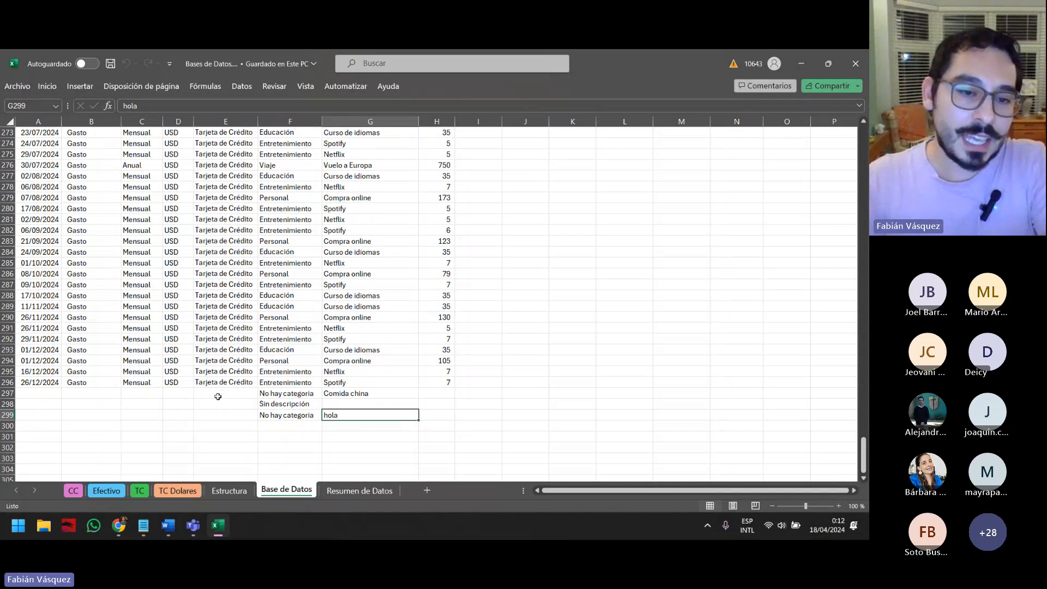
Examine the category formula beside the "Comida china" entry in row 297, and return to the Categoría header
drag(220, 392, 220, 401)
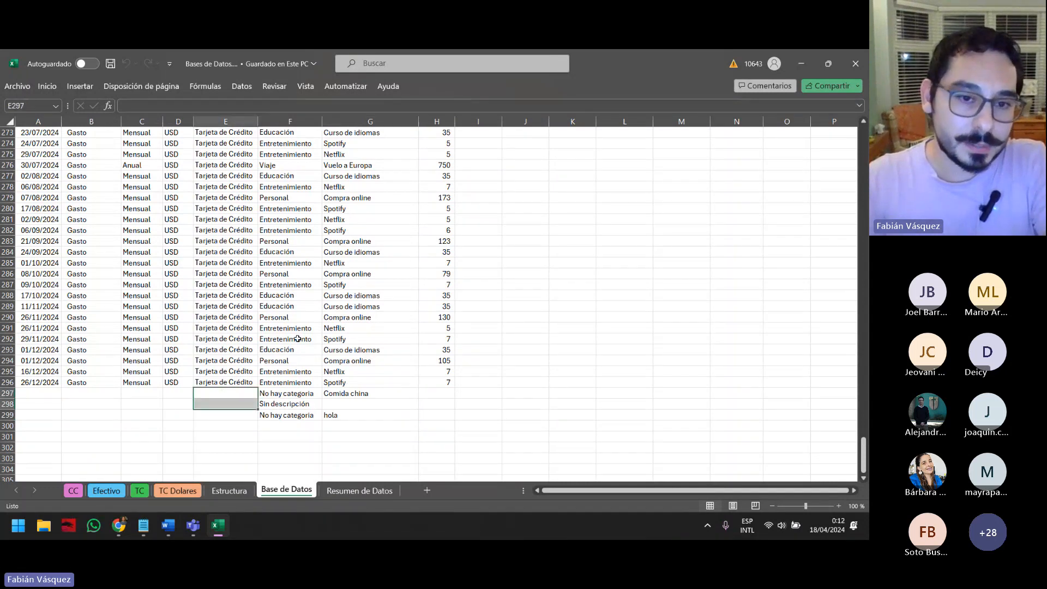
click(277, 394)
click(230, 394)
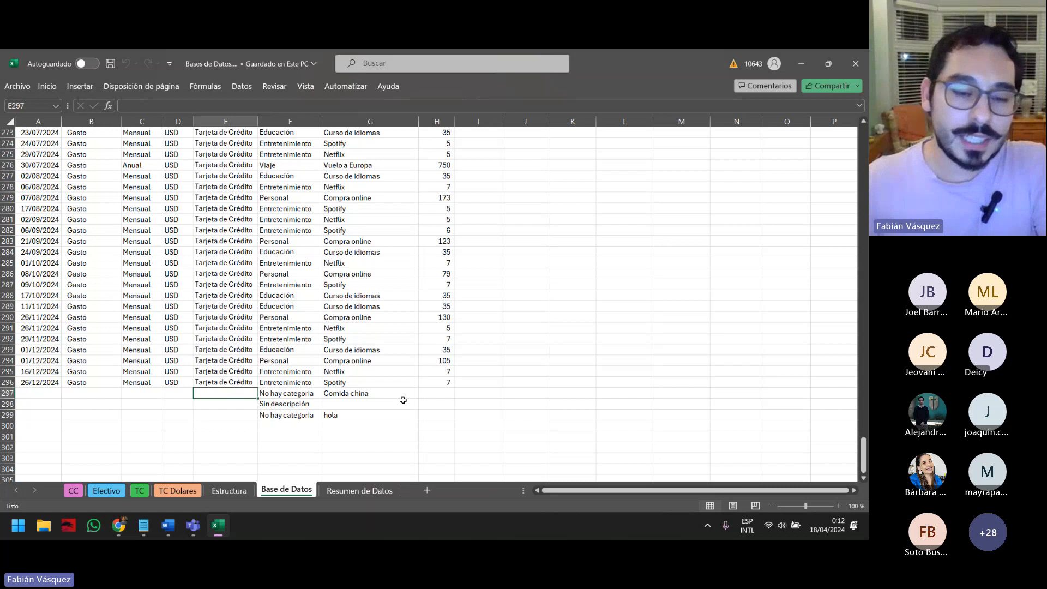
click(332, 394)
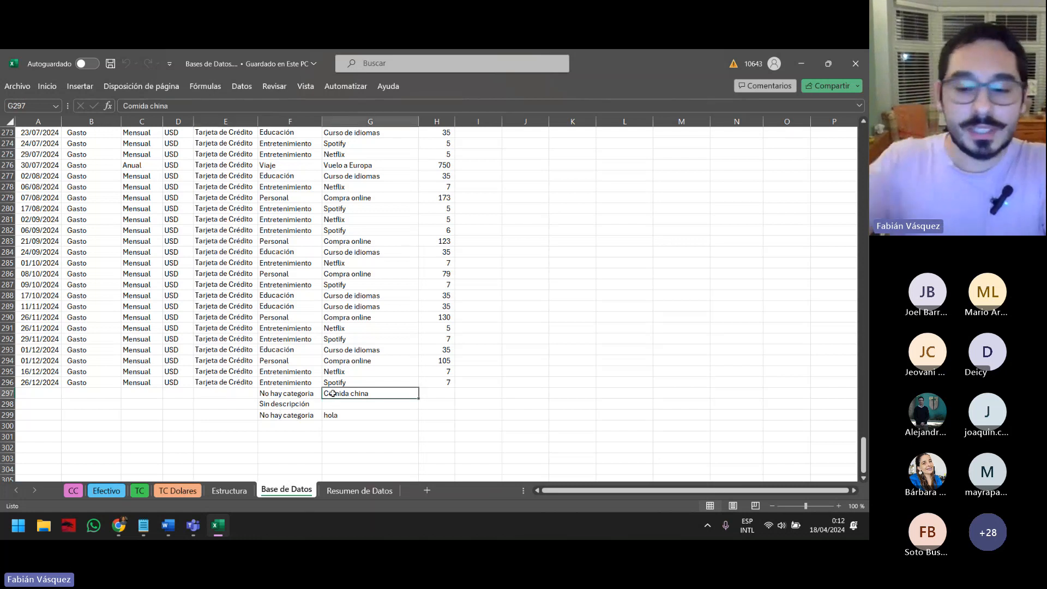
key(Left)
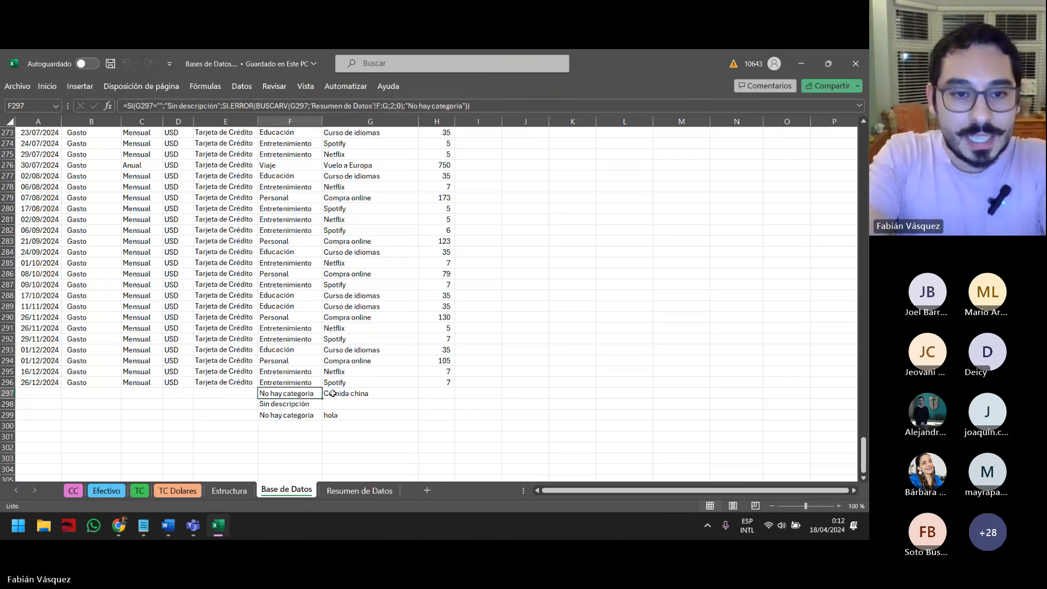
key(ctrl+Up)
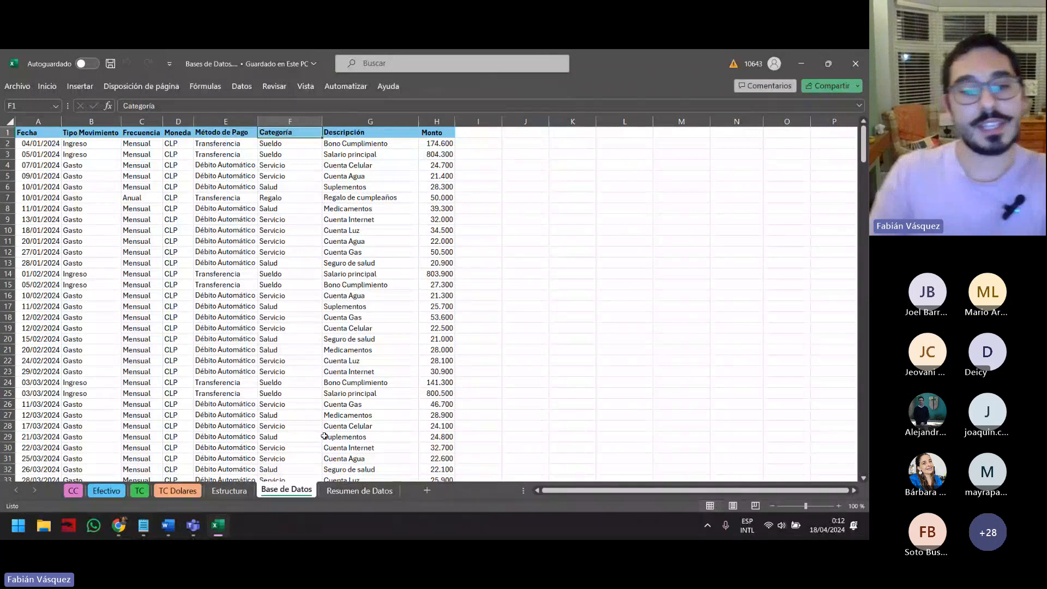
Go to the first cell of the sheet and slightly widen the Monto column
click(325, 436)
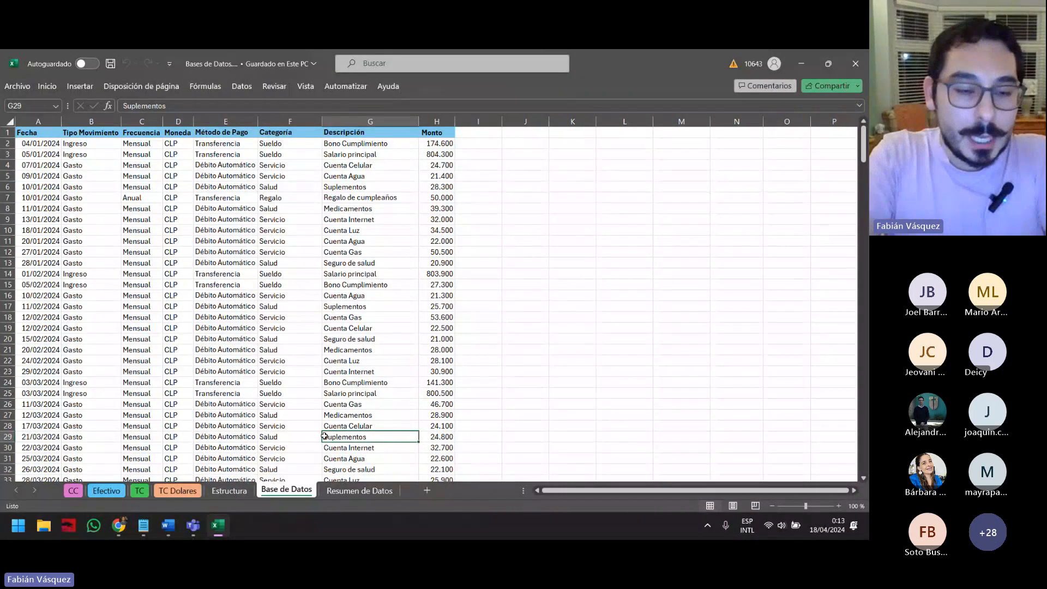
key(ctrl+Home)
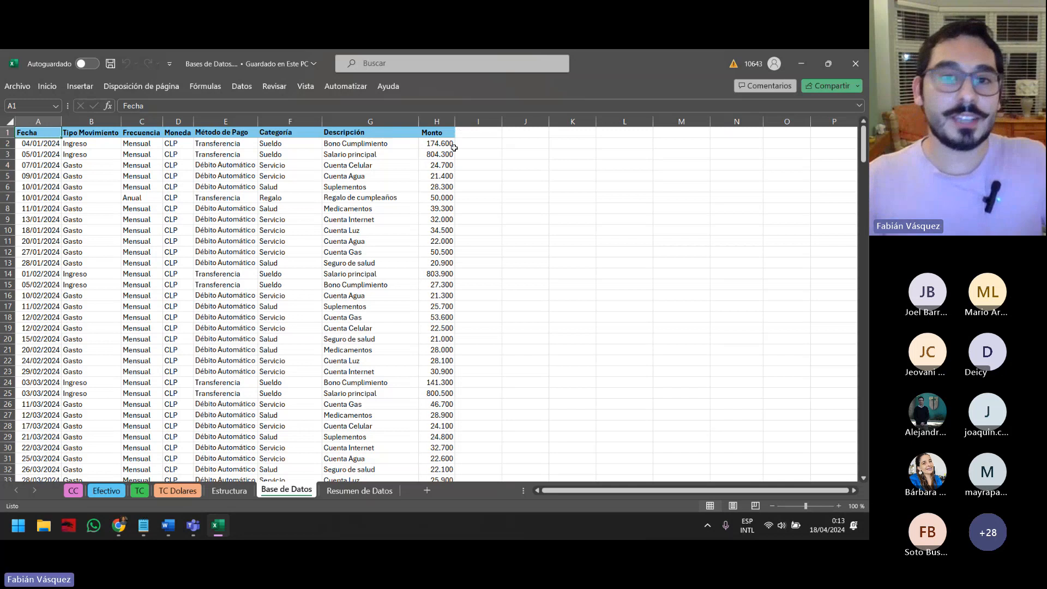
drag(455, 122, 463, 121)
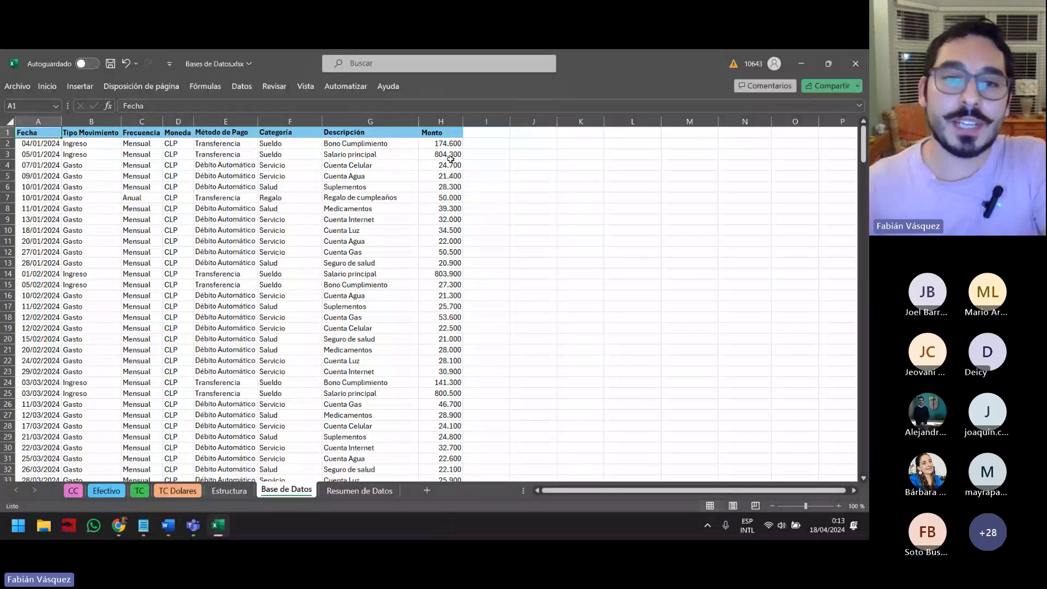
Review the Monto column and the fields of the first record in row 2
click(443, 131)
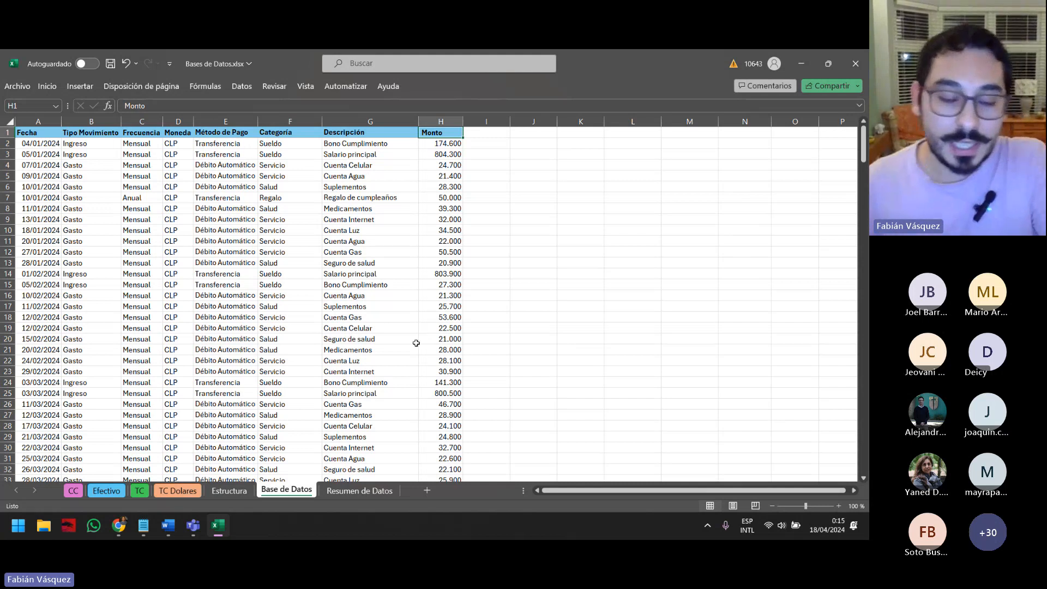
click(446, 327)
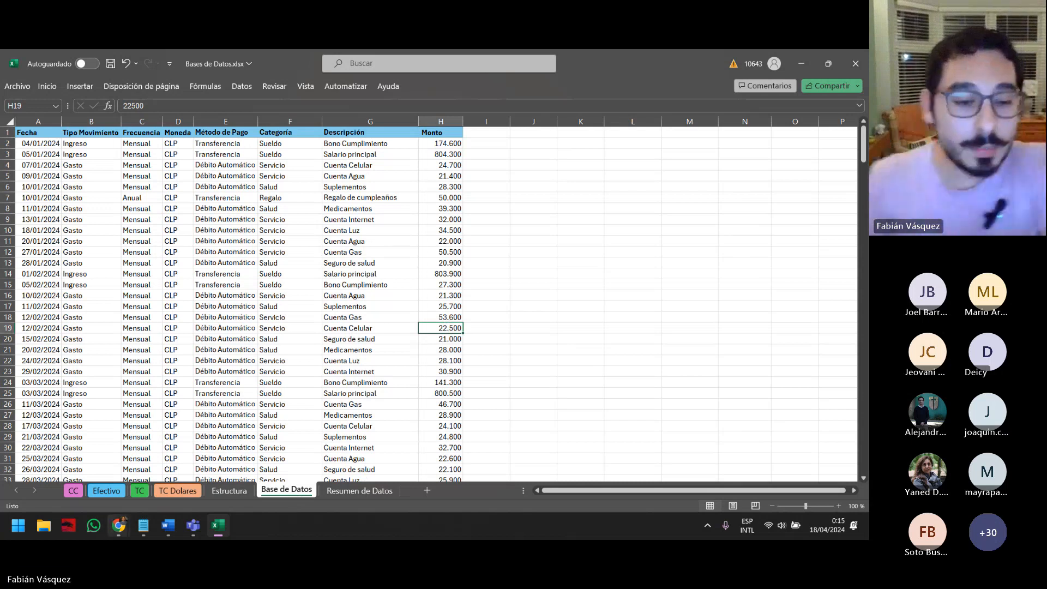
mouse_move(156, 536)
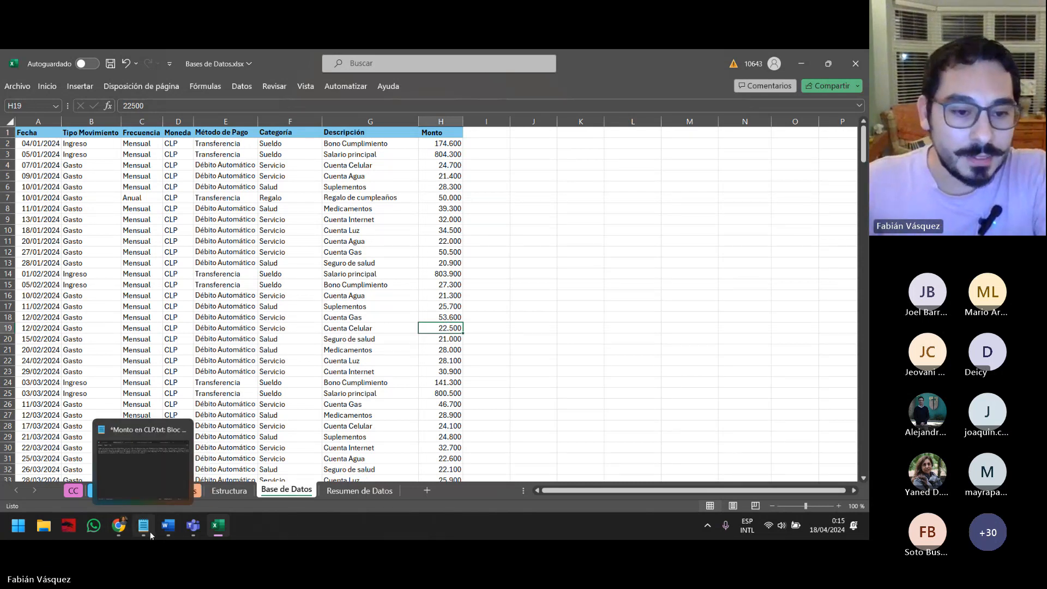
click(349, 230)
click(483, 133)
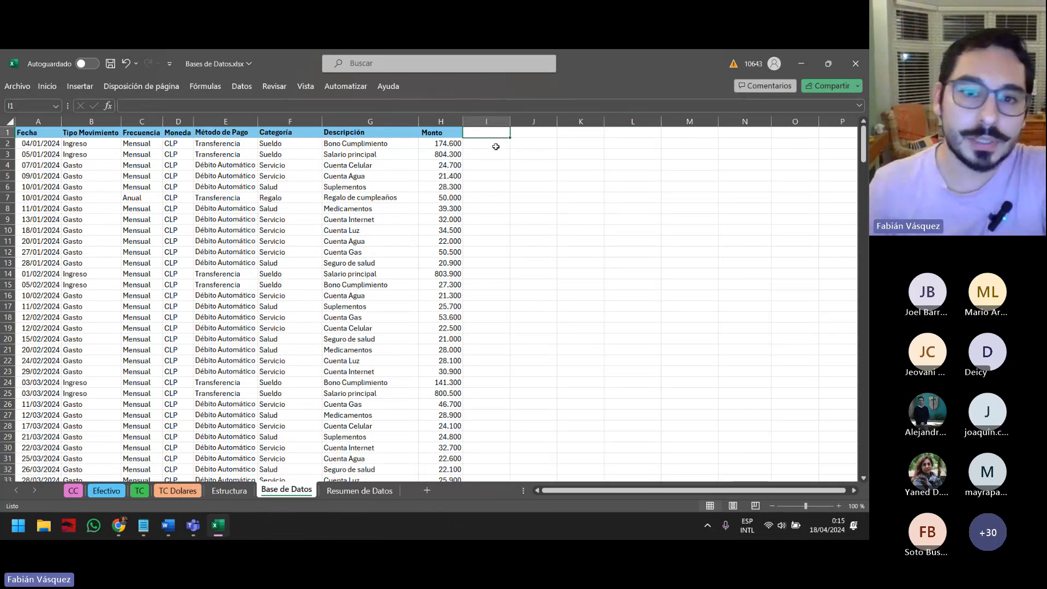
click(445, 143)
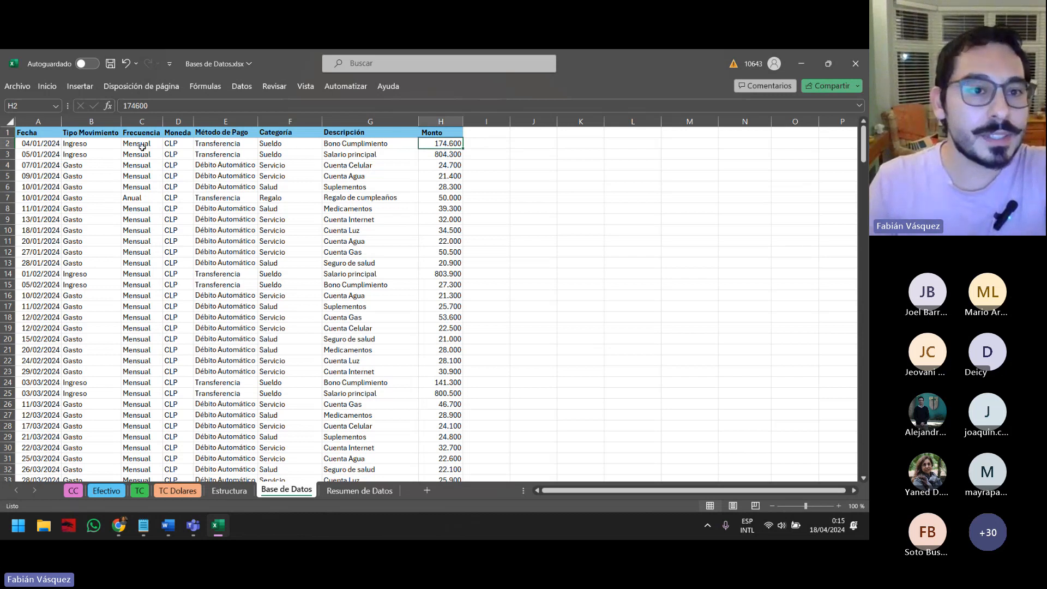
drag(24, 145, 382, 144)
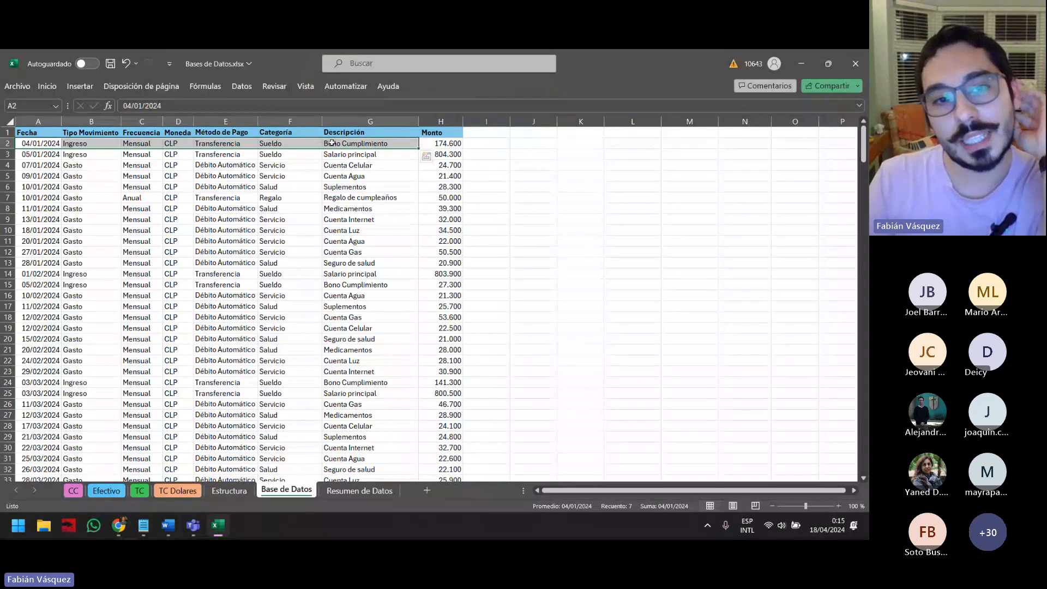
click(429, 135)
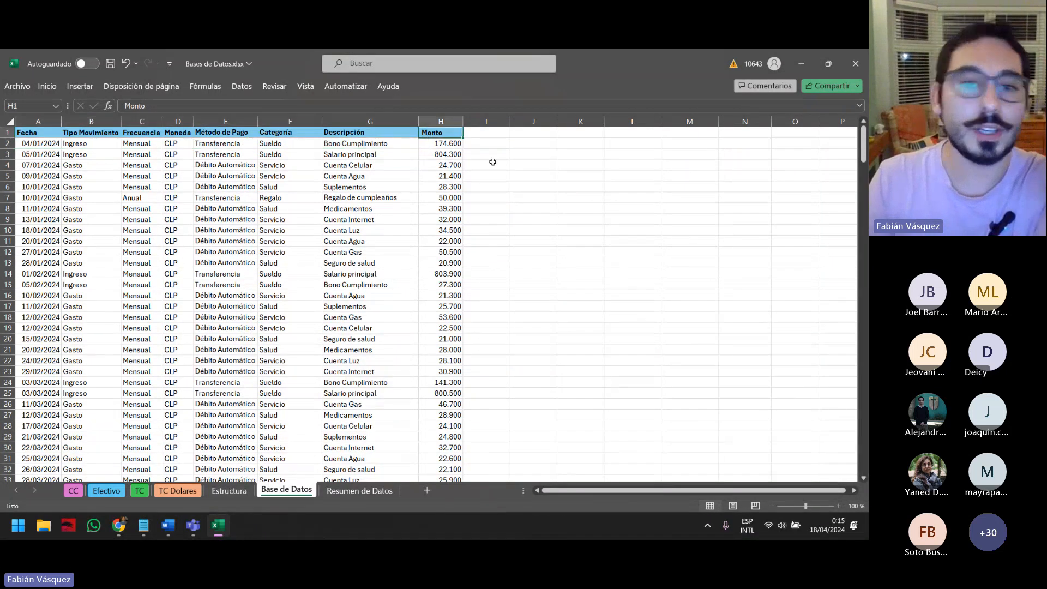
click(450, 145)
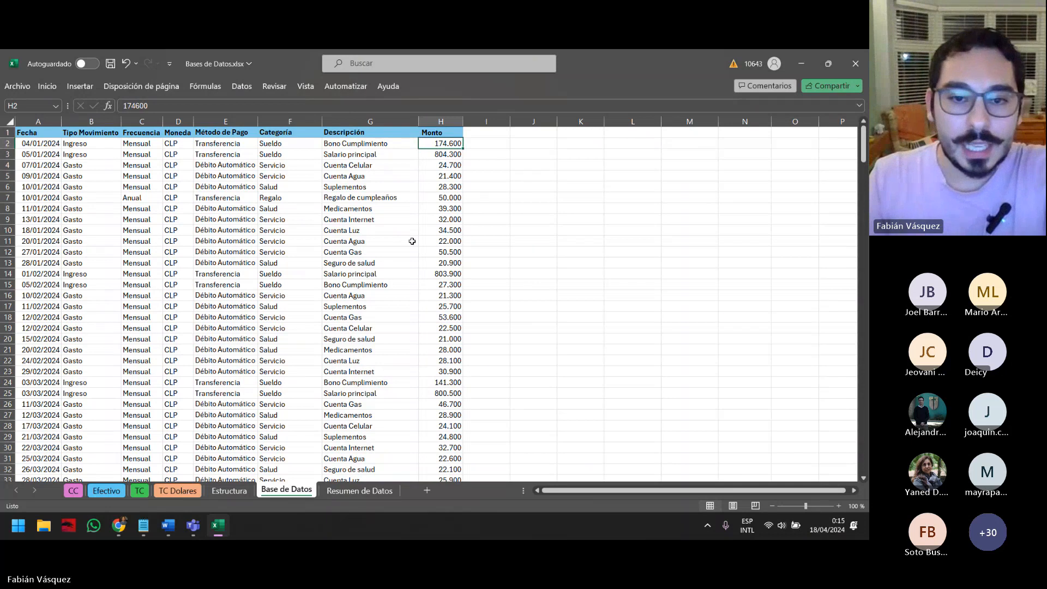
Rename the header in H1 to "Monto Original" and fit the column width to its content
click(450, 131)
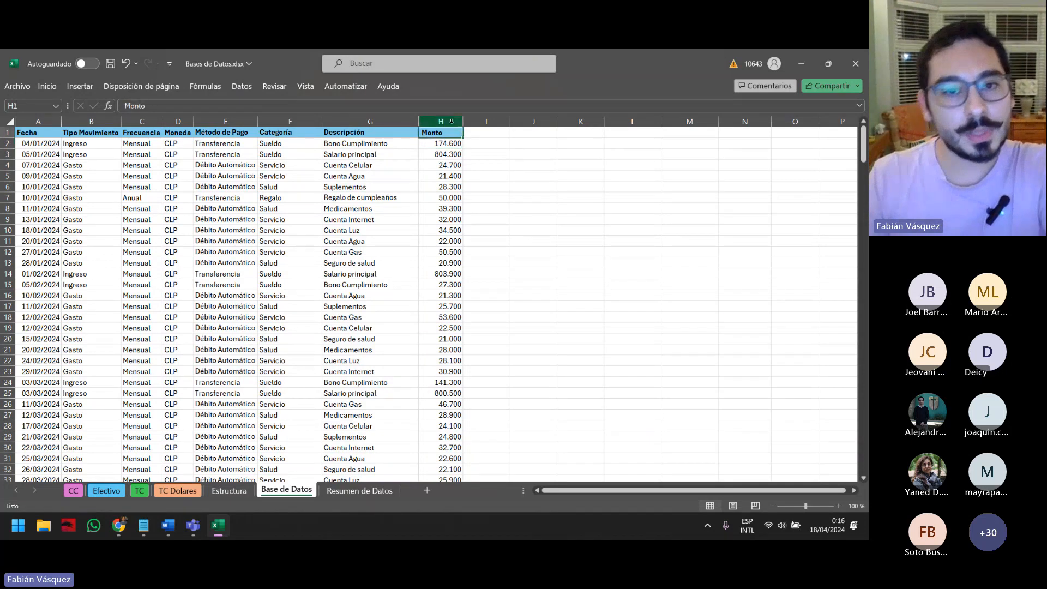
click(342, 106)
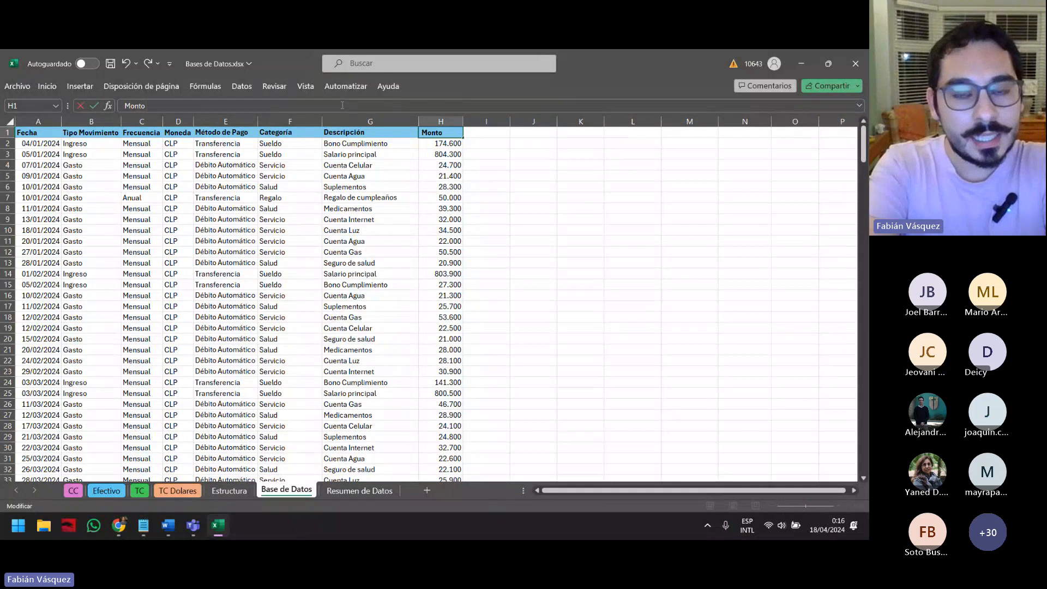
text(Ori)
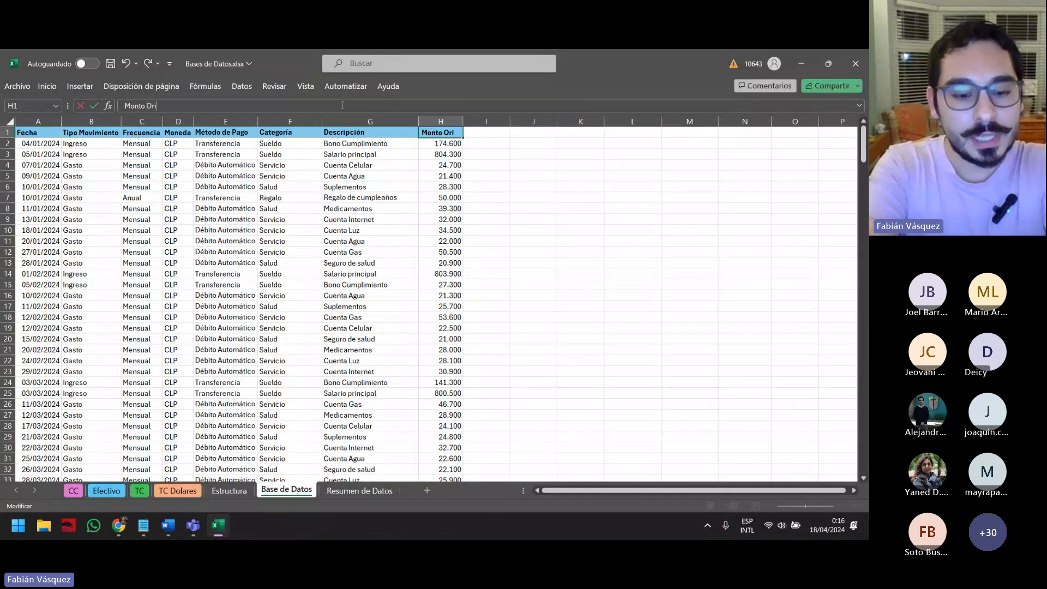
text(ginal)
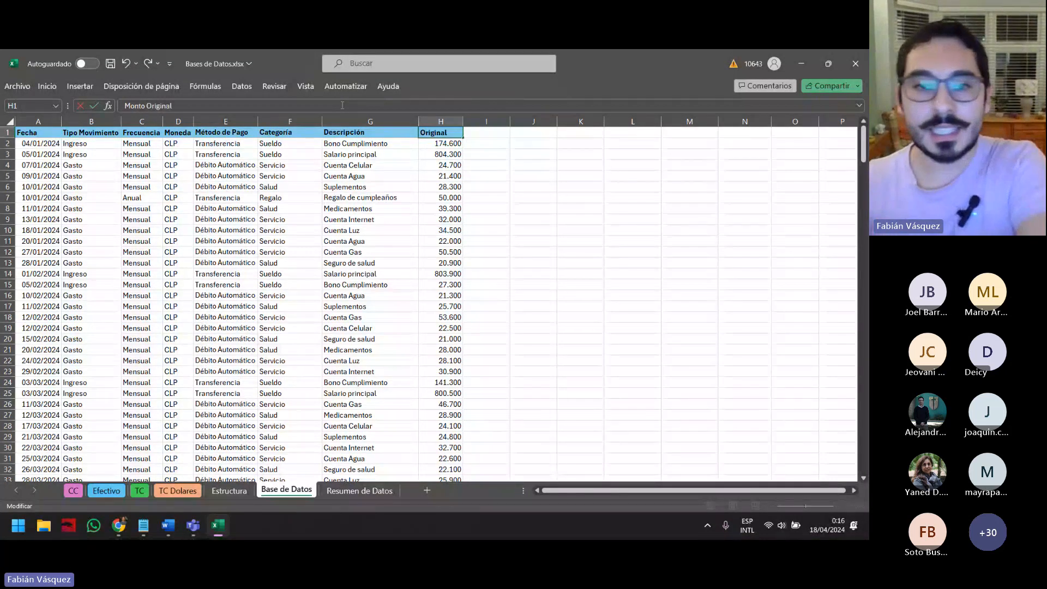
key(Return)
double_click(463, 125)
Add a new column header "Monto en CLP" in cell I1
click(491, 135)
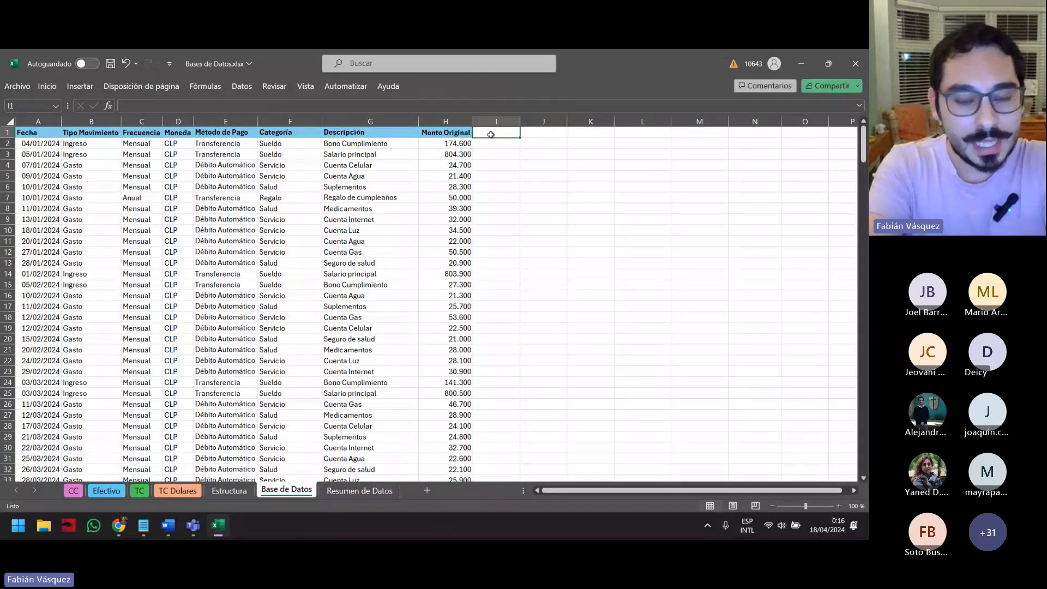
text(C)
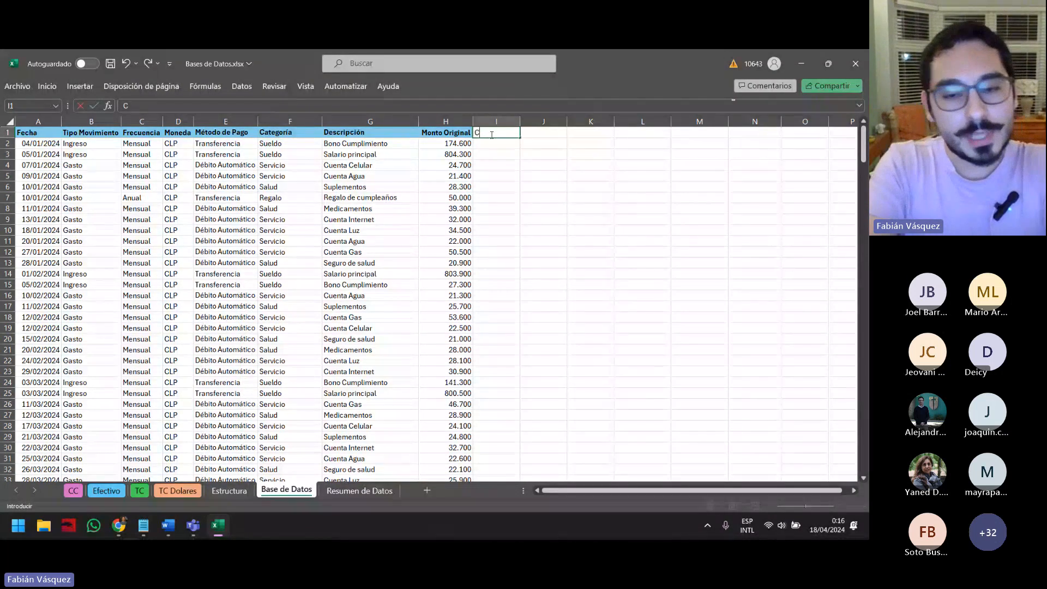
key(BackSpace)
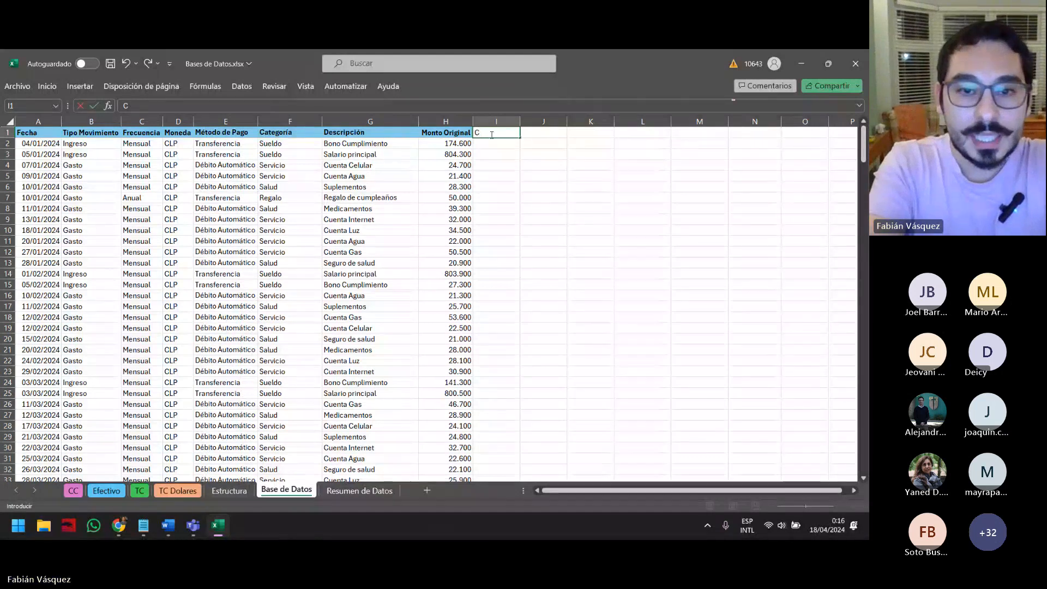
text(Mon)
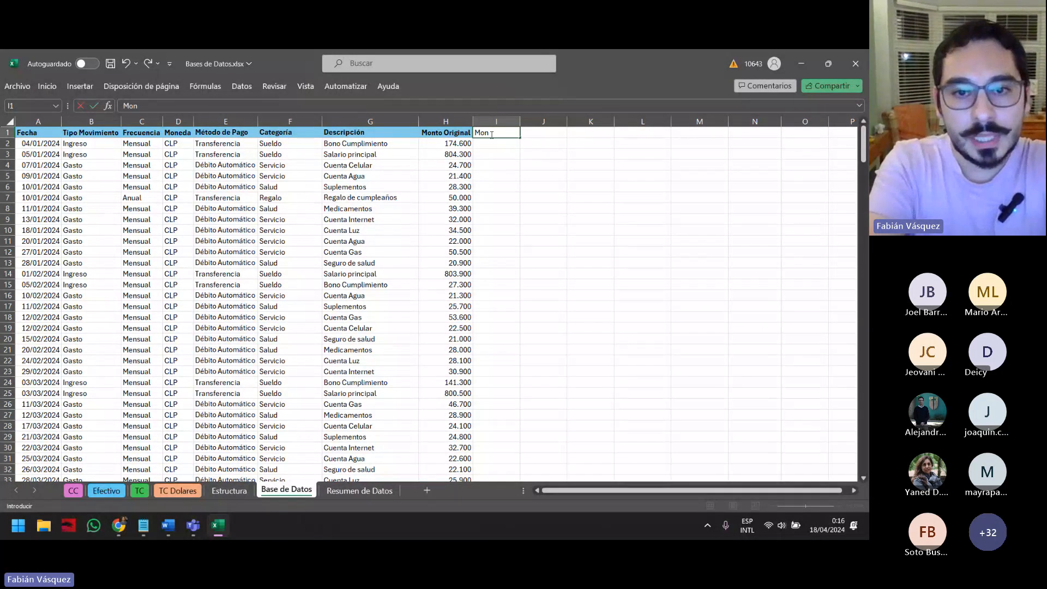
text(to en CLP)
key(Return)
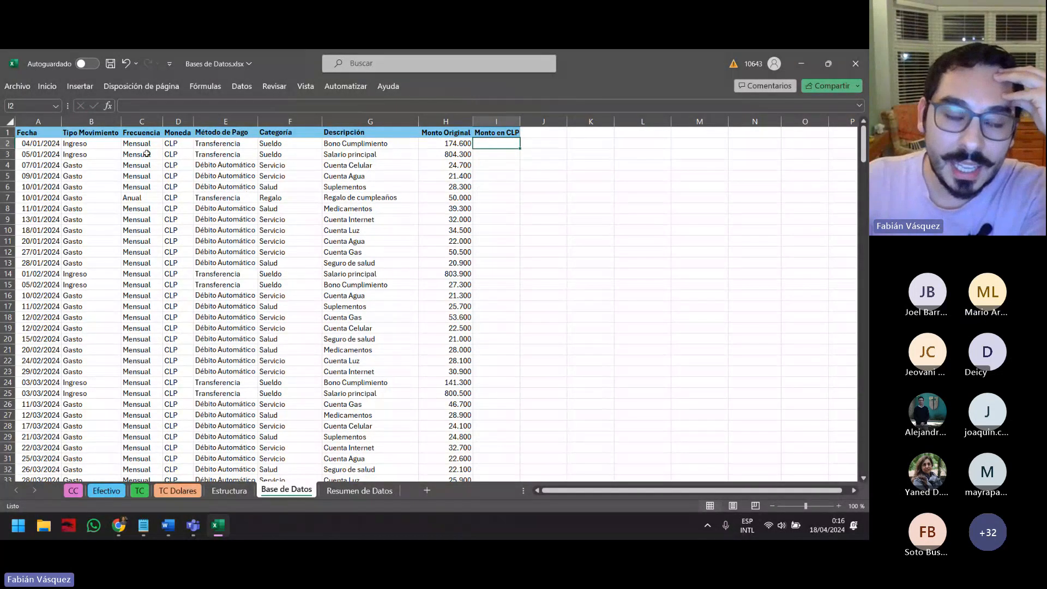
Turn on filters for the header row and check which currencies the Moneda column offers
click(177, 122)
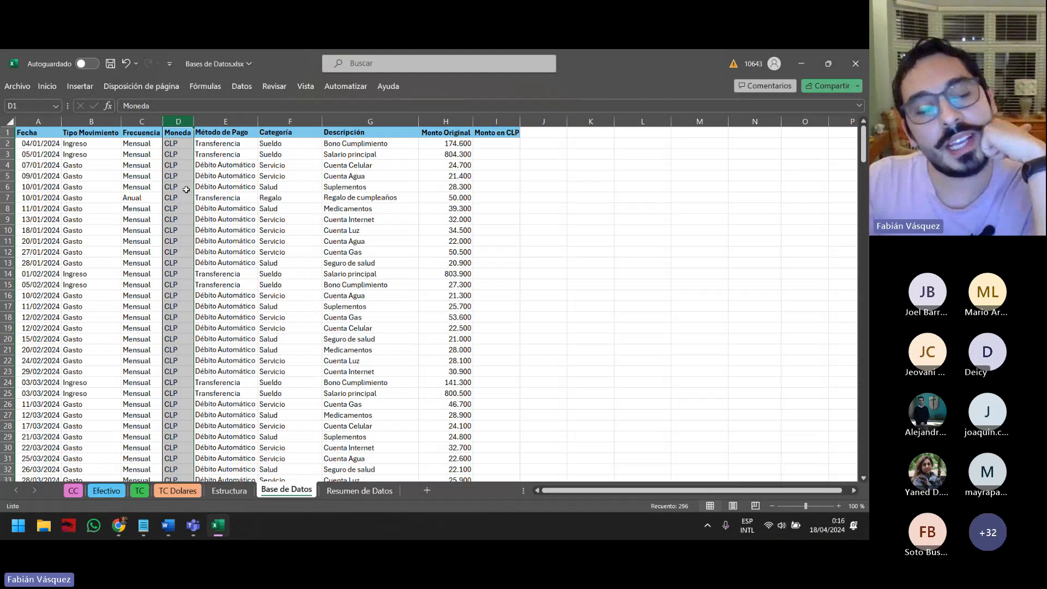
click(192, 136)
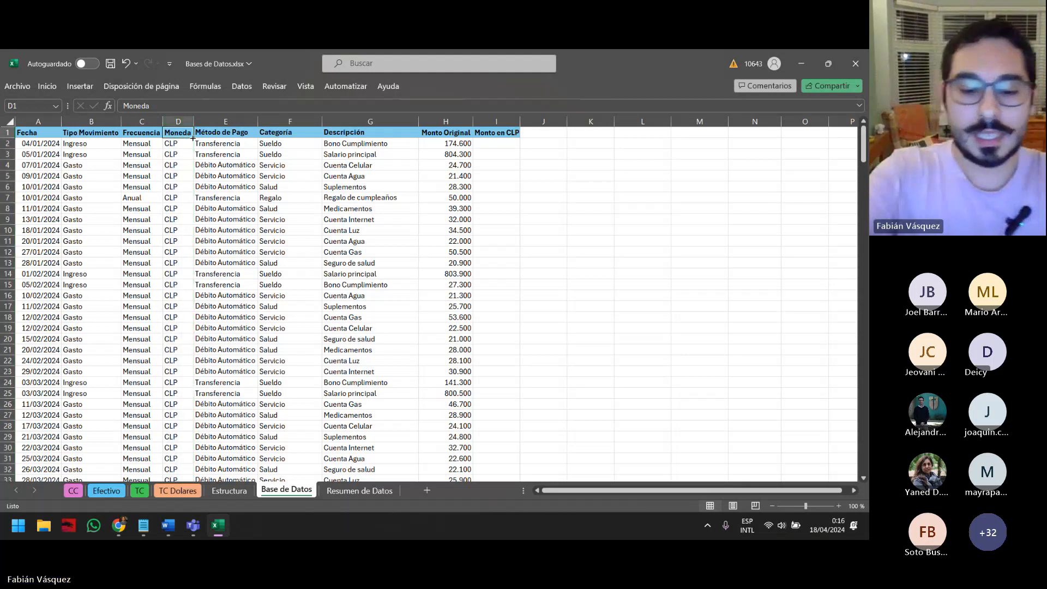
key(ctrl+shift+l)
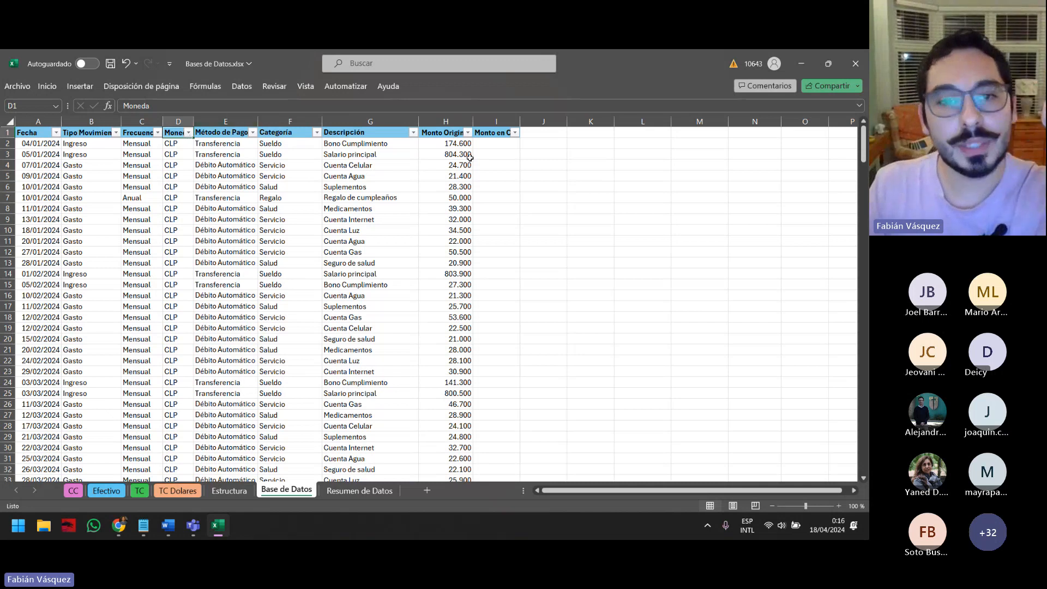
click(188, 133)
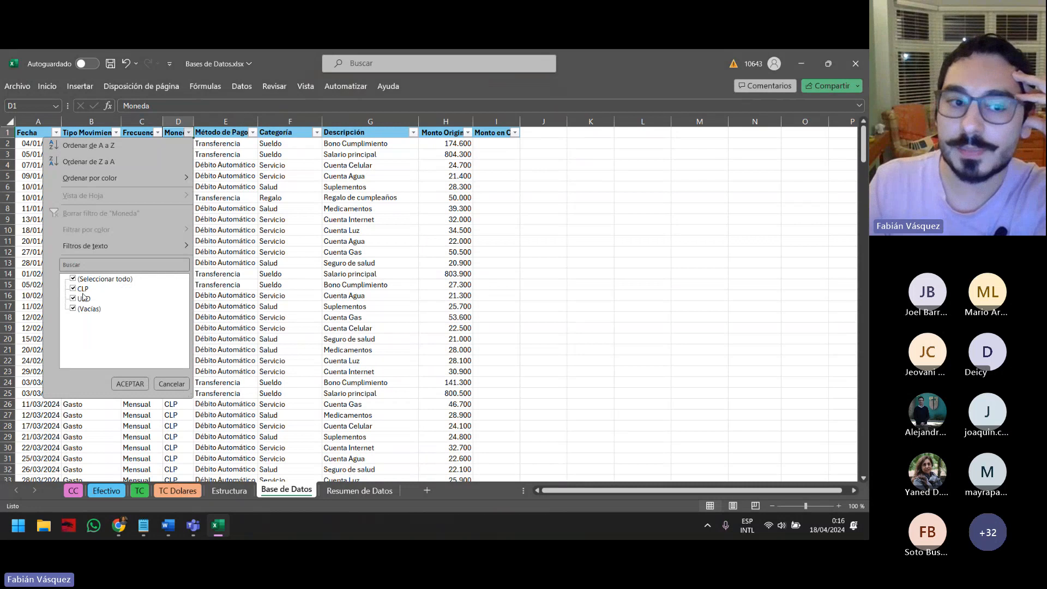
click(409, 198)
Select cell I2, switch to the "Asistente experto en Excel" page in Chrome, and place the cursor in its query box
click(496, 143)
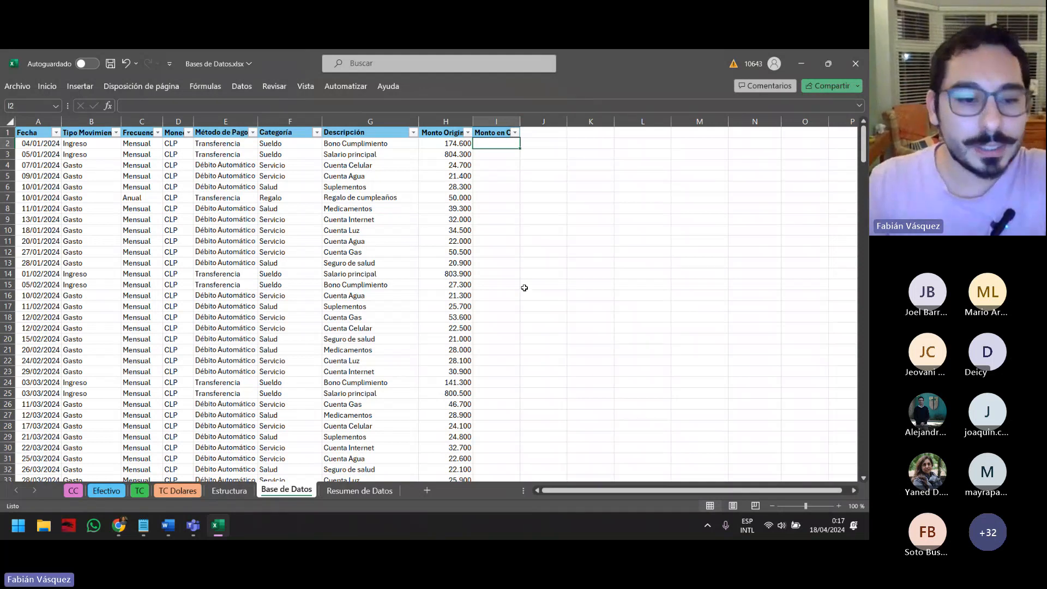
mouse_move(118, 525)
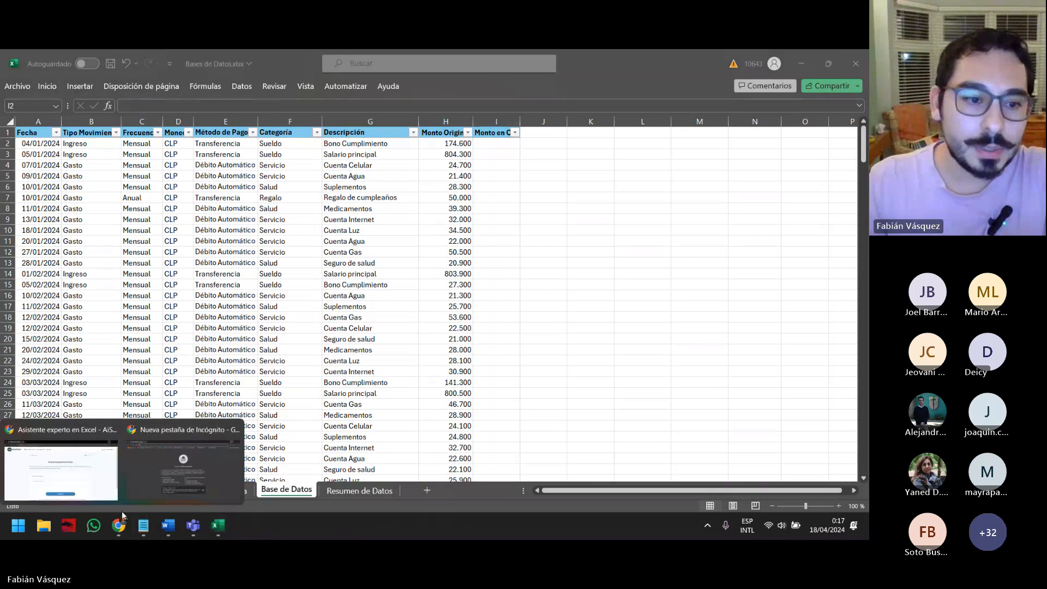
click(66, 458)
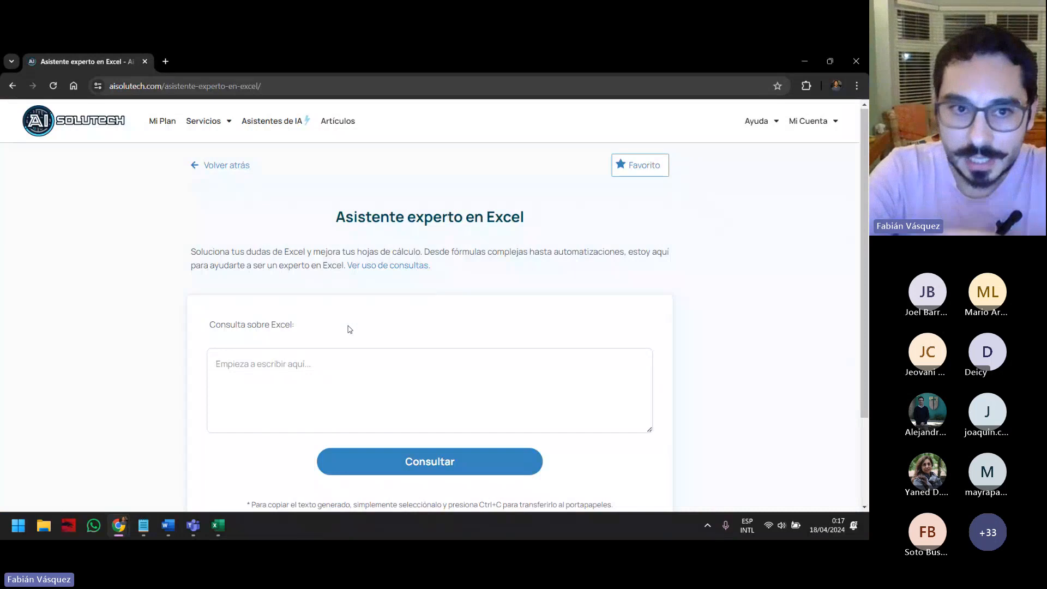
click(370, 380)
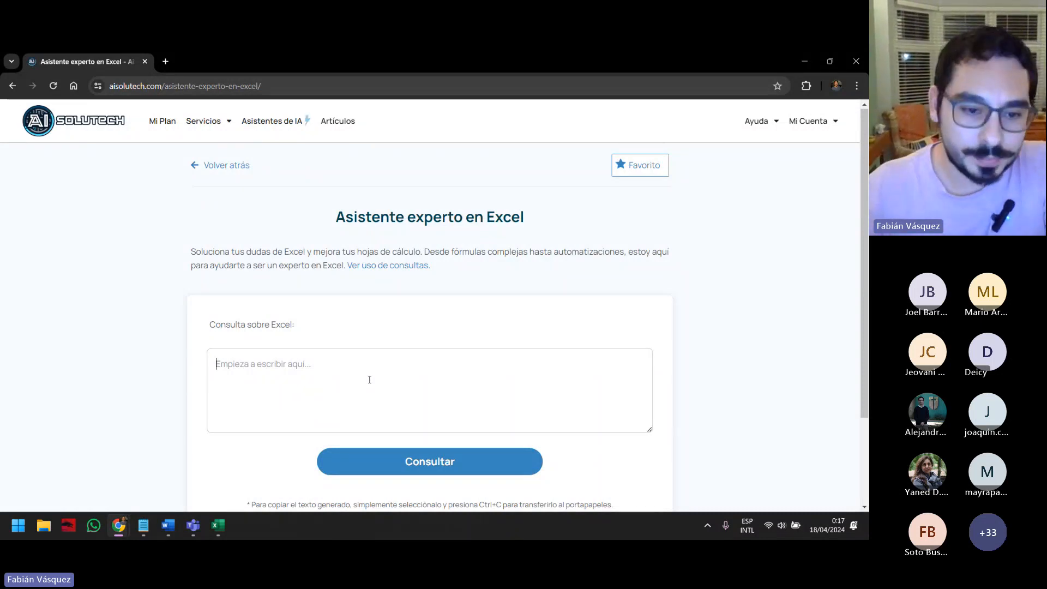
Bring up the Monto en CLP.txt note in Notepad over the workbook and move its window below the sheet's header row
click(226, 530)
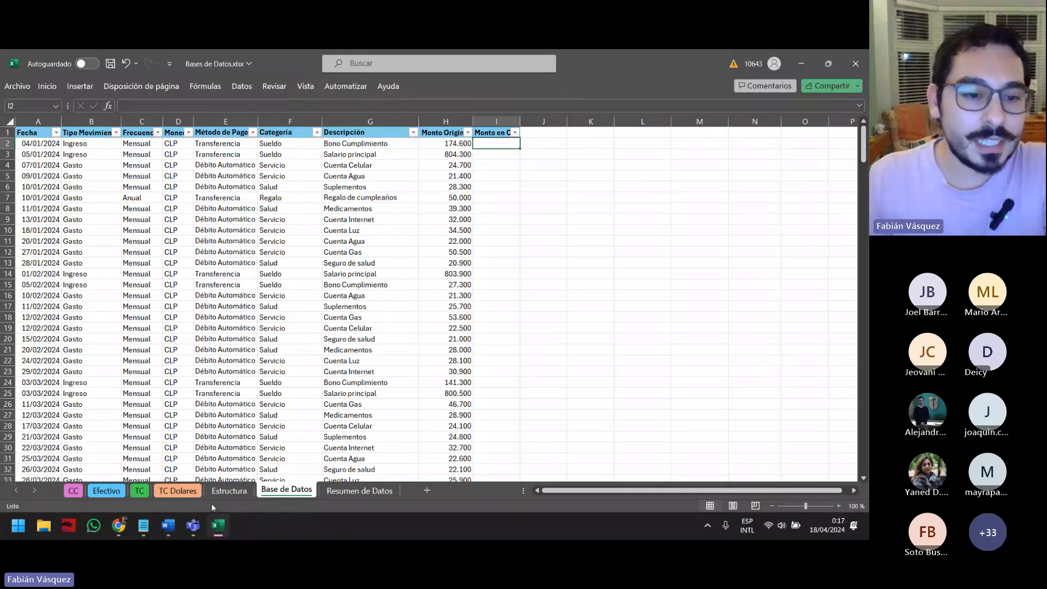
mouse_move(154, 539)
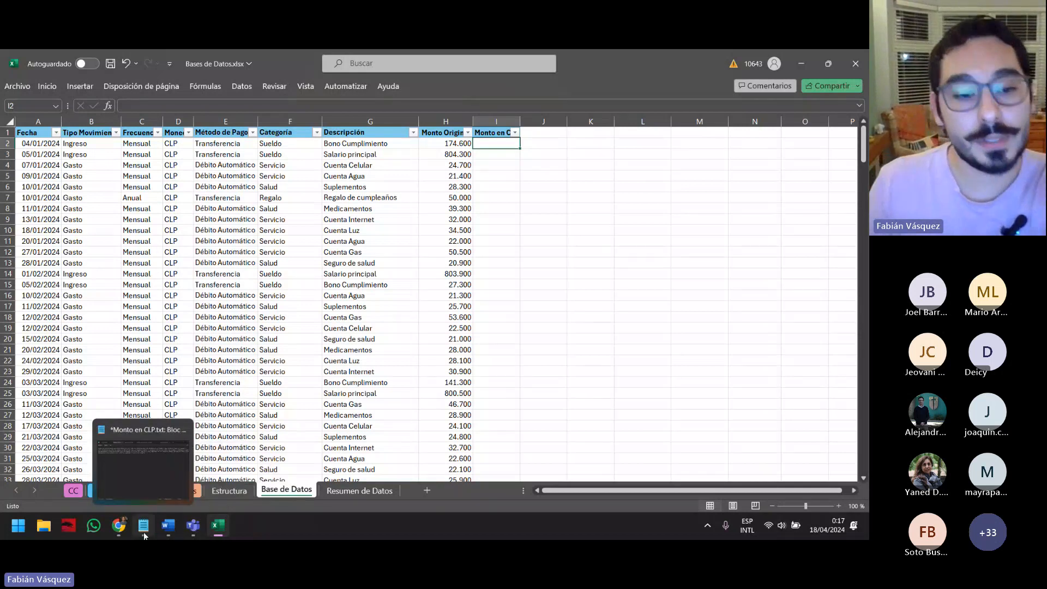
click(144, 531)
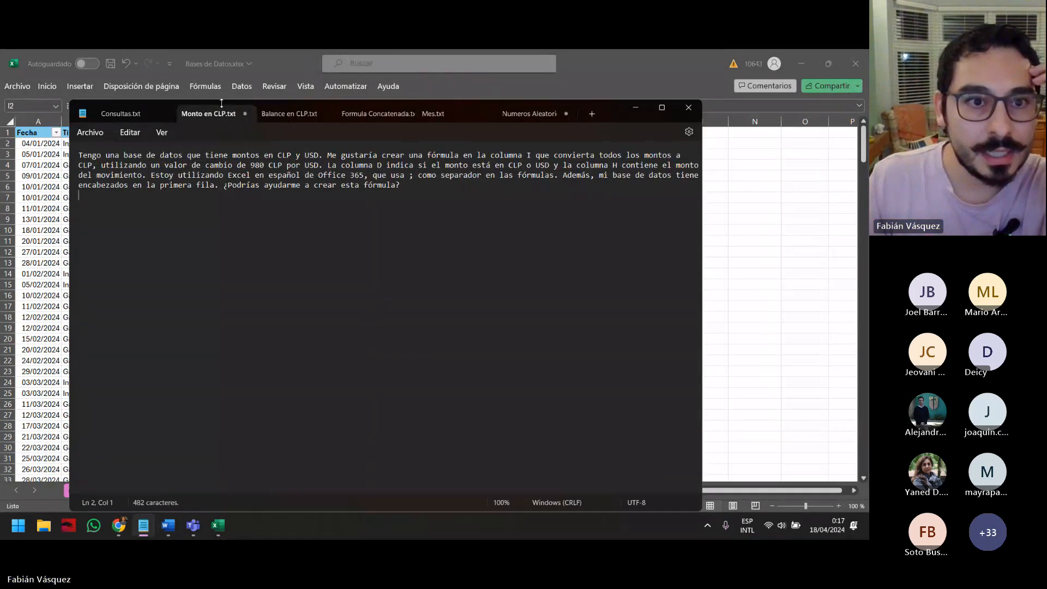
drag(221, 114, 221, 137)
drag(615, 116, 596, 203)
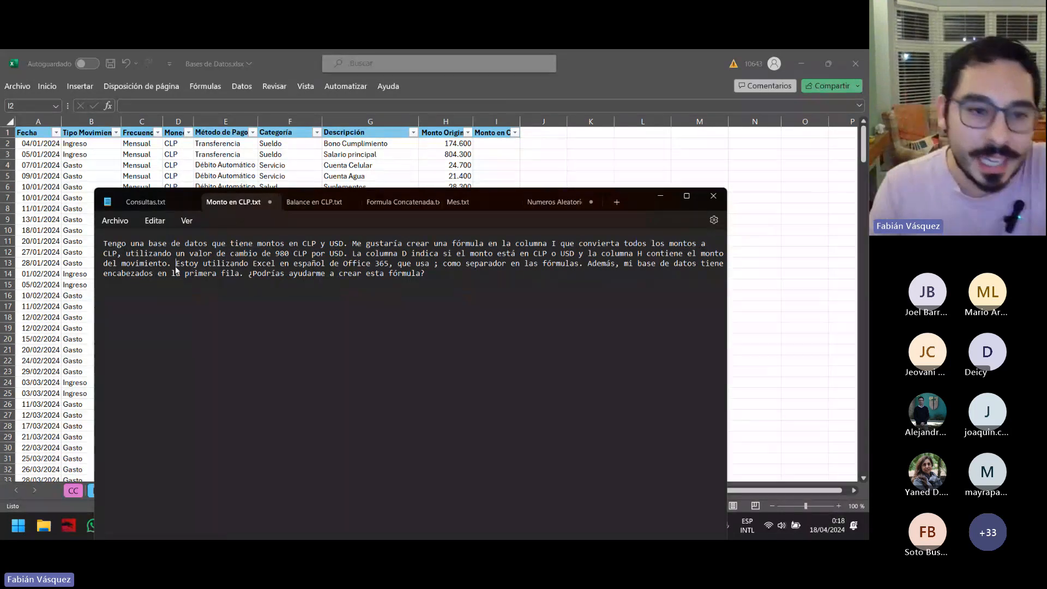
Copy the full prompt requesting a column I formula at 980 CLP per USD from the note into the Excel assistant's query box in Chrome
drag(176, 264, 430, 284)
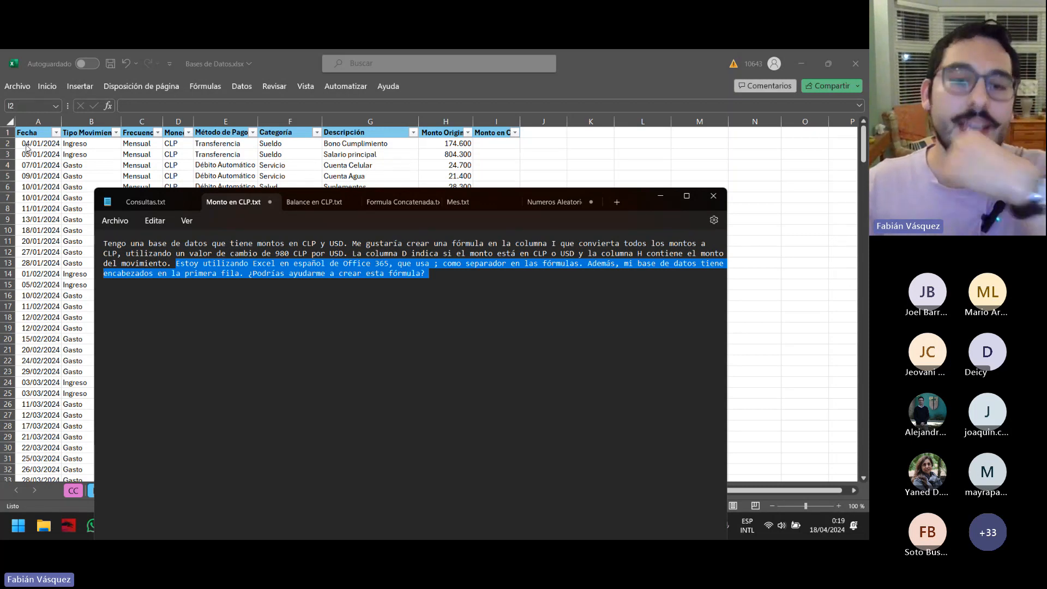
click(251, 273)
drag(306, 278, 113, 247)
click(447, 280)
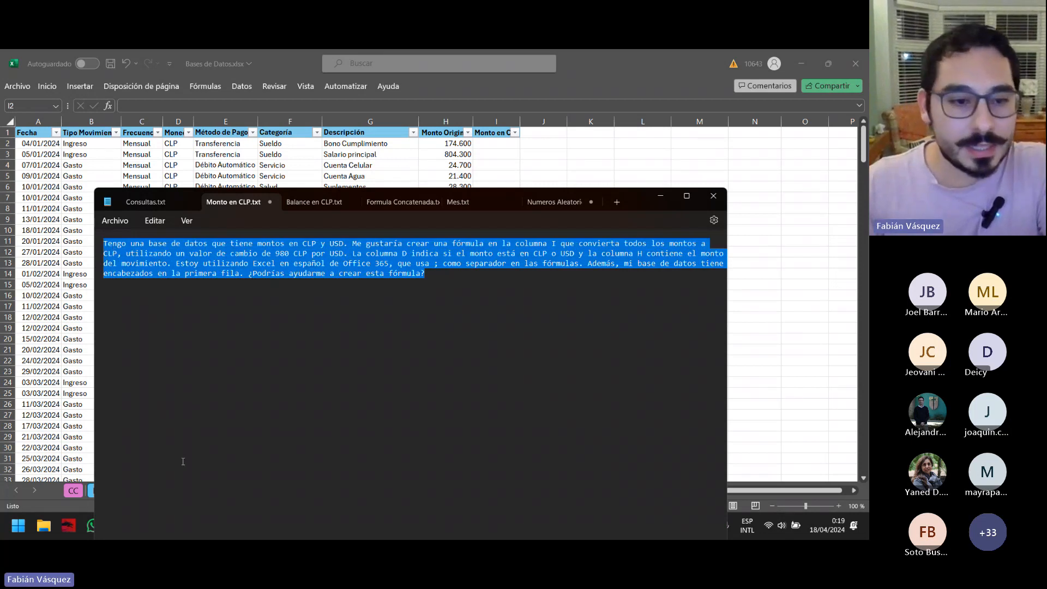
key(alt+Tab)
key(Tab)
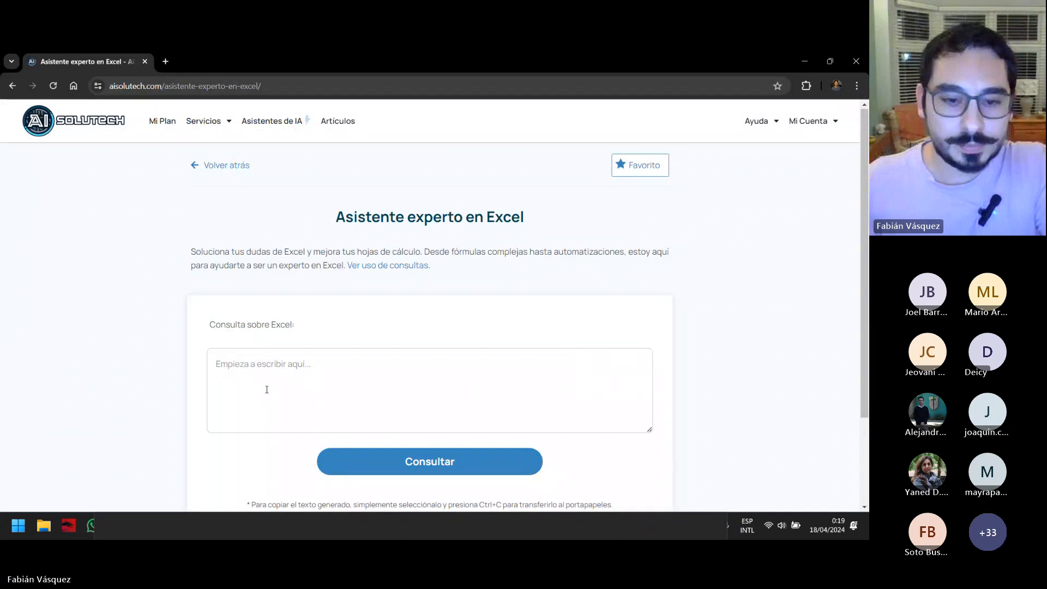
click(267, 390)
text(Tengo una base de datos que tiene montos en CLP y USD. Me gustaria crear una fórmula en la columna I que convierta todos los montos a CLP, utilizando un valor de cambio de 980 CLP por USD. La columna D indica si el monto está en CLP o USD y la columna H contiene el monto del movimiento. Estoy utilizando Excel en español de Office 365, que usa ; como separador en las fórmulas. Además, mi base de datos tiene encabezados en la primera fila. ¿Podrías ayudarme a crear esta fórmula?)
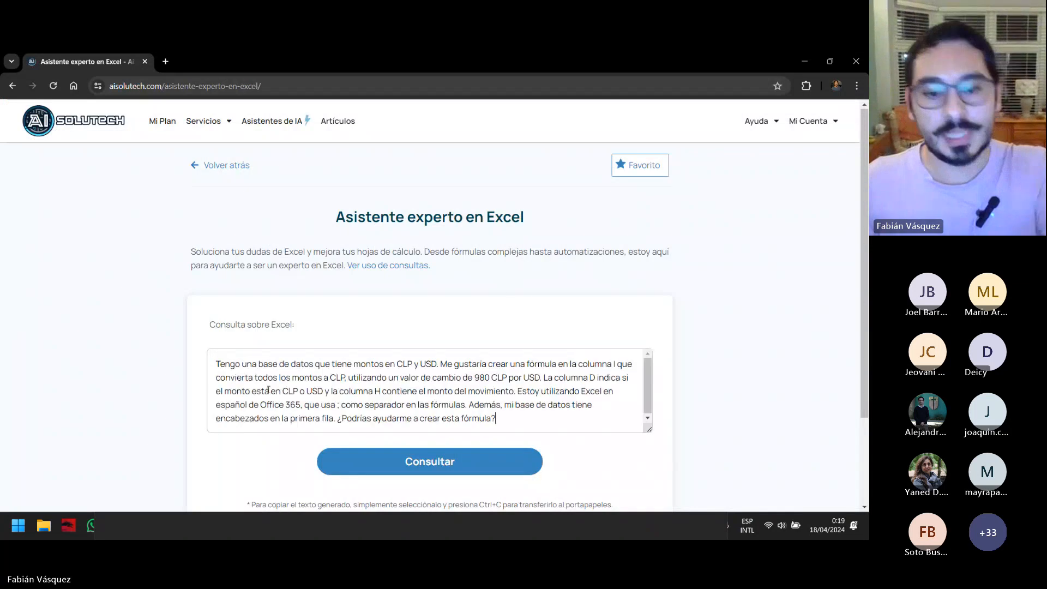
Submit the query to the assistant, then submit it once more for a new answer
click(415, 461)
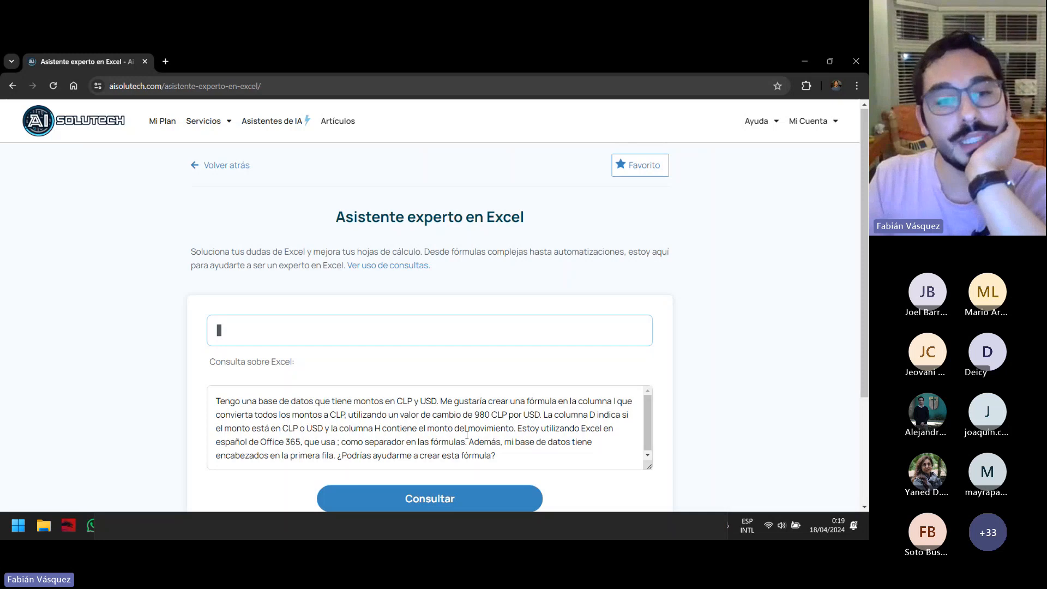
scroll(446, 404, down, 1)
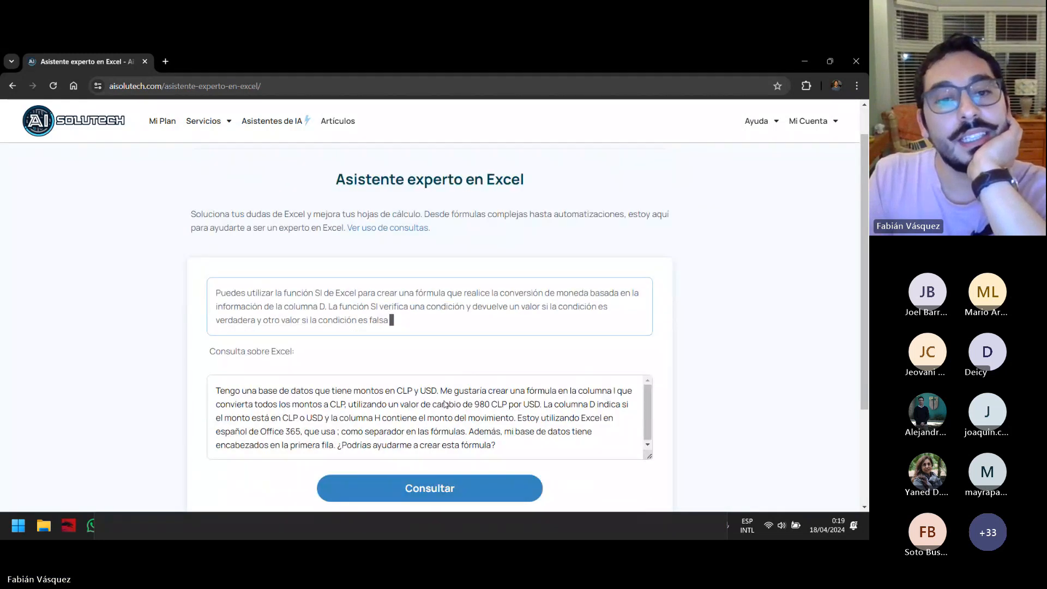
scroll(446, 404, down, 1)
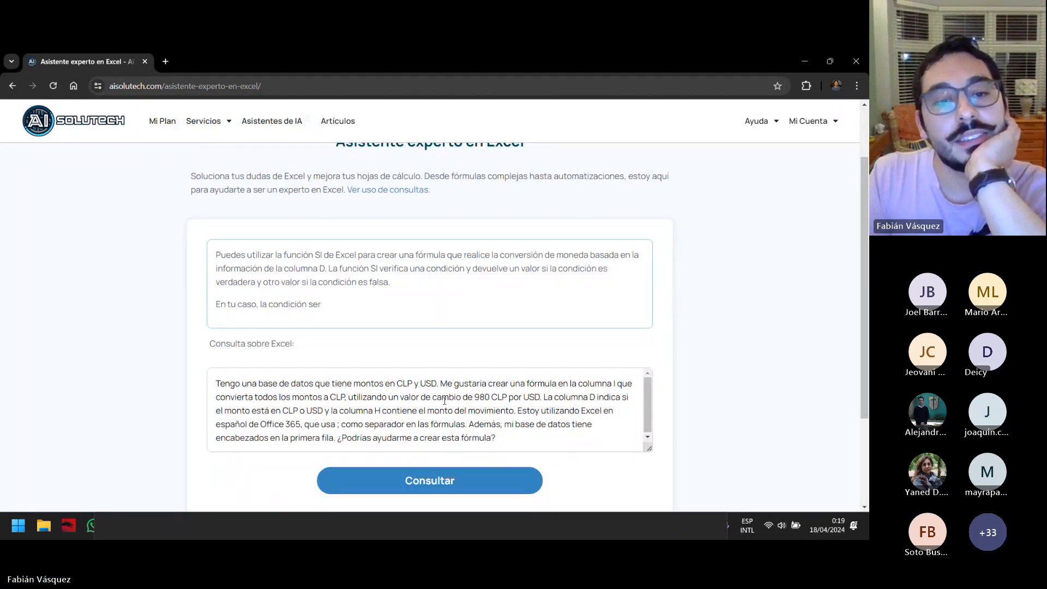
click(455, 482)
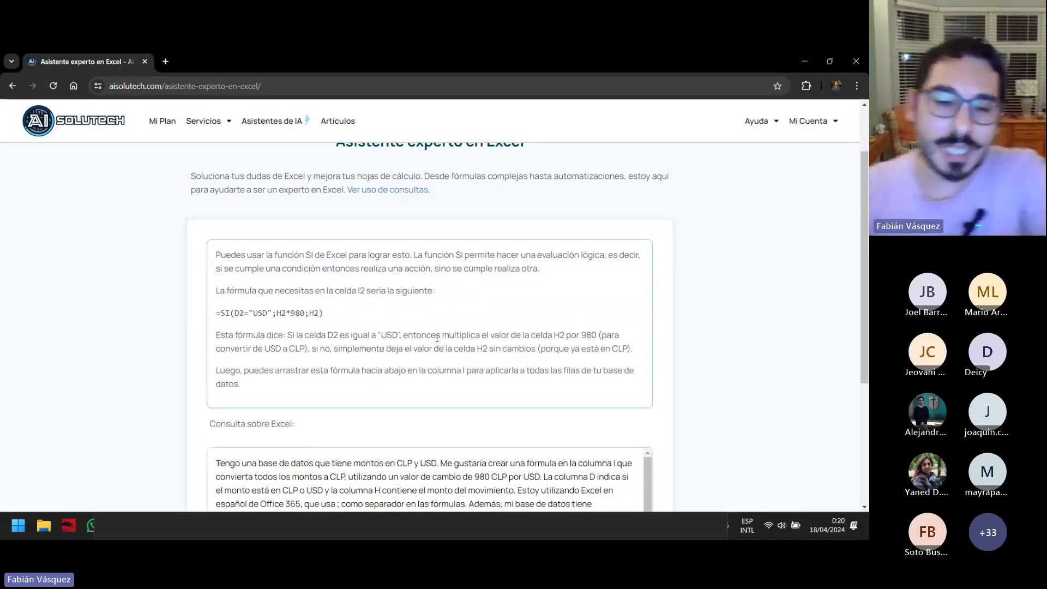
Copy the formula =SI(D2="USD";H2*980;H2) from the answer, add it below the prompt in Monto en CLP.txt in Notepad, and save the file
drag(328, 314, 217, 313)
key(ctrl+c)
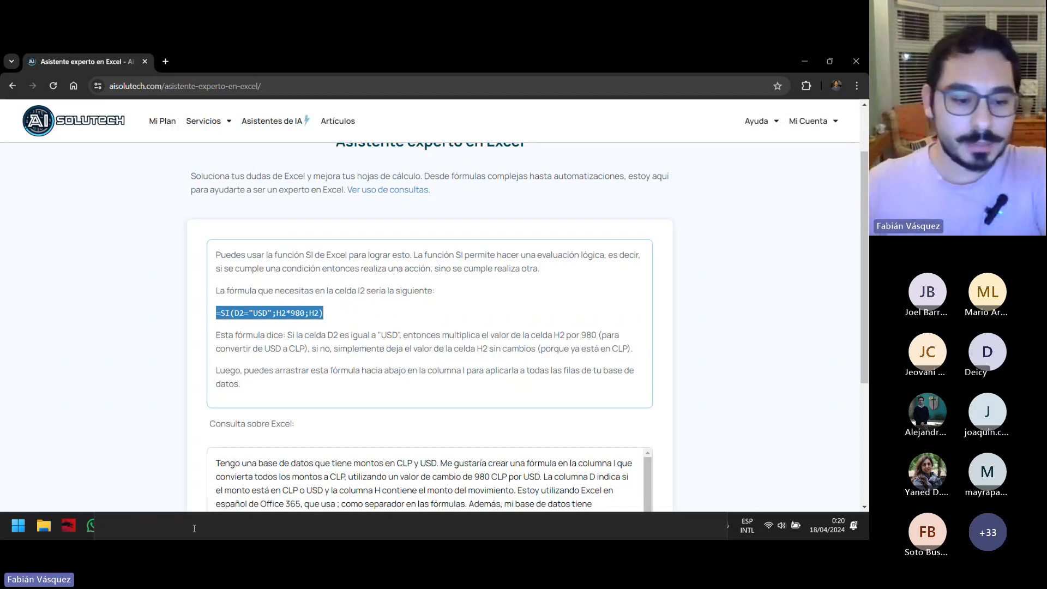
key(alt+Tab)
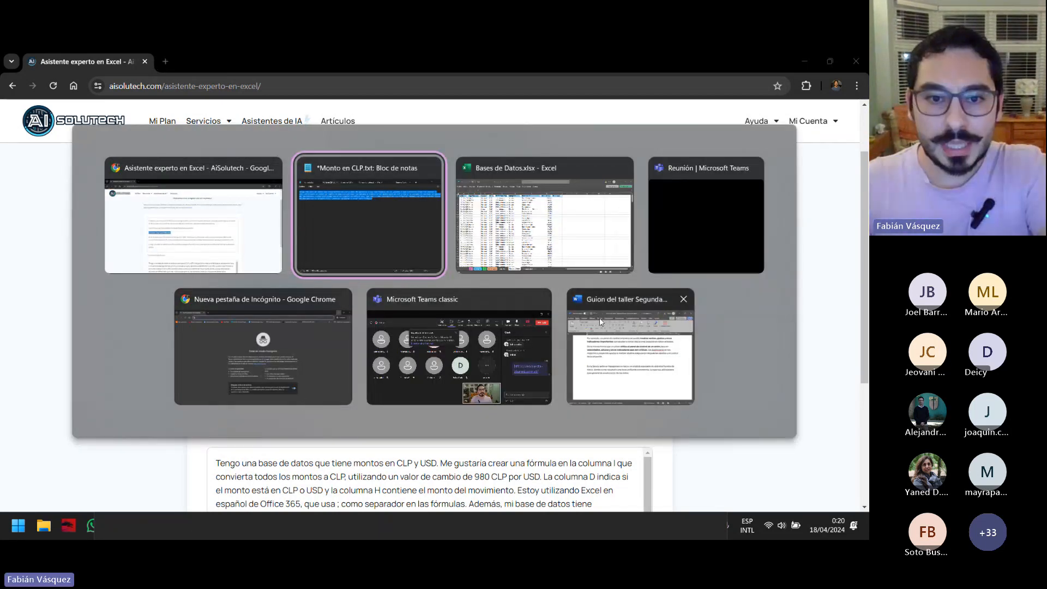
key(alt+Tab)
key(alt+Tab)
key(alt+Tab)
key(alt+Tab)
key(alt+Tab)
key(alt+Tab)
key(alt+Tab)
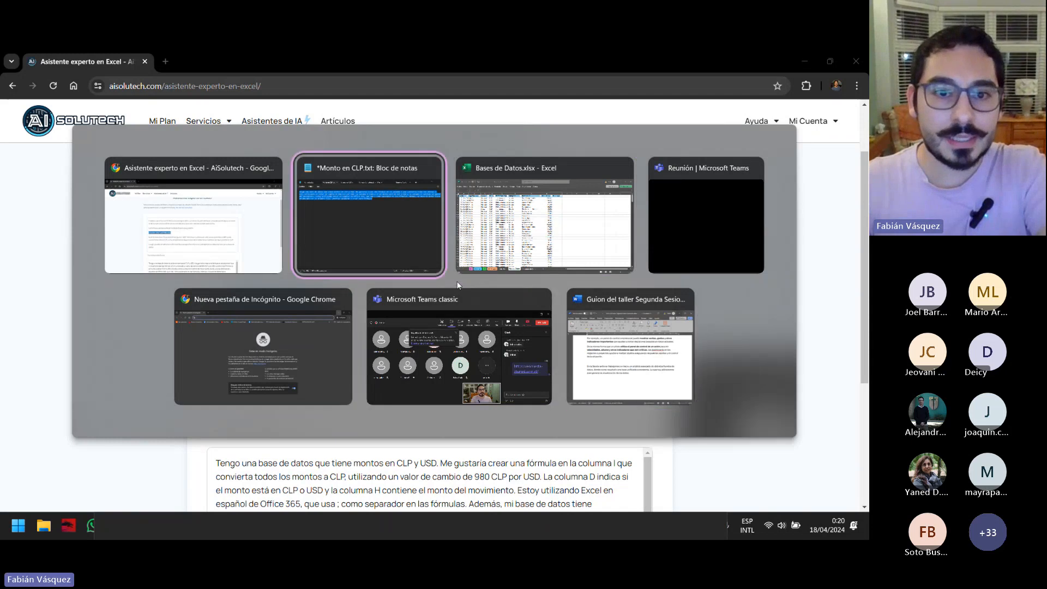
click(456, 326)
key(Return)
key(ctrl+v)
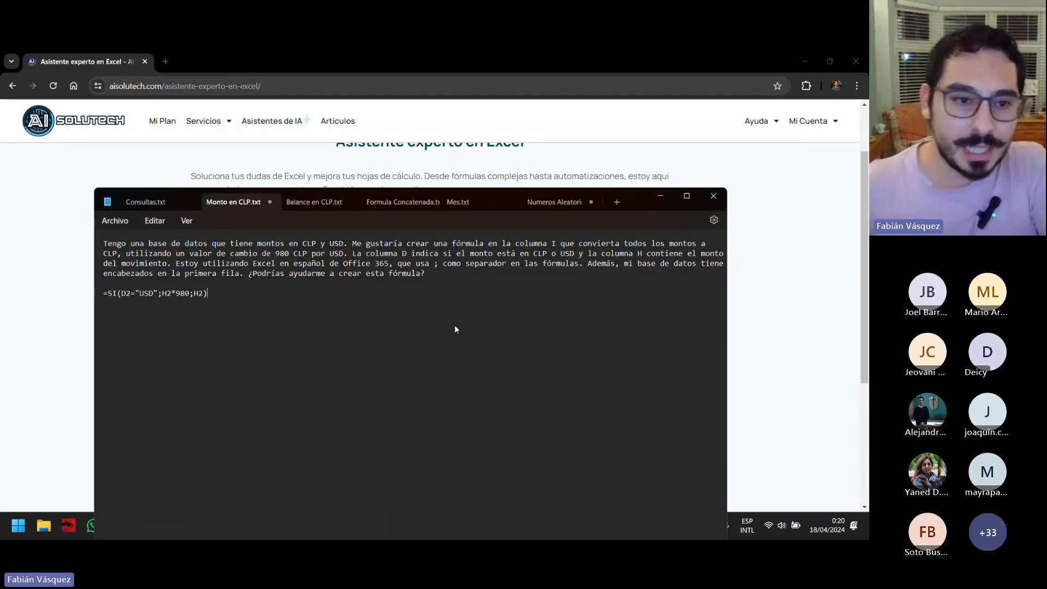
click(125, 221)
click(143, 295)
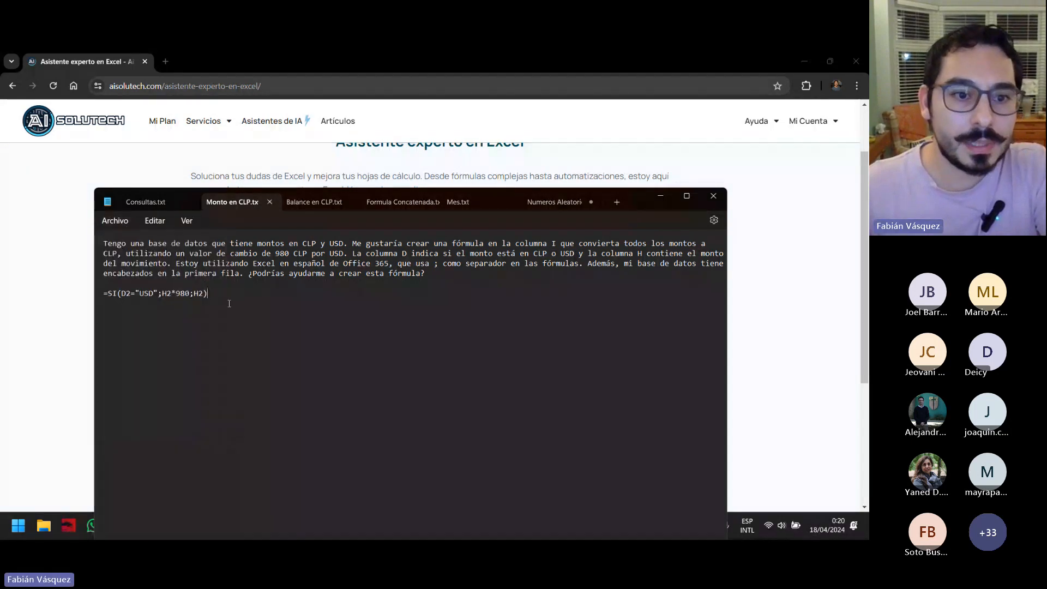
Copy the formula =SI(D2="USD";H2*980;H2) from the note and paste it into cell I2 of the Base de Datos sheet in Excel
drag(203, 294, 111, 298)
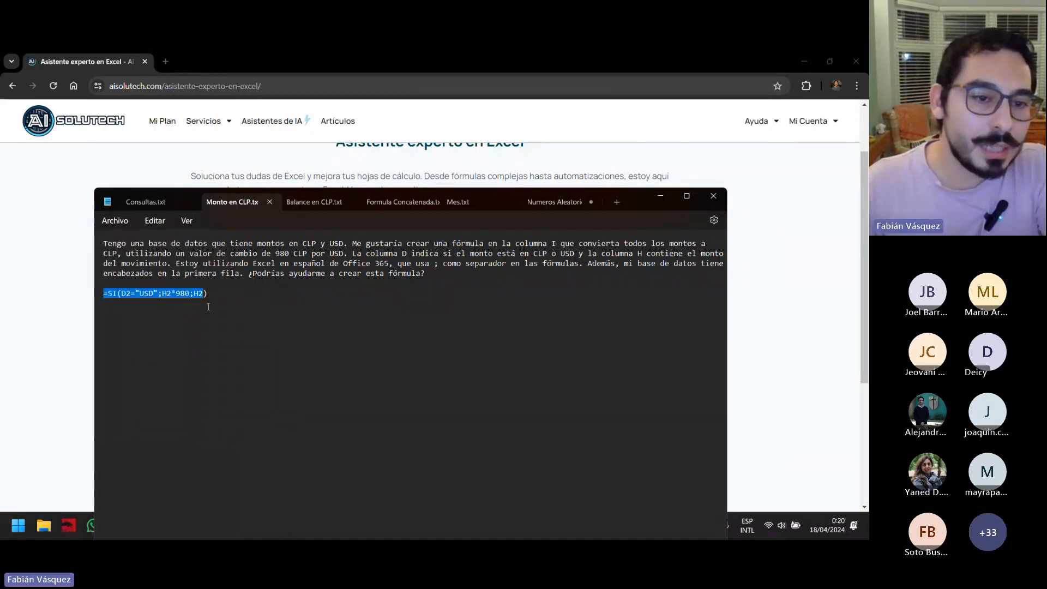
drag(207, 294, 97, 297)
key(ctrl+c)
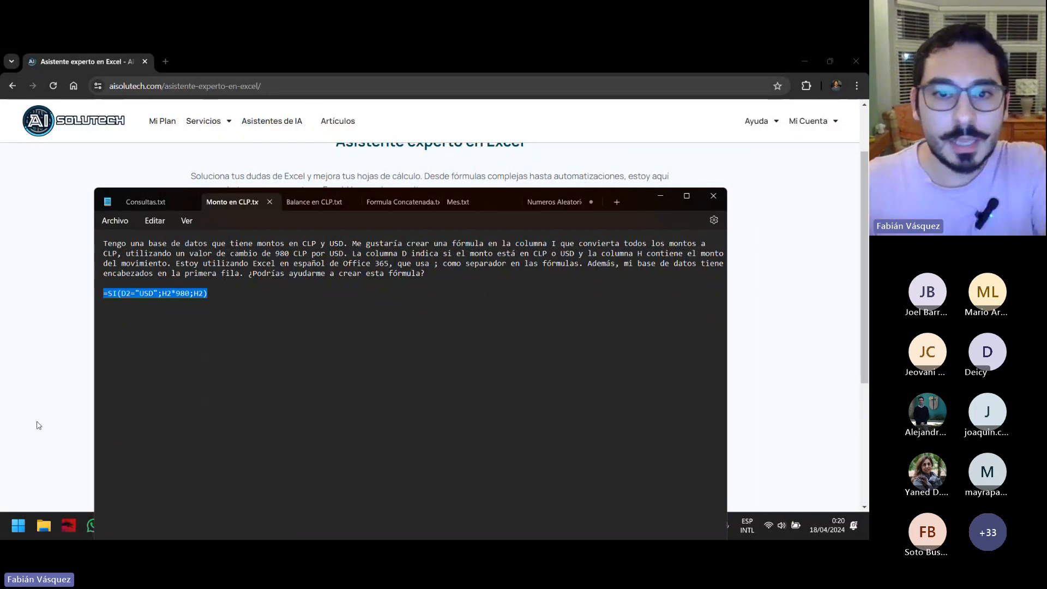
key(alt+Tab)
key(ctrl+v)
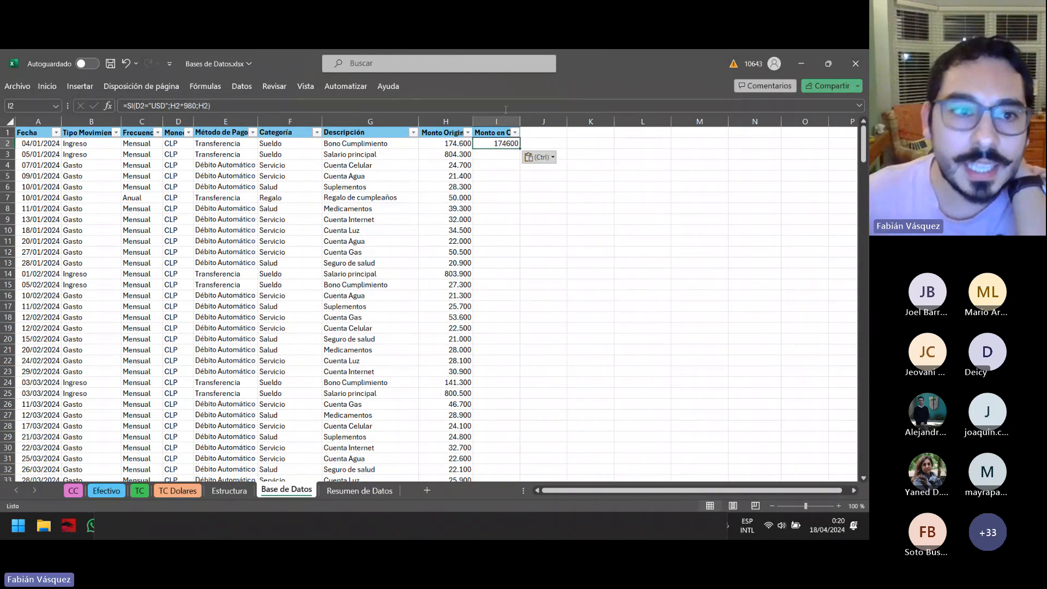
Review the cell references of the formula in I2, confirm it, and fill it down the whole Monto en CLP column
key(F2)
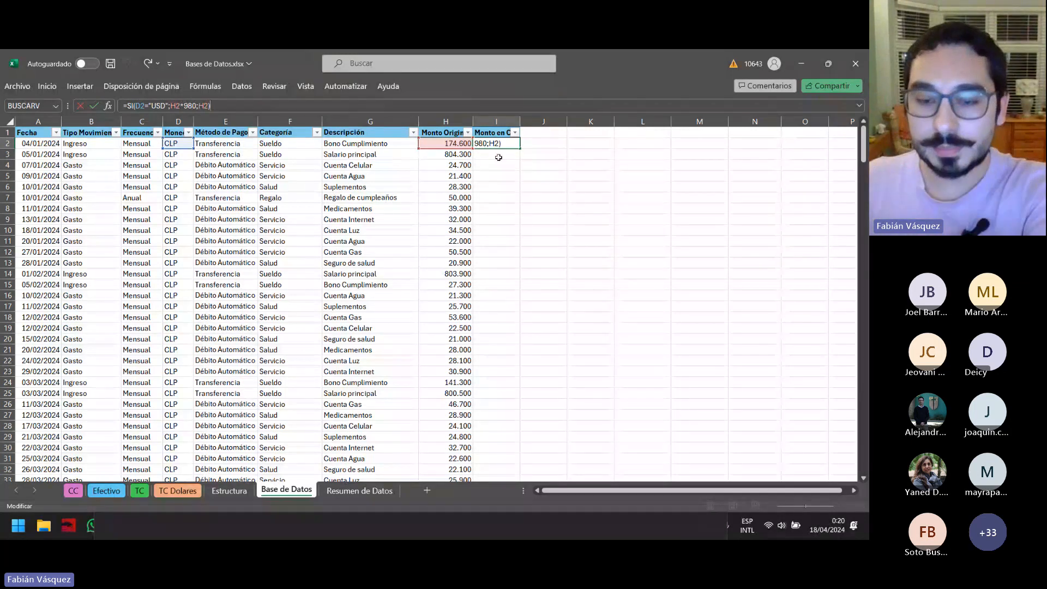
key(ctrl+Return)
double_click(519, 150)
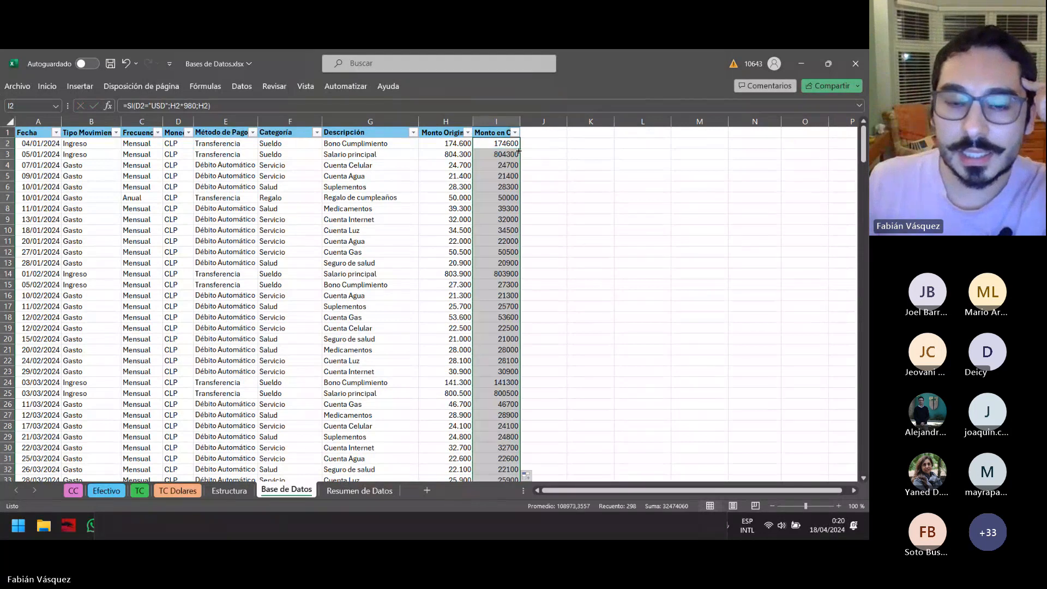
Check the filled Monto en CLP values at the end of the data, including the incomplete rows 297 to 299
click(516, 188)
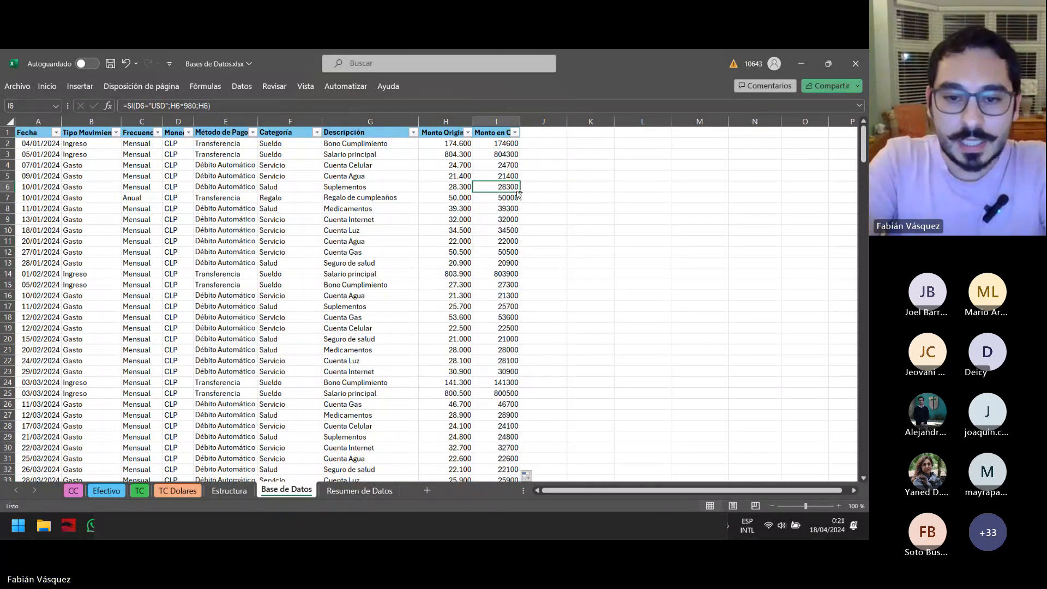
key(ctrl+Down)
key(Up)
key(Up)
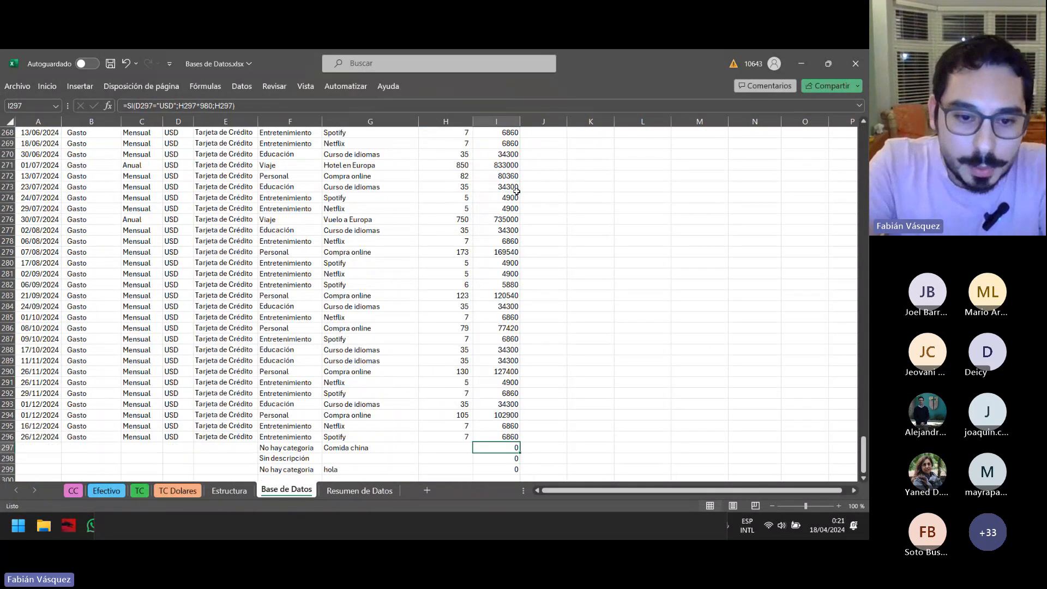
key(Down)
key(Down)
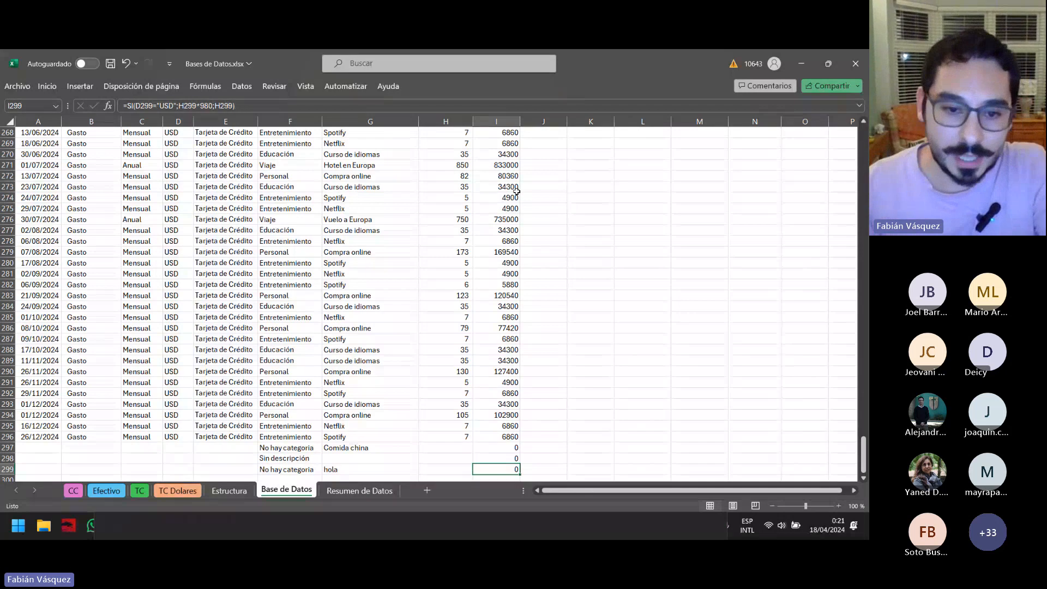
drag(286, 447, 353, 462)
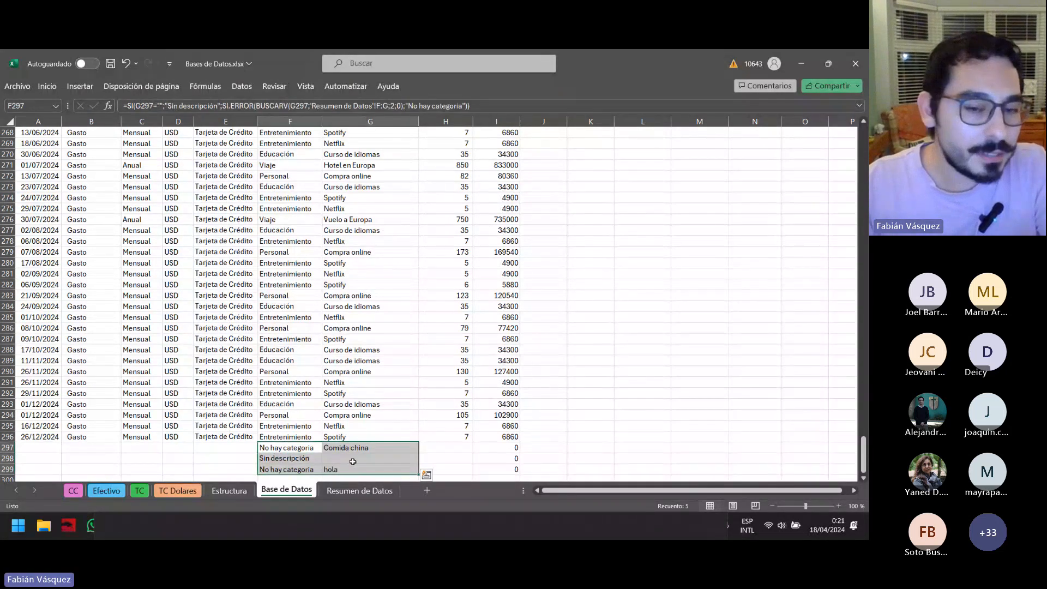
click(510, 461)
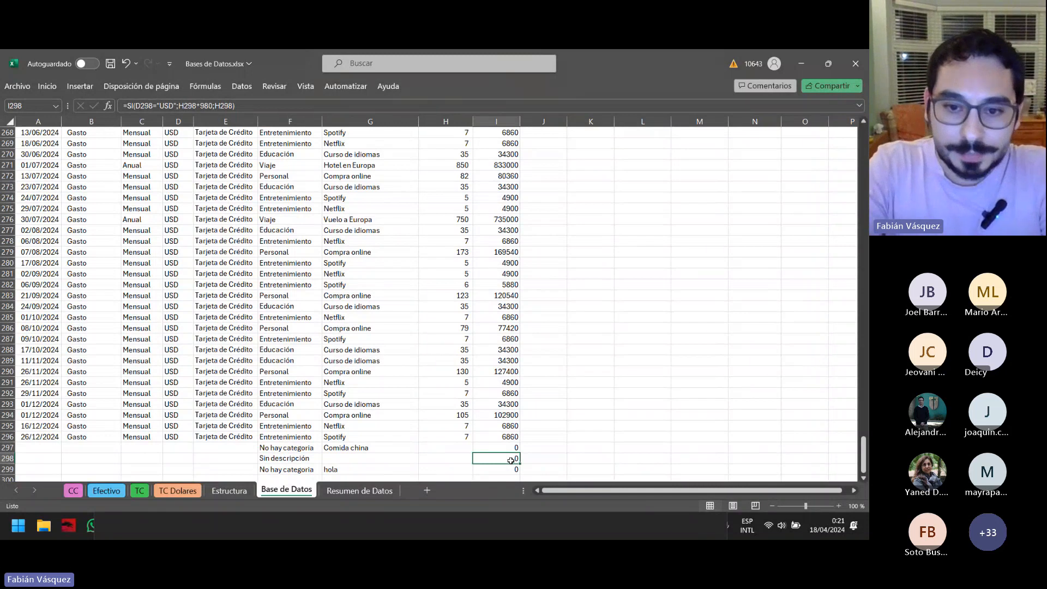
key(ctrl+Up)
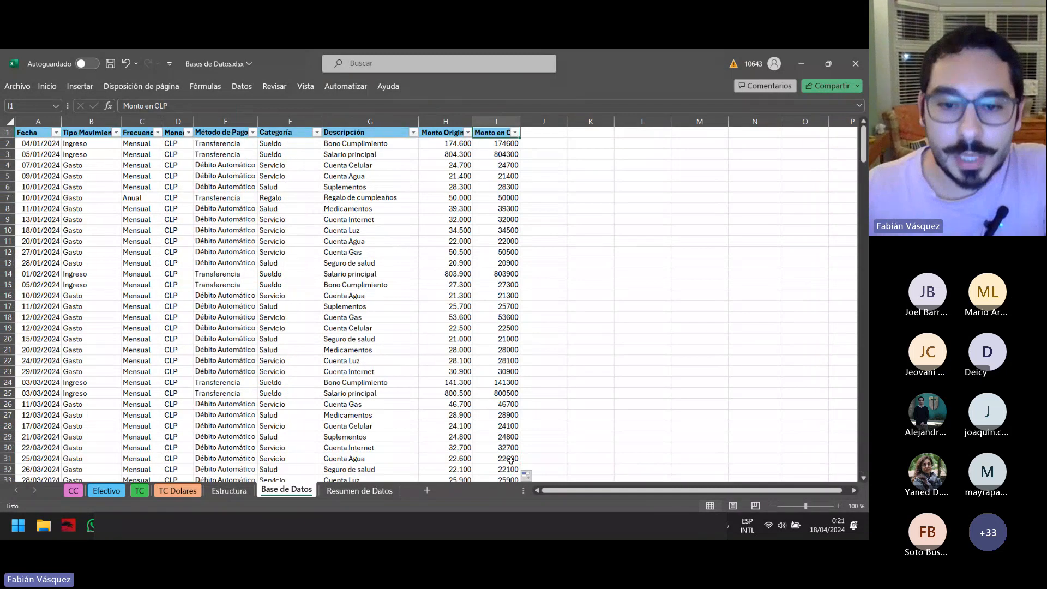
key(ctrl+Down)
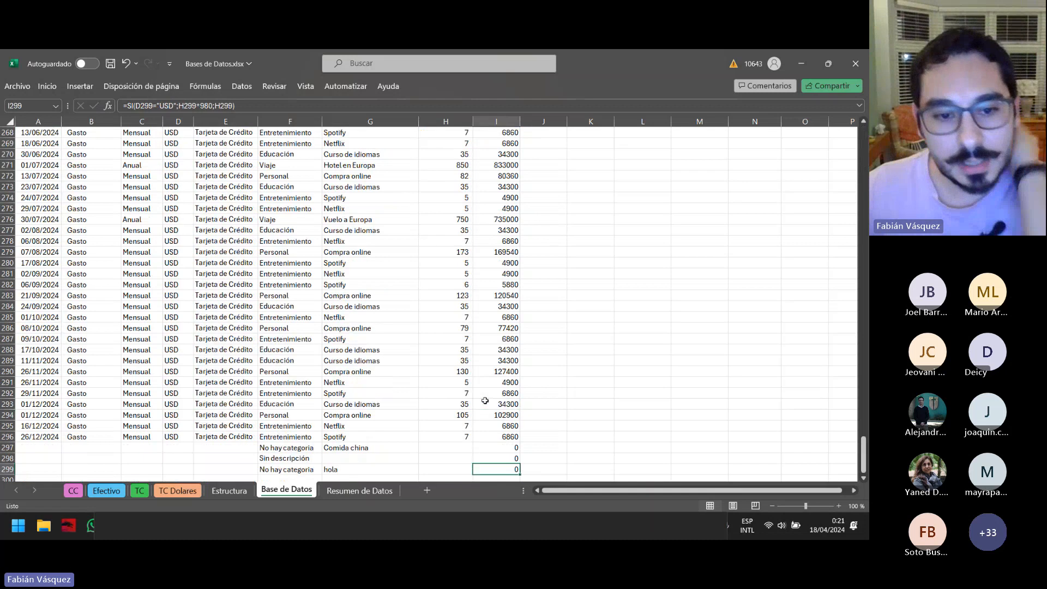
Inspect the USD entry in row 296, comparing its currency, original amount and conversion formula, and leave the formula unedited
click(344, 438)
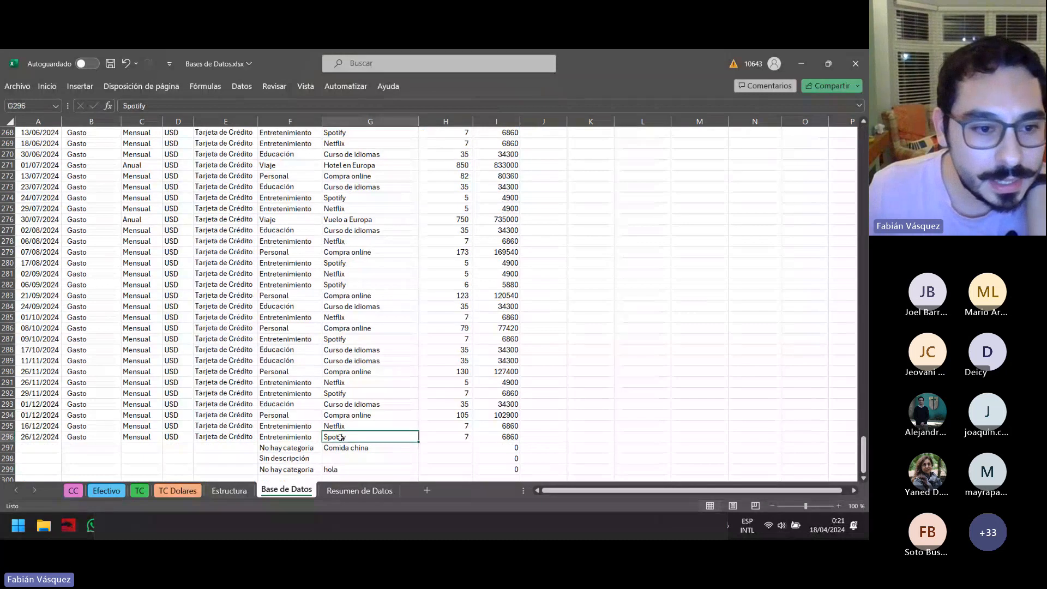
click(171, 436)
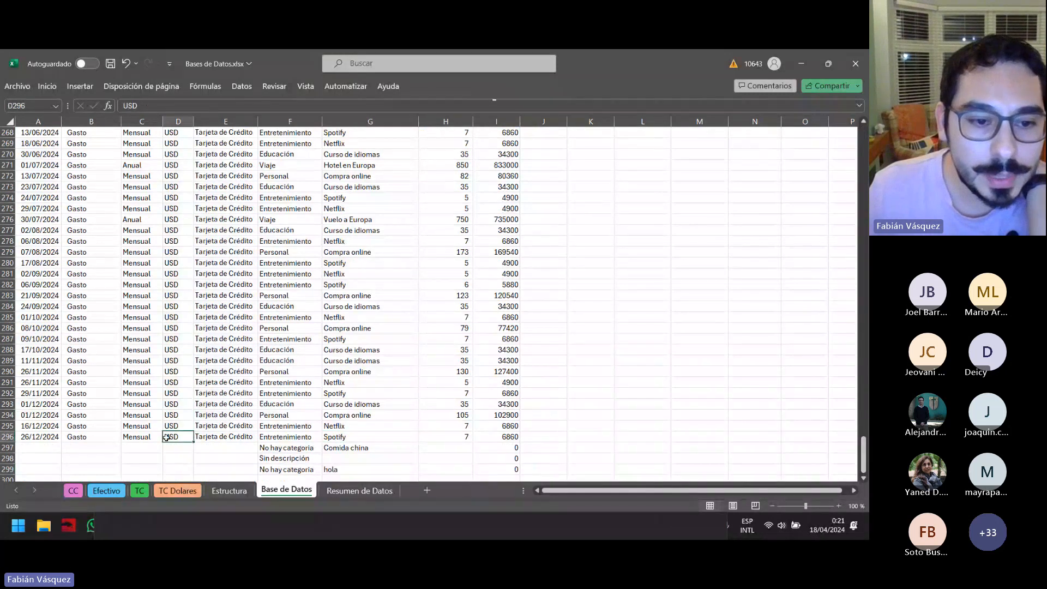
click(465, 439)
click(484, 436)
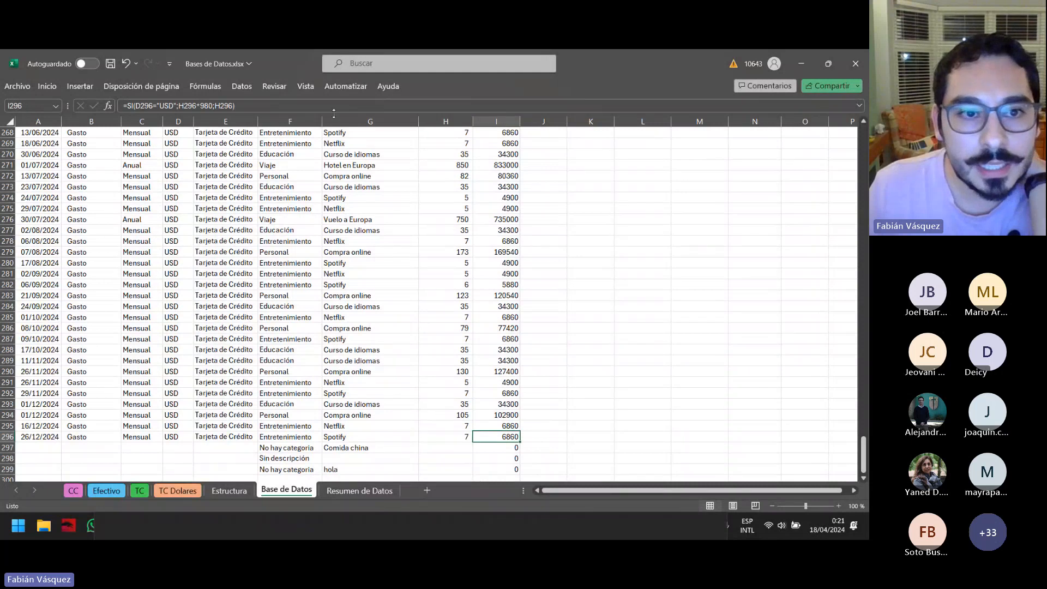
double_click(484, 436)
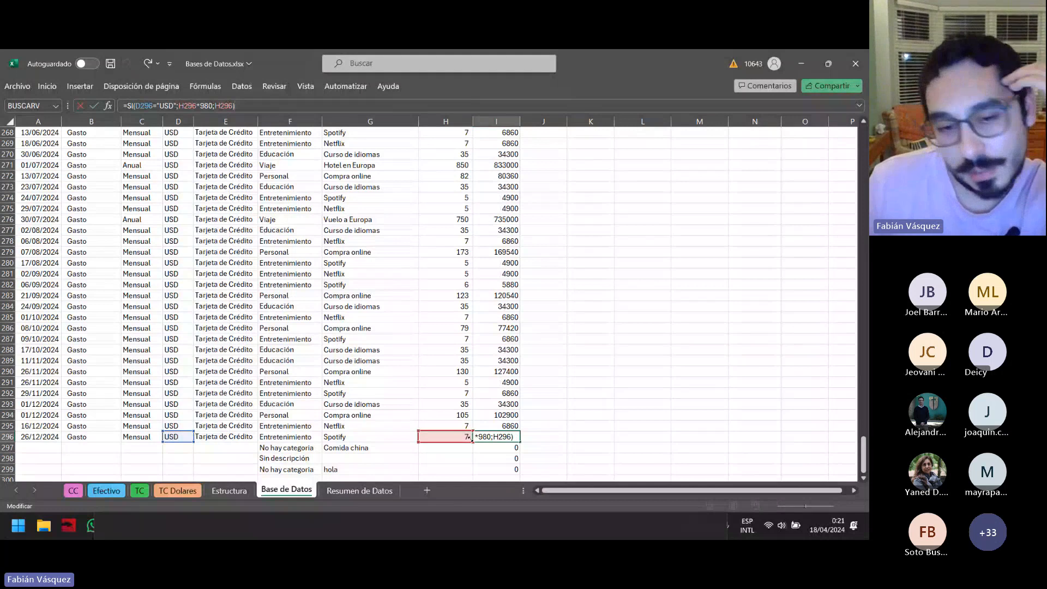
key(Escape)
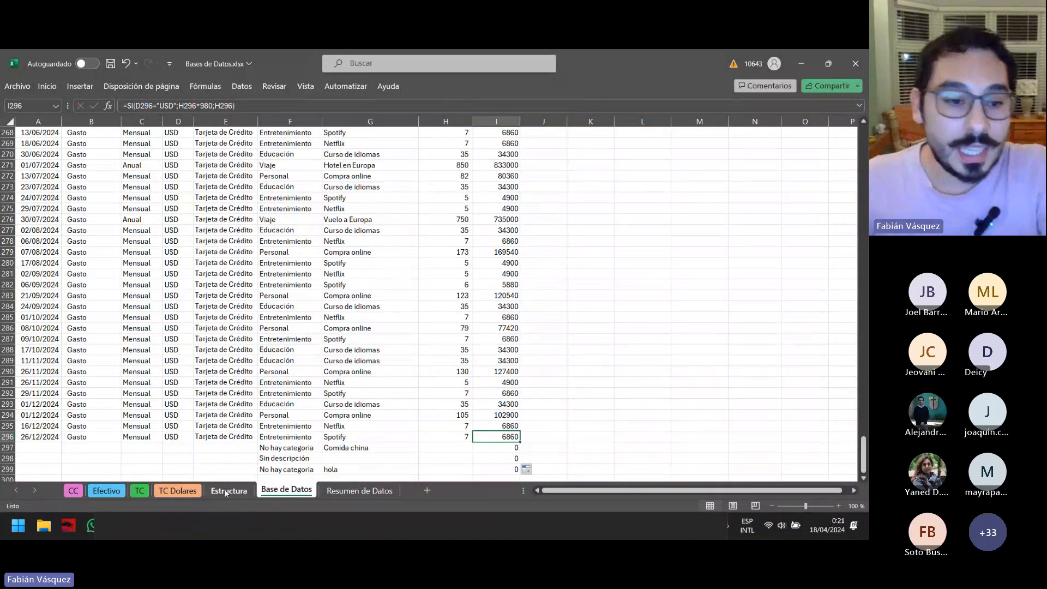
scroll(475, 316, up, 20)
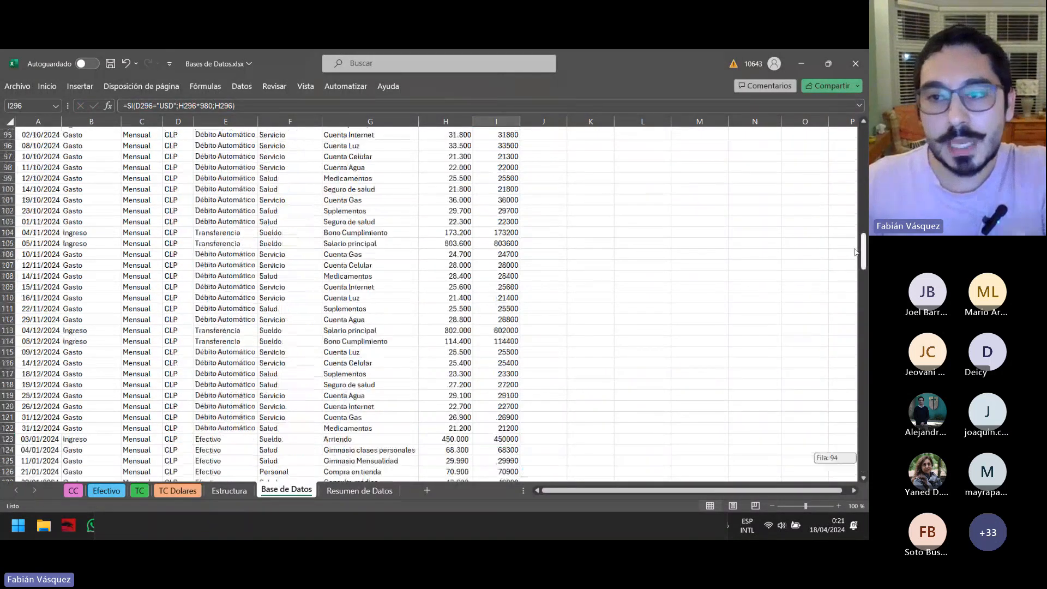
Fit the Monto en CLP column to its header, and review the Tipo Movimiento filter values and the column's sum
double_click(523, 118)
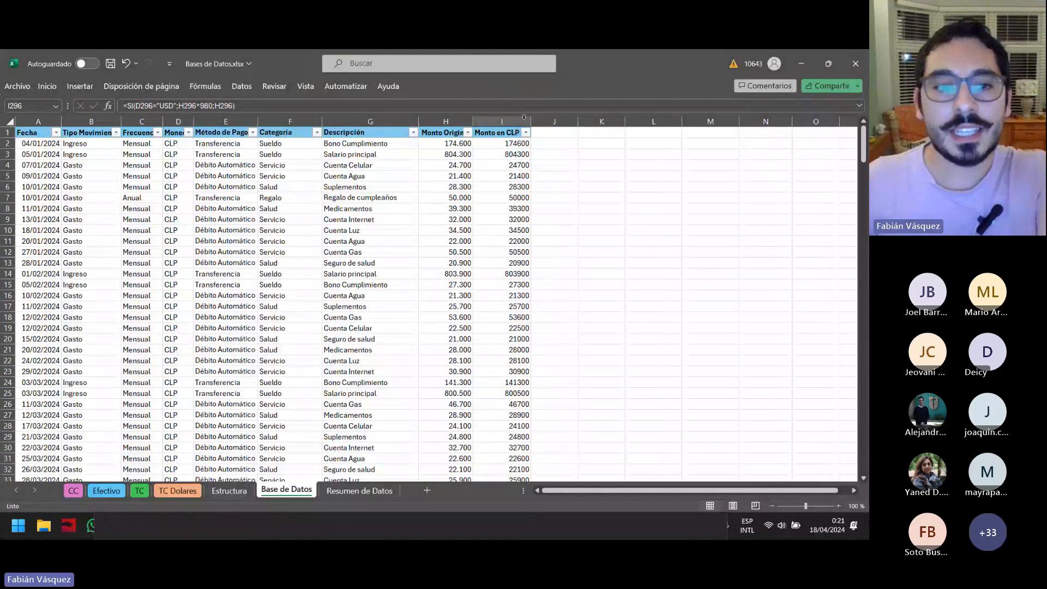
click(116, 132)
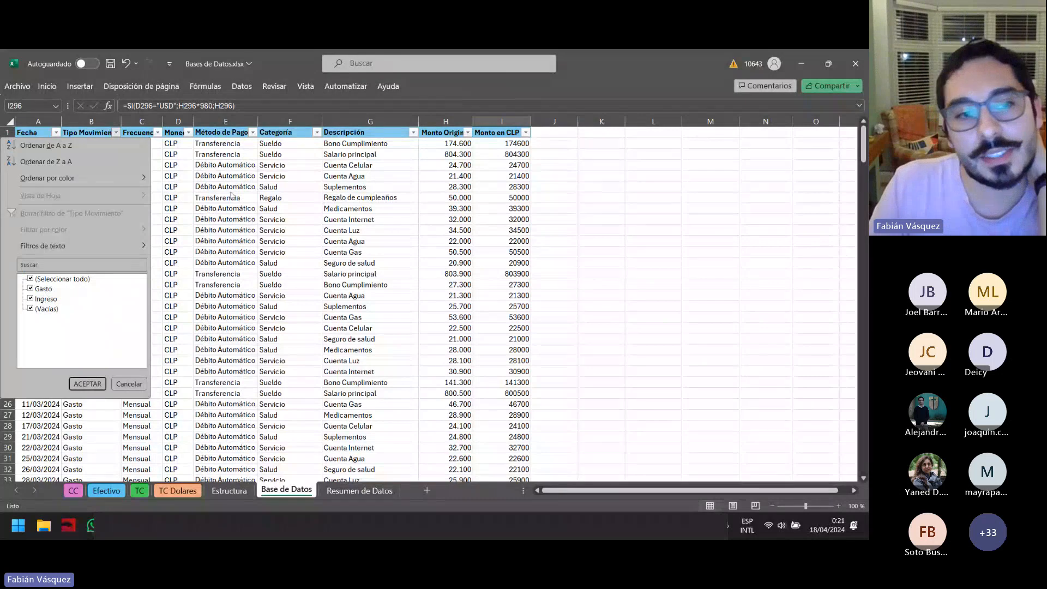
click(556, 132)
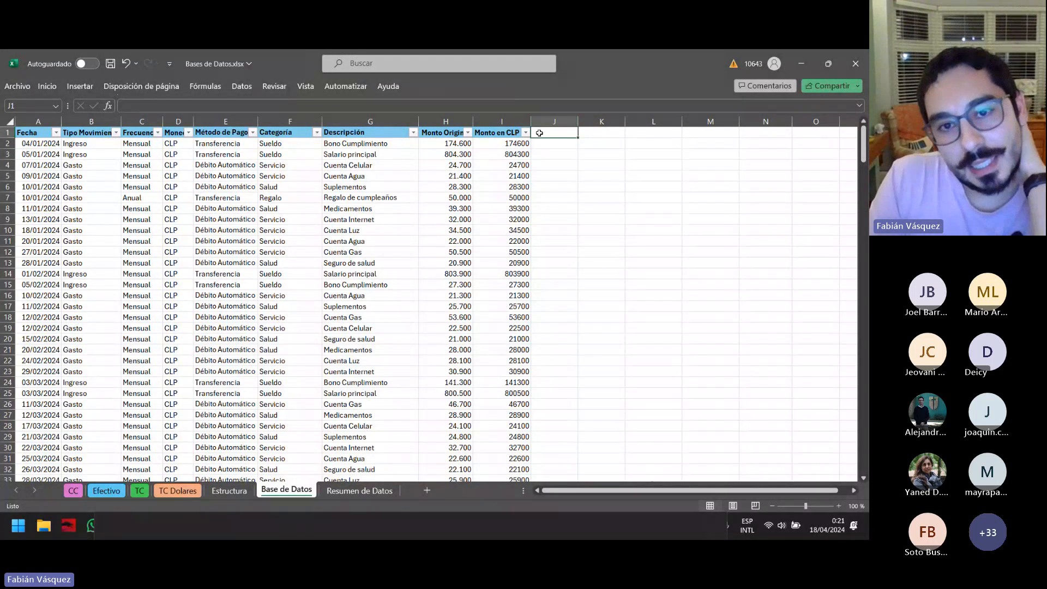
click(518, 120)
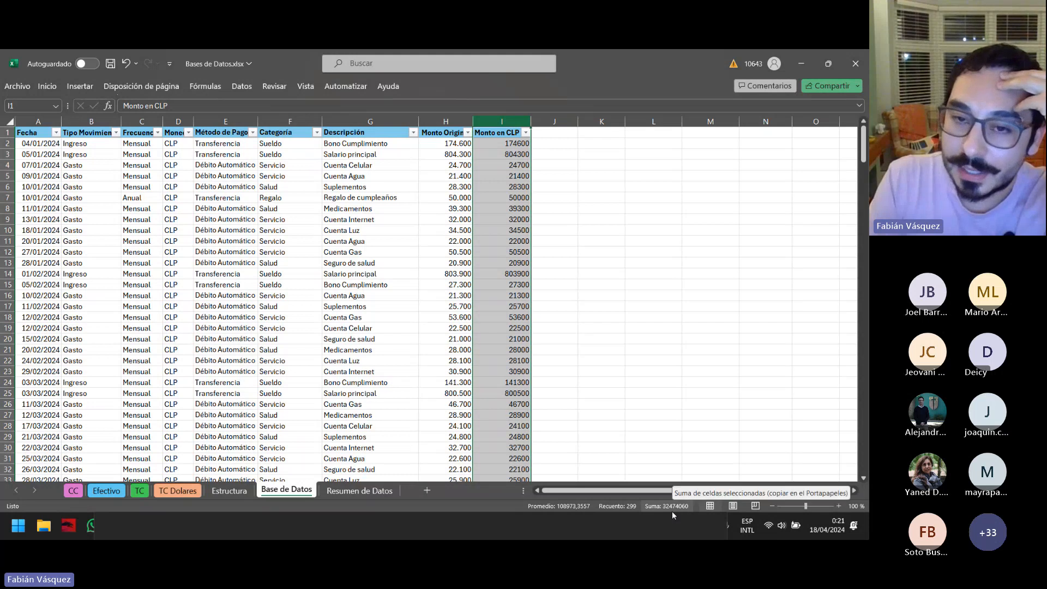
Enter the header "Balance en CLP" in cell J1 and widen column J to fit it
click(543, 133)
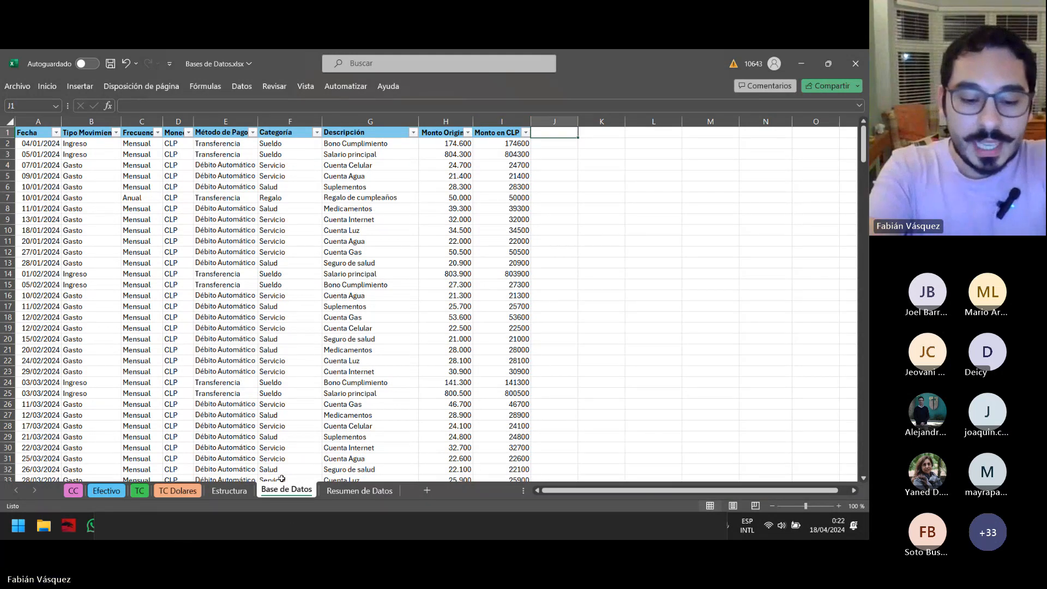
text(Bala)
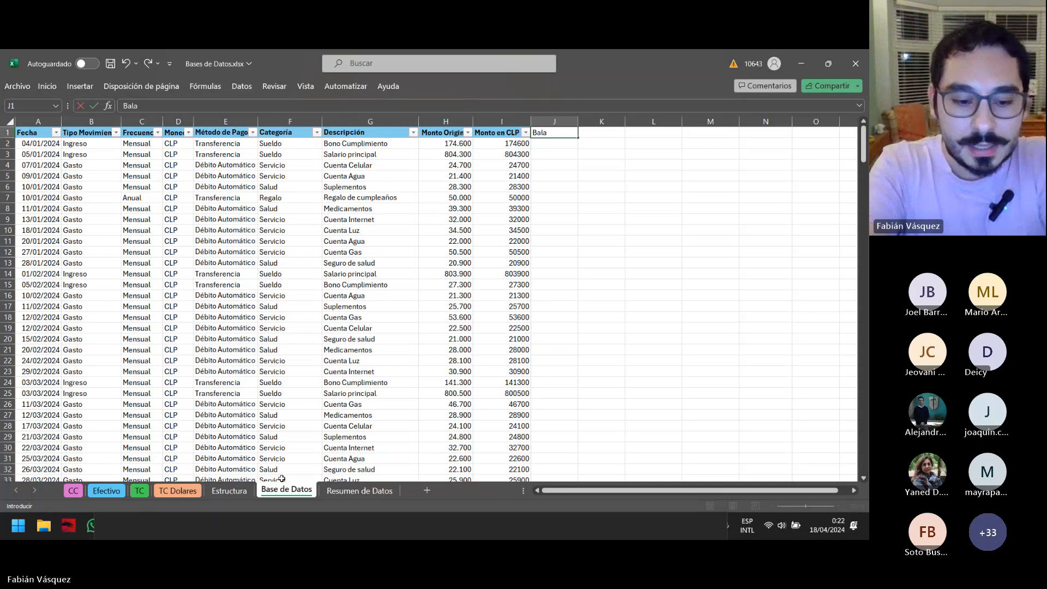
text(nce en CLP)
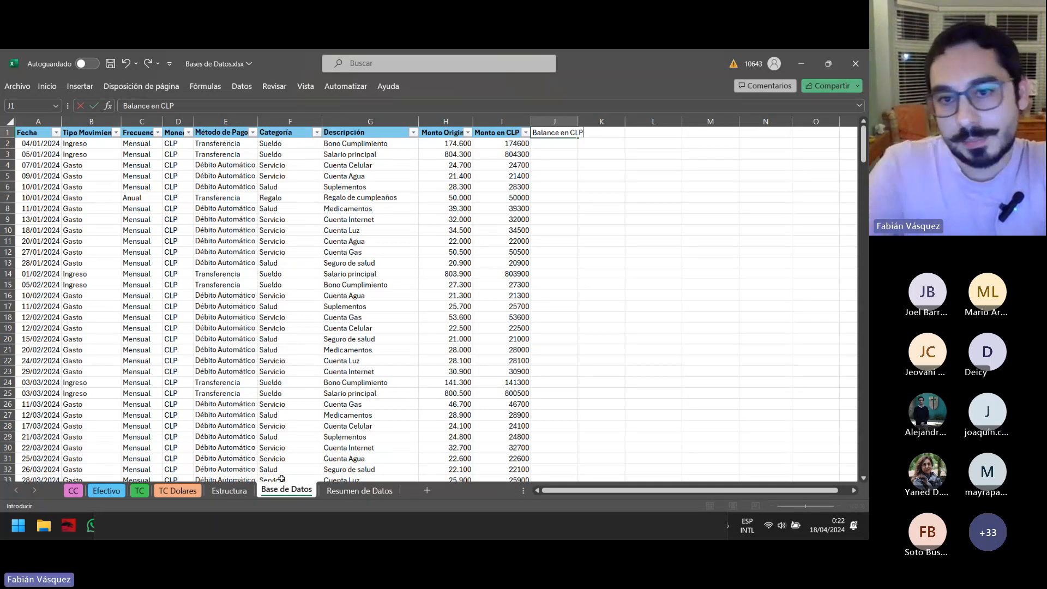
key(Return)
drag(576, 121, 584, 121)
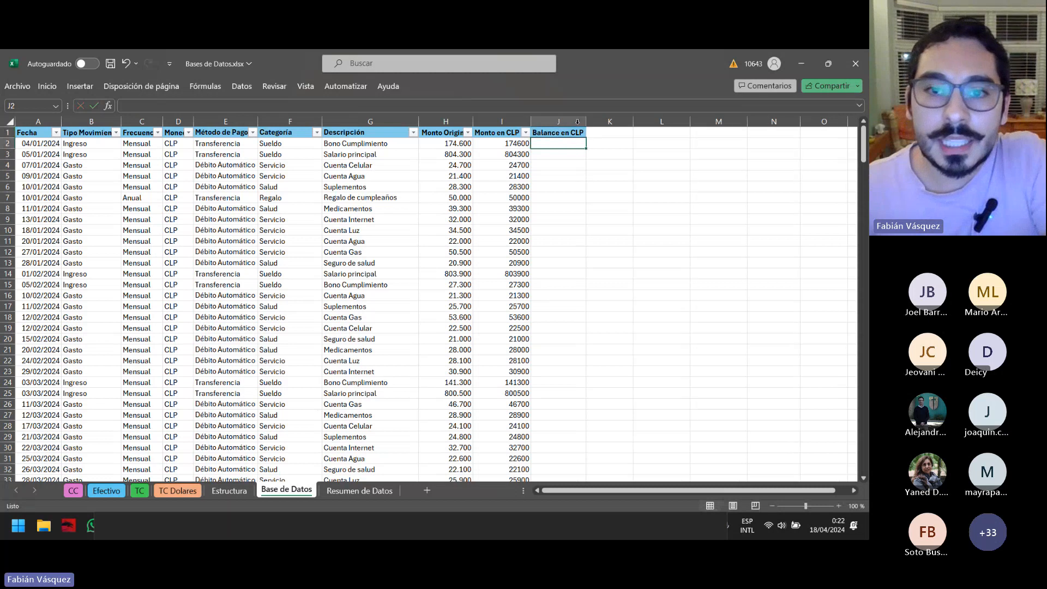
Compare the Monto en CLP and Balance en CLP columns, and select the whole prompt in the Balance en CLP note in Notepad
click(502, 121)
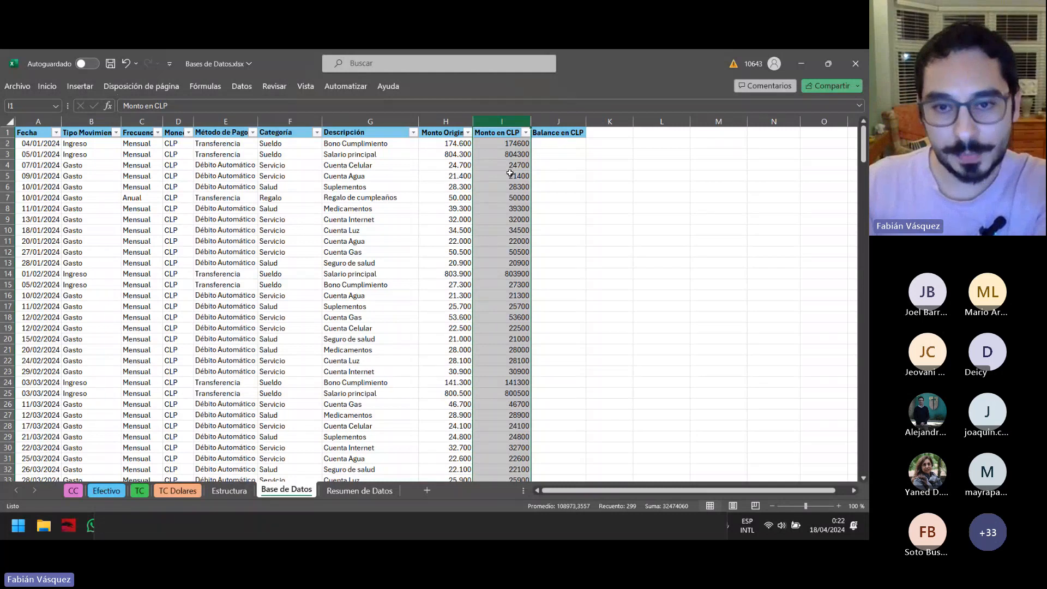
click(559, 121)
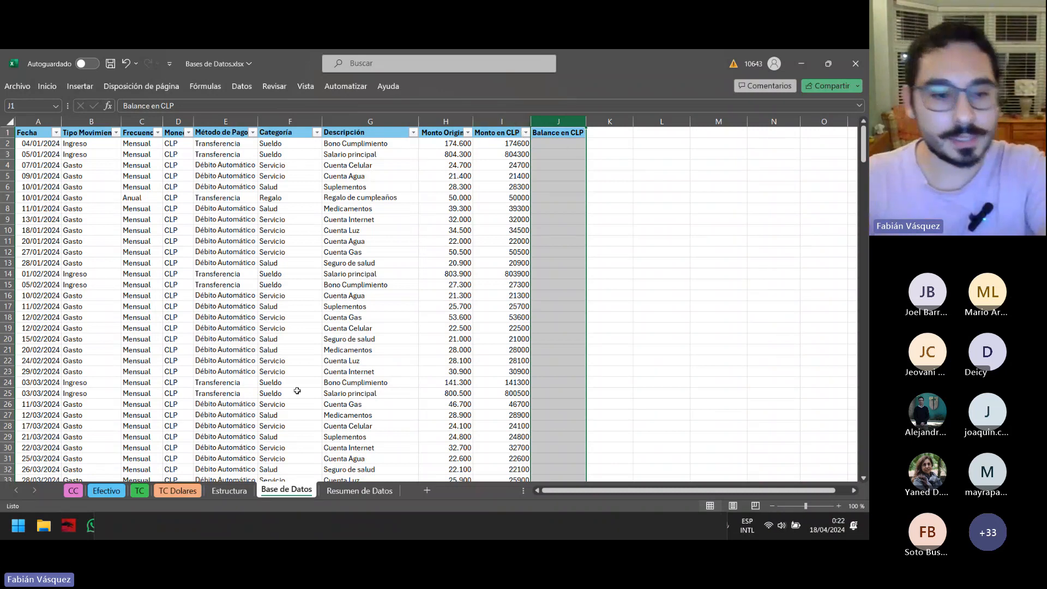
key(alt+Tab)
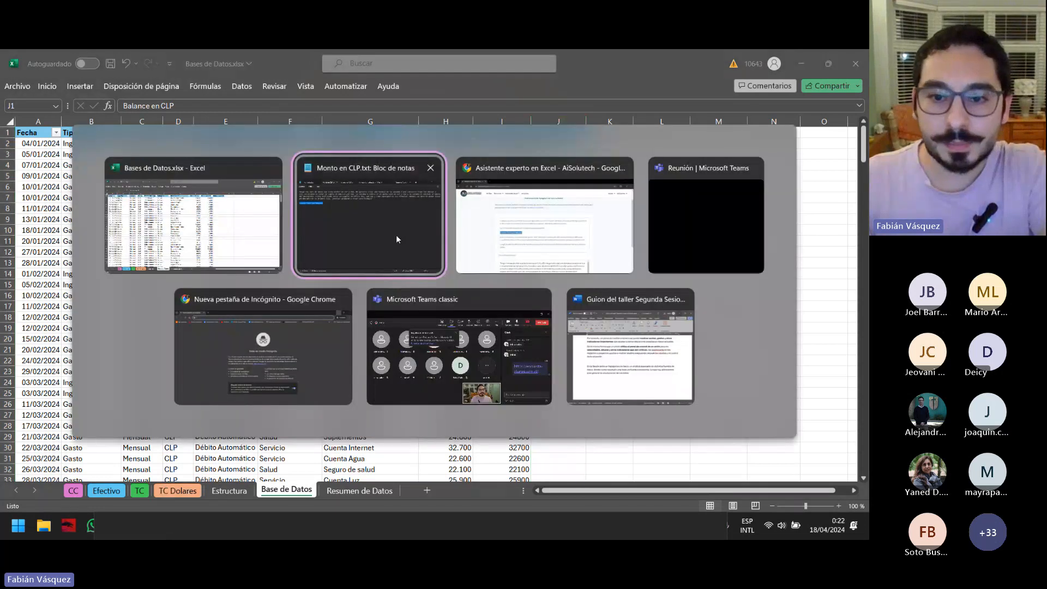
click(357, 250)
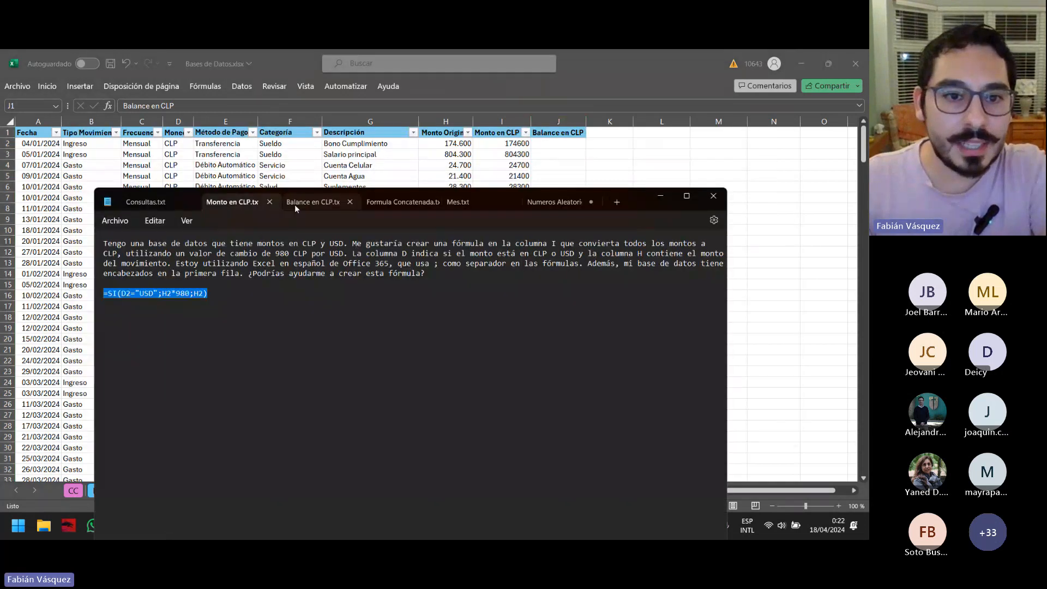
click(320, 203)
drag(320, 202, 322, 231)
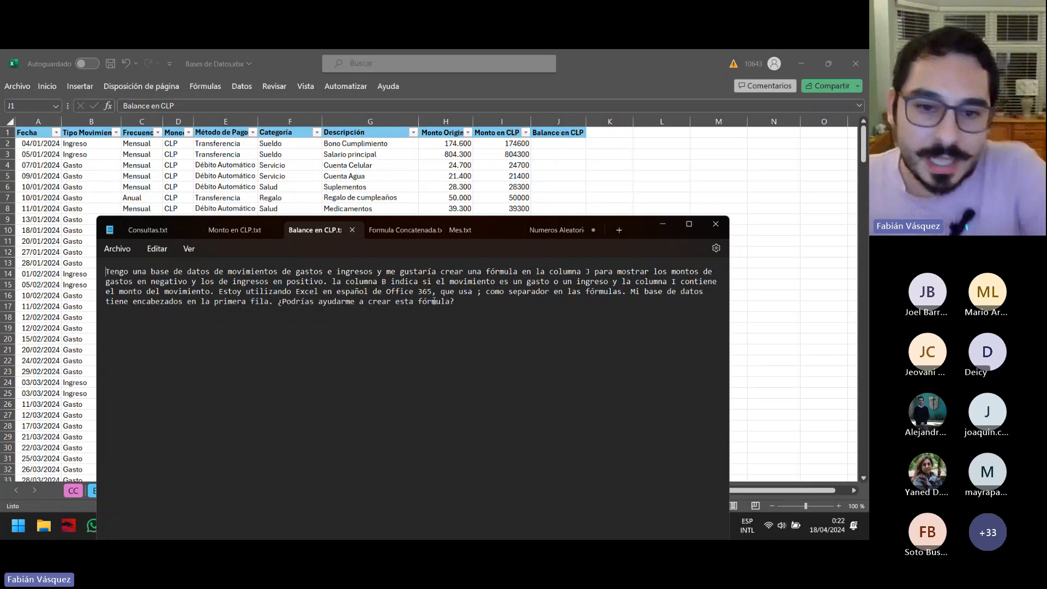
drag(461, 309, 105, 272)
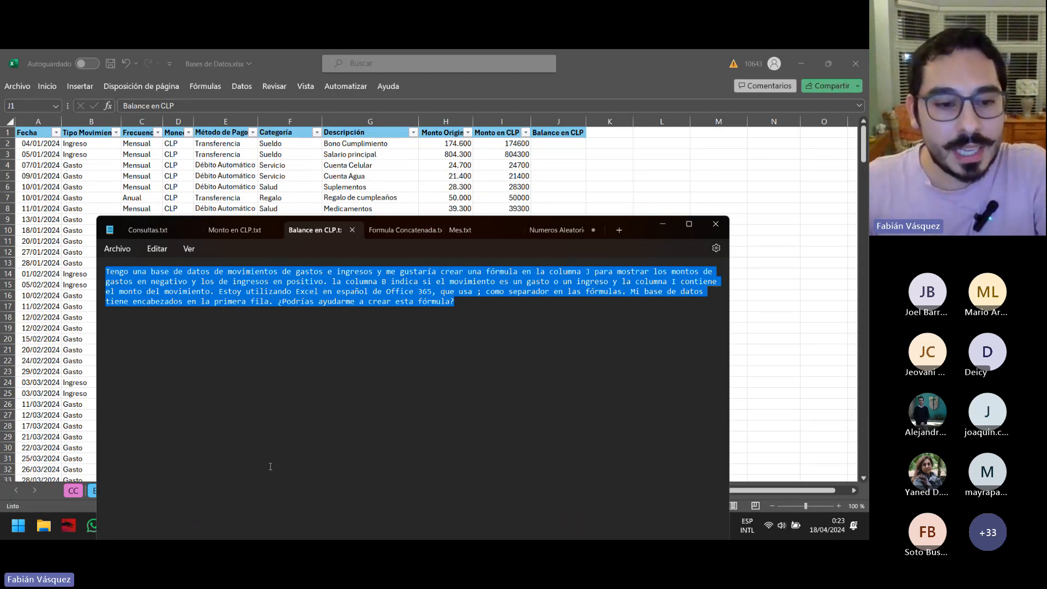
Replace the query in the AiSolutech Excel assistant in Chrome with the prompt for negative expenses and positive income in column J, and submit it
key(alt+Tab)
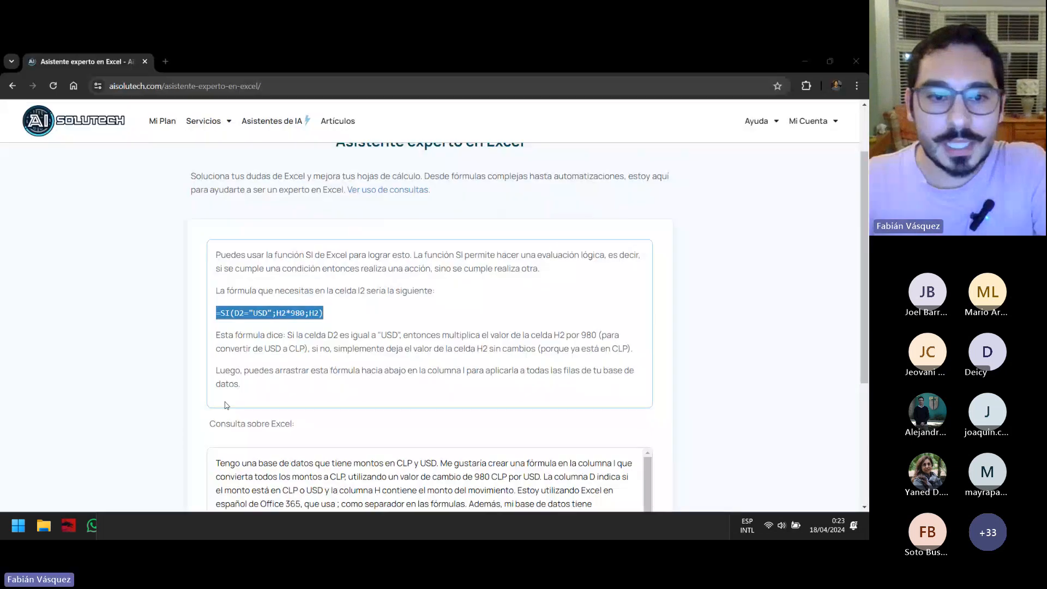
scroll(227, 405, down, 2)
click(438, 389)
key(ctrl+a)
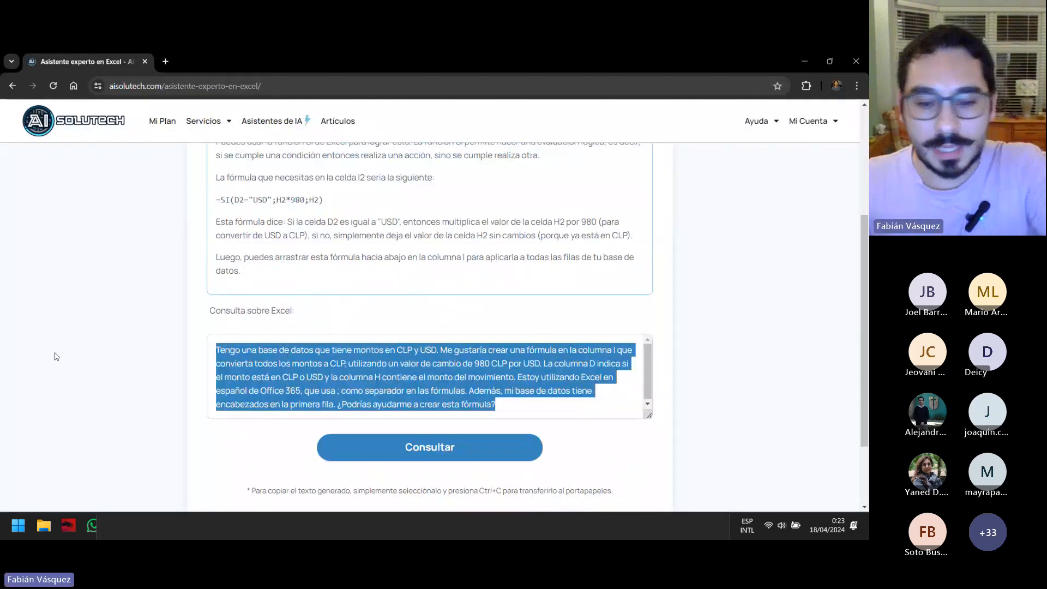
key(BackSpace)
text(Tengo una base de datos de movimientos de gastos e ingresos y me gustaría crear una fórmula en la columna J para mostrar los montos de gastos en negativo y los de ingresos en positivo. la columna B indica si el movimiento es un gasto o un ingreso y la columna I contiene el monto del movimiento. Estoy utilizando Excel en español de Office 365, que usa ; como separador en las fórmulas. Mi base de datos tiene encabezados en la primera fila. ¿Podrias ayudarme a crear esta fórmula?)
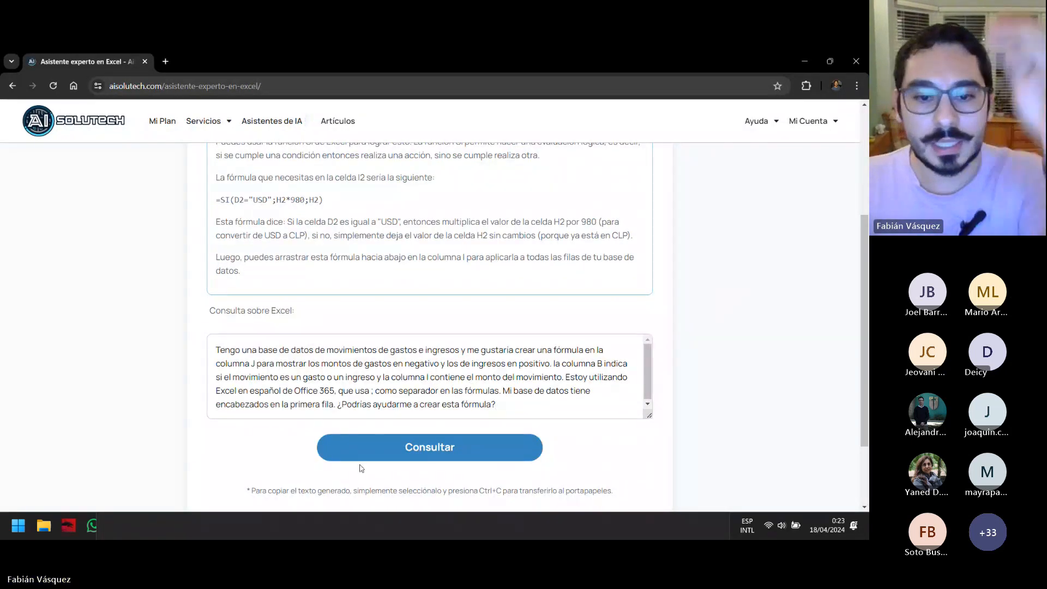
click(362, 453)
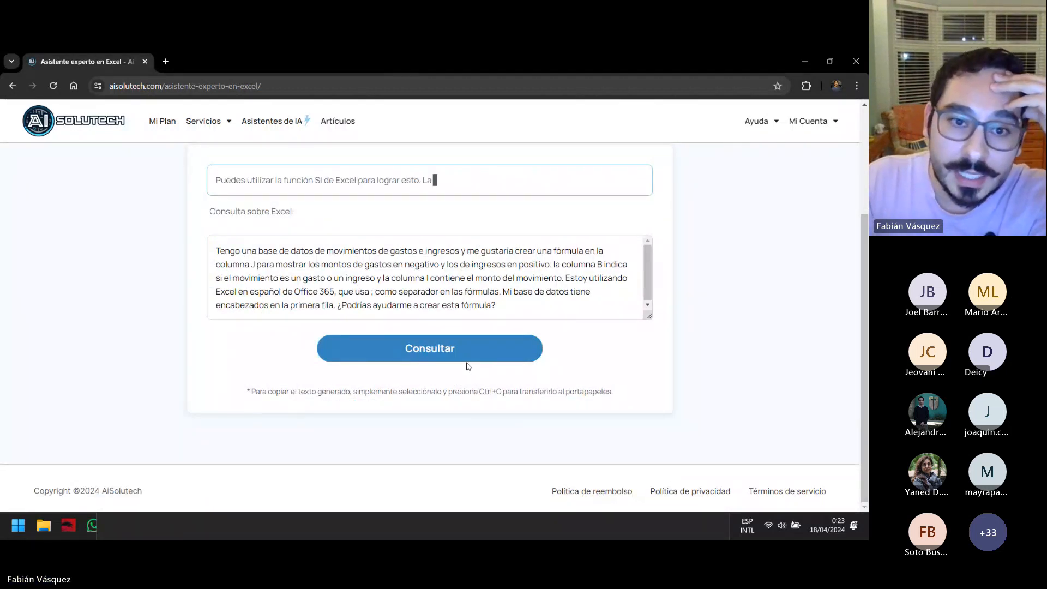
Copy the formula =SI(B2="gasto";-I2;I2) from the assistant's answer and select cell J2 of the Base de Datos sheet in Excel
scroll(467, 367, up, 2)
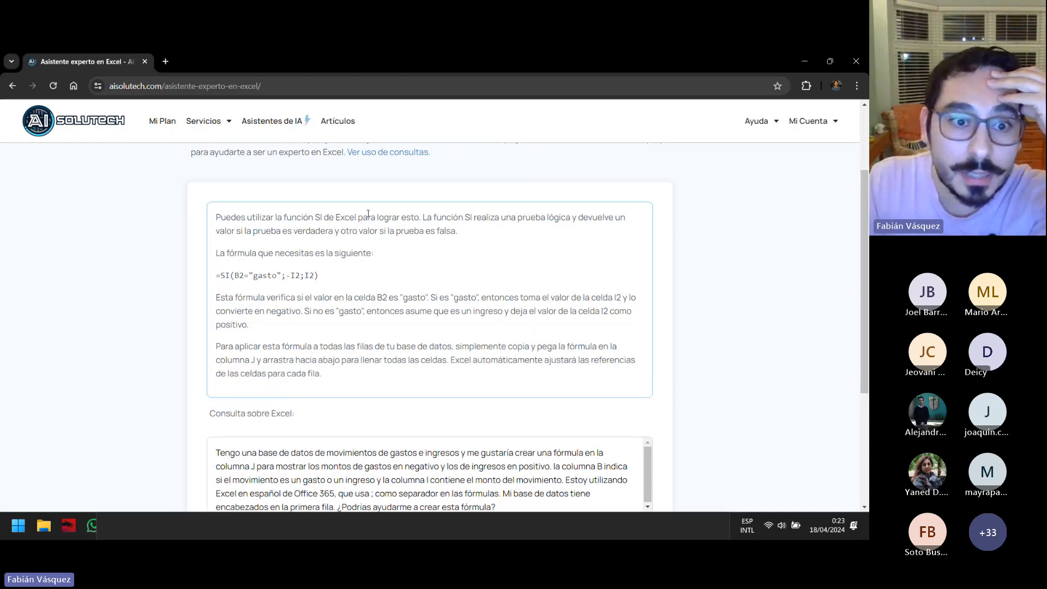
drag(319, 276, 198, 277)
key(ctrl+c)
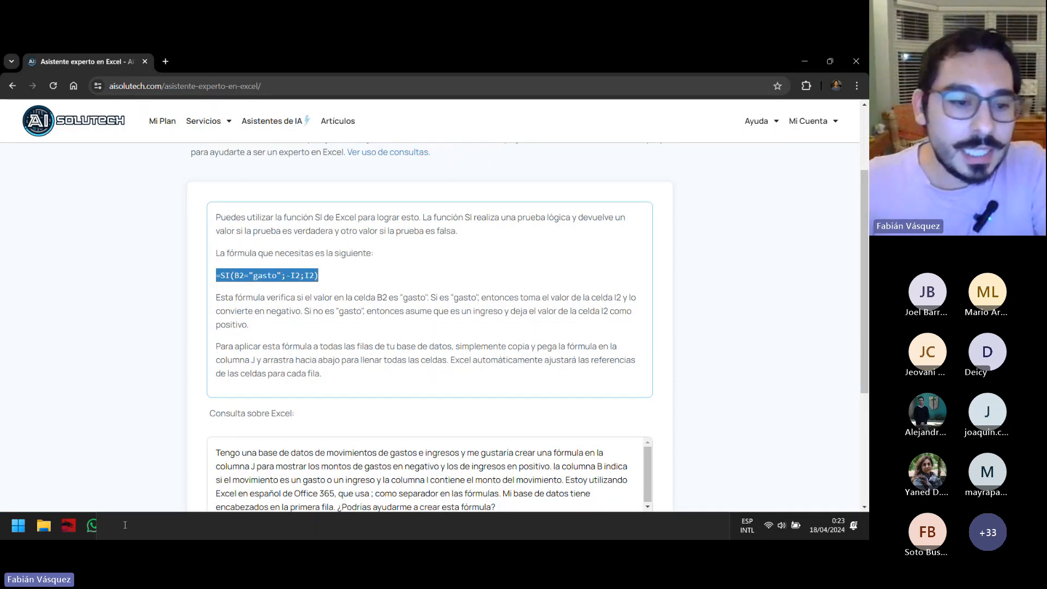
key(alt+Tab)
key(Tab)
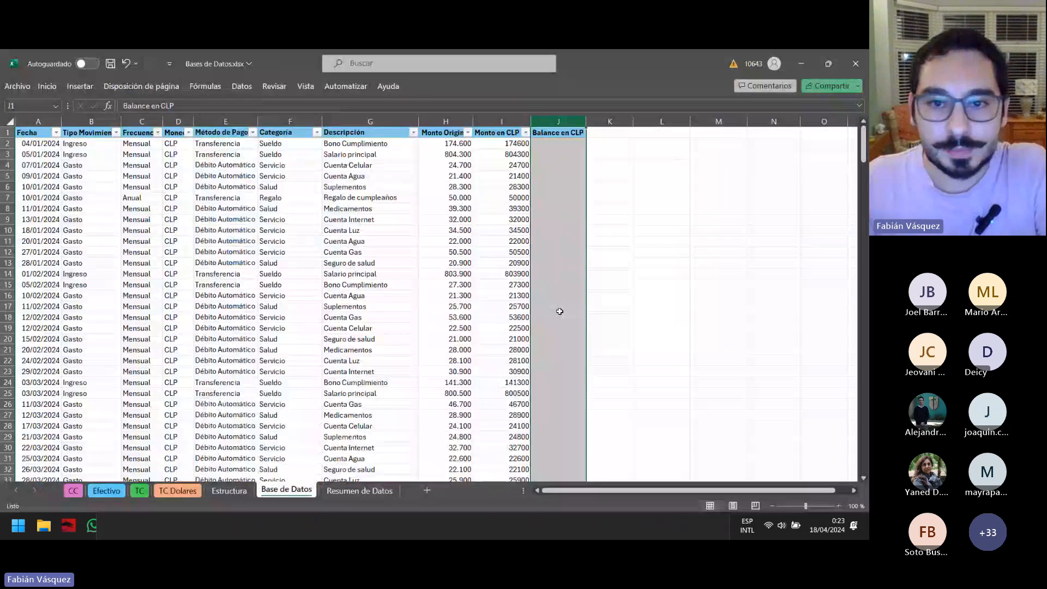
key(Down)
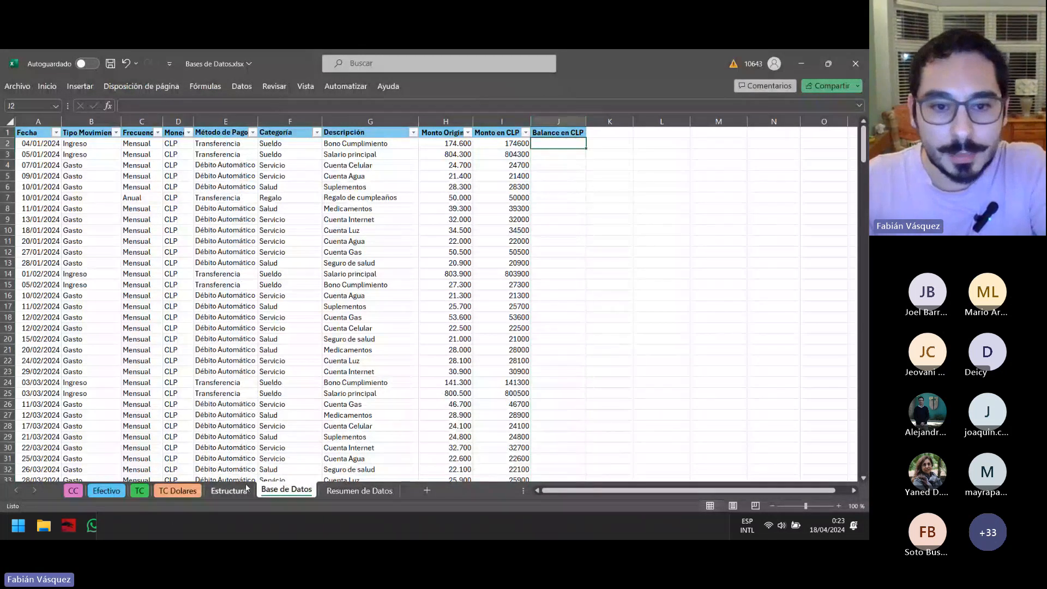
Paste the formula =SI(B2="gasto";-I2;I2) below the prompt in the Balance en CLP note in Notepad and save the file
key(alt+Tab)
key(Tab)
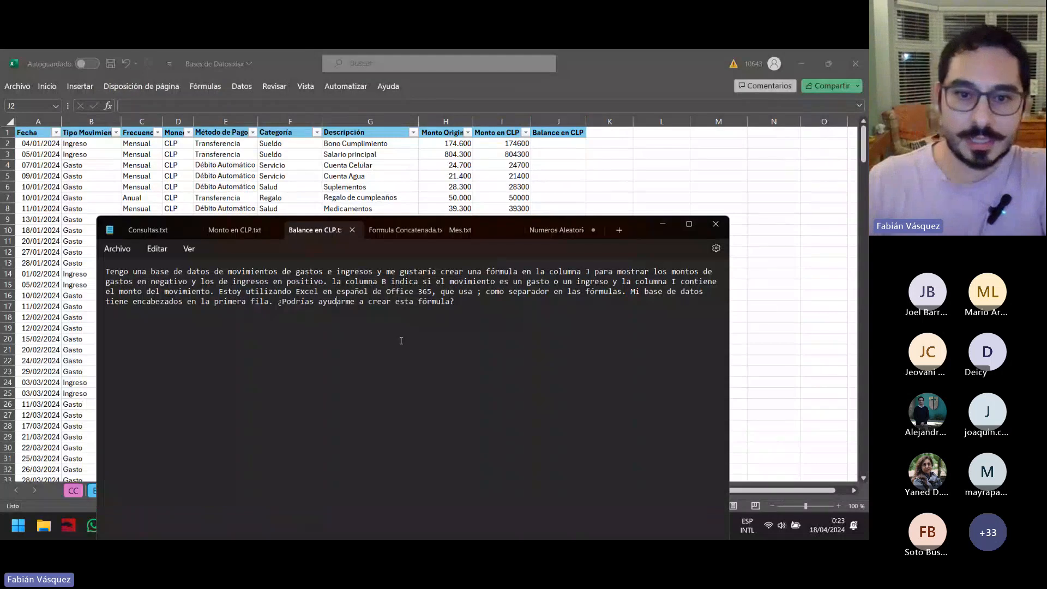
click(475, 312)
key(Return)
key(ctrl+v)
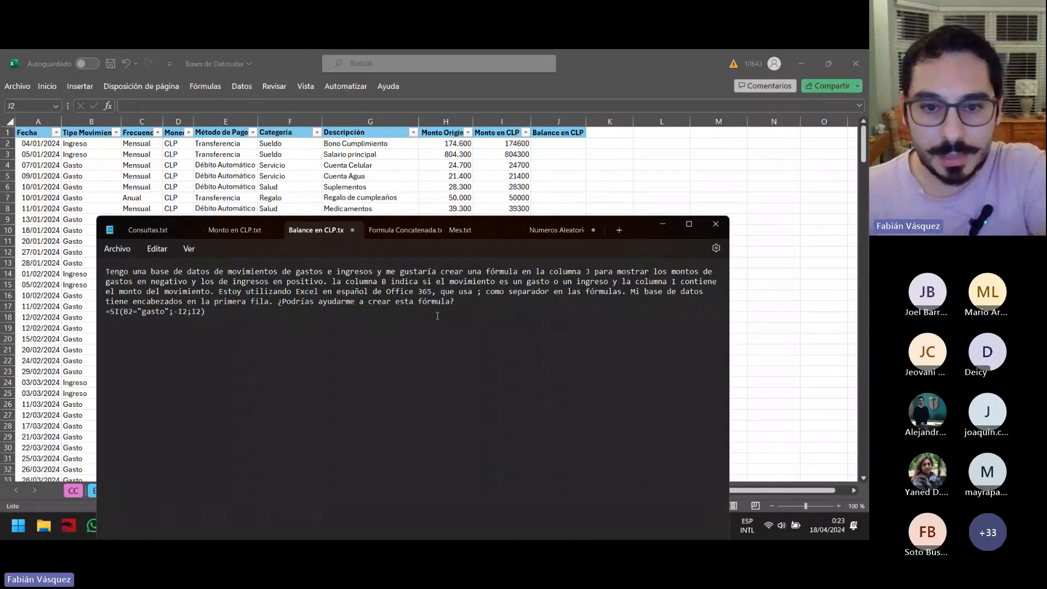
key(Return)
click(118, 249)
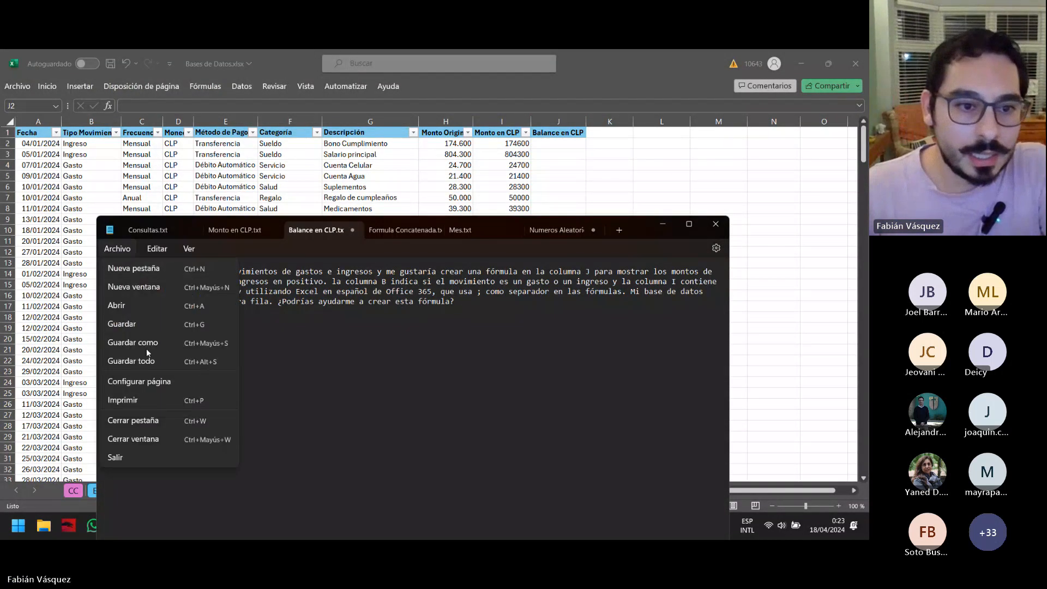
click(120, 325)
Copy the formula =SI(B2="gasto";-I2;I2) from the note into cell J2 in Excel and fill it down the Balance en CLP column
drag(204, 322, 91, 324)
key(ctrl+c)
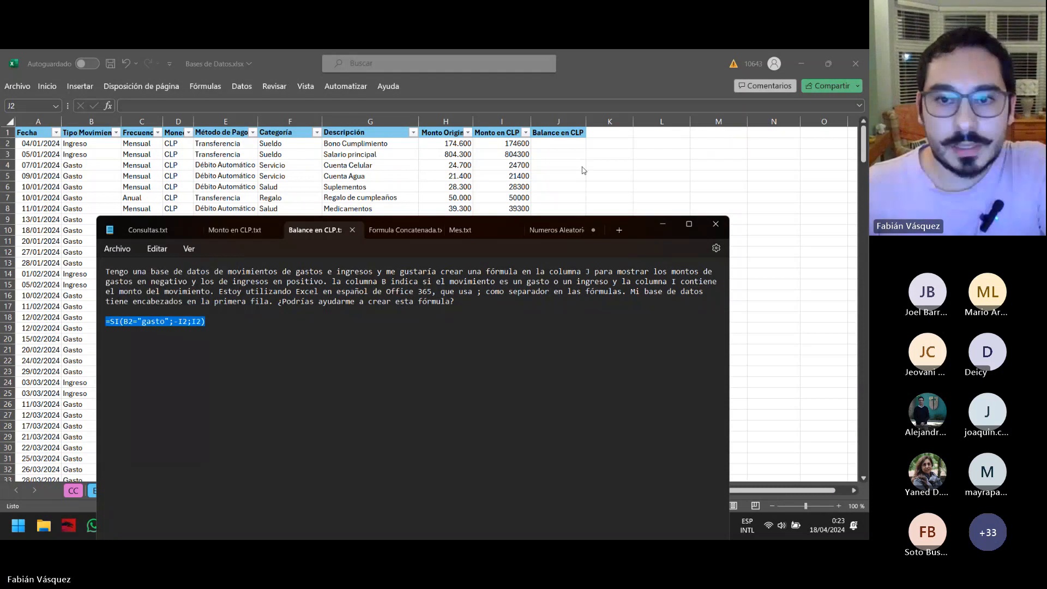
click(576, 145)
key(ctrl+v)
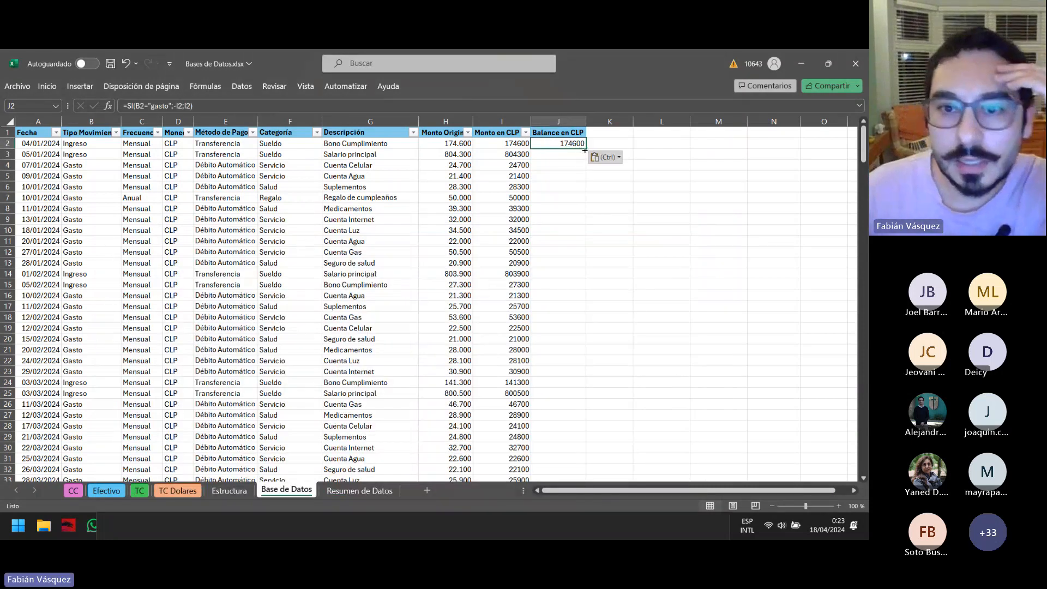
double_click(584, 148)
Check the balance formulas in J5 and J4, comparing the movement type and balance across row 4
click(570, 178)
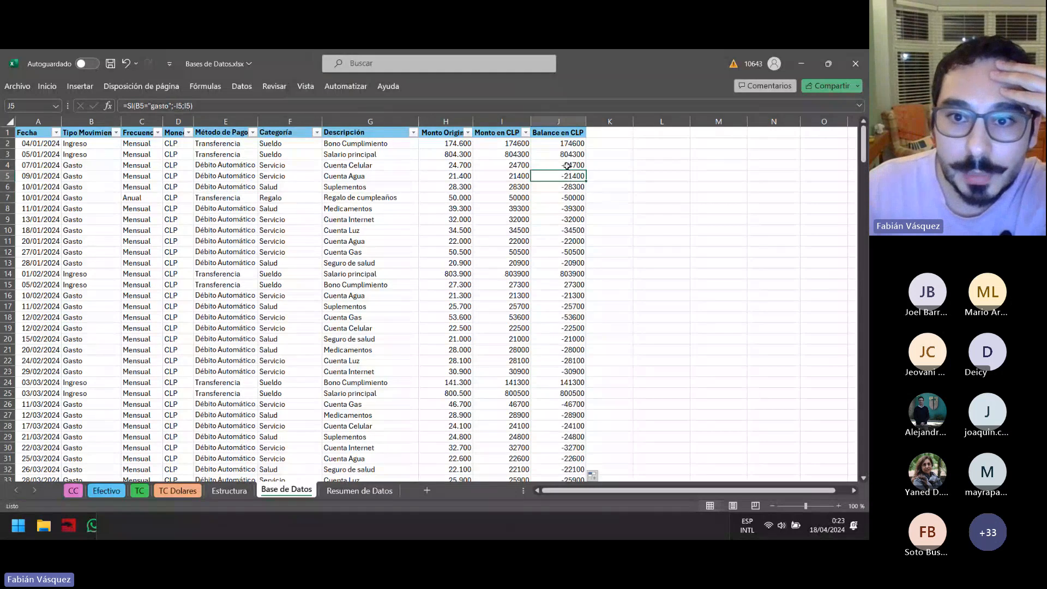
click(567, 166)
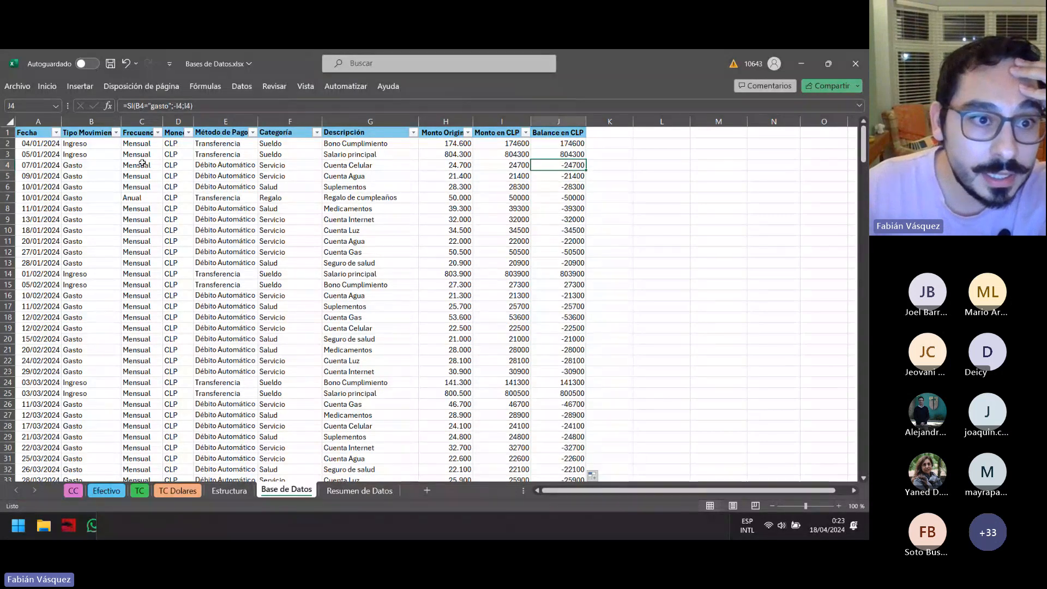
drag(77, 165, 572, 166)
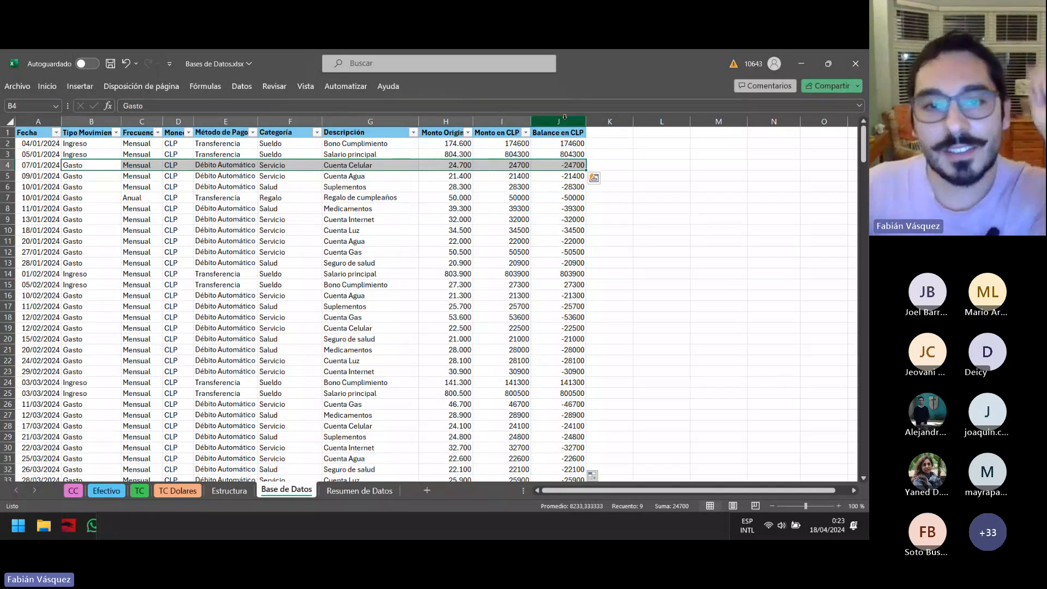
Review the years and months listed in the Fecha filter and accept it with all dates selected
click(56, 133)
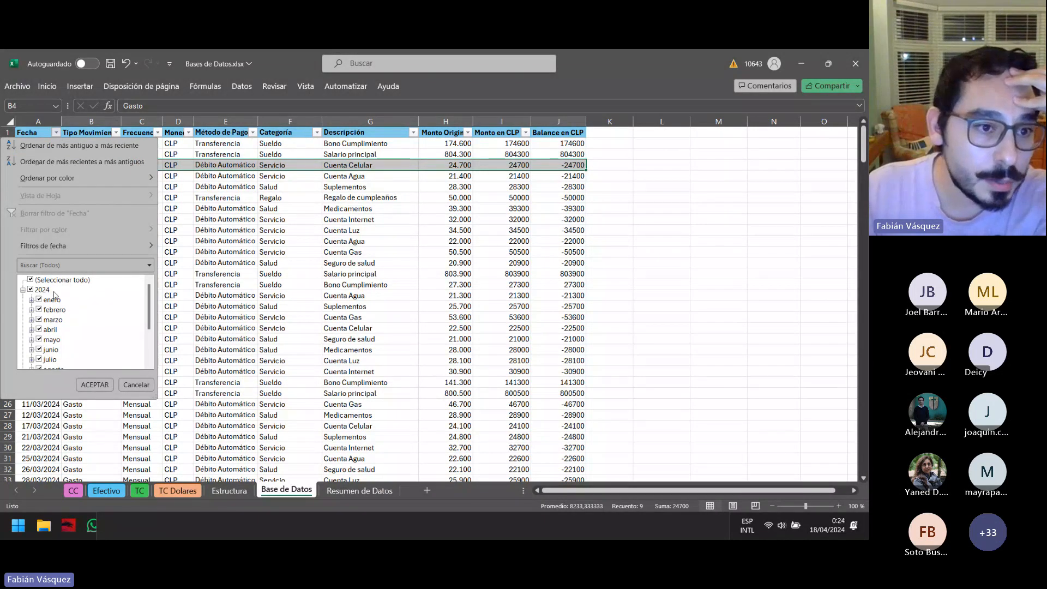
scroll(58, 321, down, 2)
scroll(64, 355, up, 2)
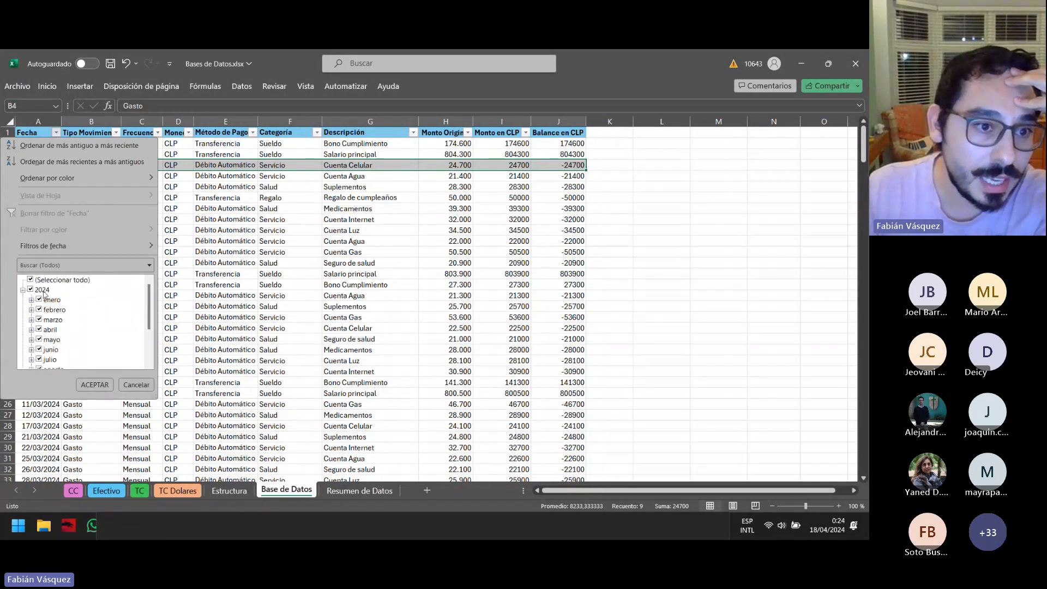
scroll(46, 295, down, 2)
click(95, 385)
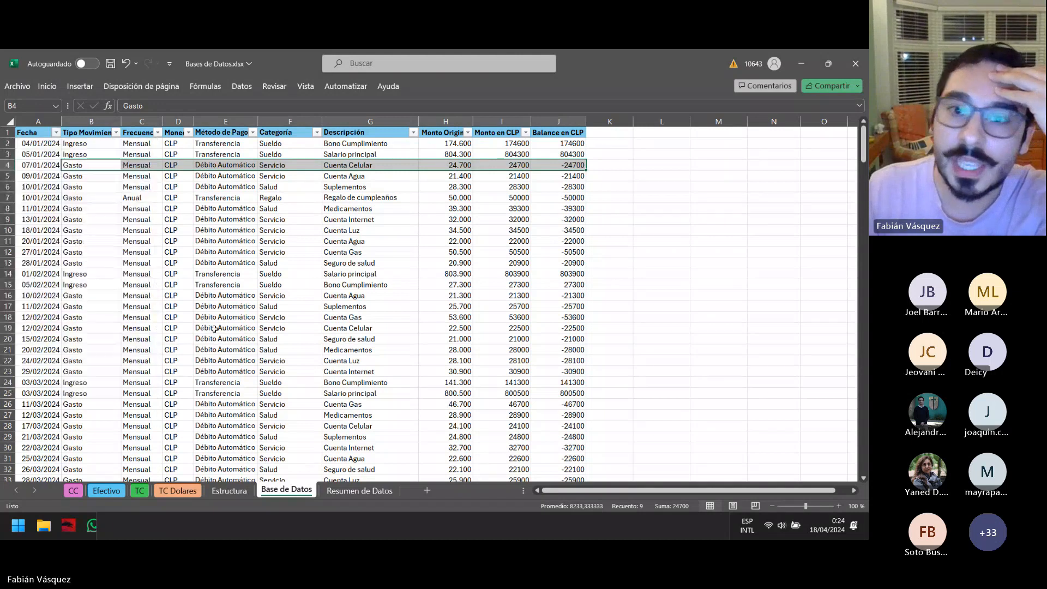
Check the total of the entire Balance en CLP column
click(567, 144)
click(569, 123)
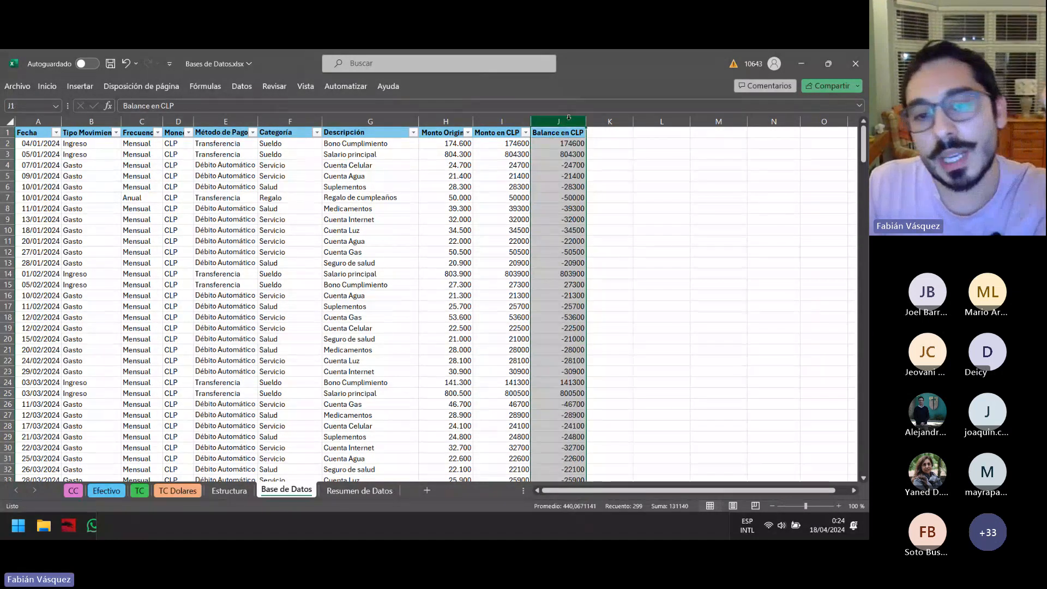
click(814, 334)
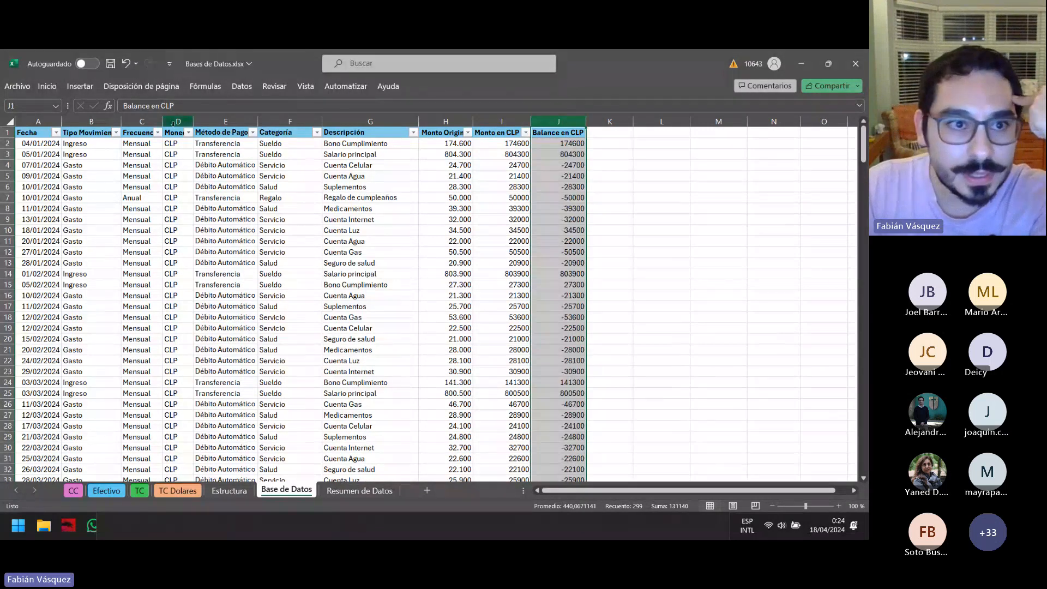
Set the ribbon to always show its commands on the Base de Datos sheet
click(47, 86)
click(856, 142)
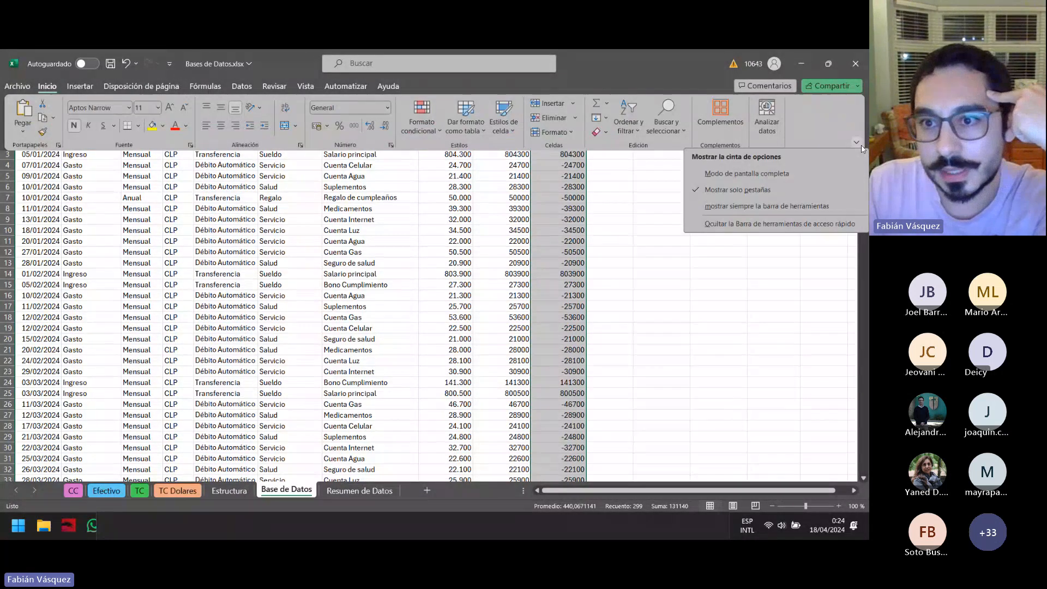
click(791, 207)
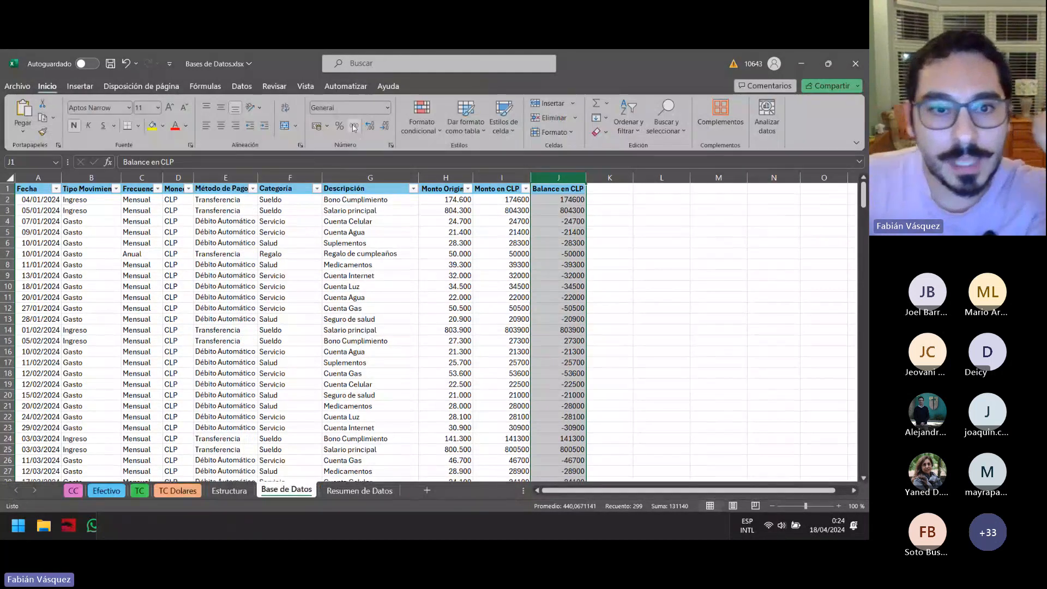
Format the Balance en CLP column with thousands separators and no decimal places
click(354, 125)
click(385, 127)
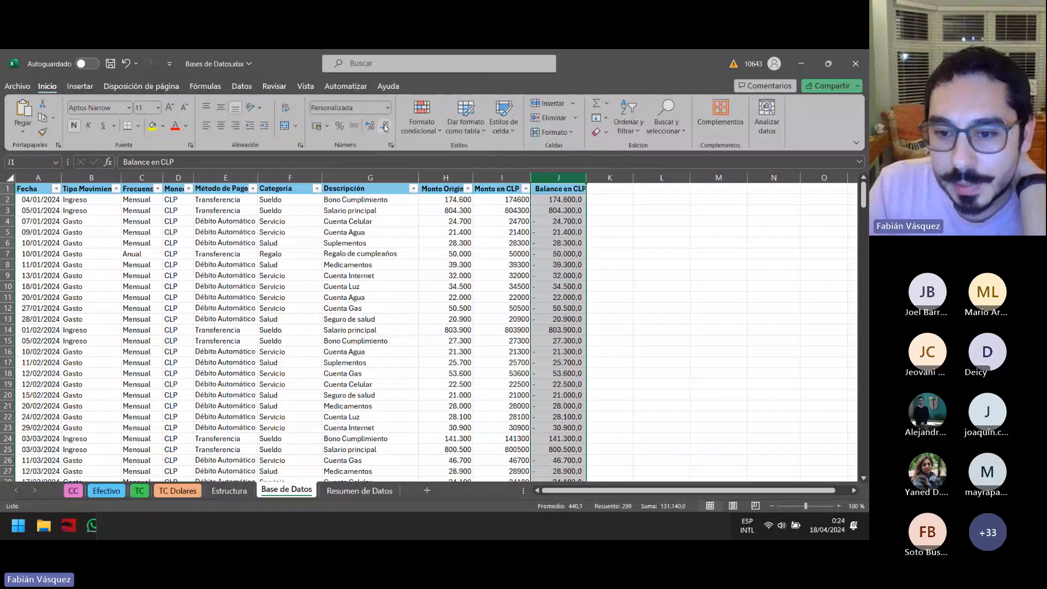
click(385, 126)
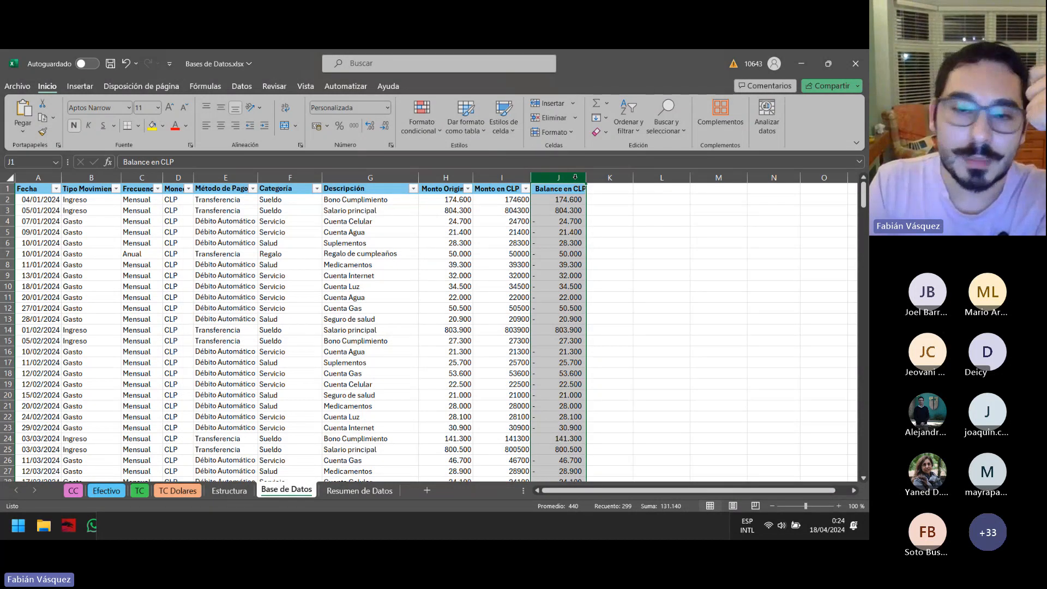
click(502, 178)
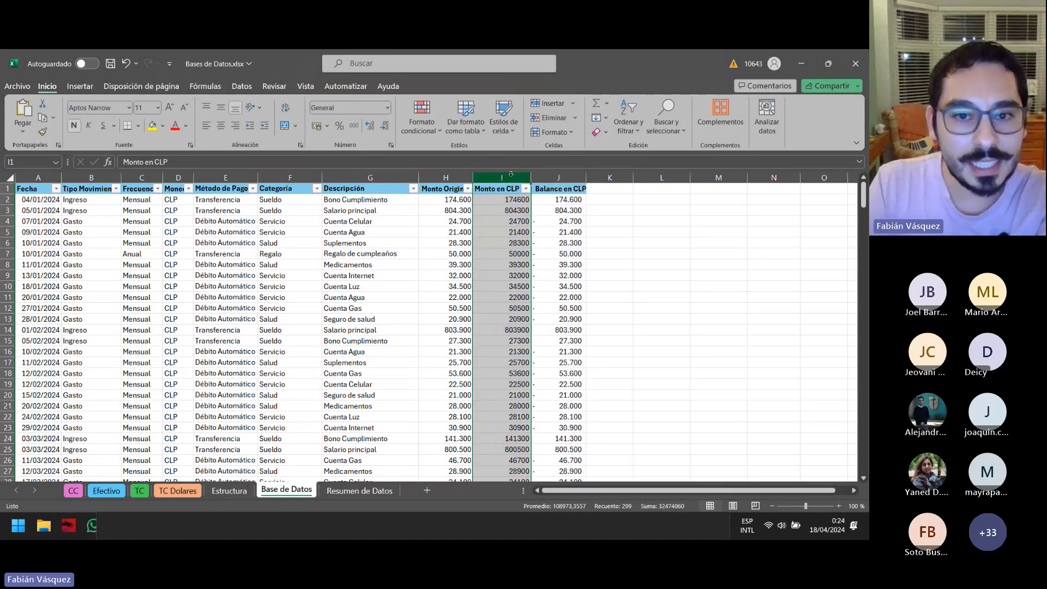
click(548, 175)
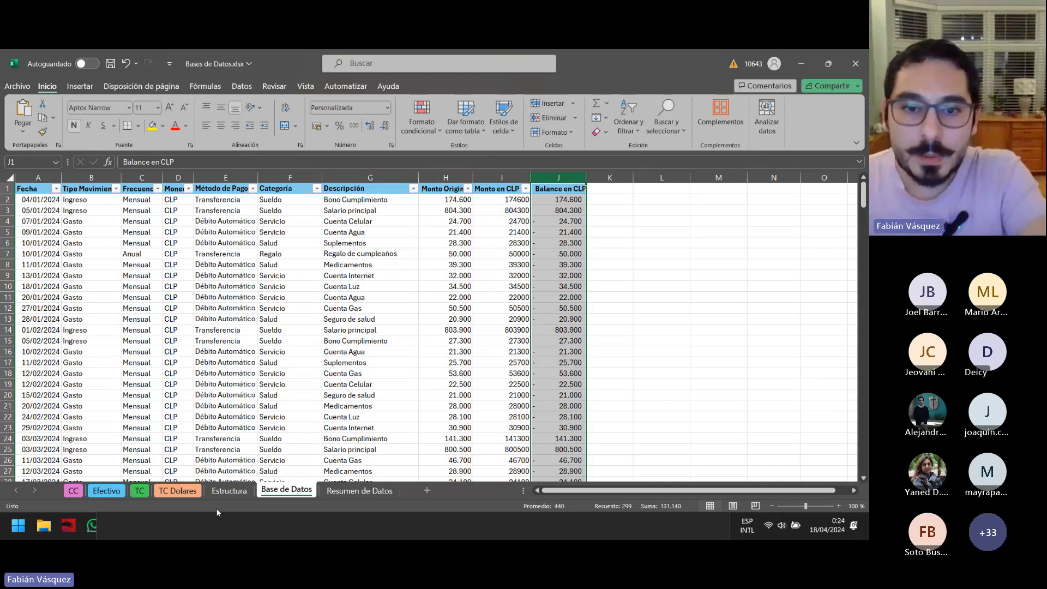
Switch to Notepad and review the prompt in the Formula Concatenada note for a single combined formula
key(alt+Tab)
click(401, 231)
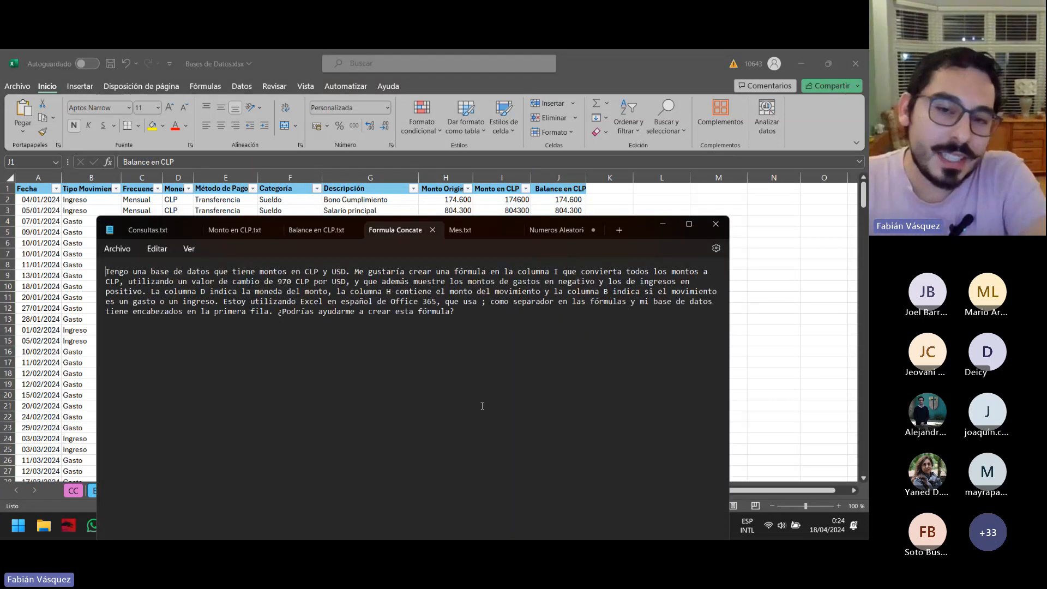
click(482, 406)
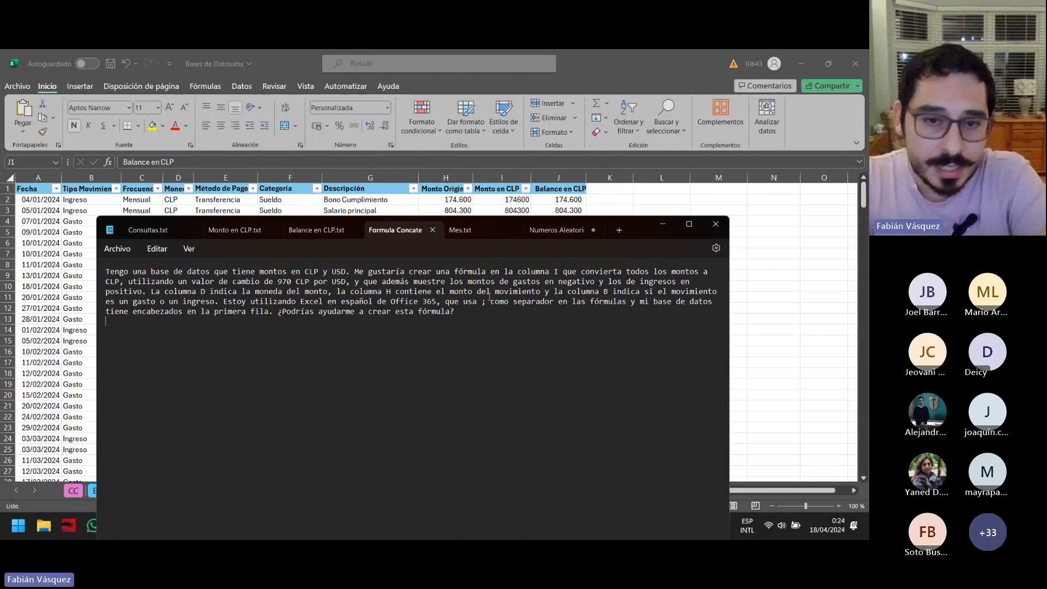
Return to Excel and compare the formulas in cells I2 and J2
click(578, 203)
click(523, 199)
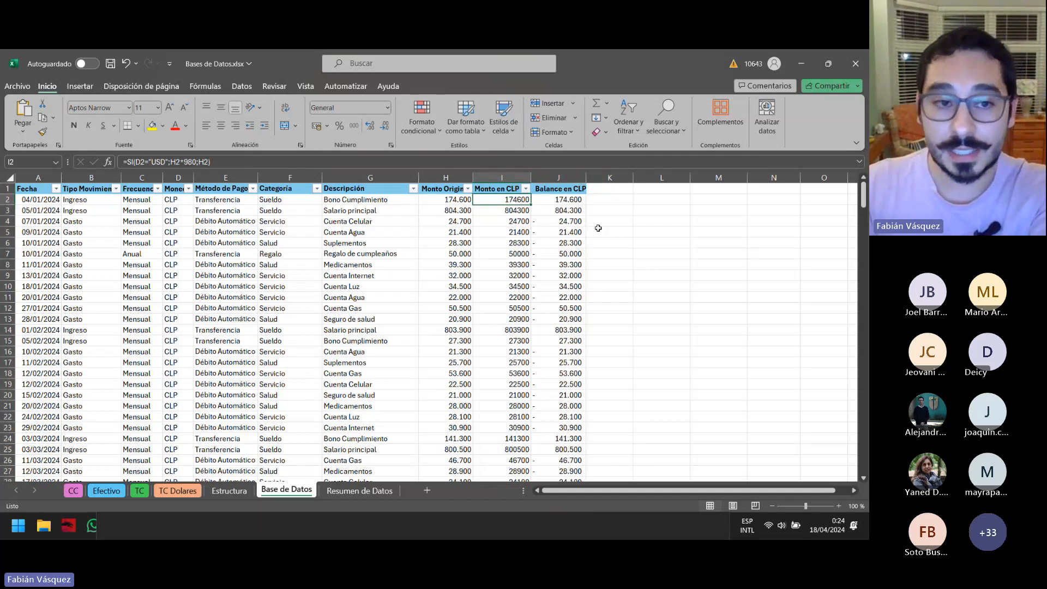
click(546, 199)
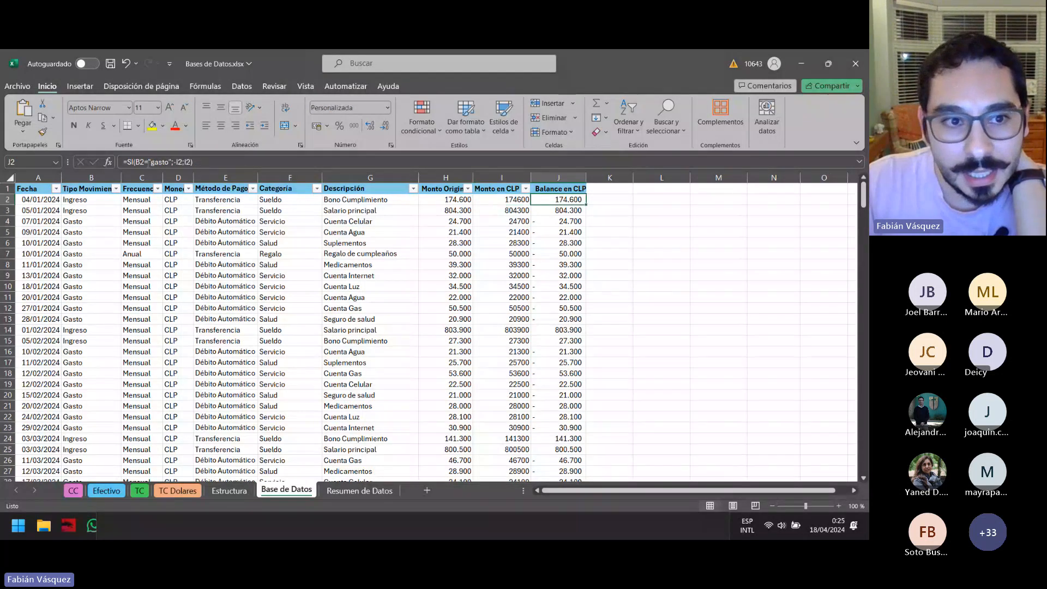
click(498, 199)
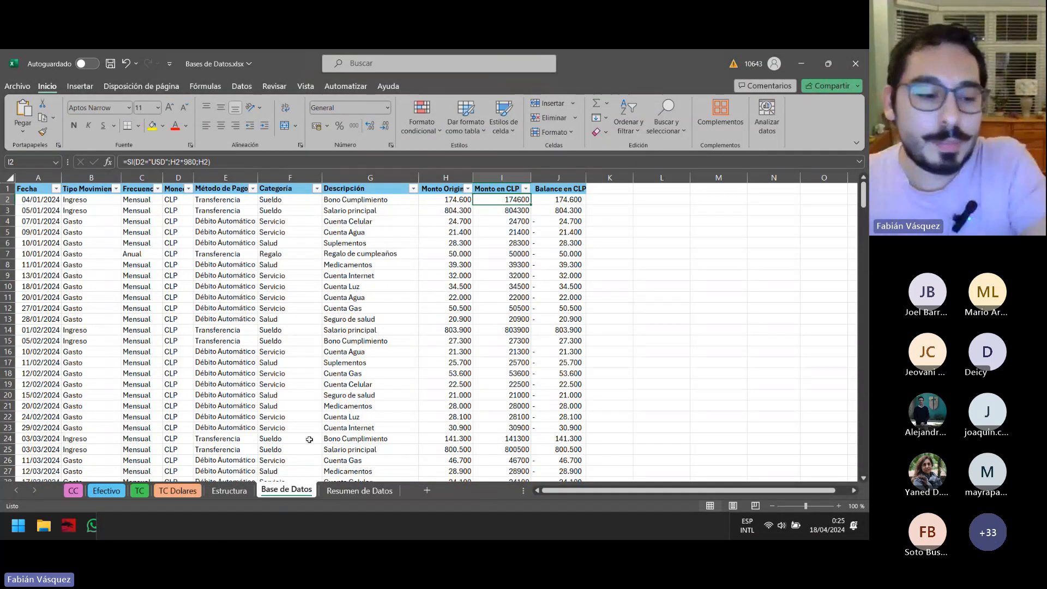
Switch to the Formula Concatenada note in Notepad and change the prompt's exchange rate to 980 CLP por USD
key(alt+Tab)
key(Tab)
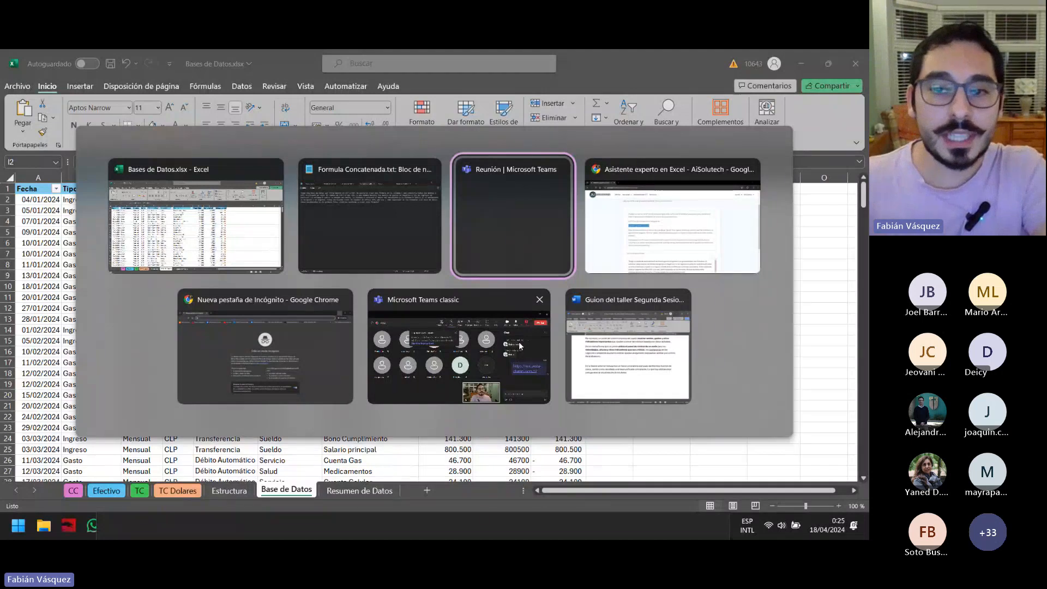
key(Tab)
key(Tab)
key(Tab)
key(Tab)
key(Tab)
key(Tab)
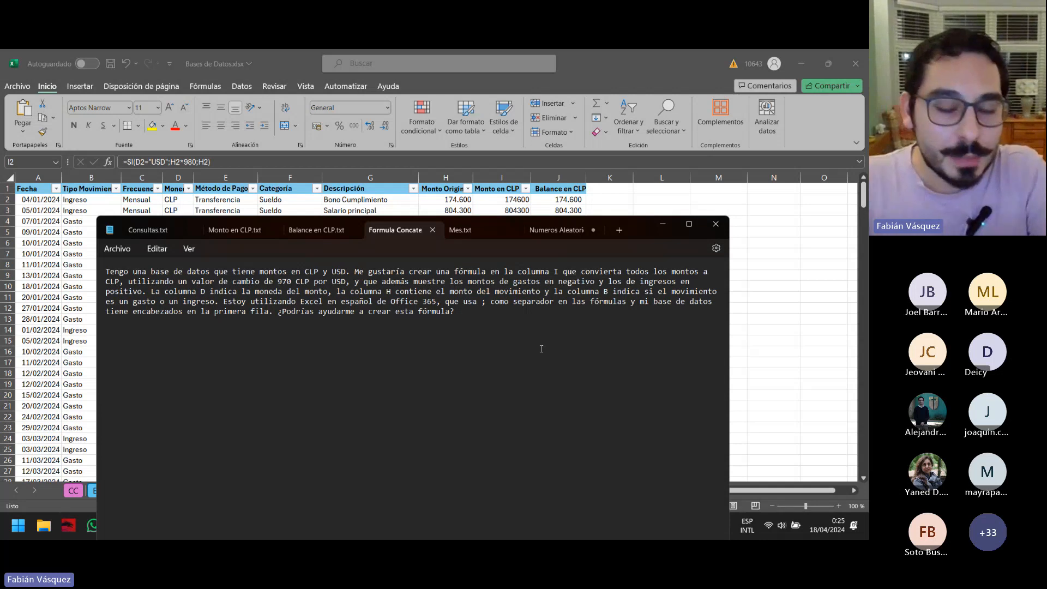
drag(466, 313, 108, 273)
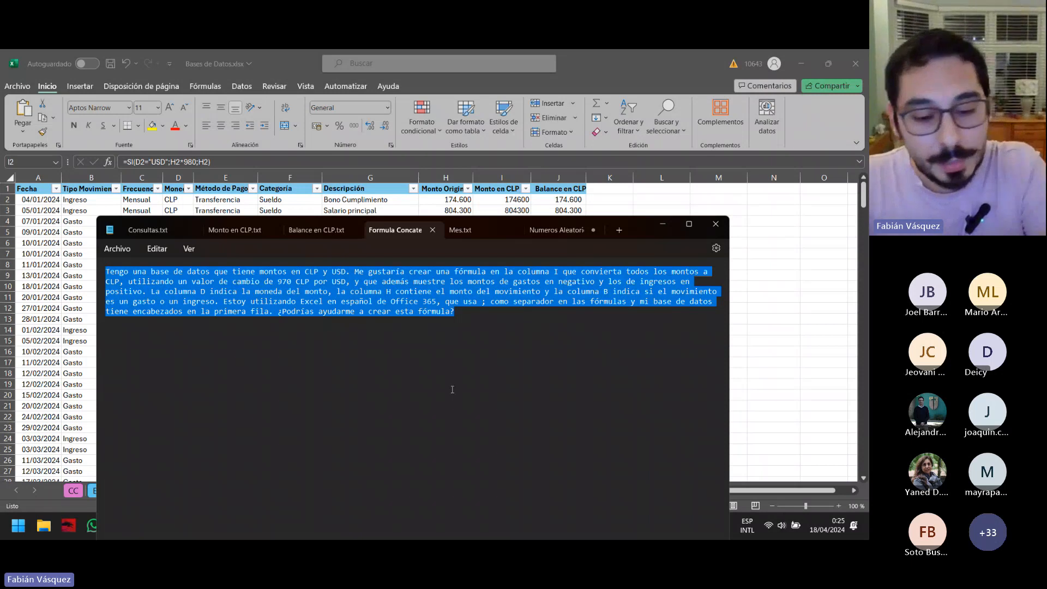
click(152, 272)
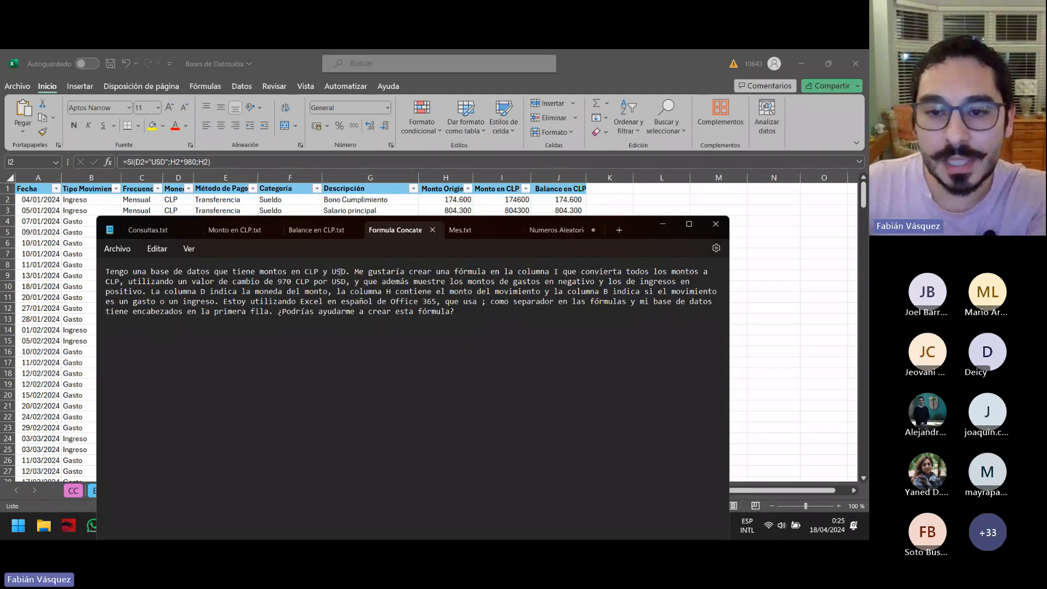
click(283, 281)
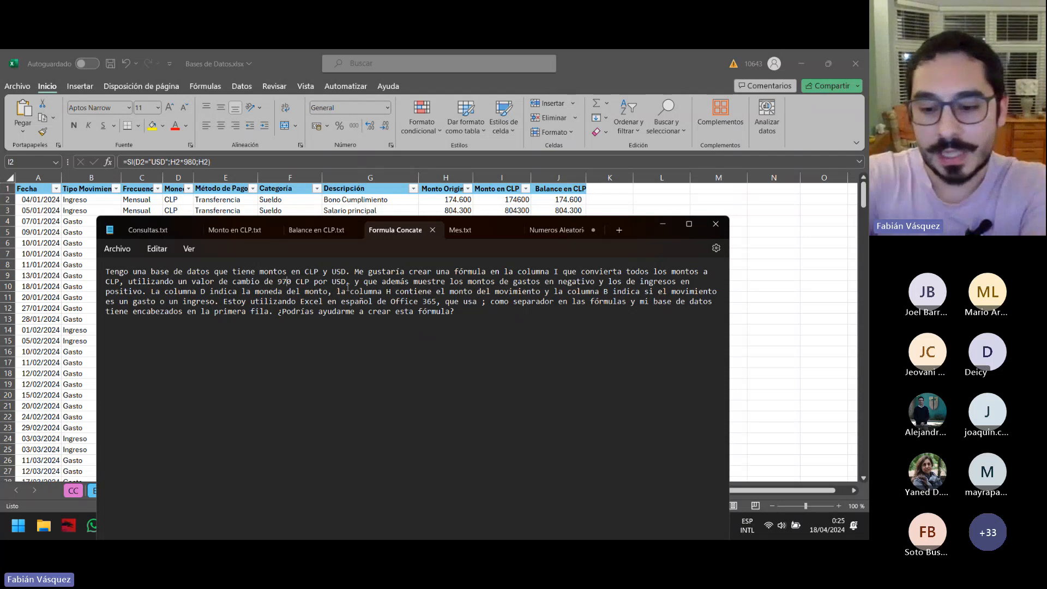
key(Delete)
text(8)
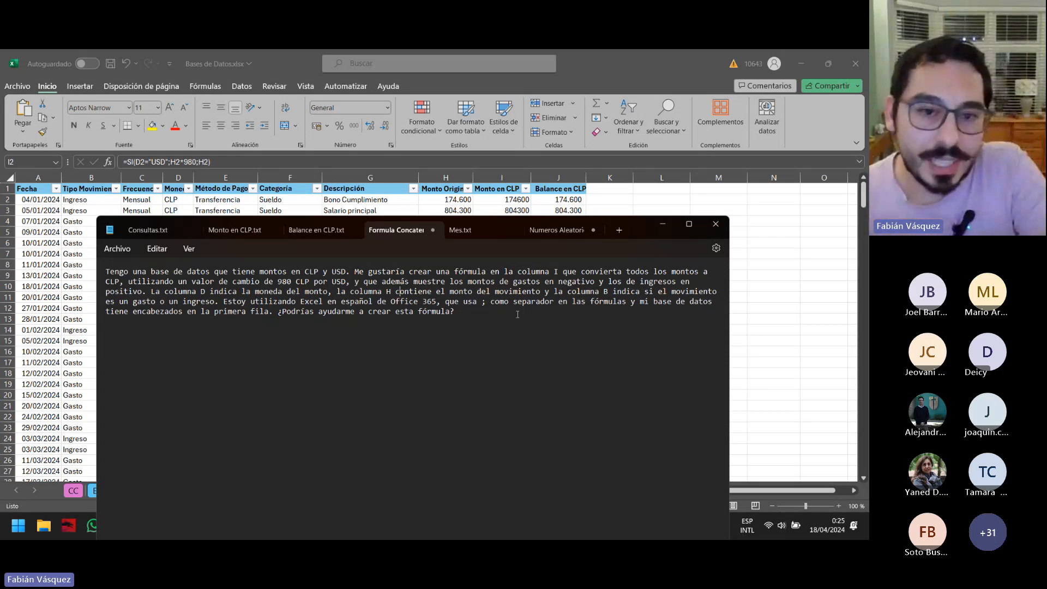
Copy the whole prompt and paste it over the previous query in the AiSolutech Excel assistant in Chrome
click(470, 310)
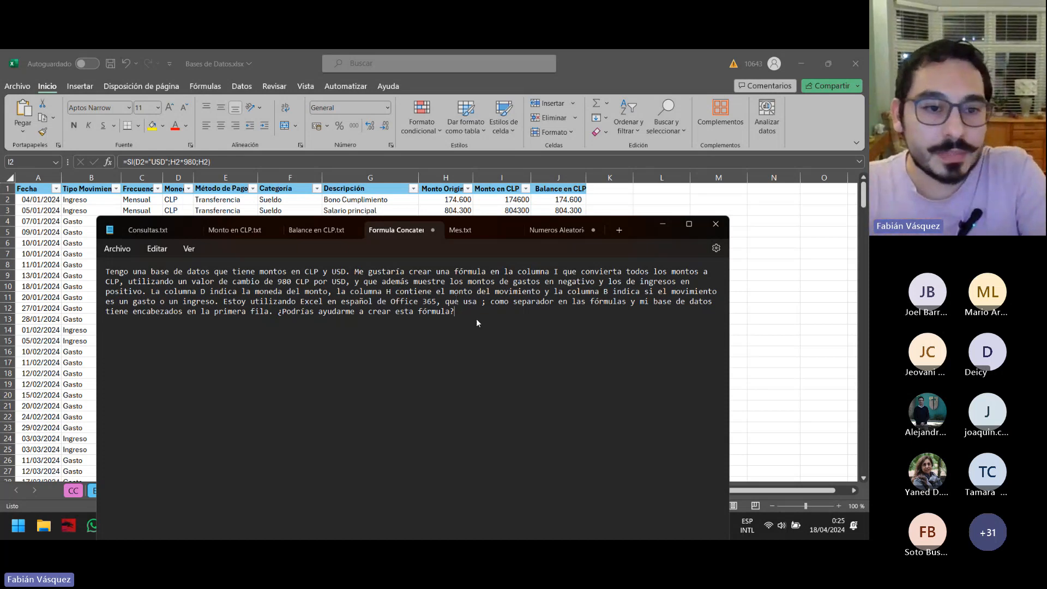
key(ctrl+a)
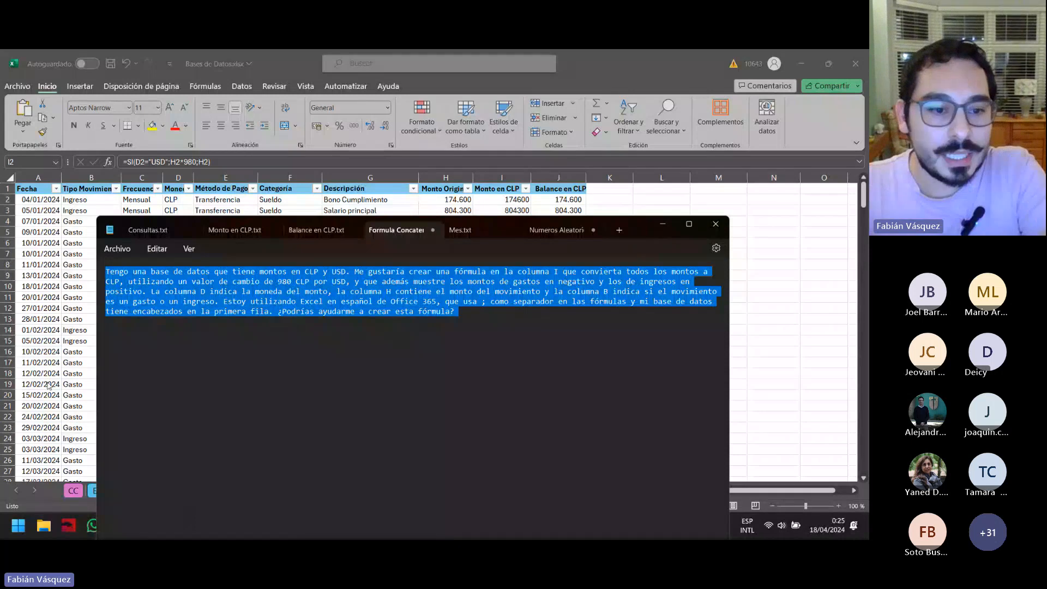
key(alt+Tab)
key(alt+Tab)
key(Tab)
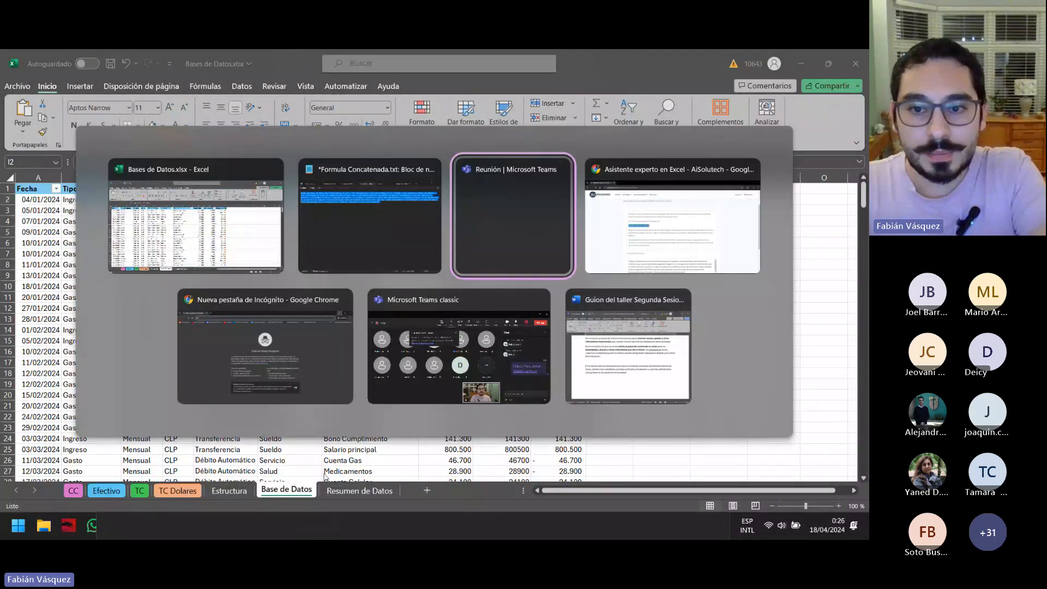
key(Tab)
scroll(352, 411, down, 3)
drag(496, 394, 116, 310)
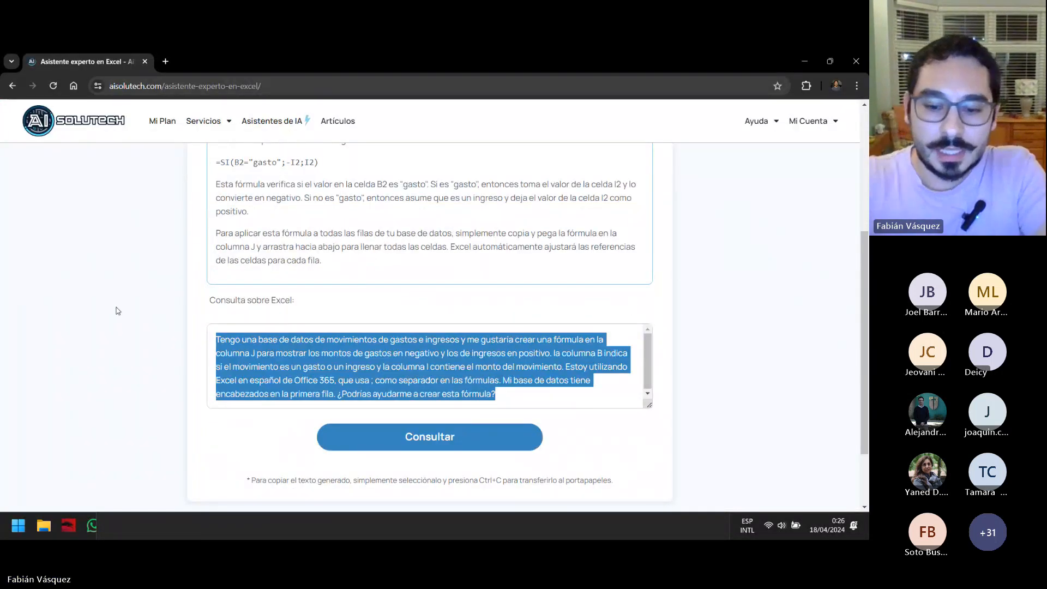
key(BackSpace)
key(ctrl+v)
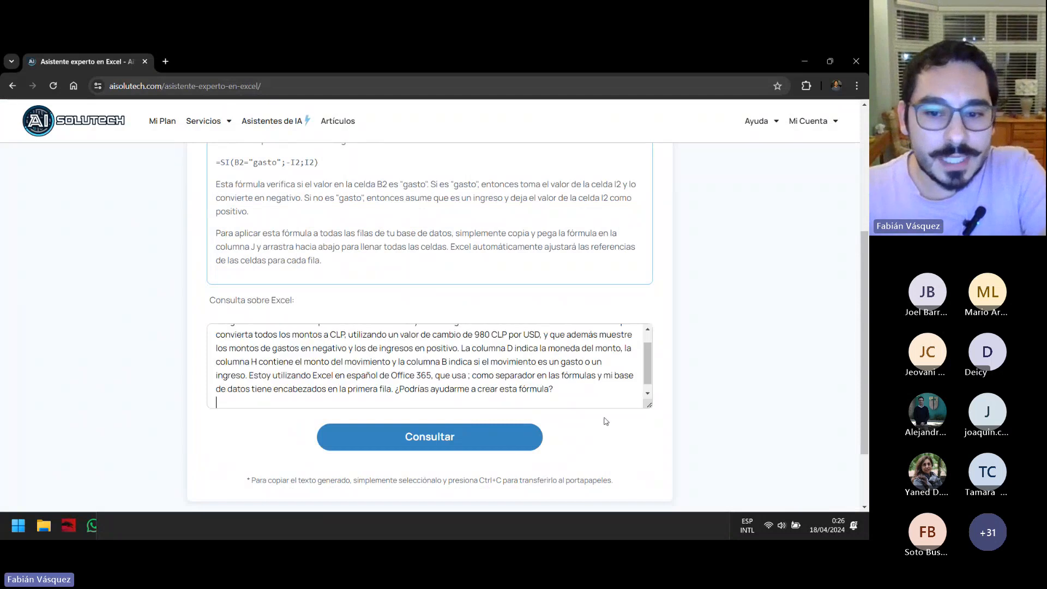
Enlarge the query box to show the full prompt and submit the query to the assistant
drag(649, 406, 649, 464)
click(490, 494)
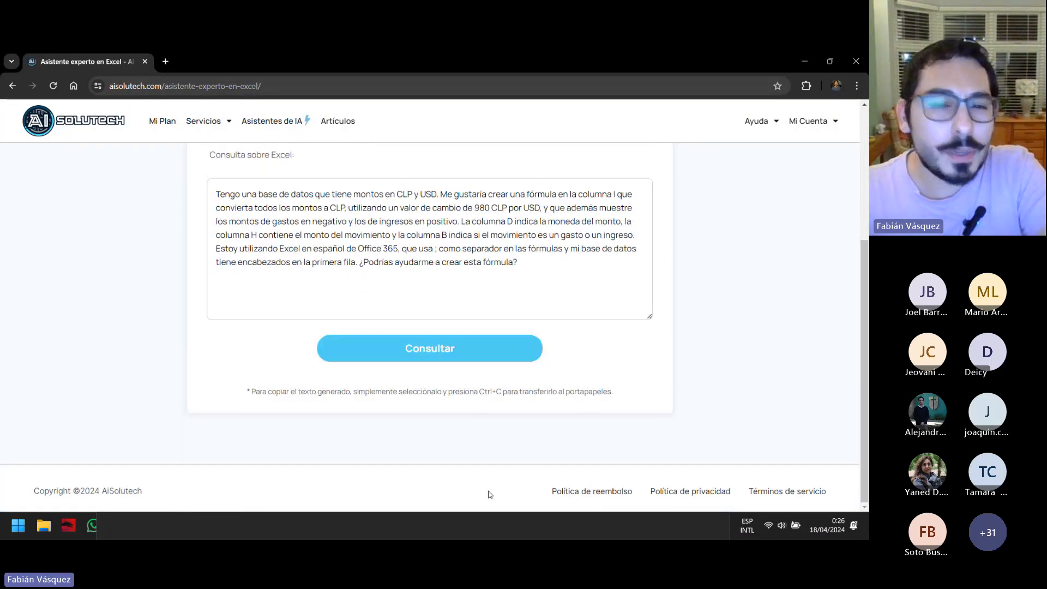
scroll(452, 371, up, 2)
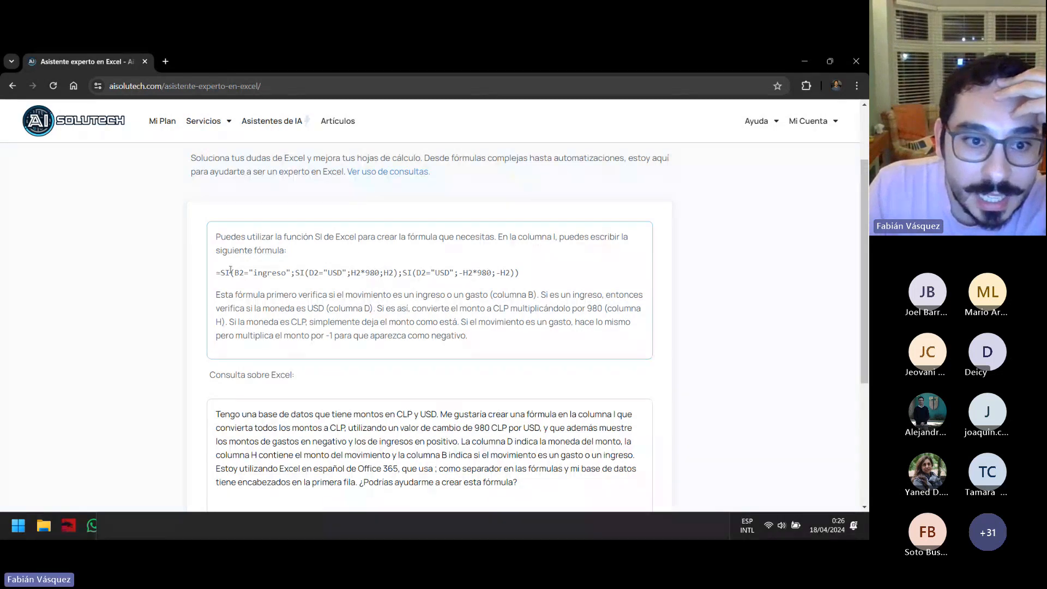
Copy =SI(B2="ingreso";SI(D2="USD";H2*980;H2);SI(D2="USD";-H2*980;-H2)) from the answer, paste it below the prompt in the Formula Concatenada note, and save the note
drag(217, 273, 525, 291)
key(ctrl+c)
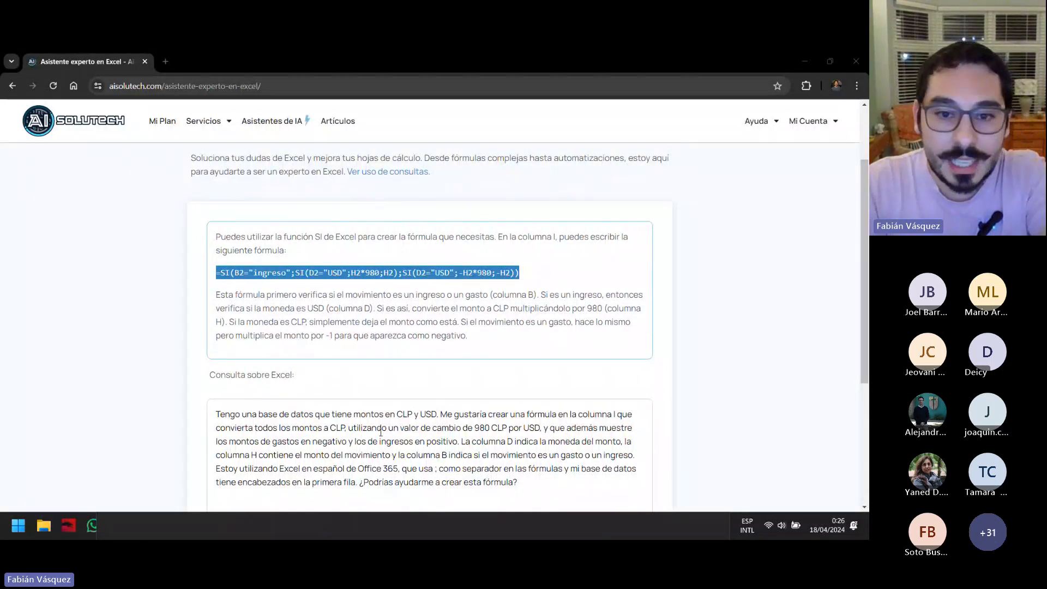
key(alt+Tab)
click(538, 334)
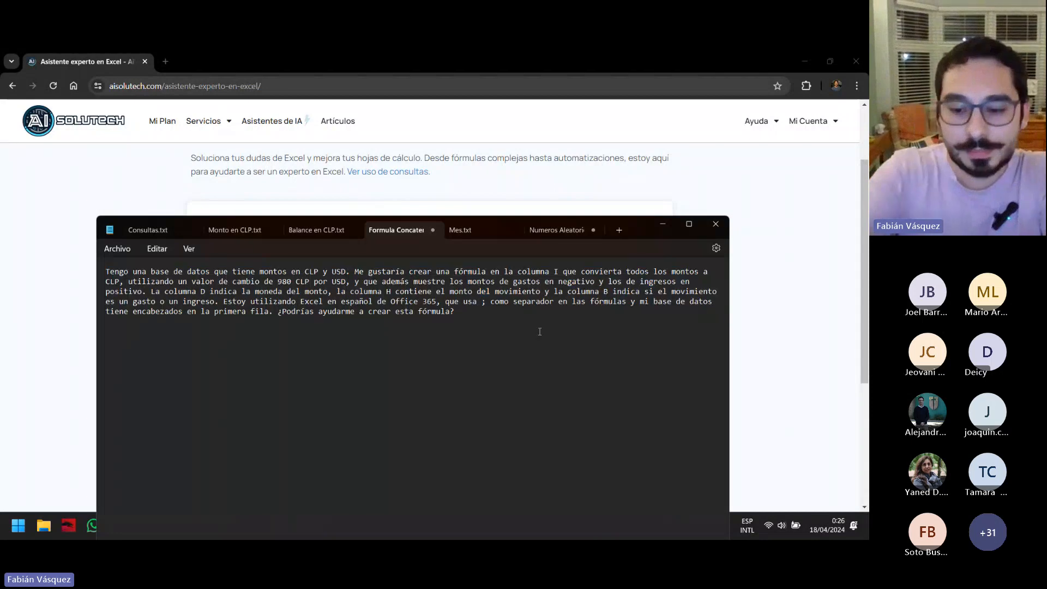
key(Return)
key(Return)
key(ctrl+v)
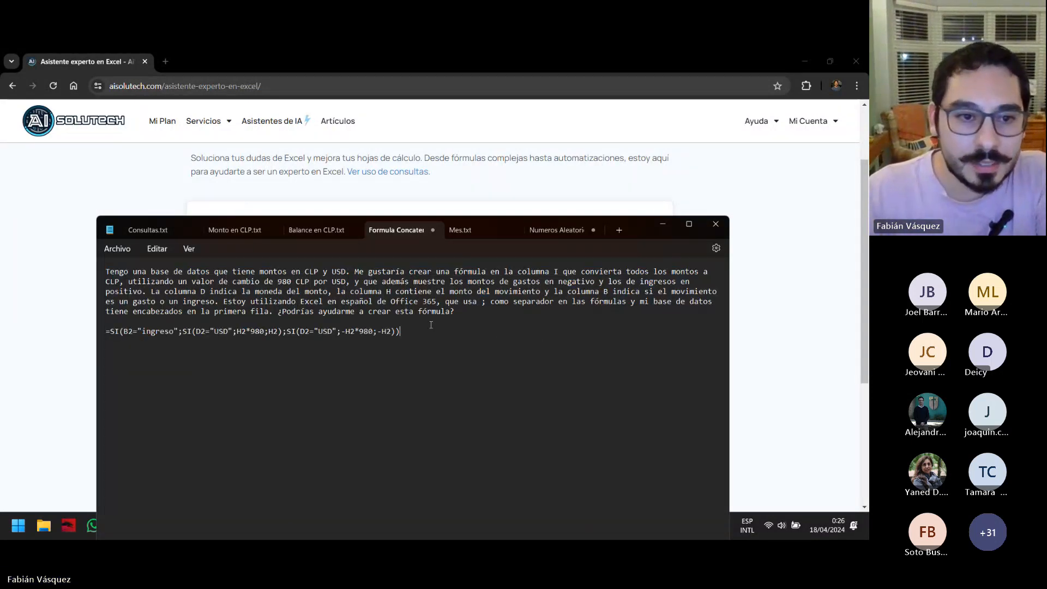
click(121, 249)
click(130, 328)
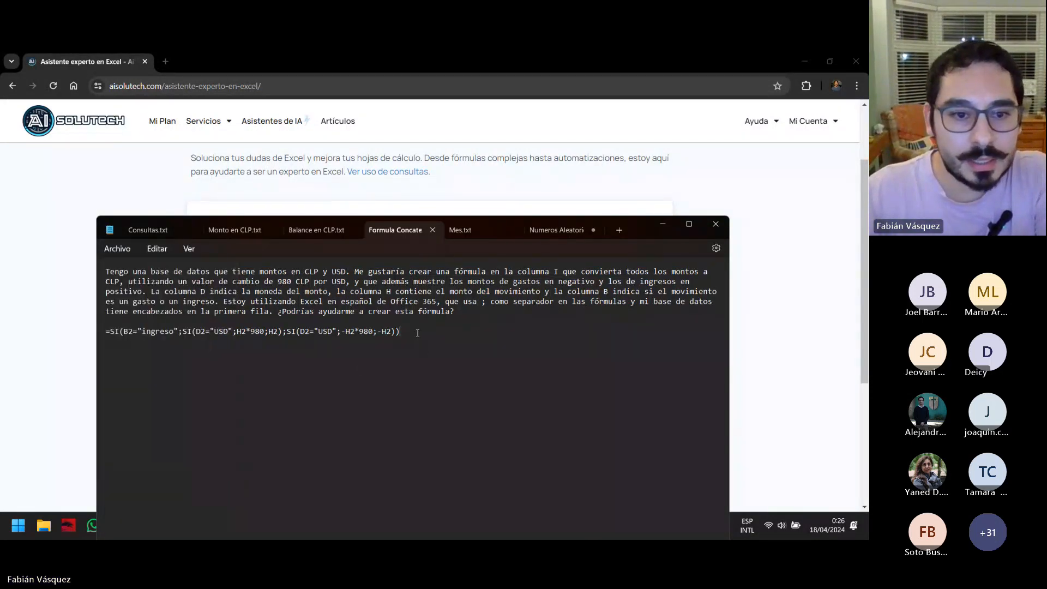
Copy the combined formula from the note into cell K2 in Excel and fill it down column K
drag(417, 333, 95, 332)
key(ctrl+c)
click(33, 367)
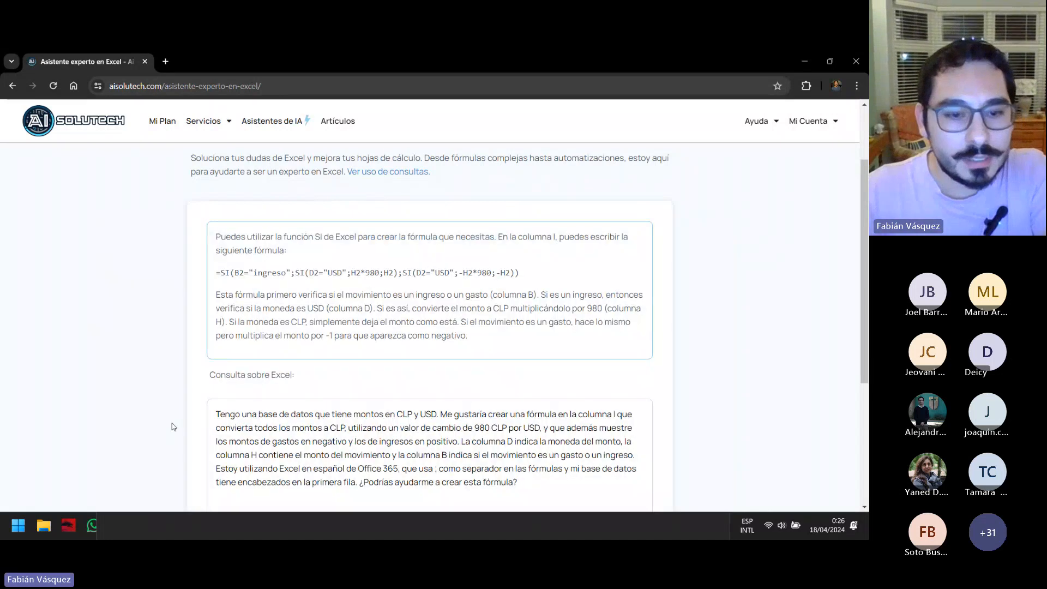
key(alt+Tab)
key(alt+Tab)
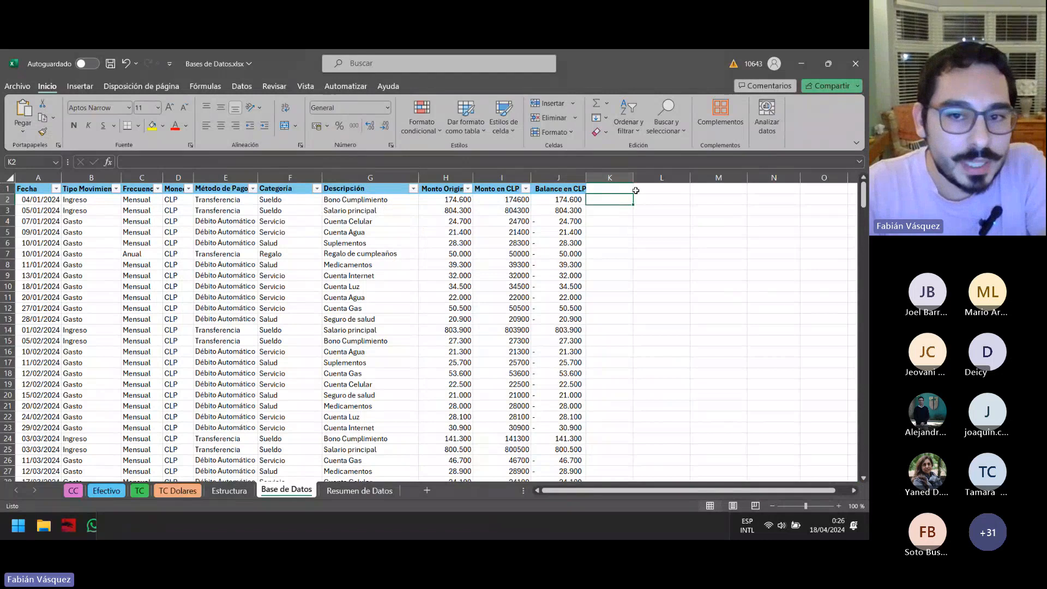
key(ctrl+v)
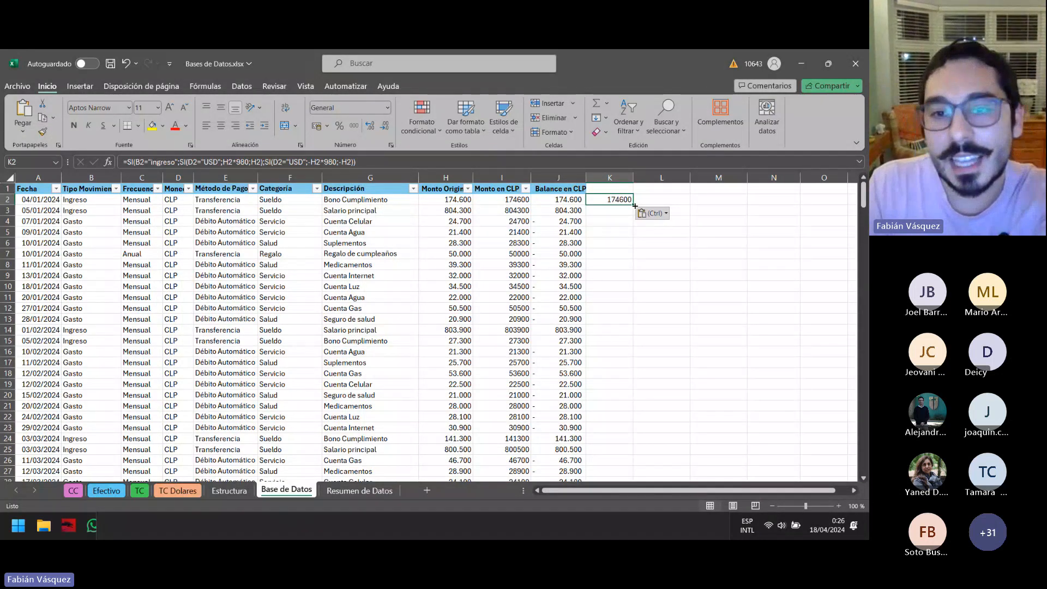
double_click(635, 206)
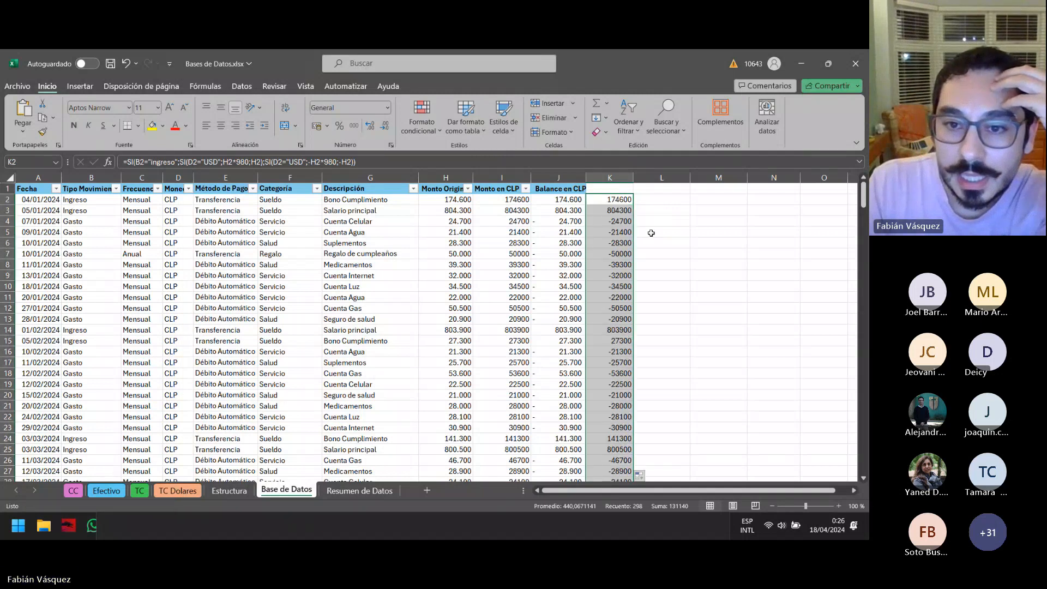
Check the combined formula in K6 and K5 and the signed amounts in K4:K11
click(637, 246)
click(617, 243)
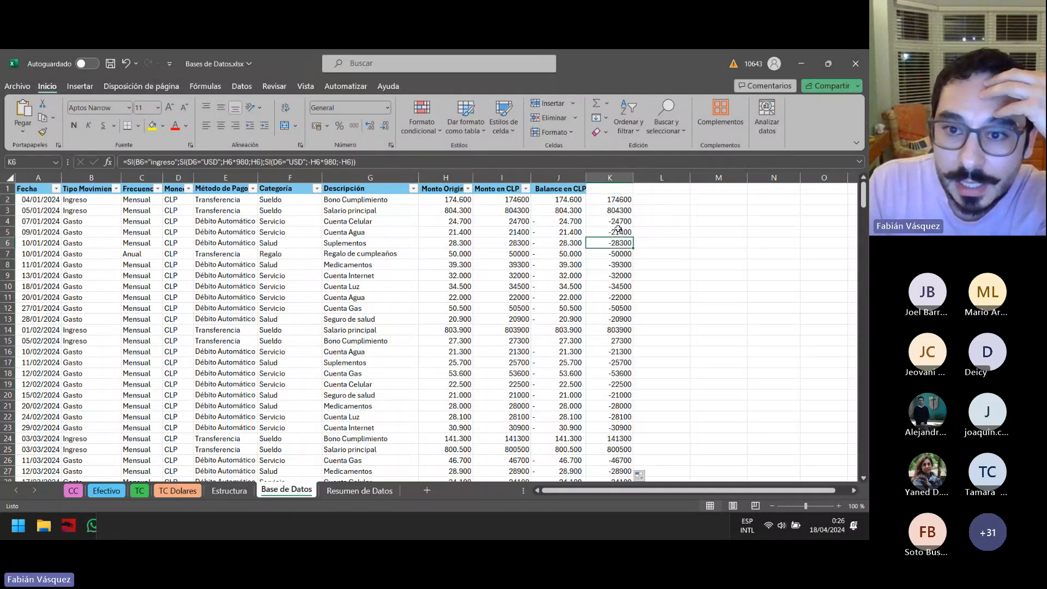
click(617, 231)
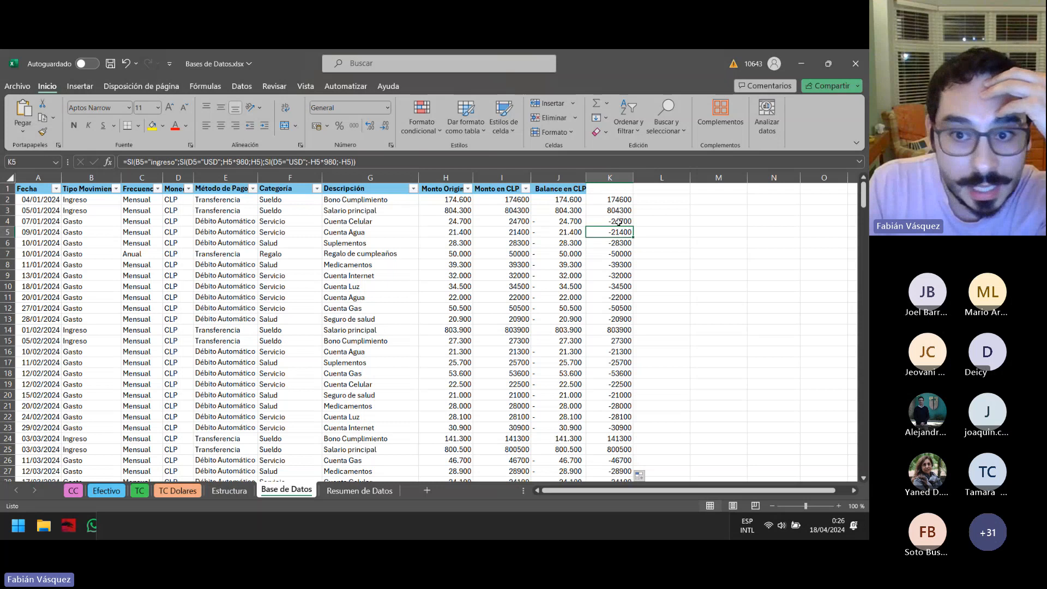
drag(619, 222, 617, 297)
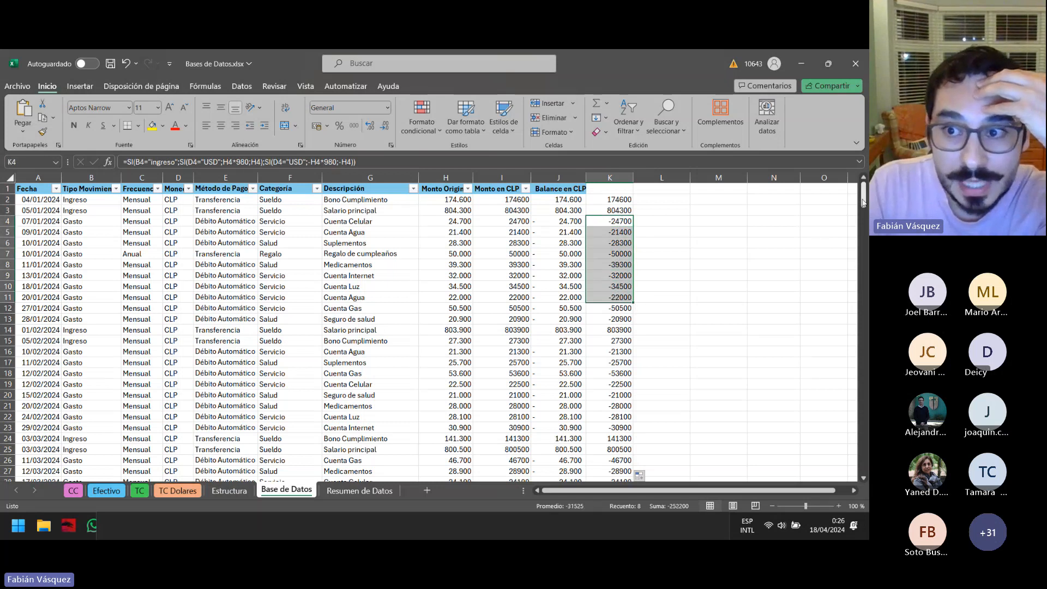
Check the combined formula's signed amounts in the last USD rows of column K, and review the formula in K2
drag(864, 202, 851, 484)
drag(627, 433, 625, 422)
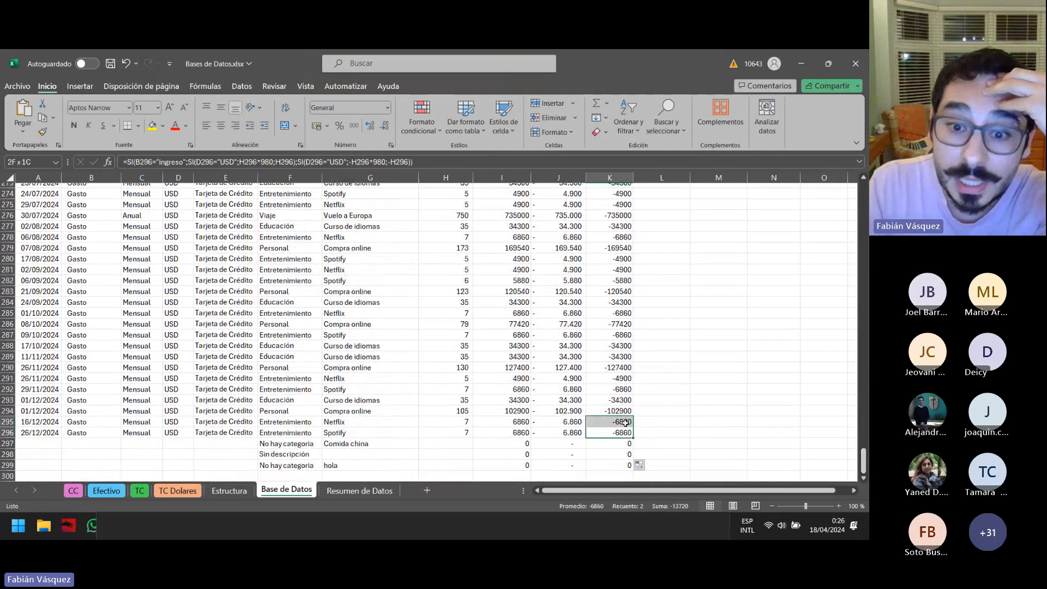
click(617, 422)
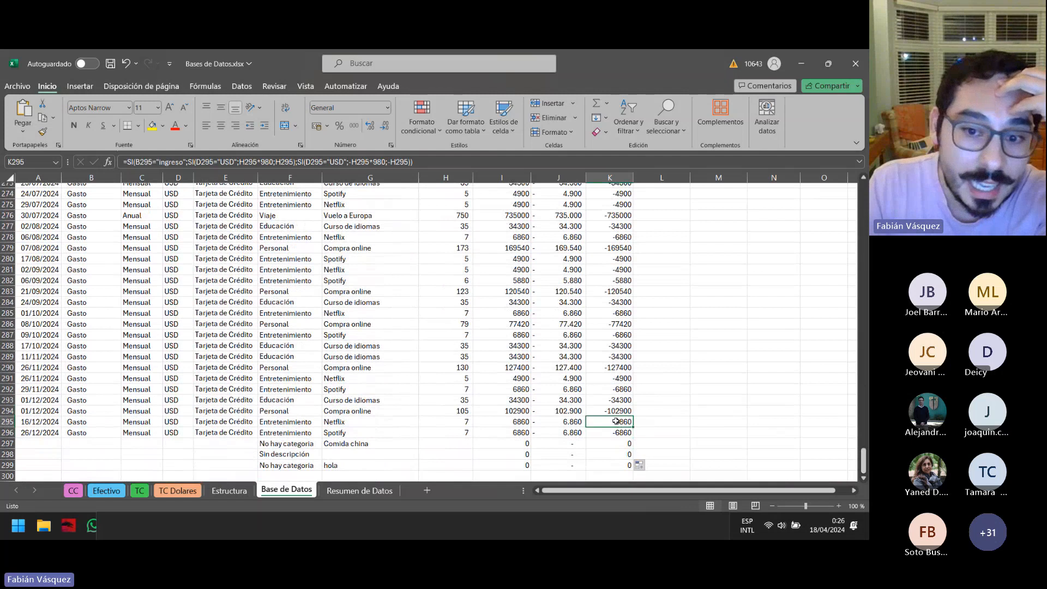
drag(617, 432, 615, 346)
scroll(599, 413, up, 2)
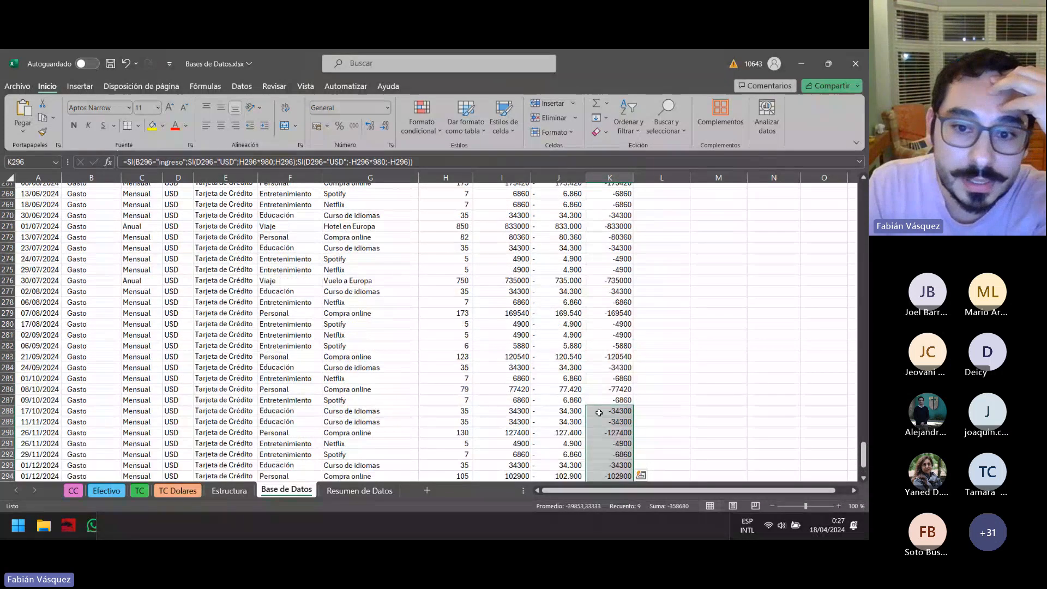
scroll(611, 413, up, 2)
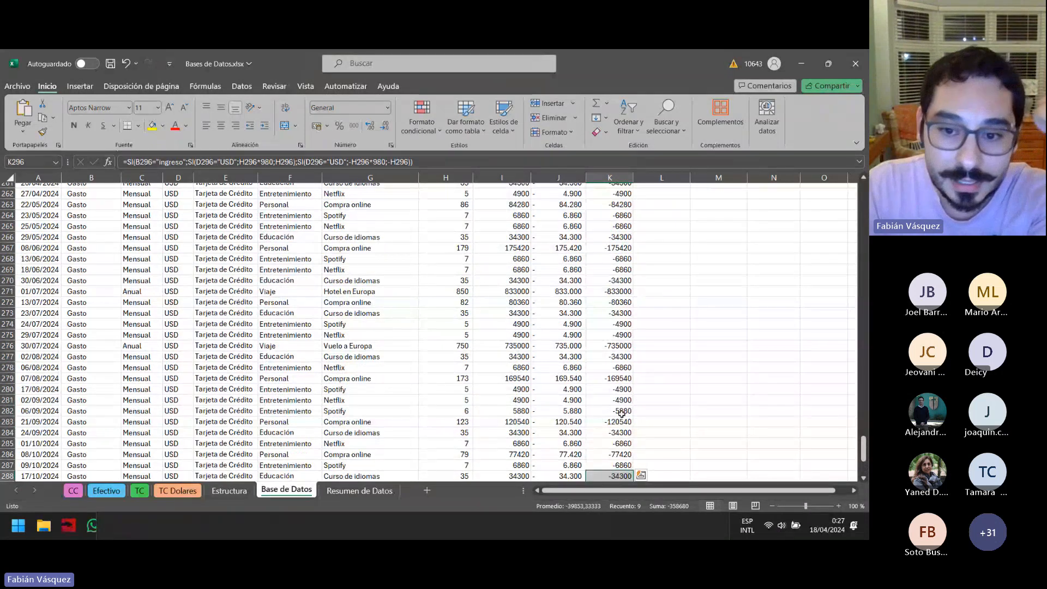
scroll(621, 415, down, 3)
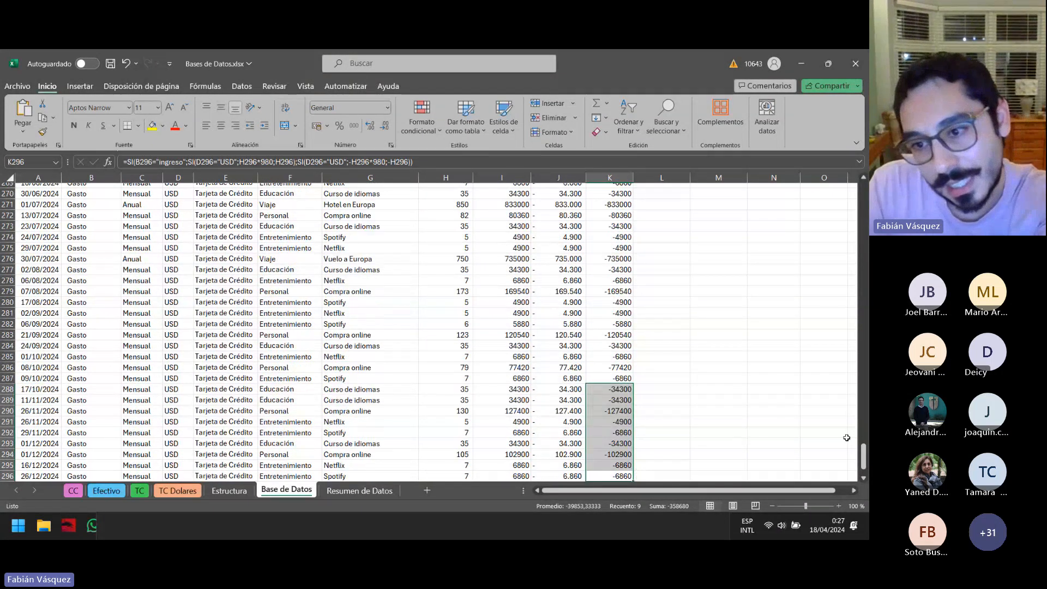
drag(864, 457, 864, 188)
click(616, 200)
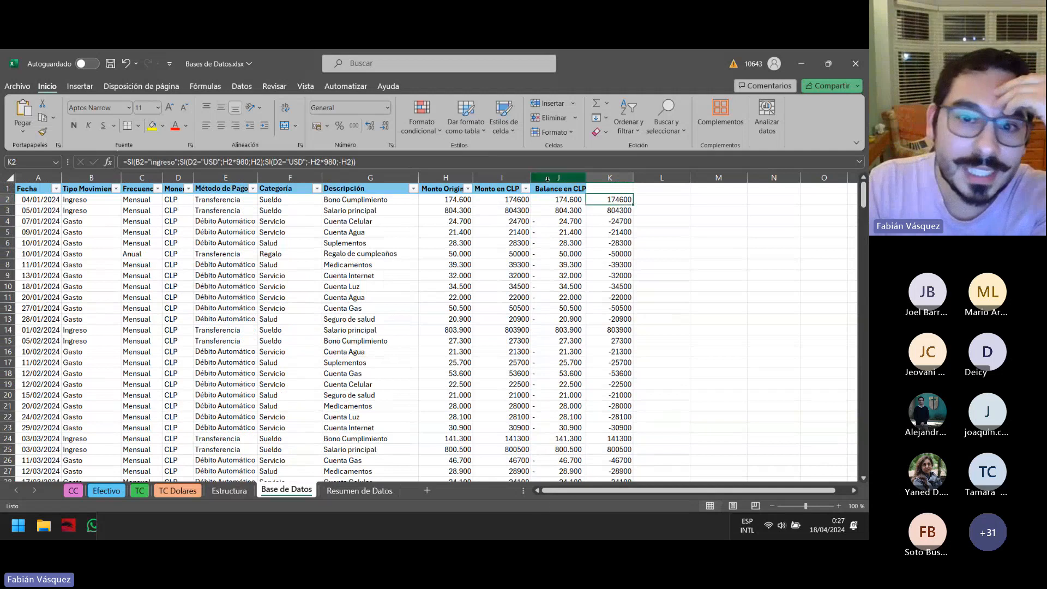
click(540, 158)
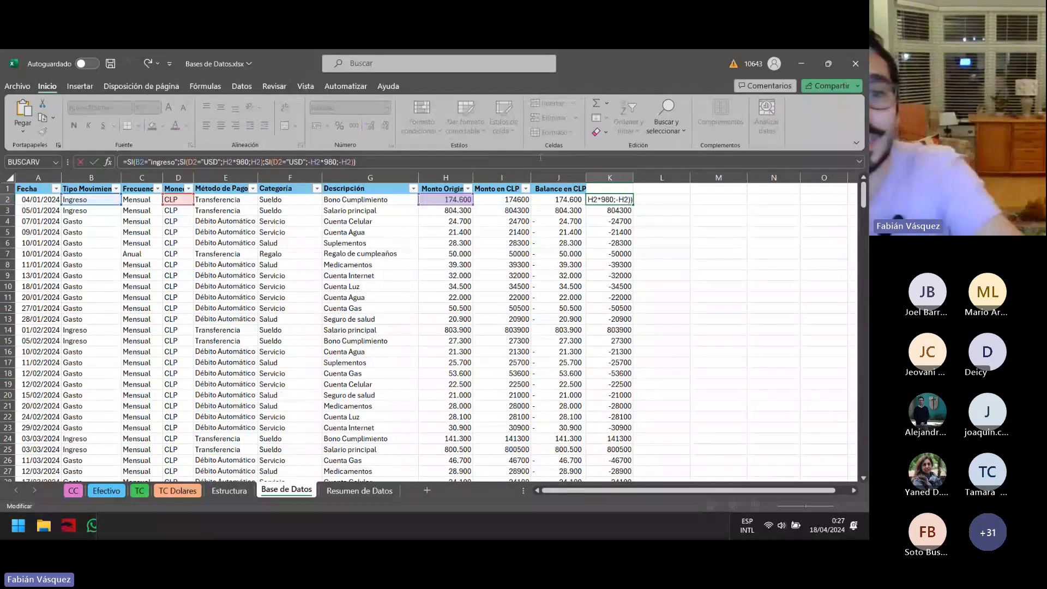
Delete column K with the combined formula from the Base de Datos sheet and select the empty cell K1
click(611, 178)
right_click(610, 177)
click(667, 302)
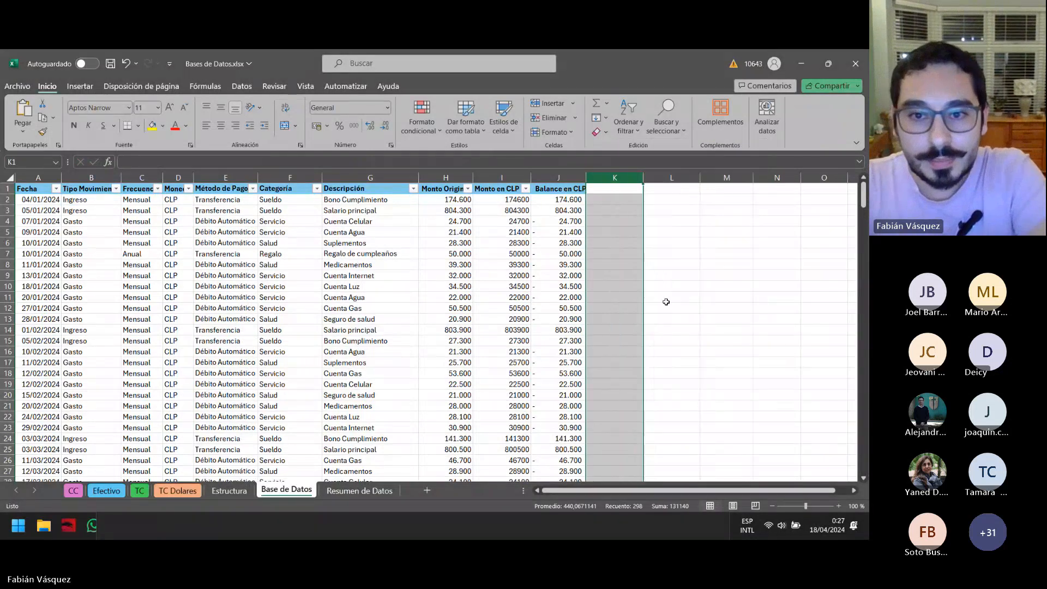
click(620, 190)
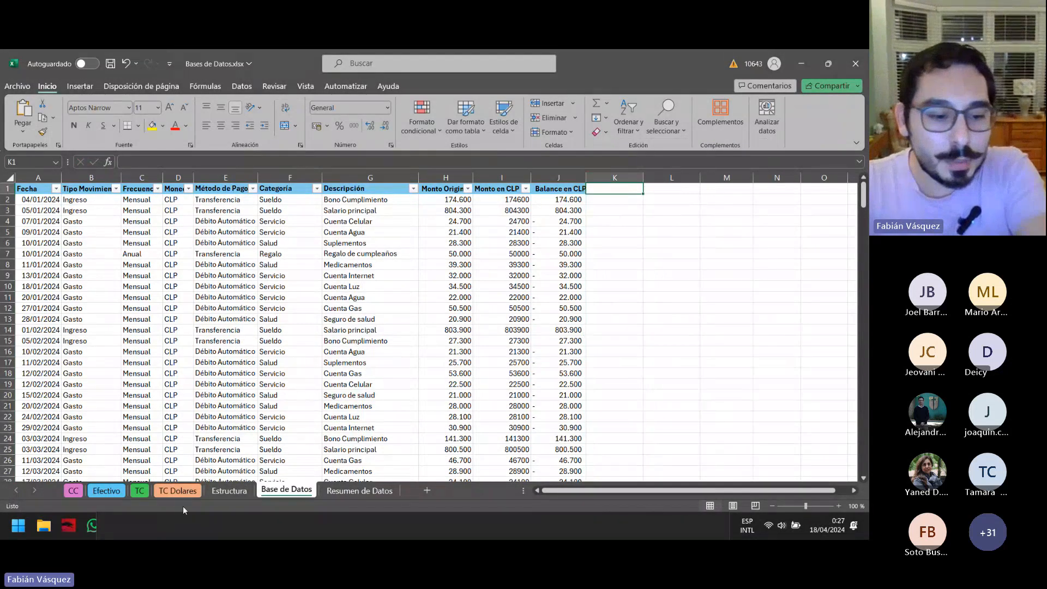
Switch to Notepad and review the prompt in the Mes note that asks for a month-name formula in column K
key(alt+Tab)
key(alt+Tab)
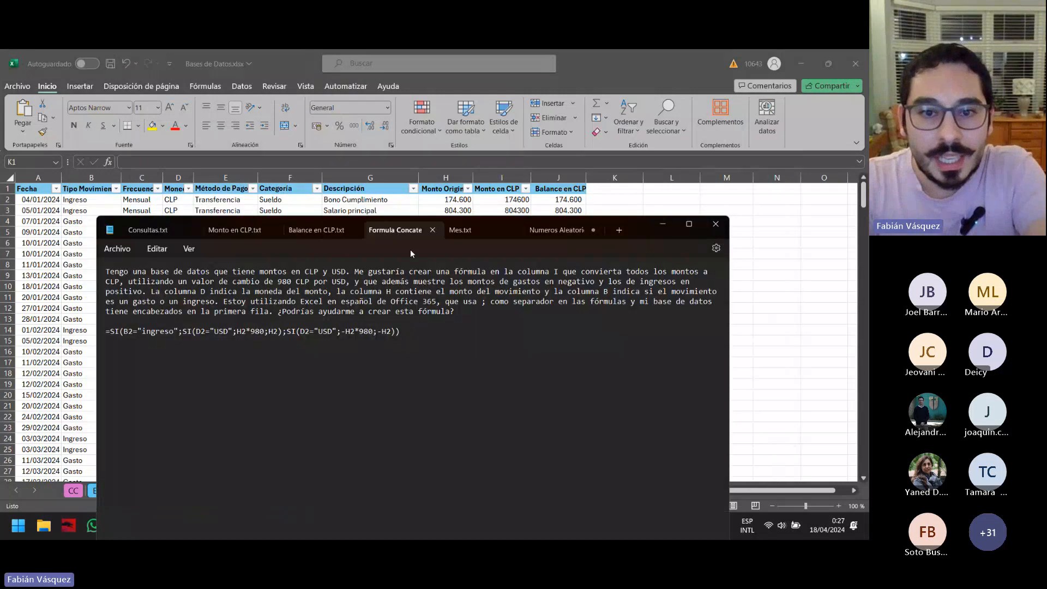
click(461, 230)
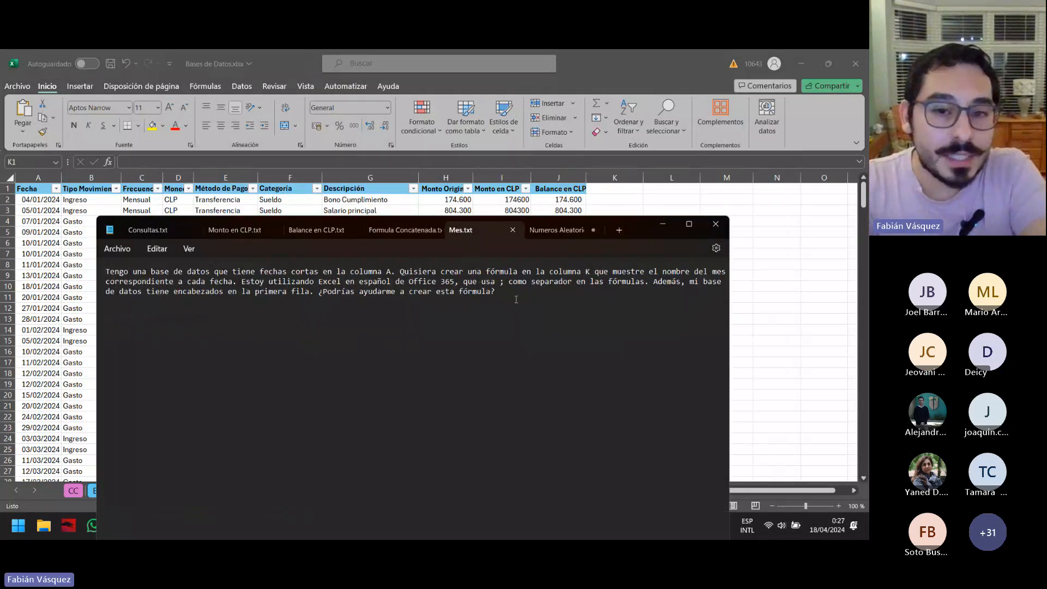
drag(516, 300, 105, 271)
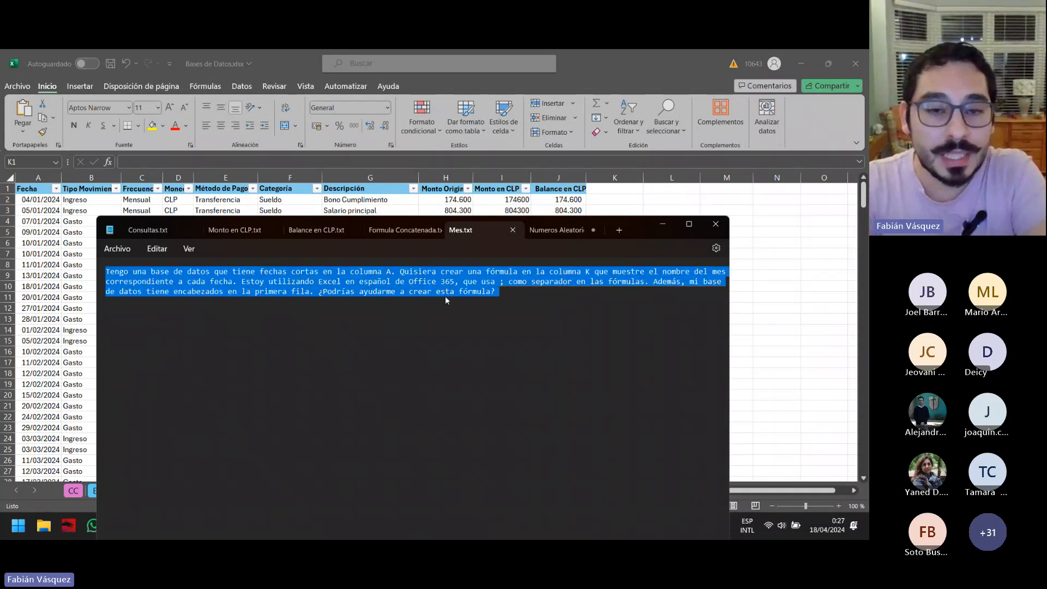
Enter the header Mes in cell K1 of the Base de Datos sheet in Excel
click(600, 186)
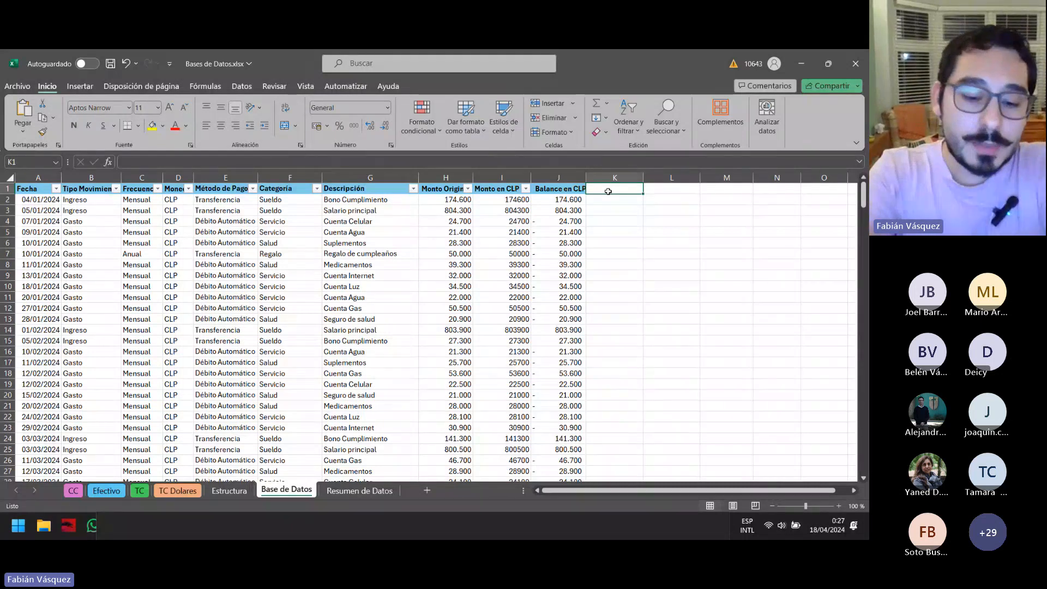
text(Mes)
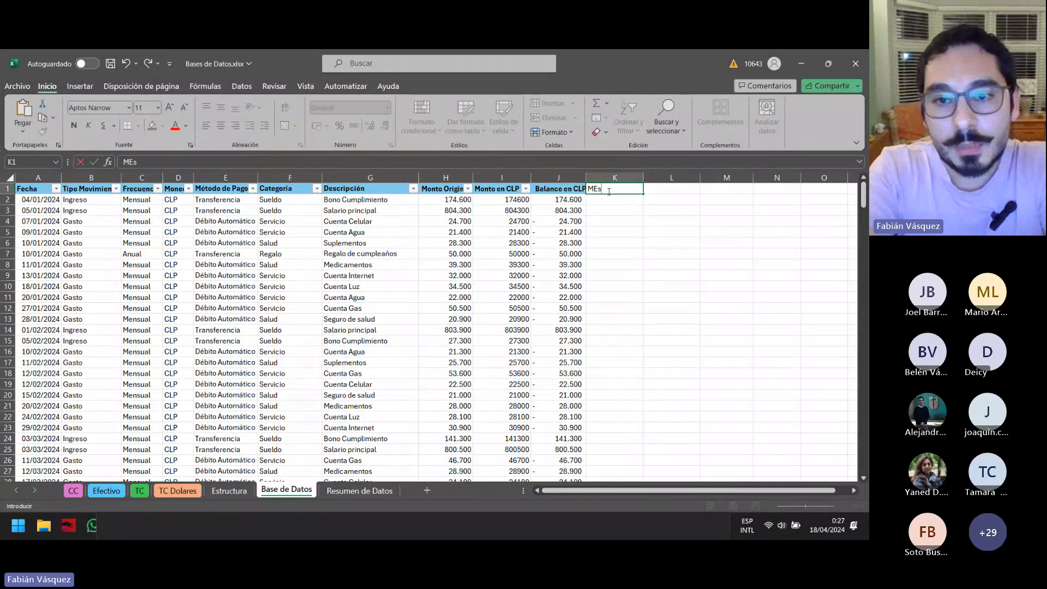
key(Return)
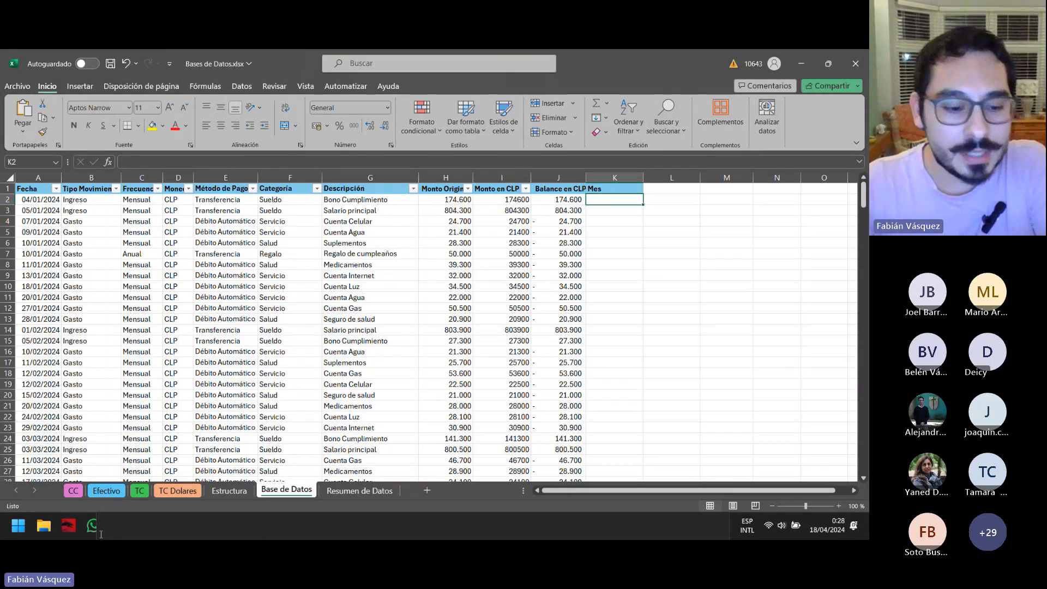
Review the Mes prompt's mention of short dates and examine the number formats available for the Fecha column in Excel
key(alt+Tab)
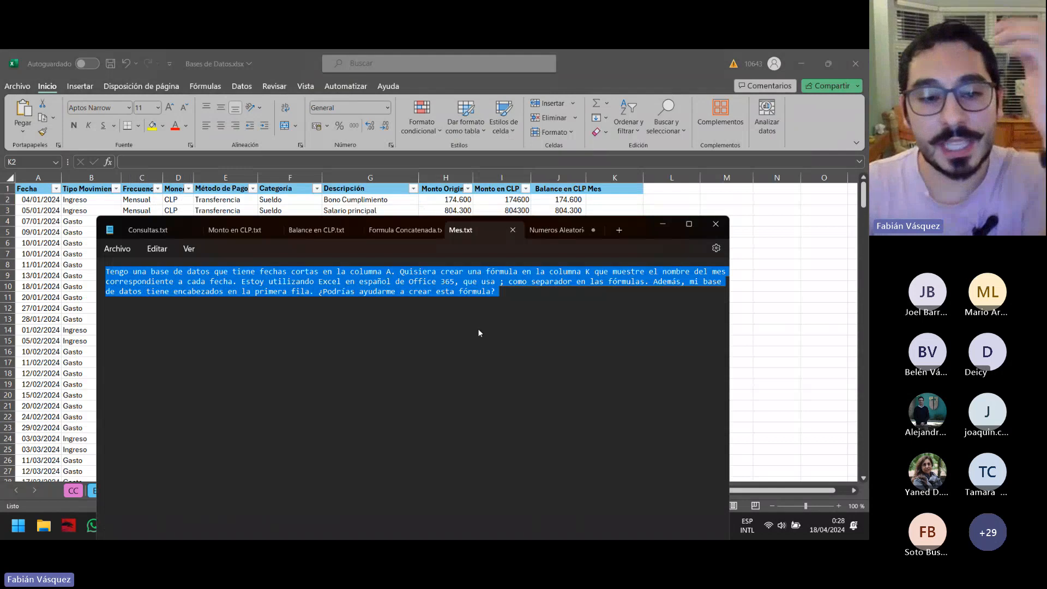
click(474, 301)
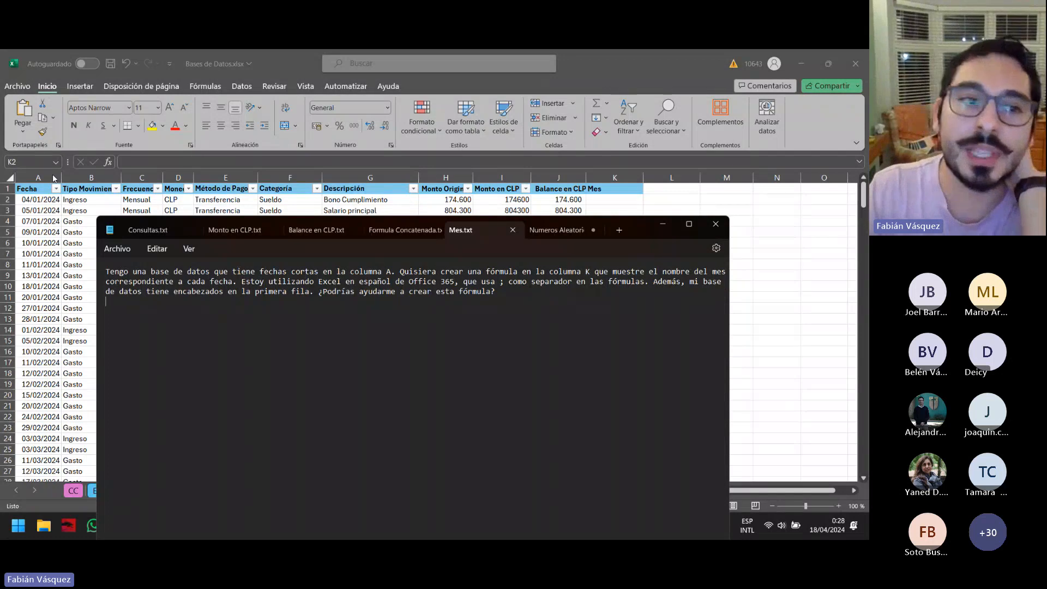
click(54, 178)
click(54, 178)
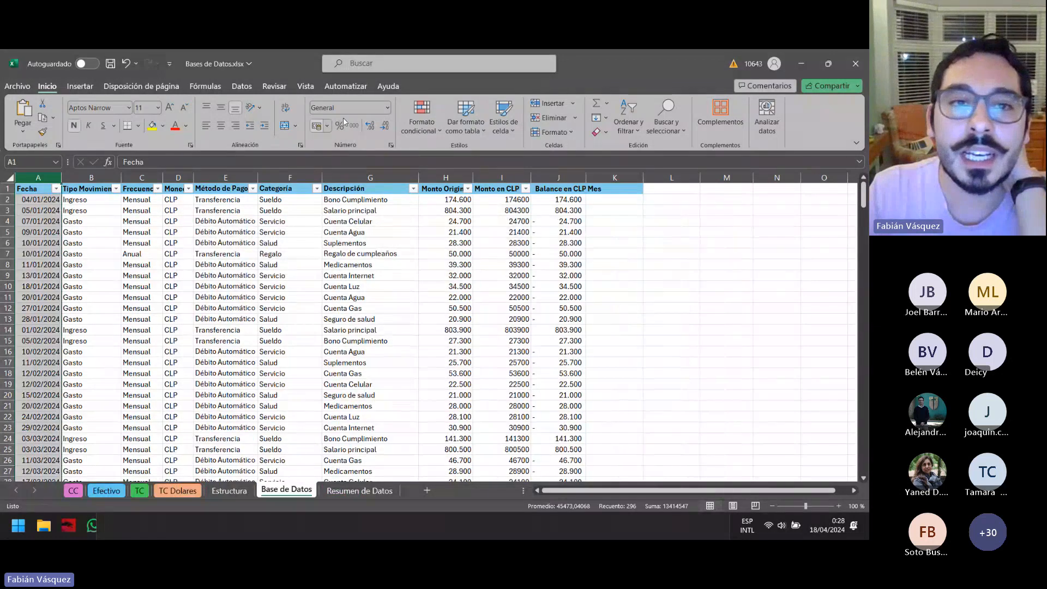
click(386, 110)
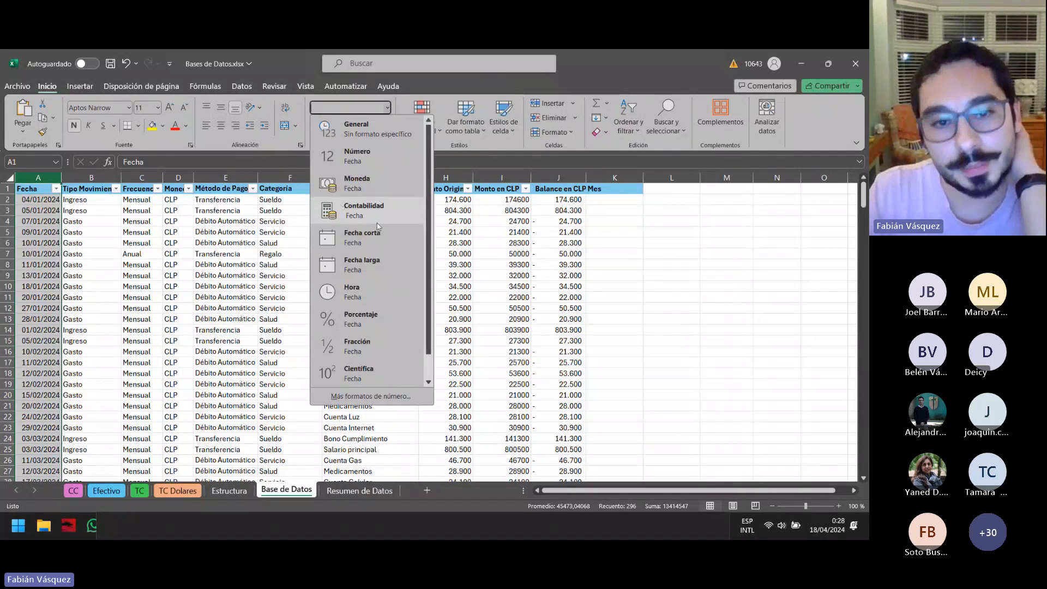
click(180, 220)
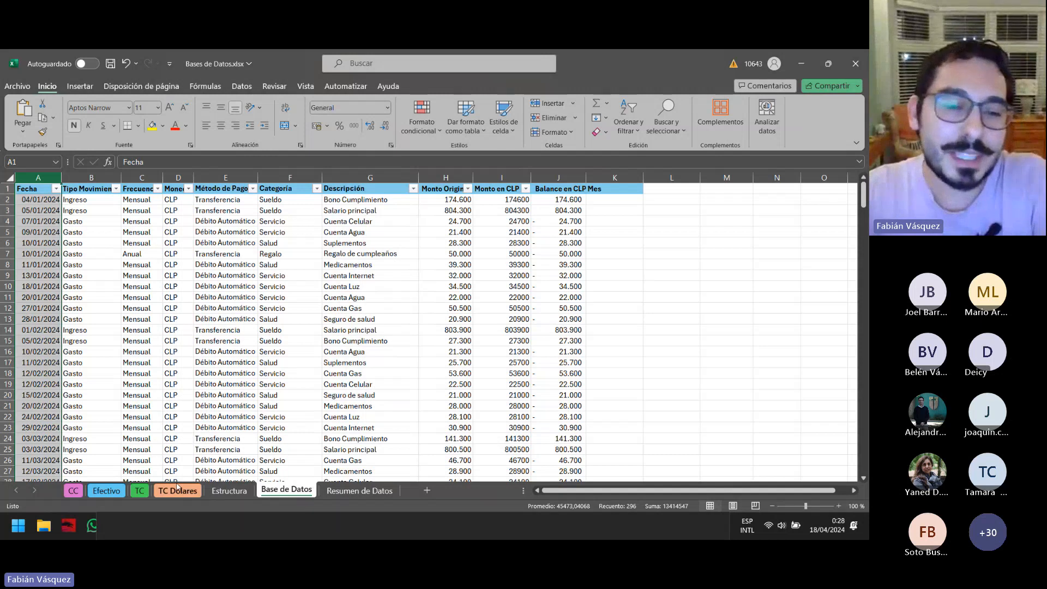
Switch to Notepad and copy the full prompt from the Mes note
key(alt+Tab)
key(Tab)
key(Tab)
key(Tab)
key(Tab)
key(Tab)
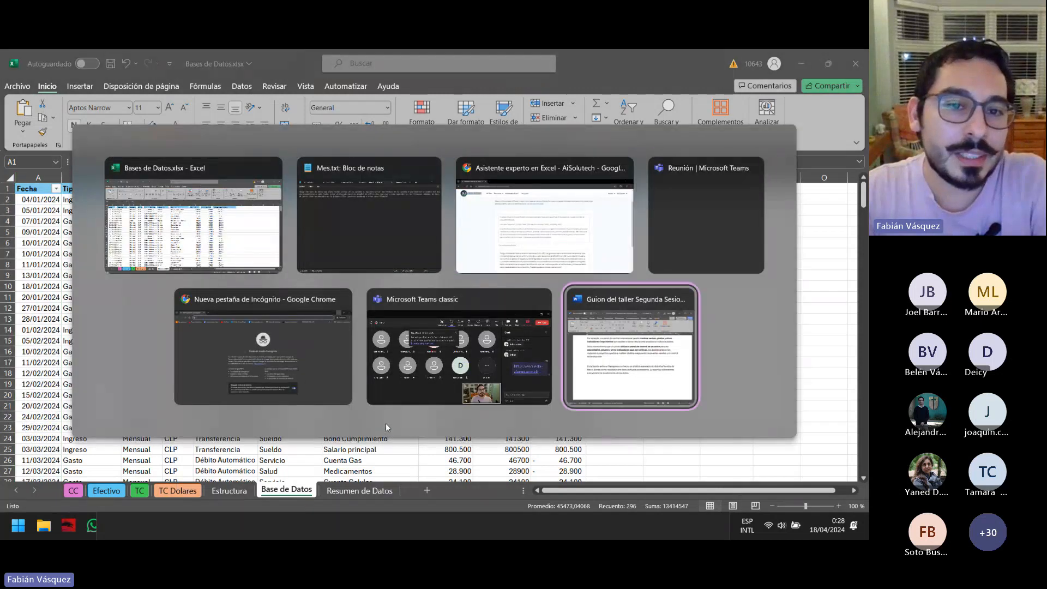
key(Tab)
key(Tab)
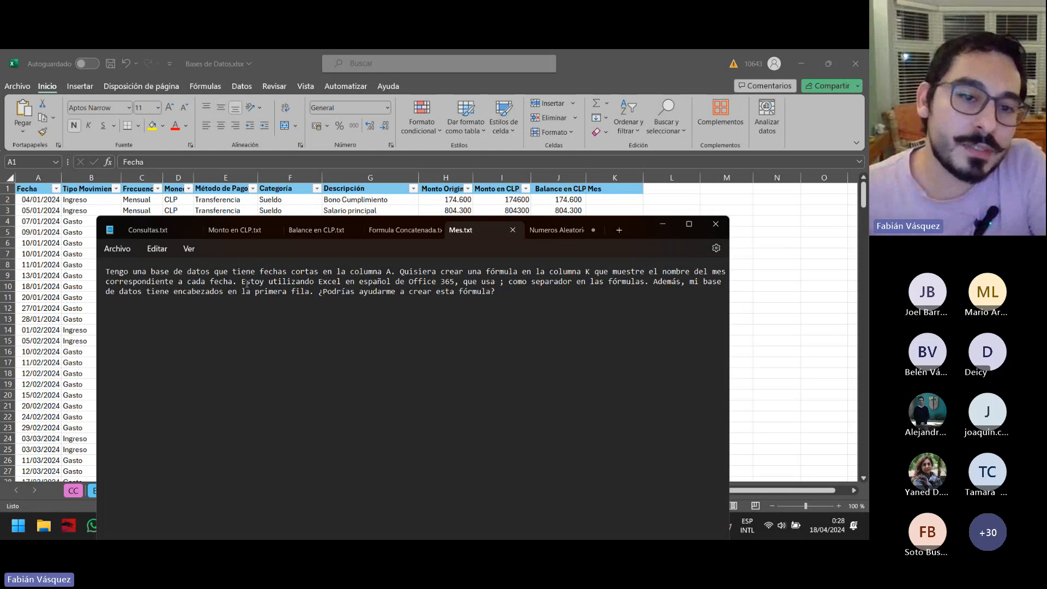
drag(243, 284, 95, 267)
key(ctrl+c)
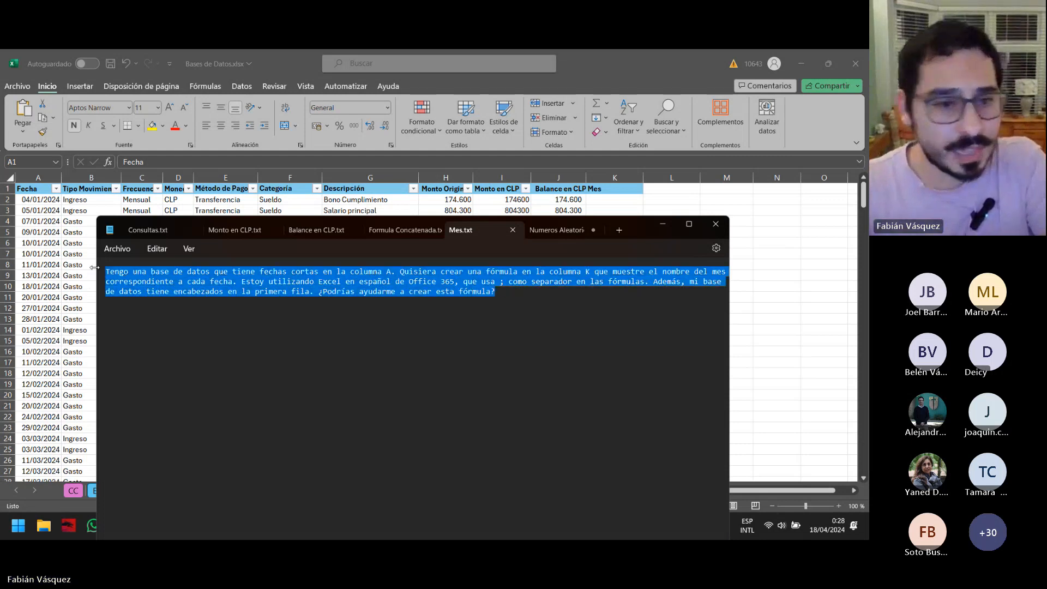
Switch to the AiSolutech assistant in Chrome, replace the previous query with the copied Mes prompt, and submit it
key(alt+Tab)
key(alt+Tab)
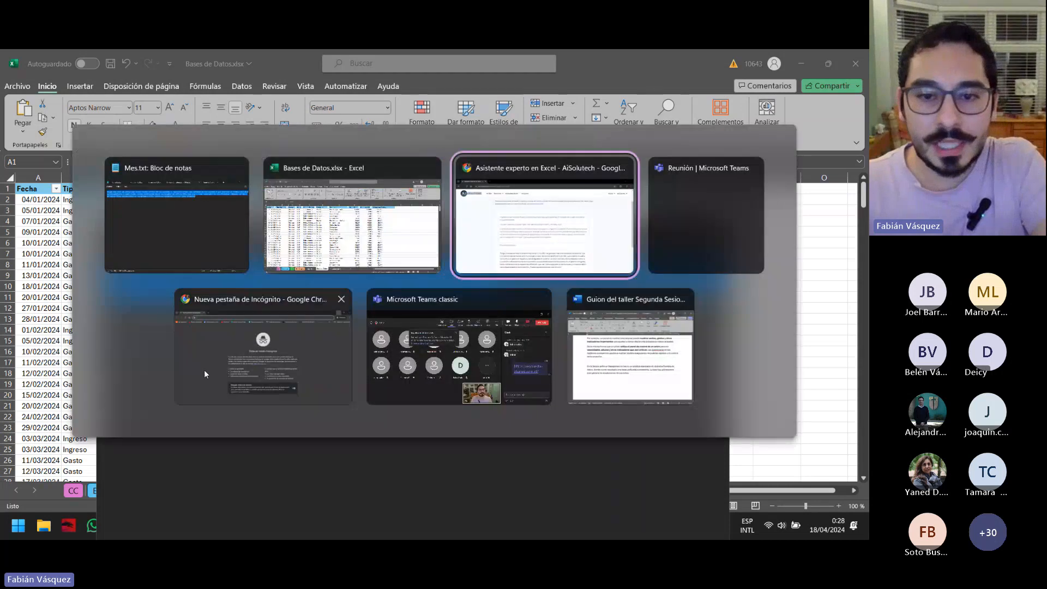
key(ctrl+a)
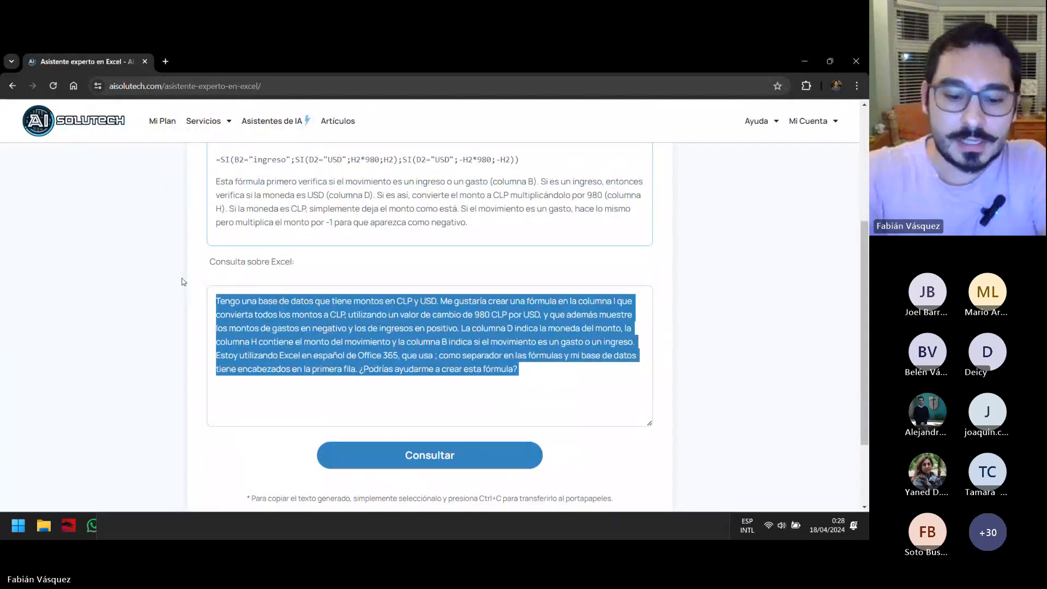
key(ctrl+v)
scroll(355, 437, down, 2)
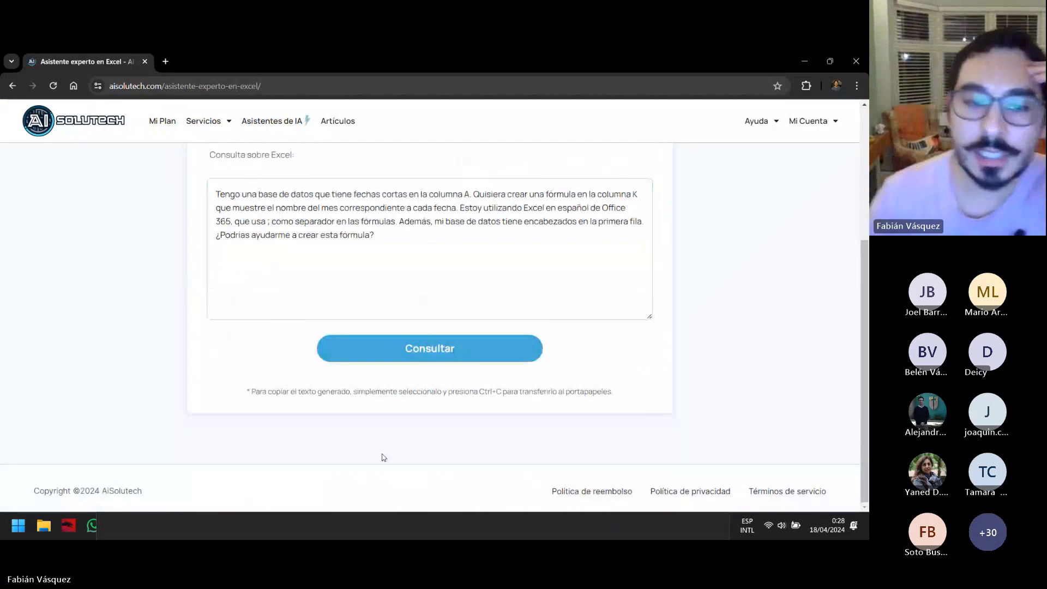
click(370, 355)
scroll(356, 376, up, 2)
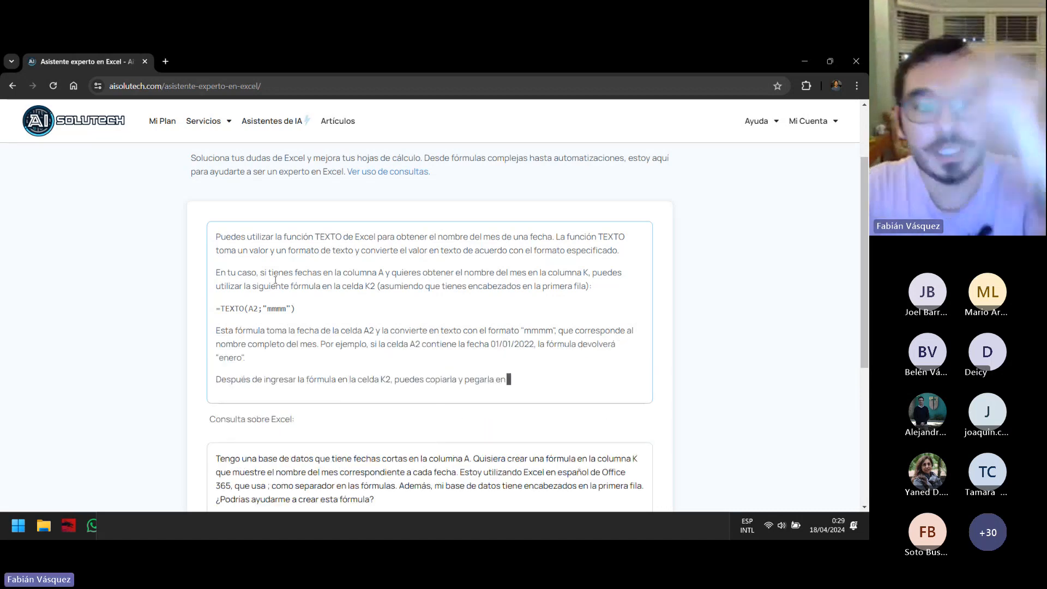
Copy =TEXTO(A2;"mmmm") from the answer, paste it below the prompt in the Mes note, and save the note
drag(295, 308, 211, 317)
key(ctrl+c)
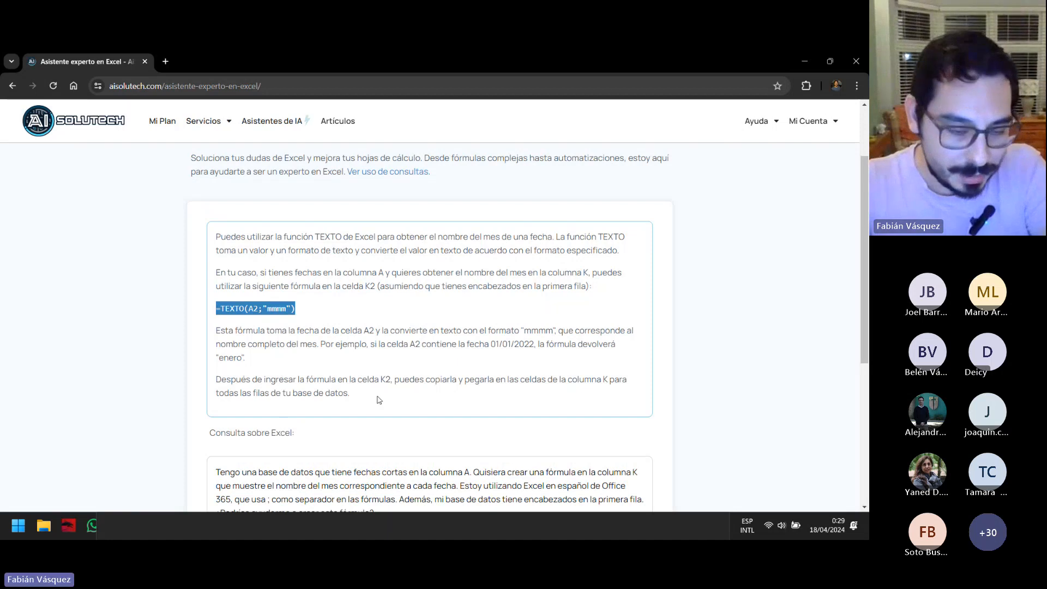
key(alt+Tab)
key(alt+Tab)
key(alt+Tab)
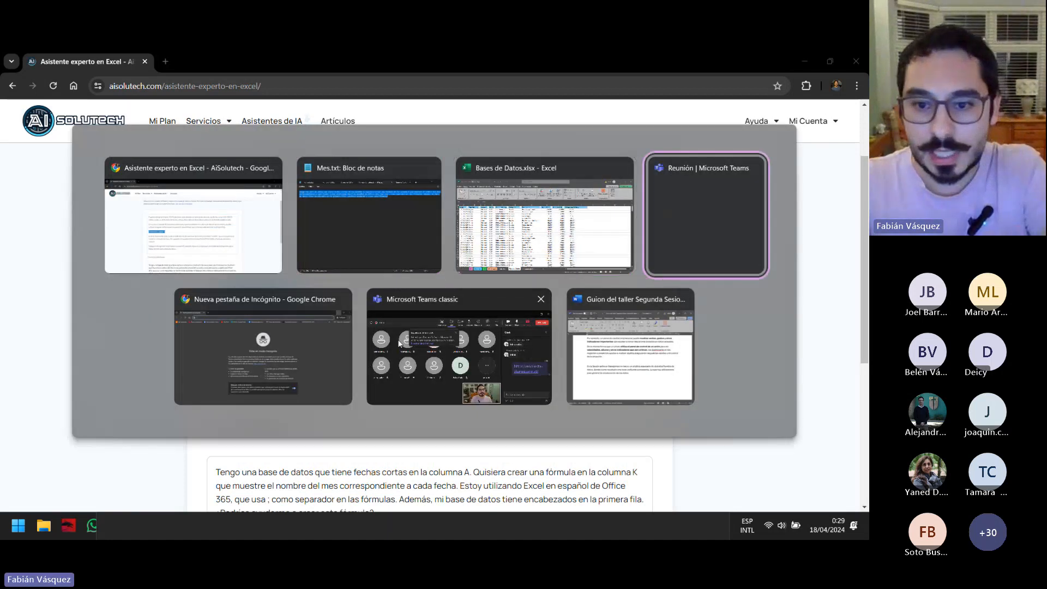
key(alt+Tab)
key(alt+Tab)
key(alt+Tab)
key(alt+Tab)
key(alt+Tab)
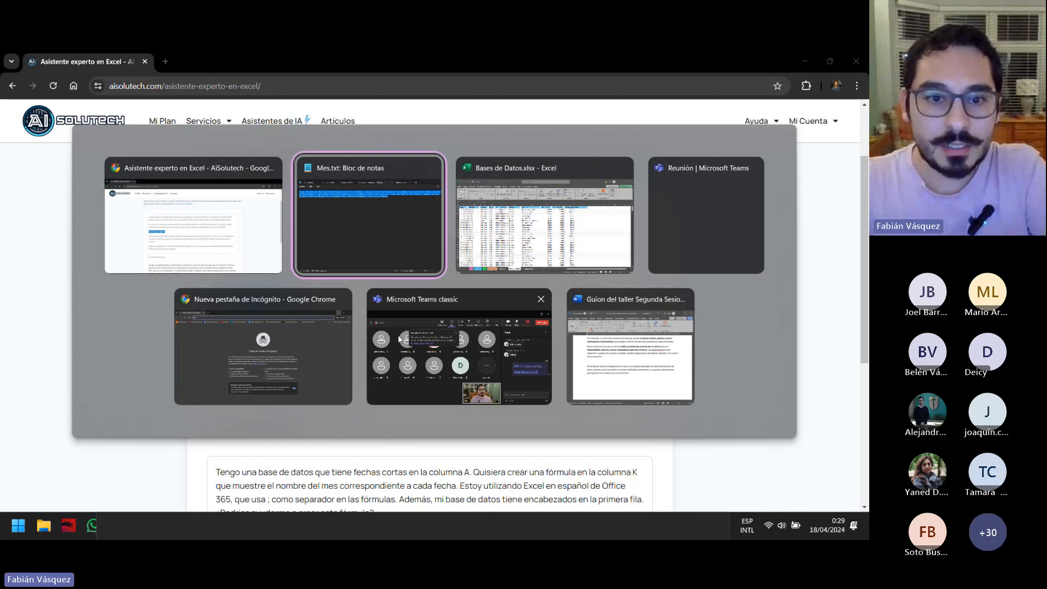
key(Return)
key(ctrl+v)
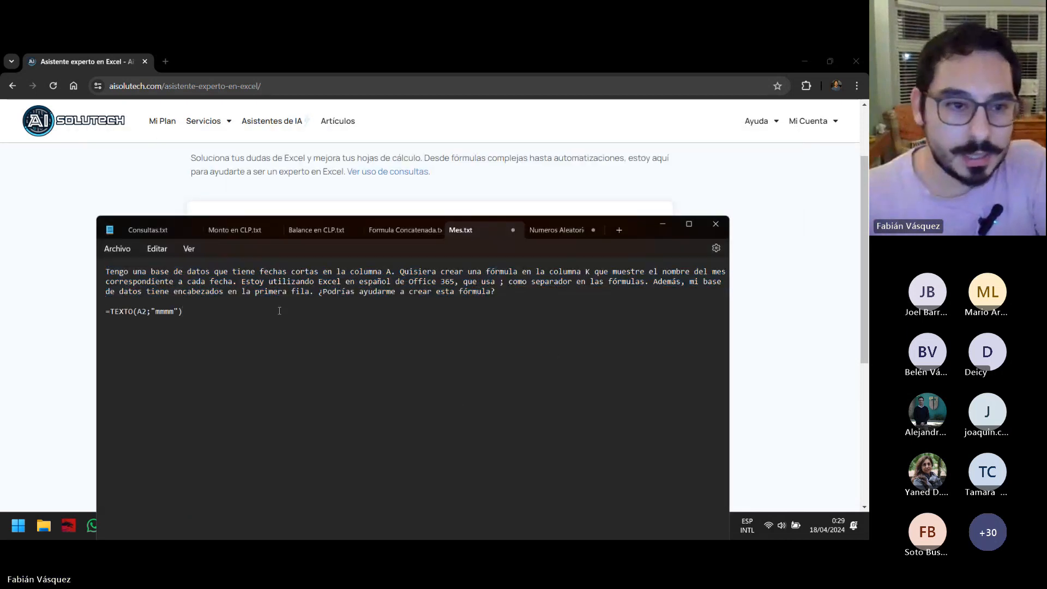
click(137, 254)
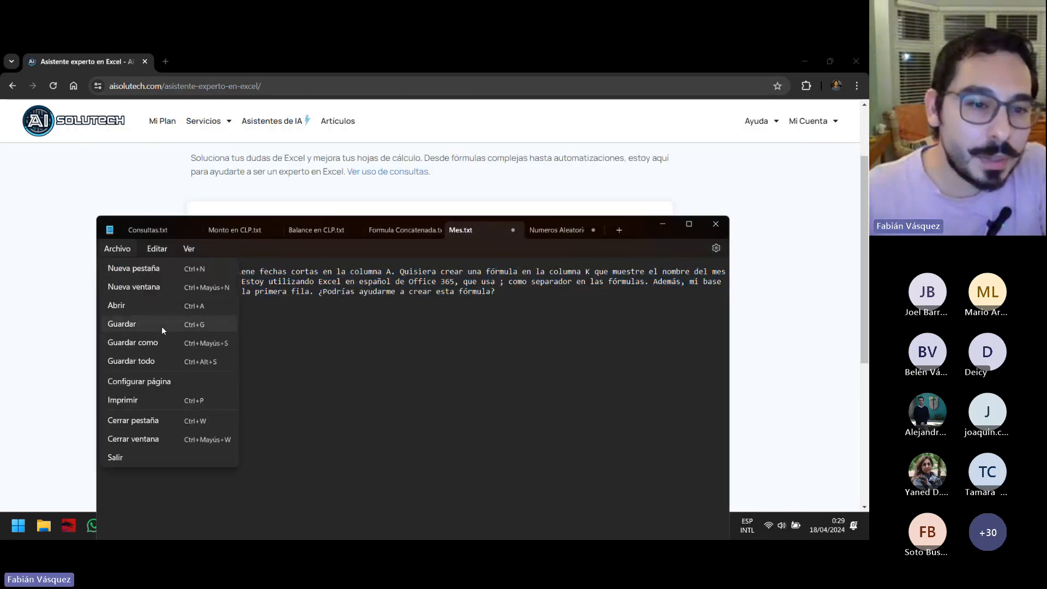
click(163, 325)
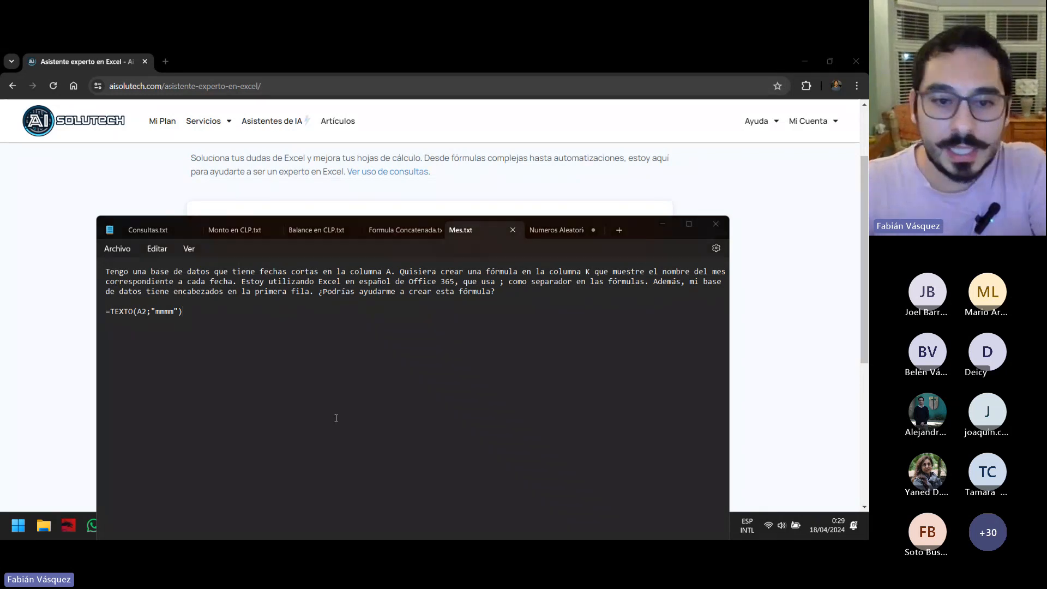
Copy =TEXTO(A2;"mmmm") from the Mes note and paste it into cell K2 of the Base de Datos sheet in Excel
key(alt+Tab)
key(alt+Tab)
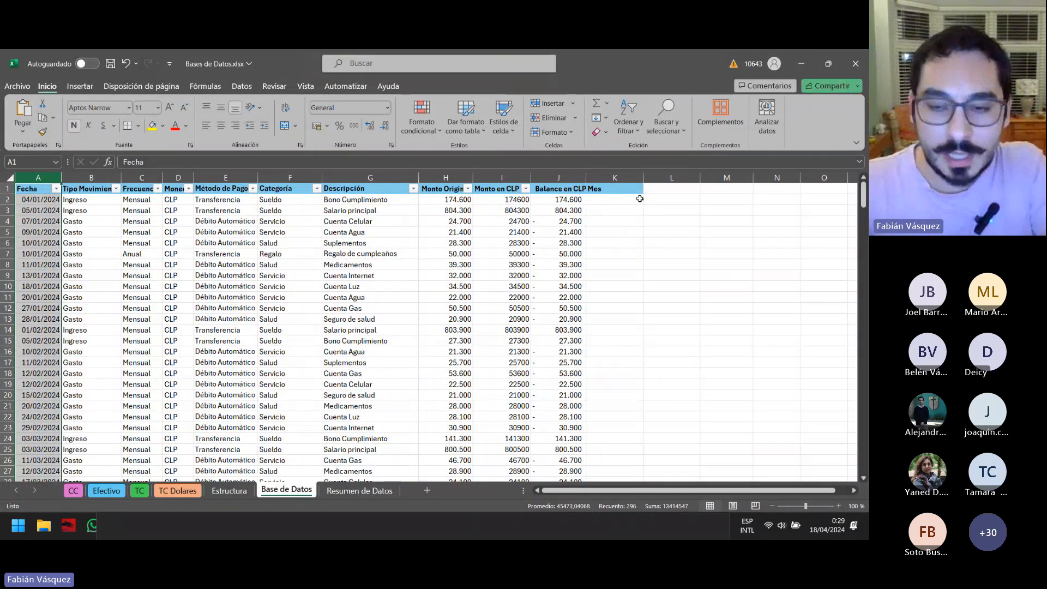
click(640, 199)
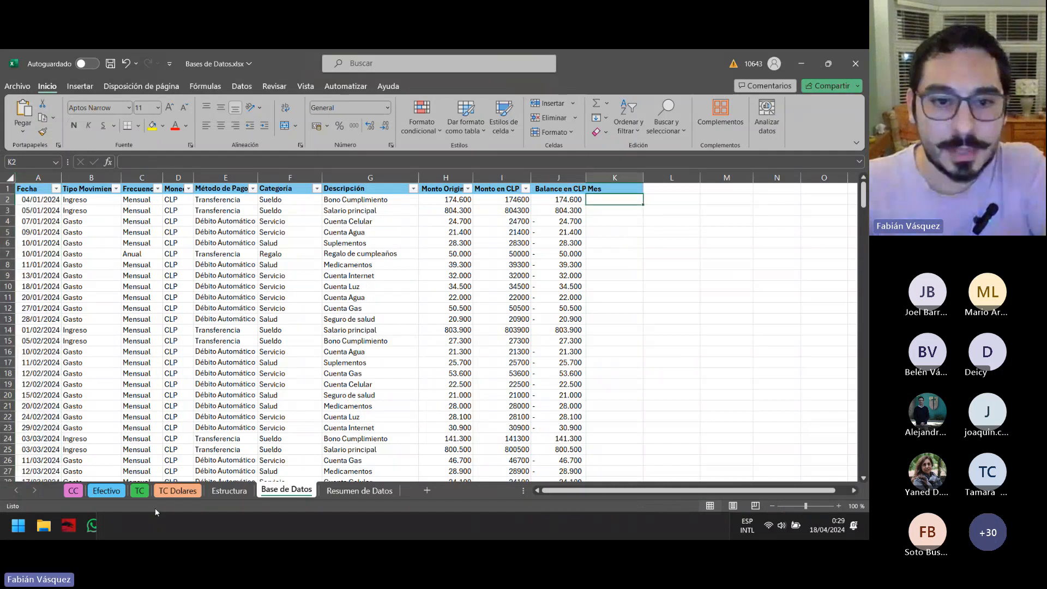
key(alt+Tab)
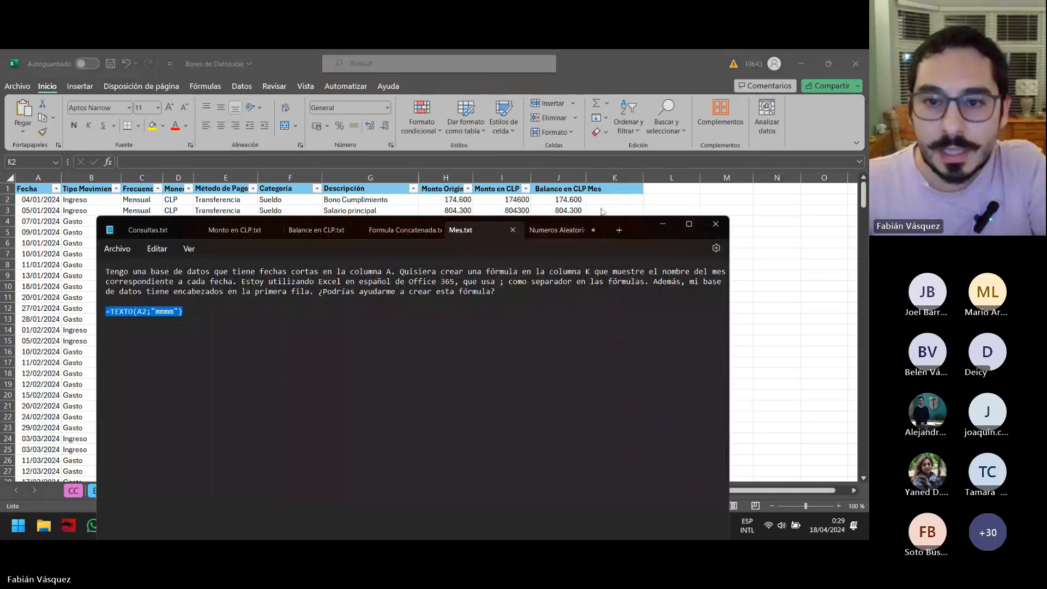
key(alt+Tab)
key(ctrl+v)
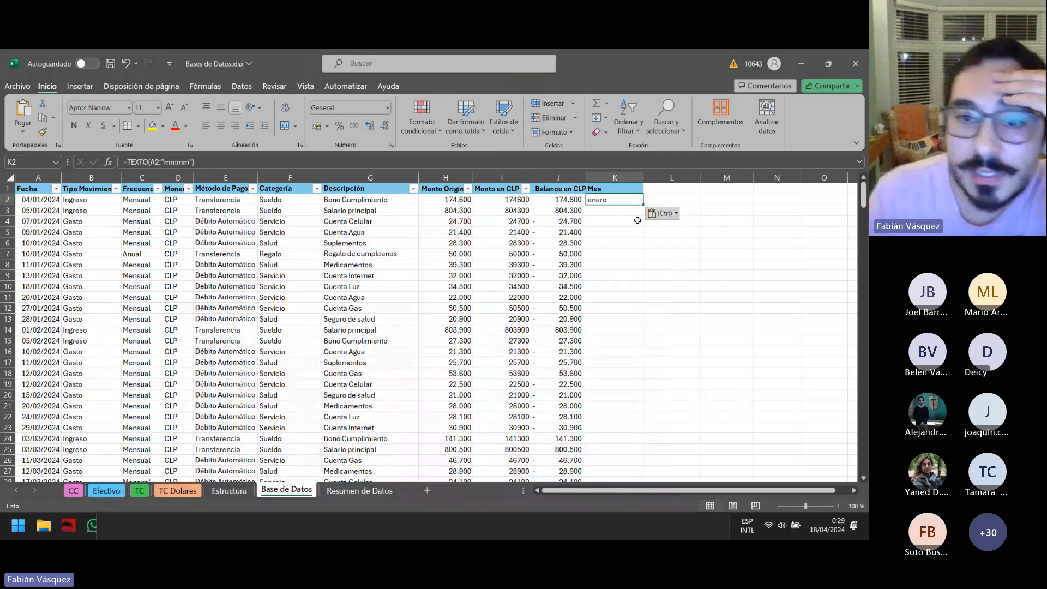
Inspect the date reference in K2's TEXTO formula and fill the formula down the whole Mes column
click(638, 221)
click(640, 208)
click(624, 198)
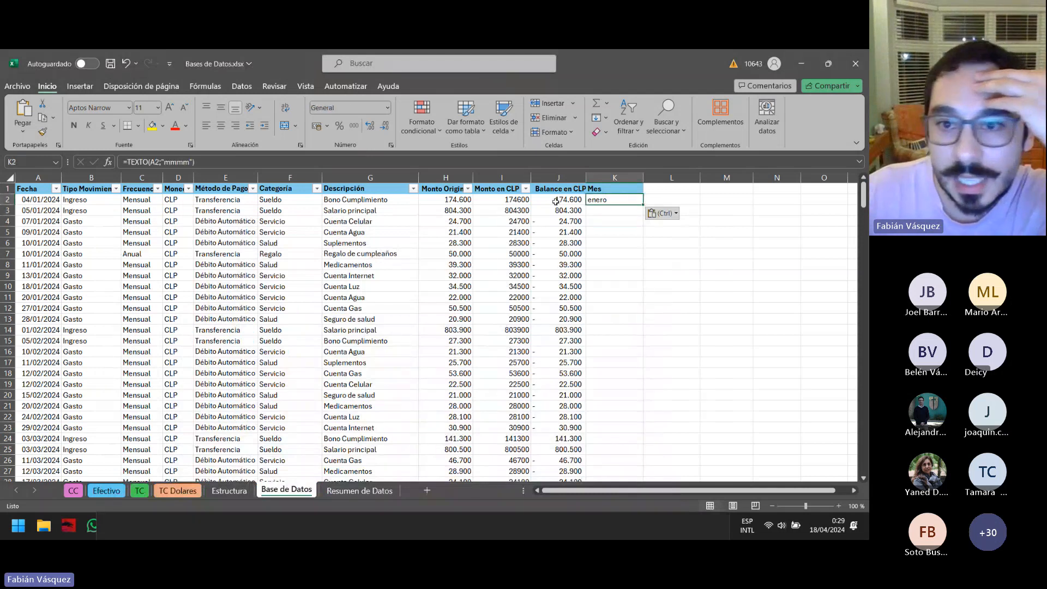
click(626, 161)
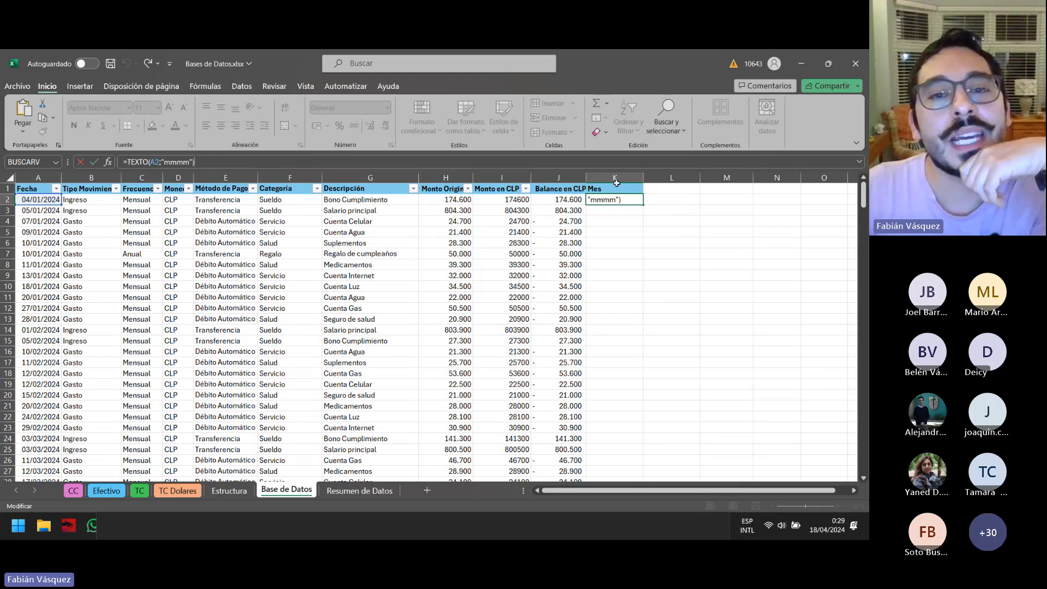
click(154, 162)
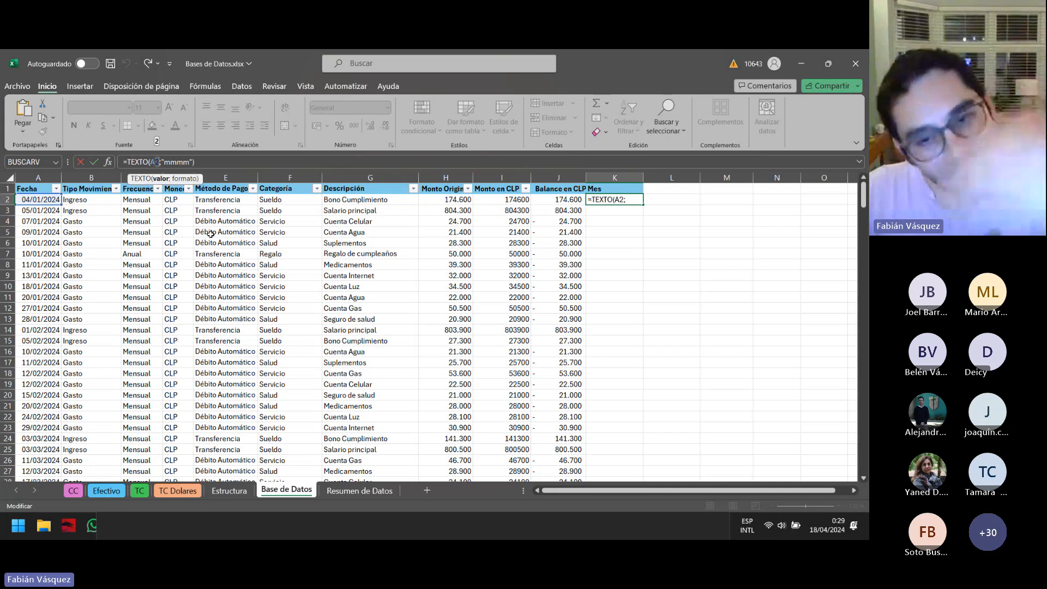
key(ctrl+Return)
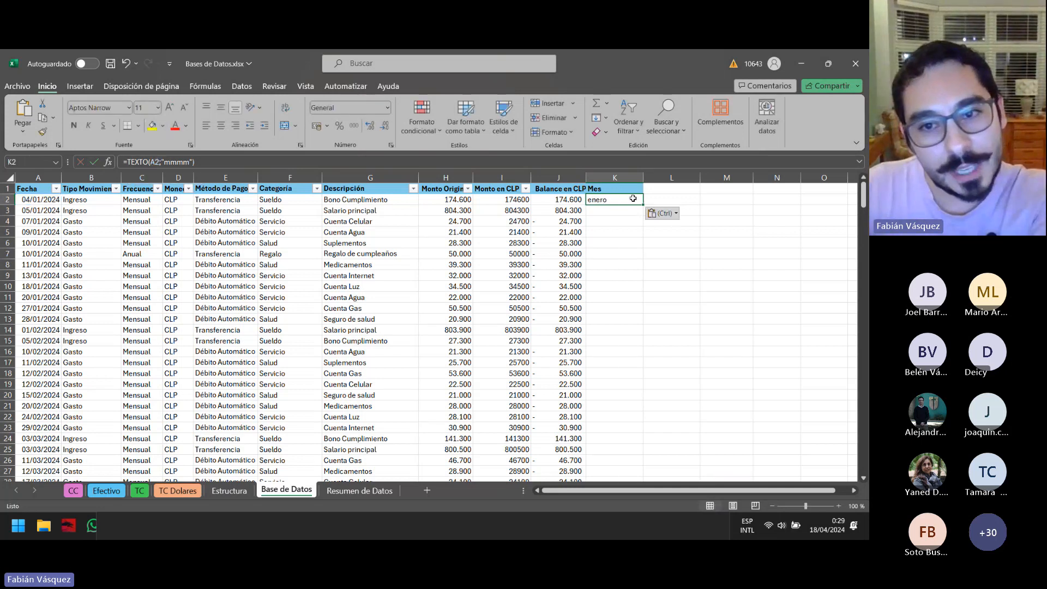
double_click(633, 198)
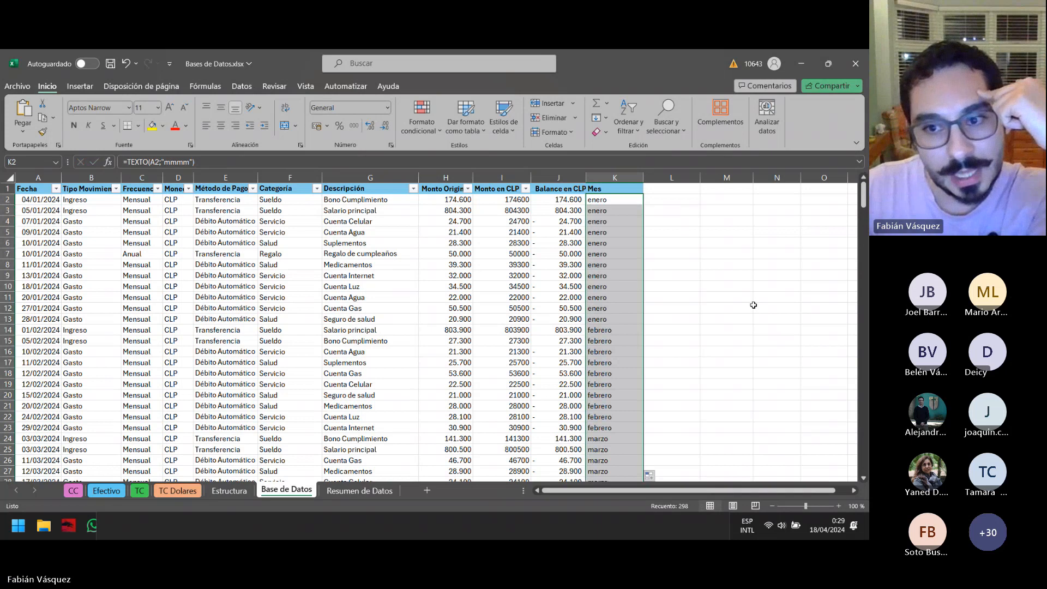
Check the Mes, Balance en CLP and Monto en CLP formulas in row 296, and return to the header row
drag(863, 204, 843, 493)
double_click(614, 433)
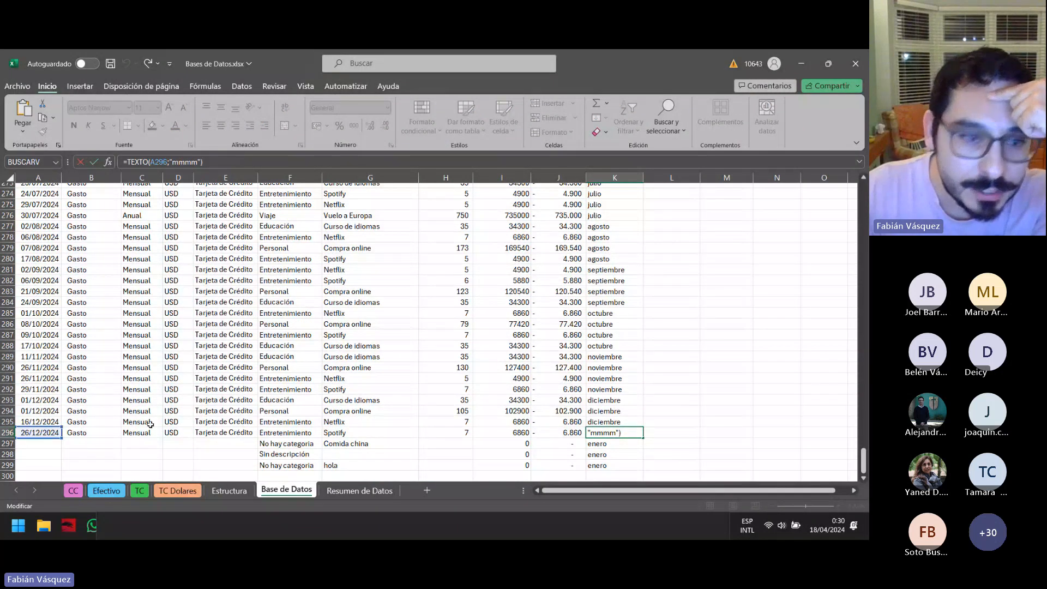
double_click(556, 432)
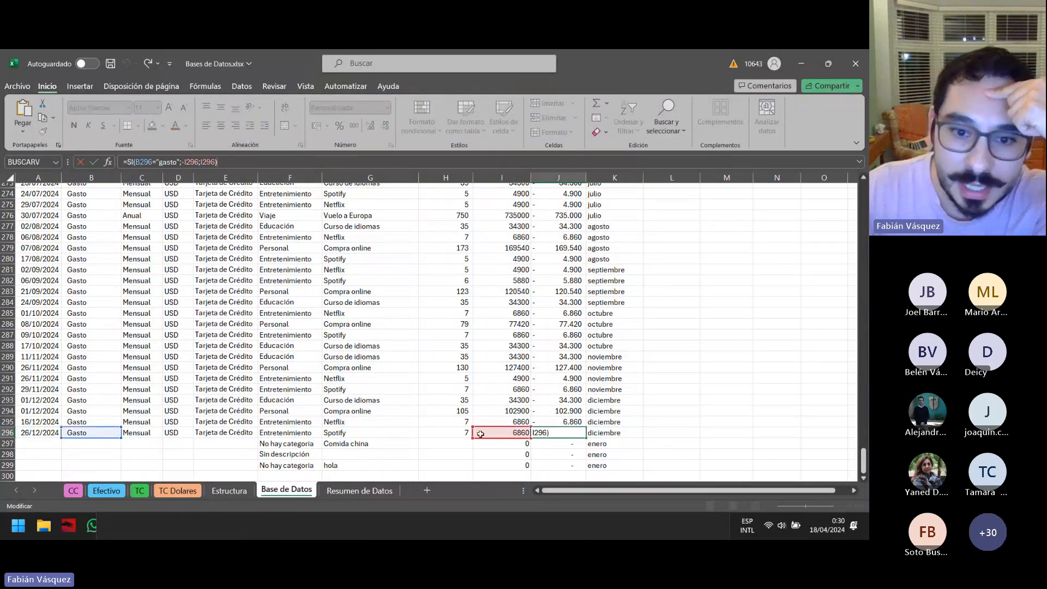
double_click(504, 433)
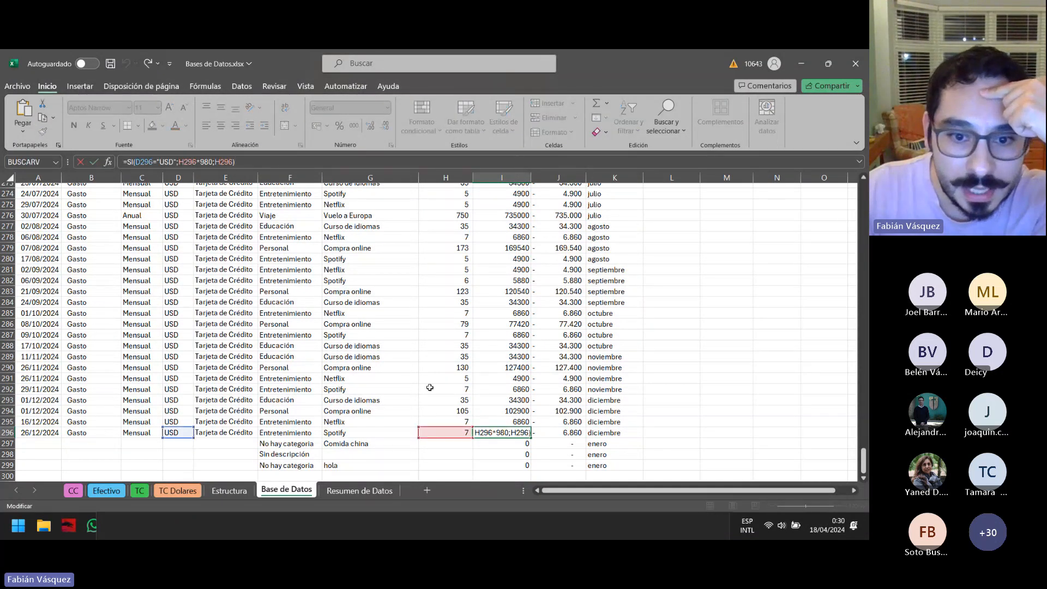
click(442, 410)
key(ctrl+Up)
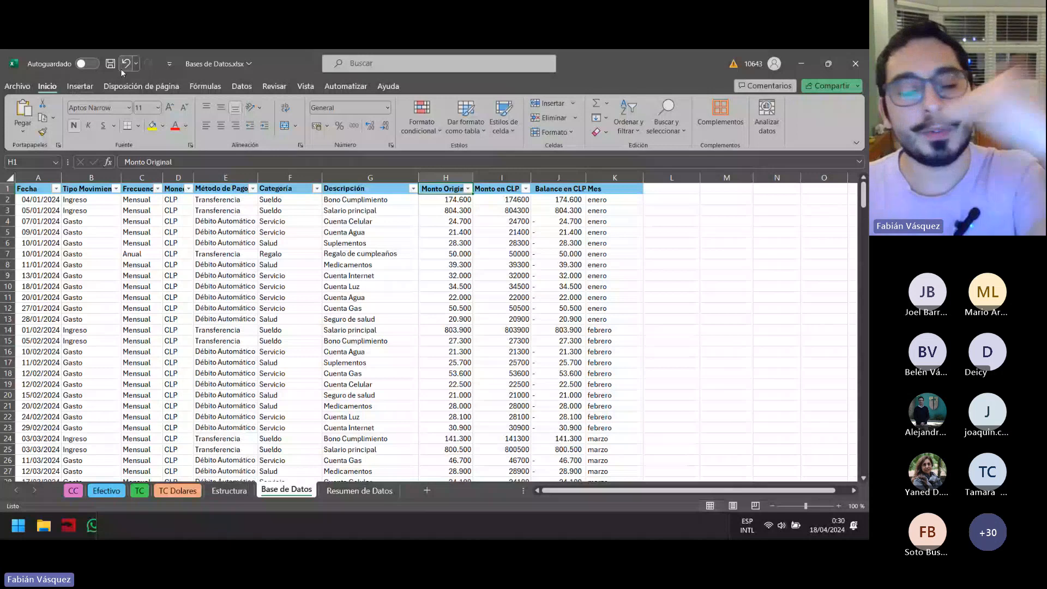
Save the workbook and remove the filters from the Base de Datos header row
key(ctrl+g)
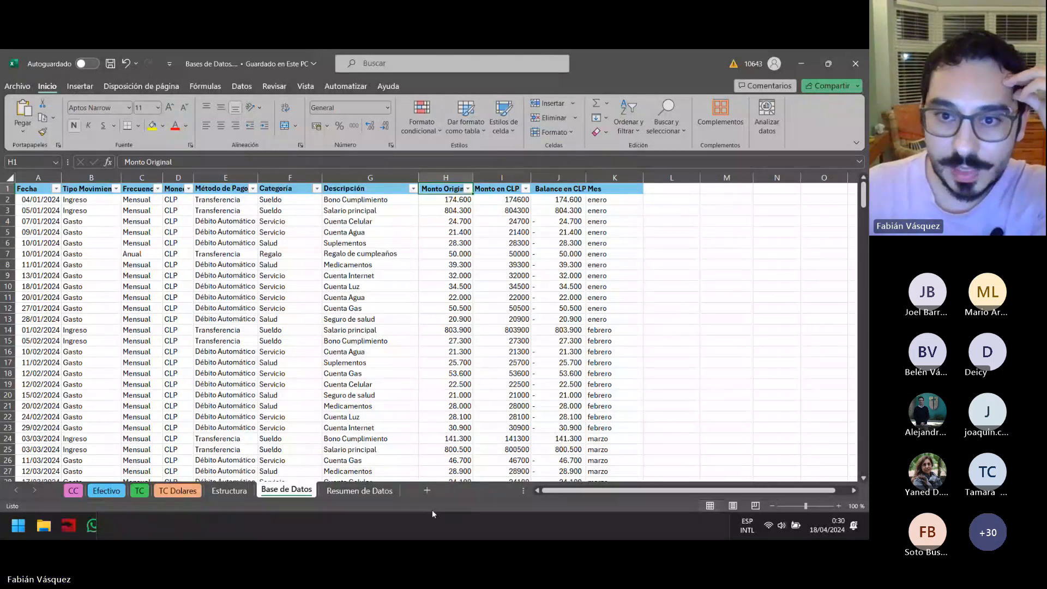
key(ctrl+shift+l)
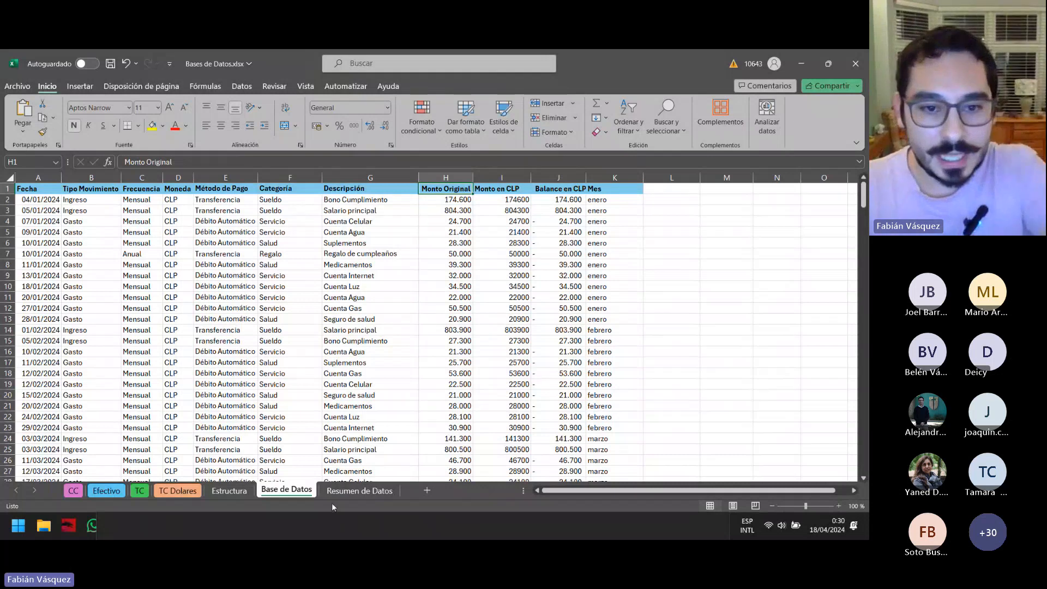
Switch to Notepad and open the Numeros Aleatorios entre Rangos note
key(alt+Tab)
key(alt+Tab)
key(alt+Tab)
key(alt+Tab)
key(alt+Tab)
key(alt+Tab)
key(alt+Tab)
key(alt+Tab)
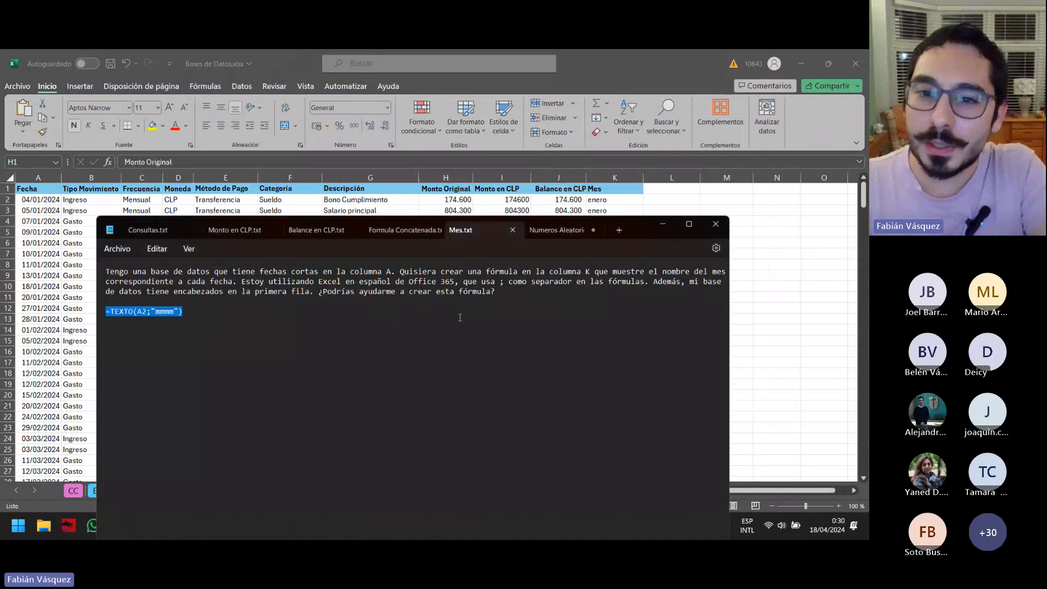
click(556, 229)
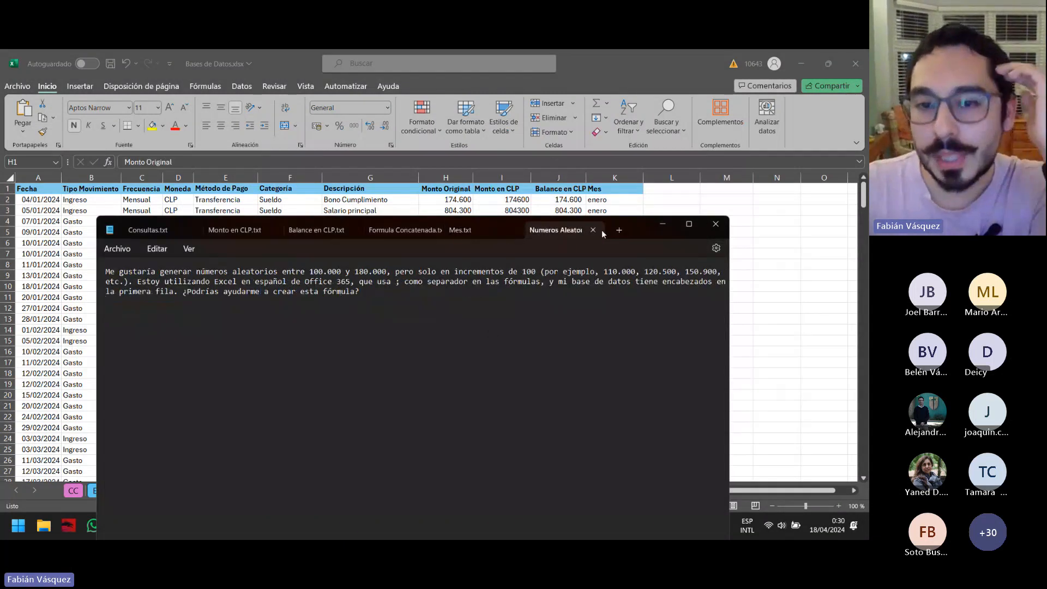
Review the random-number prompt's example values and its Excel version, separator and header details, glancing at the Base de Datos sheet
drag(643, 231, 644, 139)
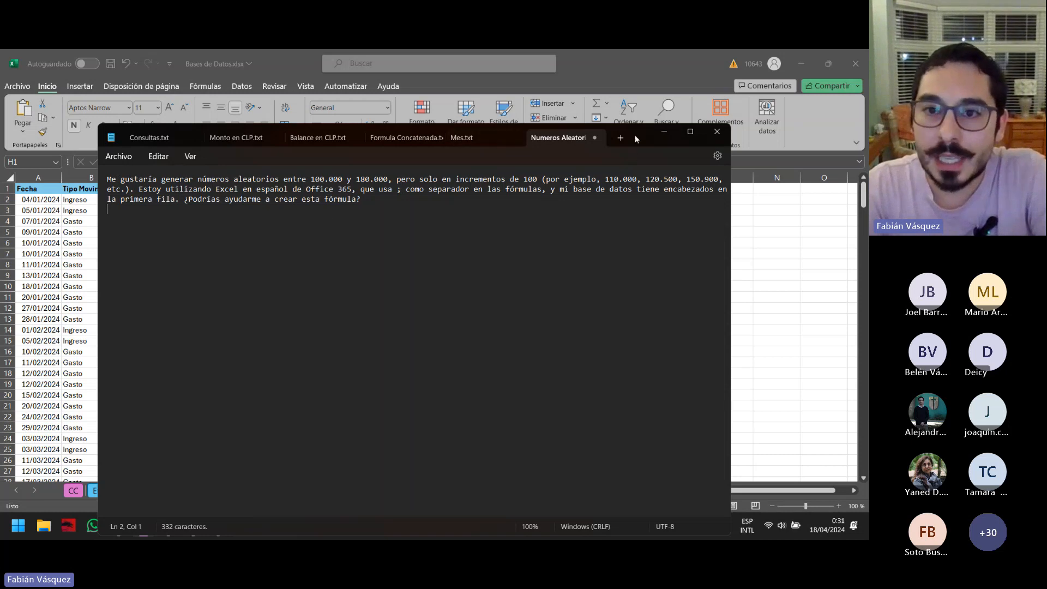
drag(635, 135, 736, 254)
click(384, 205)
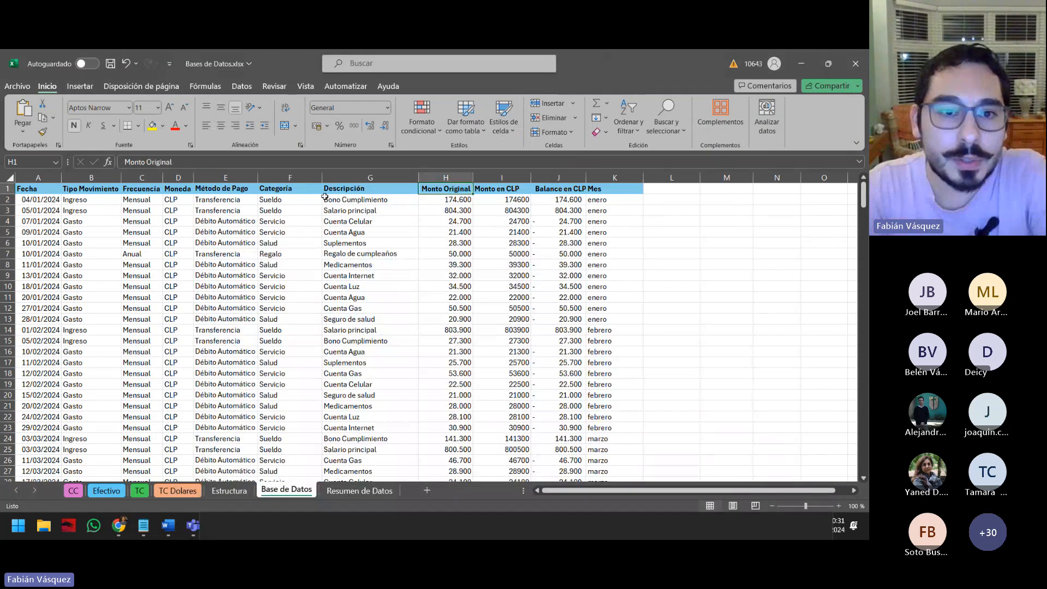
click(334, 200)
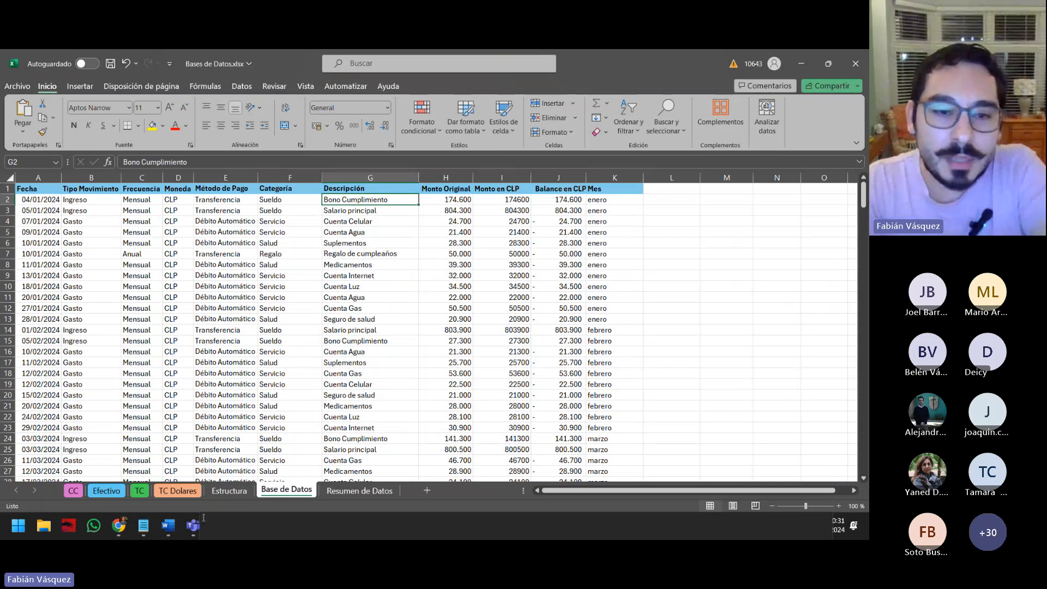
key(alt+Tab)
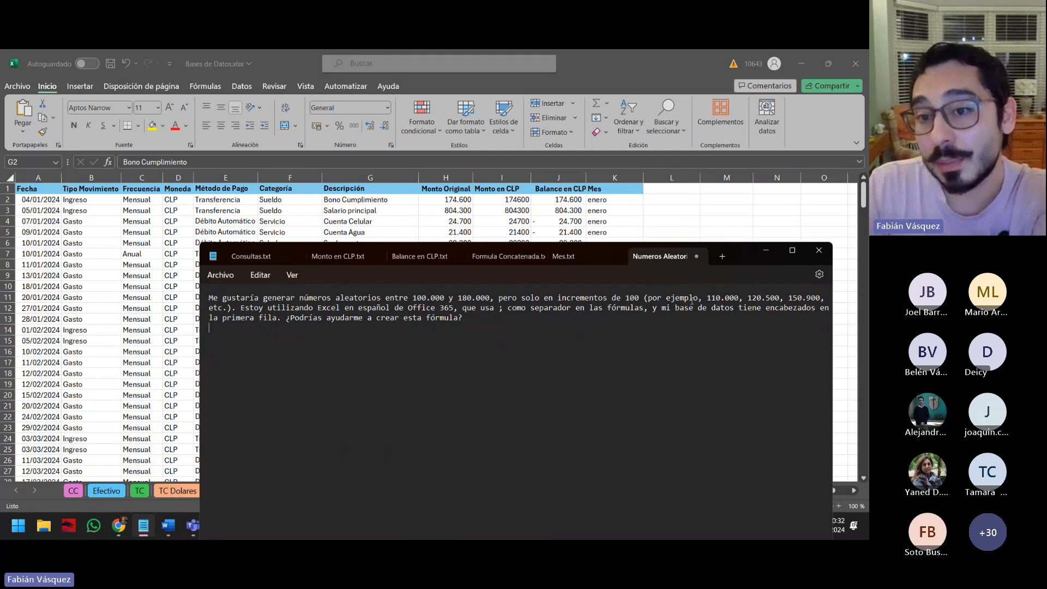
drag(708, 298, 745, 304)
drag(748, 298, 787, 298)
click(795, 299)
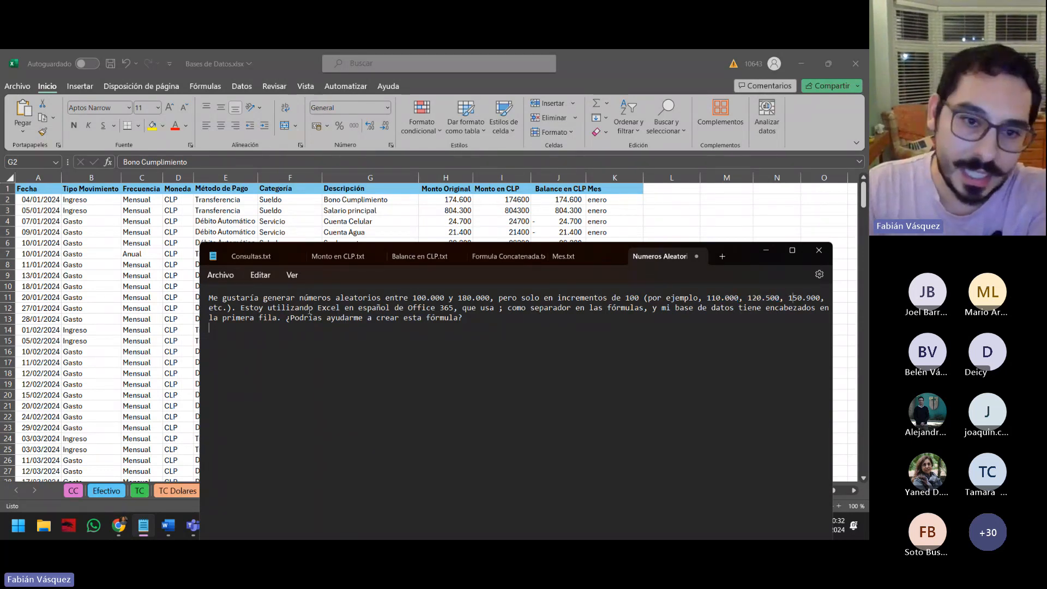
drag(241, 308, 385, 318)
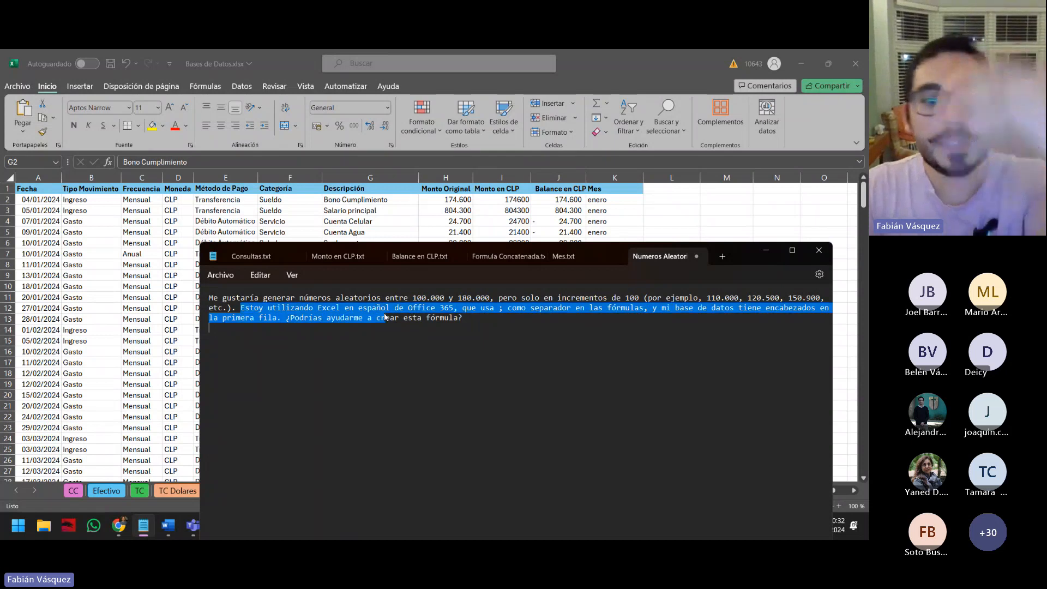
click(482, 323)
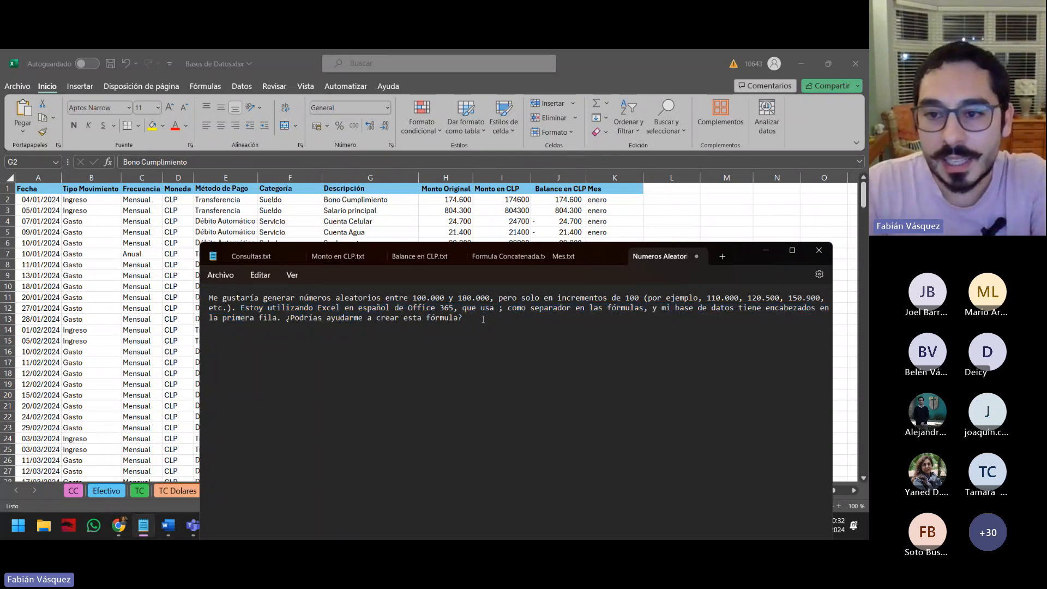
Copy the full random-number prompt, replace the previous query in the AiSolutech assistant in Chrome with it, and submit it
key(ctrl+a)
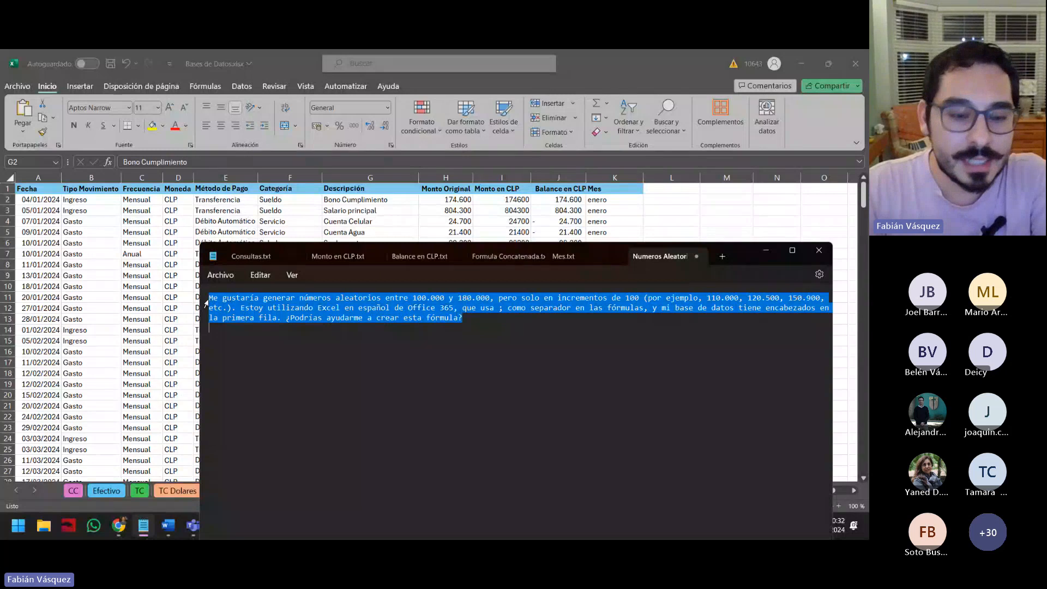
key(alt+Tab)
key(alt+Tab)
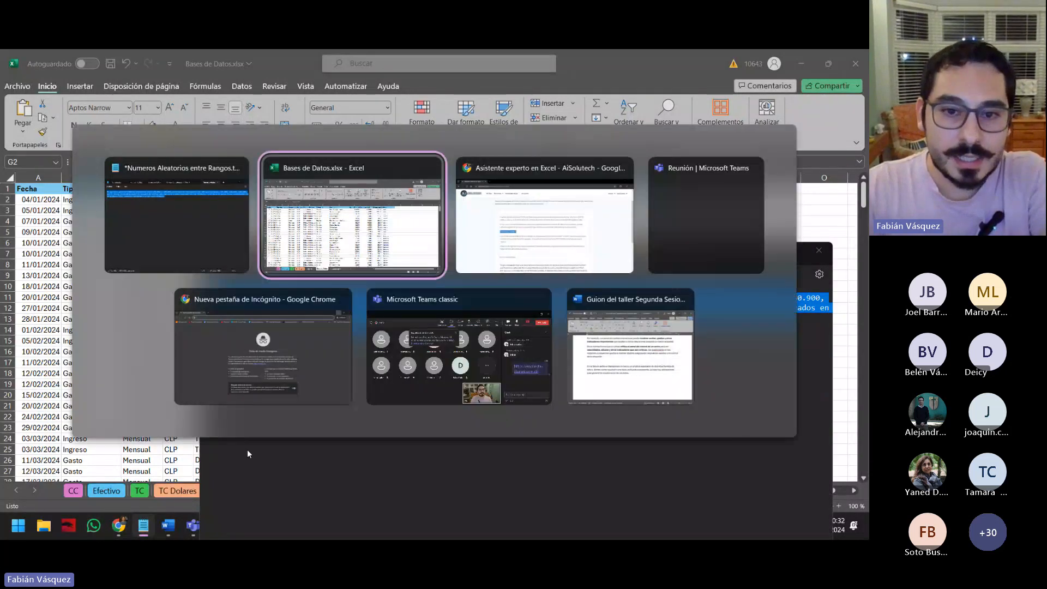
scroll(329, 387, down, 3)
drag(390, 369, 96, 281)
key(BackSpace)
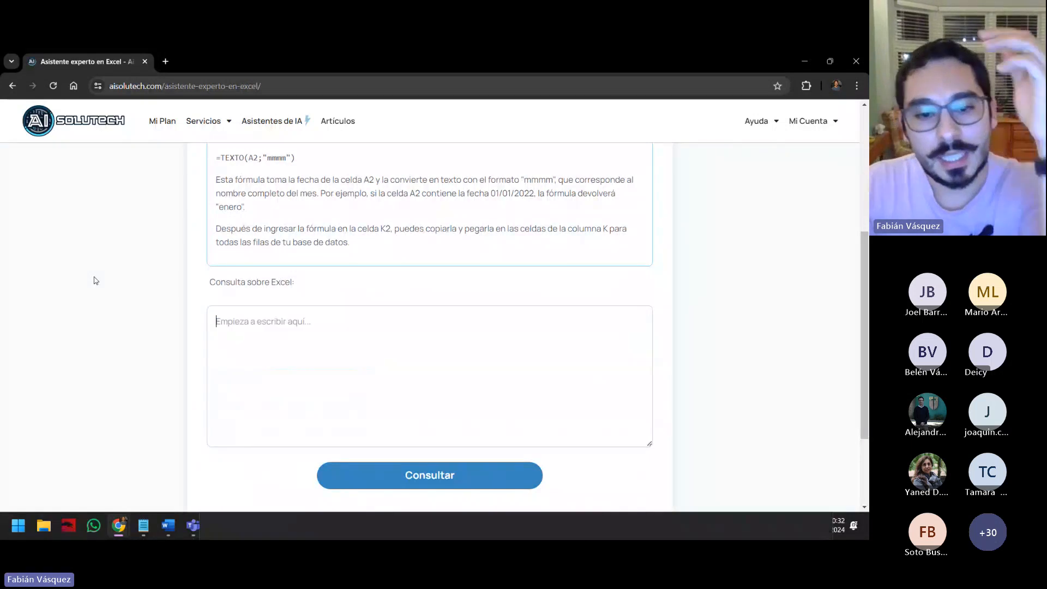
text(Me gustaría generar números aleatorios entre 100.000 y 180.000, pero solo en incrementos de 100 (por ejemplo, 110.000, 120.500, 150.900, etc.). Estoy utilizando Excel en español de Office 365, que usa ; como separador en las fórmulas, y mi base de datos tiene encabezados en la primera fila. ¿Podrias ayudarme a crear esta fórmula?)
click(403, 478)
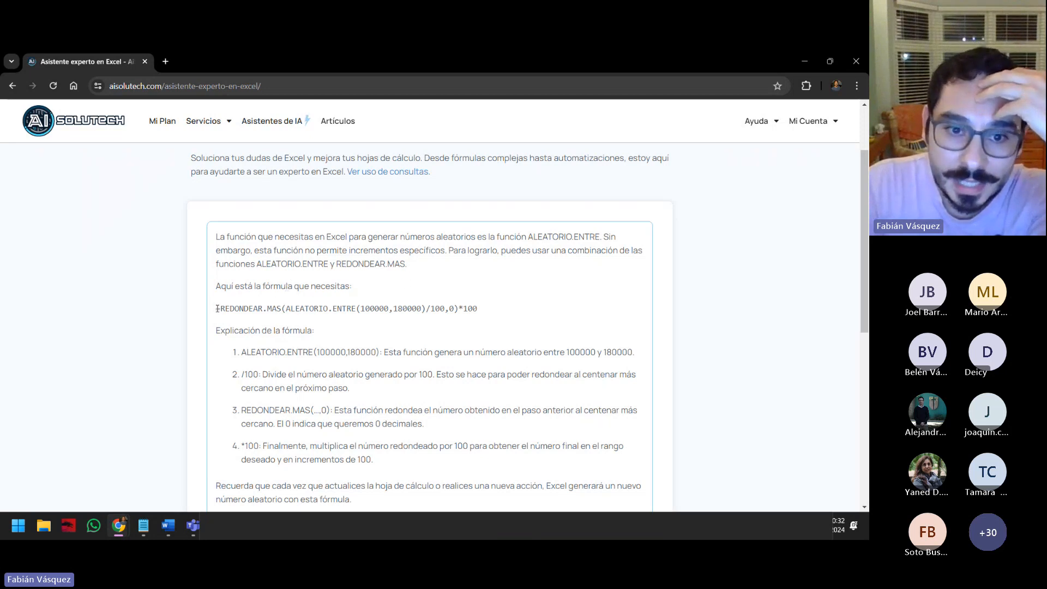
Copy =REDONDEAR.MAS(ALEATORIO.ENTRE(100000,180000)/100,0)*100 from the answer and examine the explanation of its functions
drag(217, 308, 493, 309)
key(ctrl+c)
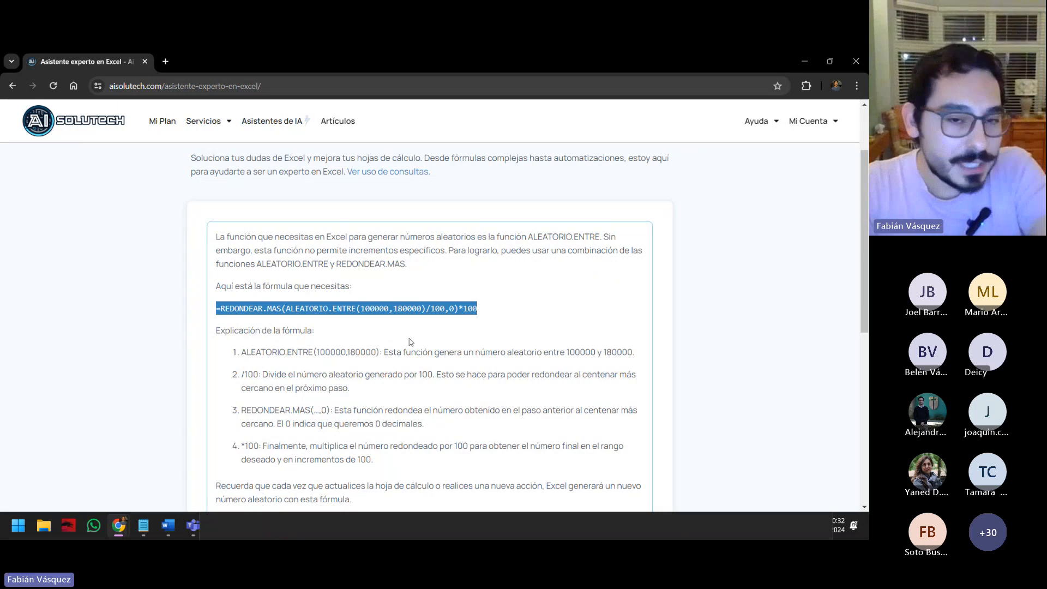
click(376, 304)
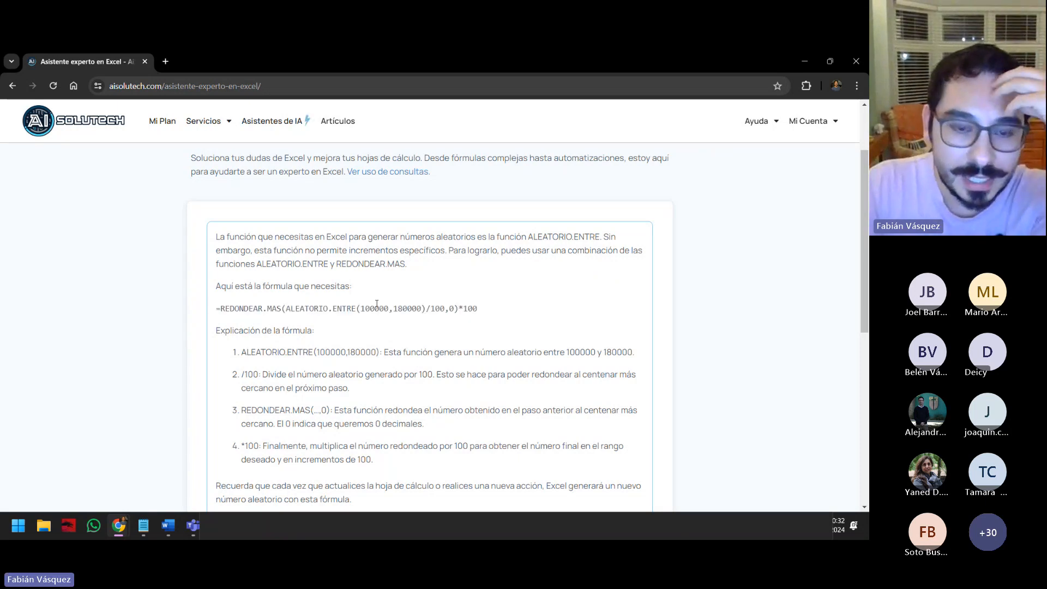
scroll(347, 313, down, 2)
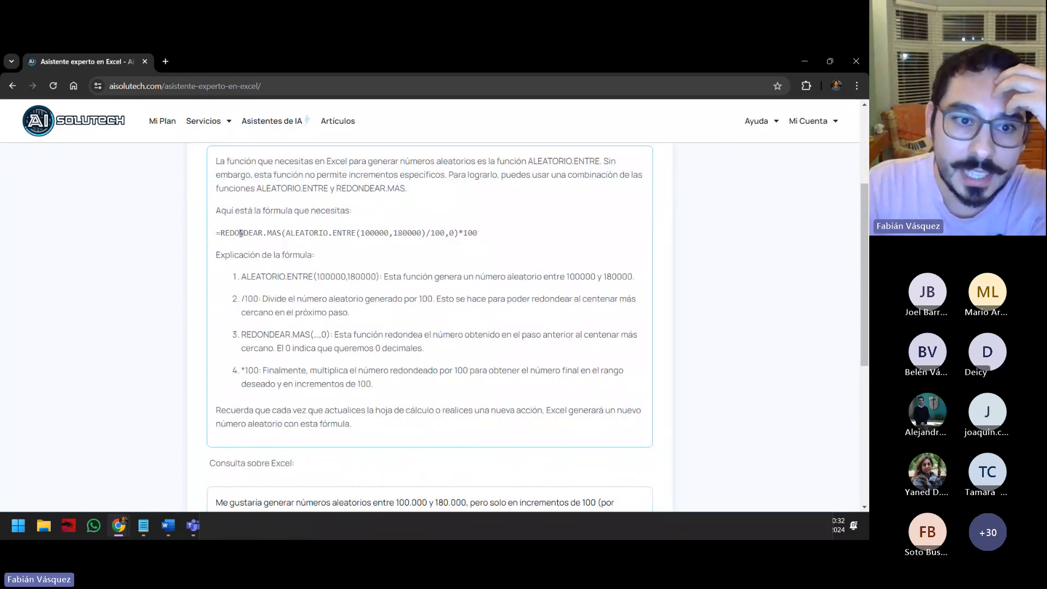
drag(219, 233, 306, 234)
click(313, 233)
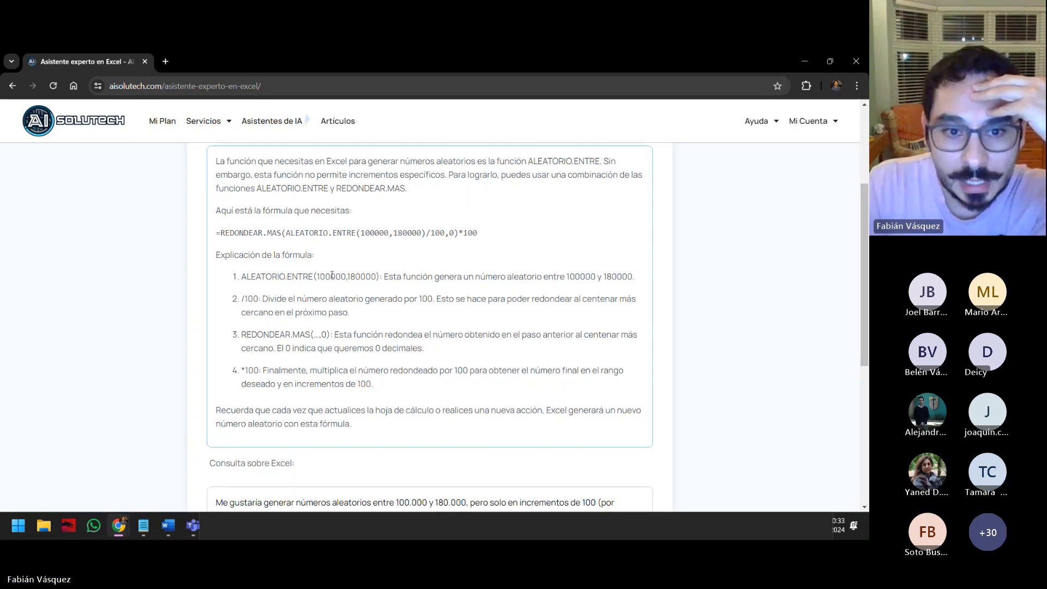
drag(316, 277, 326, 277)
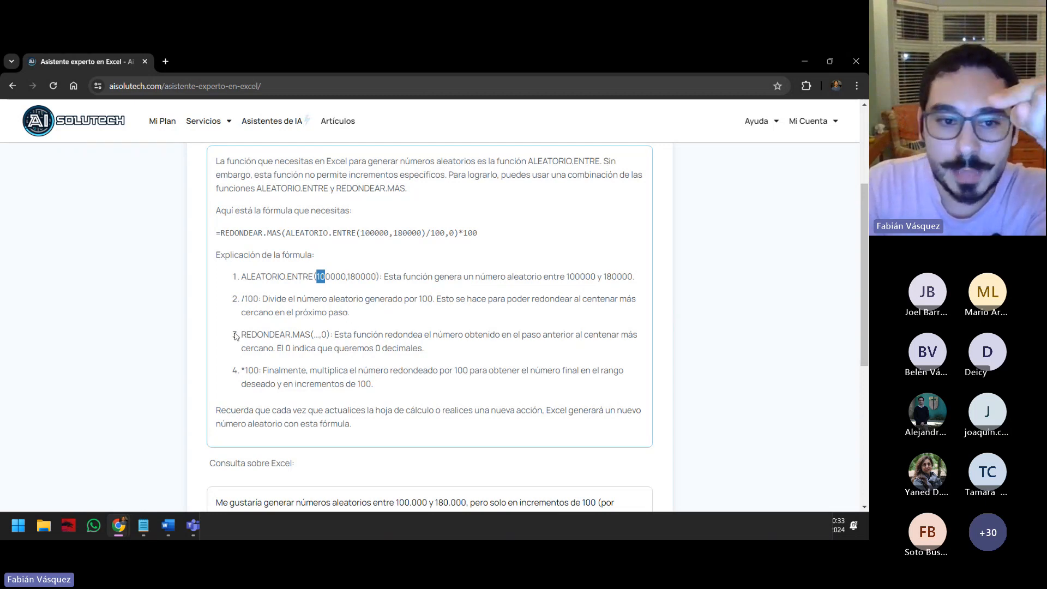
drag(240, 335, 310, 334)
click(406, 337)
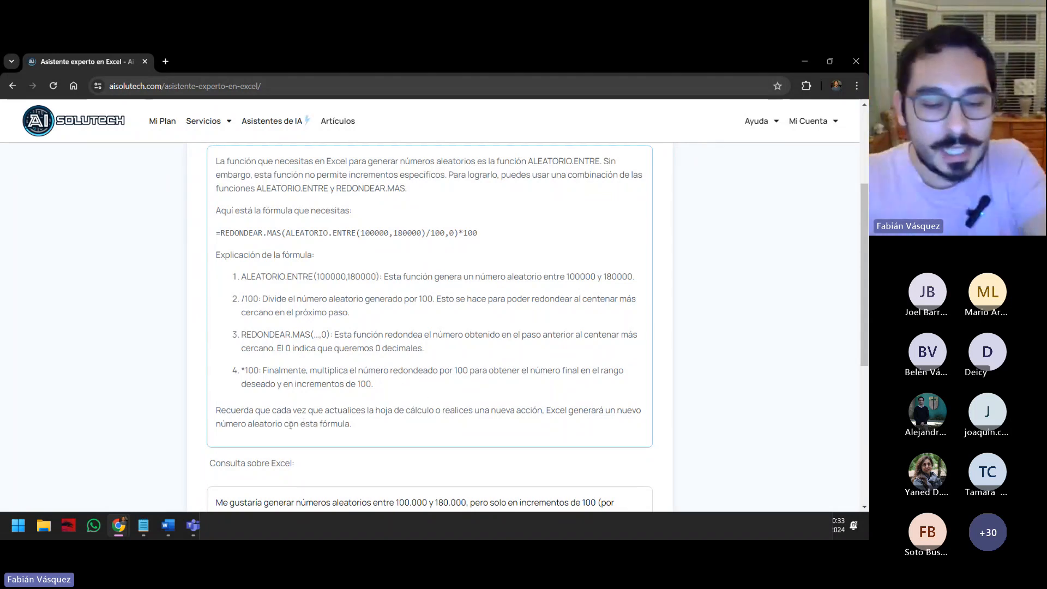
Switch to Notepad, add =REDONDEAR.MAS(ALEATORIO.ENTRE(100000,180000)/100,0)*100 below the prompt in the random-numbers note, and save the note
key(alt+Tab)
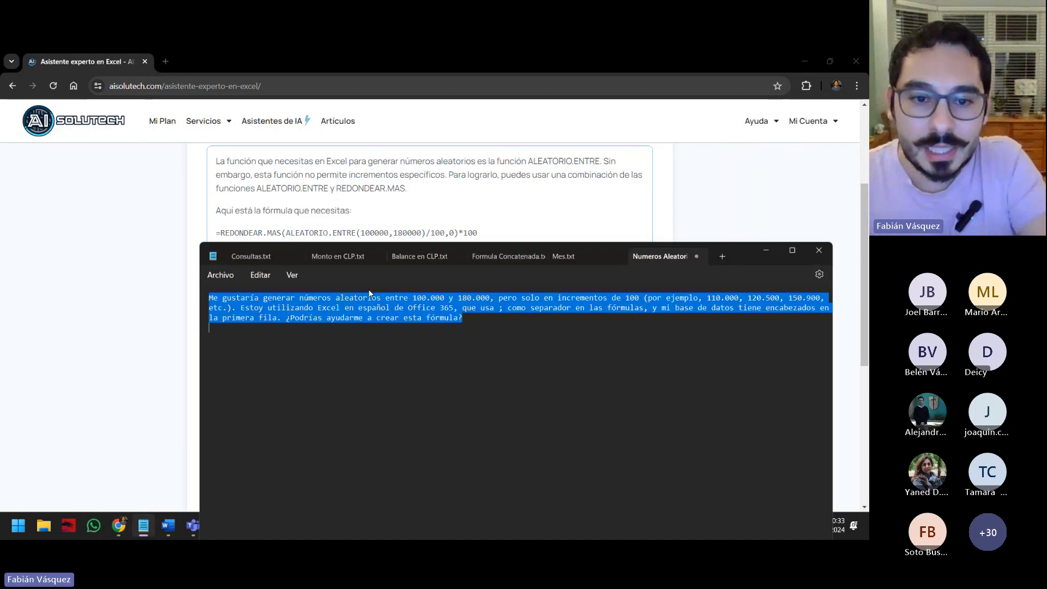
click(473, 389)
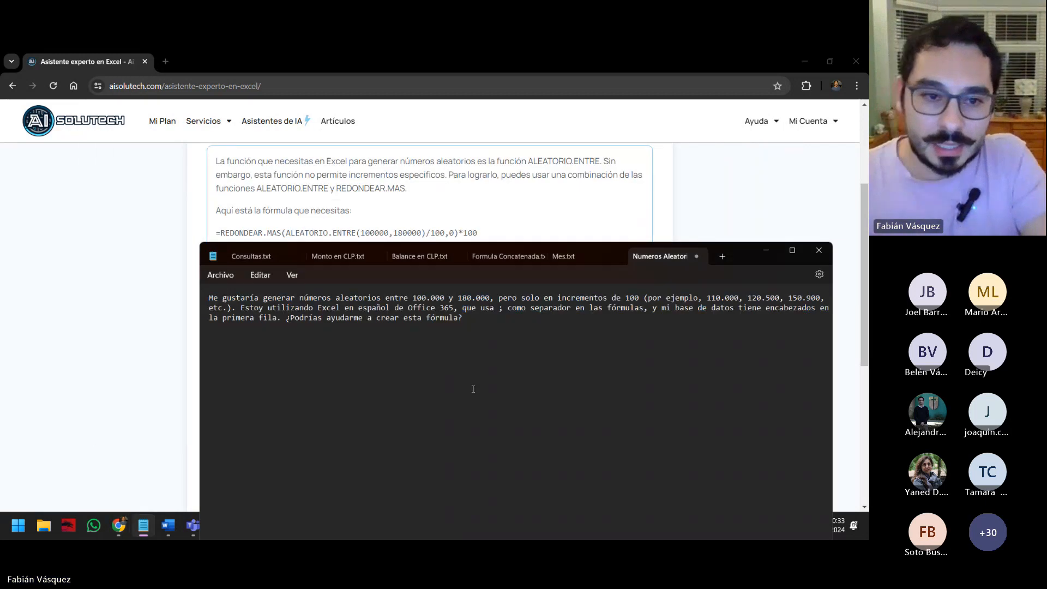
key(Return)
key(Return)
text(\)
key(Return)
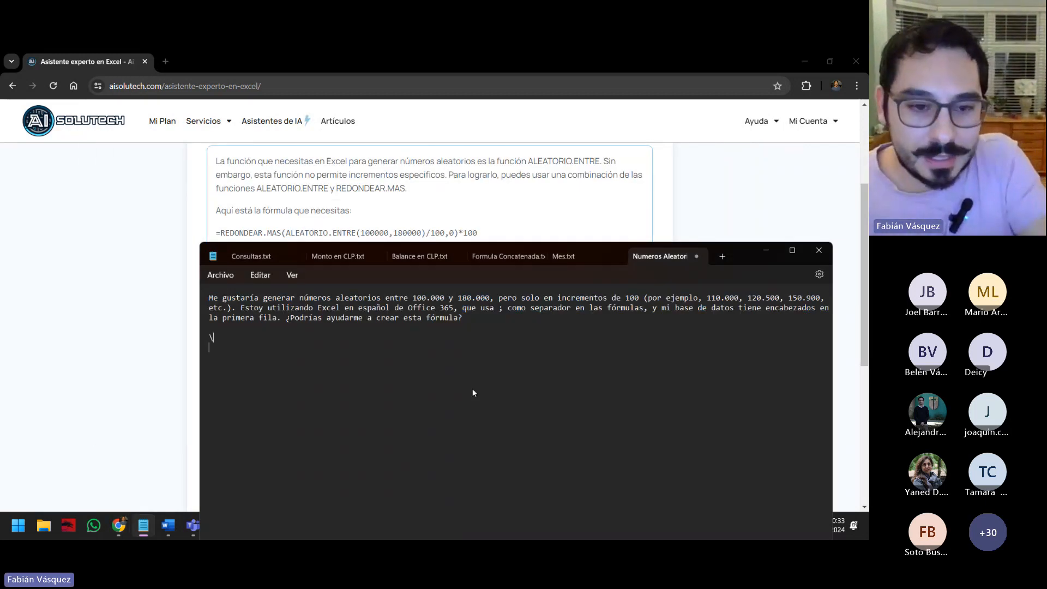
key(ctrl+v)
click(213, 339)
key(BackSpace)
click(245, 339)
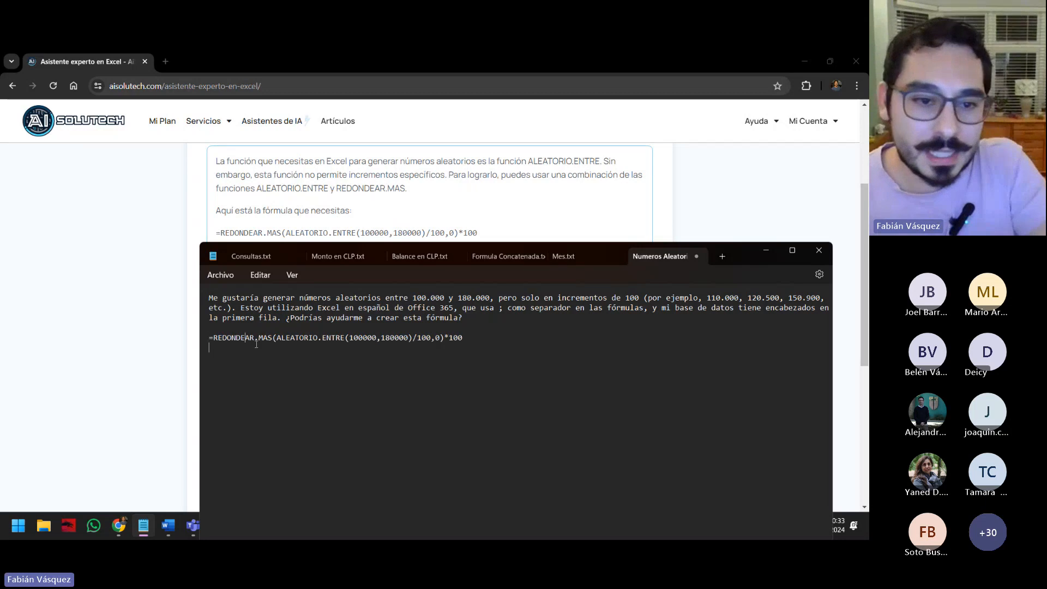
click(221, 278)
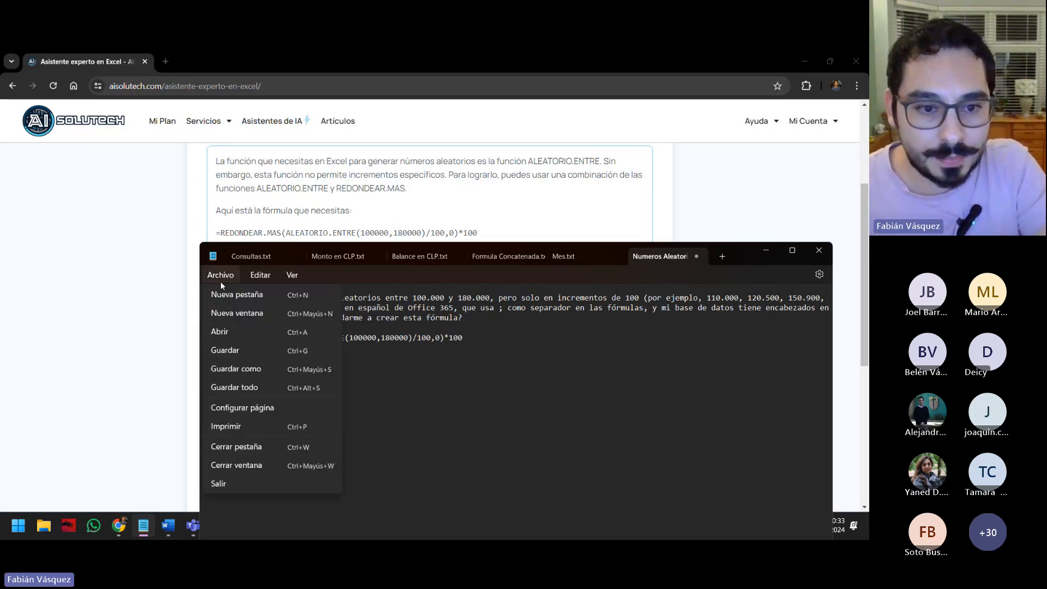
click(265, 354)
Copy the random-number formula from the note and paste it into cell L2 of the Base de Datos sheet in Excel
drag(463, 339, 209, 338)
key(ctrl+c)
click(144, 525)
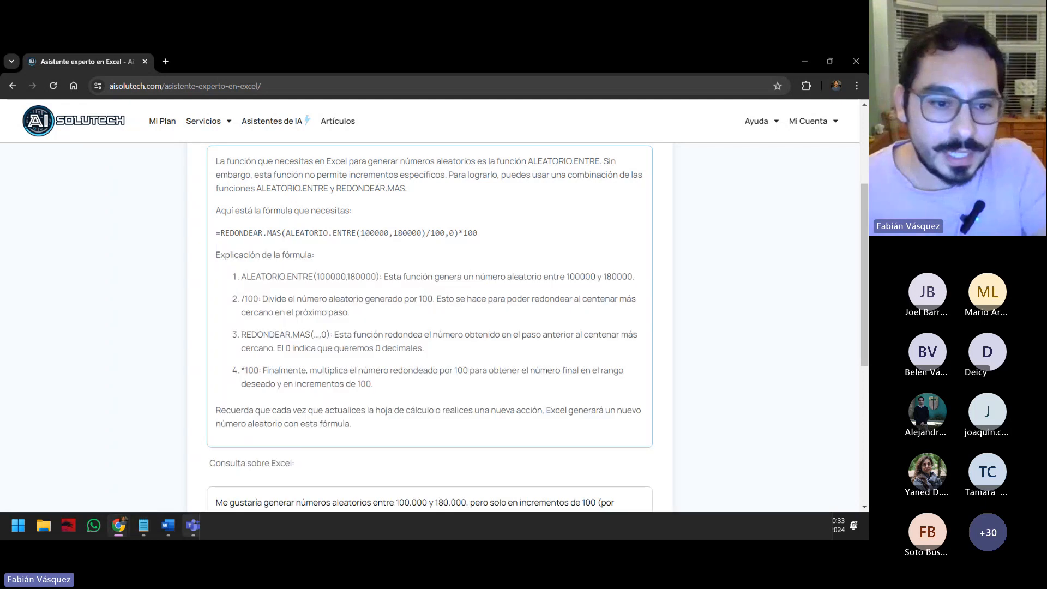
key(alt+Tab)
key(alt+Tab)
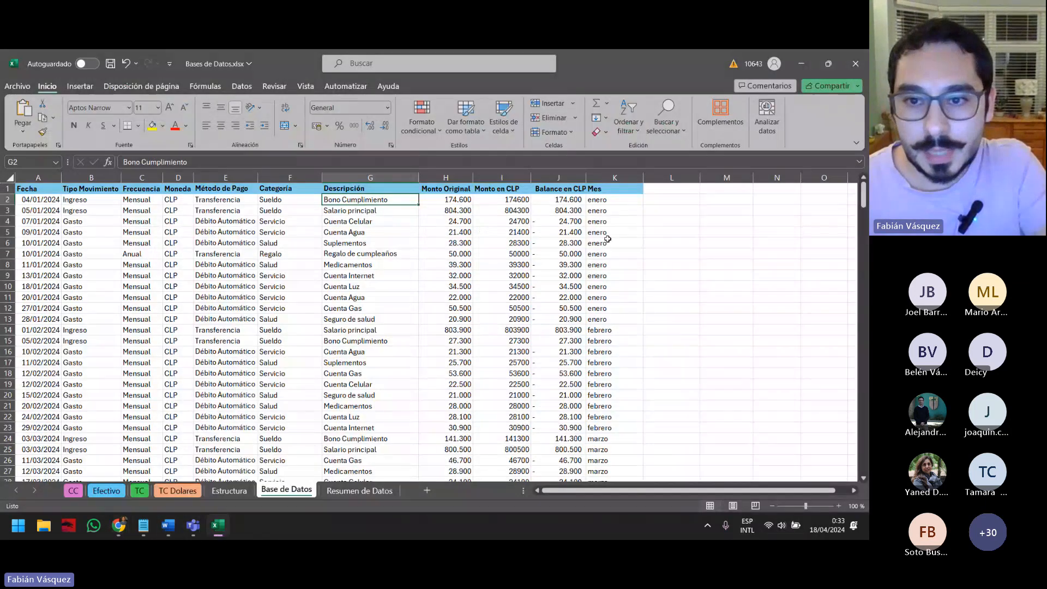
click(693, 200)
key(ctrl+v)
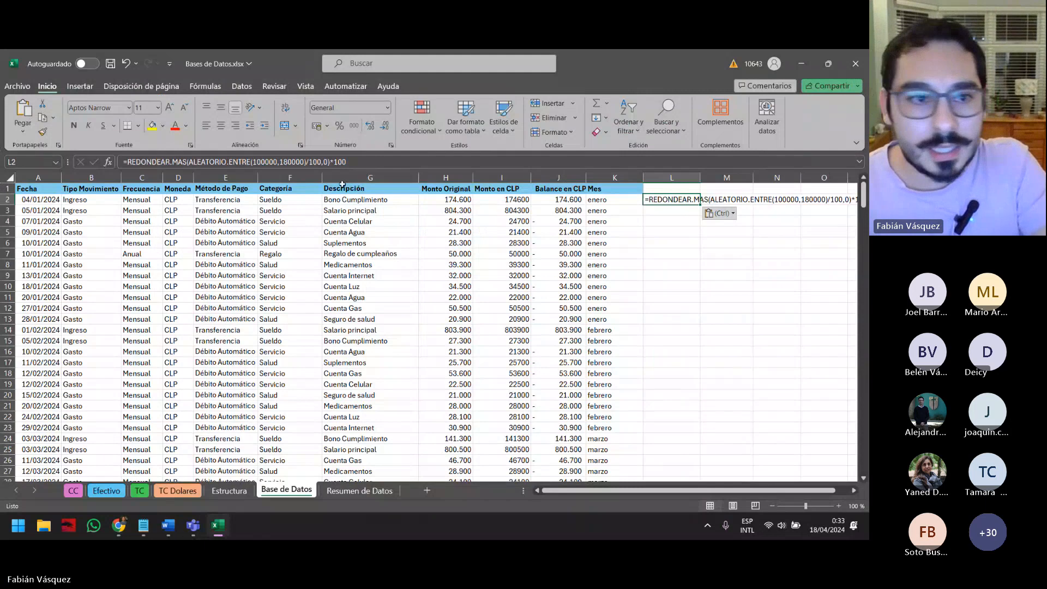
key(F2)
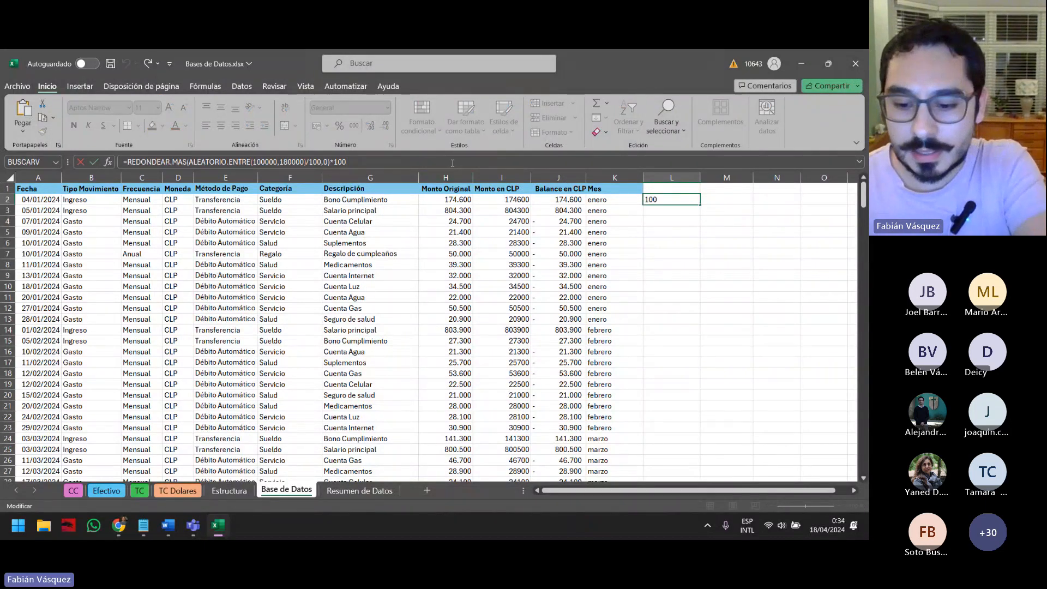
click(425, 338)
click(438, 317)
click(657, 289)
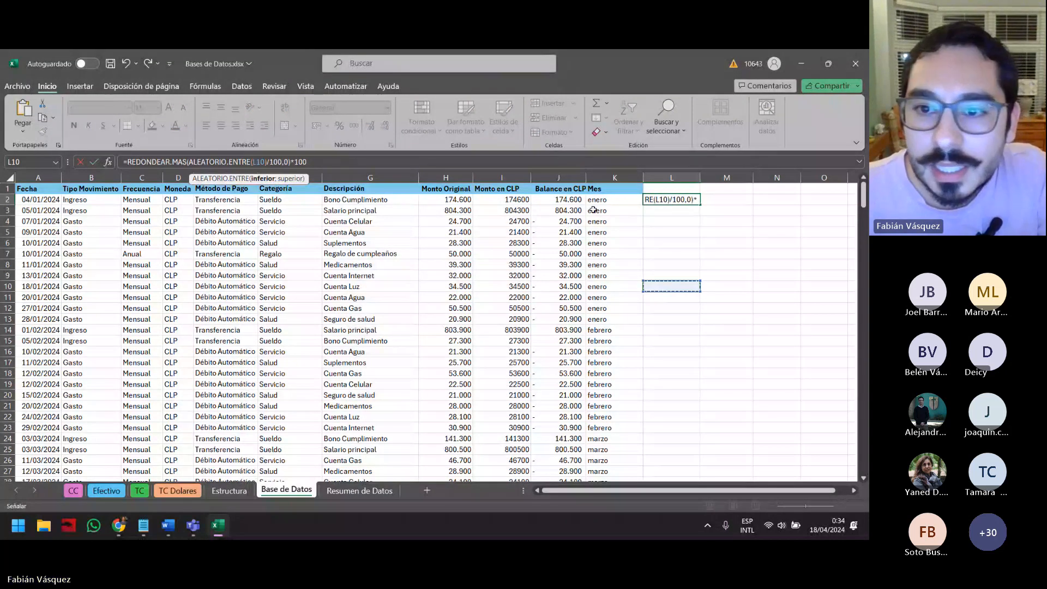
key(Escape)
Paste the formula into L2 again and replace its commas with semicolons: =REDONDEAR.MAS(ALEATORIO.ENTRE(100000;180000)/100;0)*100
key(ctrl+v)
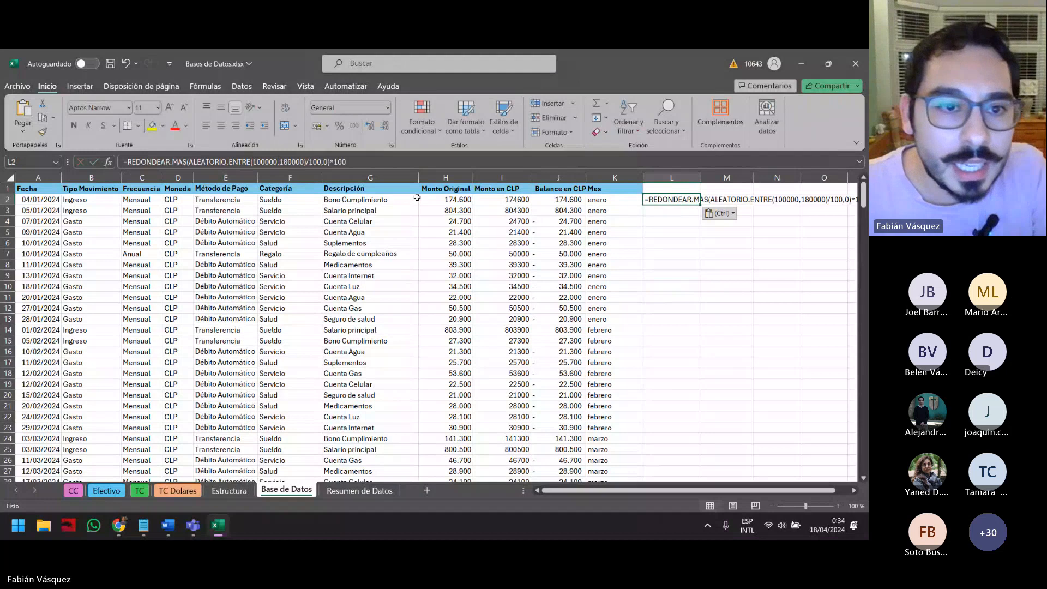
click(398, 165)
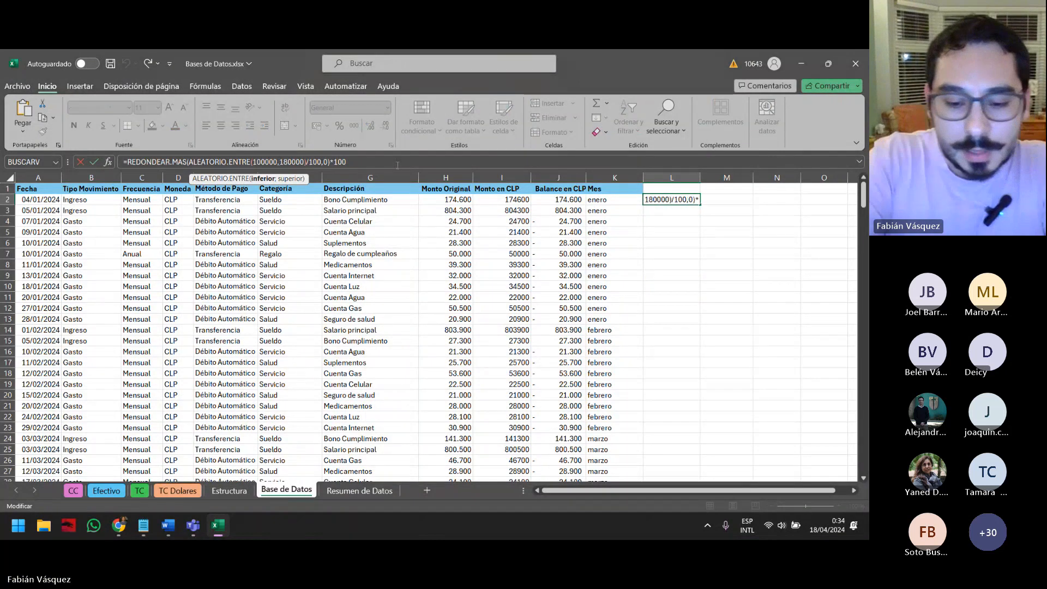
key(BackSpace)
text(:)
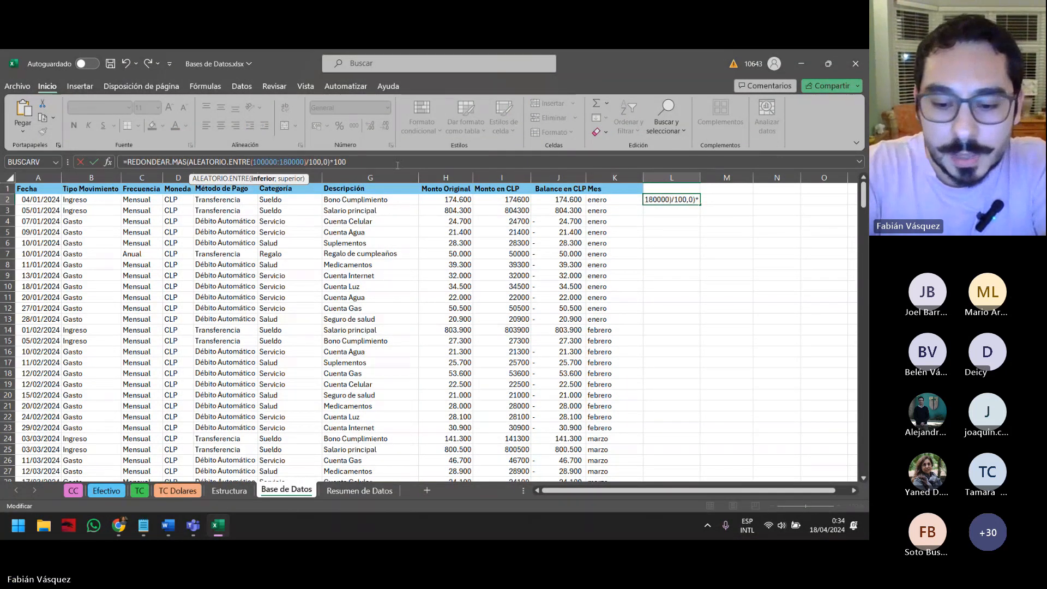
key(BackSpace)
text(;)
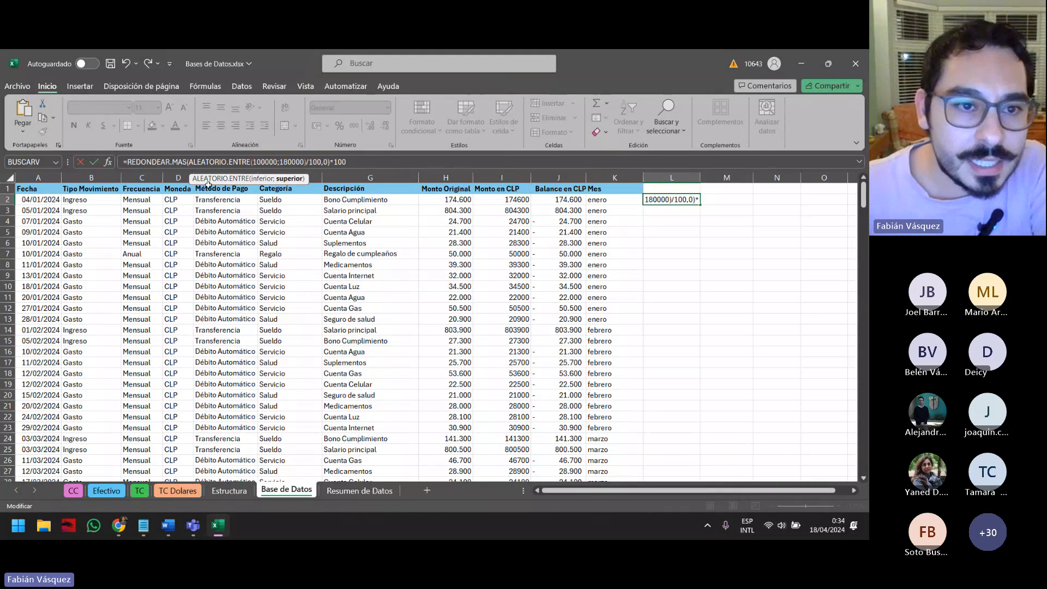
click(325, 164)
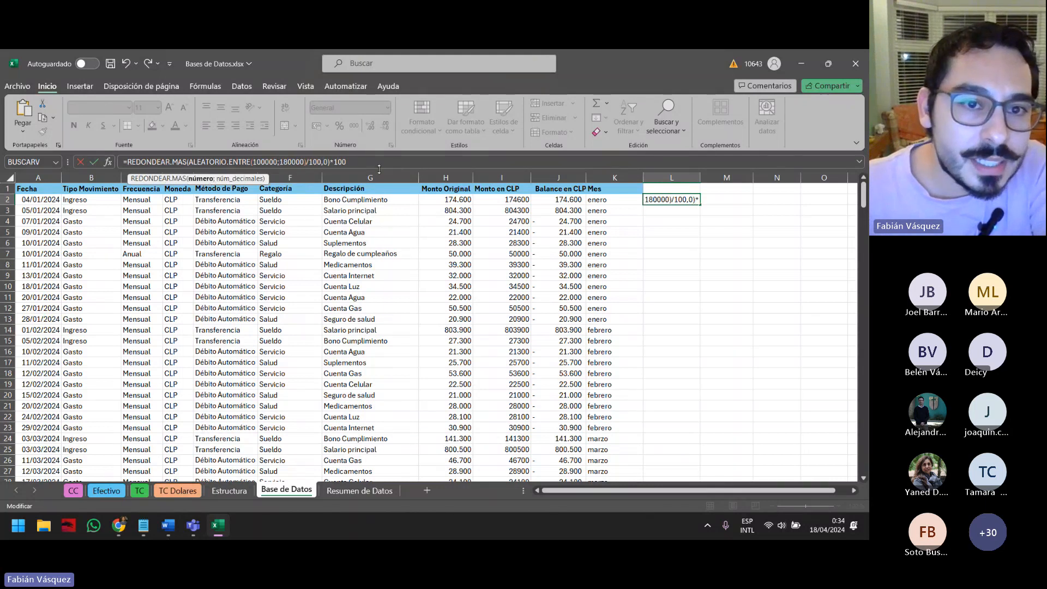
key(BackSpace)
text(;)
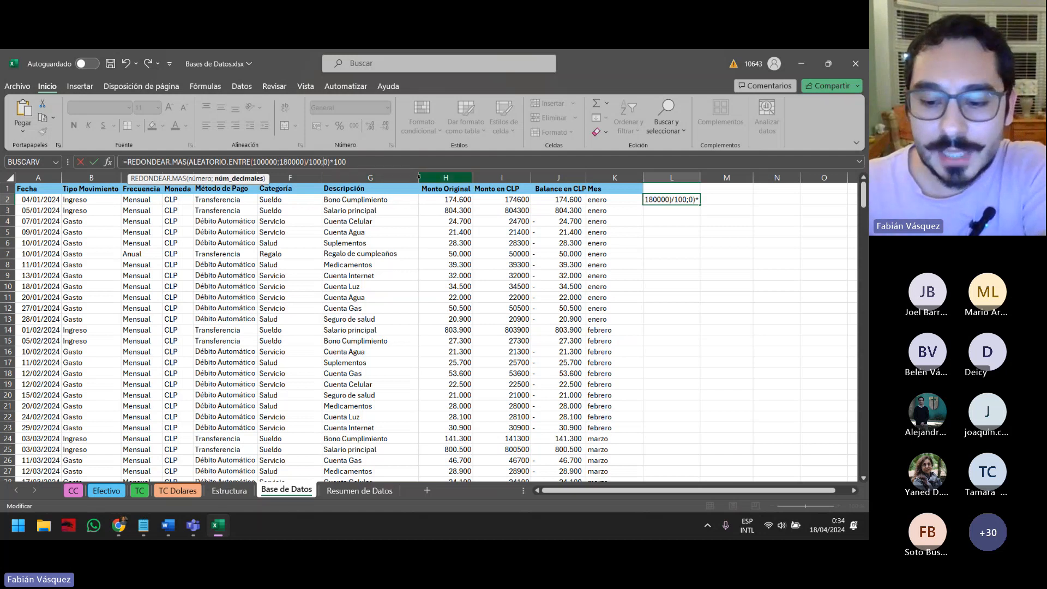
key(Return)
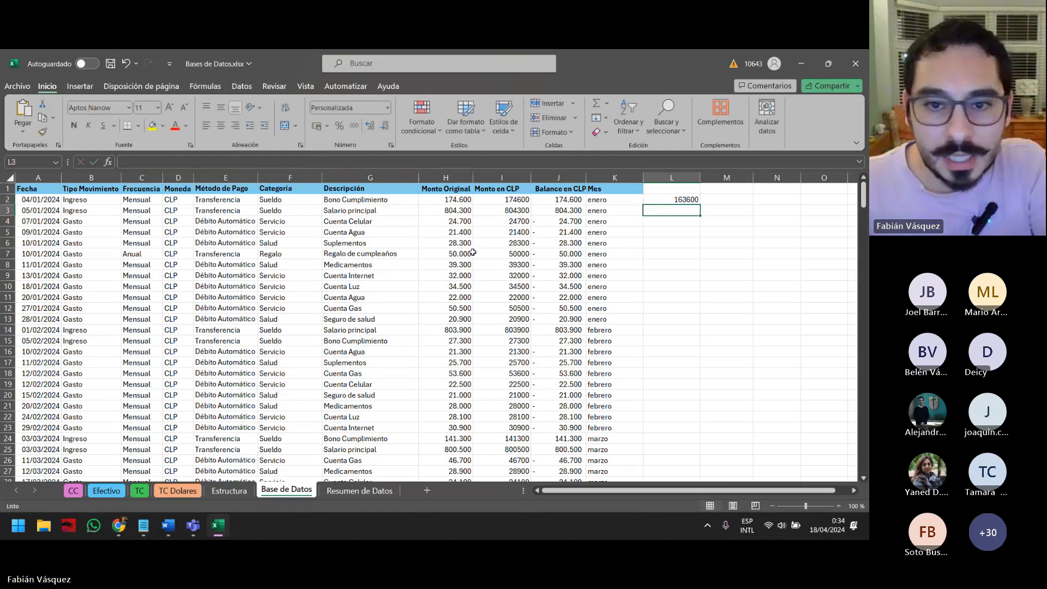
Check the separator wording in the Notepad prompt against the separators in the L2 formula in Excel, keeping the formula as entered
key(alt+Tab)
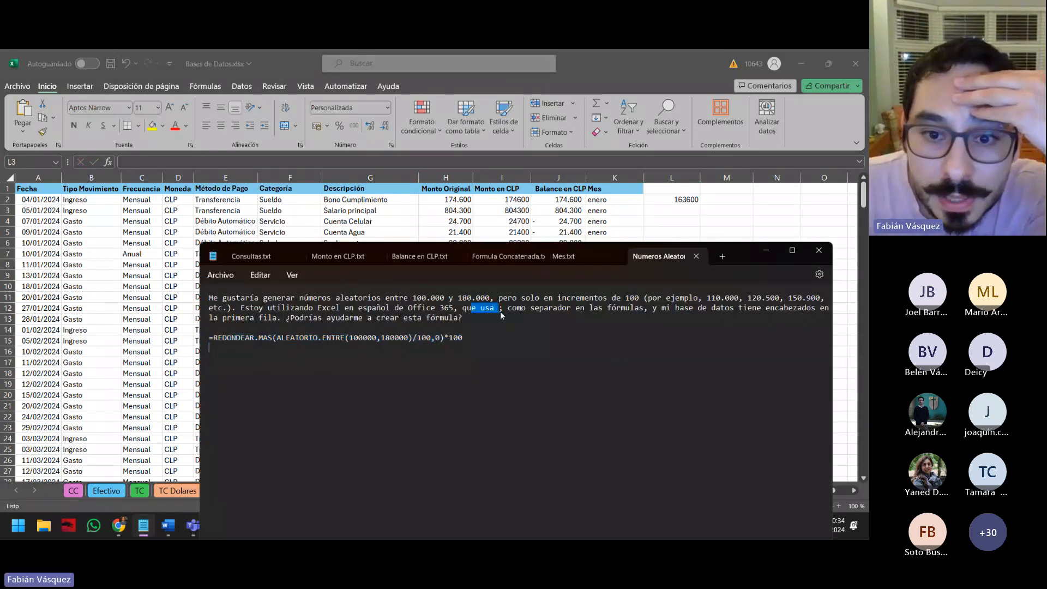
click(758, 250)
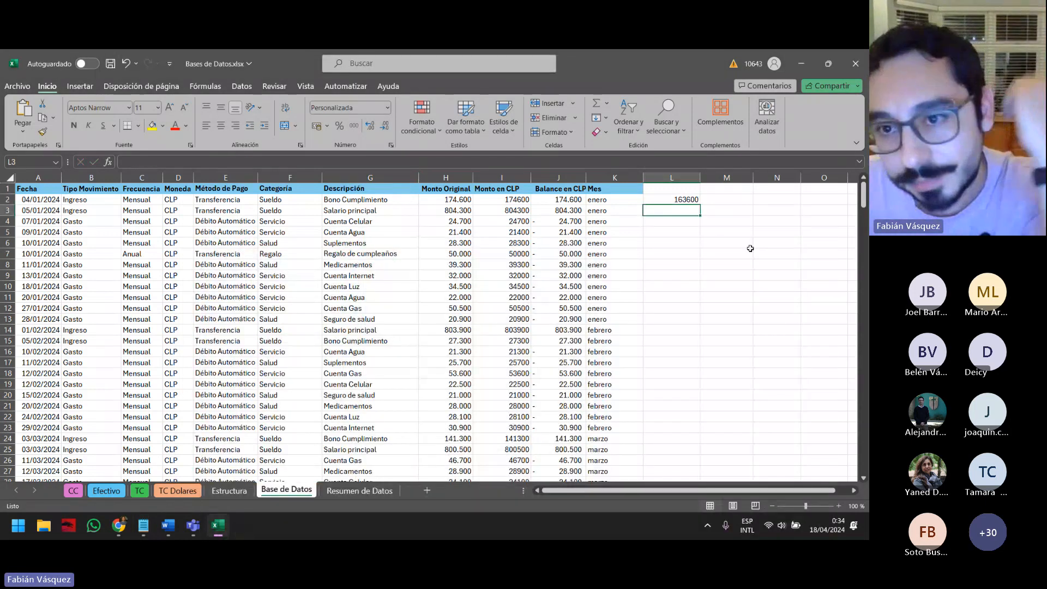
click(672, 200)
click(516, 161)
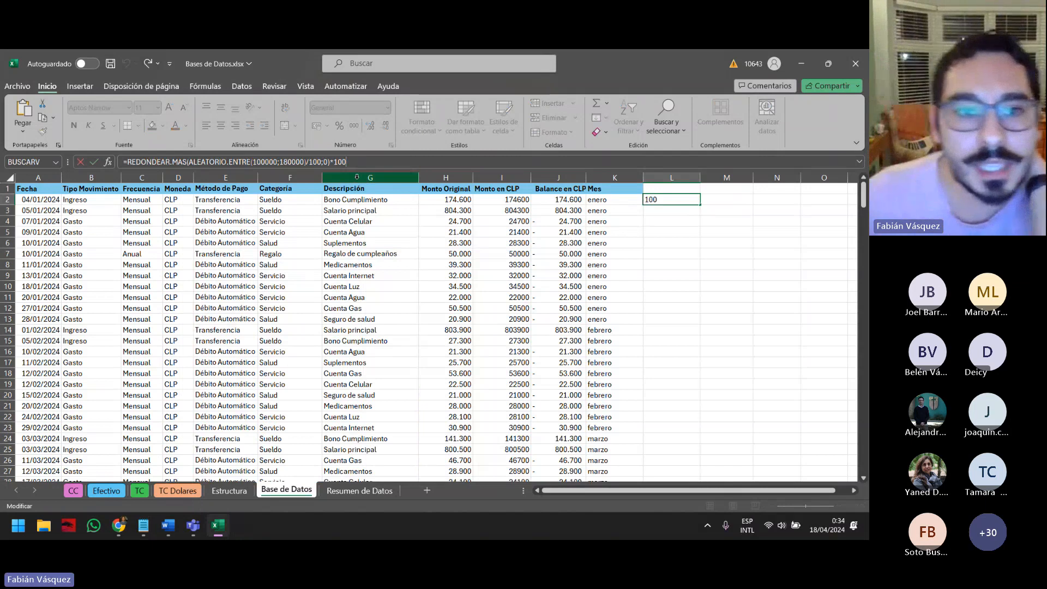
click(321, 161)
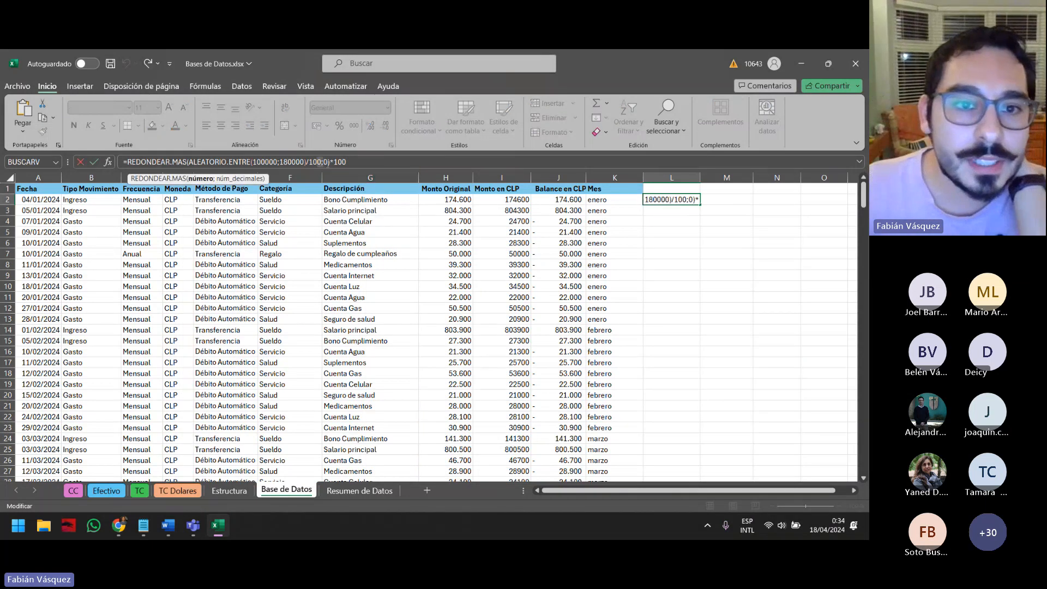
click(393, 161)
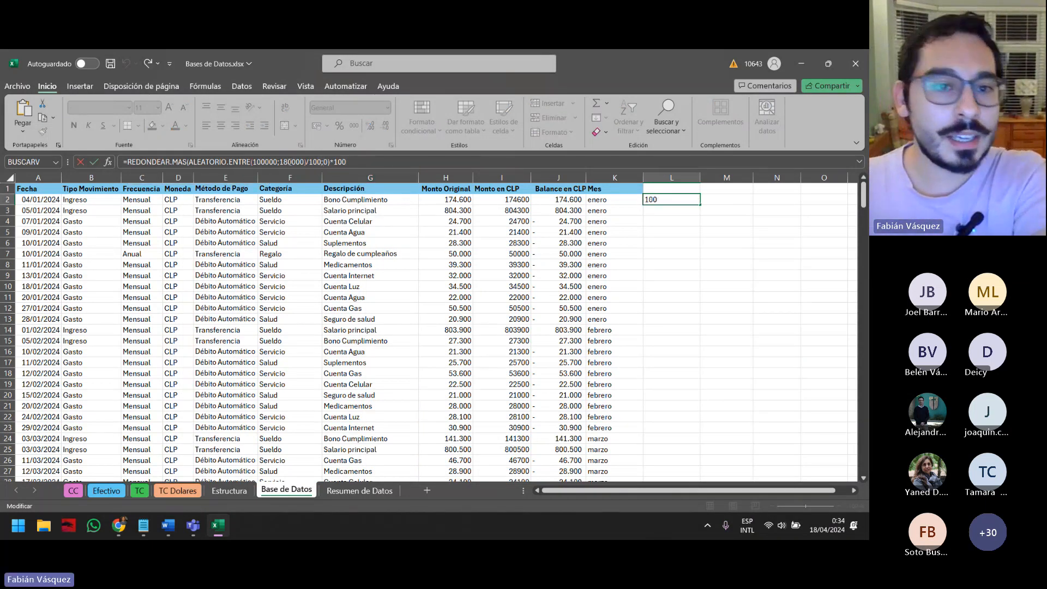
click(278, 161)
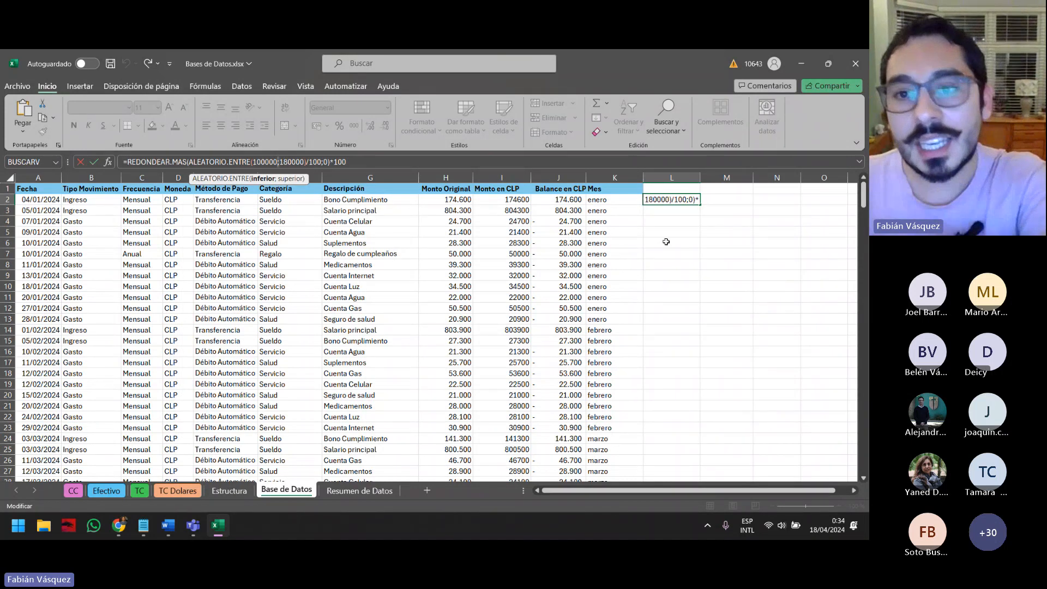
key(ctrl+Return)
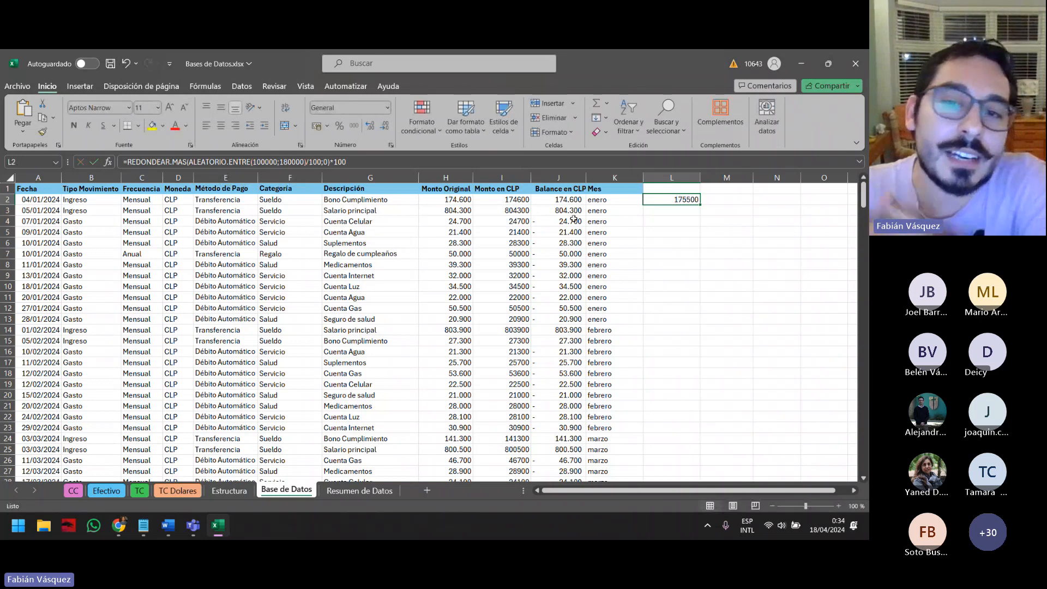
Fill the random-number formula from L2 down column L for all data rows
double_click(700, 205)
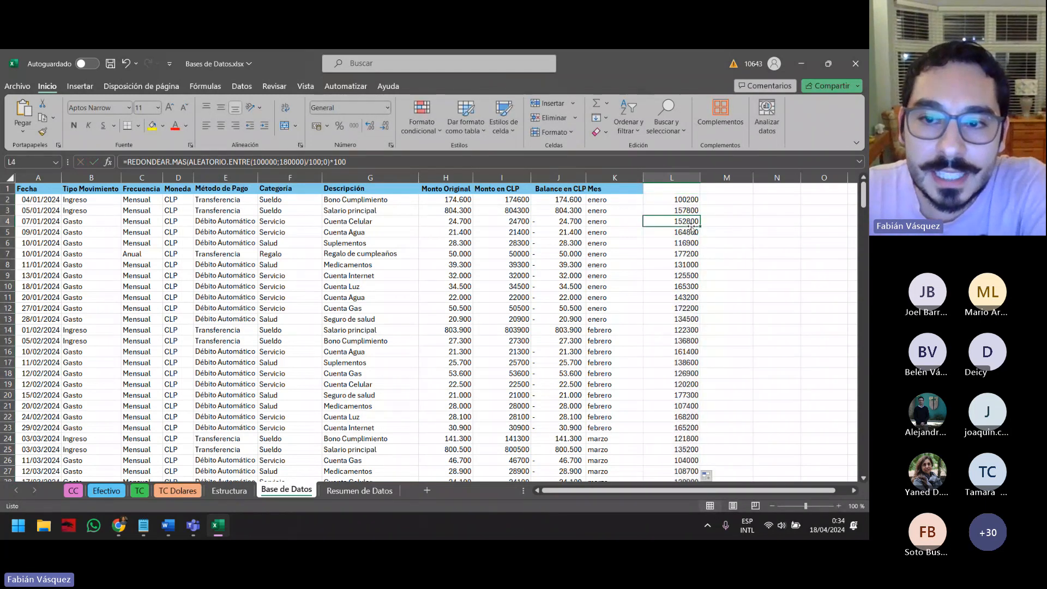
click(675, 175)
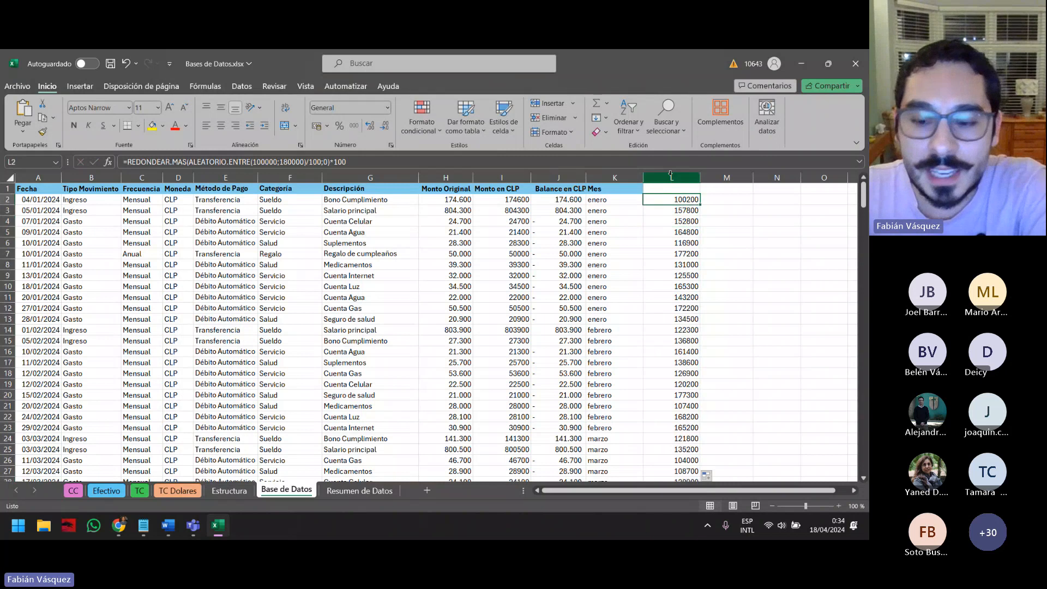
double_click(700, 206)
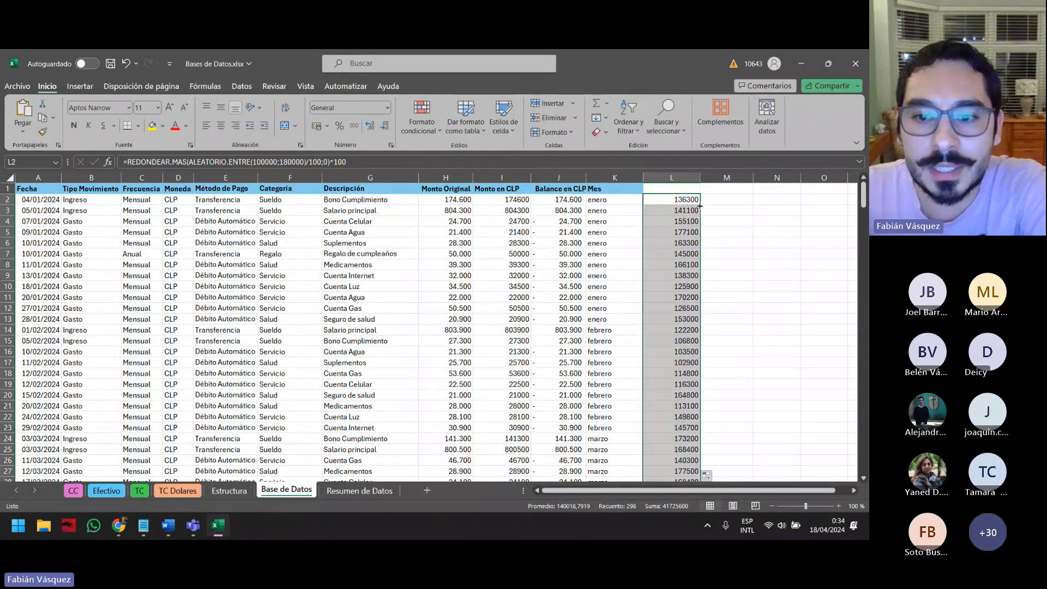
click(699, 207)
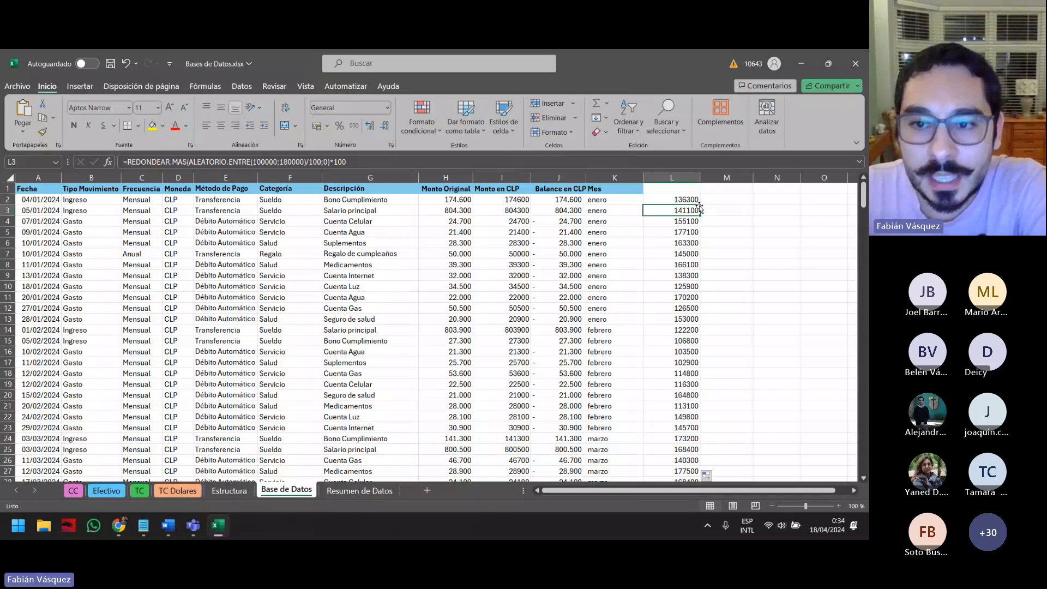
click(689, 327)
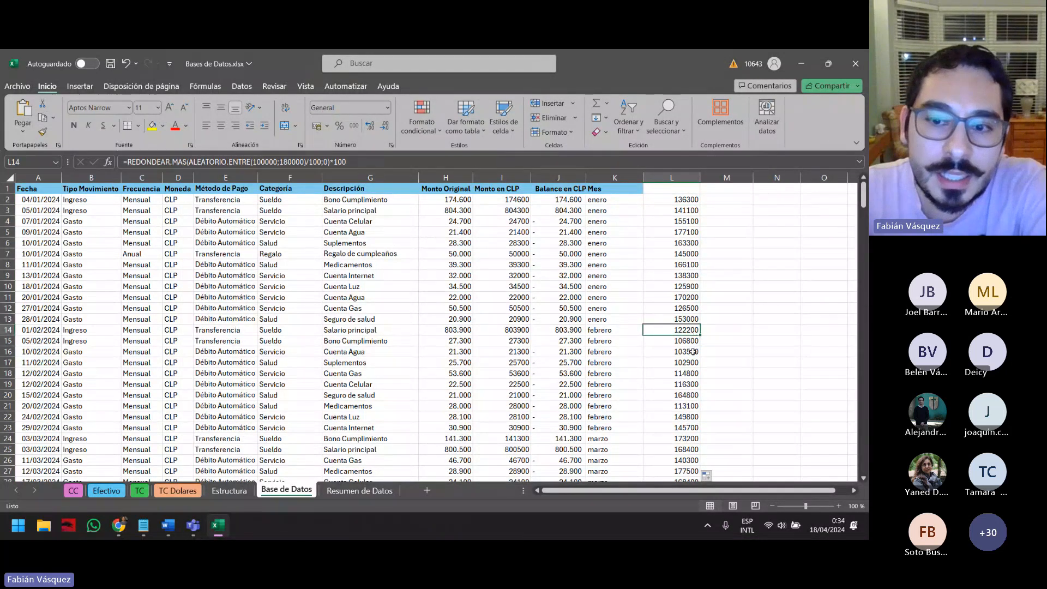
Refill column L from L2 several times to regenerate the random numbers, and select the whole column
click(698, 201)
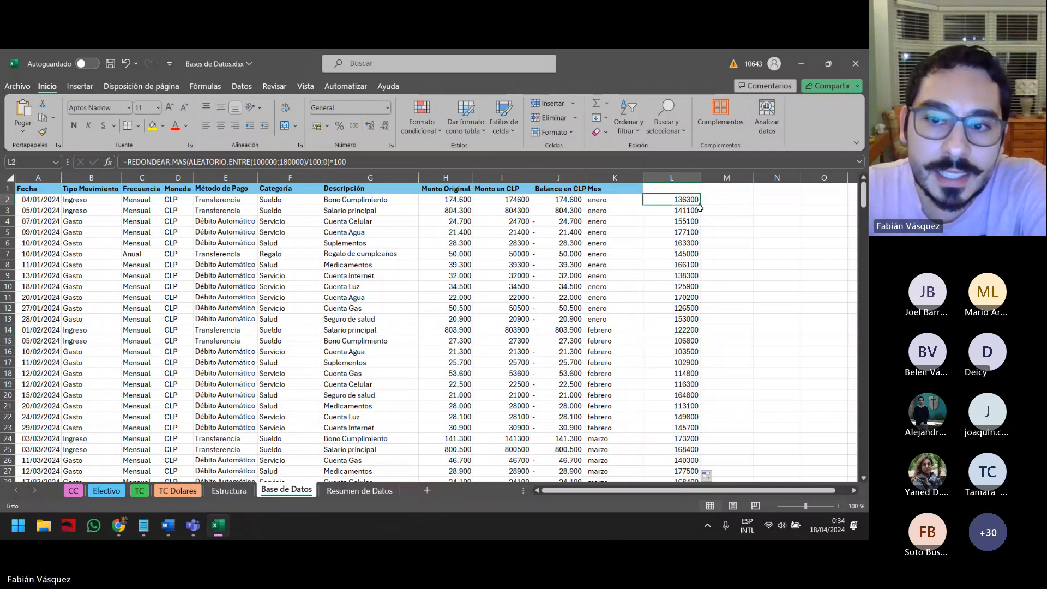
double_click(700, 202)
click(699, 203)
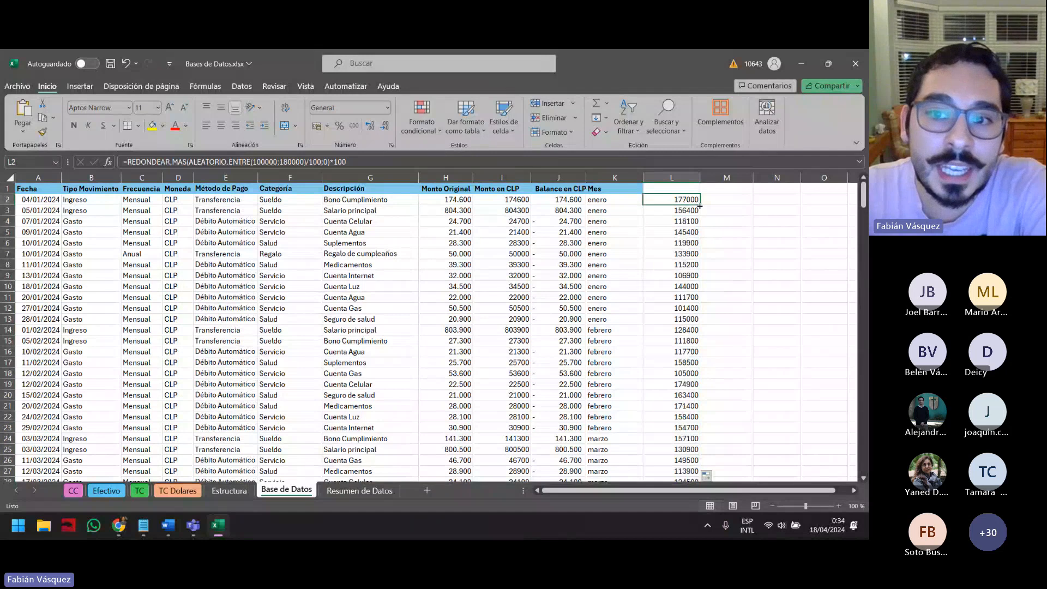
double_click(699, 206)
click(699, 205)
double_click(699, 206)
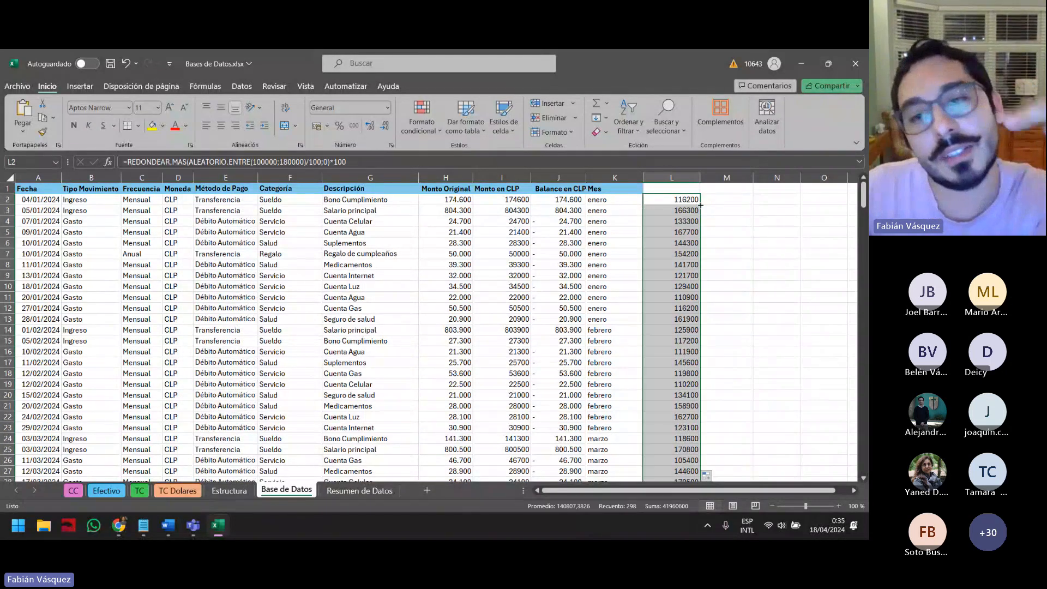
click(700, 205)
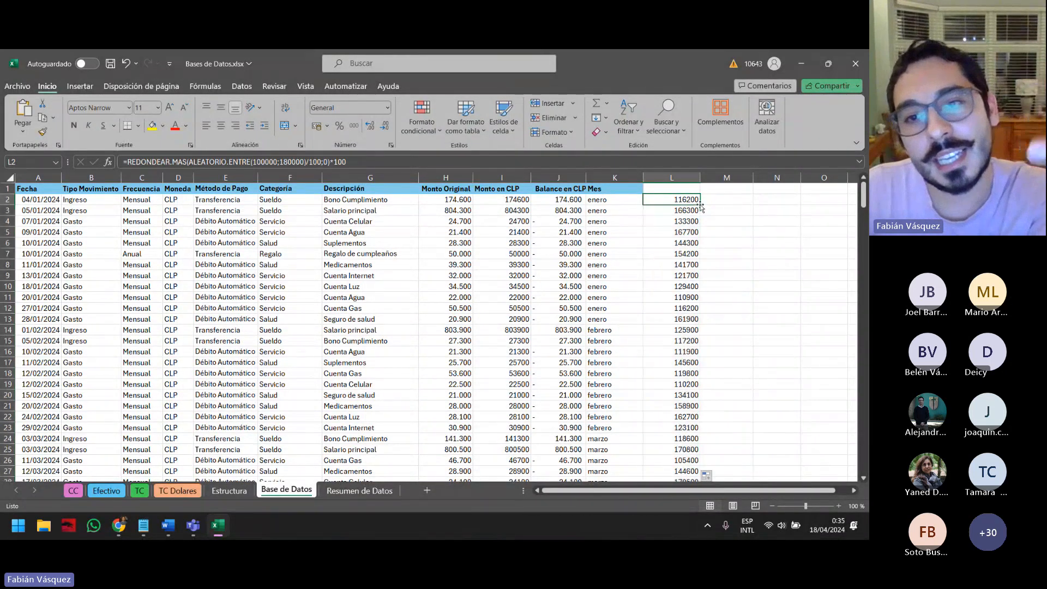
double_click(700, 206)
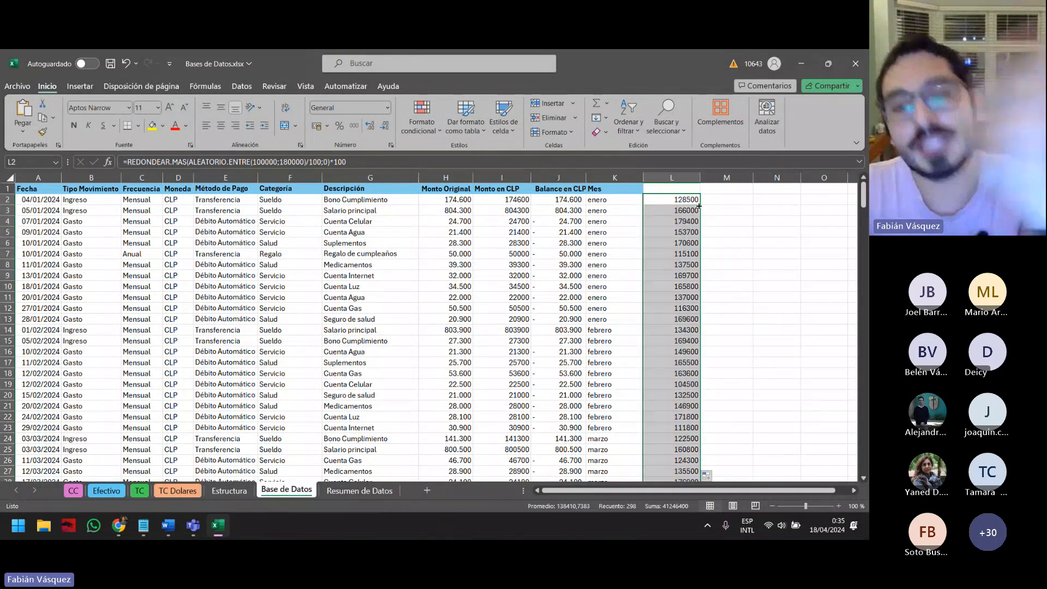
click(666, 173)
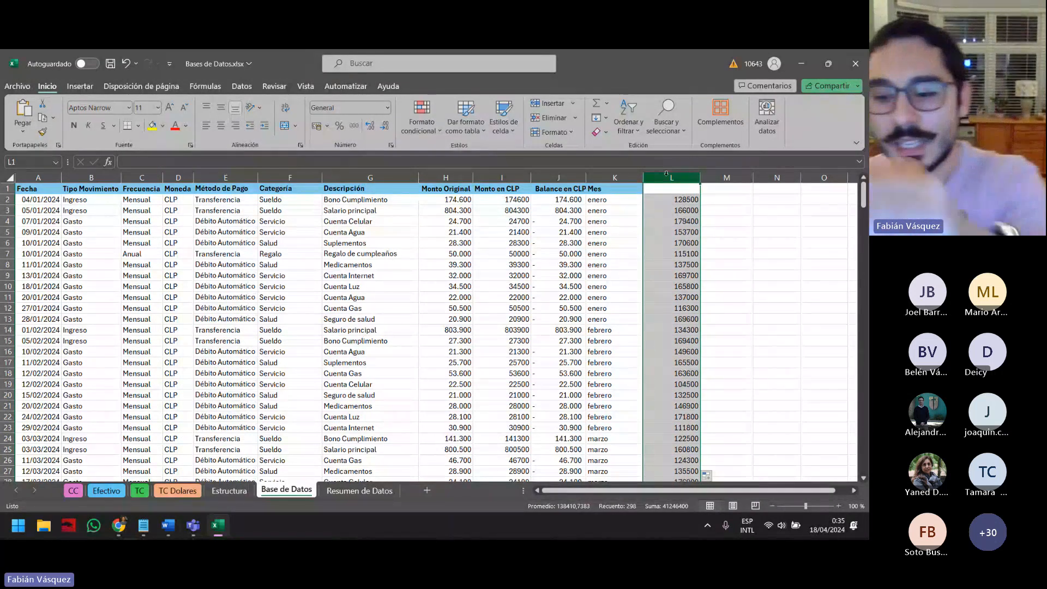
Clear the random numbers from column L of Base de Datos and save the workbook
key(Delete)
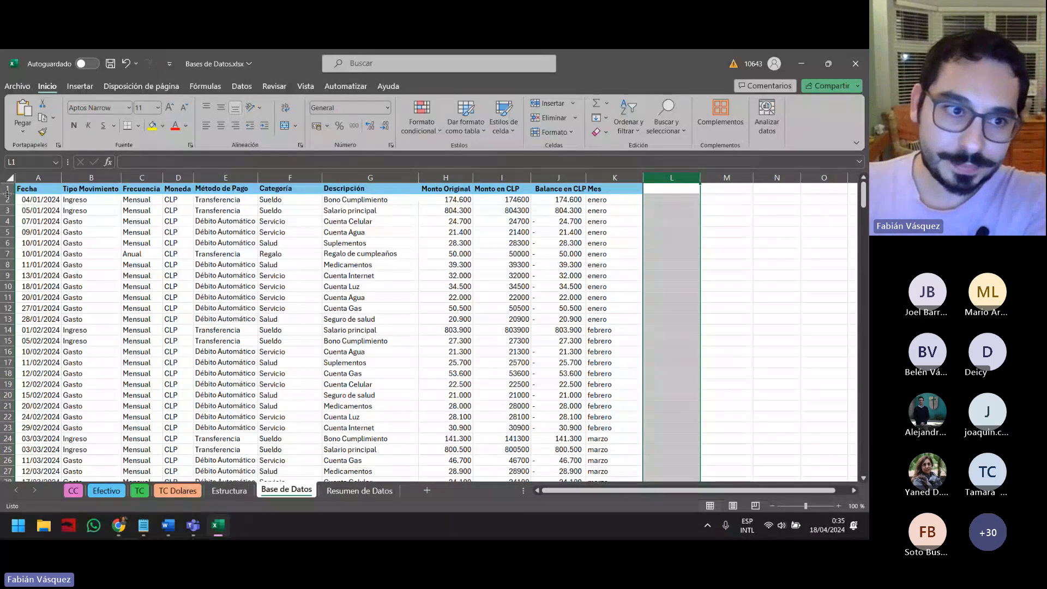
key(ctrl+Home)
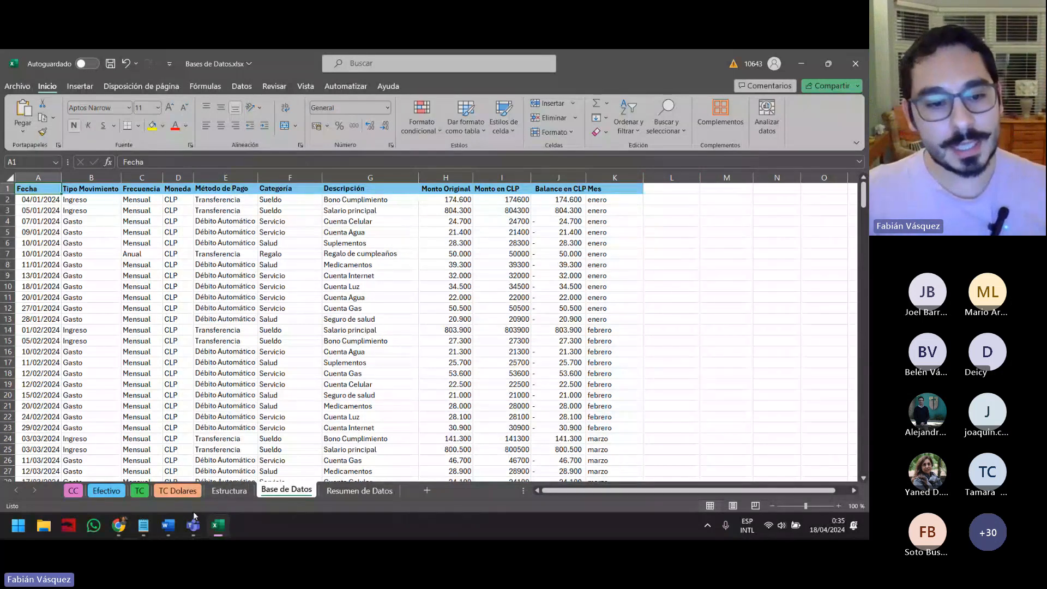
mouse_move(176, 522)
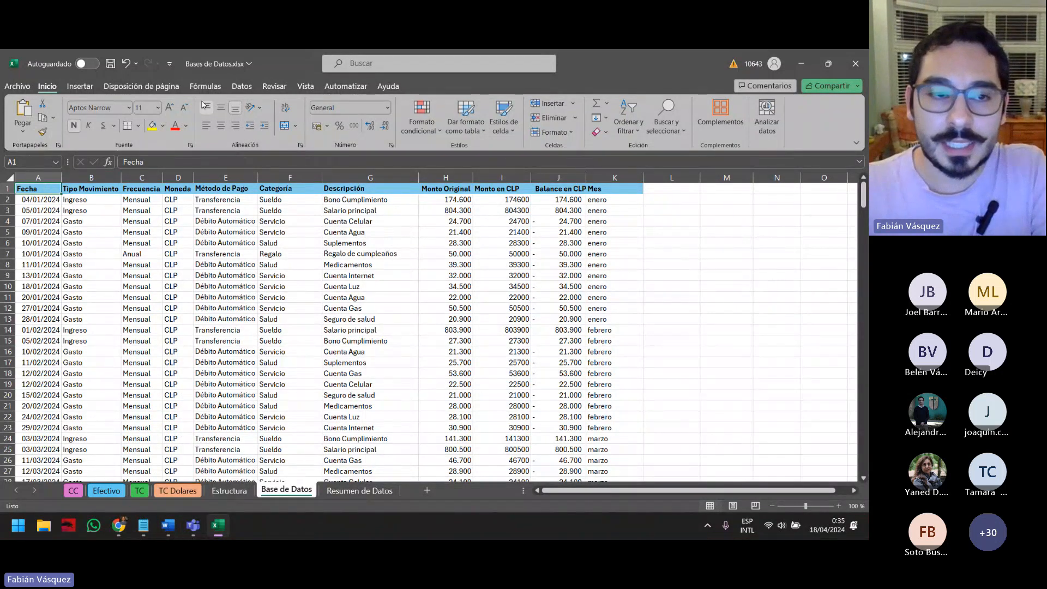
click(114, 69)
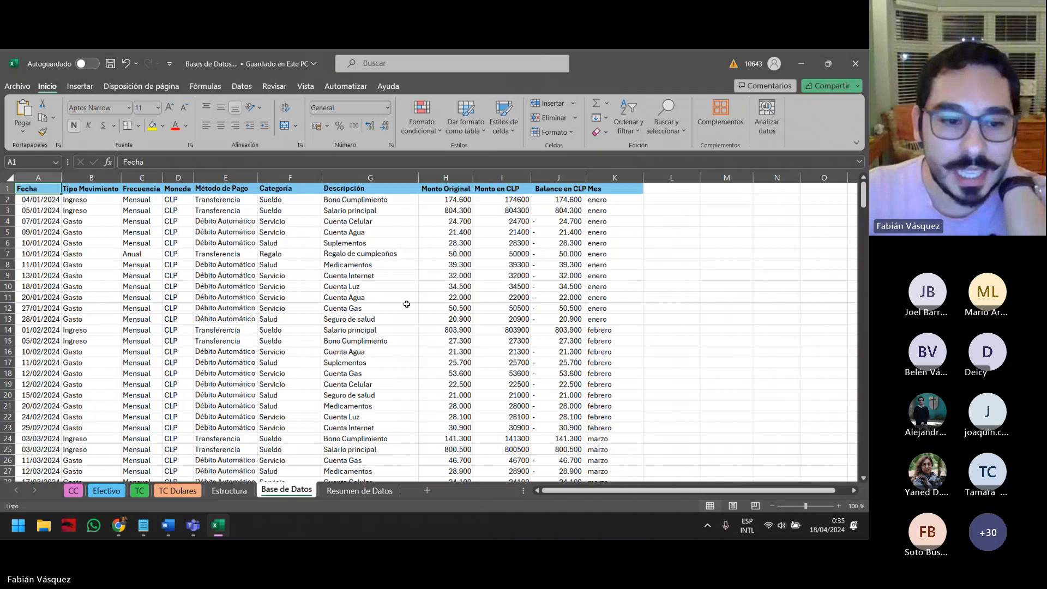
mouse_move(197, 532)
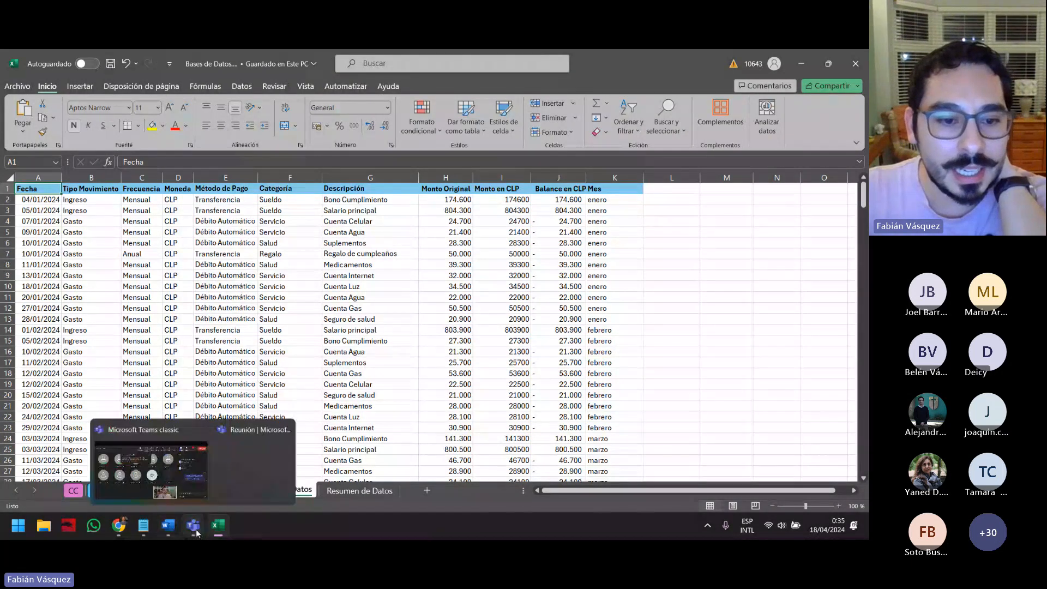
Move the Mes column from K to column B, between Fecha and Tipo Movimiento
click(50, 179)
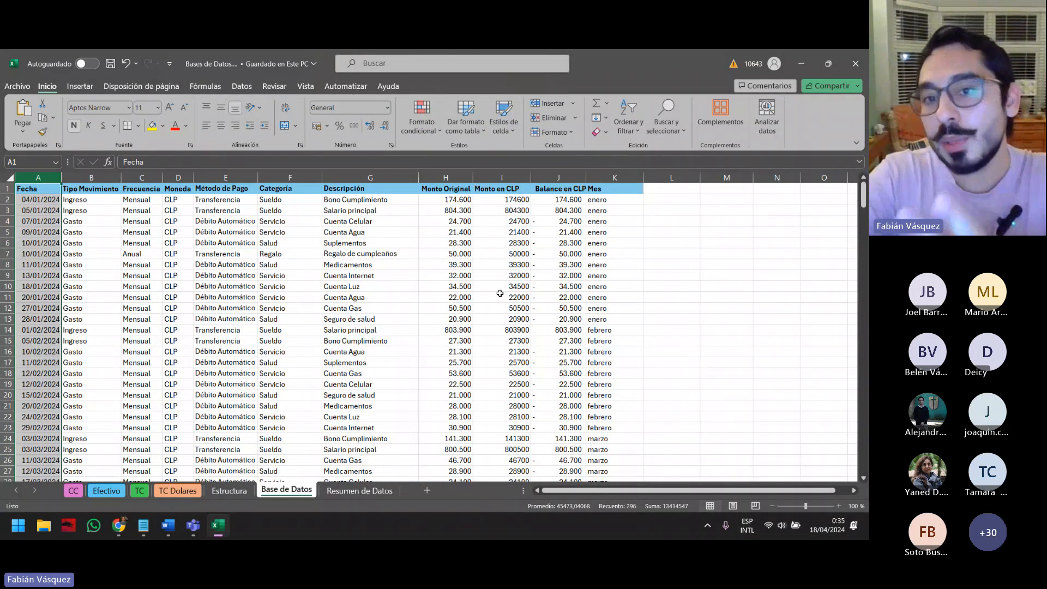
click(517, 173)
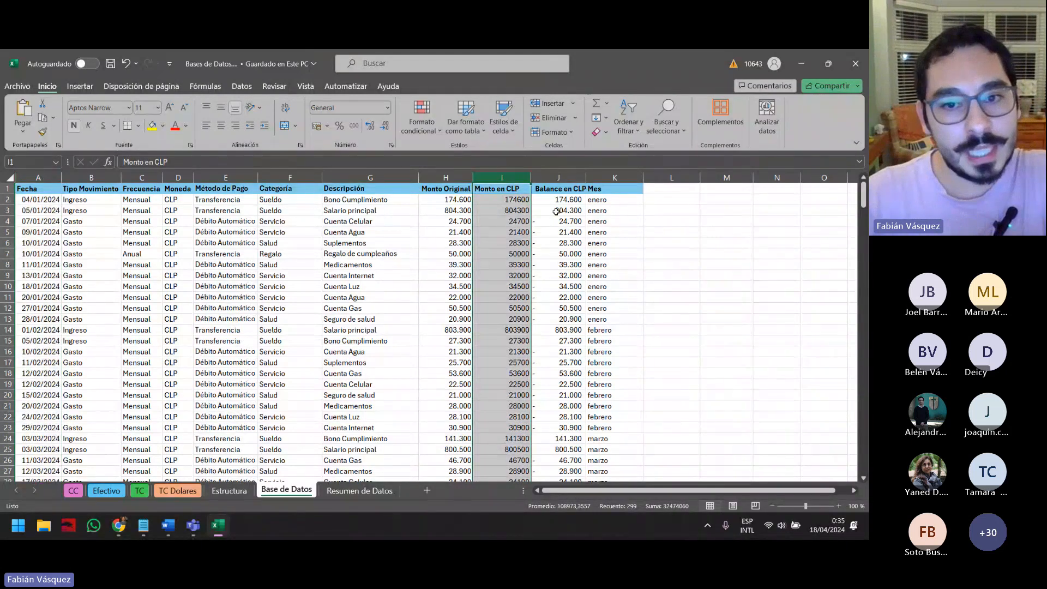
click(561, 174)
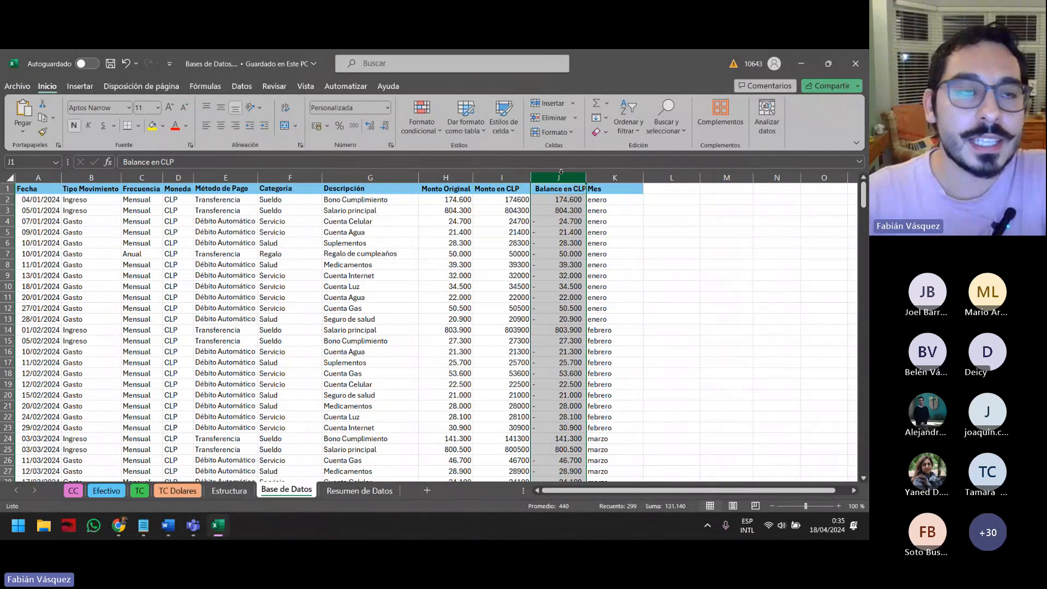
click(615, 174)
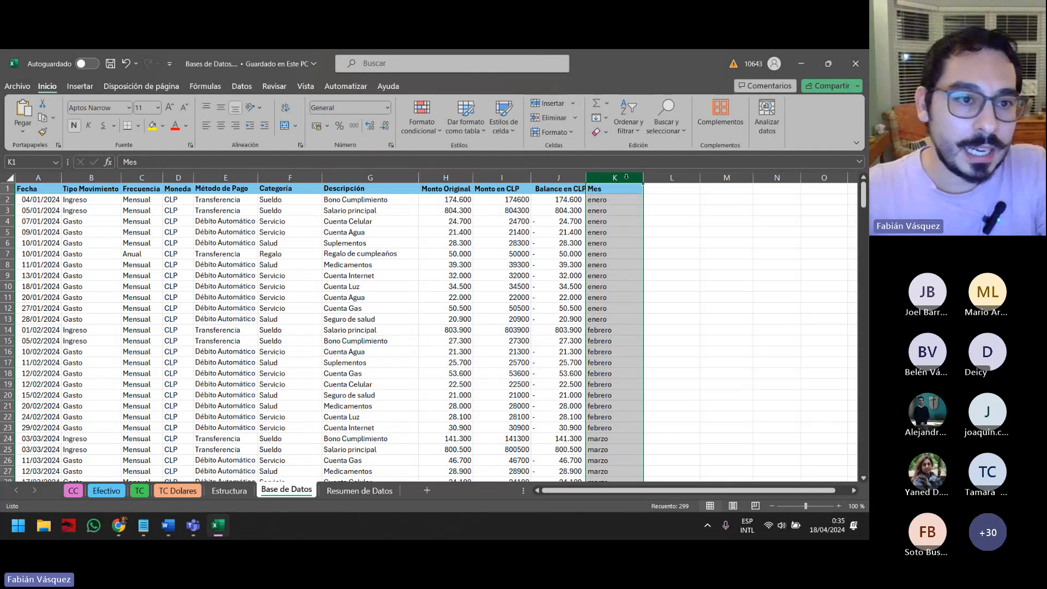
key(ctrl+x)
right_click(104, 178)
click(173, 301)
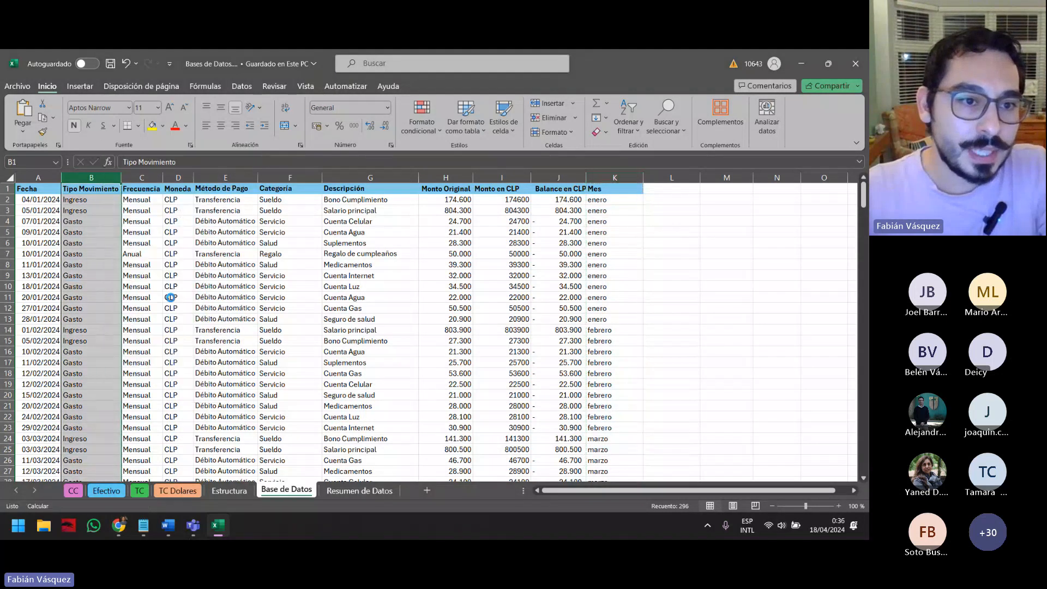
click(51, 188)
click(87, 190)
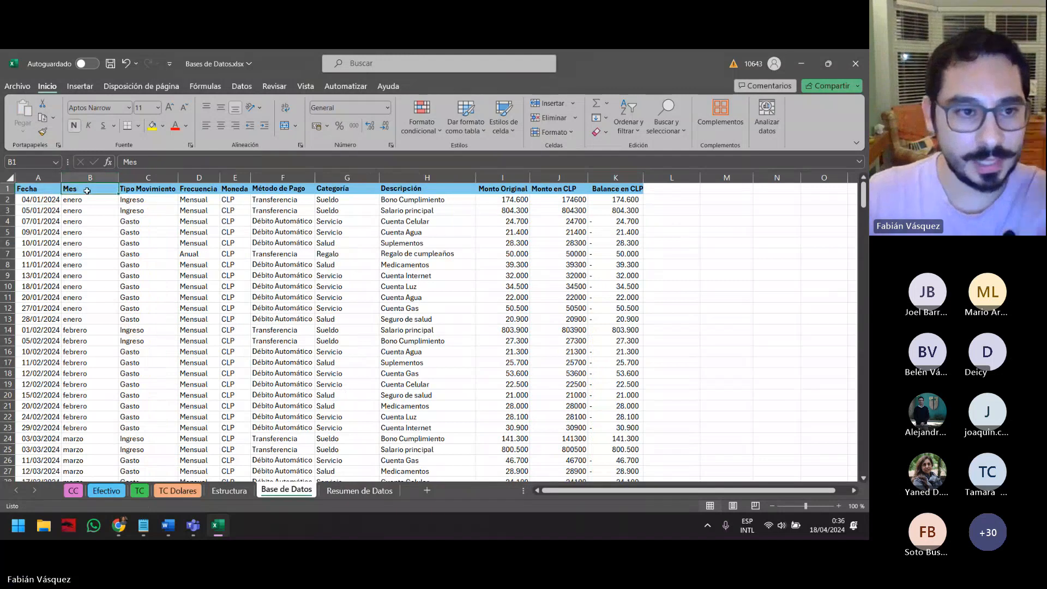
Format the Monto en CLP and Balance en CLP columns with thousands separators and no decimals
click(521, 189)
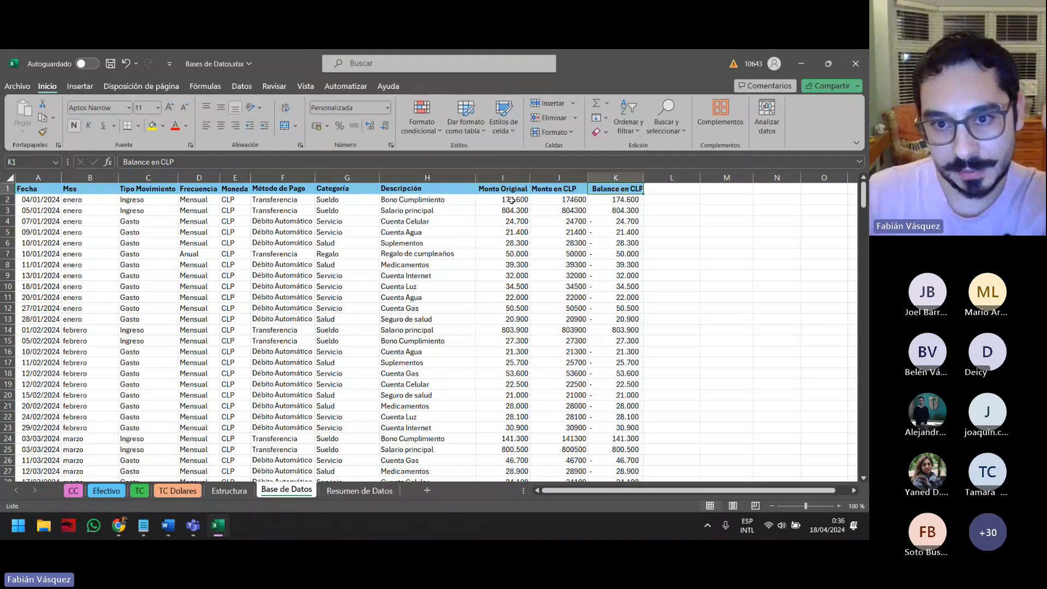
drag(544, 174, 615, 177)
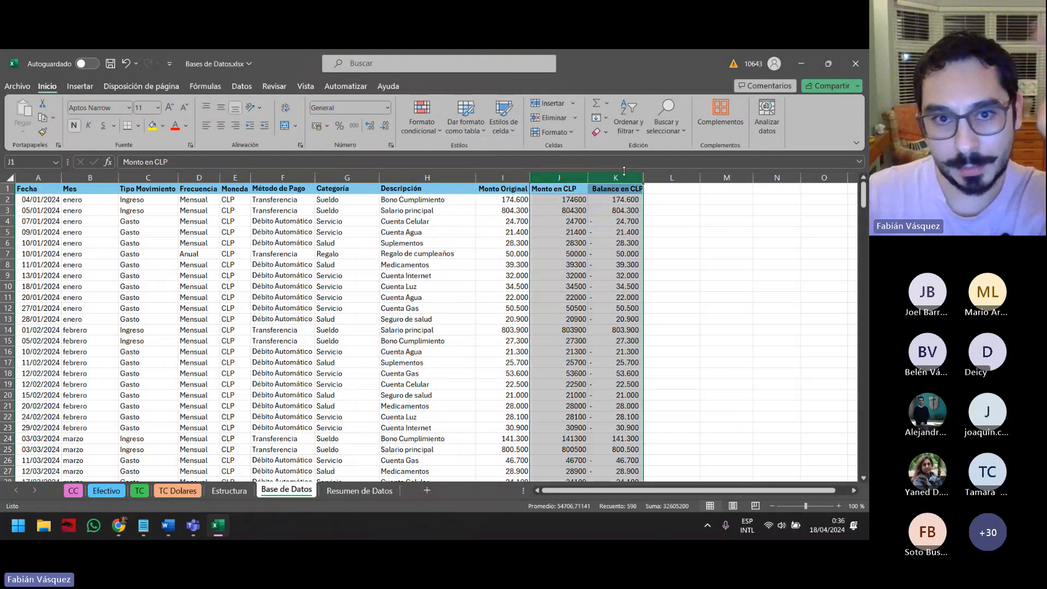
click(354, 126)
double_click(385, 126)
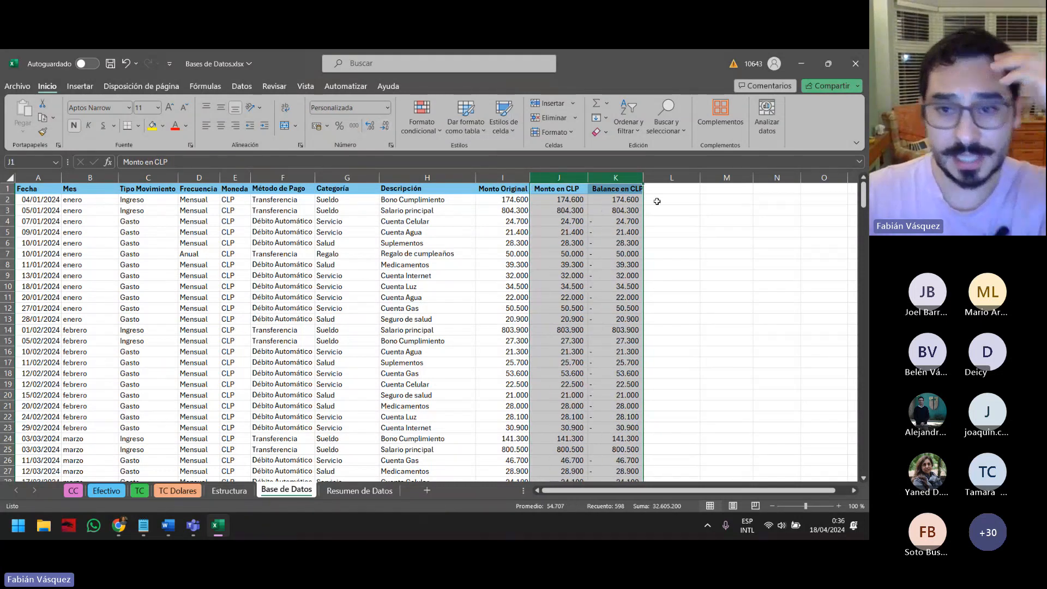
Autofit the width of the Balance en CLP column and save the workbook
click(624, 190)
double_click(644, 179)
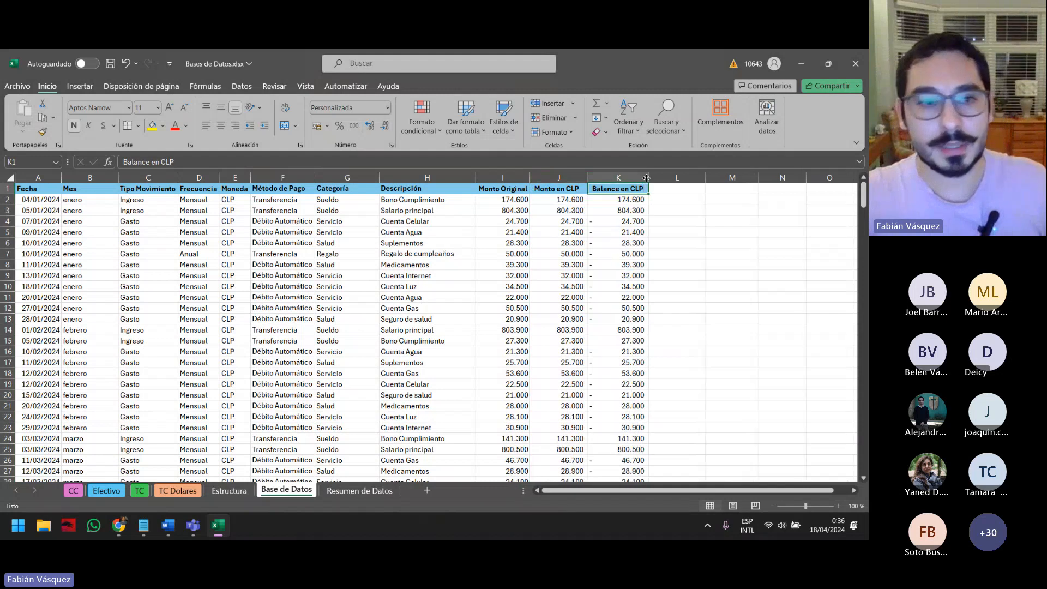
click(110, 64)
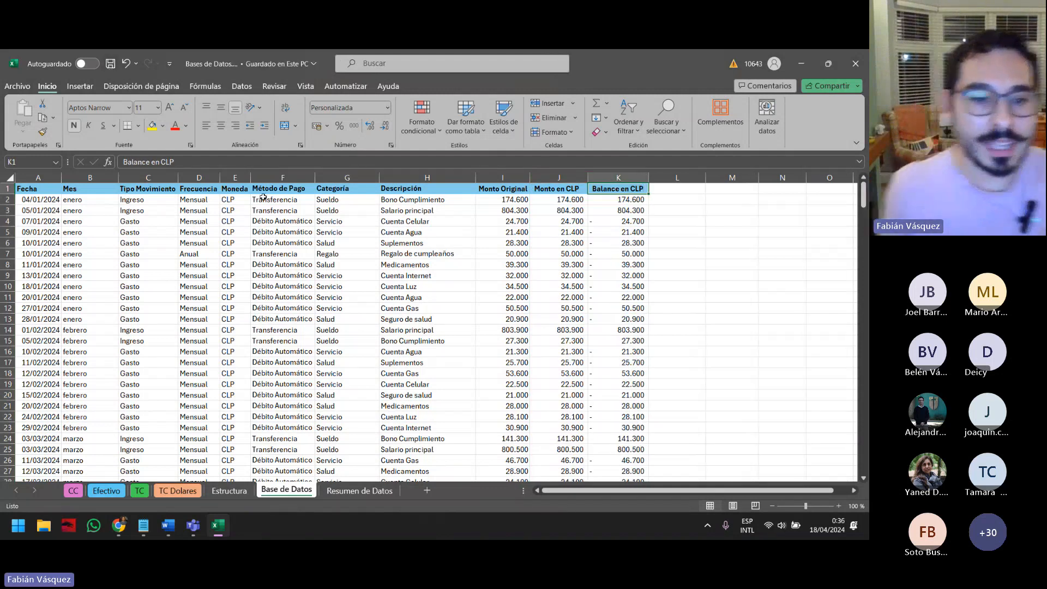
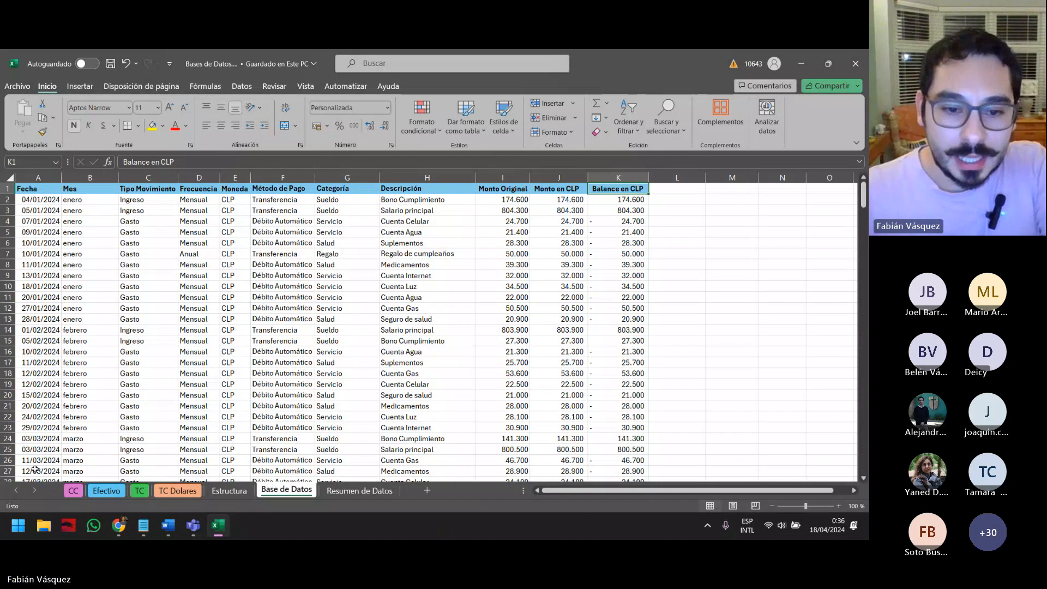
Reorder the sheets so that Base de Datos comes after Resumen de Datos, keeping Base de Datos active
drag(287, 489, 368, 489)
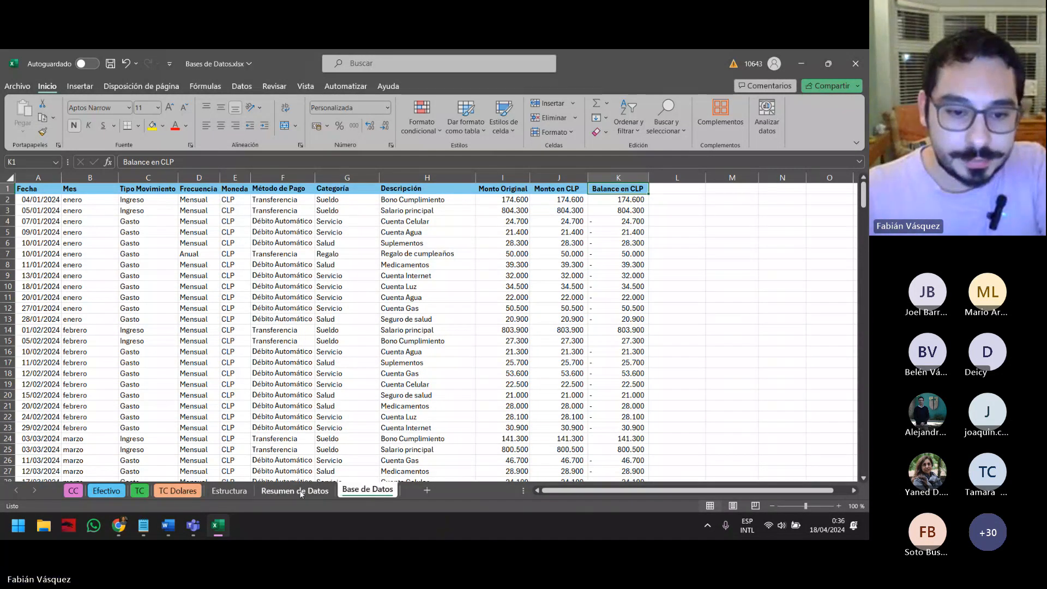
click(294, 490)
click(367, 489)
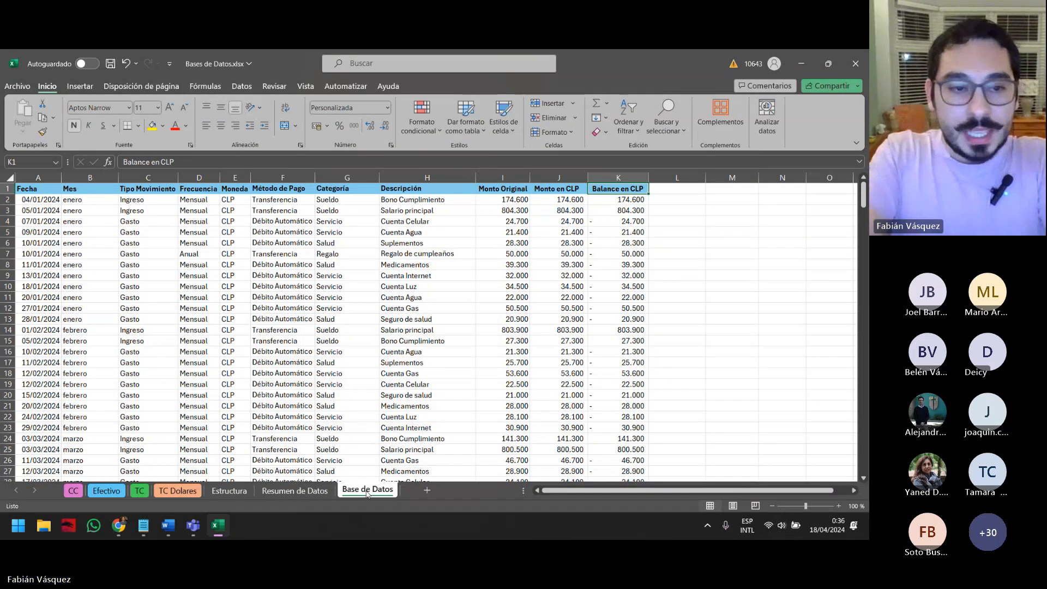
Delete the incomplete rows 297 to 299 below the data in Base de Datos
key(ctrl+Home)
key(ctrl+shift+Right)
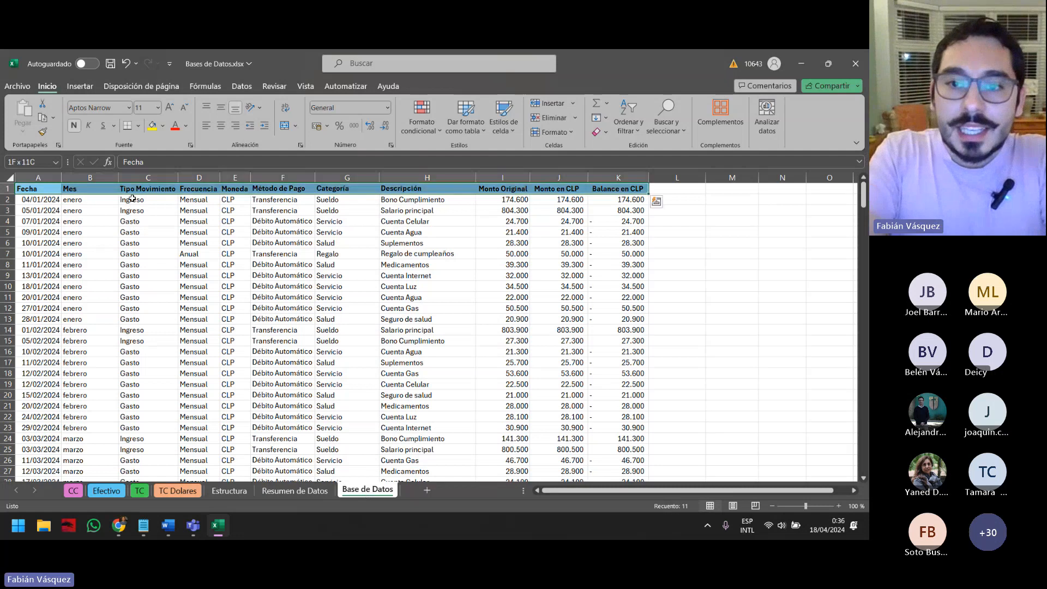
key(ctrl+shift+Down)
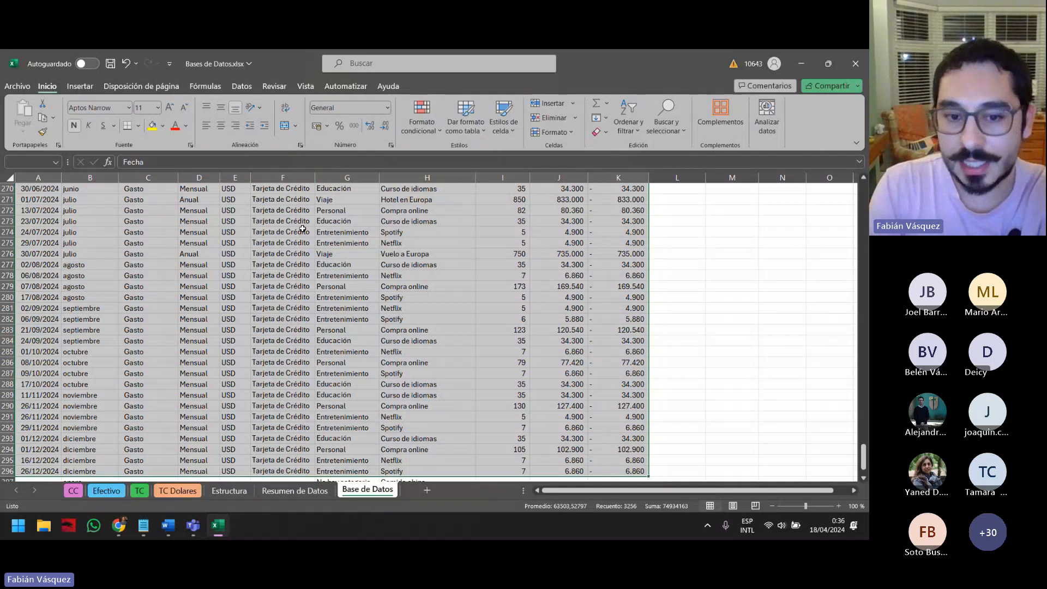
scroll(526, 262, down, 2)
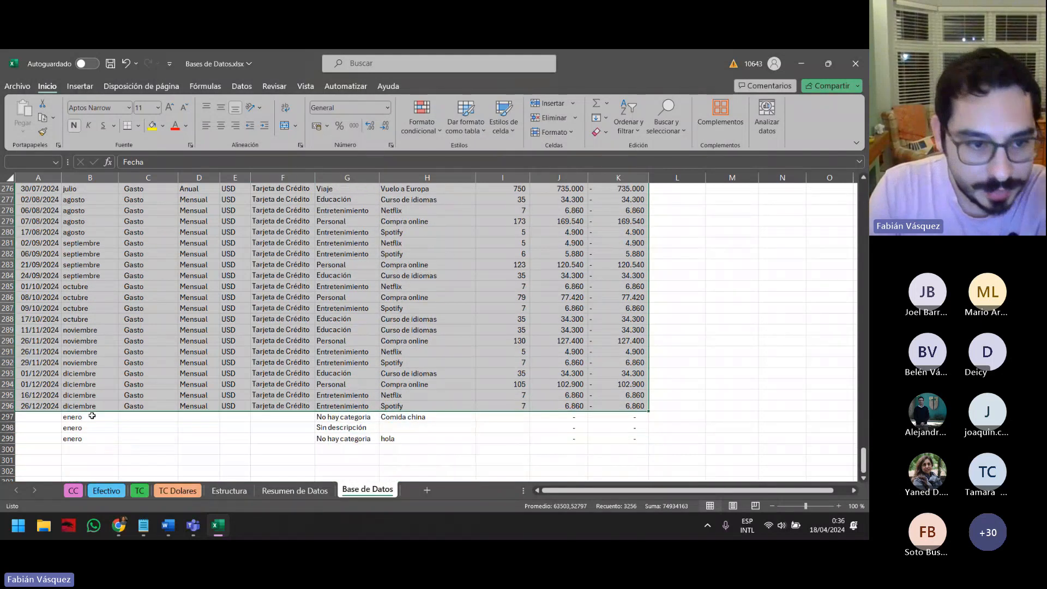
drag(7, 416, 6, 438)
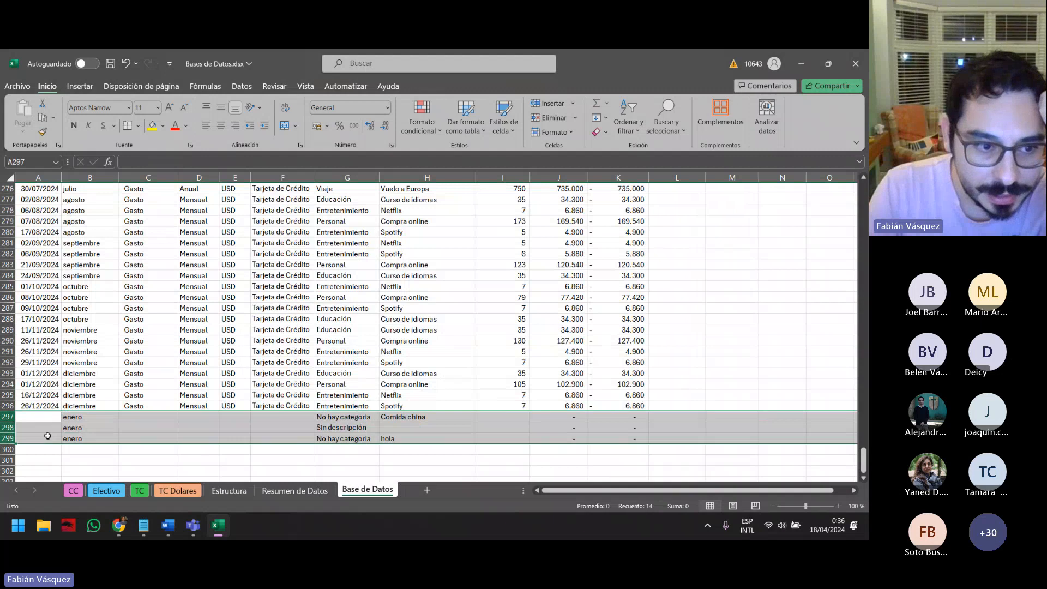
right_click(8, 430)
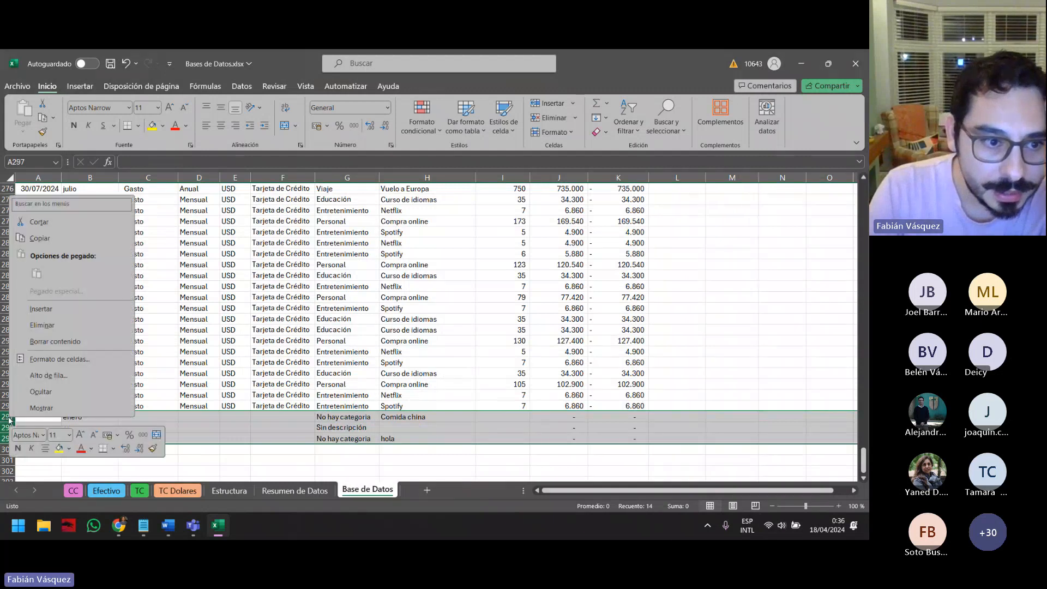
click(83, 333)
click(502, 406)
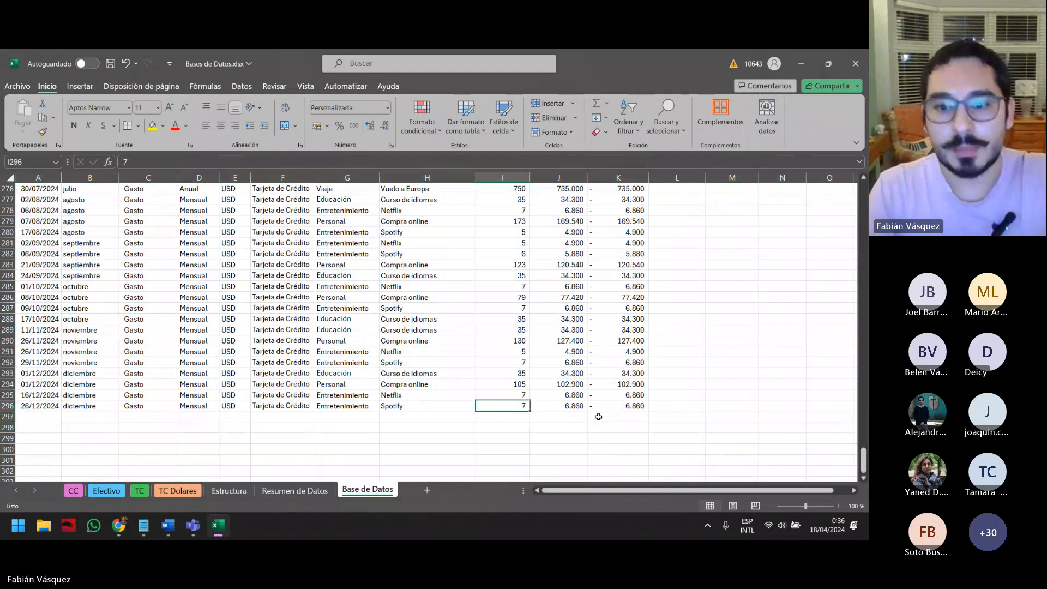
Create the recommended pivot table Suma de Monto en CLP por Método de Pago from the full data range A1:K296
click(642, 407)
key(ctrl+Left)
key(ctrl+Up)
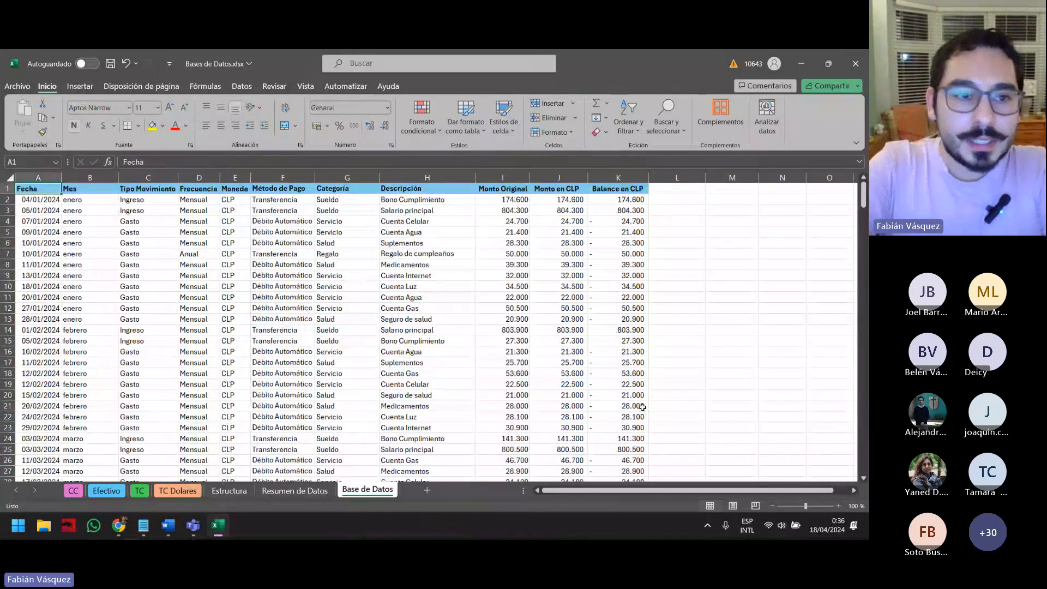
key(ctrl+shift+Right)
key(ctrl+shift+Down)
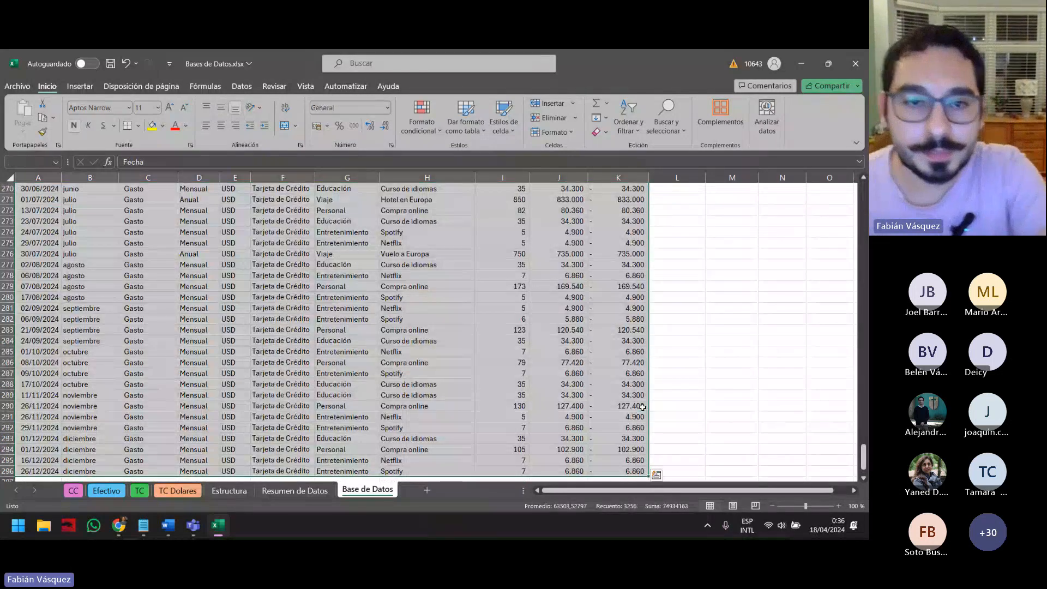
click(70, 88)
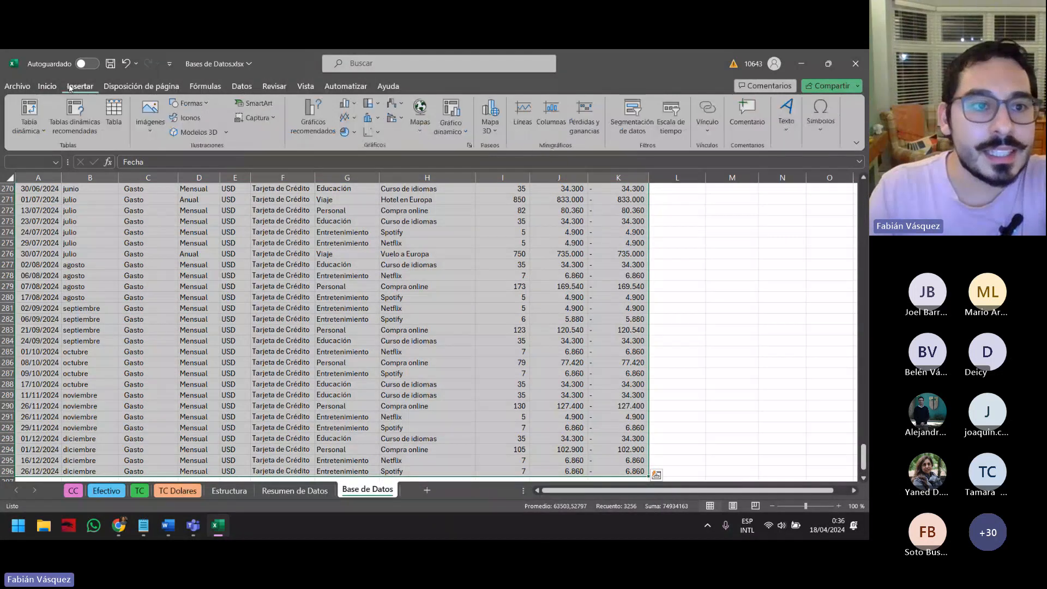
click(79, 130)
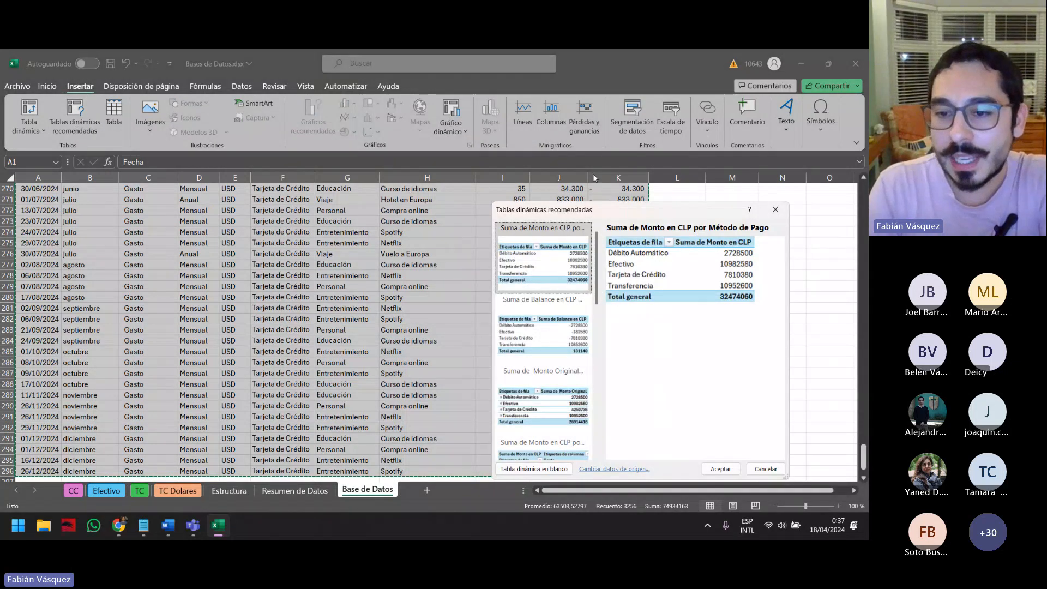
click(720, 469)
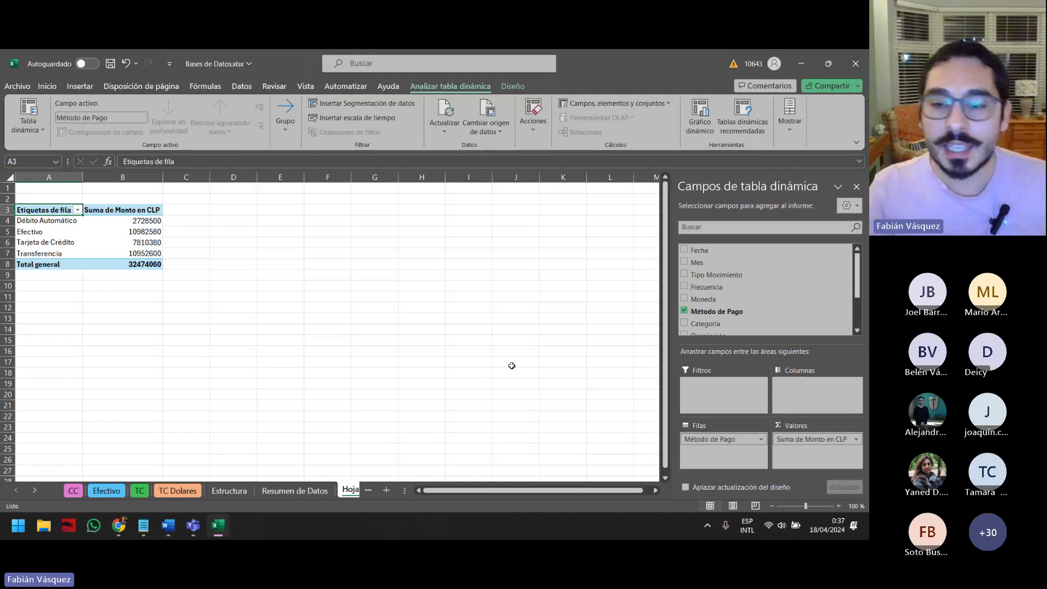
Move the new pivot table sheet after Base de Datos and rename it Tabla Dinámica
click(34, 491)
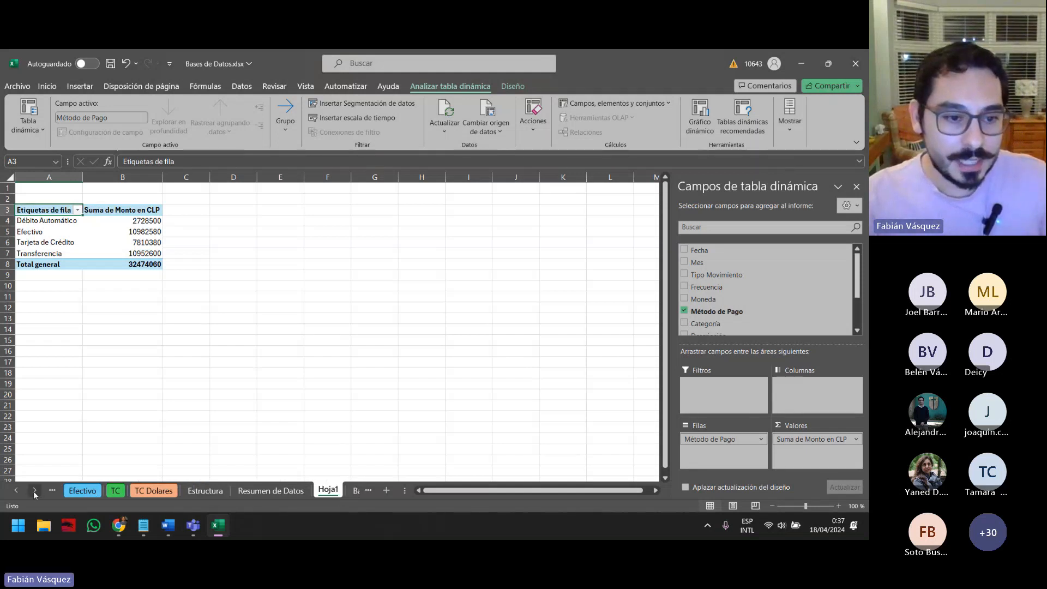
drag(329, 490, 352, 493)
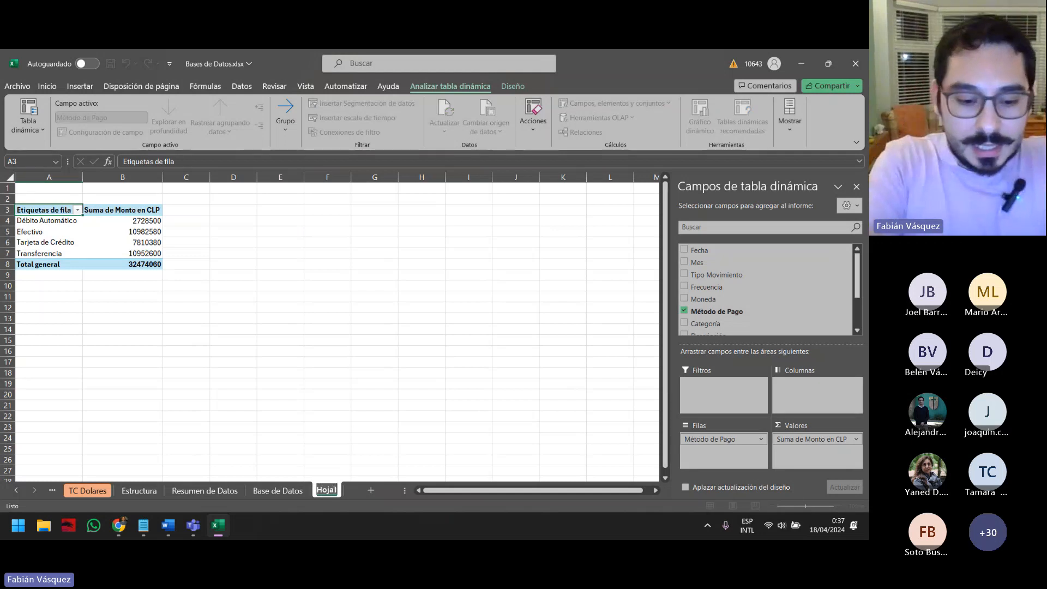
text(Tabla)
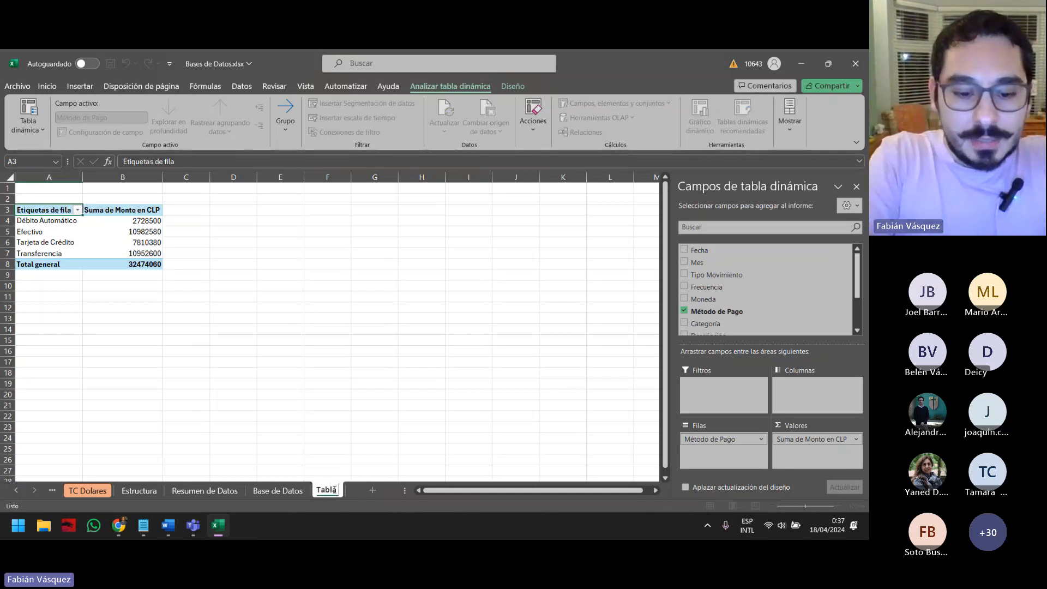
text( Dinámica)
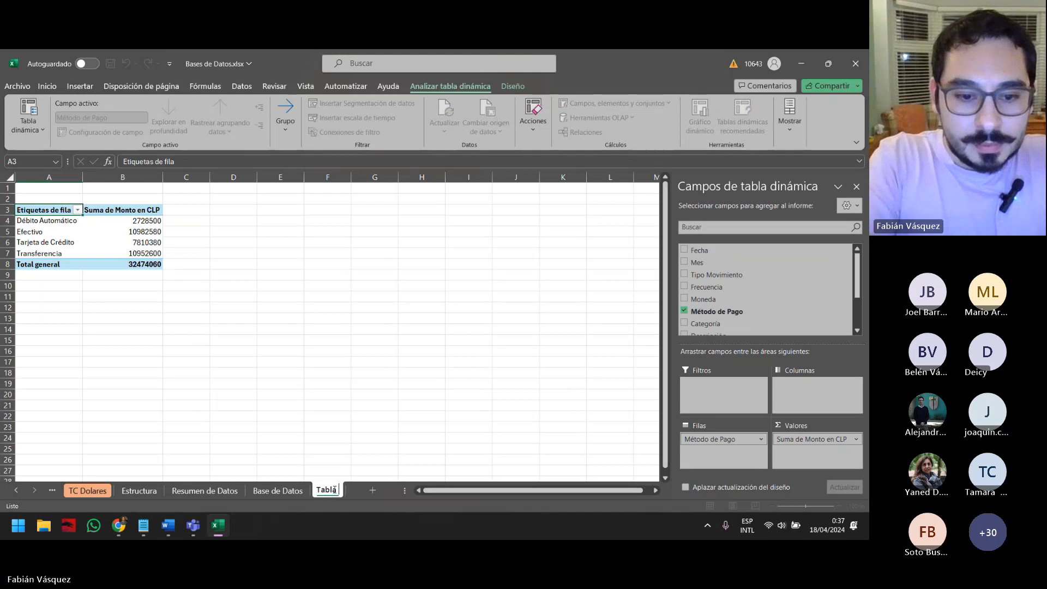
key(Return)
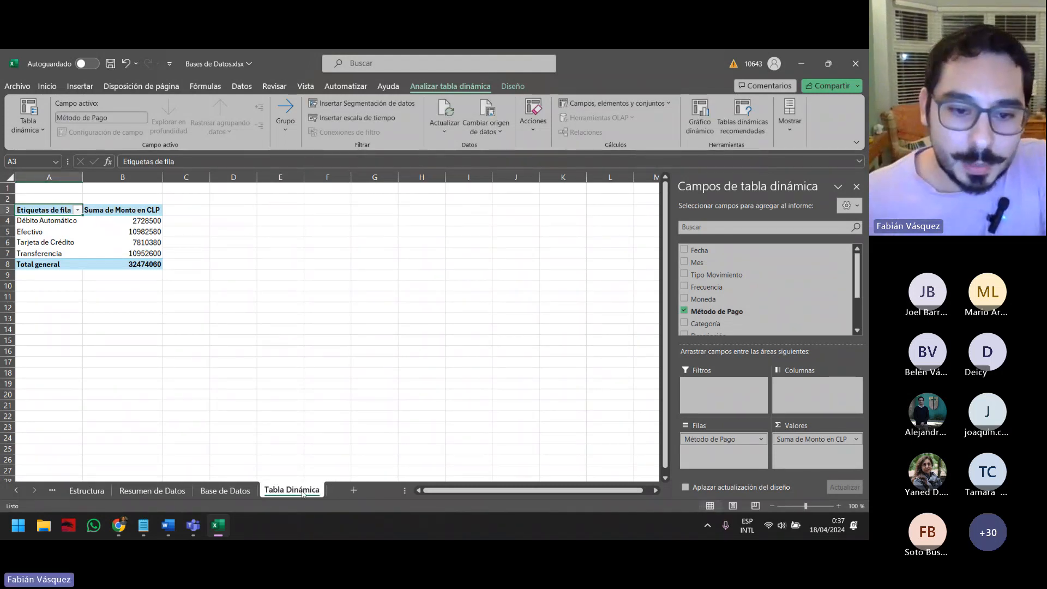
Colour the Tabla Dinámica sheet tab blue
right_click(303, 493)
mouse_move(371, 412)
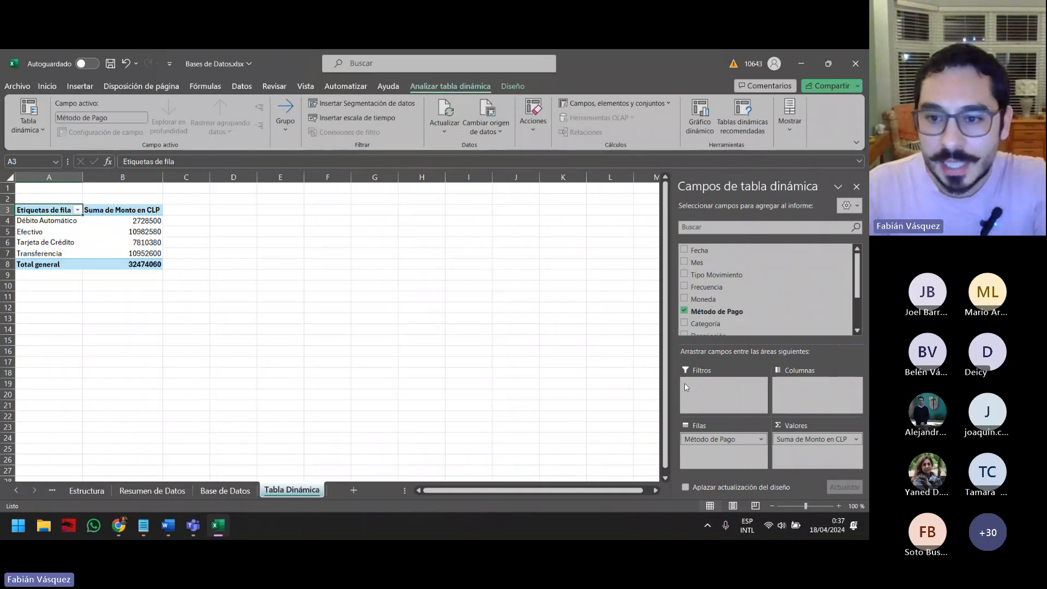
Replace Monto en CLP with Balance en CLP as the summed value field of the pivot table
scroll(763, 311, down, 2)
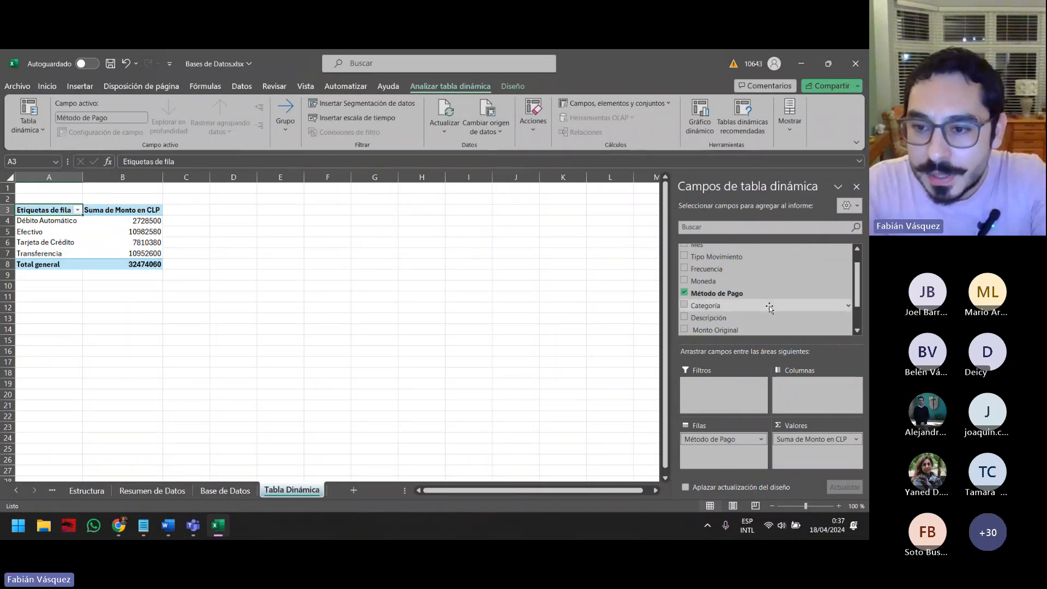
click(854, 440)
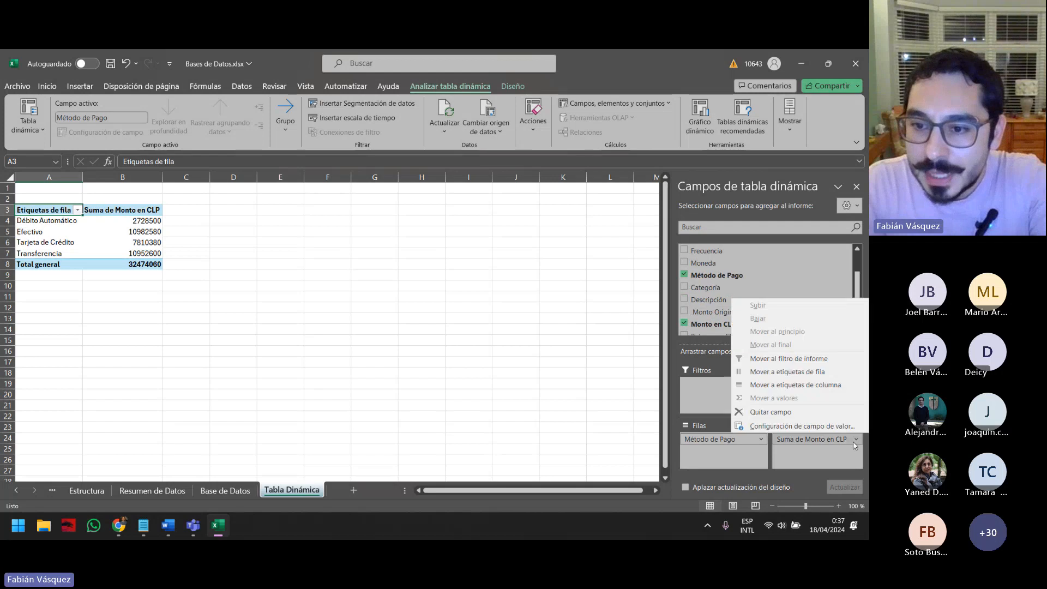
click(825, 450)
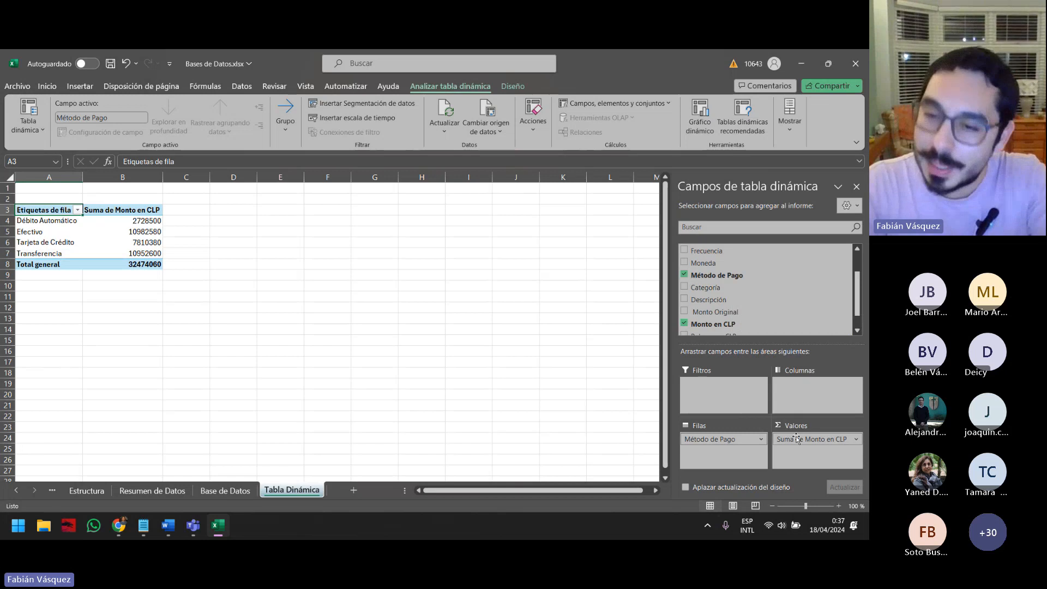
scroll(701, 327, down, 2)
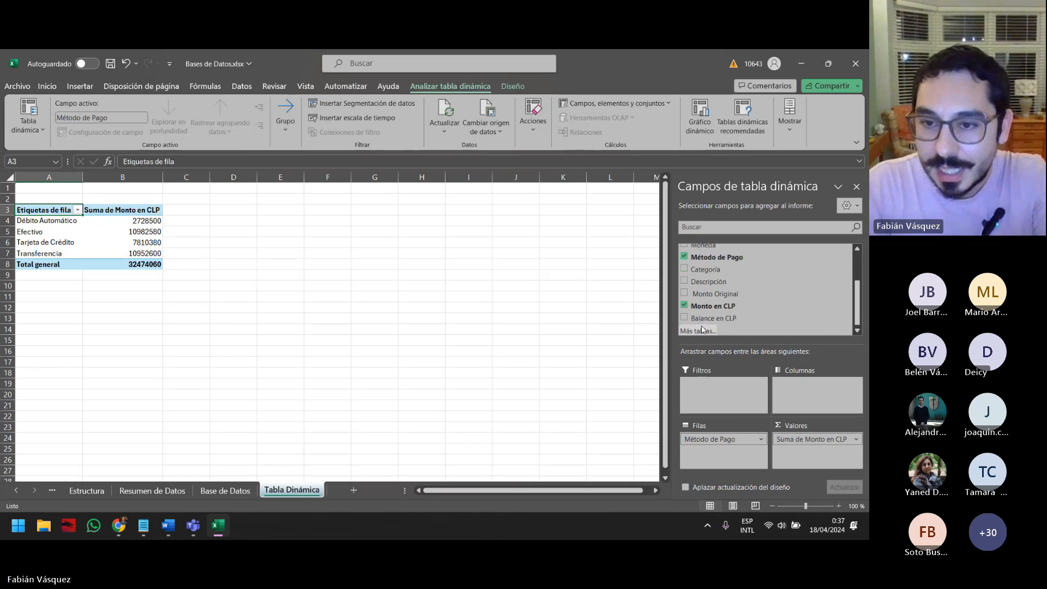
click(685, 306)
click(685, 316)
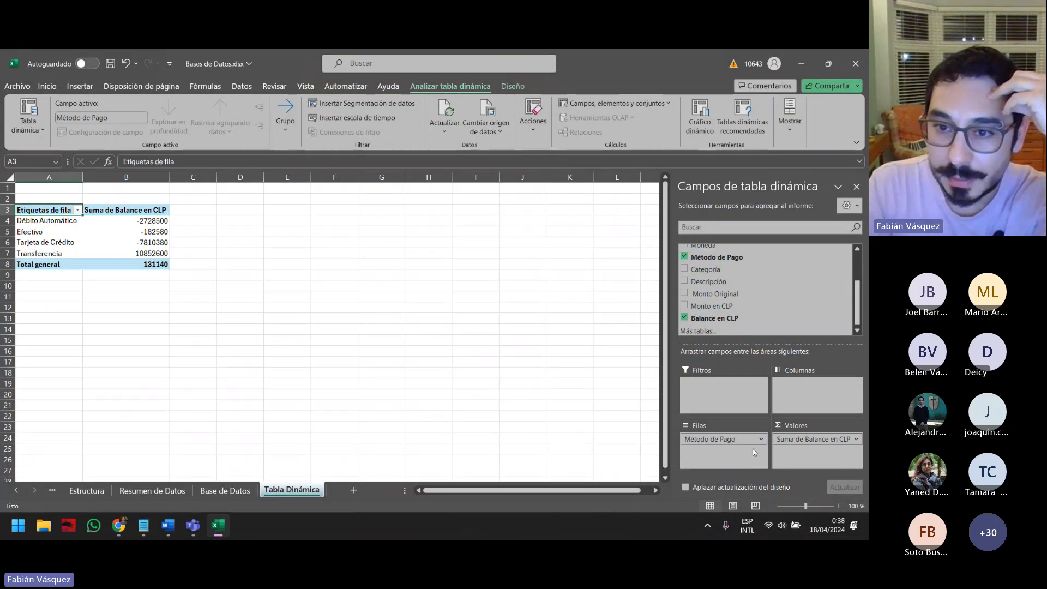
Replace Método de Pago with Mes in the pivot table's rows and place Tipo Movimiento in its columns
scroll(706, 267, up, 2)
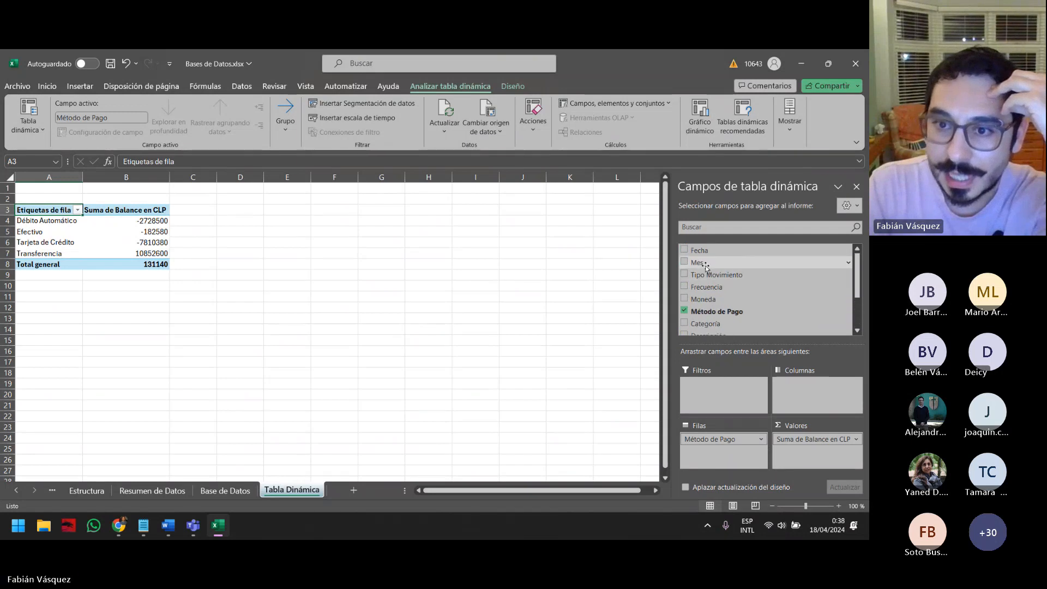
drag(706, 268, 729, 456)
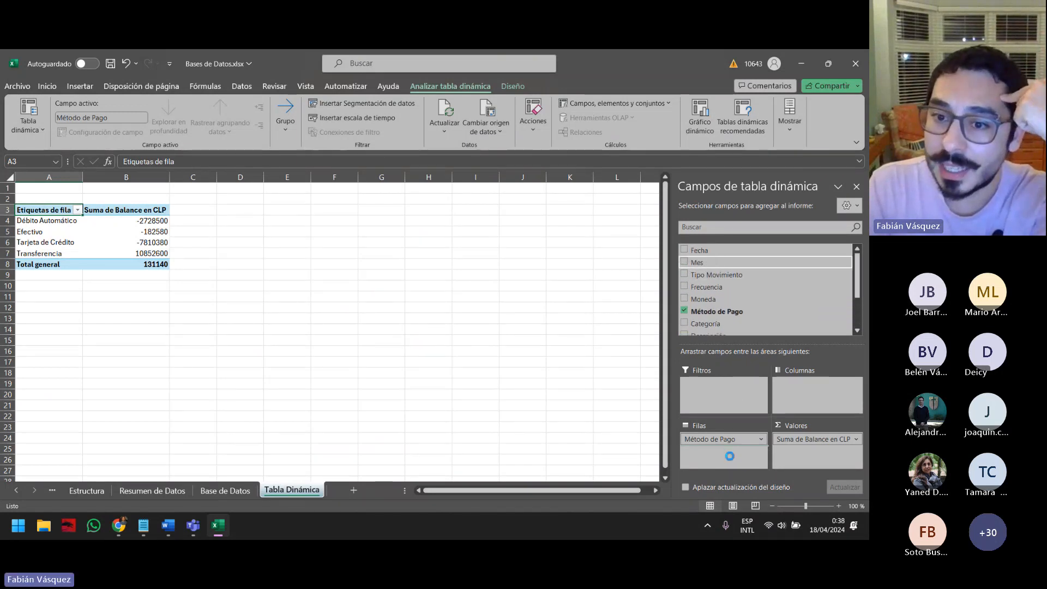
click(744, 440)
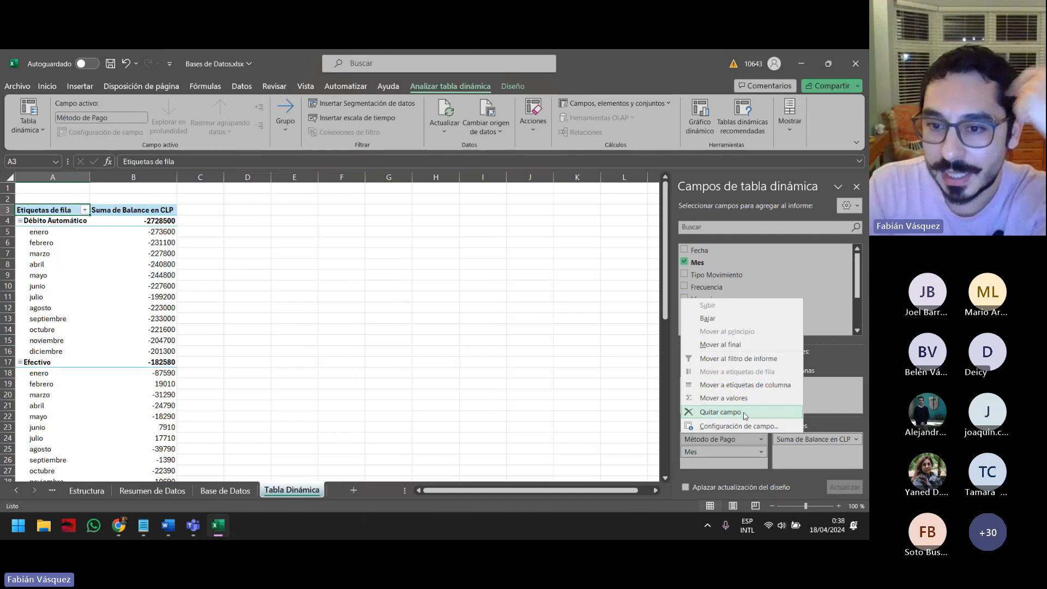
click(744, 414)
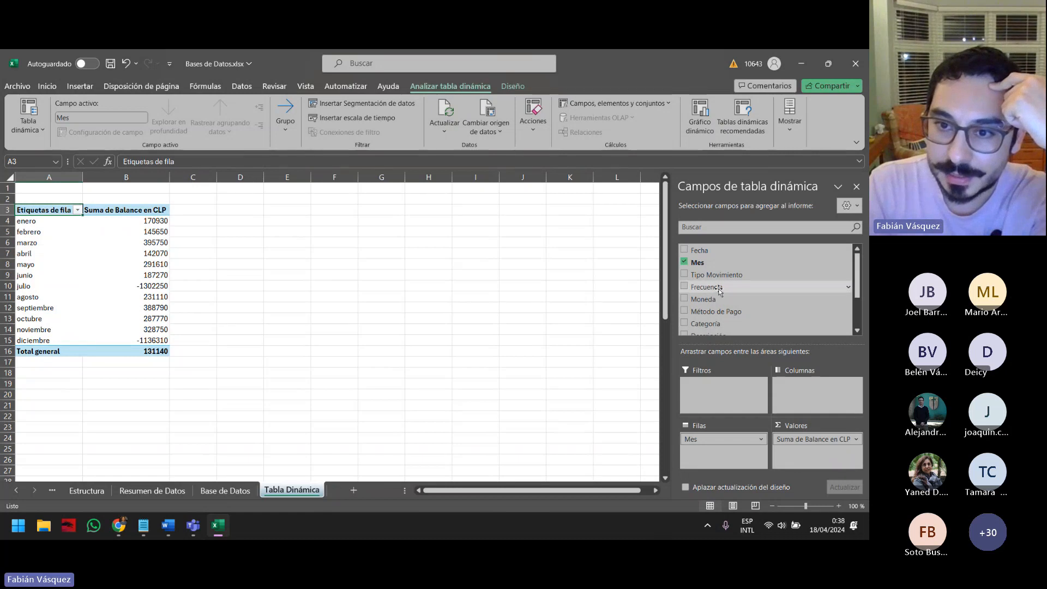
drag(718, 274, 802, 388)
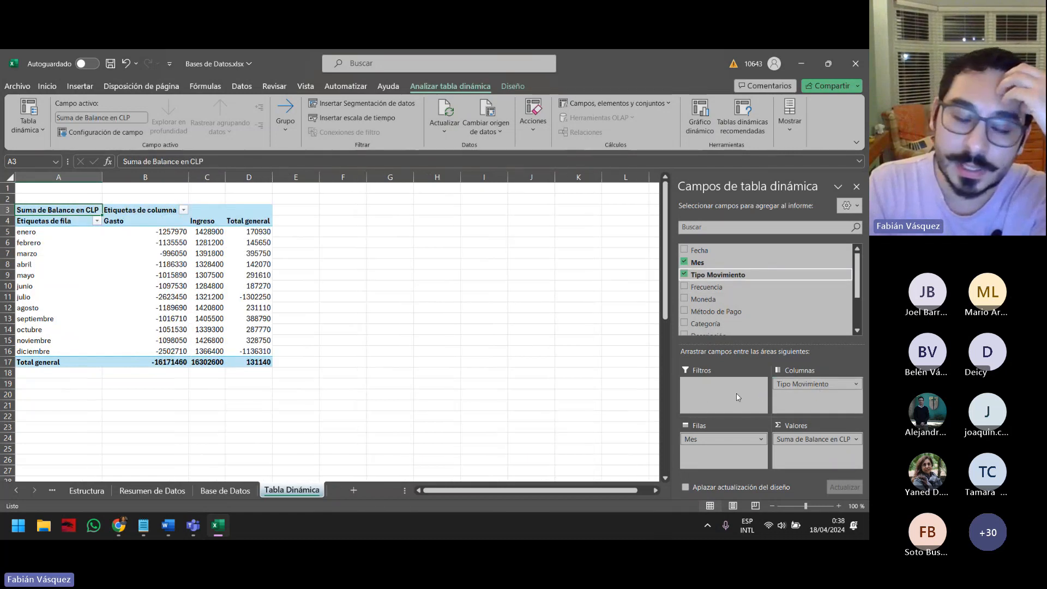
Format the pivot table values in B5:D17 with thousands separators and no decimals
click(208, 275)
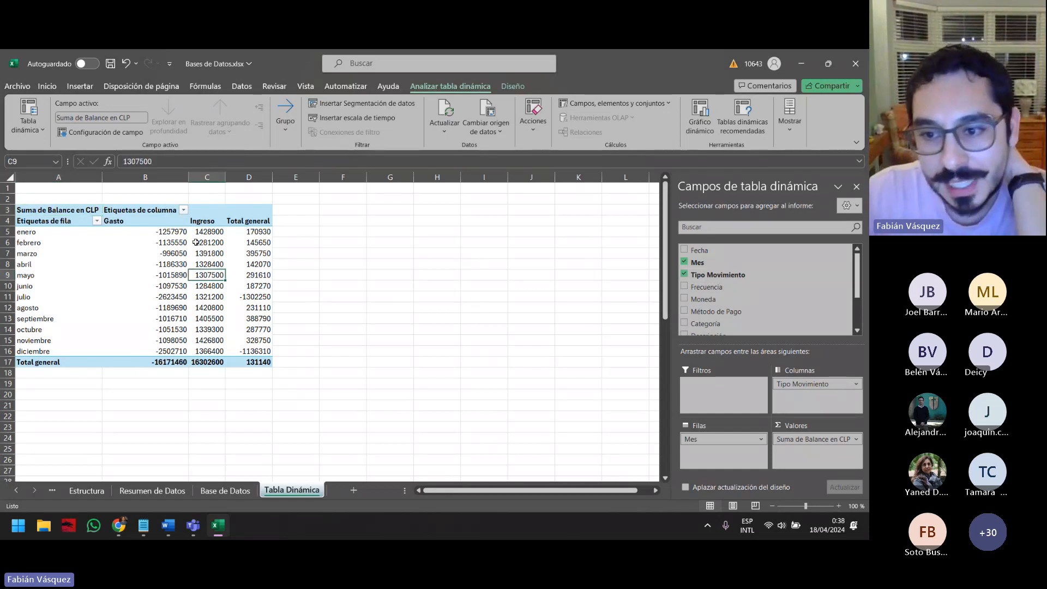
drag(173, 233, 165, 354)
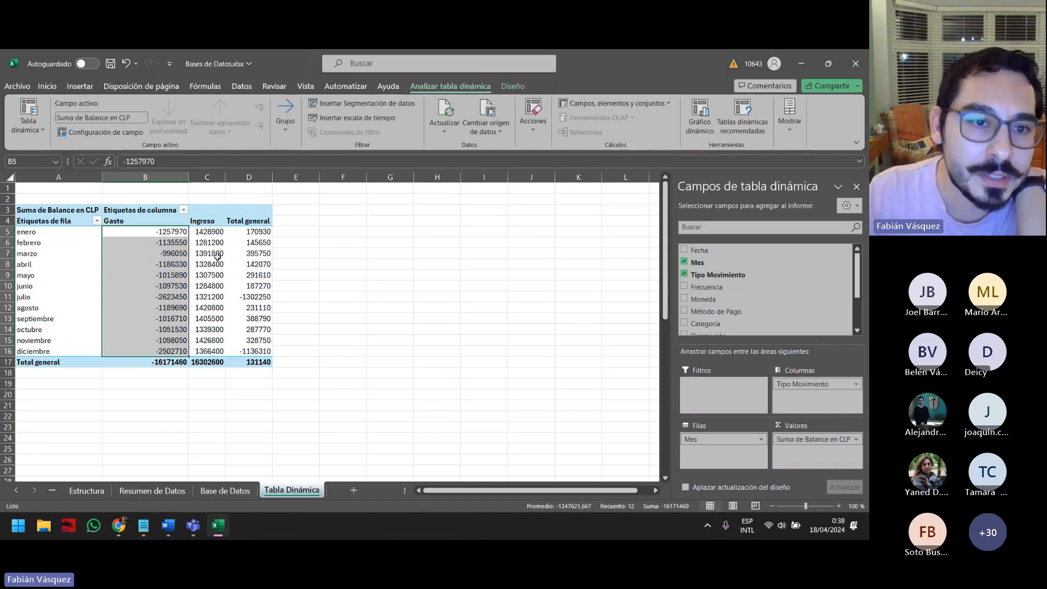
drag(217, 232, 217, 353)
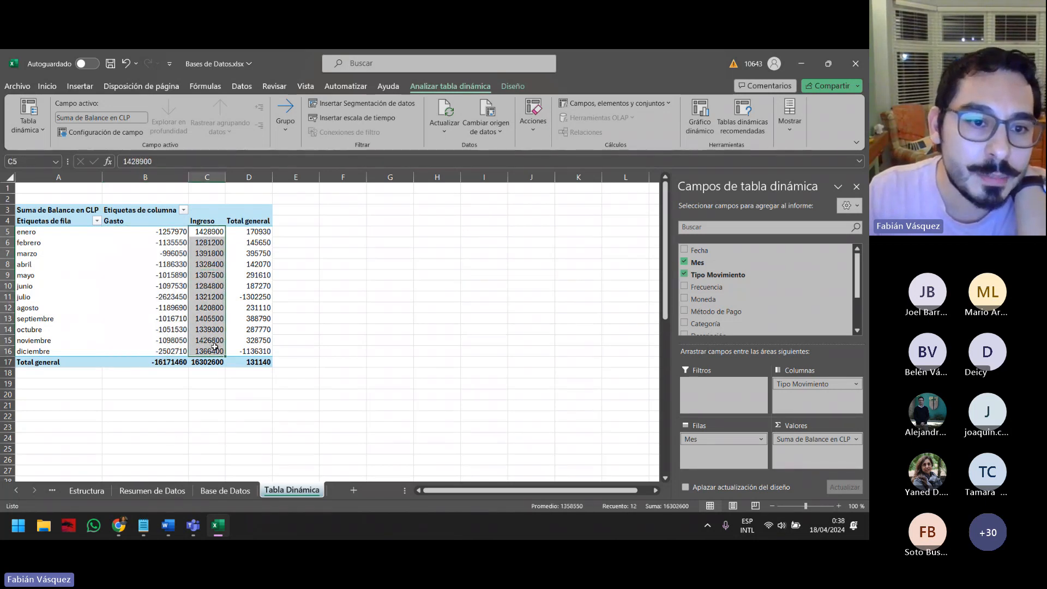
click(170, 262)
drag(147, 232, 259, 362)
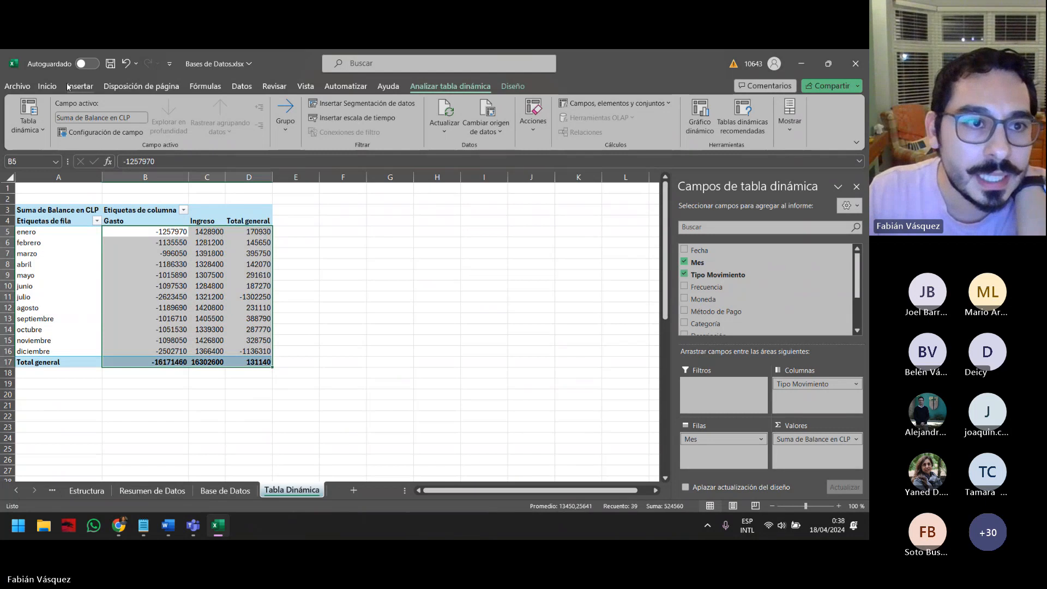
click(47, 86)
click(354, 125)
click(385, 126)
click(385, 126)
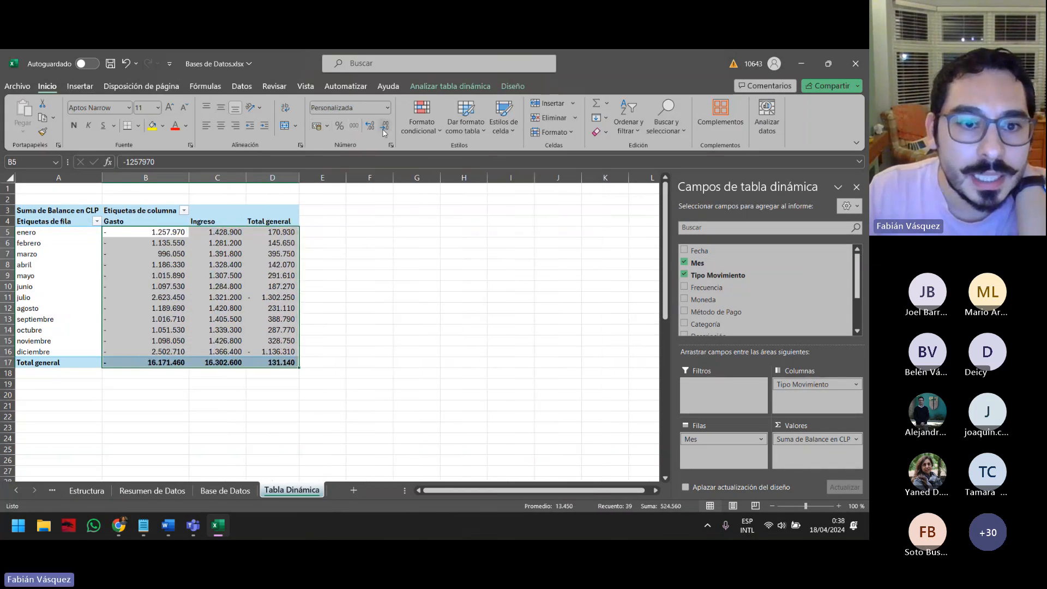
Examine the monthly balances in the pivot table's Total general column, comparing enero with julio
click(281, 295)
drag(284, 233, 284, 351)
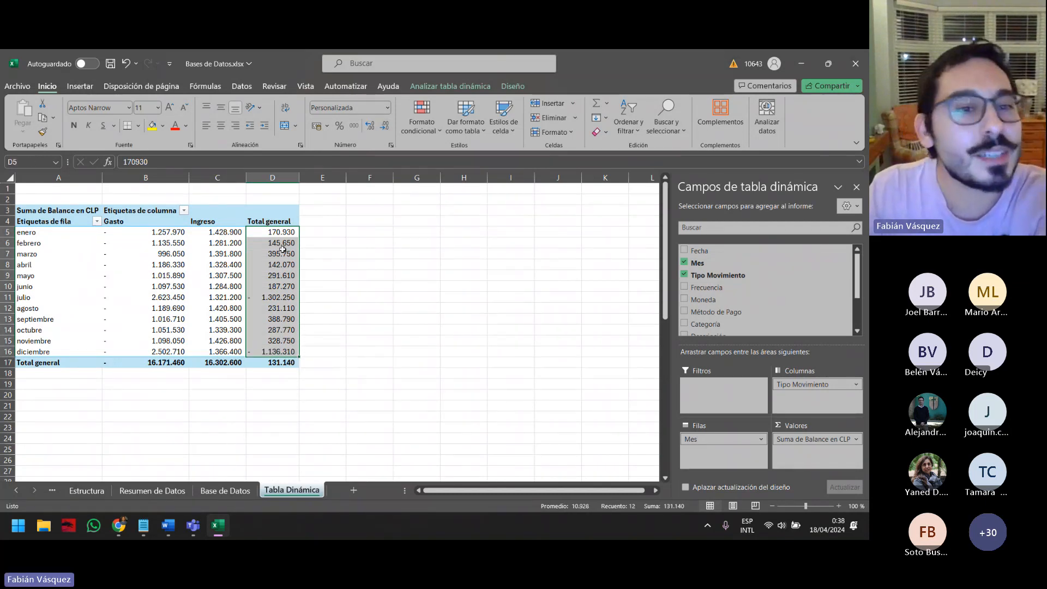
click(271, 235)
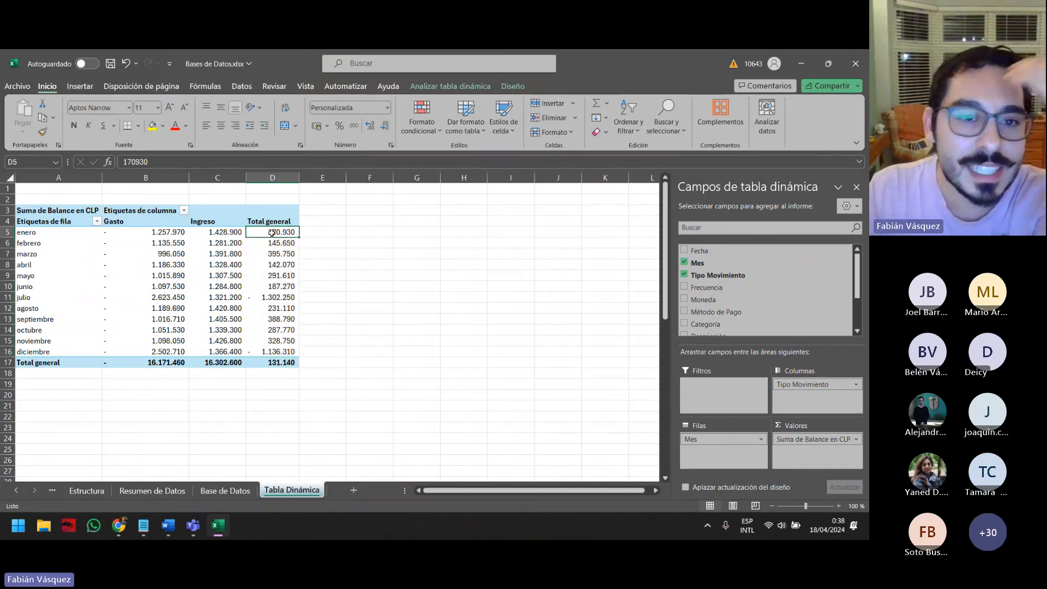
click(38, 236)
click(293, 232)
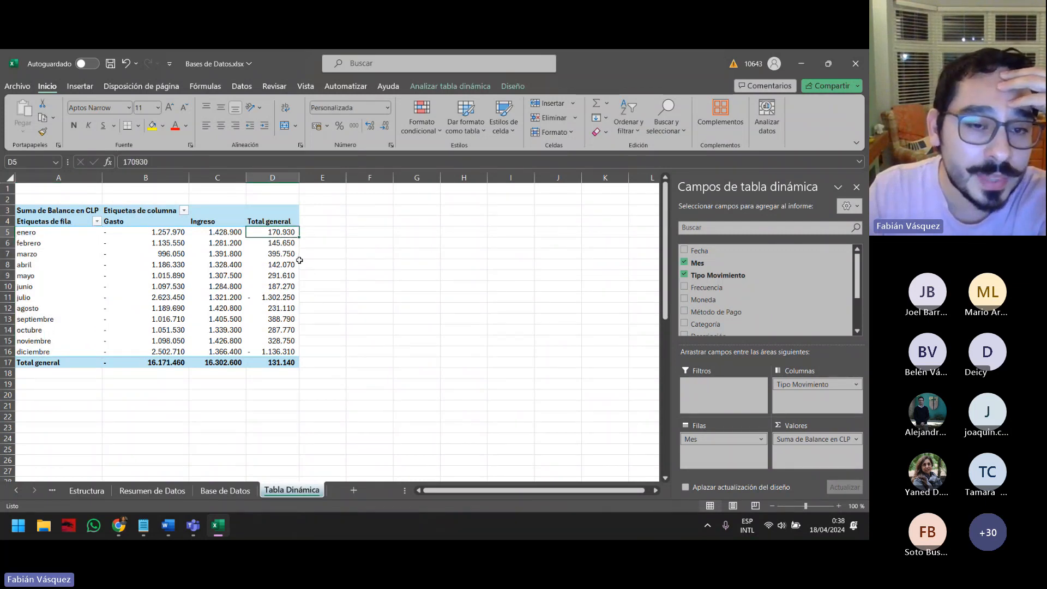
click(277, 299)
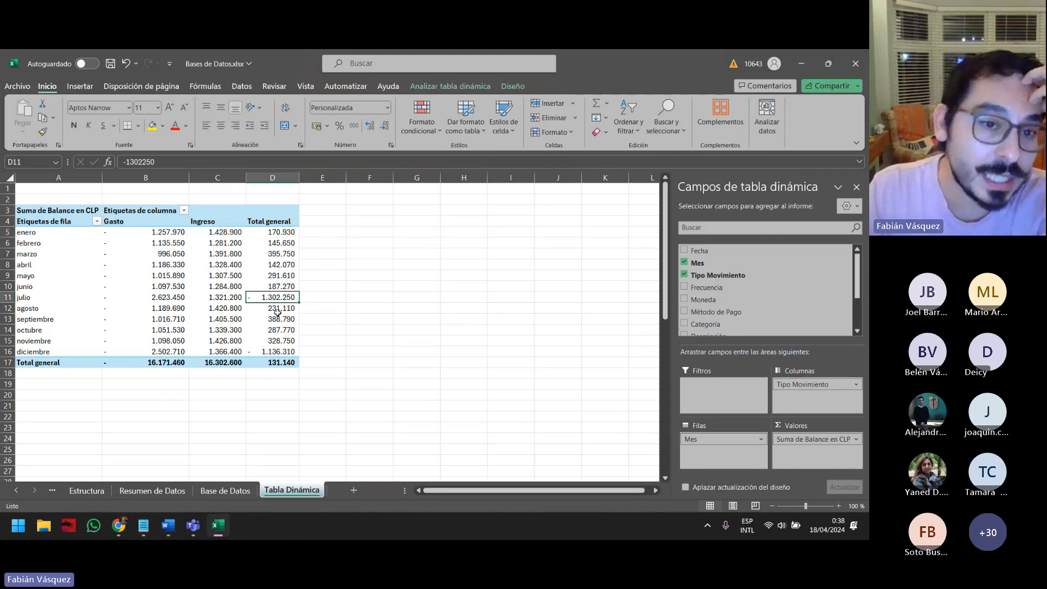
mouse_move(280, 298)
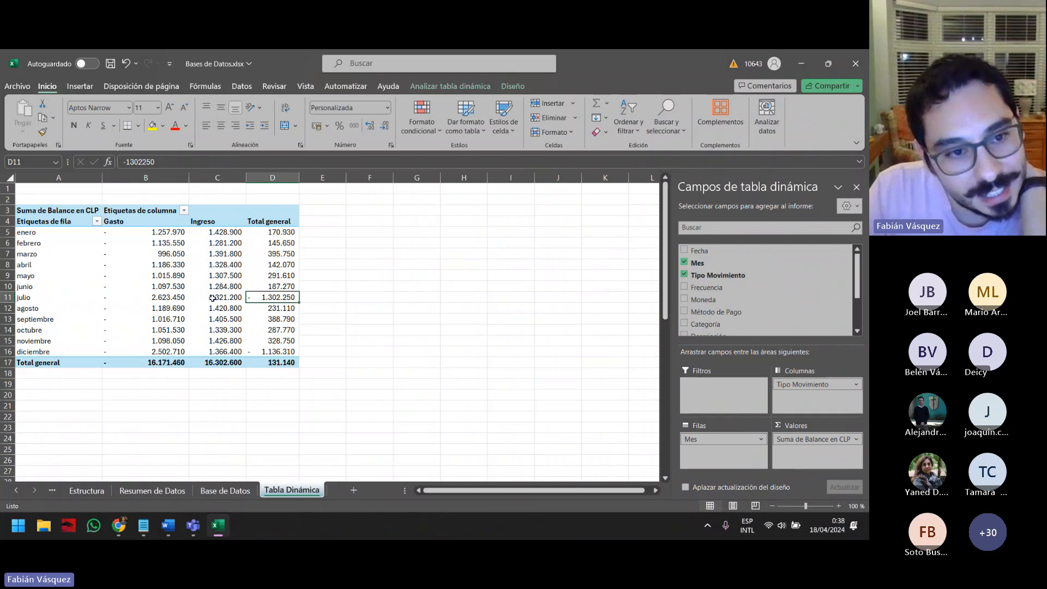
click(18, 297)
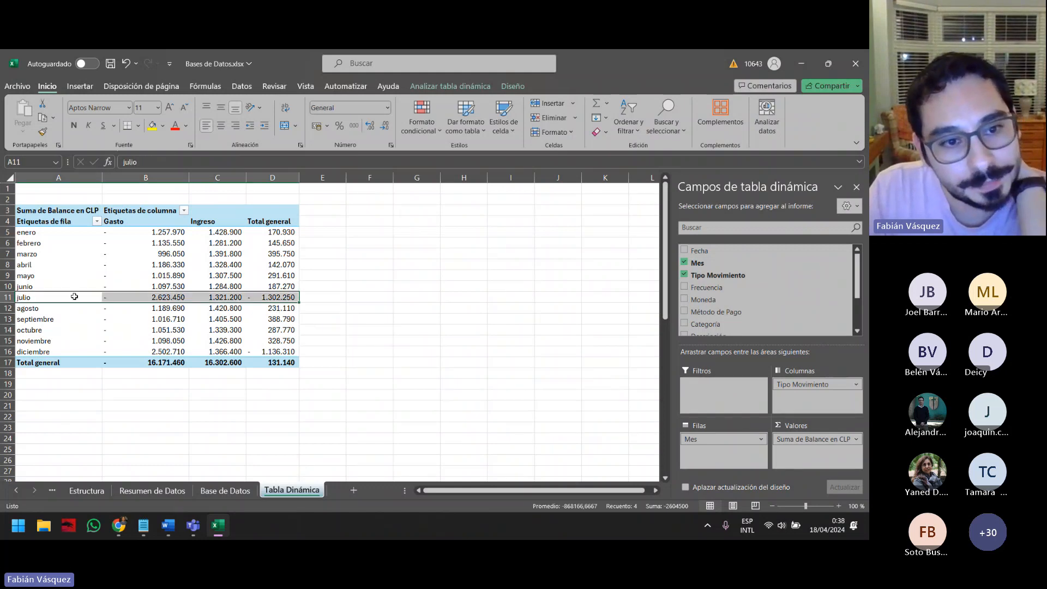
click(280, 297)
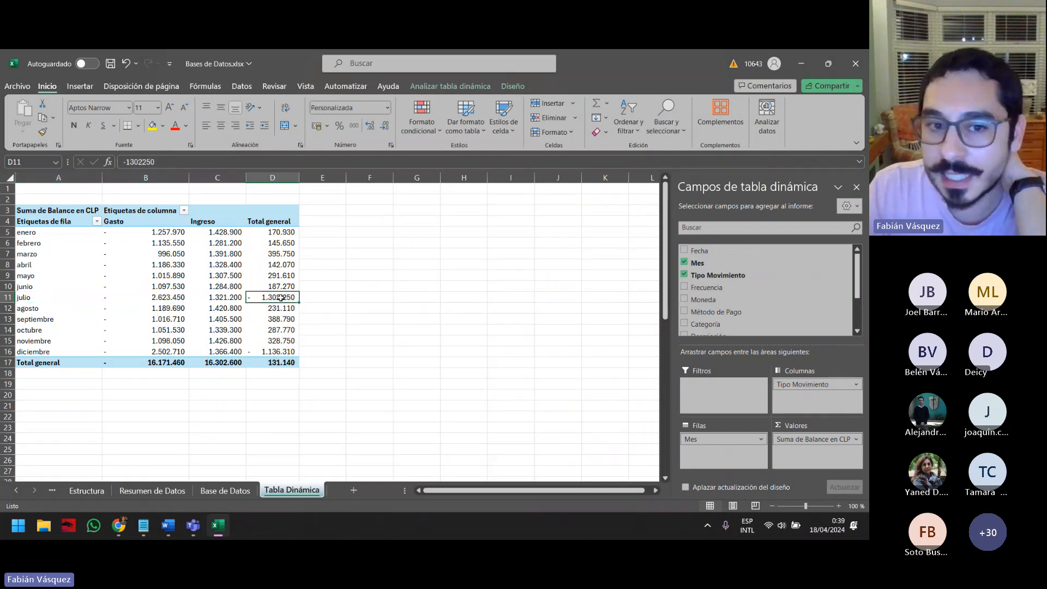
Show the detail records behind julio's Total general on a separate sheet
double_click(280, 297)
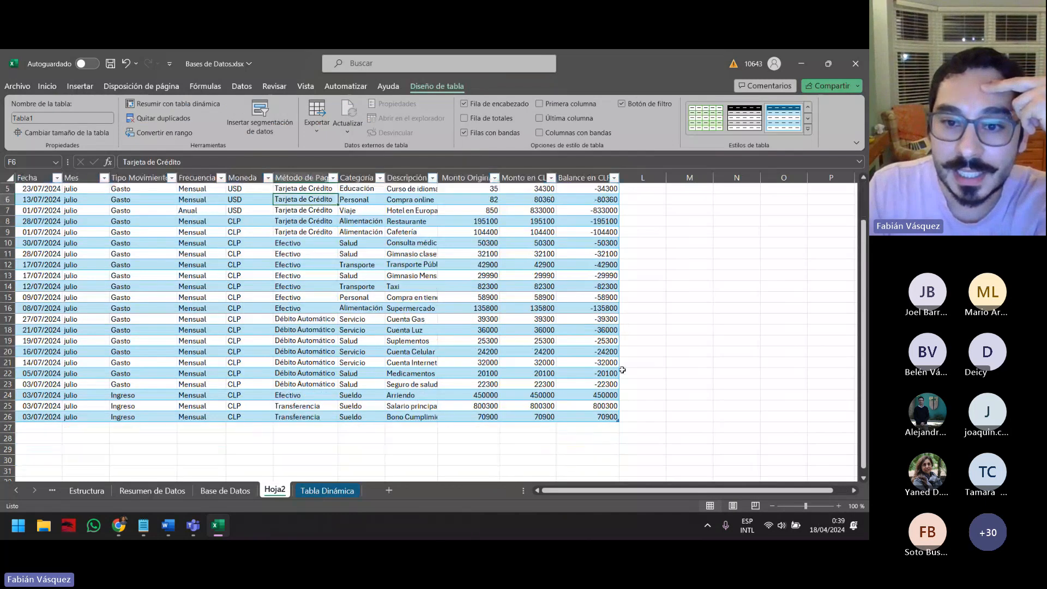
click(614, 189)
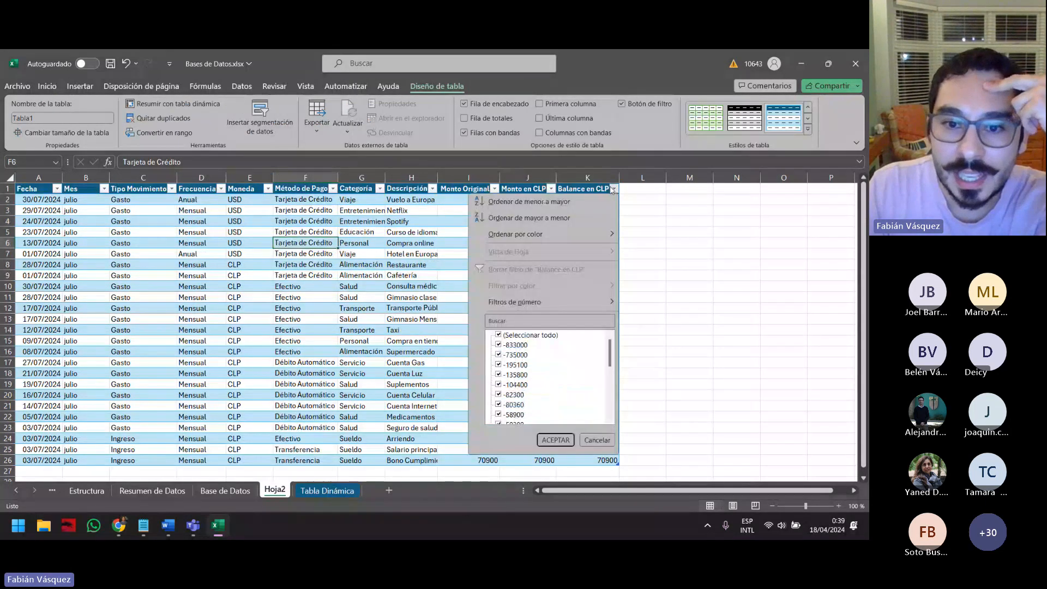
click(726, 288)
Filter the julio detail table to the Monto en CLP value 833000 and inspect the record's category and original amount
click(551, 189)
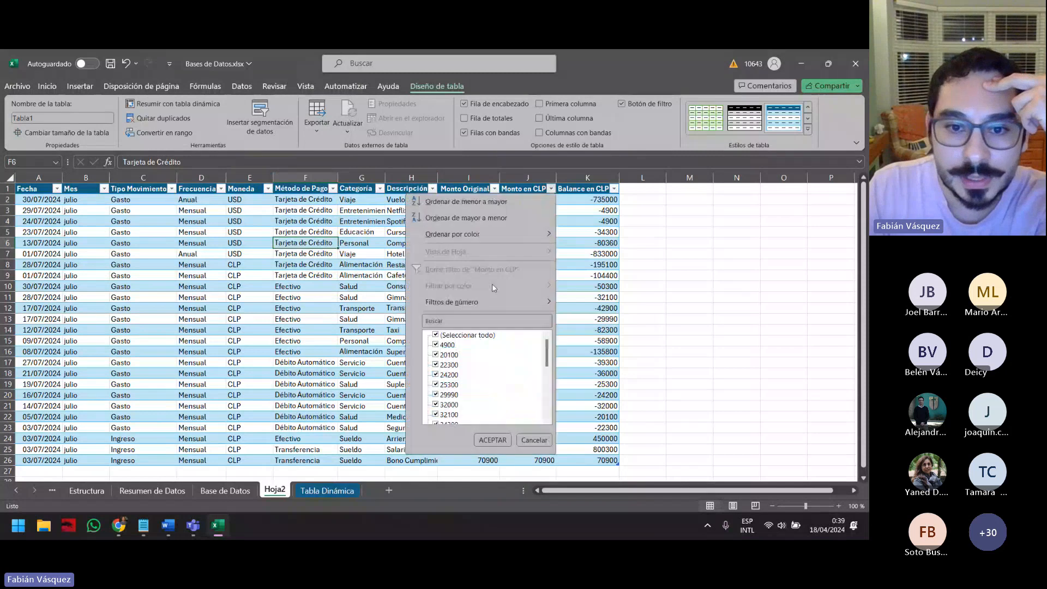
click(436, 336)
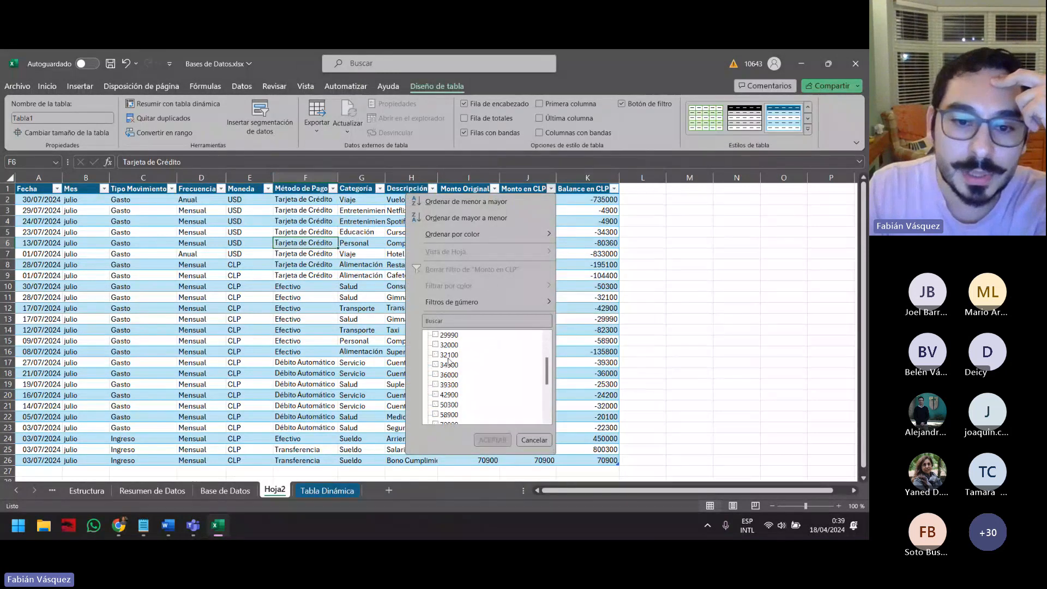
scroll(437, 382, down, 5)
click(436, 415)
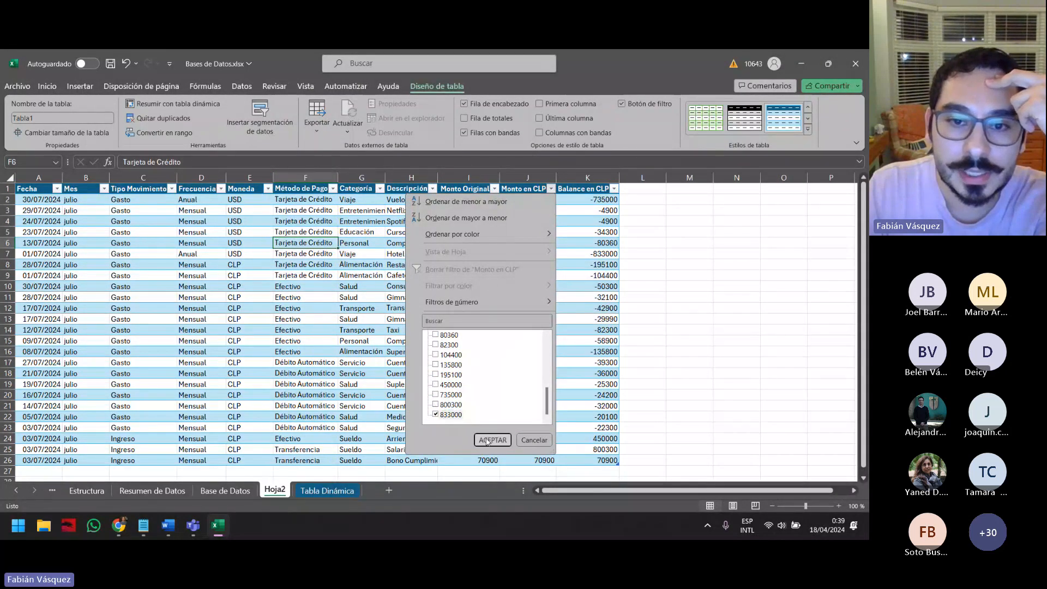
click(493, 440)
click(357, 202)
click(466, 199)
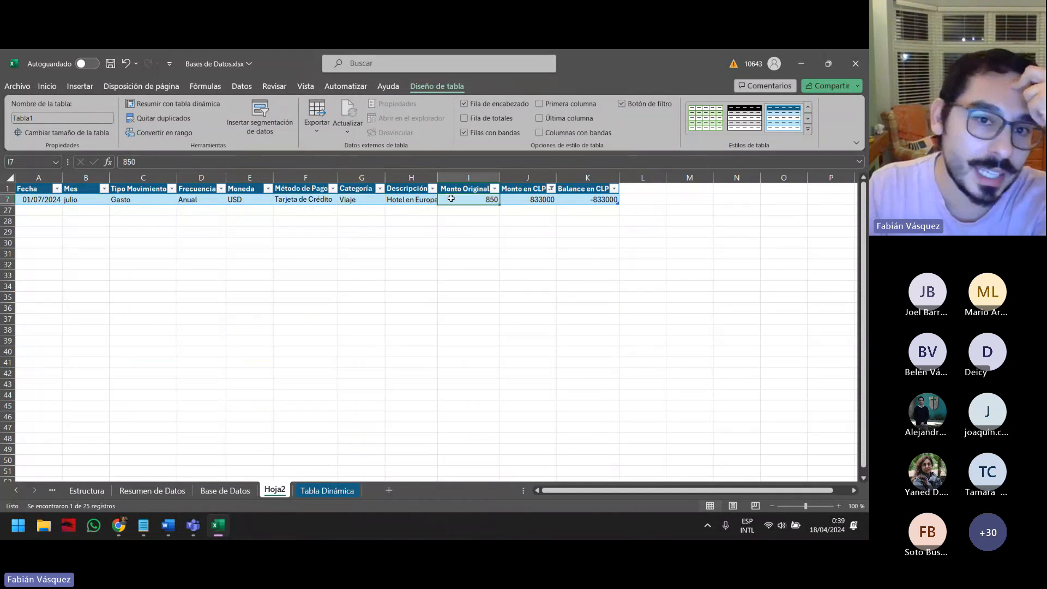
Delete the Hoja2 detail sheet from the workbook
right_click(281, 489)
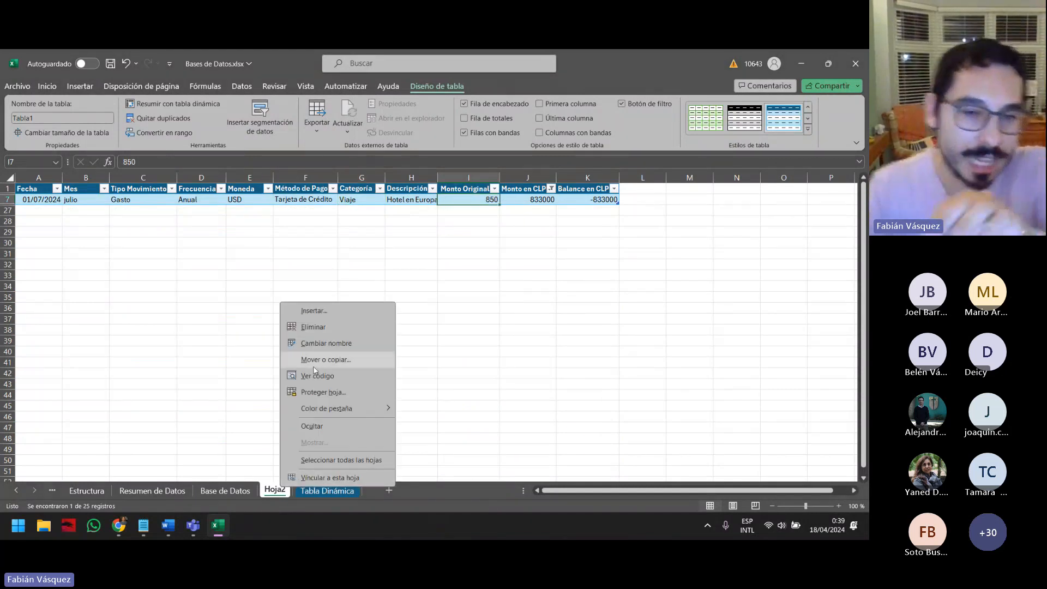
click(315, 327)
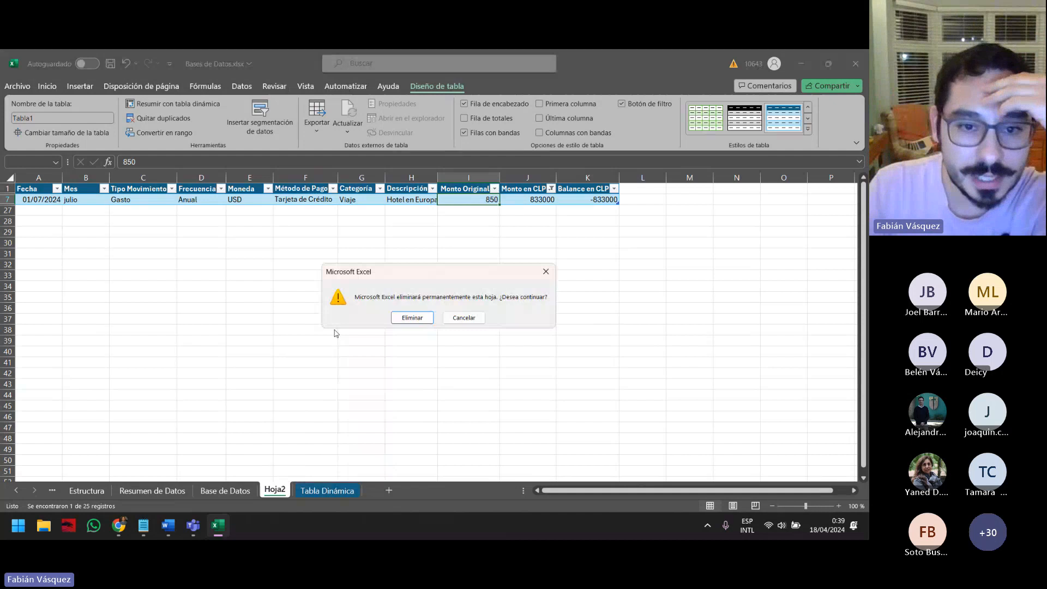
click(413, 317)
Turn off the pivot table's grand totals for both rows and columns
click(263, 276)
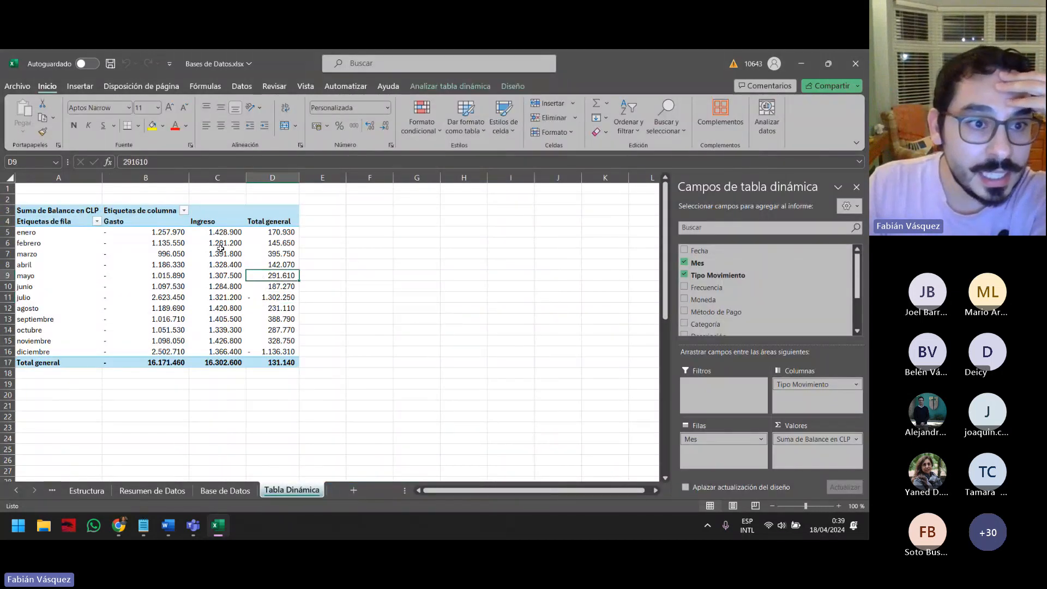
click(31, 211)
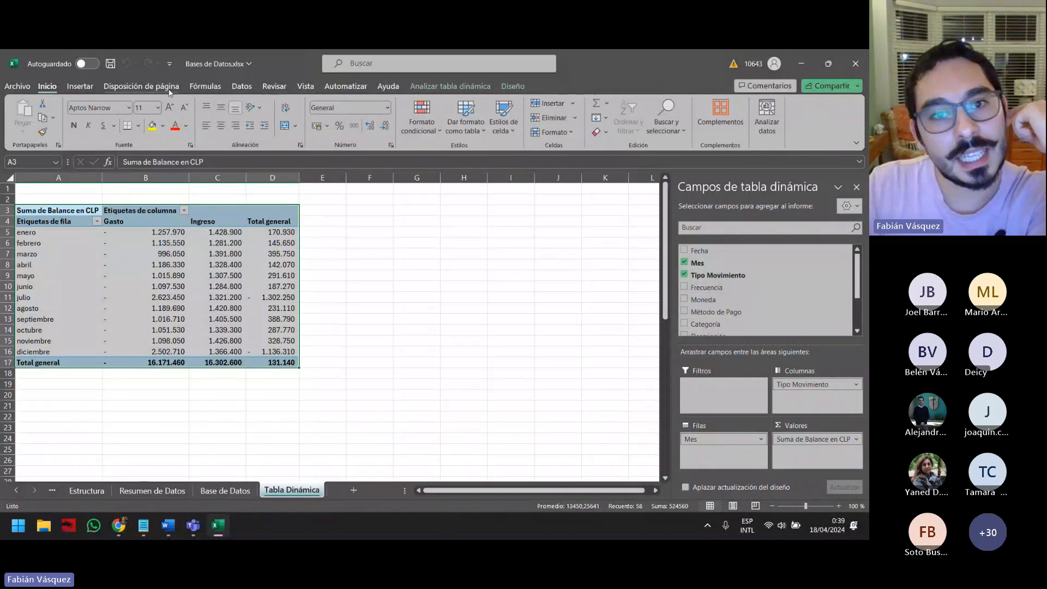
click(434, 87)
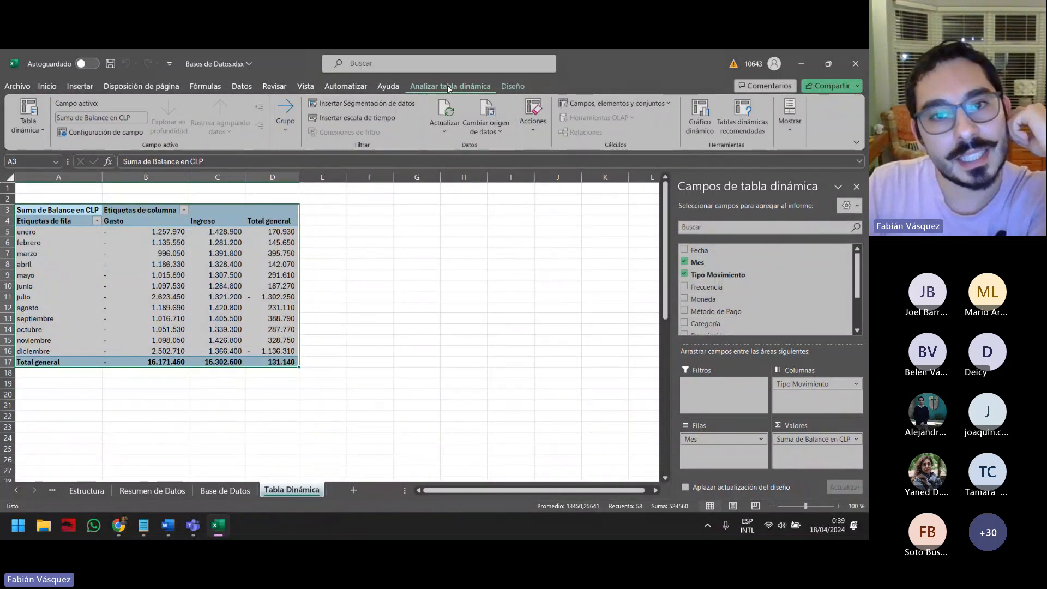
click(512, 87)
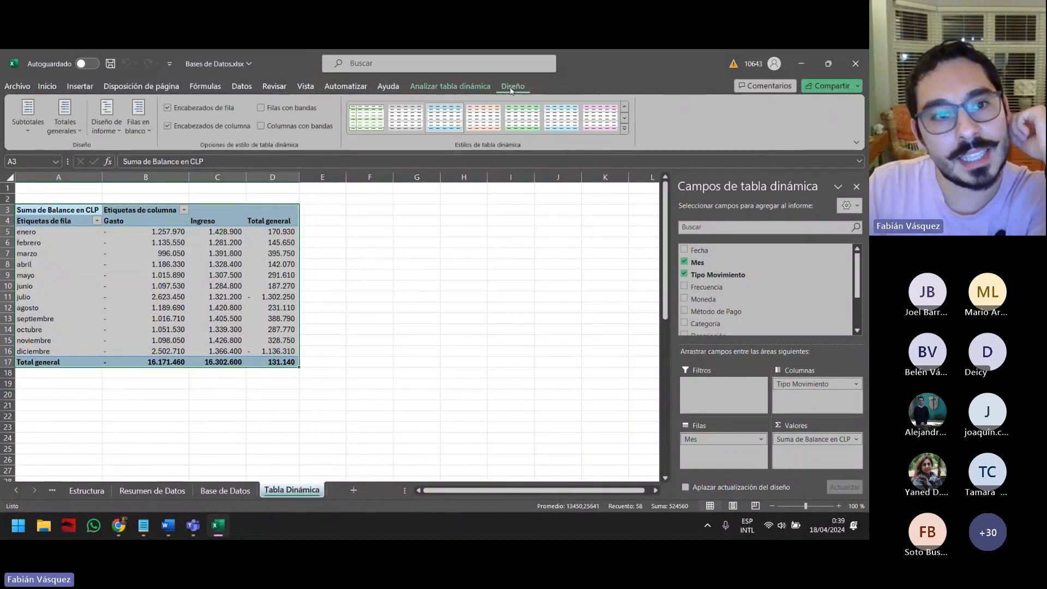
click(64, 123)
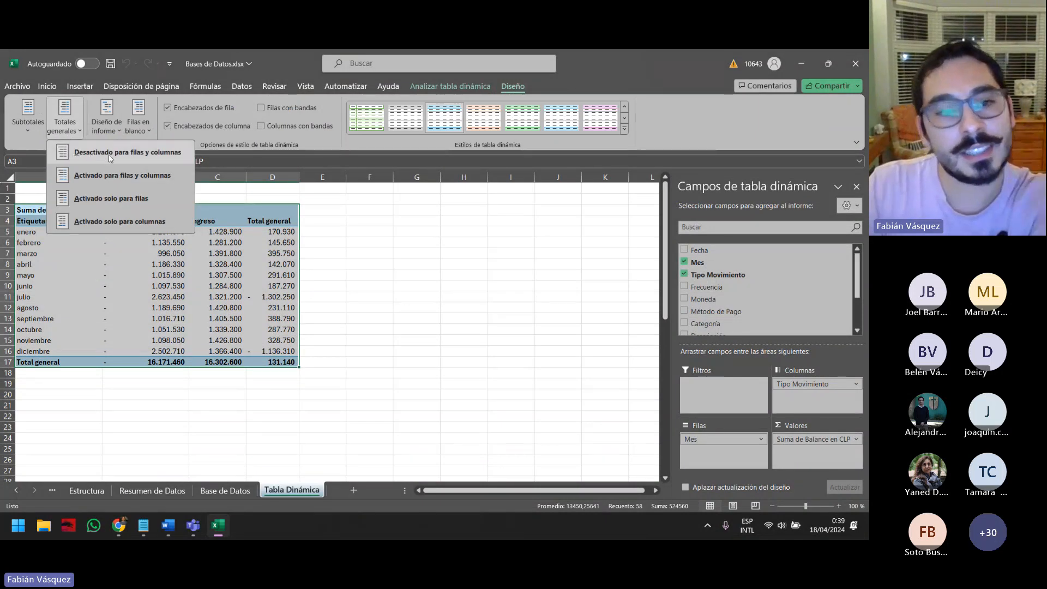
click(109, 156)
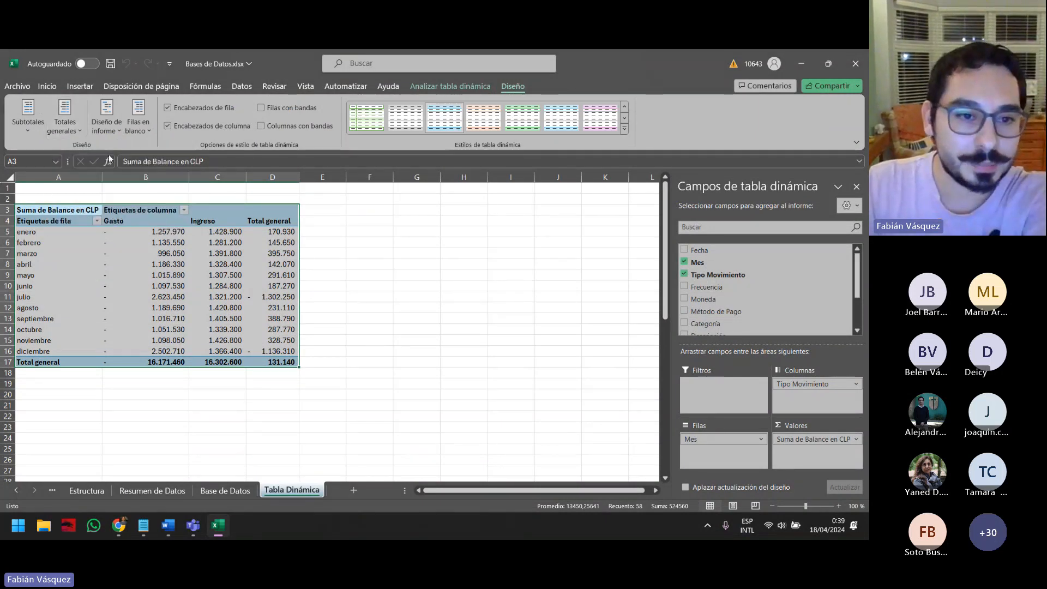
click(210, 256)
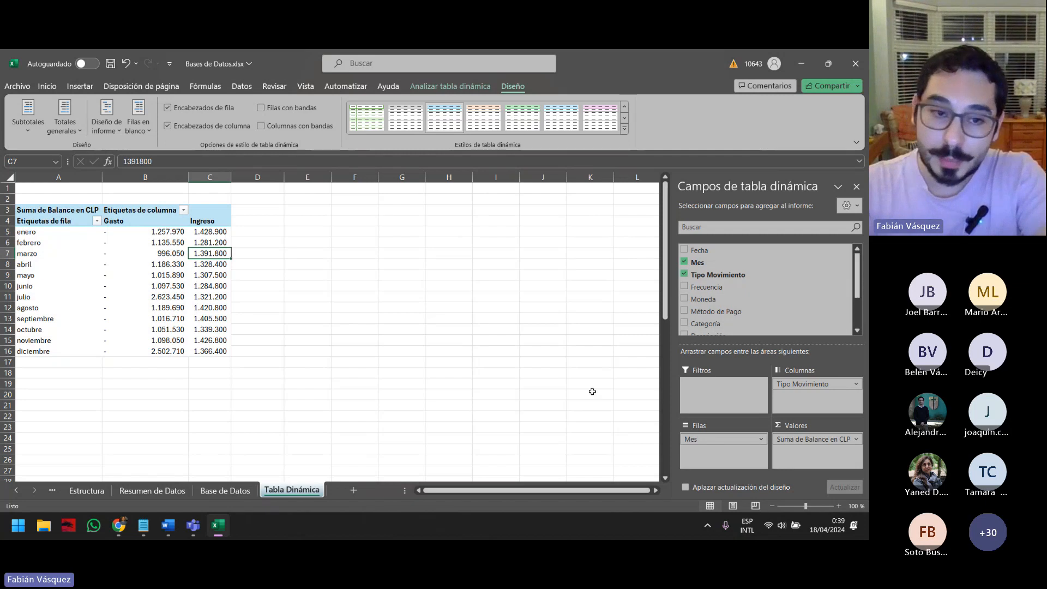
click(69, 238)
drag(54, 210, 225, 335)
click(224, 331)
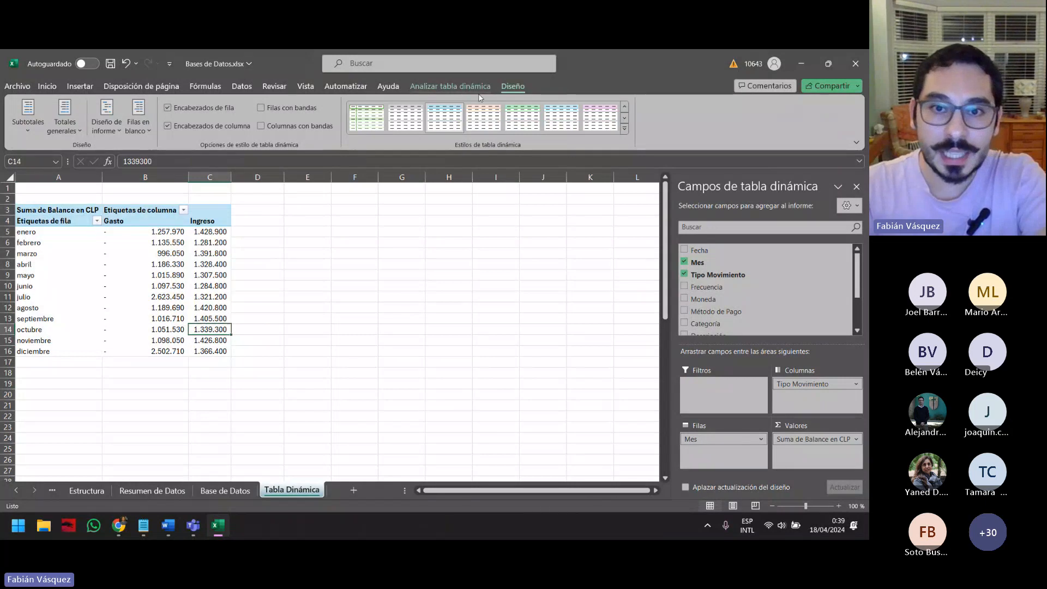
click(487, 89)
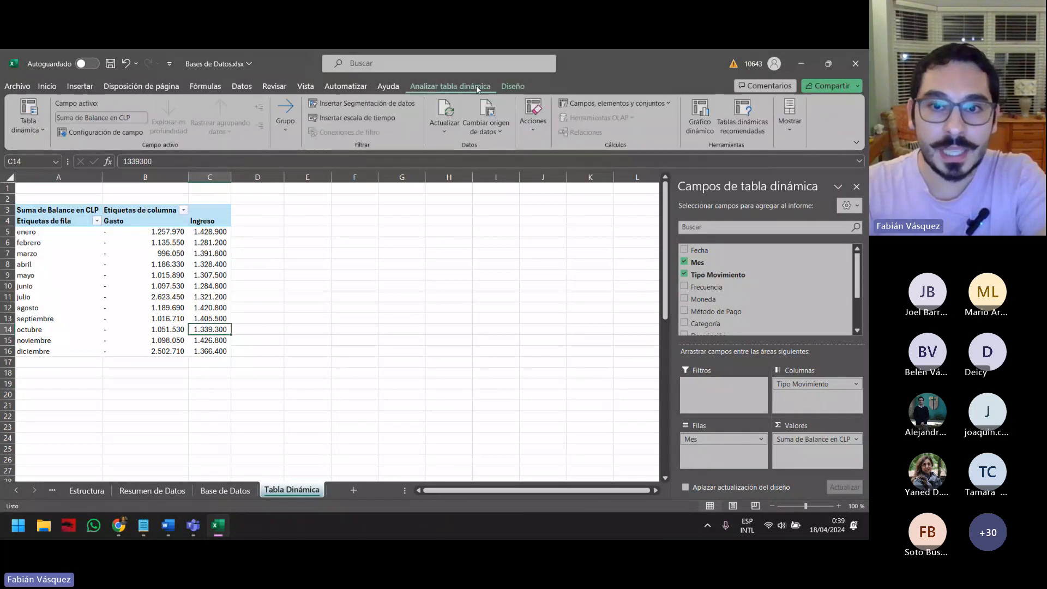
click(698, 120)
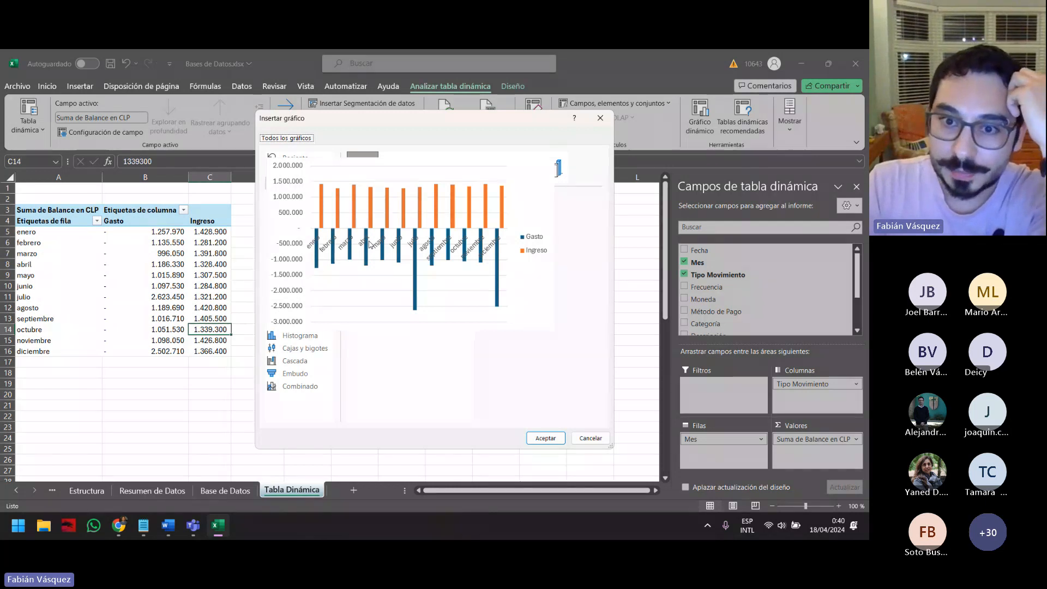
click(600, 118)
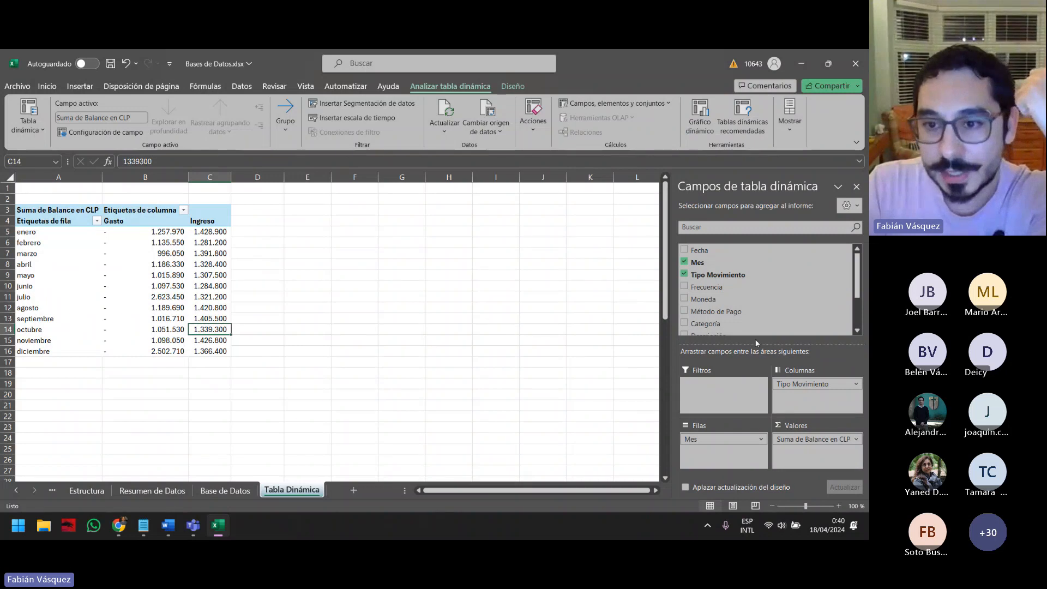
Replace Balance en CLP with Monto en CLP as the pivot table's summed value and check the enero amounts
drag(858, 289, 855, 333)
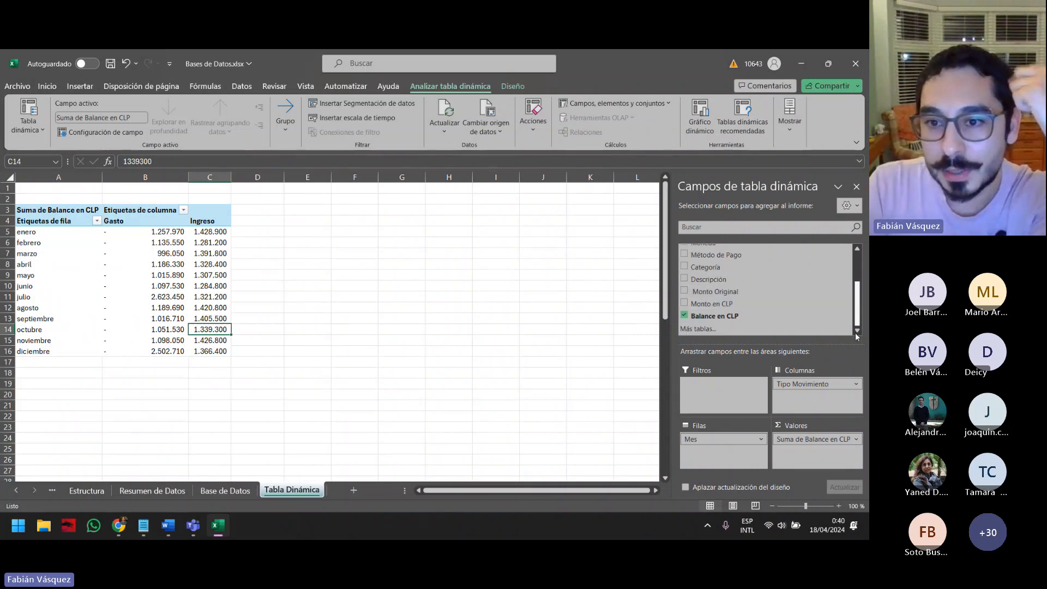
click(684, 304)
click(684, 316)
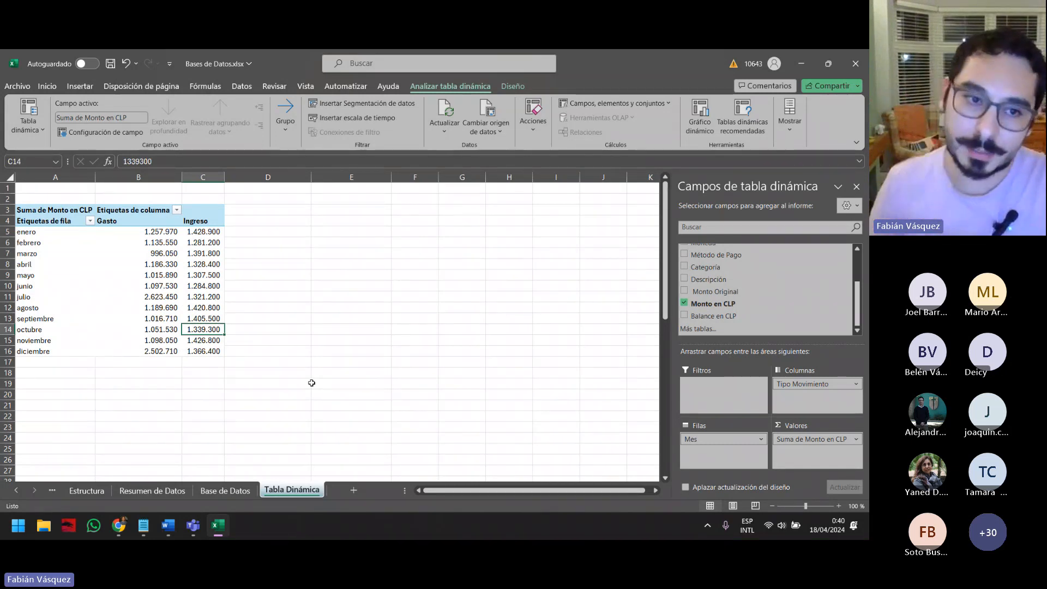
drag(158, 232, 204, 232)
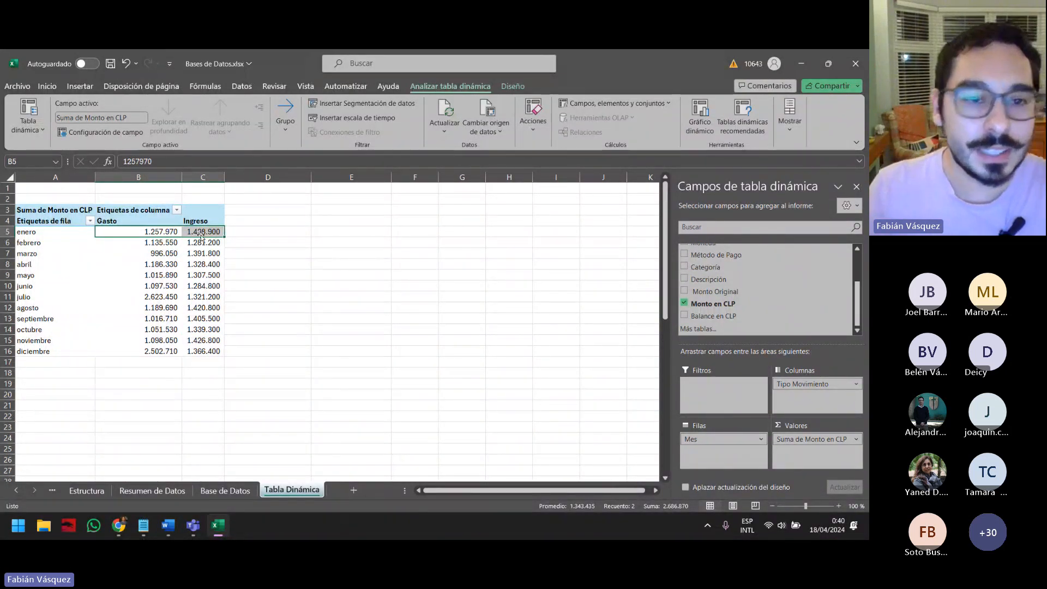
click(188, 286)
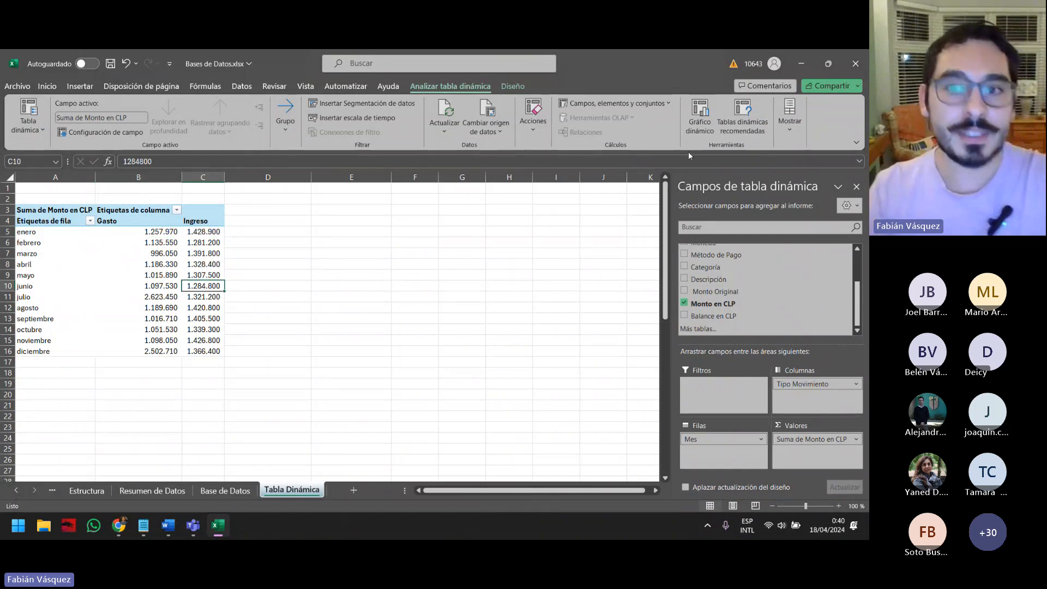
Try a clustered column pivot chart of monthly Gasto and Ingreso, placed beside the pivot table
click(700, 117)
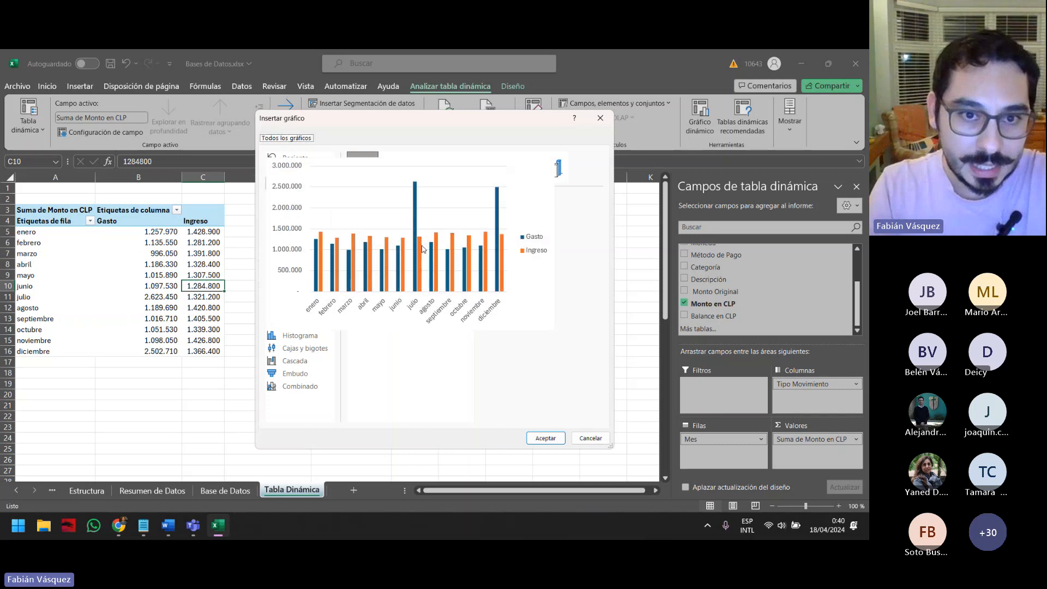
mouse_move(447, 250)
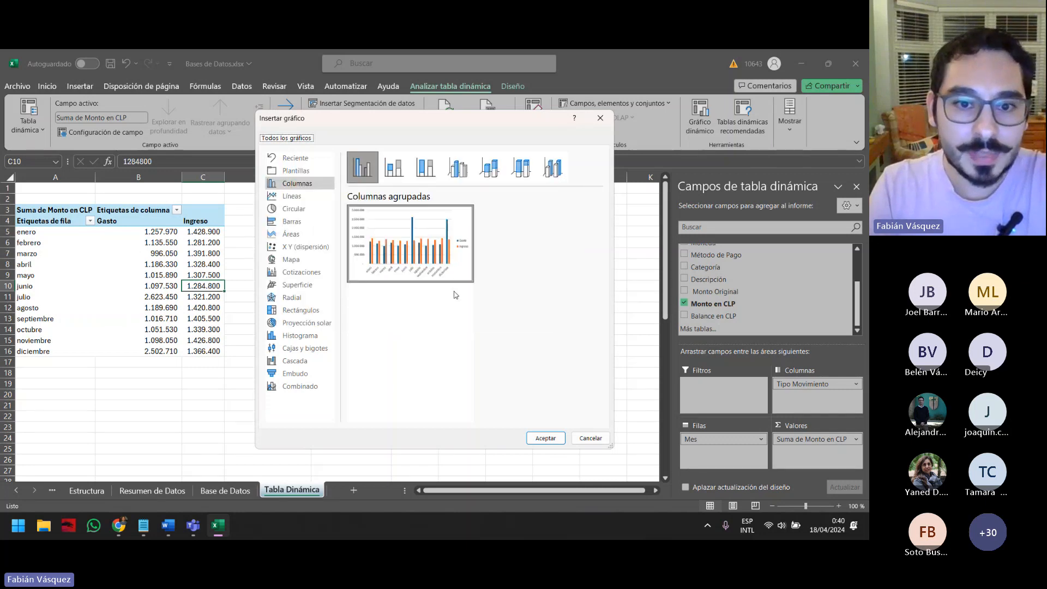
click(545, 439)
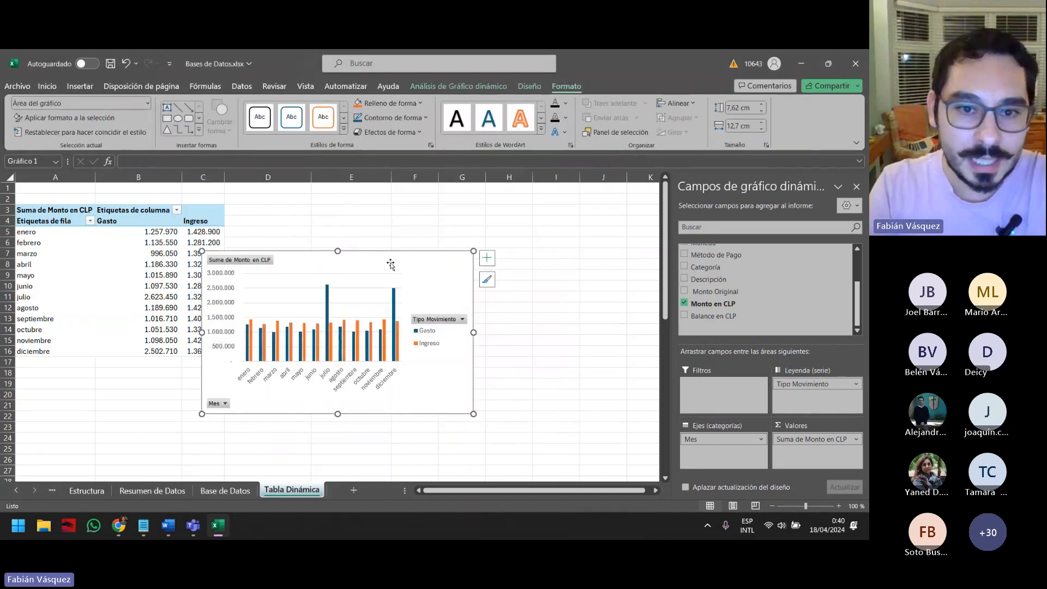
drag(393, 264, 475, 252)
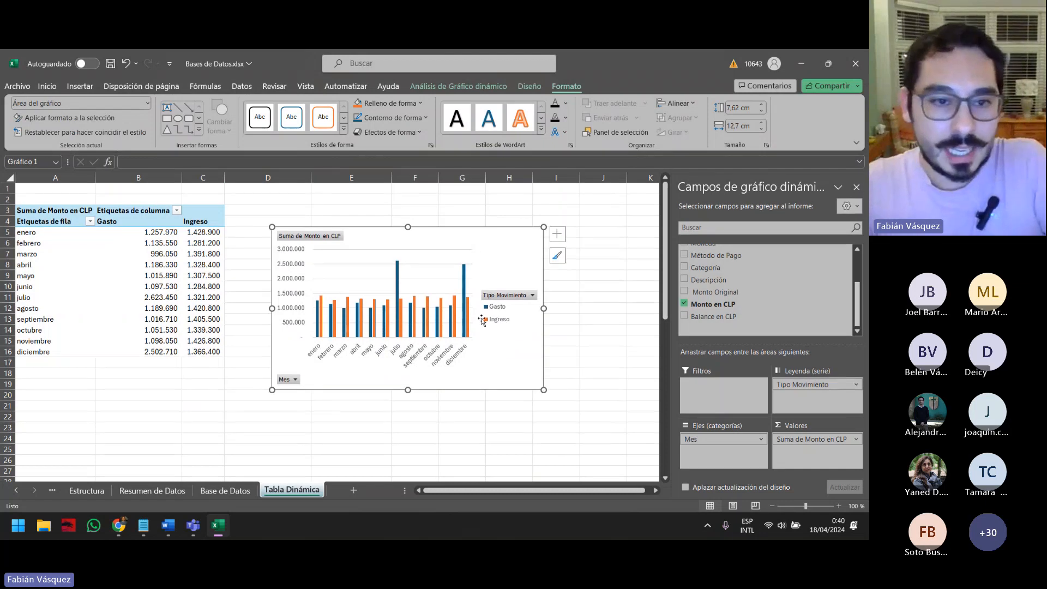
key(ctrl+z)
key(ctrl+z)
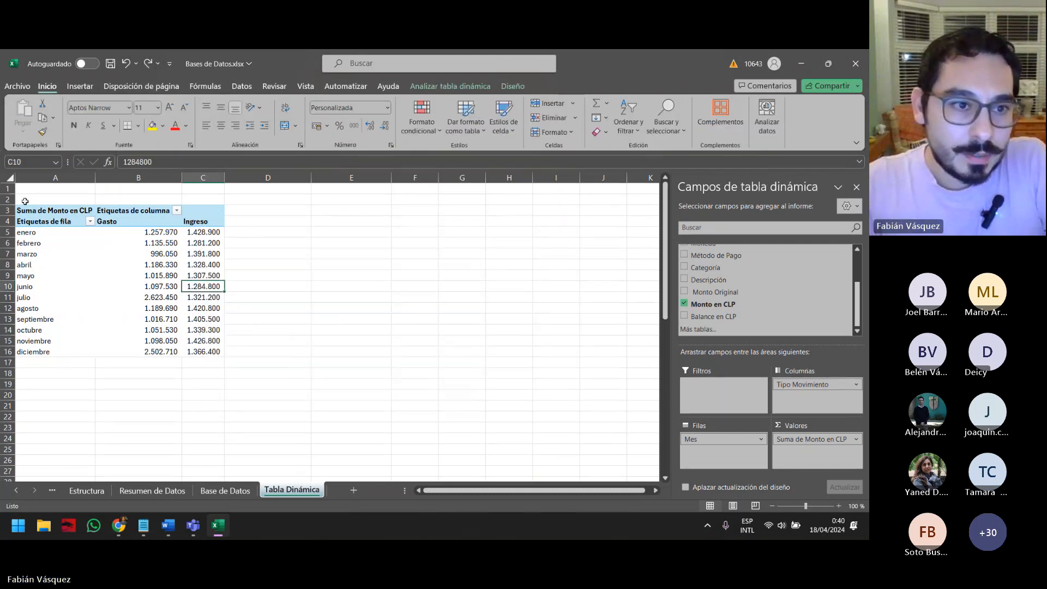
Copy the range A2:D17 containing the whole pivot table and paste it into a new sheet
drag(25, 201, 229, 359)
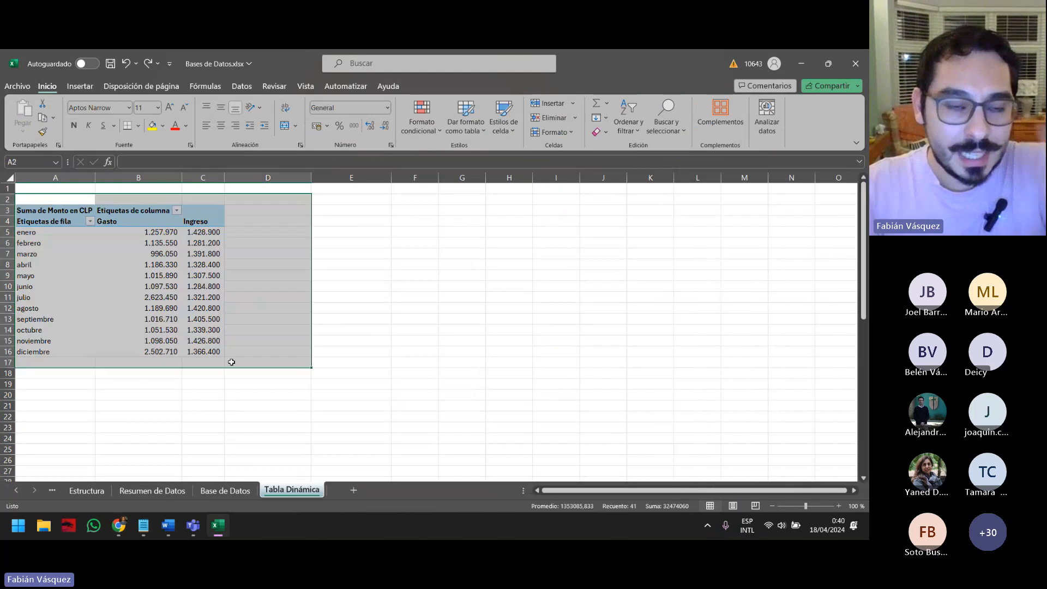
click(339, 374)
drag(71, 200, 249, 371)
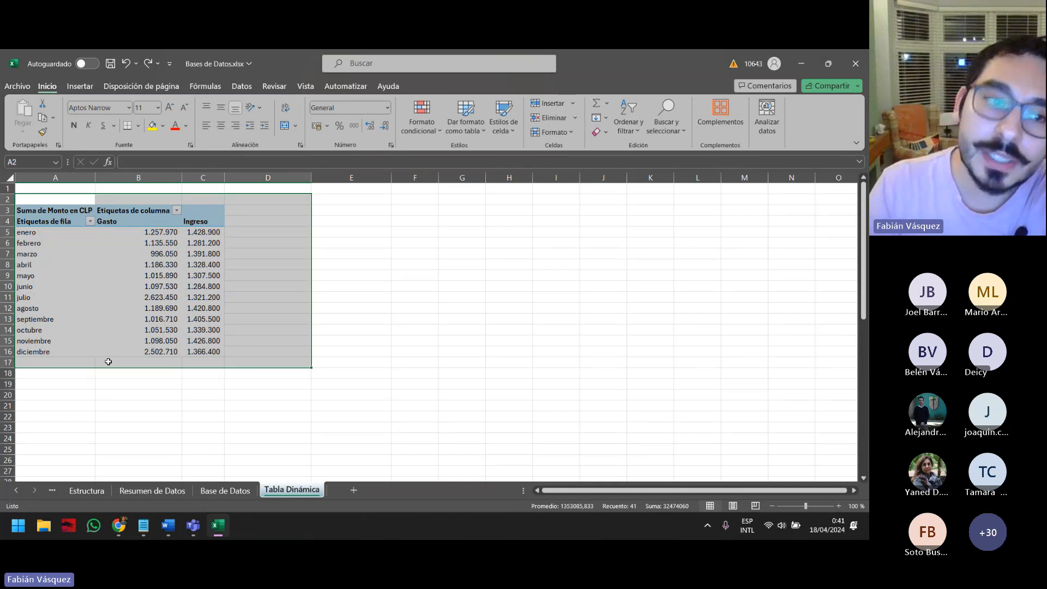
key(ctrl+c)
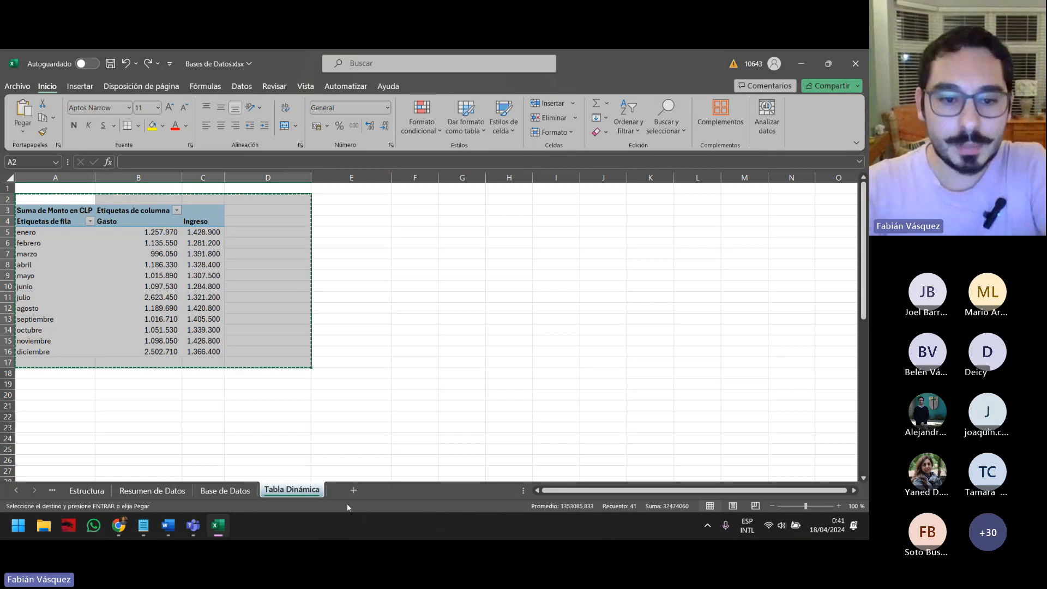
click(353, 489)
key(ctrl+v)
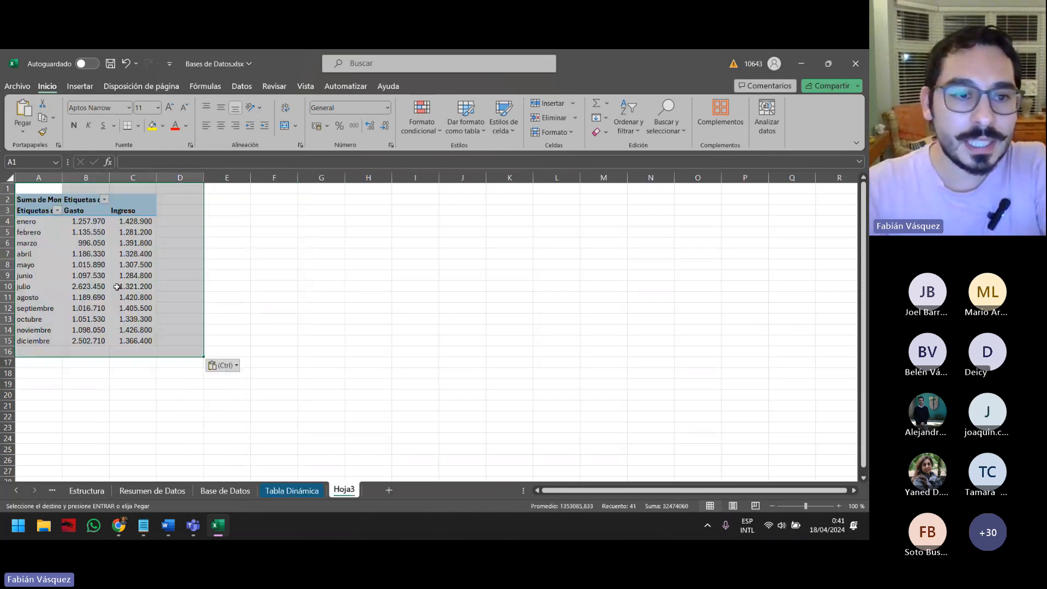
Autofit all column widths on the new sheet and check whether the pasted data is still a pivot table
click(106, 241)
click(10, 178)
double_click(62, 178)
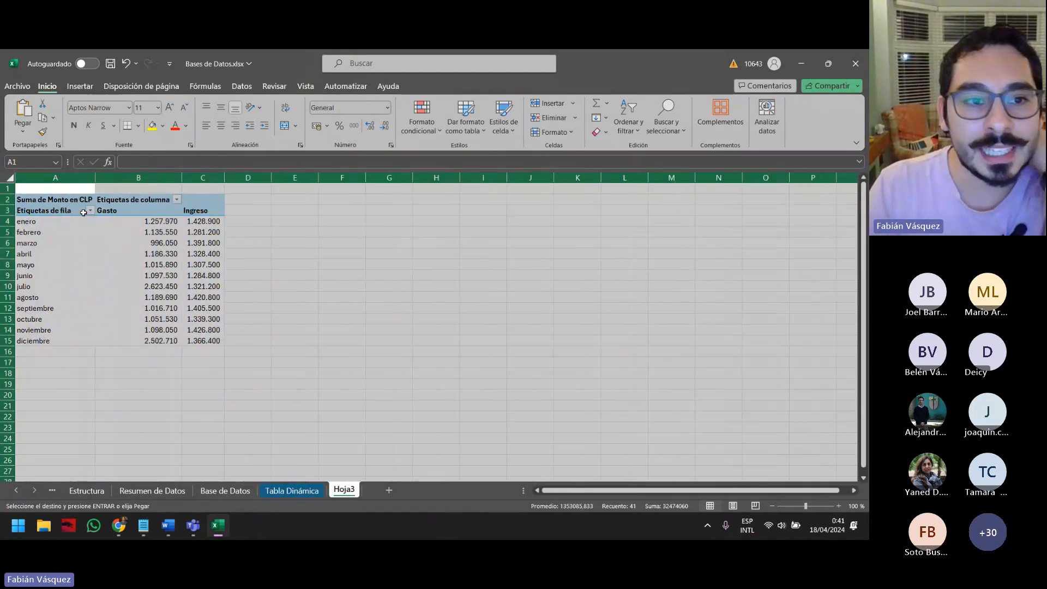
click(123, 275)
click(49, 238)
click(131, 252)
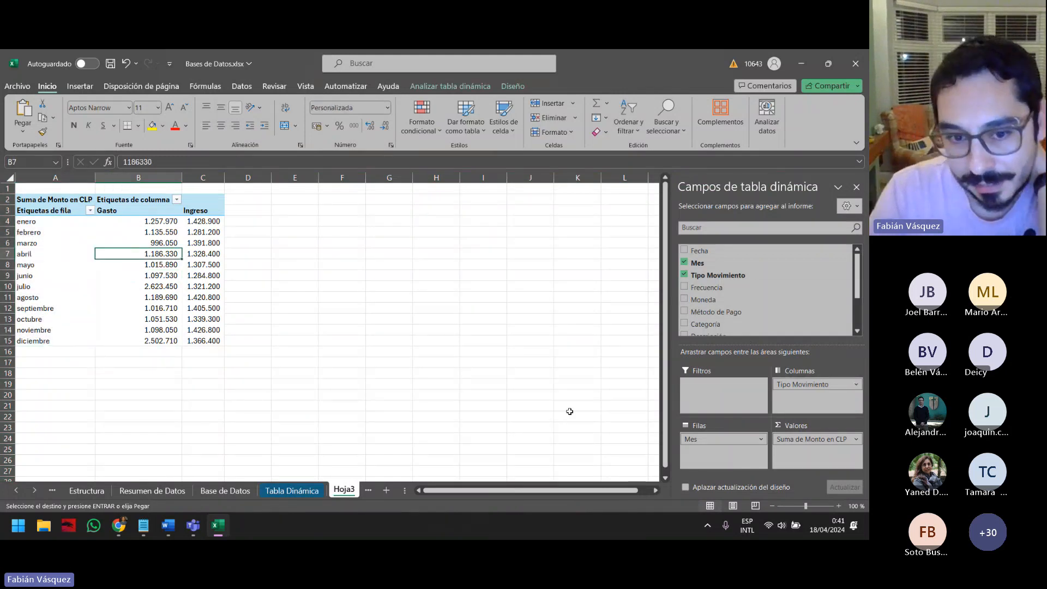
Copy only the enero to diciembre rows with their Gasto and Ingreso amounts, A5:C16, from the Tabla Dinámica sheet
click(291, 490)
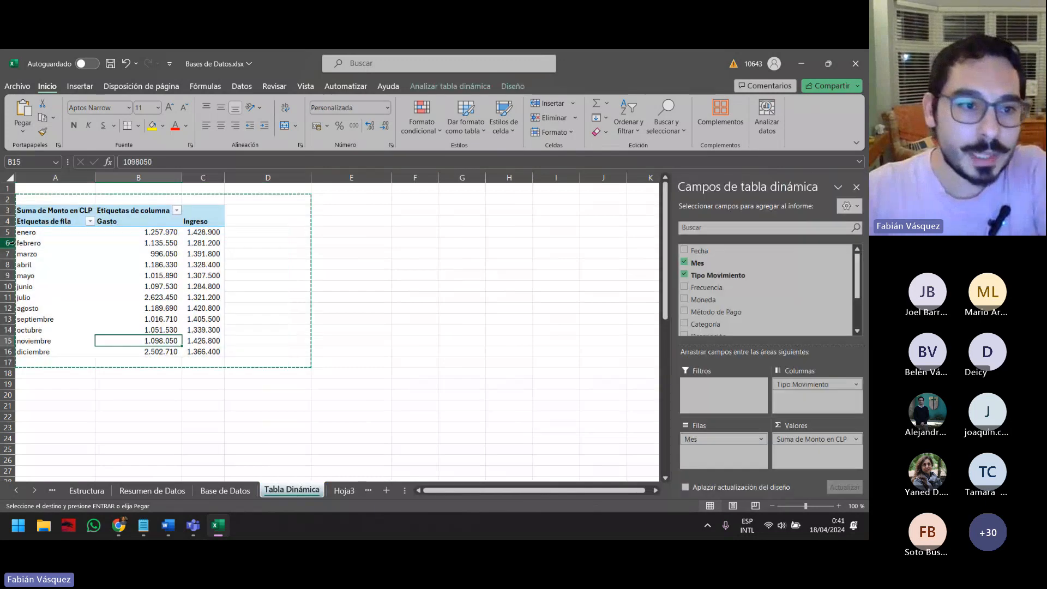
click(18, 232)
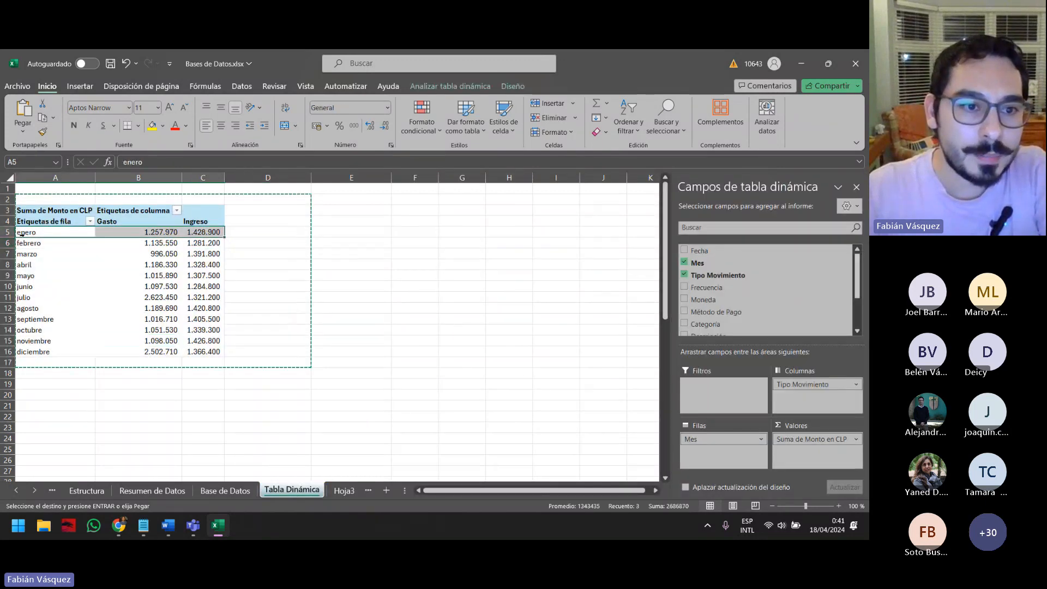
click(139, 297)
key(Escape)
click(24, 233)
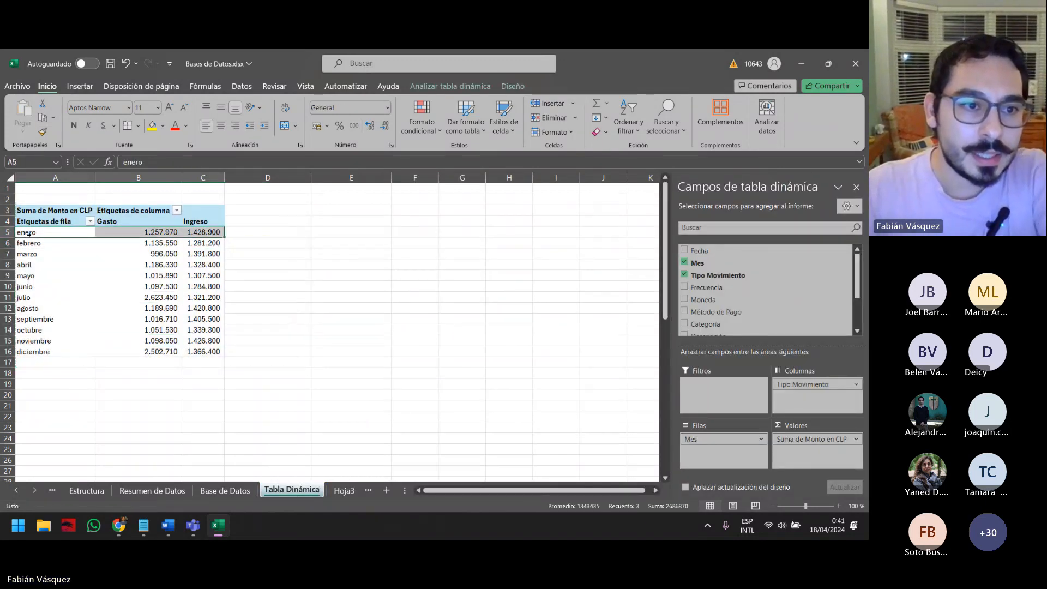
click(409, 296)
drag(25, 231, 212, 352)
key(ctrl+c)
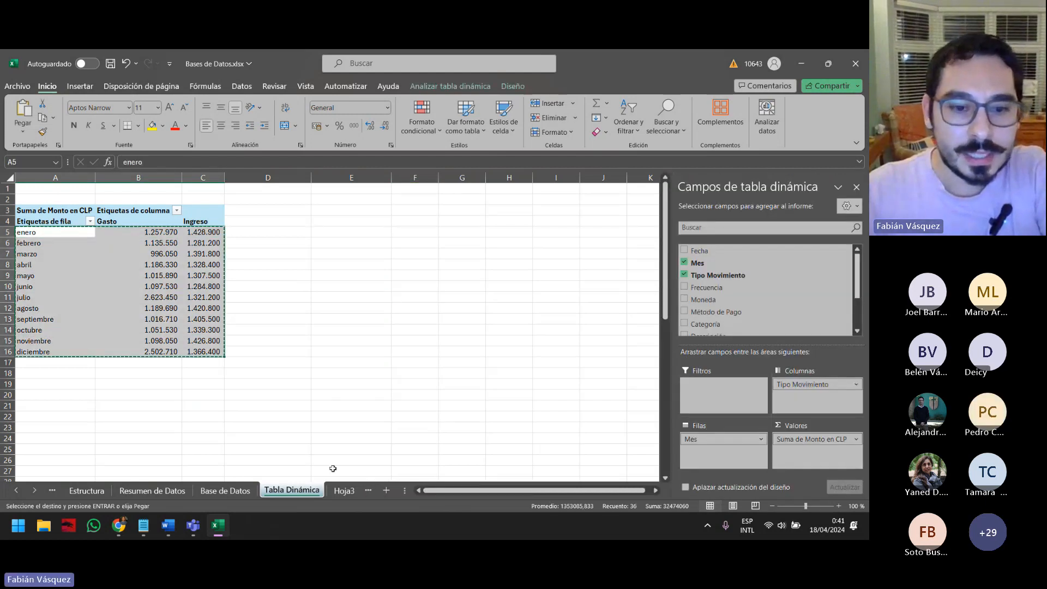
Paste the copied monthly pivot table rows into a new sheet, check the pasted cells, and undo the paste
click(386, 490)
key(ctrl+v)
click(64, 218)
drag(60, 213, 151, 309)
click(120, 276)
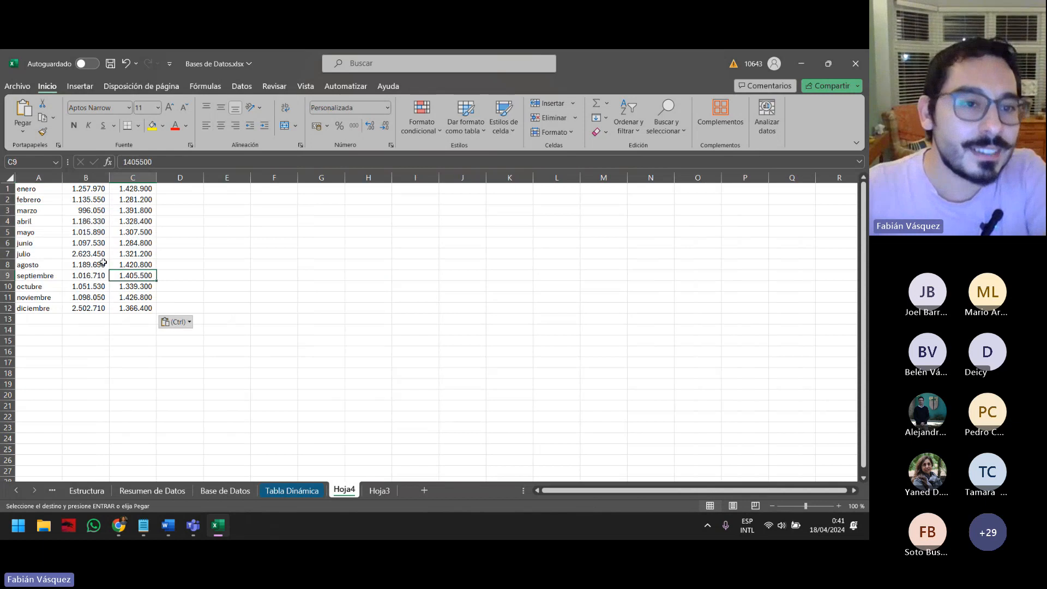
click(94, 242)
click(124, 244)
key(ctrl+z)
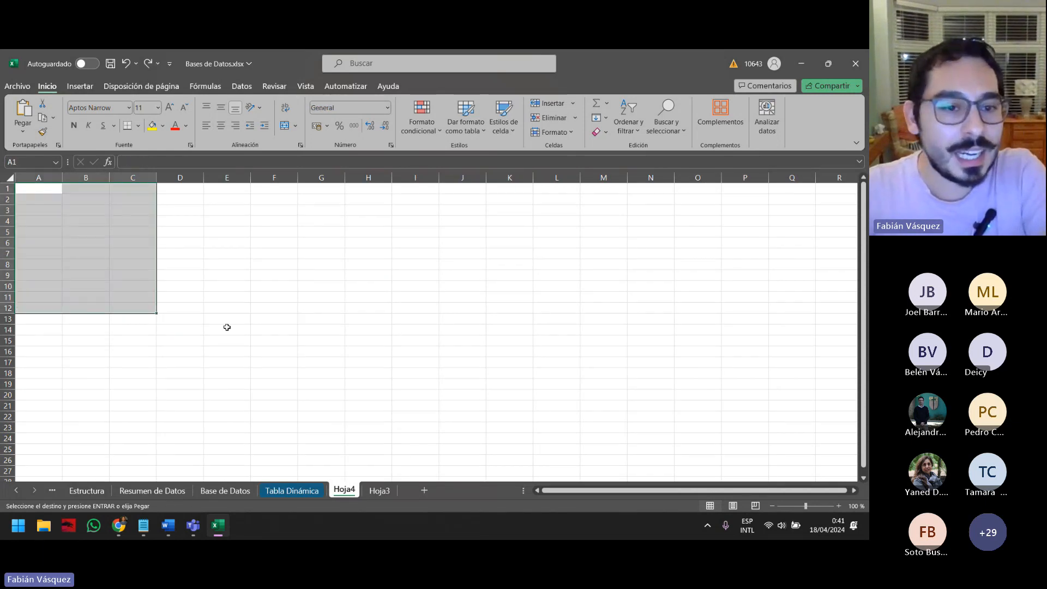
Delete the blank sheet Hoja4 from the workbook
right_click(349, 489)
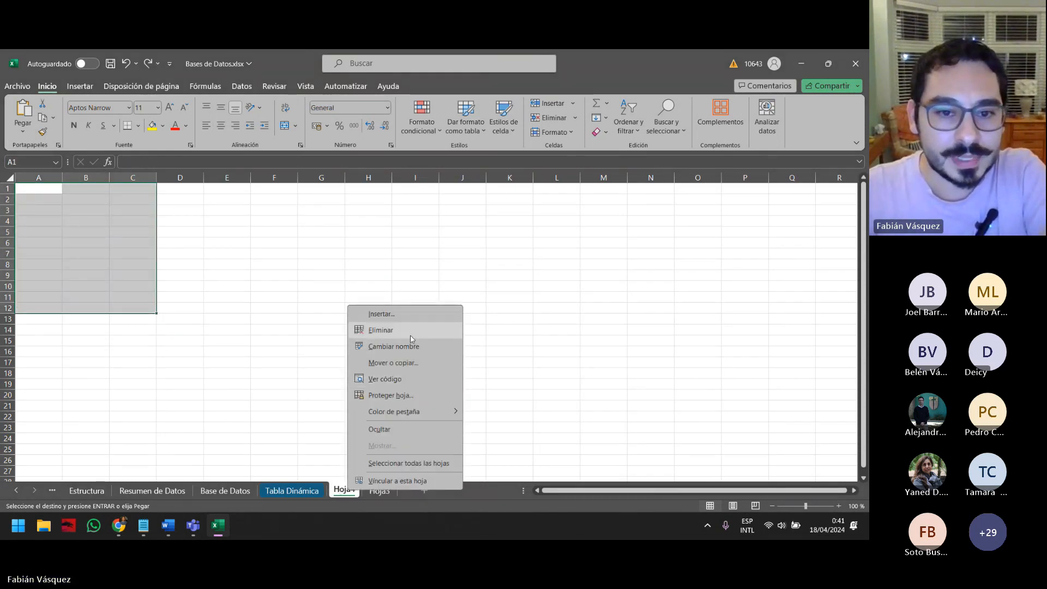
click(393, 330)
Rename the sheet Hoja3 as "Gastos VS Ingresos"
click(344, 490)
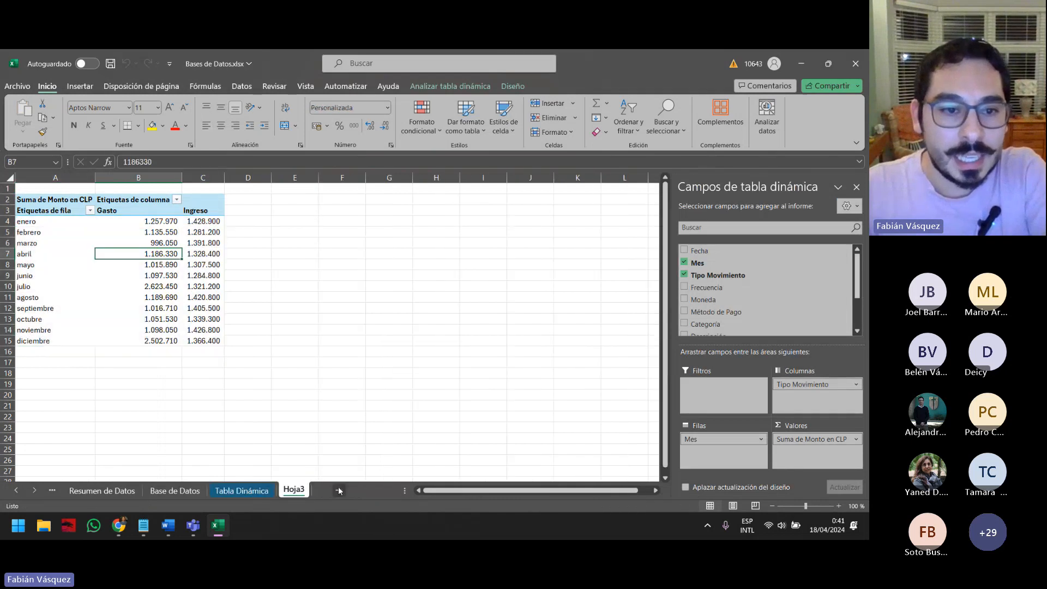
double_click(294, 490)
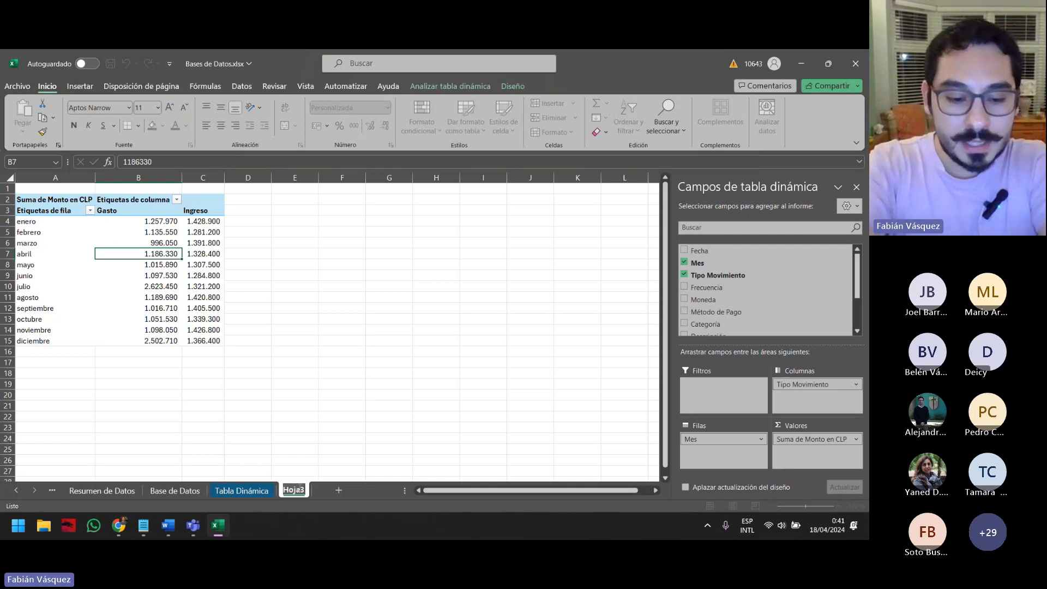
text(Gastos)
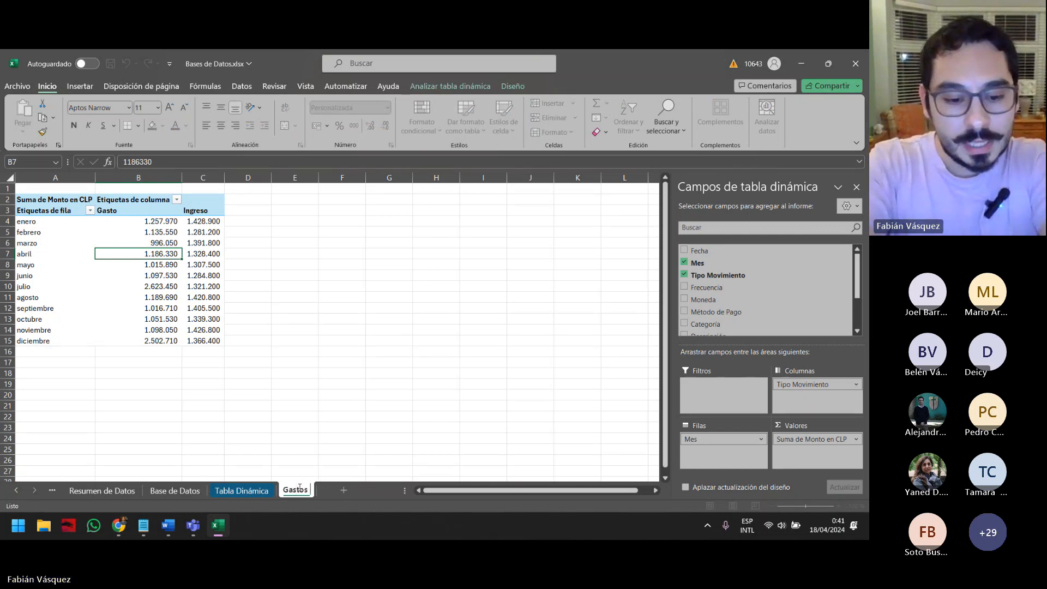
text( Vs)
key(BackSpace)
text(S)
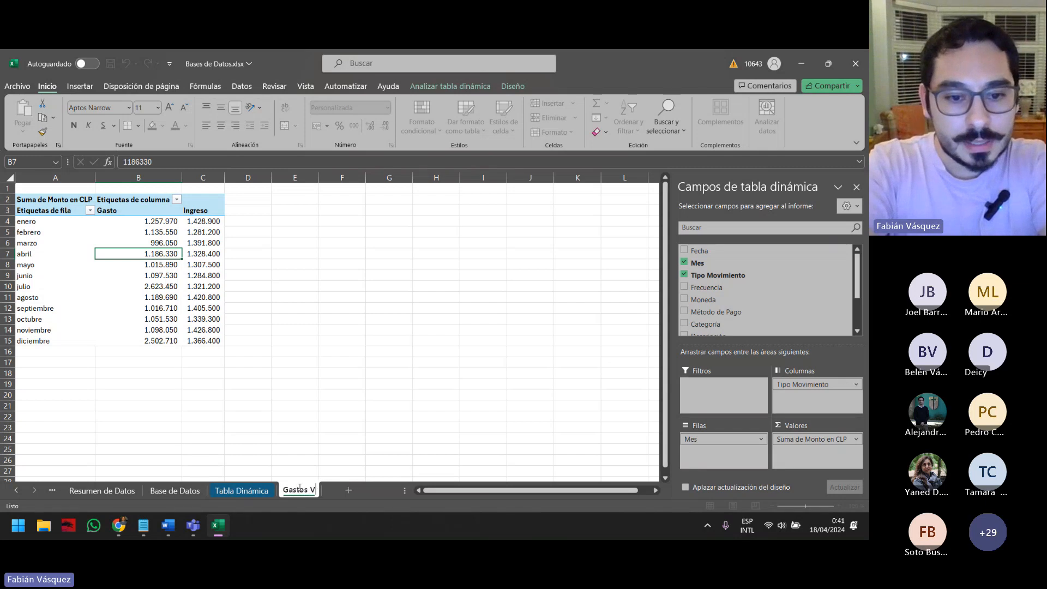
text( Ingresos)
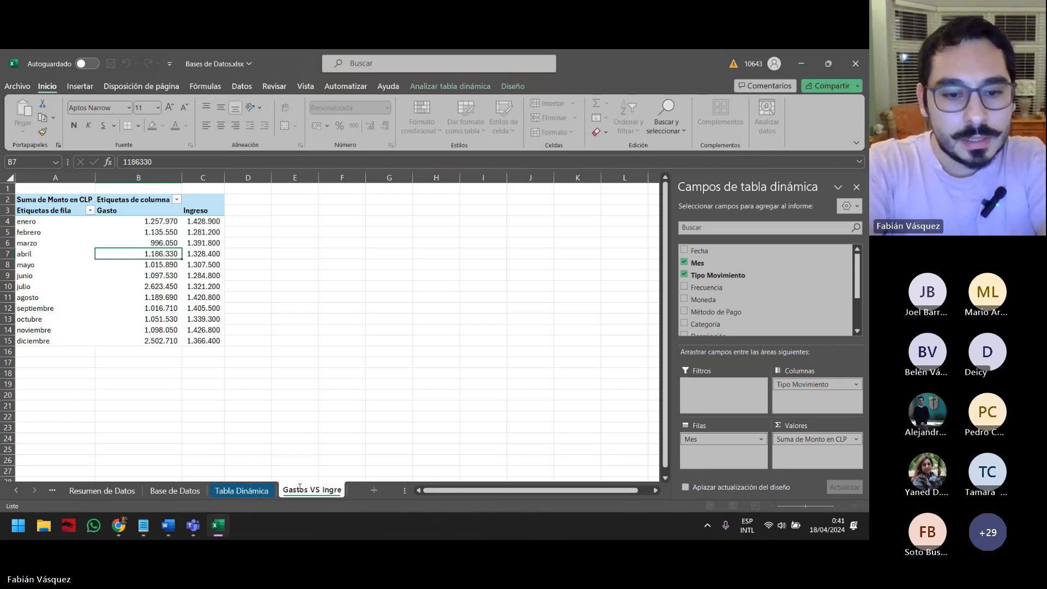
key(Return)
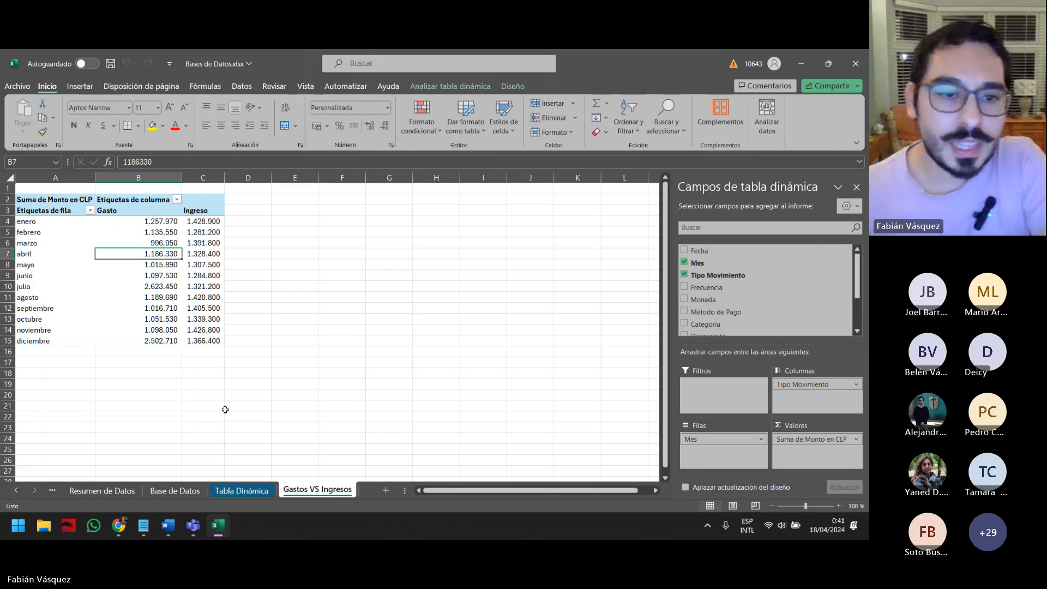
Insert a clustered column pivot chart from the monthly Gasto and Ingreso pivot table
click(463, 92)
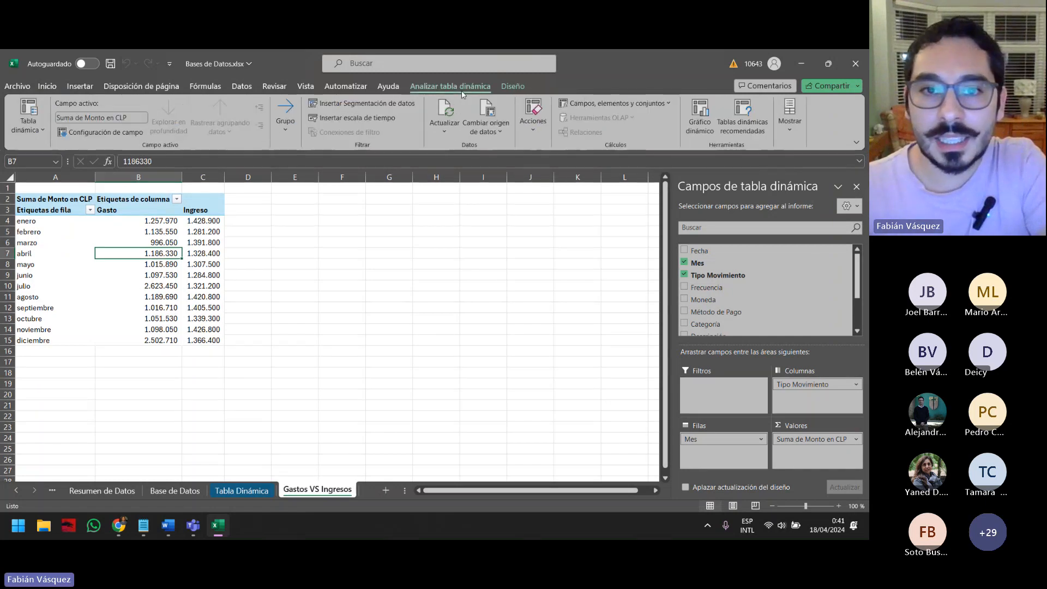
click(700, 117)
click(545, 440)
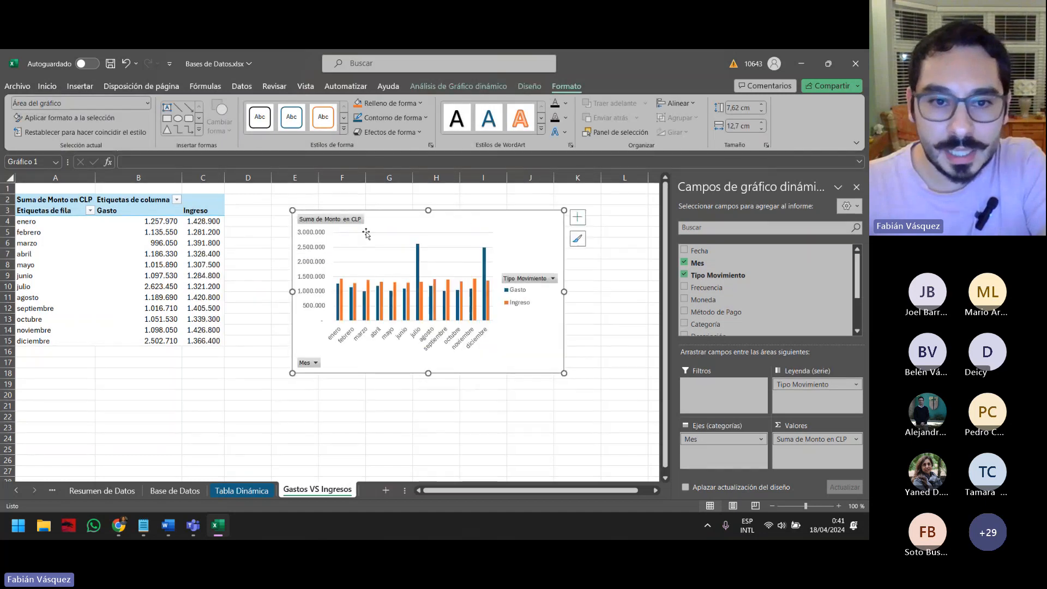
Add the title "Gastos vs Ingresos" above the column chart's plot and move the chart slightly closer to the pivot table
click(529, 86)
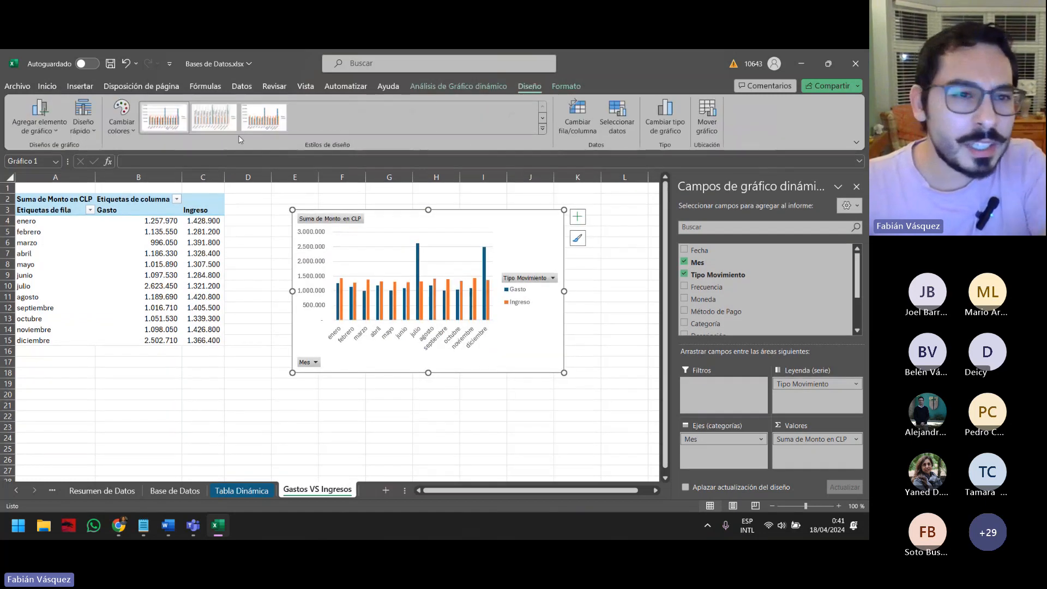
click(53, 130)
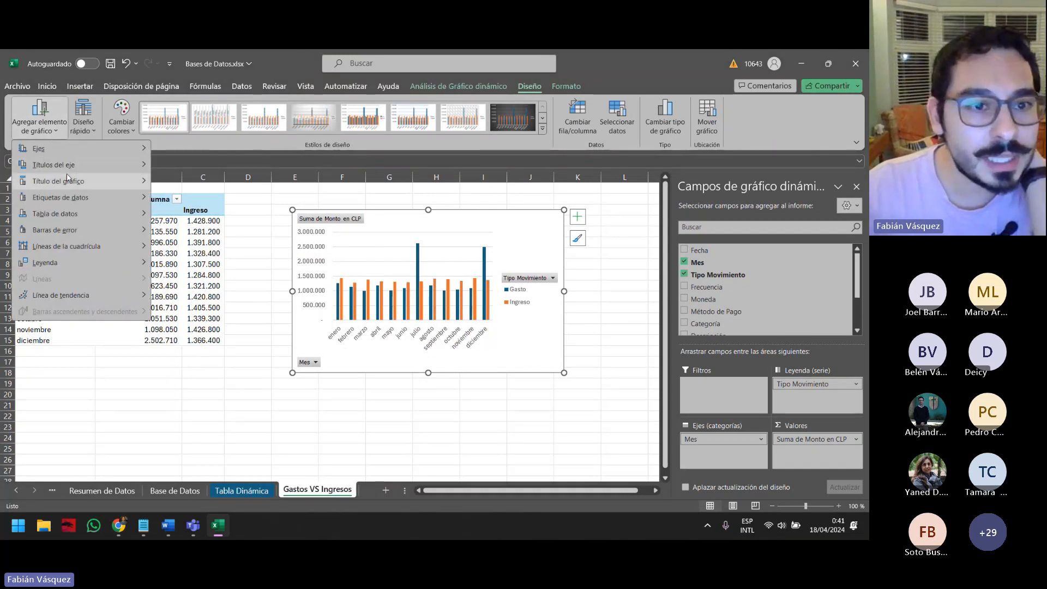
mouse_move(67, 178)
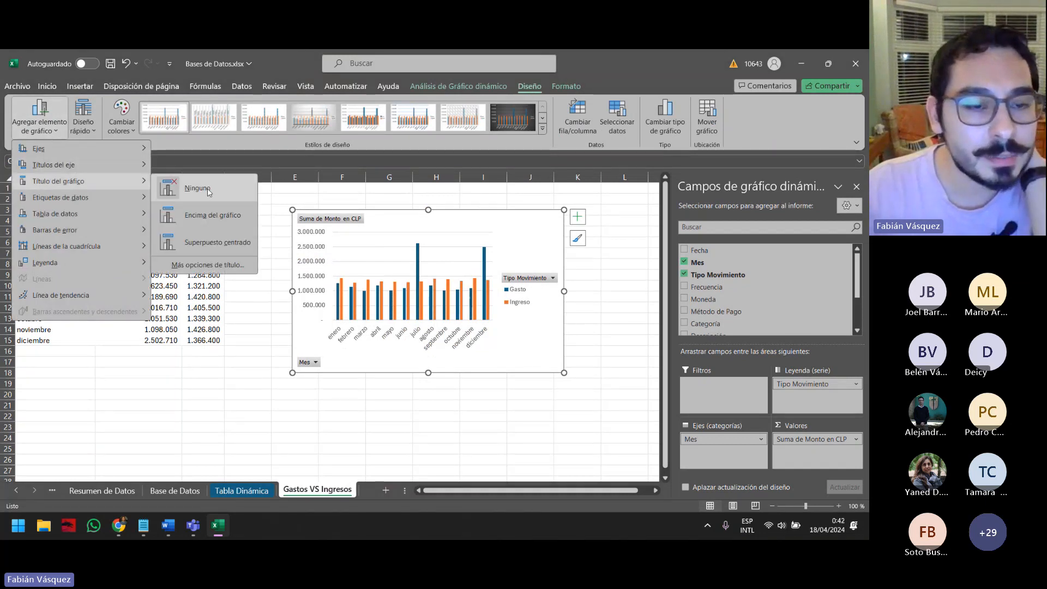
click(218, 222)
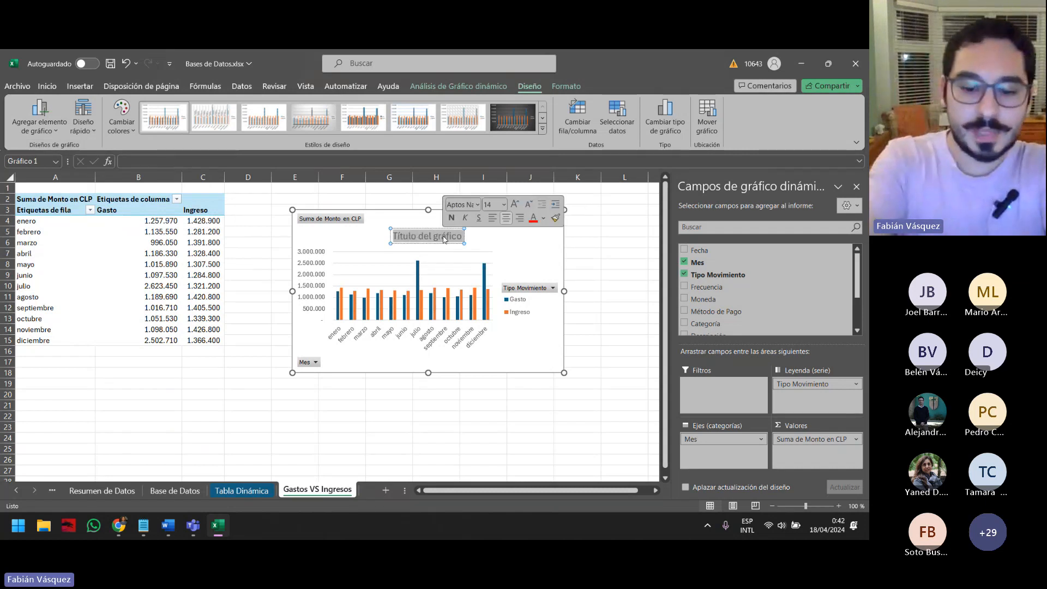
triple_click(444, 238)
text(Gastos v)
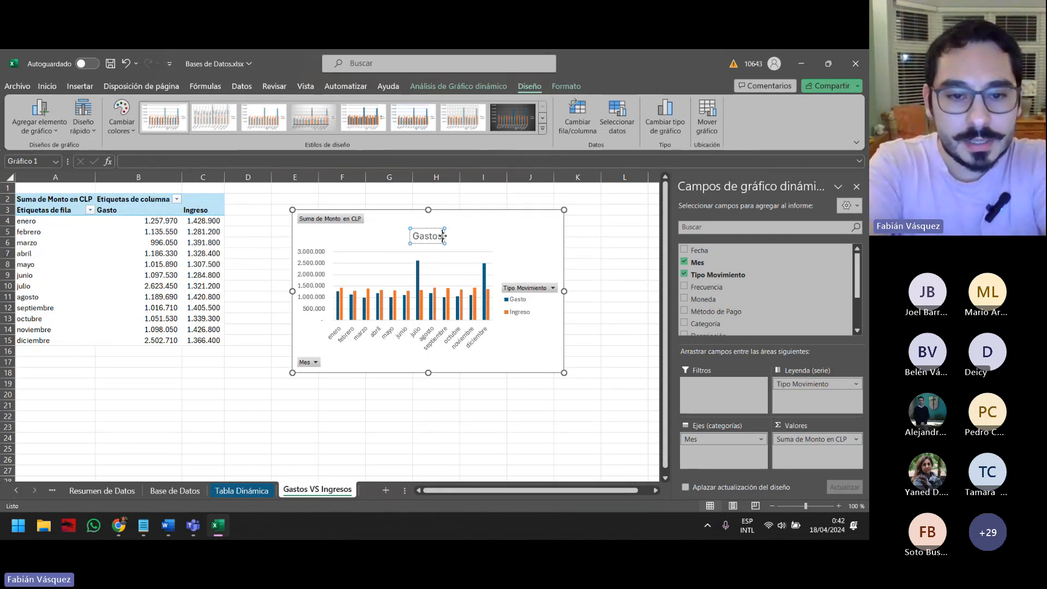
text(I)
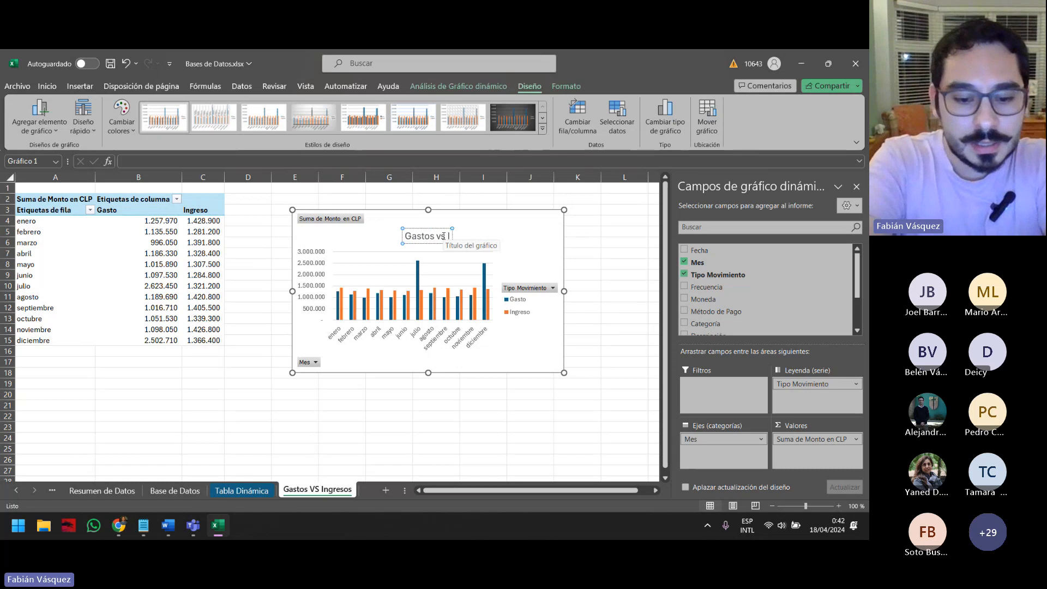
text(ngresos)
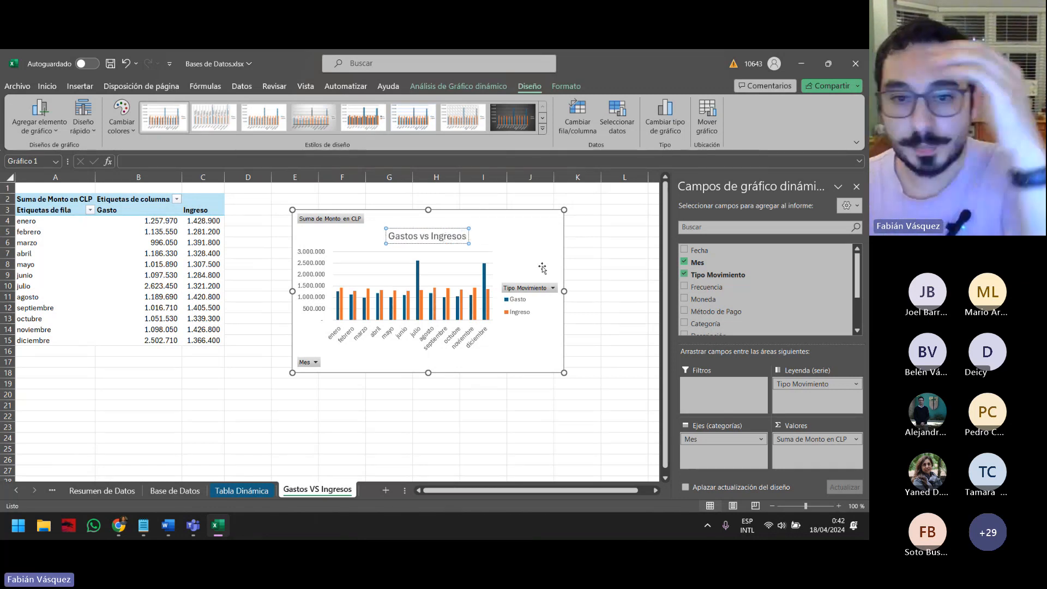
click(579, 267)
drag(529, 221, 512, 208)
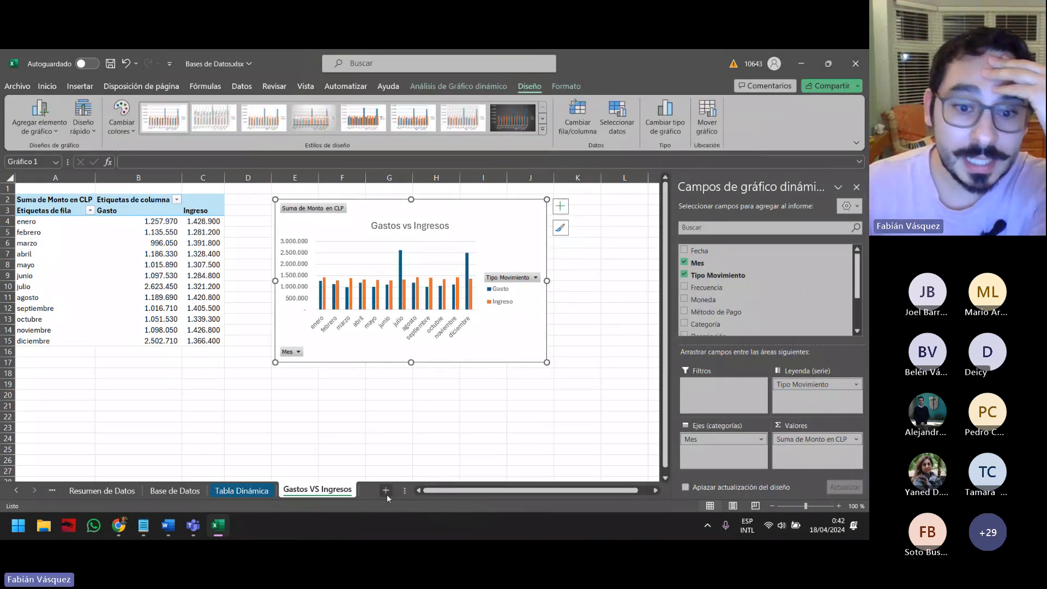
Add a new blank sheet after Gastos VS Ingresos and return to the Tabla Dinámica sheet
click(386, 491)
double_click(380, 493)
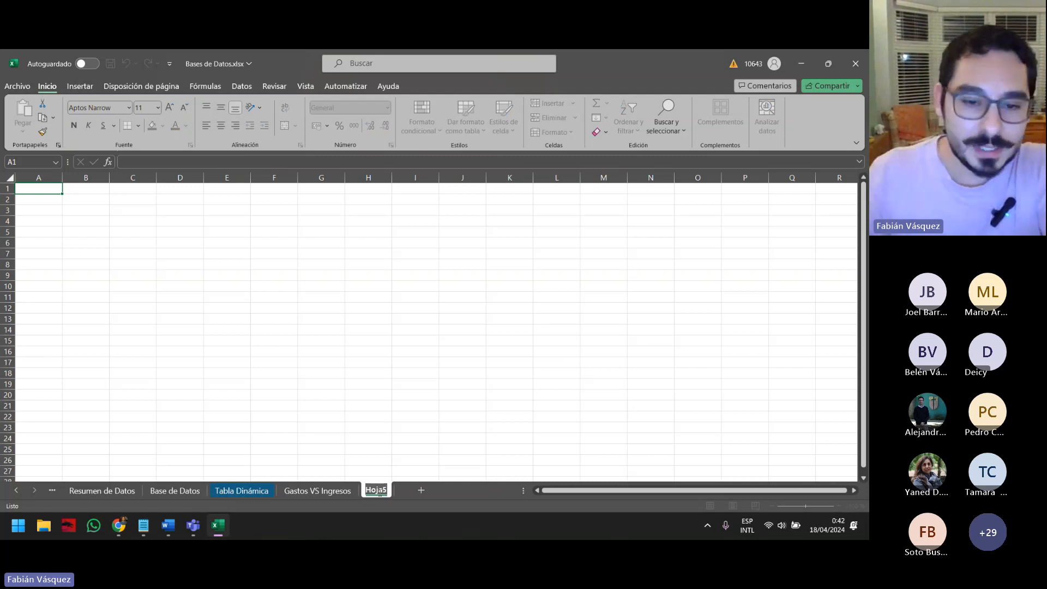
click(227, 493)
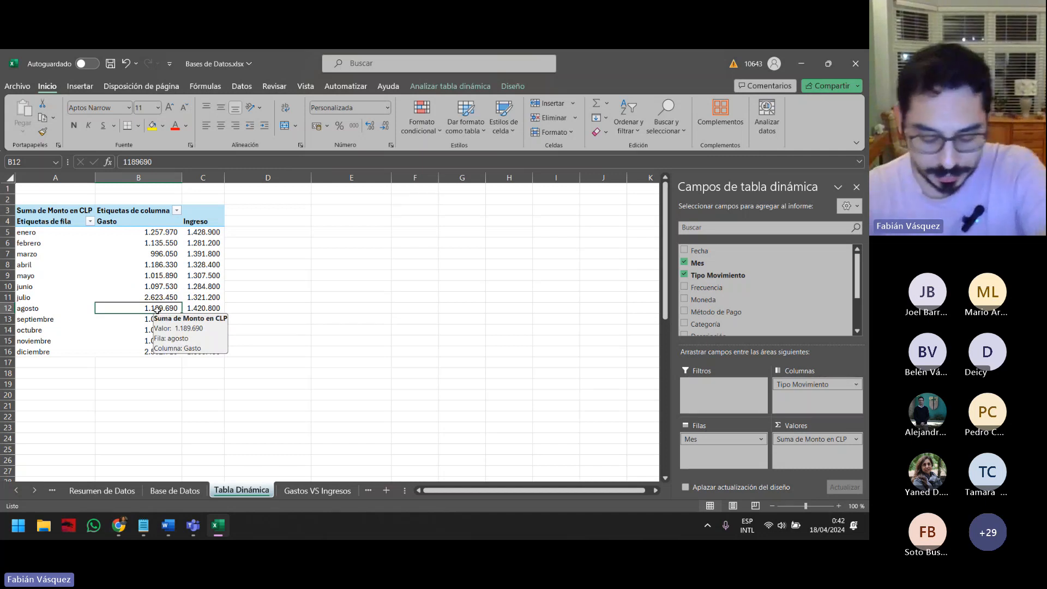
Replace Monto en CLP with Balance en CLP in the pivot table's values and remove Tipo Movimiento from its columns
scroll(813, 327, down, 2)
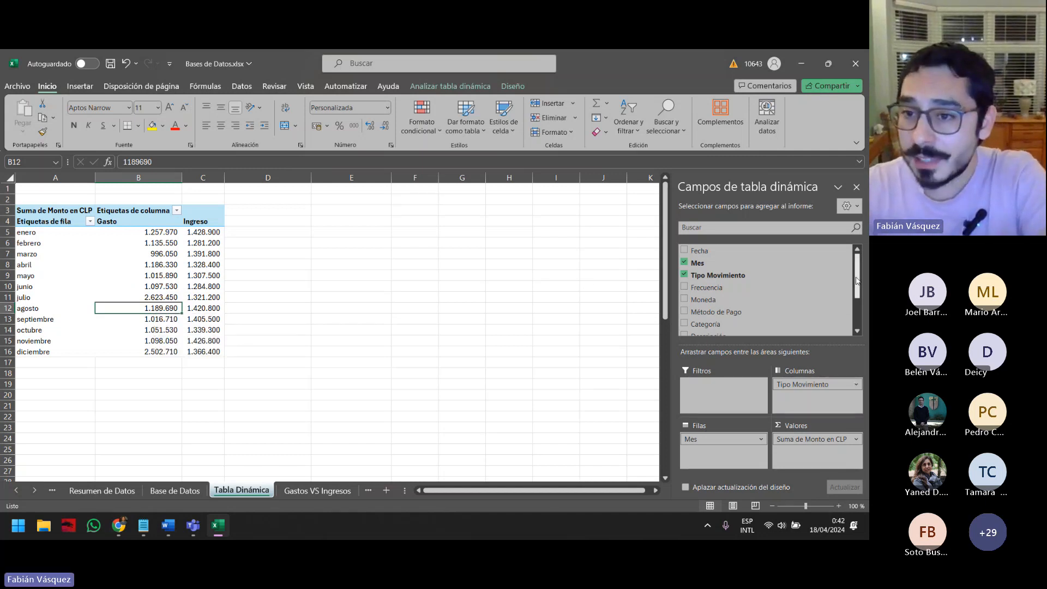
click(685, 315)
click(685, 303)
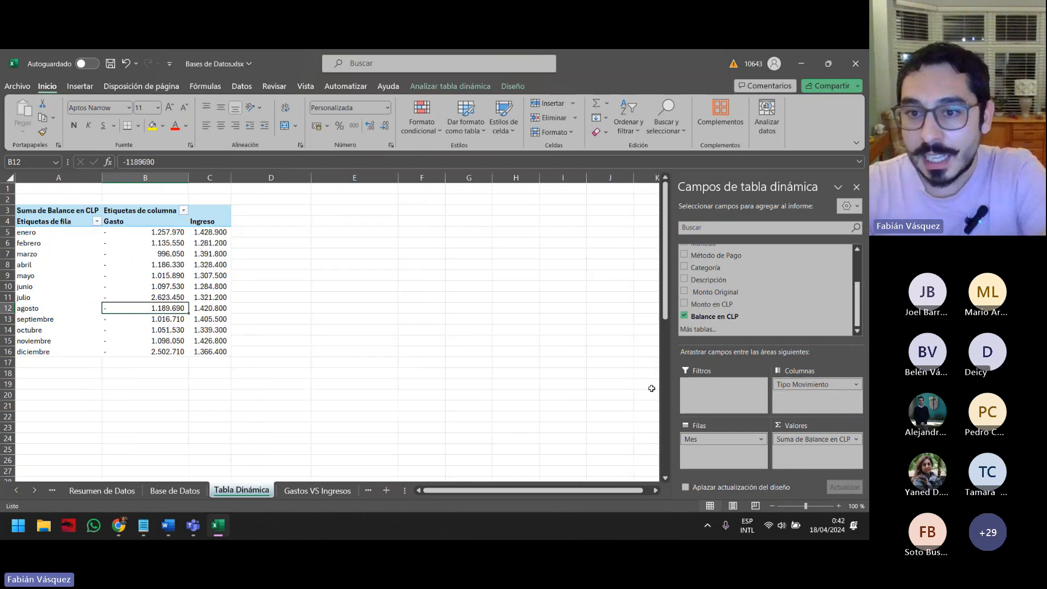
click(159, 264)
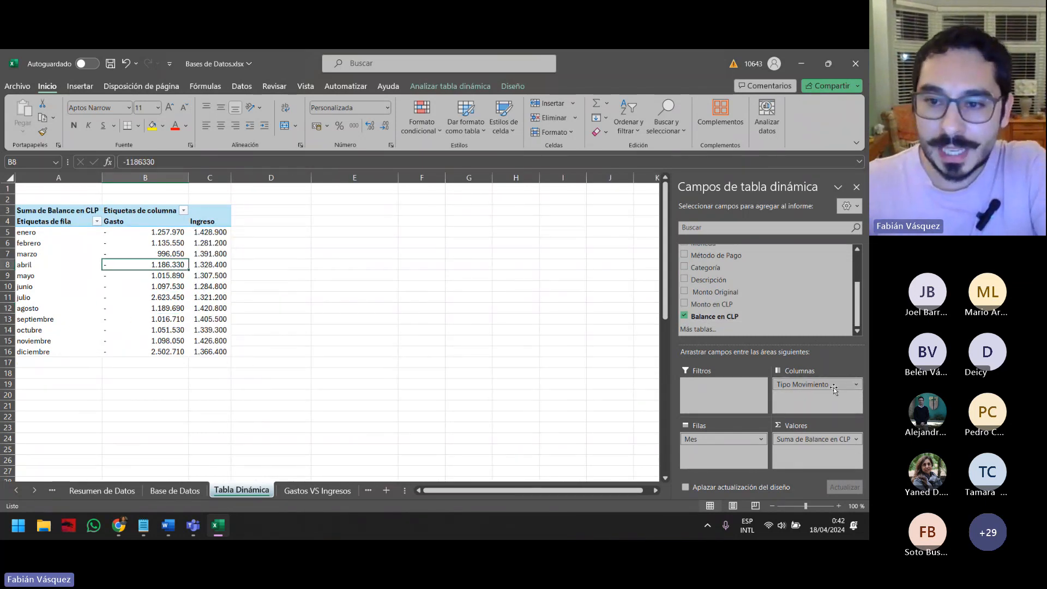
drag(835, 386, 785, 309)
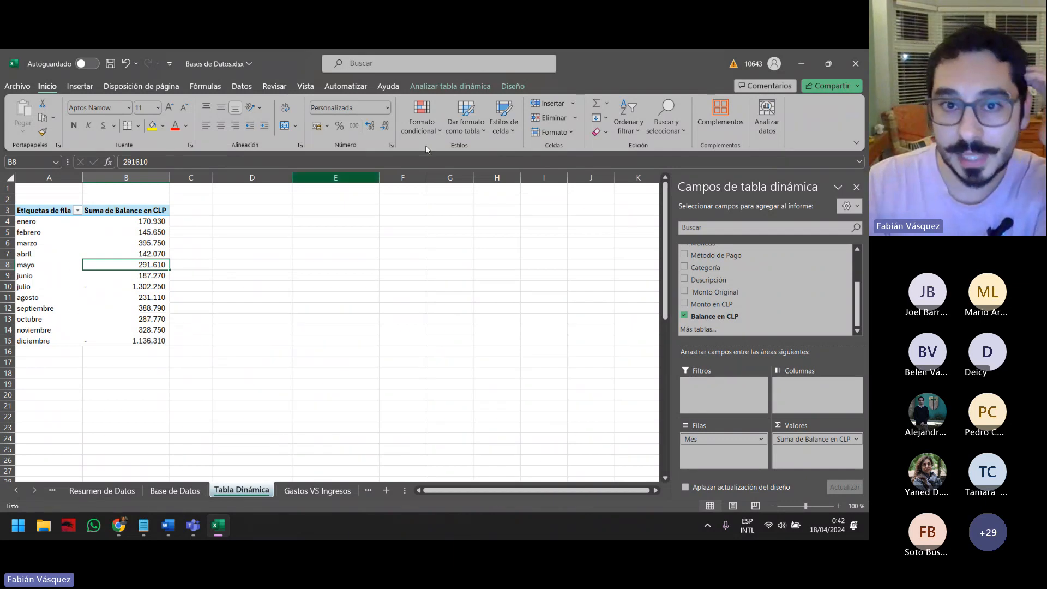
Insert a line-with-markers pivot chart of the monthly balance and shift it slightly toward the pivot table
click(474, 88)
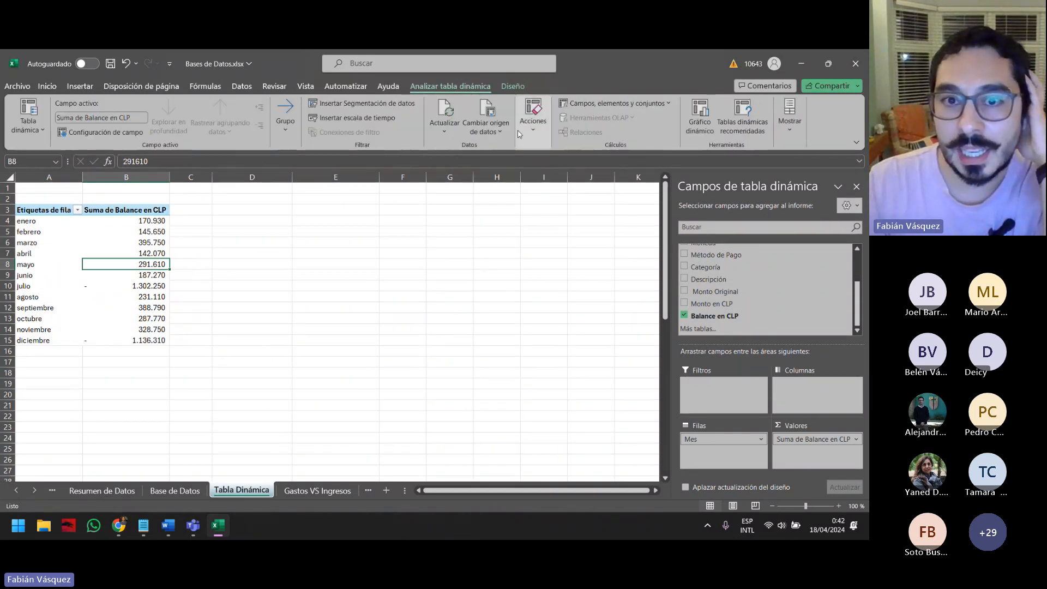
click(166, 242)
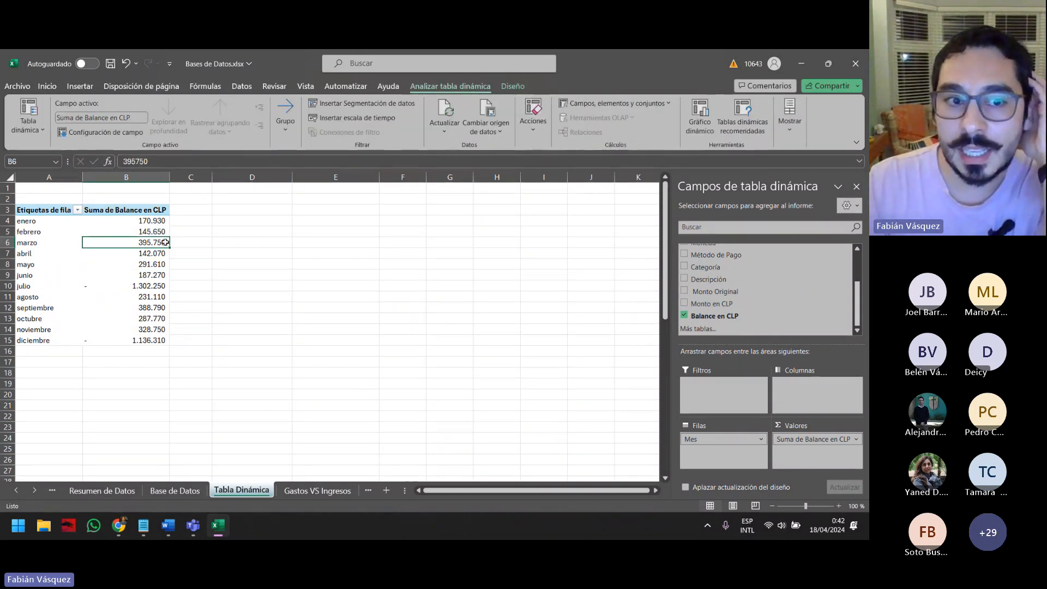
click(700, 121)
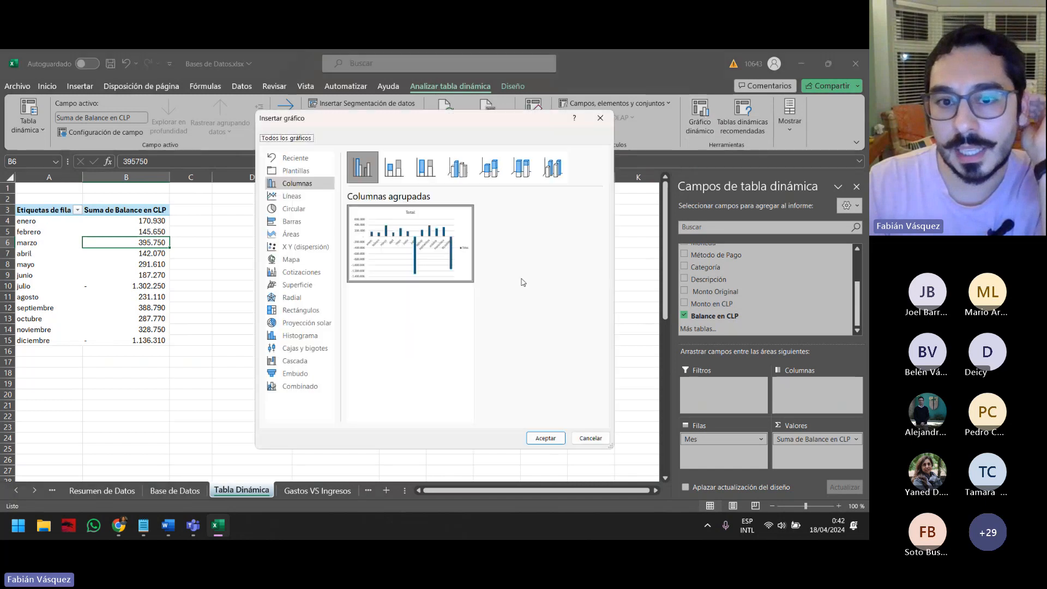
click(304, 199)
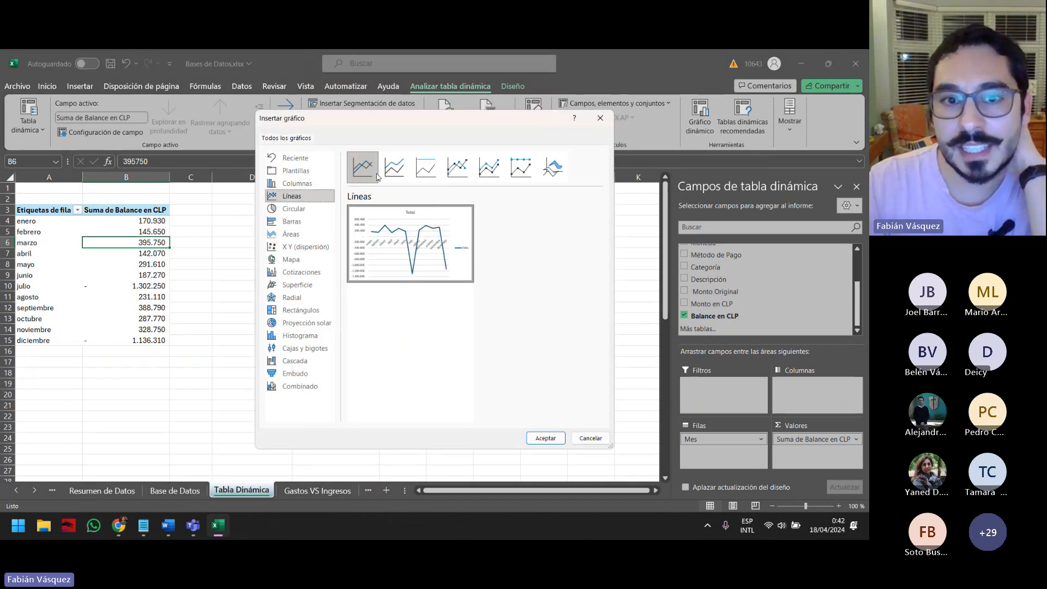
click(458, 180)
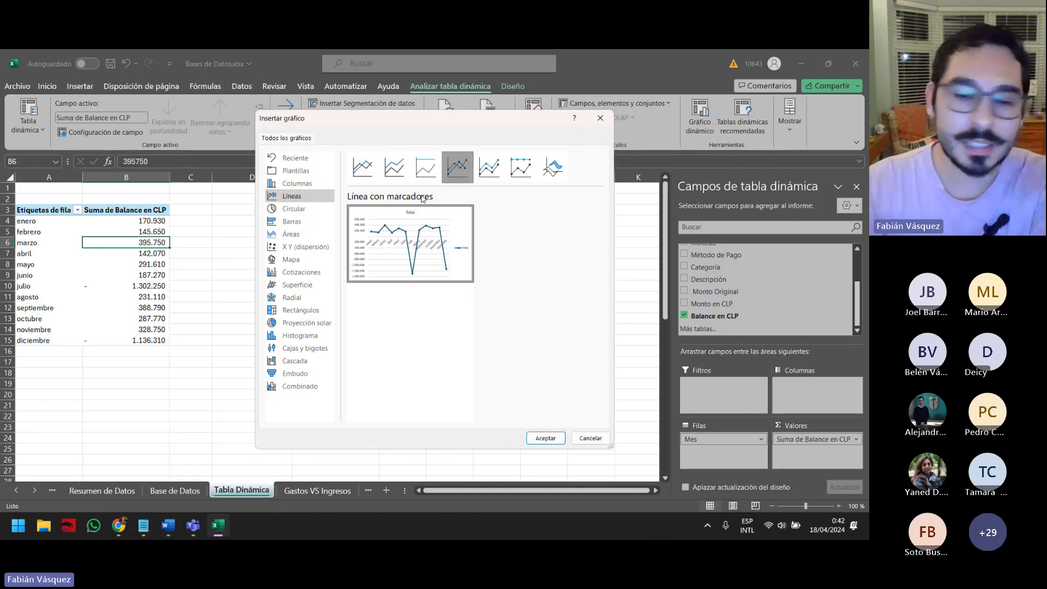
click(546, 439)
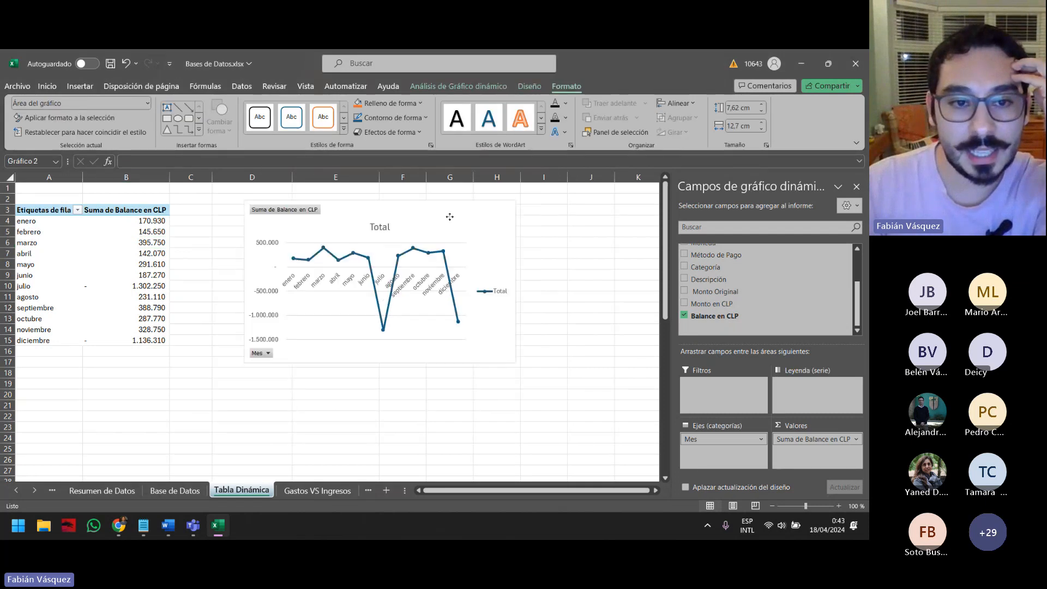
drag(449, 216, 440, 223)
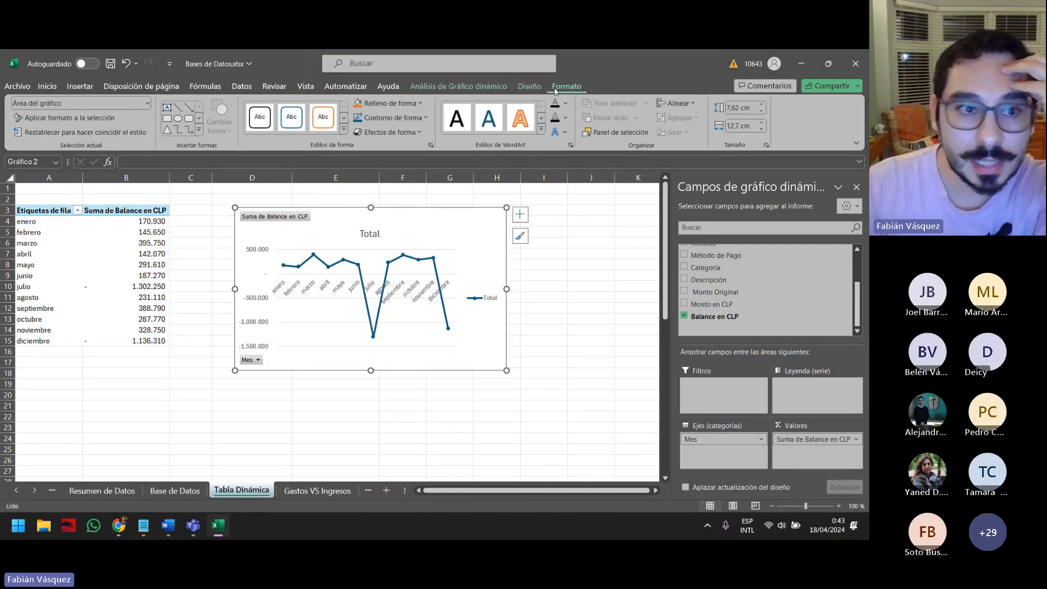
Add data callout labels to the monthly balance line chart and select them
click(530, 86)
click(40, 117)
mouse_move(105, 182)
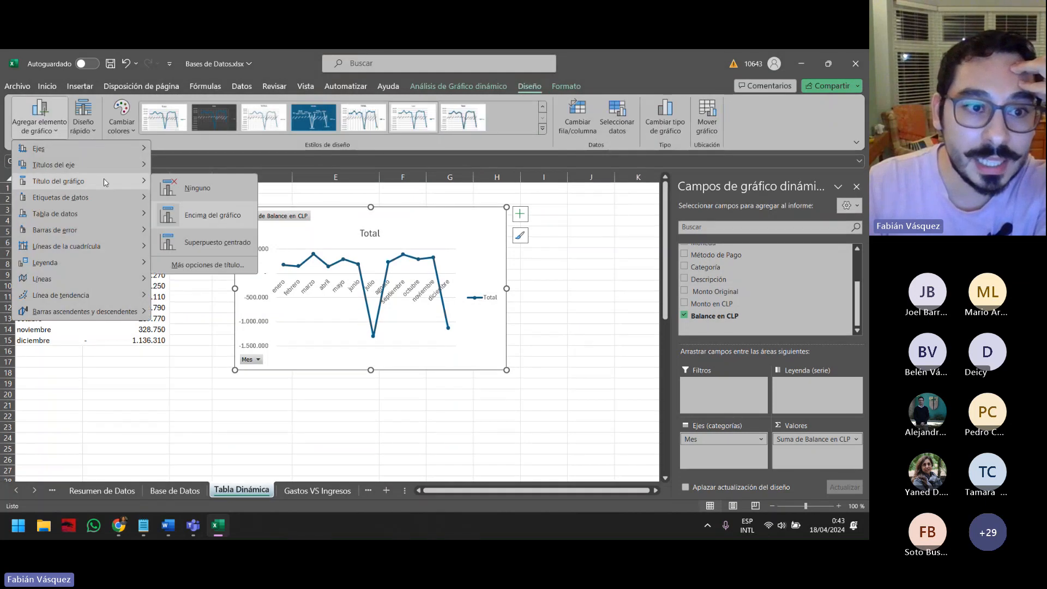
mouse_move(99, 199)
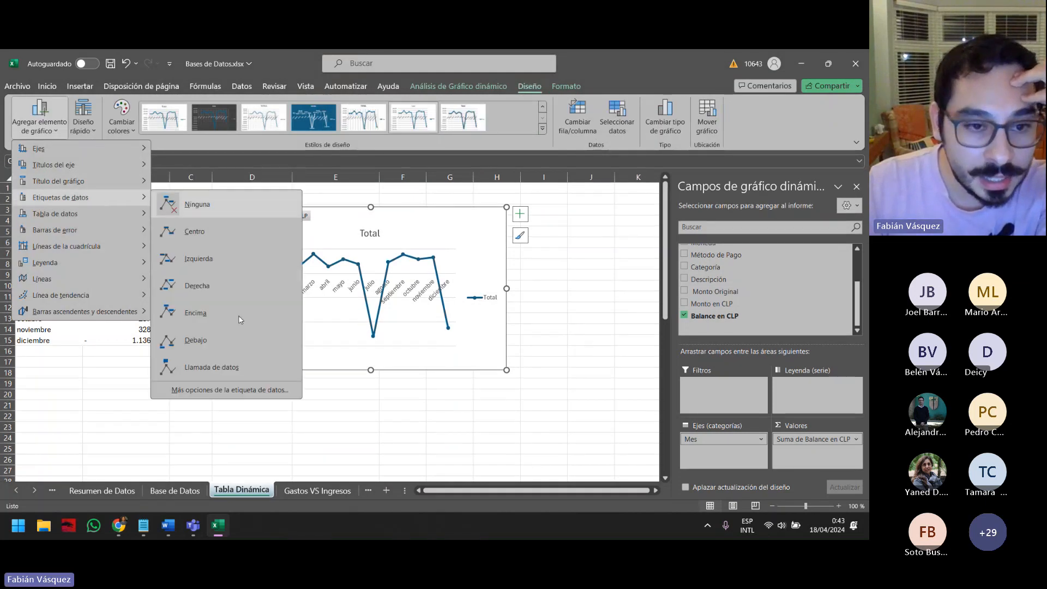
click(231, 367)
click(322, 263)
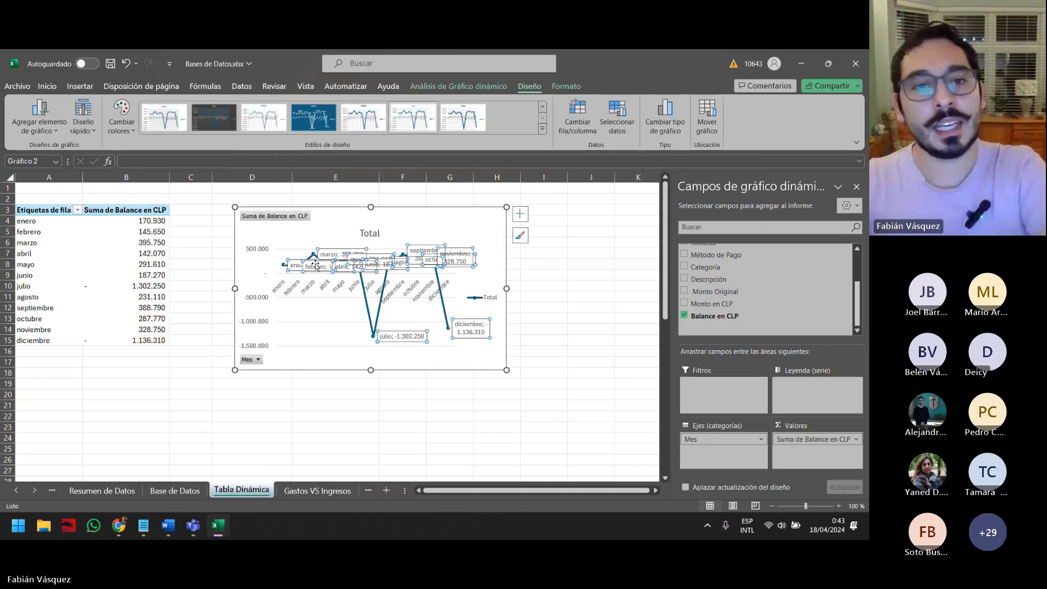
Remove the category name from all the balance chart's data labels, keeping only the value, and close the label formatting settings
double_click(445, 260)
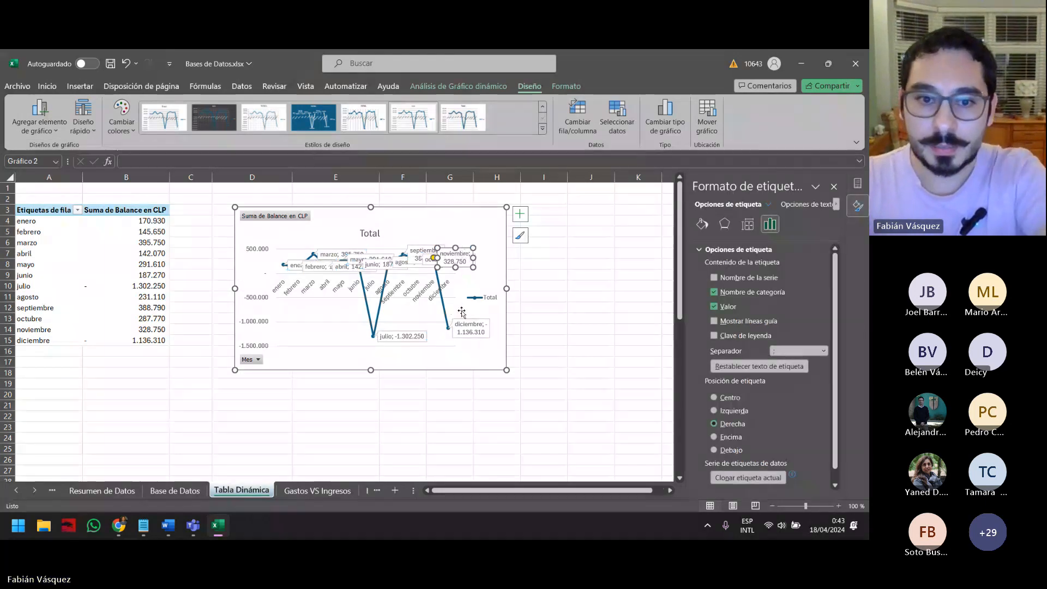
click(377, 260)
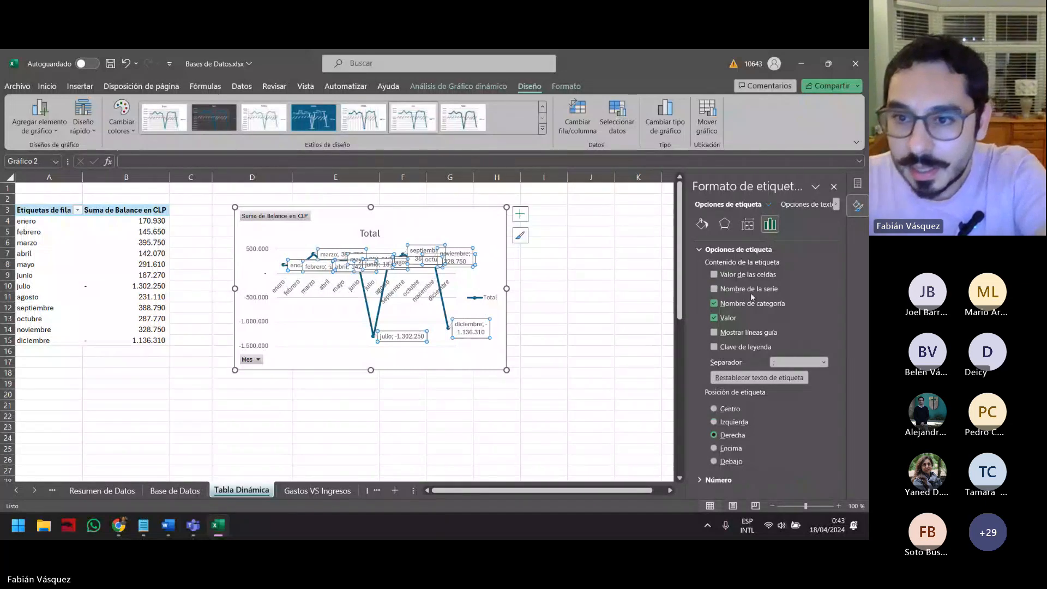
click(713, 304)
click(545, 329)
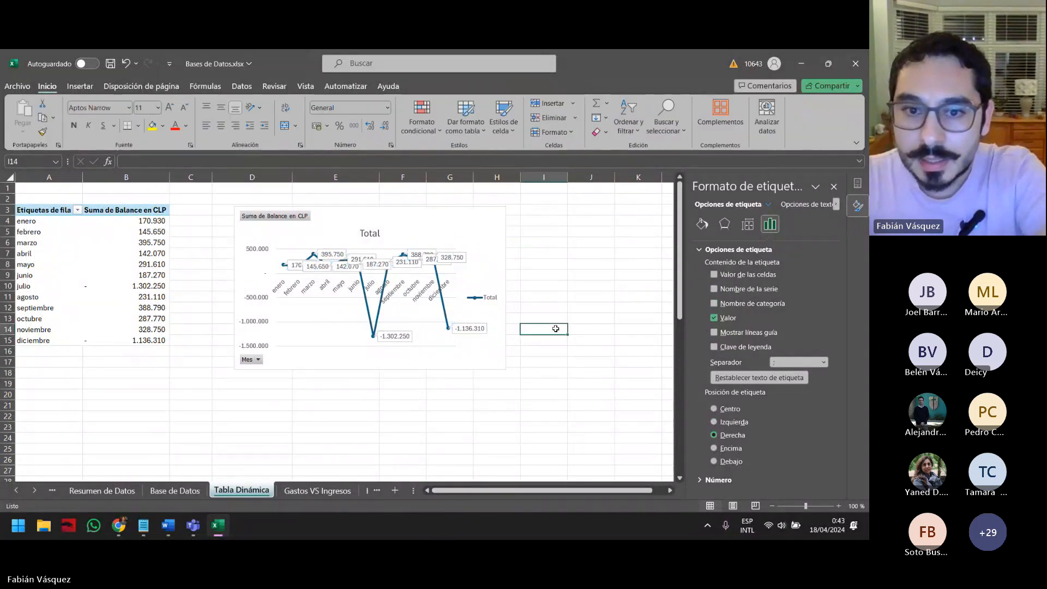
click(506, 266)
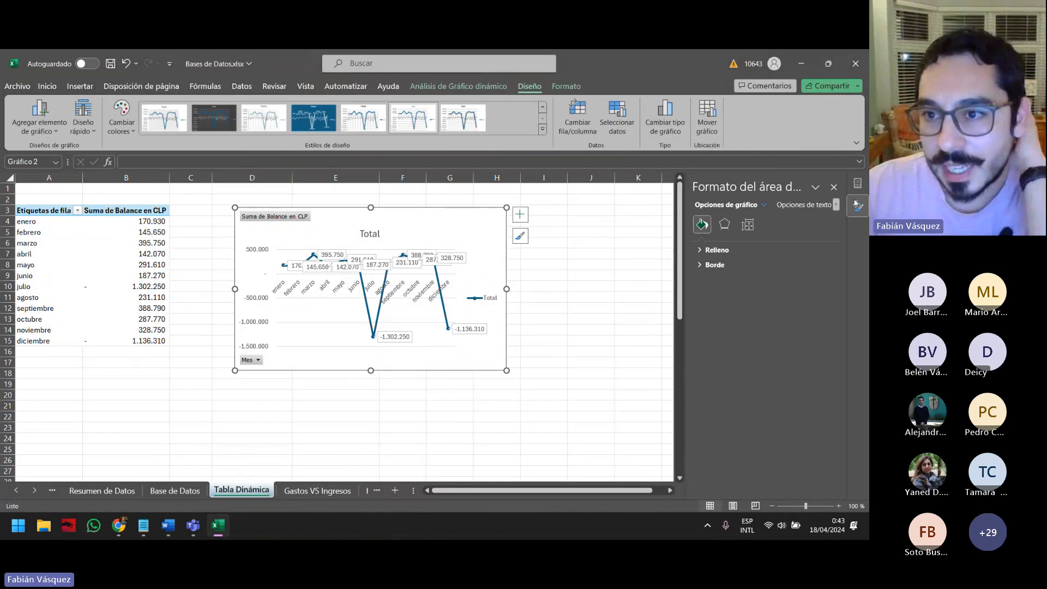
click(834, 187)
Move the noviembre, septiembre and mayo value labels above the balance line, clear of their neighbouring labels
click(462, 258)
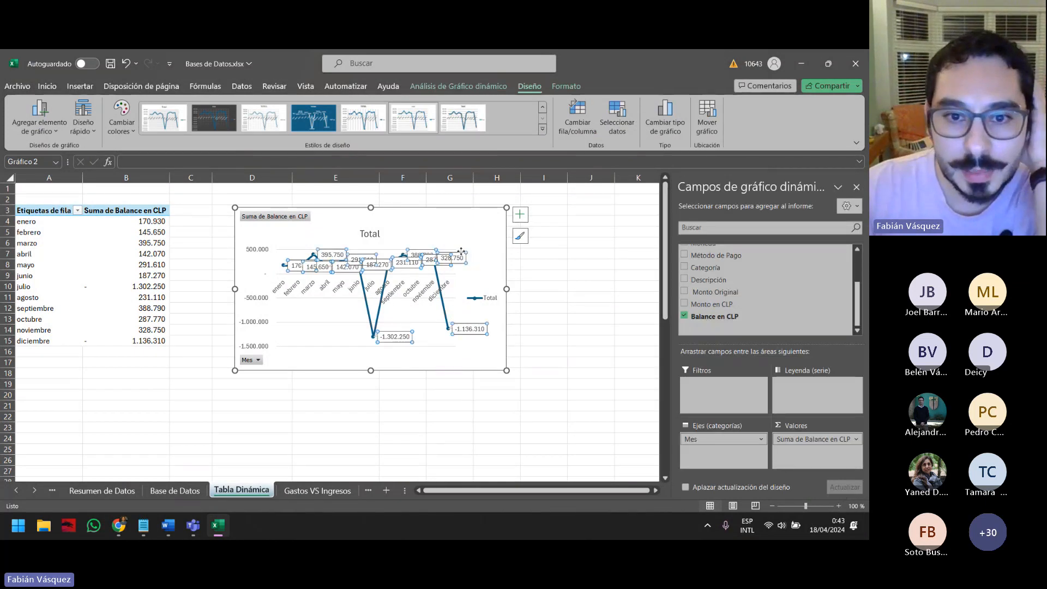
drag(460, 251, 425, 240)
click(429, 251)
click(362, 260)
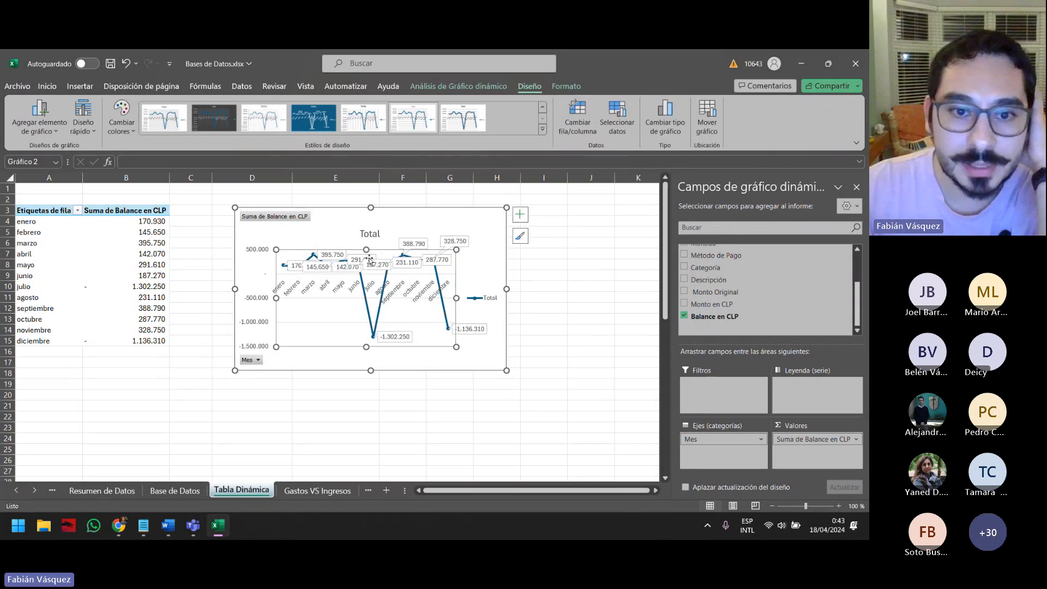
click(362, 260)
click(362, 260)
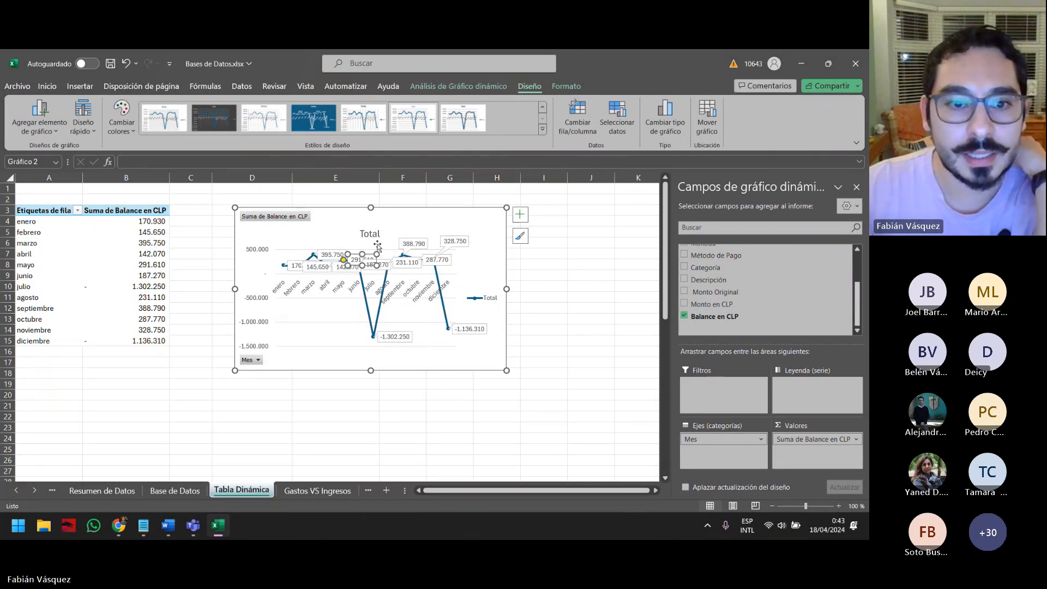
drag(377, 245, 378, 245)
Spread the enero to abril value labels above and below the balance line and shift the plot area slightly away from the pivot table
click(322, 267)
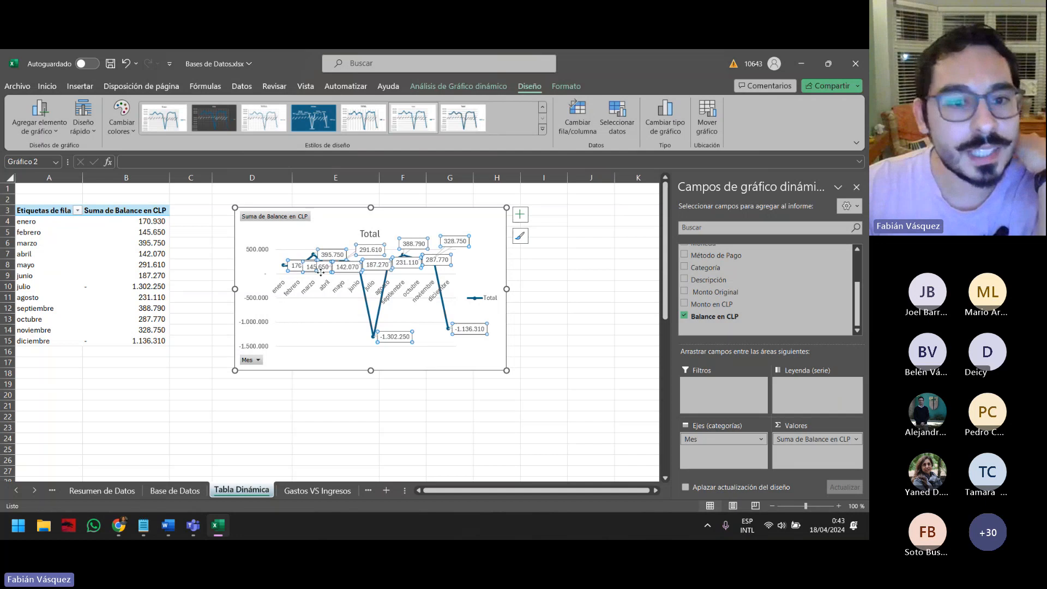
mouse_move(320, 267)
mouse_down()
mouse_move(318, 287)
mouse_move(301, 245)
mouse_move(337, 238)
mouse_move(339, 283)
mouse_move(398, 271)
mouse_up()
click(304, 265)
click(338, 252)
click(343, 271)
click(504, 282)
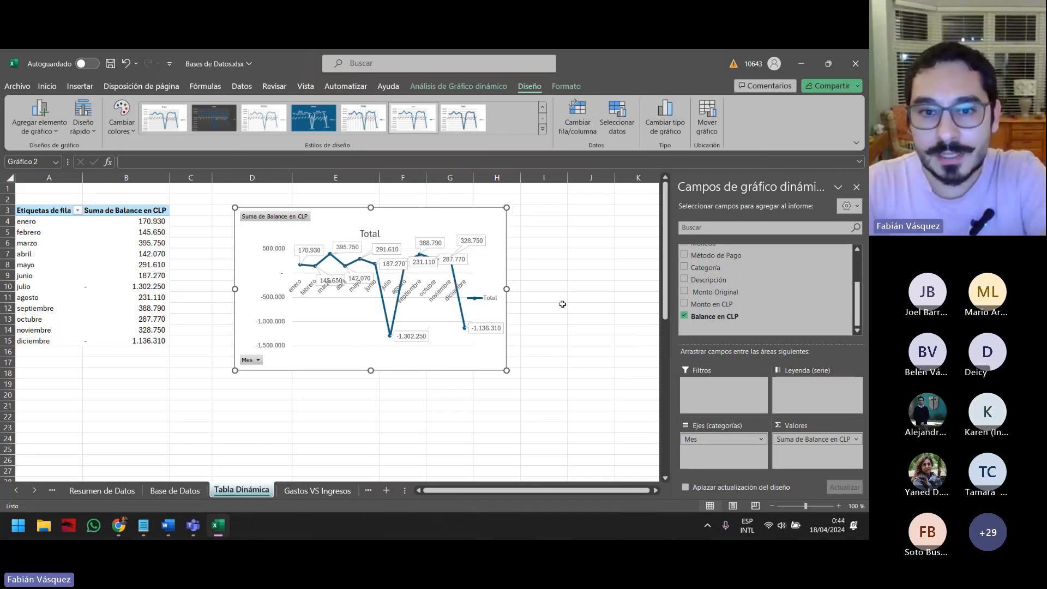
click(537, 299)
click(482, 271)
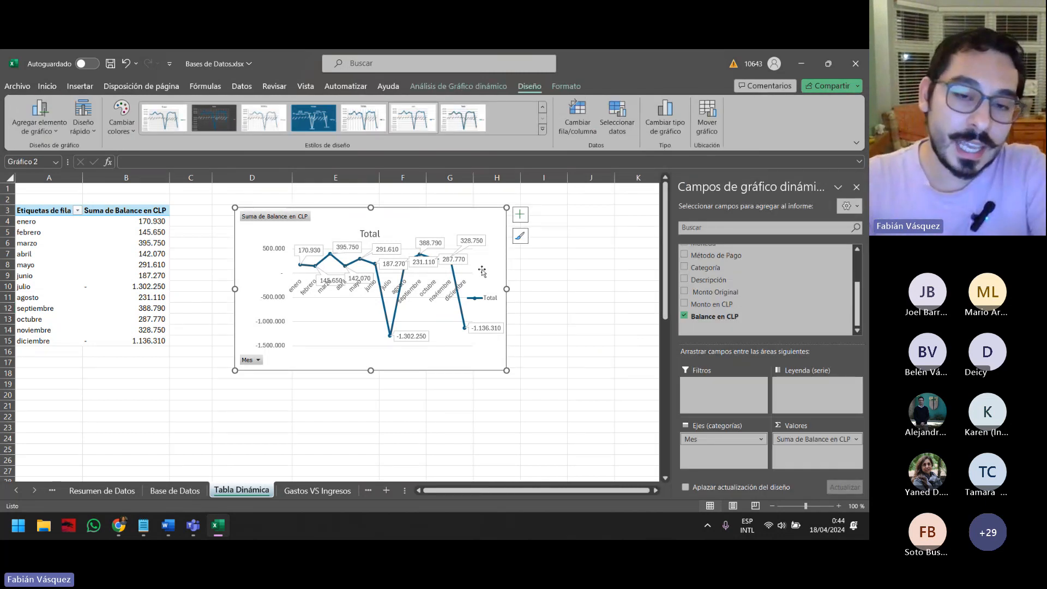
Copy range A1:I20 with the balance pivot table and chart from Tabla Dinámica to the blank Hoja5 sheet
click(294, 446)
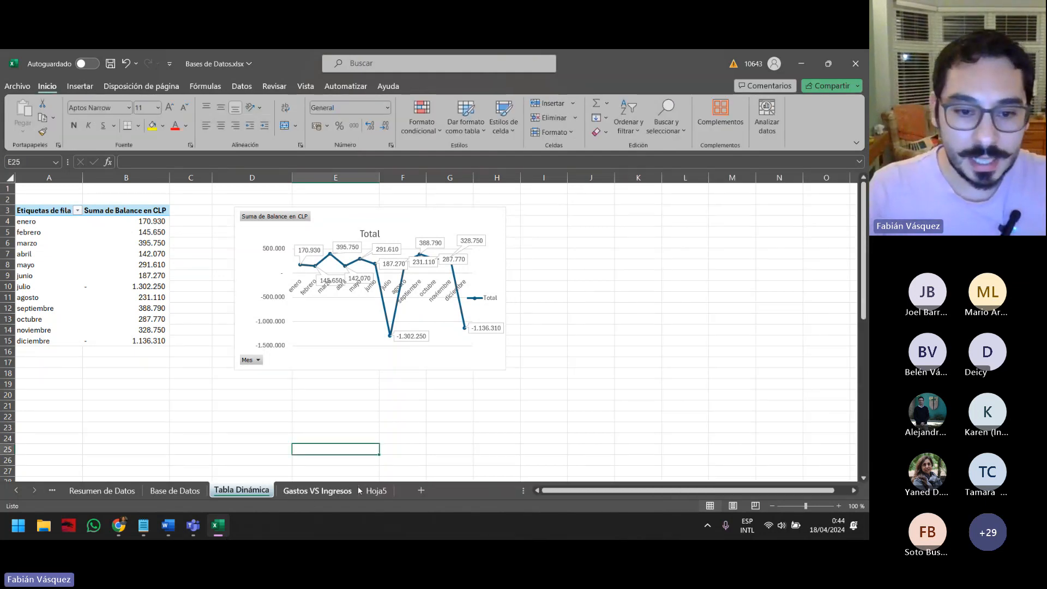
click(294, 343)
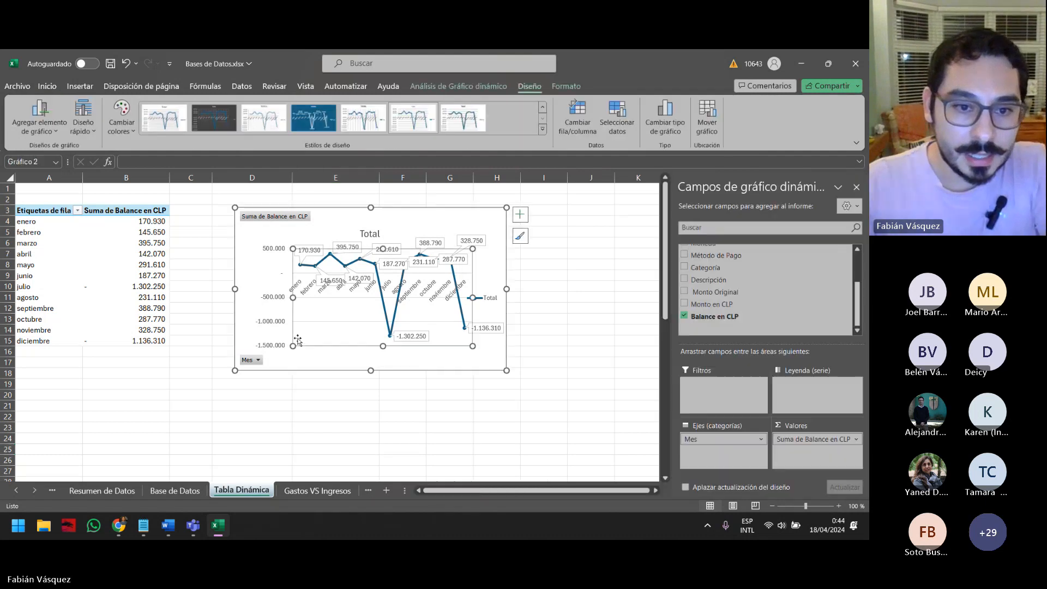
click(339, 435)
click(377, 490)
click(241, 491)
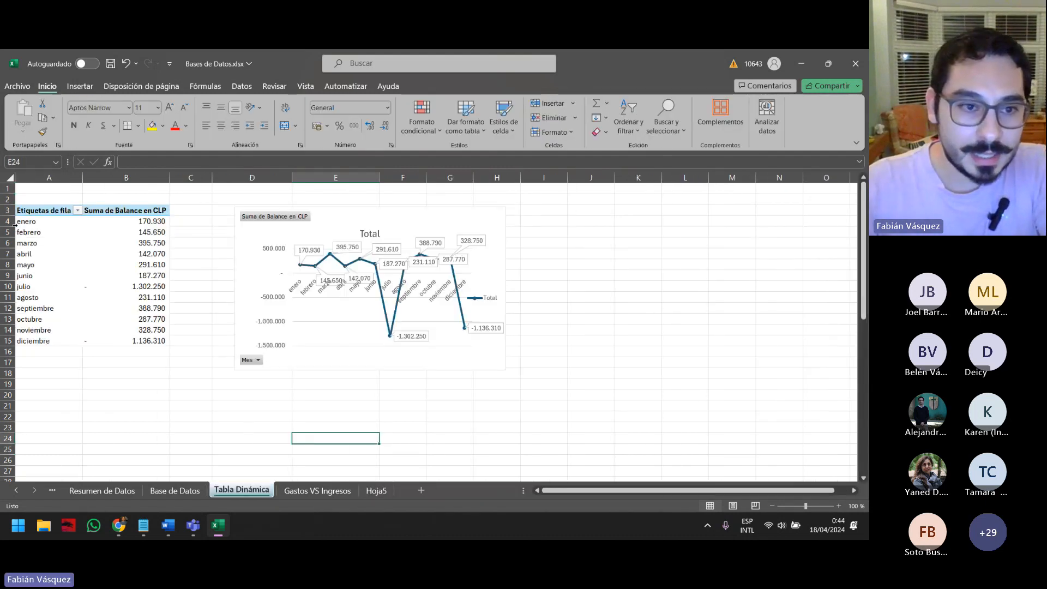
drag(33, 188, 545, 393)
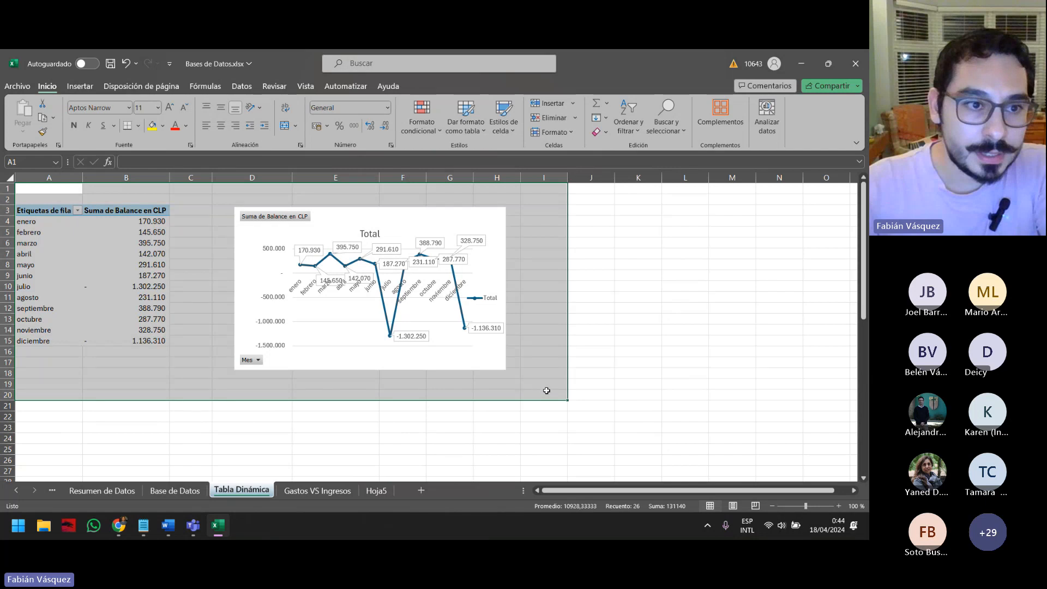
key(ctrl+c)
click(371, 492)
key(ctrl+v)
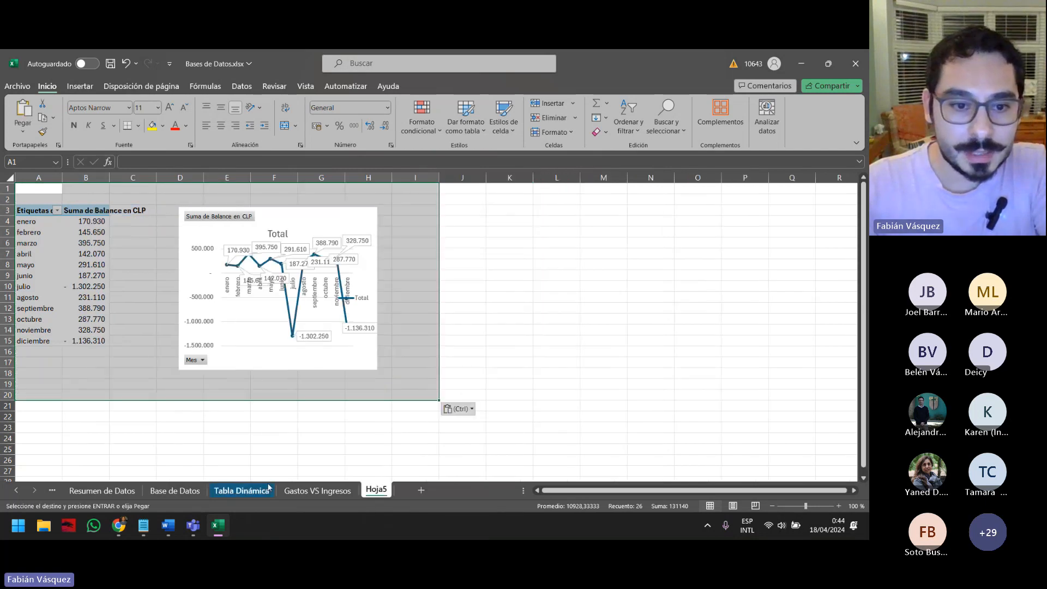
Rename the Hoja5 sheet as Balance
double_click(388, 493)
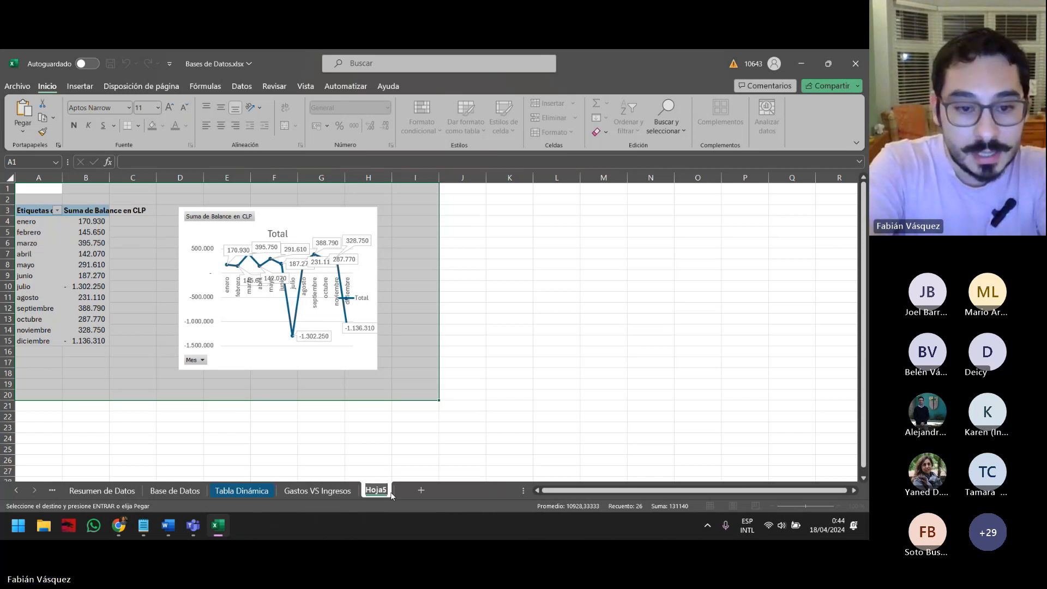
text(Balance)
key(Return)
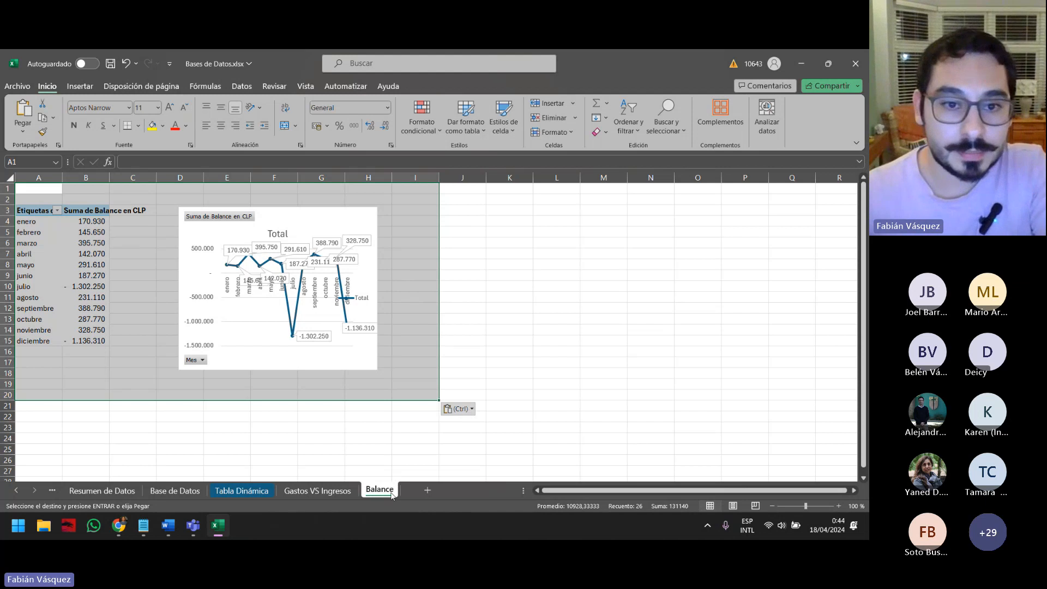
Widen the copied balance chart and autofit the column widths of the whole Balance sheet
click(376, 219)
drag(378, 289, 495, 289)
click(549, 339)
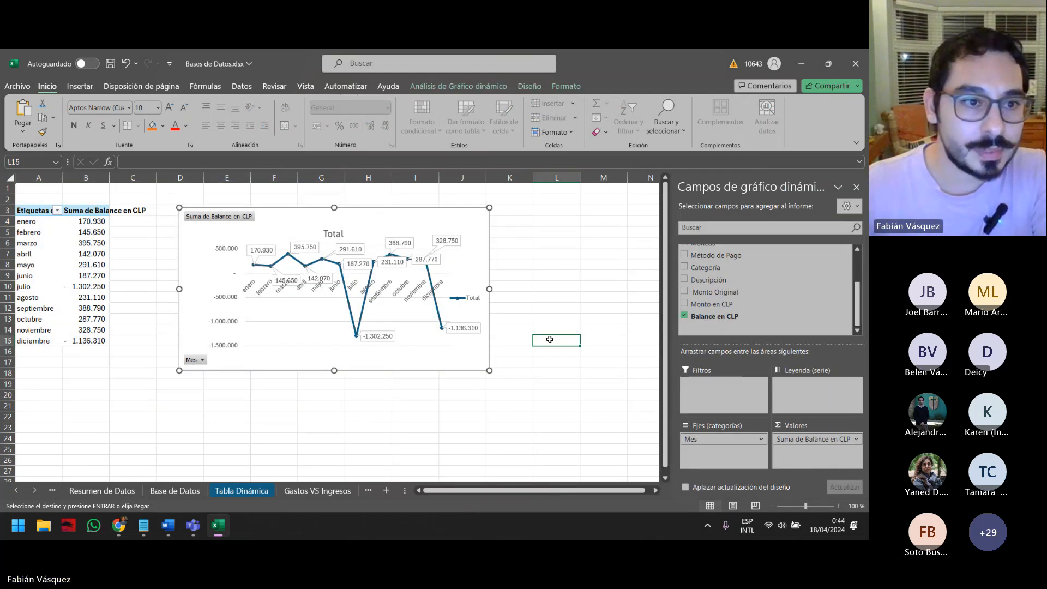
click(10, 179)
double_click(63, 178)
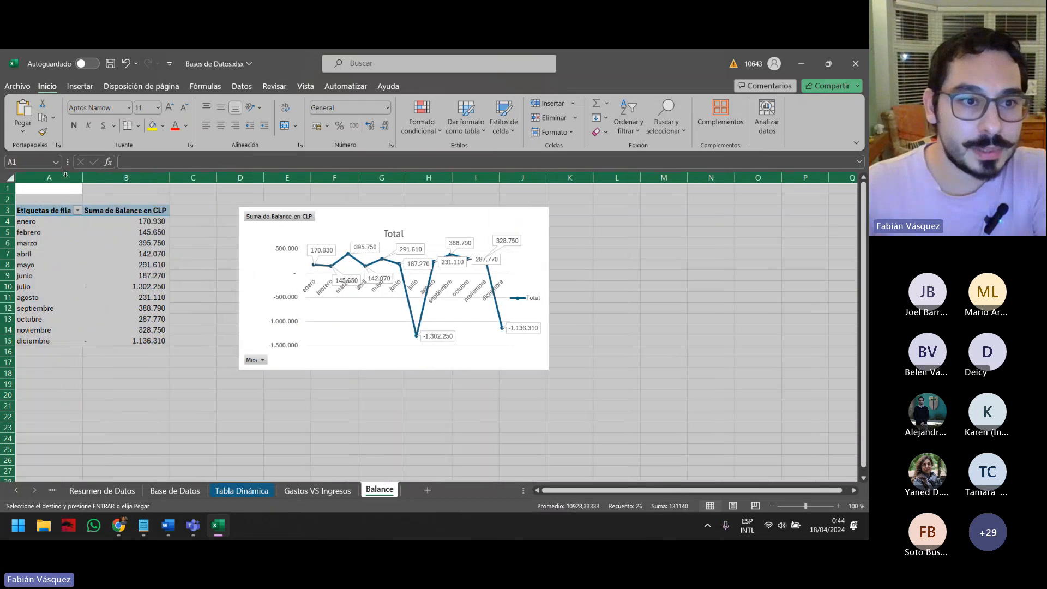
Delete the original monthly balance chart from the Tabla Dinámica sheet
click(241, 490)
click(413, 213)
key(Delete)
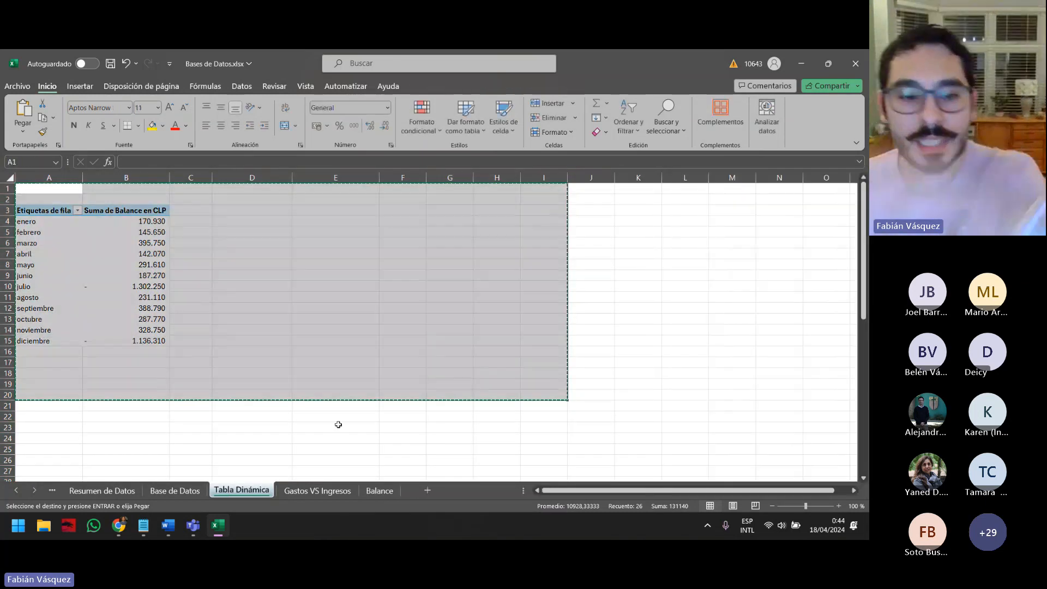
Replace Mes with Categoría in the rows of the pivot table on Tabla Dinámica
click(229, 318)
click(131, 288)
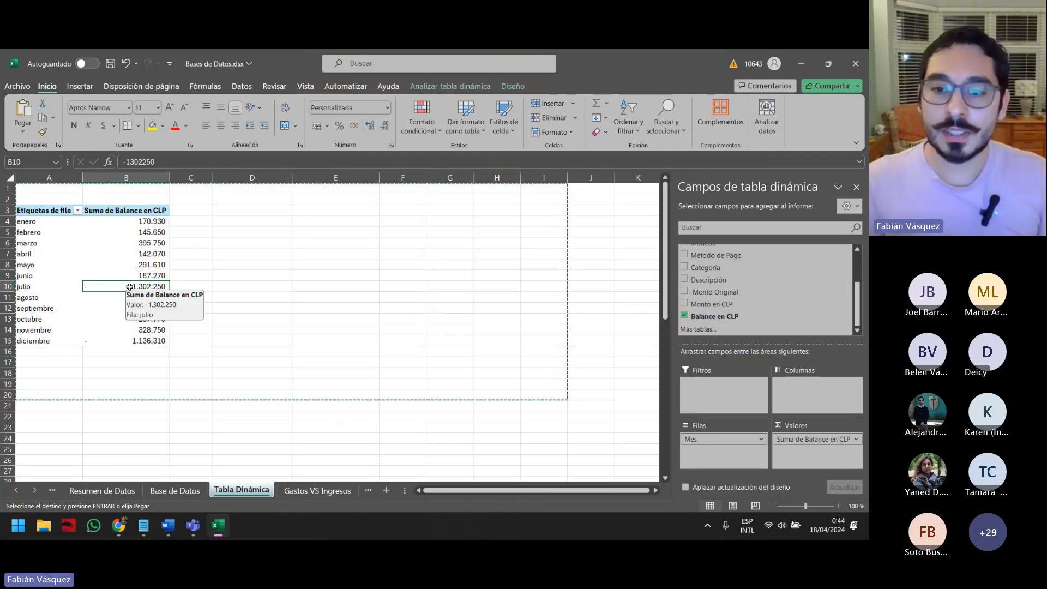
click(100, 269)
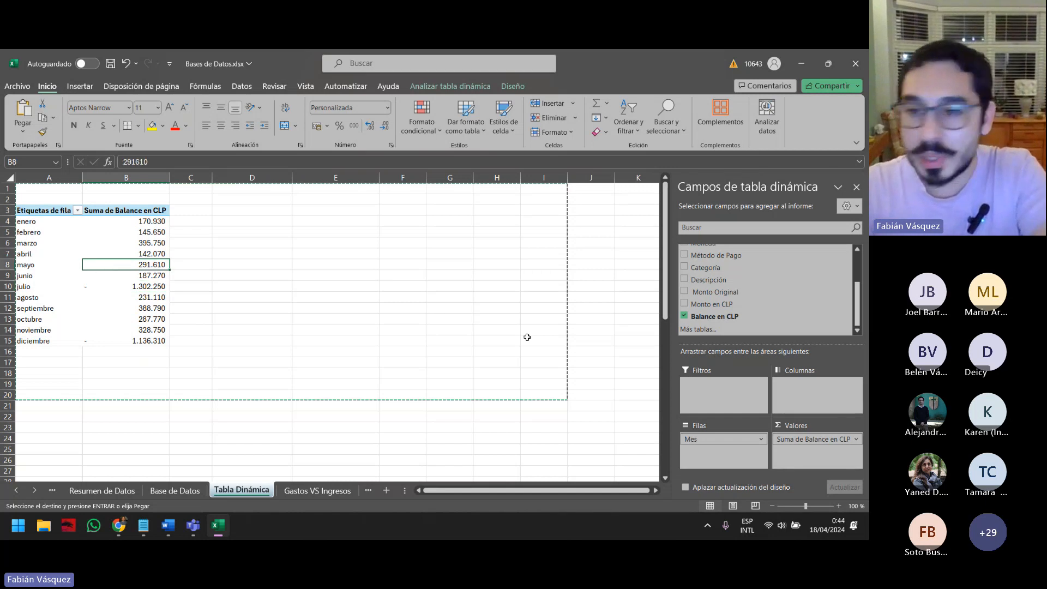
scroll(701, 316, up, 1)
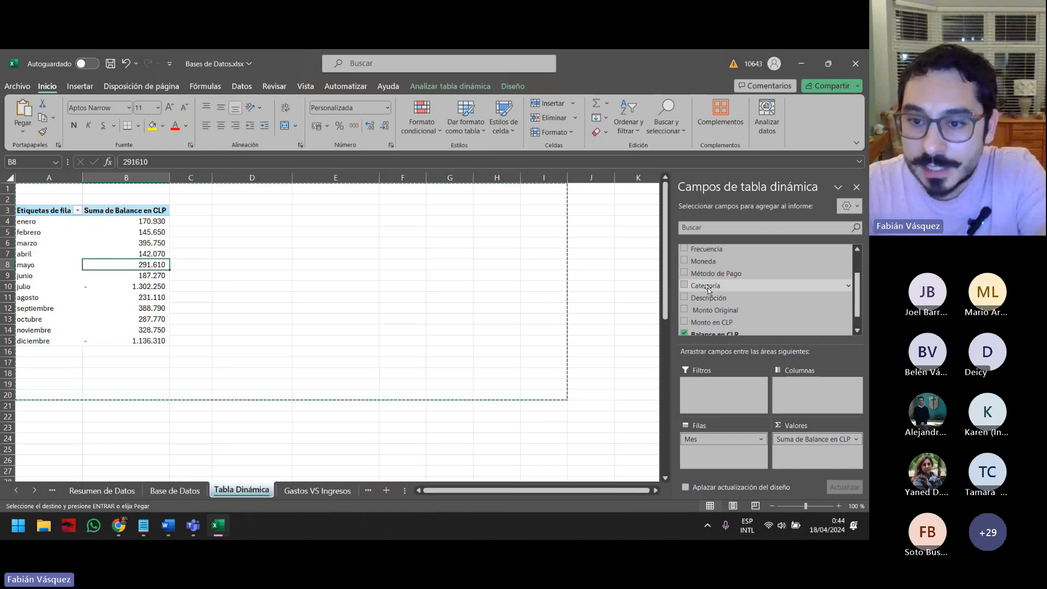
drag(706, 286, 687, 339)
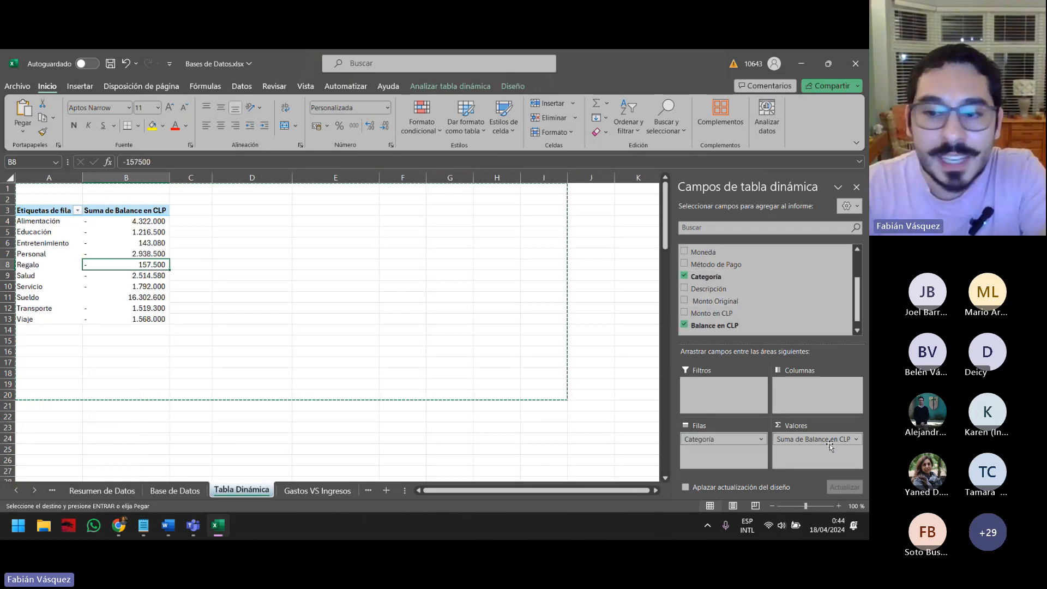
Try Monto en CLP as the pivot table's value field and return to Balance en CLP
drag(830, 446, 806, 317)
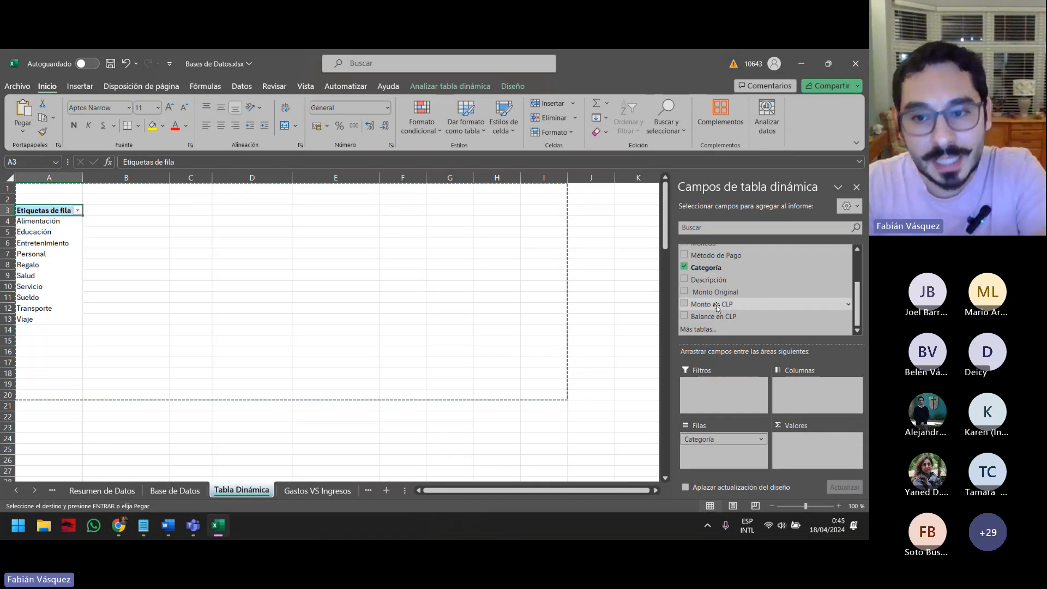
drag(714, 304, 812, 439)
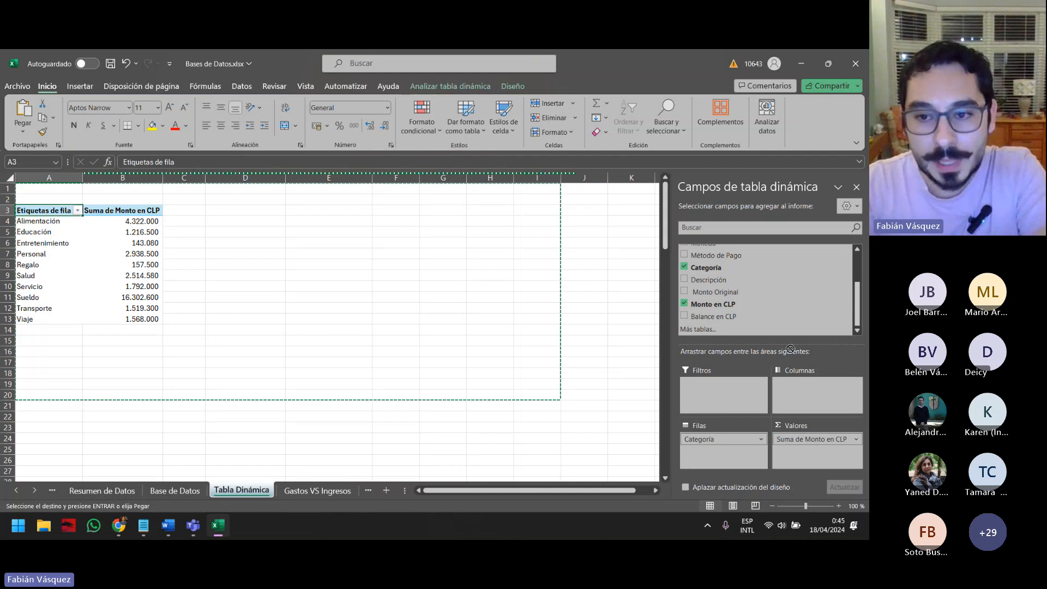
drag(790, 349, 786, 352)
click(714, 316)
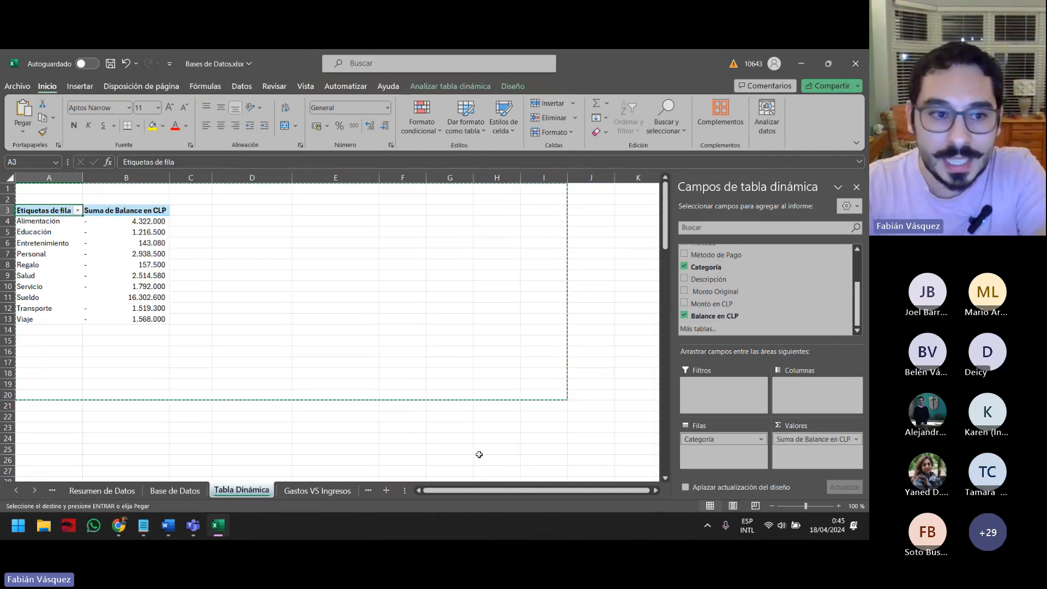
Insert a pie pivot chart (Circular) of the pivot table's balance by category
click(117, 253)
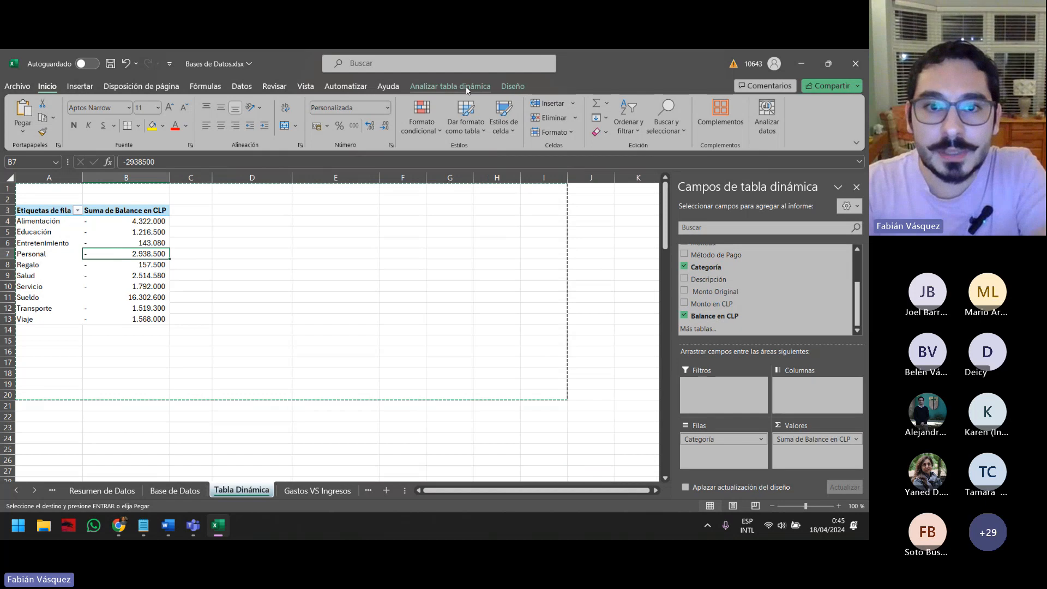
click(486, 91)
click(512, 86)
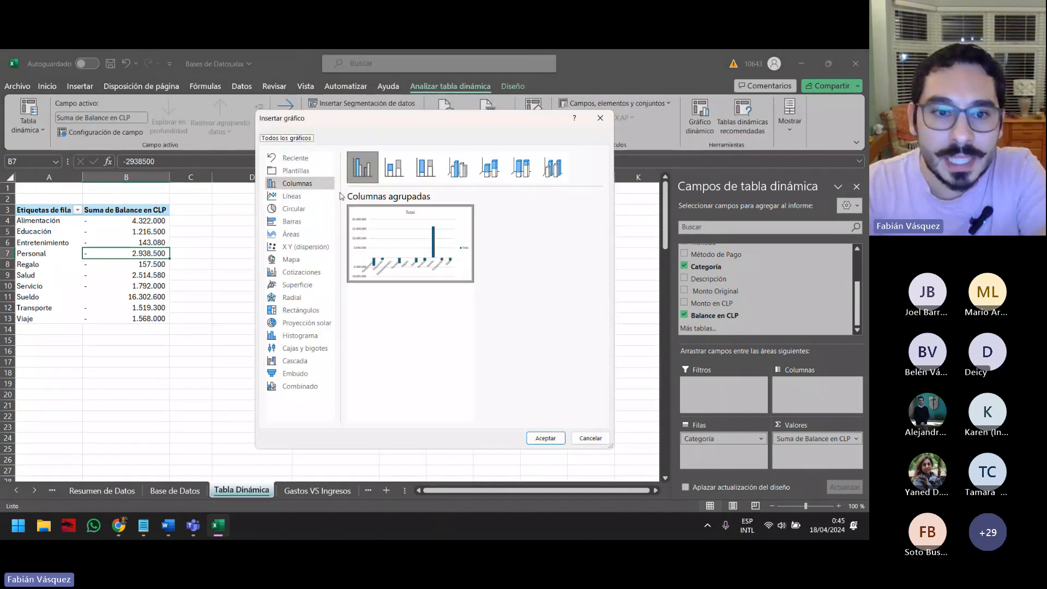
click(317, 210)
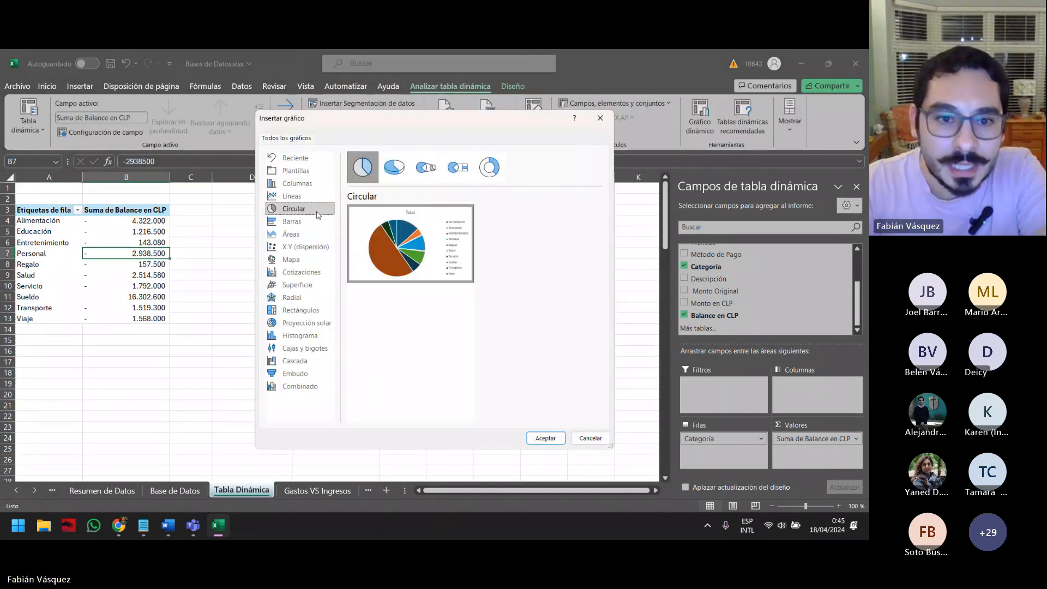
click(545, 438)
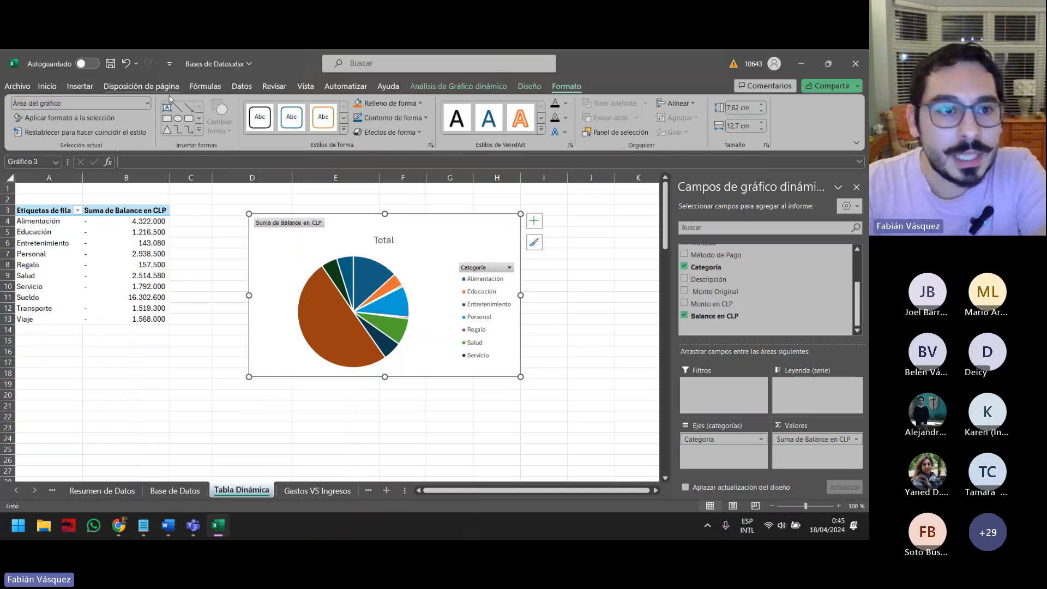
Add data callout labels to the category pie chart
click(529, 87)
click(39, 117)
mouse_move(87, 164)
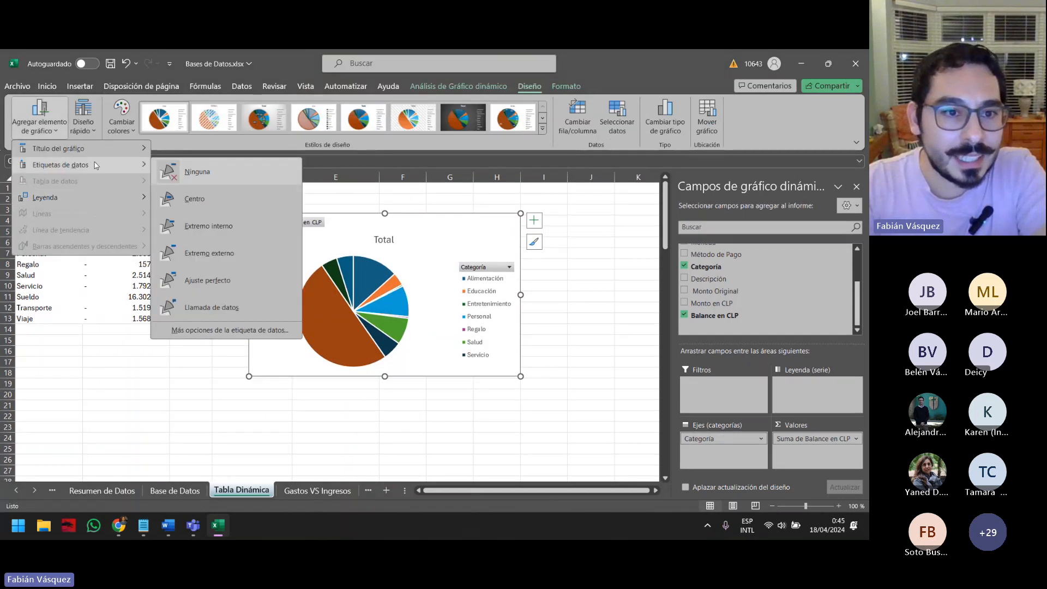
click(220, 318)
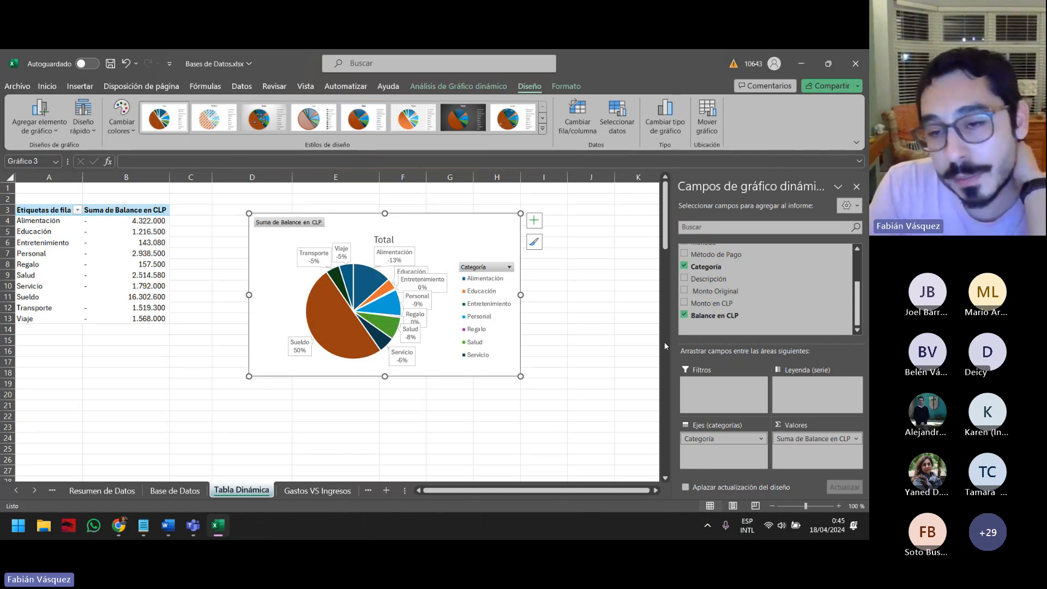
Switch the pie chart's values from Balance en CLP to Monto en CLP and shift the chart slightly up
click(684, 303)
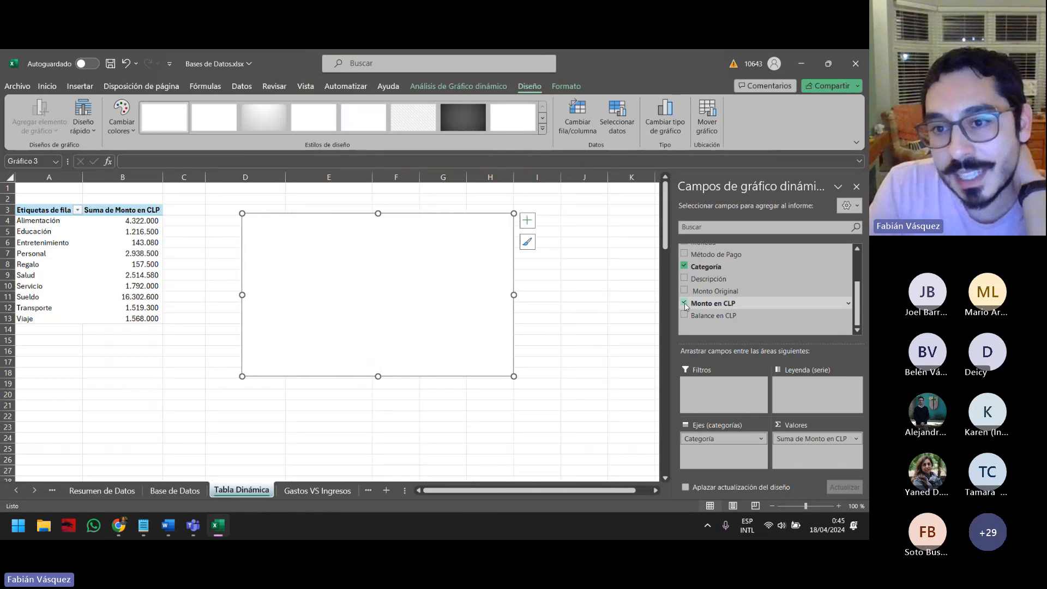
mouse_move(435, 240)
mouse_down()
mouse_move(442, 237)
mouse_move(429, 226)
mouse_up()
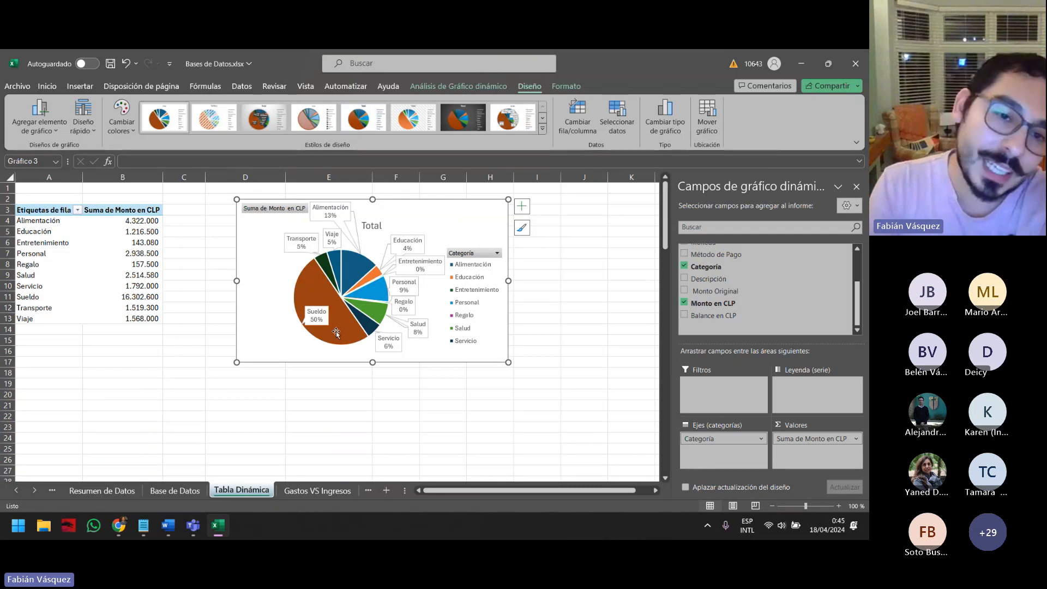
Copy range A1:I20 with the category pivot table and pie chart from Tabla Dinámica to cell A2 of a new sheet
mouse_move(336, 332)
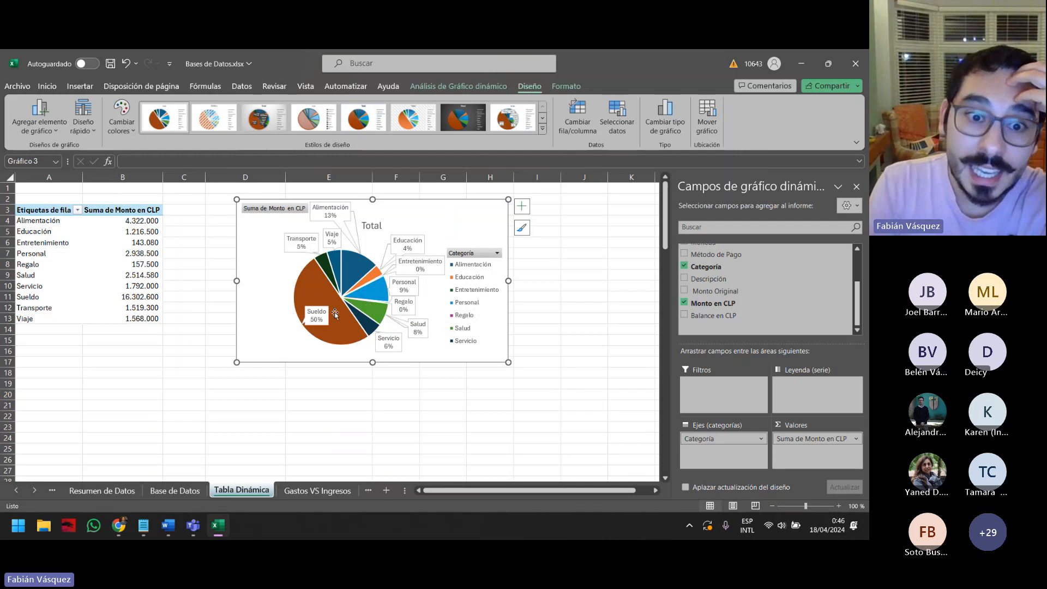
mouse_move(371, 322)
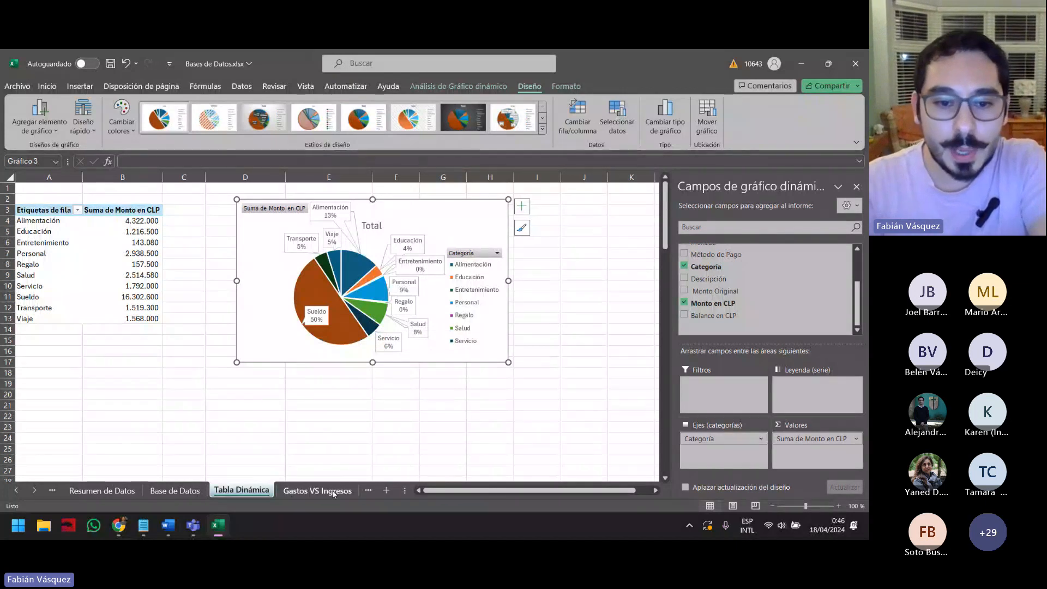
click(175, 491)
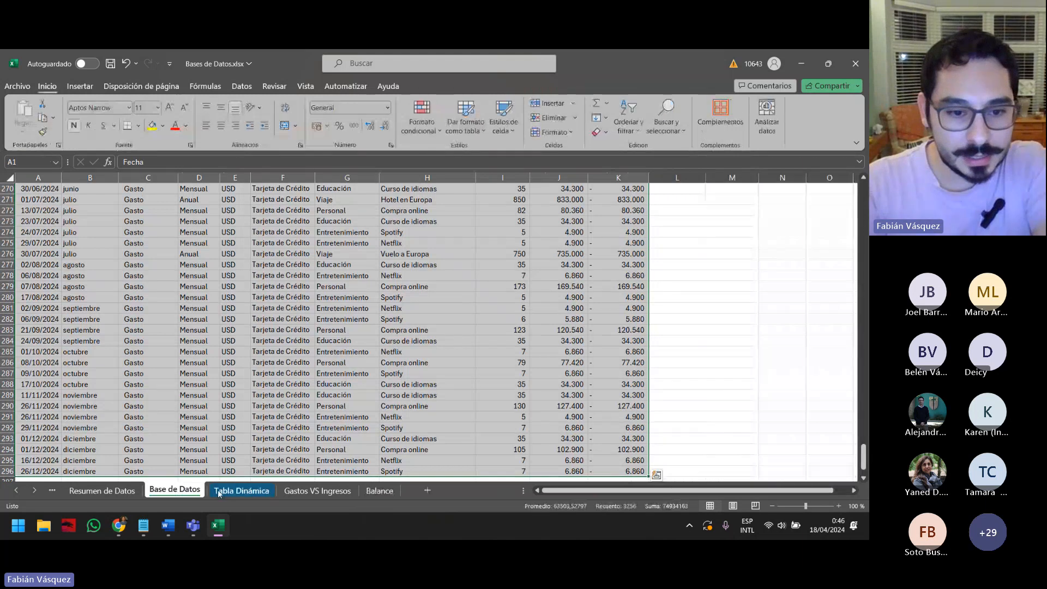
click(242, 490)
click(175, 366)
drag(24, 188, 546, 395)
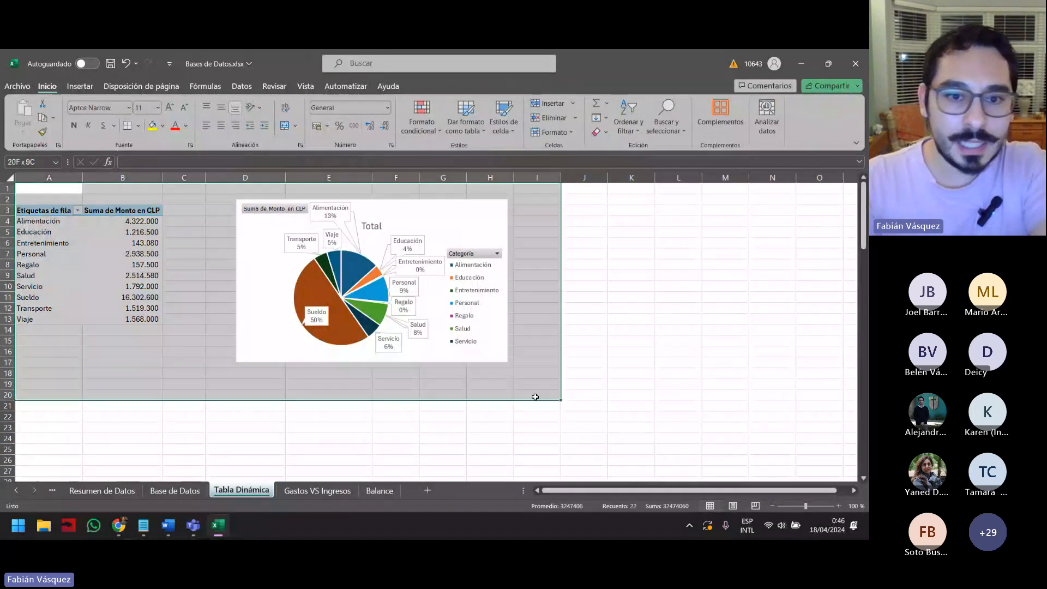
key(ctrl+c)
click(427, 490)
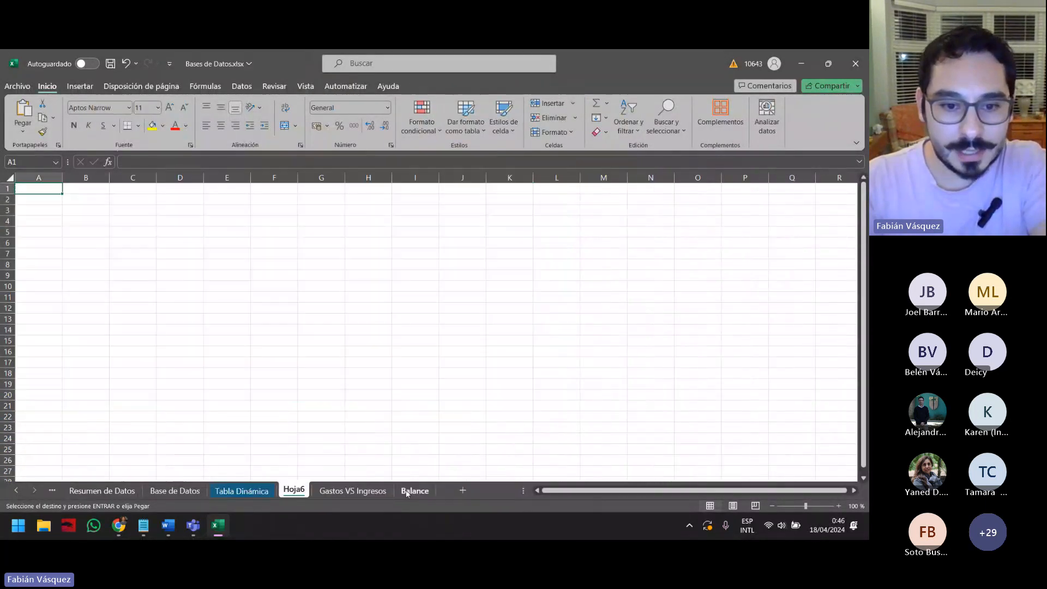
double_click(294, 489)
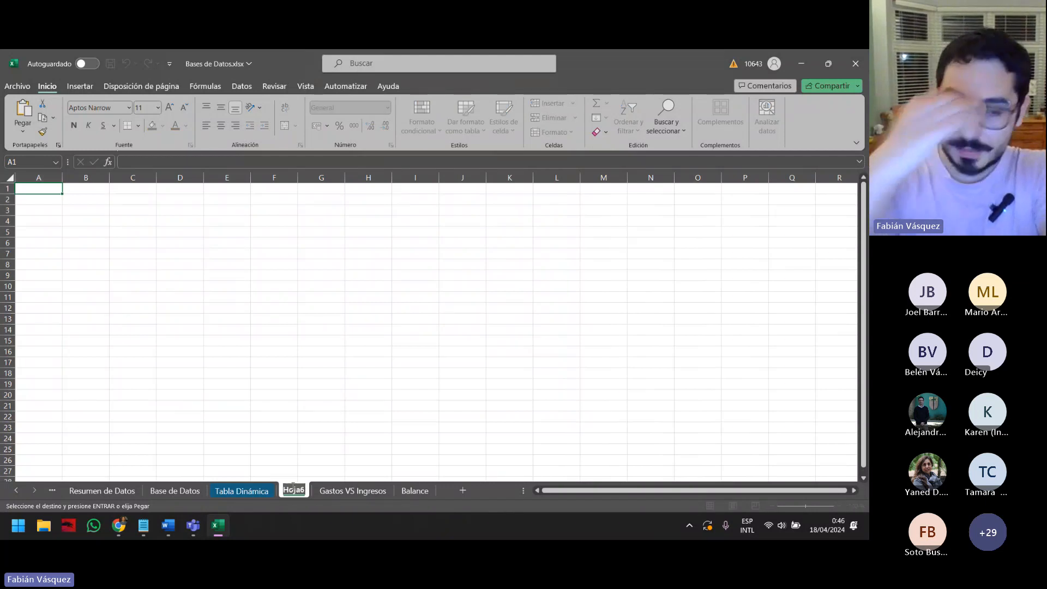
click(46, 199)
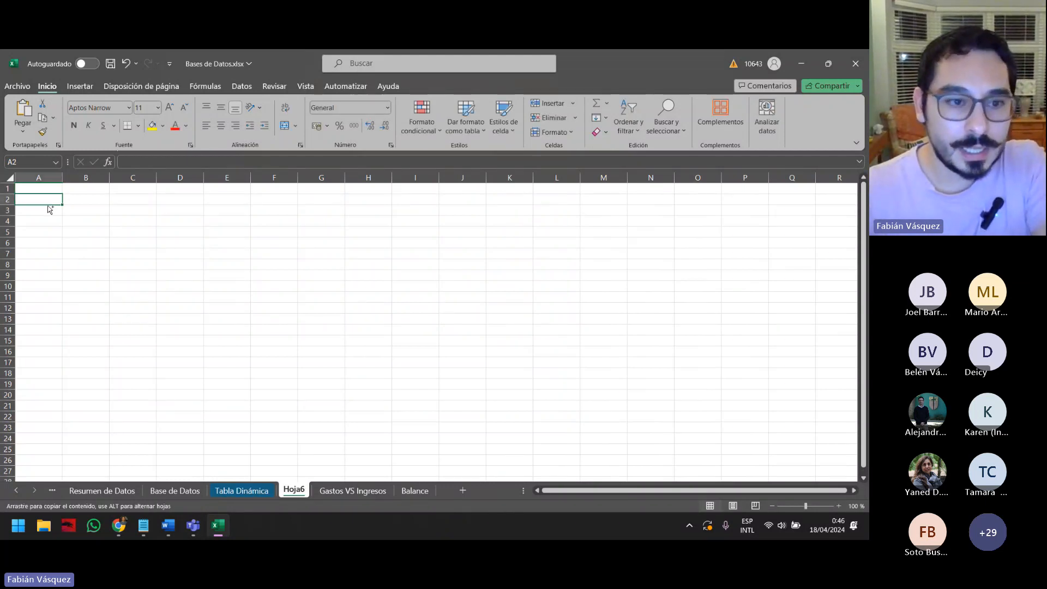
key(ctrl+v)
Rename the new sheet as Participacion por categoria
click(295, 479)
double_click(297, 490)
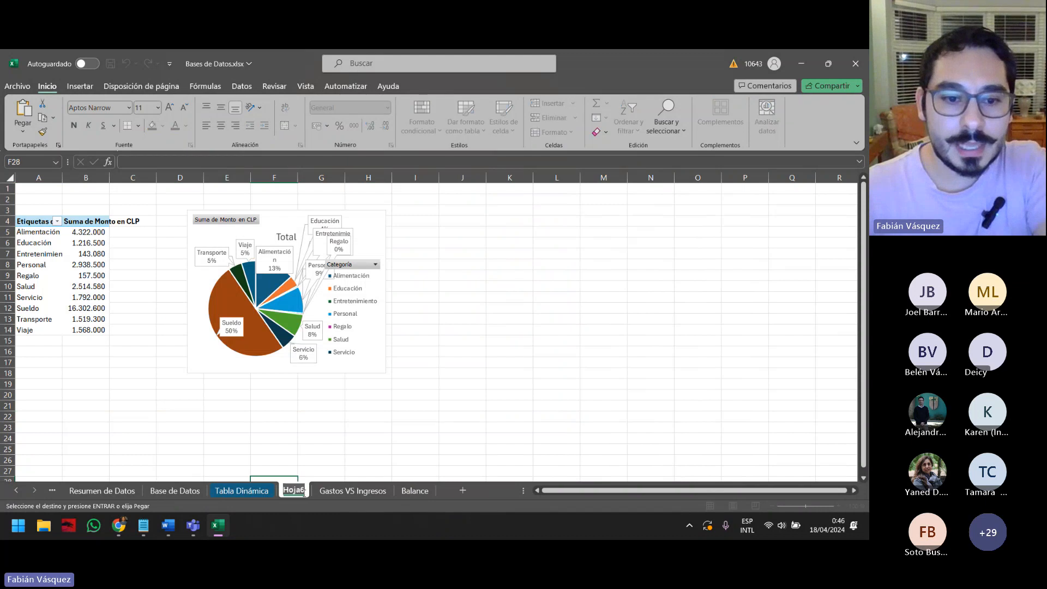
click(307, 492)
key(BackSpace)
key(BackSpace)
key(BackSpace)
key(BackSpace)
key(BackSpace)
text(Par)
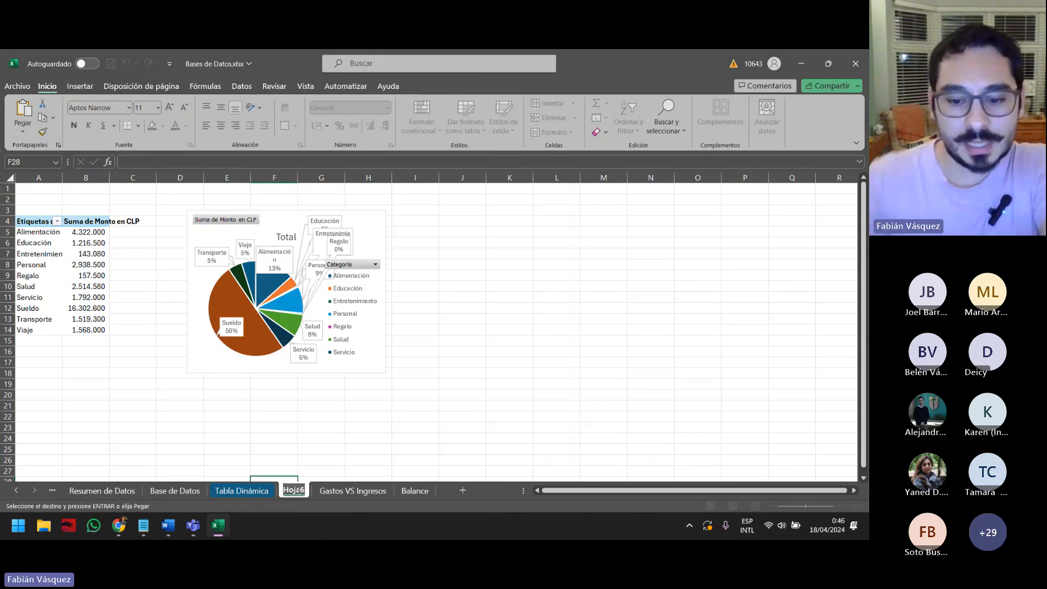
text(ticipa)
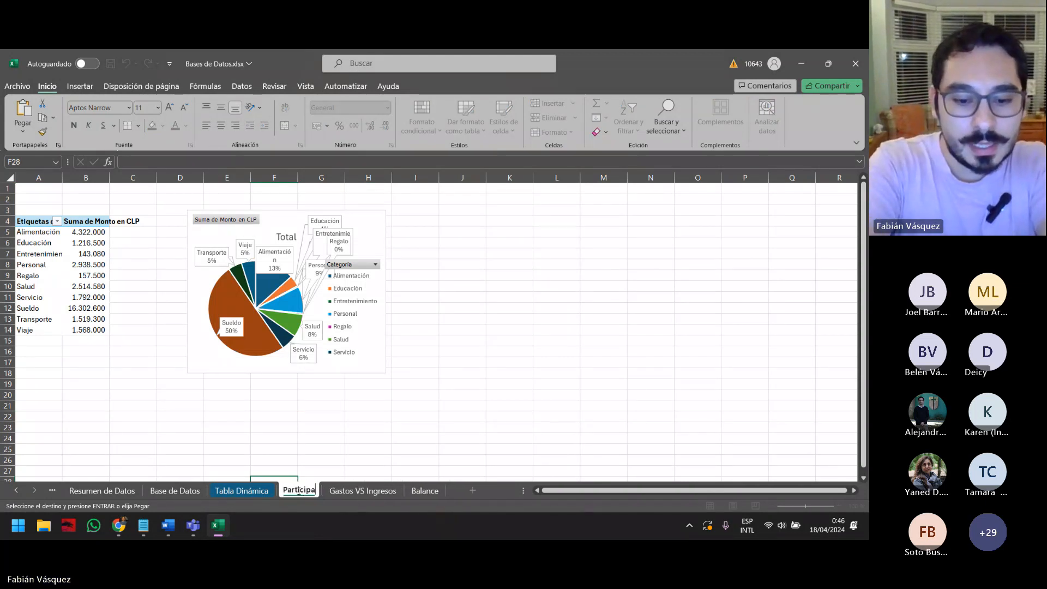
text(cion por categoria)
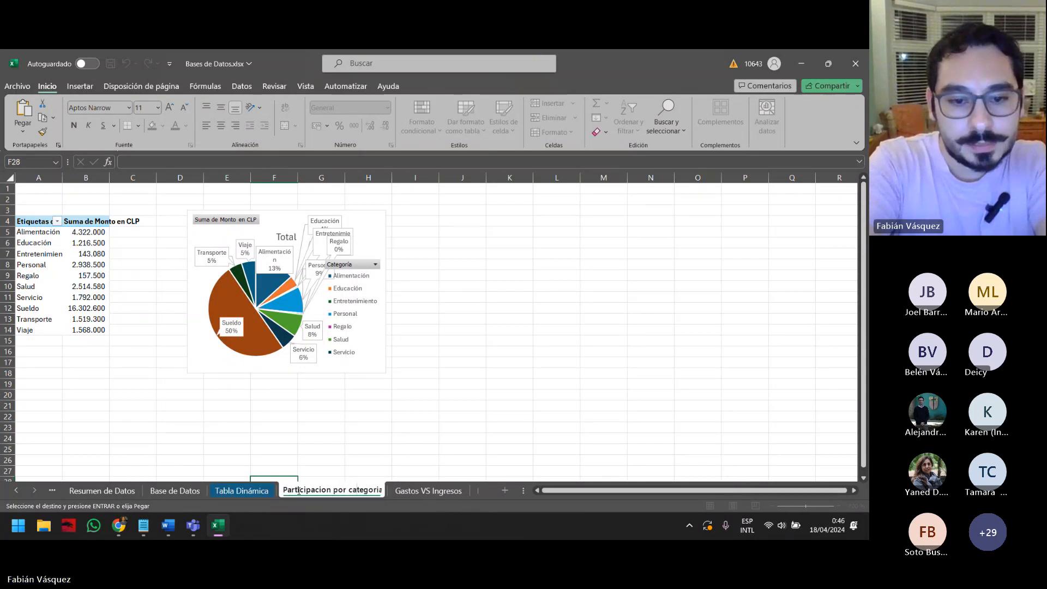
key(Return)
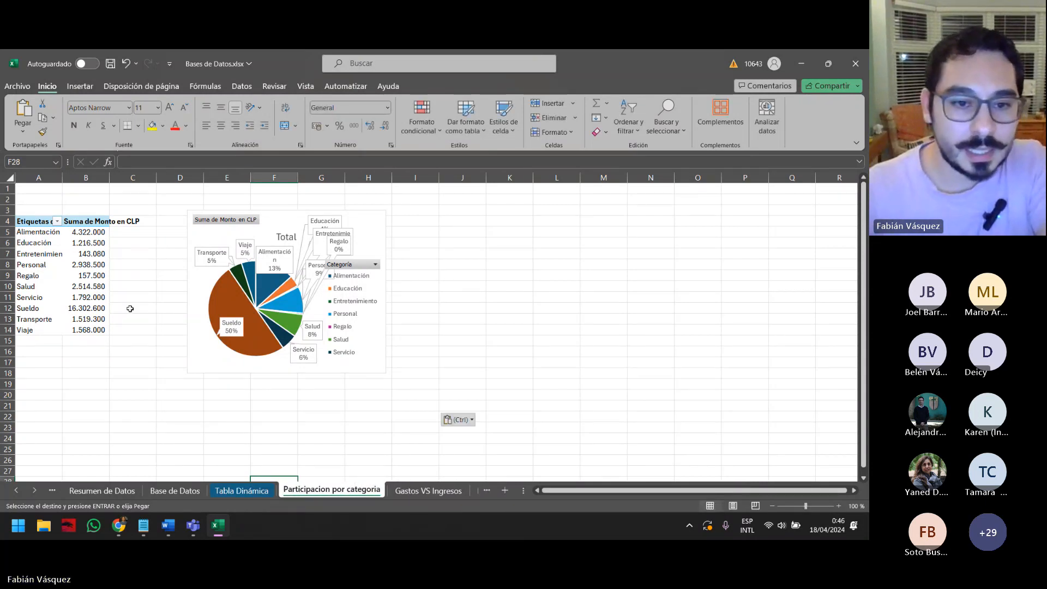
Autofit the column widths on Participacion por categoria and widen the pie chart to make room for its labels
key(ctrl+Home)
key(ctrl+a)
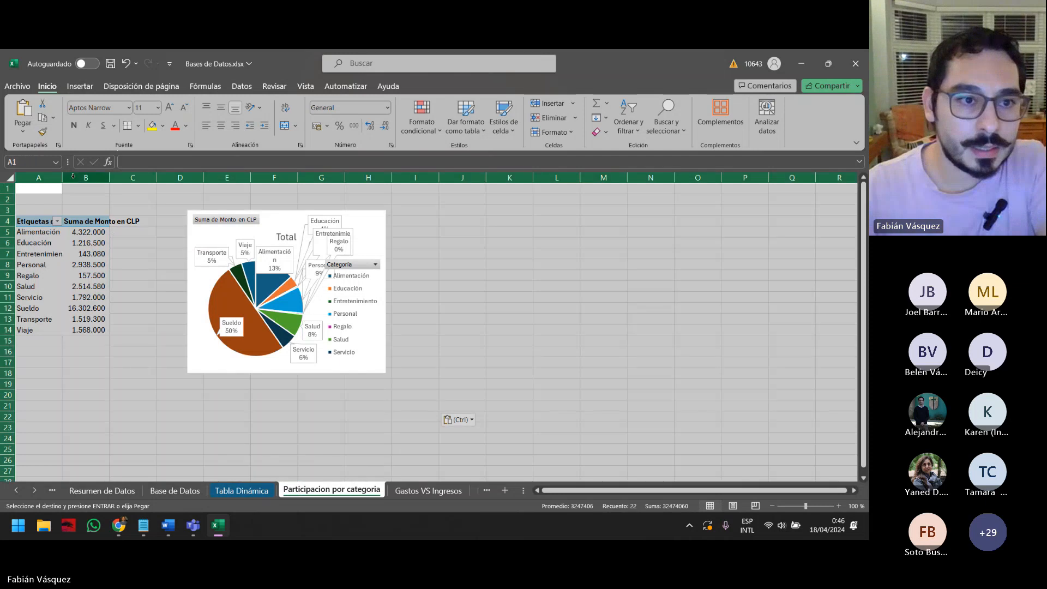
double_click(62, 177)
click(370, 288)
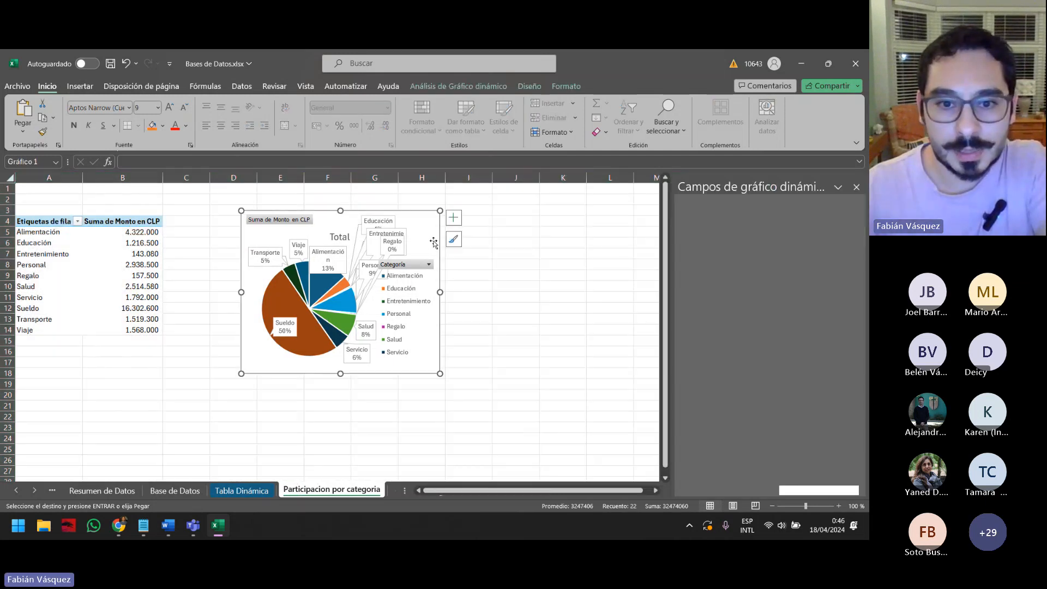
drag(439, 291, 491, 292)
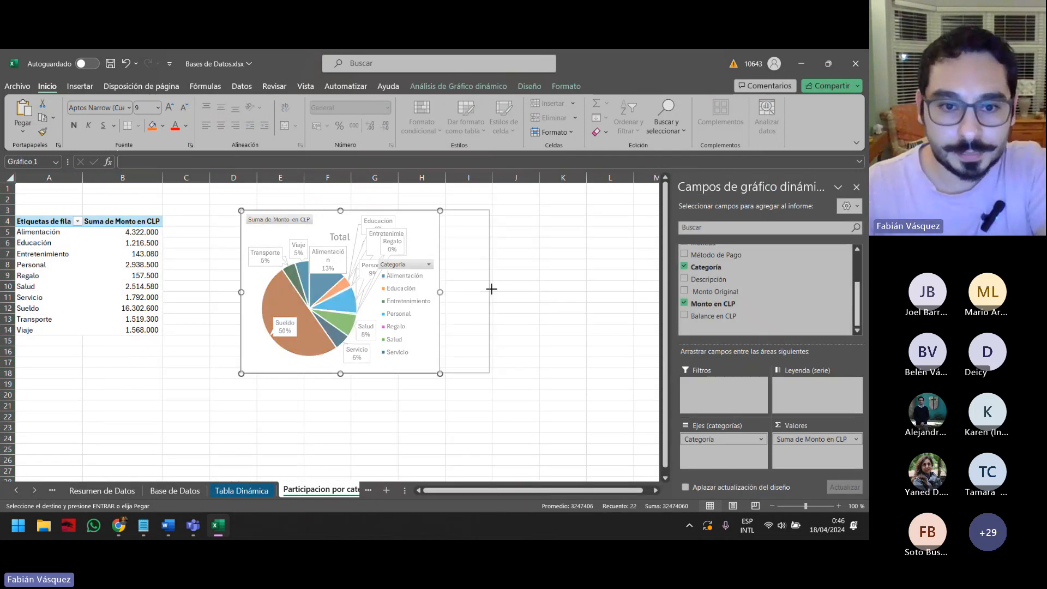
Delete the original category pie chart from the Tabla Dinámica sheet
click(230, 497)
click(471, 220)
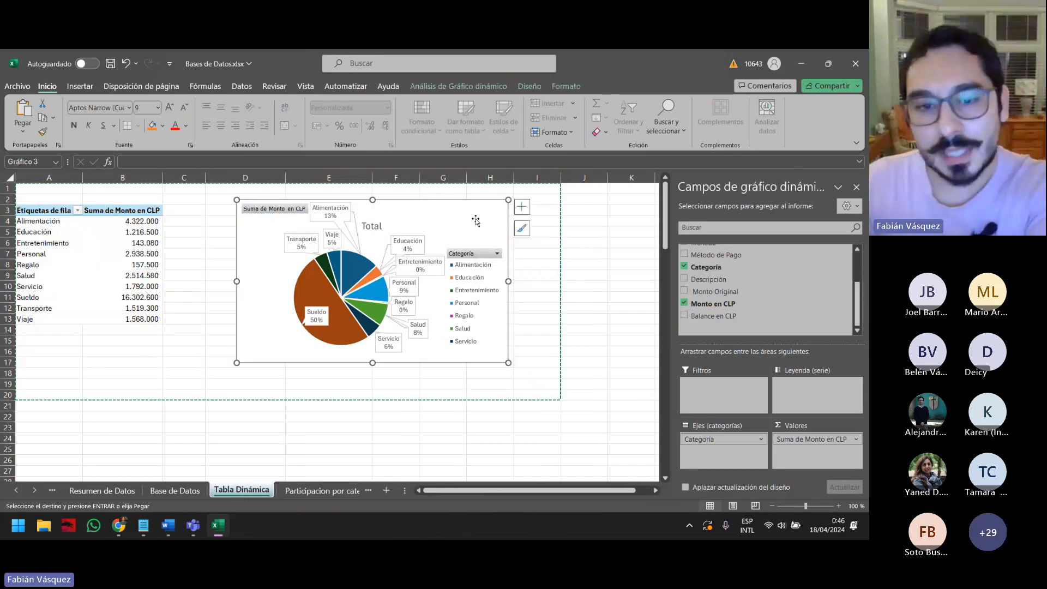
key(Delete)
Replace Categoría with Descripción as the pivot table's row field, using Monto en CLP as the value field
click(155, 229)
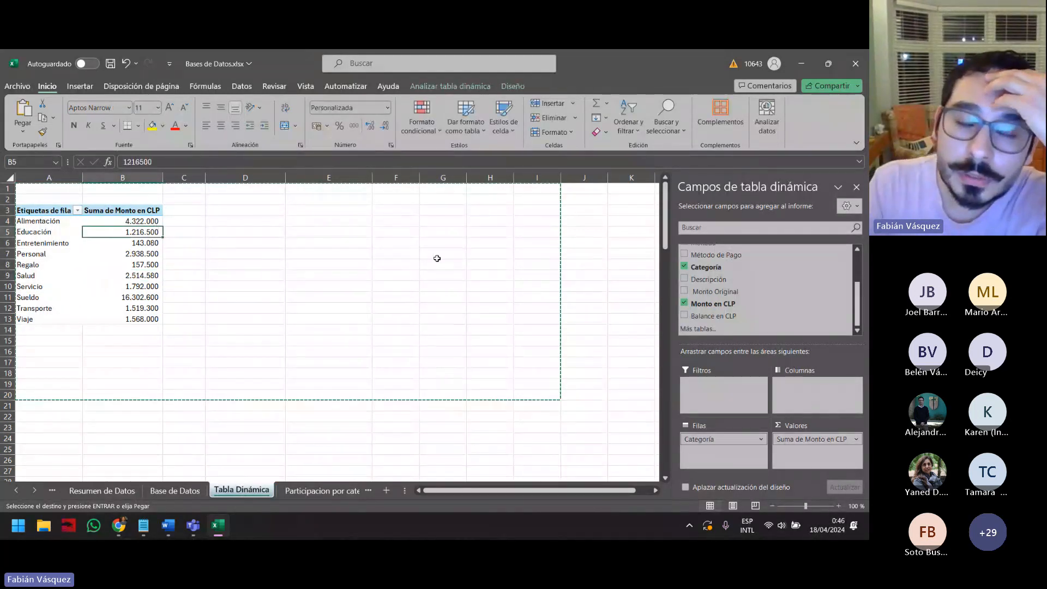
click(684, 303)
click(684, 279)
click(684, 266)
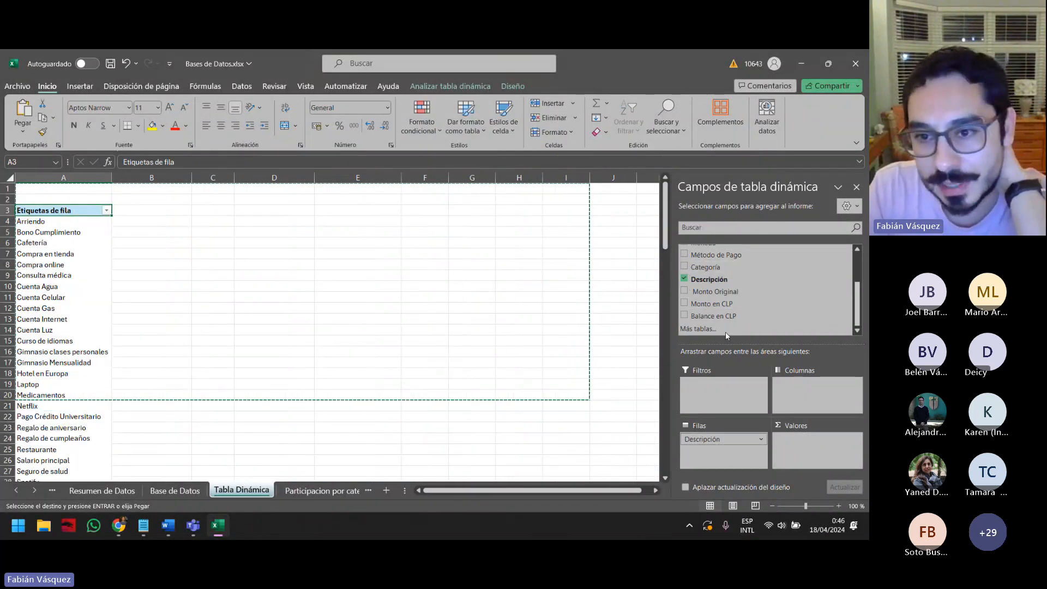
click(684, 303)
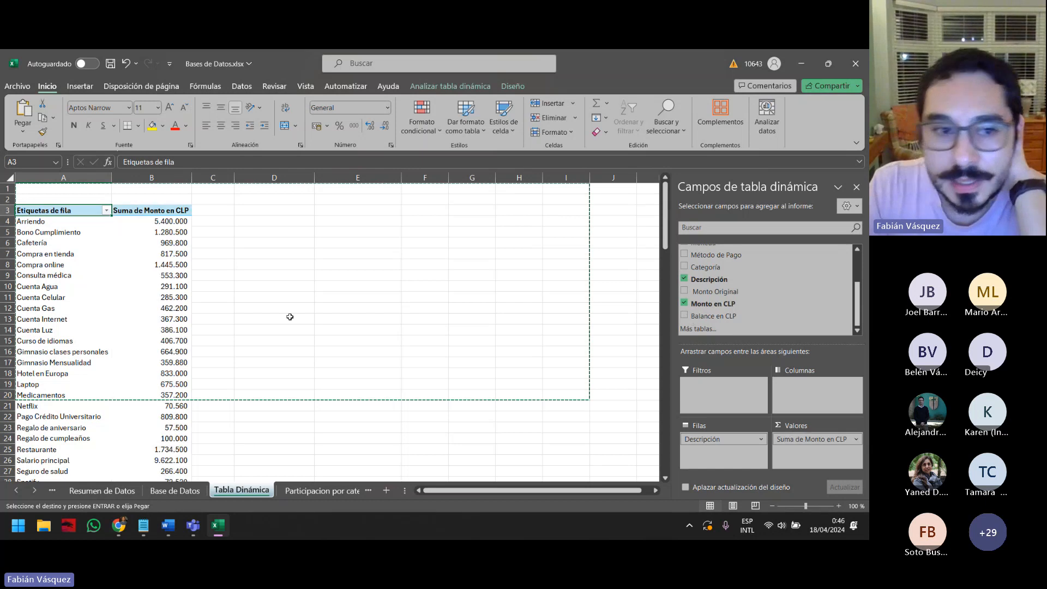
click(164, 242)
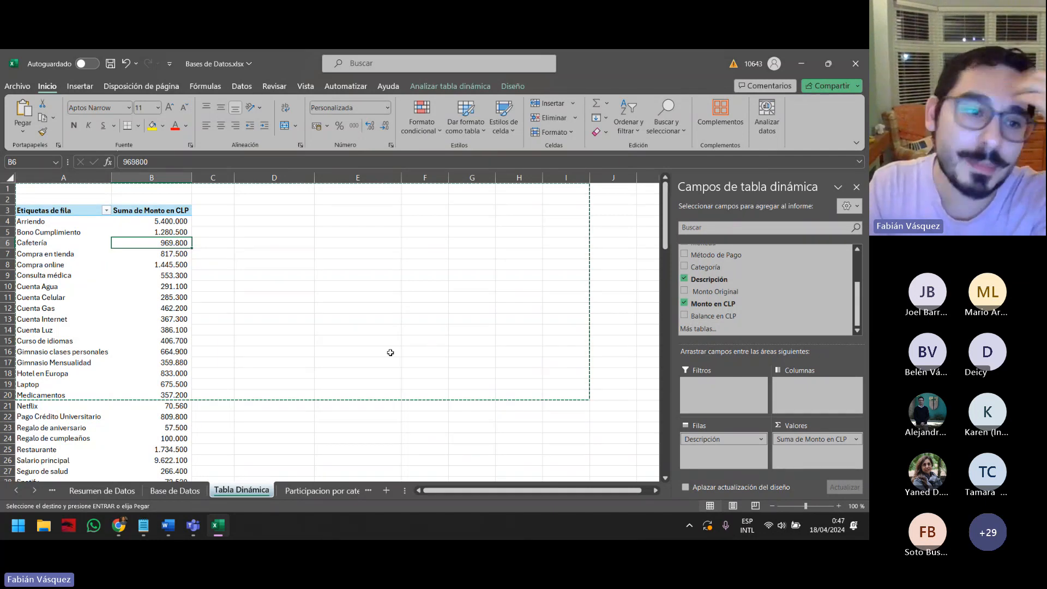
mouse_move(127, 295)
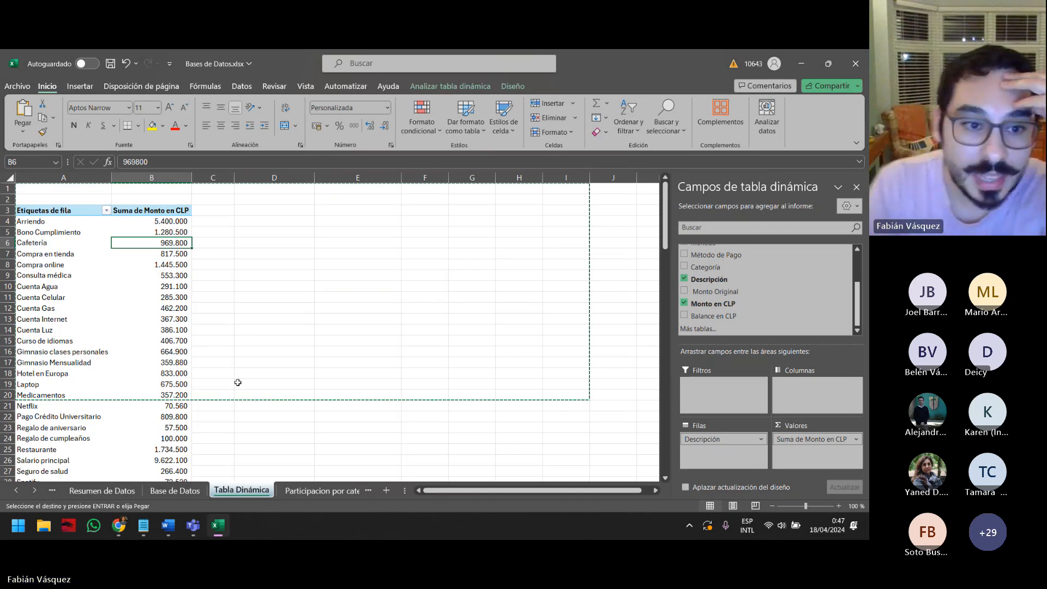
click(175, 298)
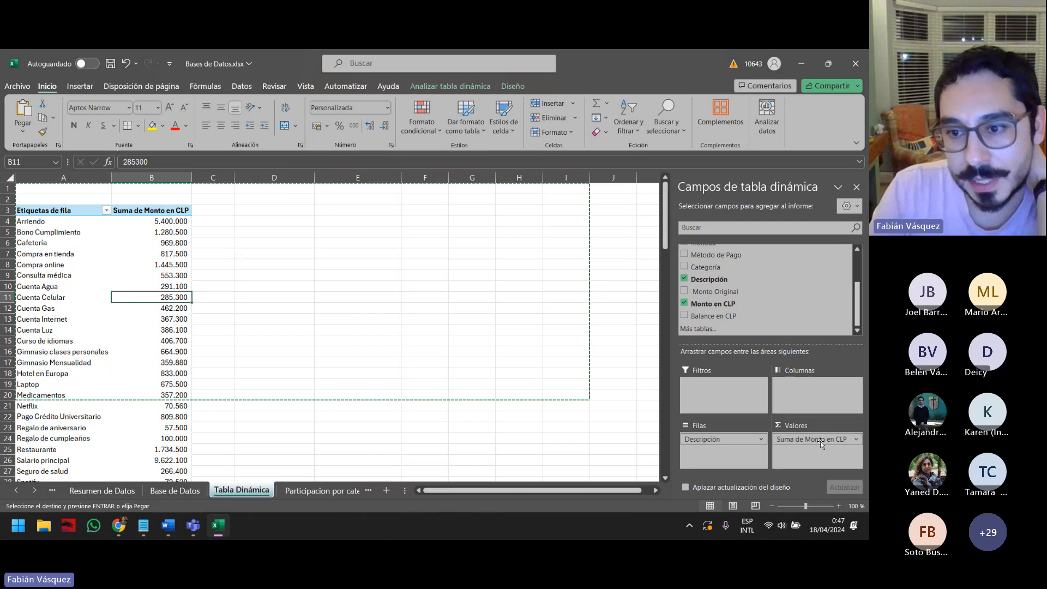
click(168, 245)
right_click(159, 243)
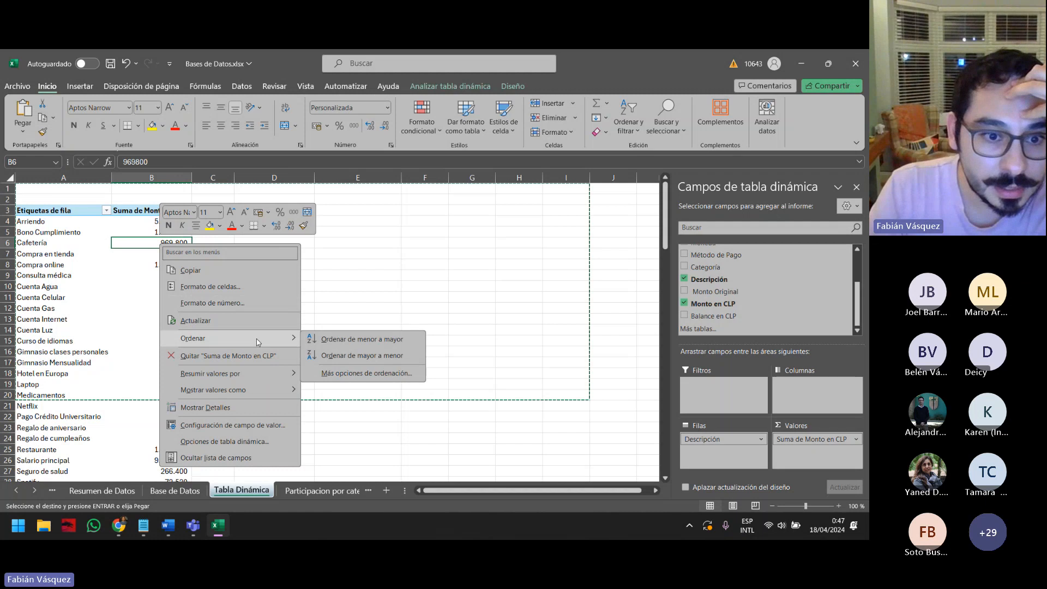
mouse_move(256, 372)
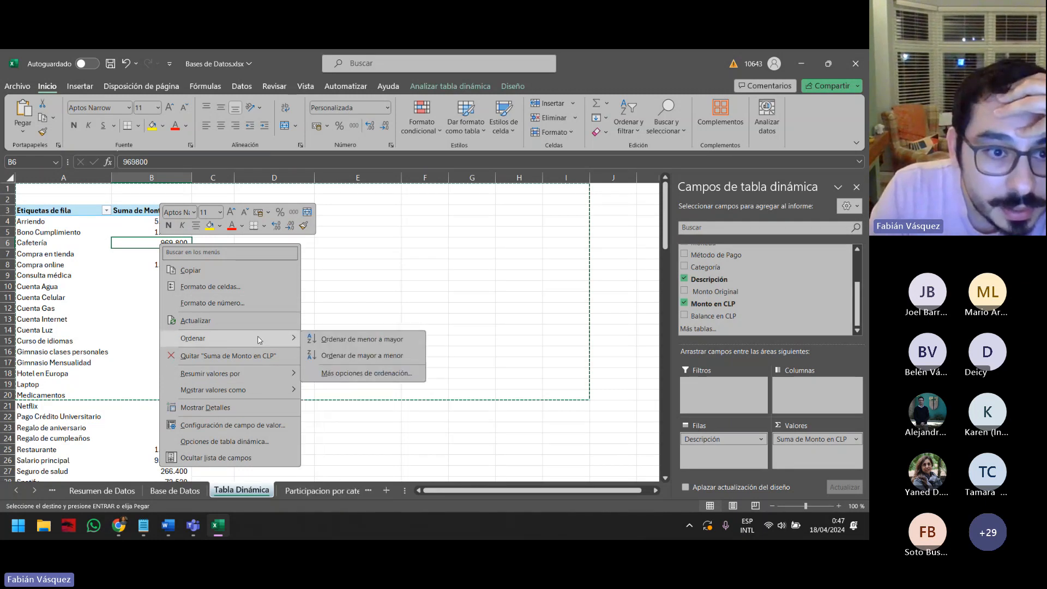
key(Escape)
Filter the pivot table's descriptions to the top 5 items by Suma de Monto en CLP
click(77, 256)
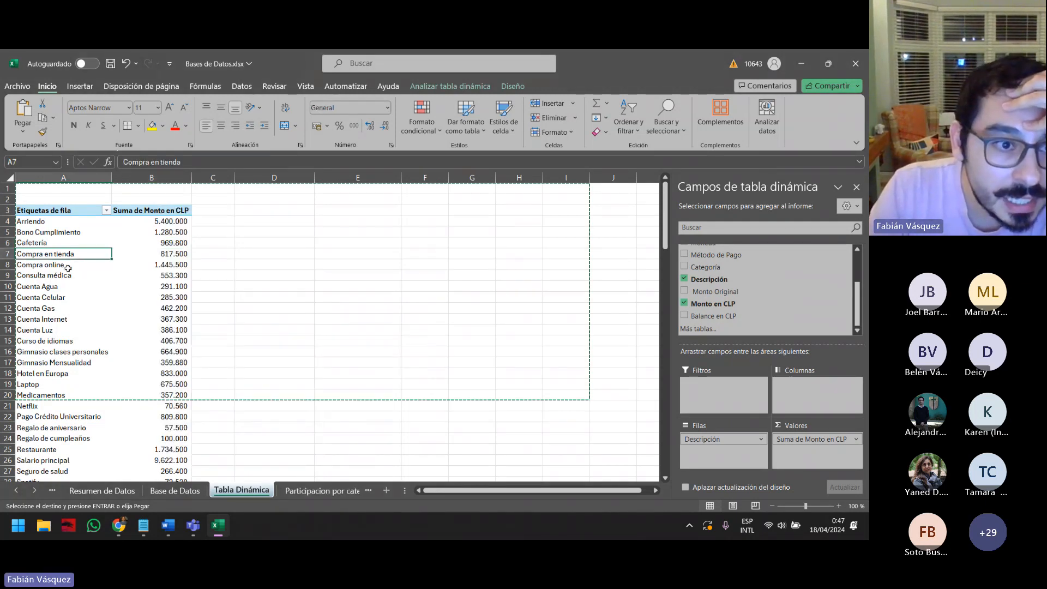
right_click(71, 255)
mouse_move(151, 352)
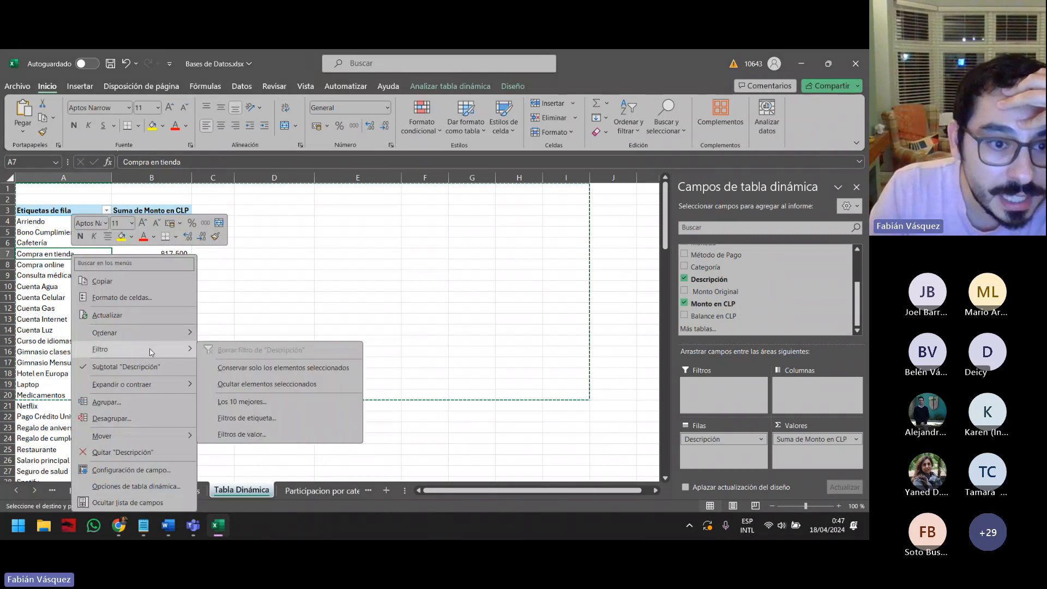
click(265, 407)
drag(615, 306, 371, 267)
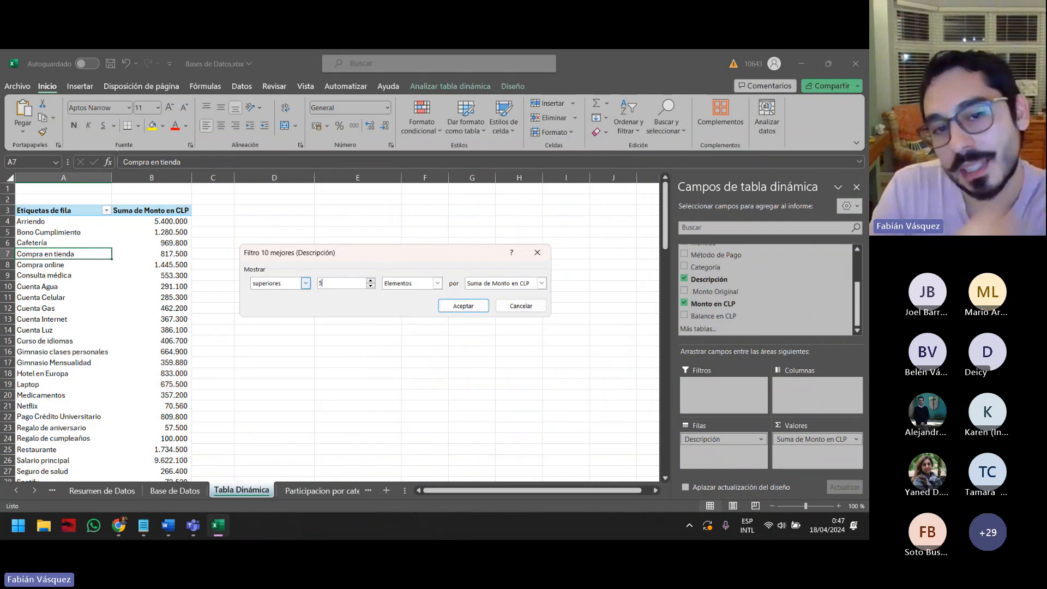
text(5)
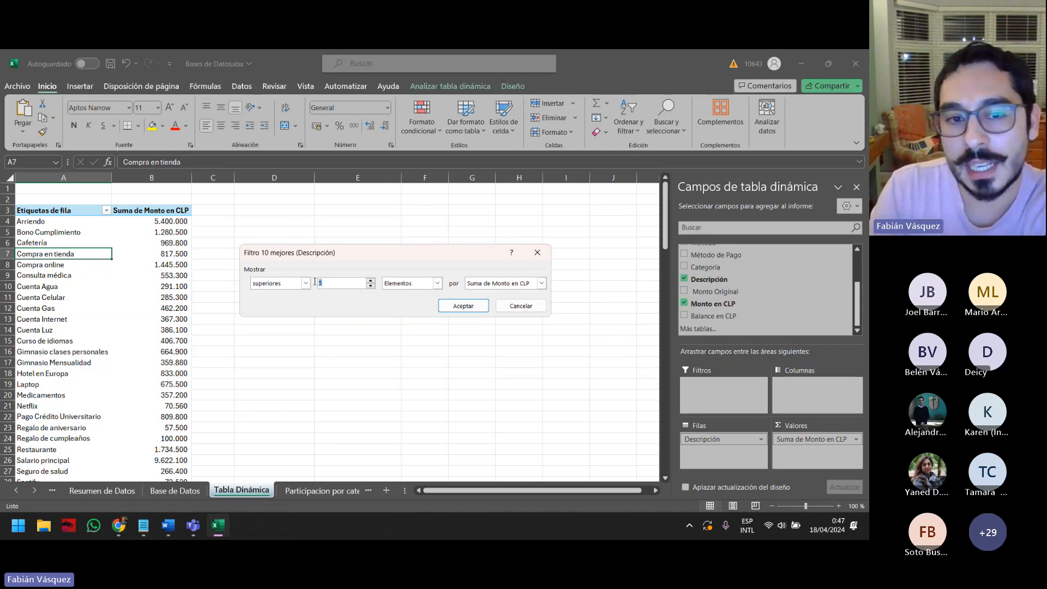
click(476, 310)
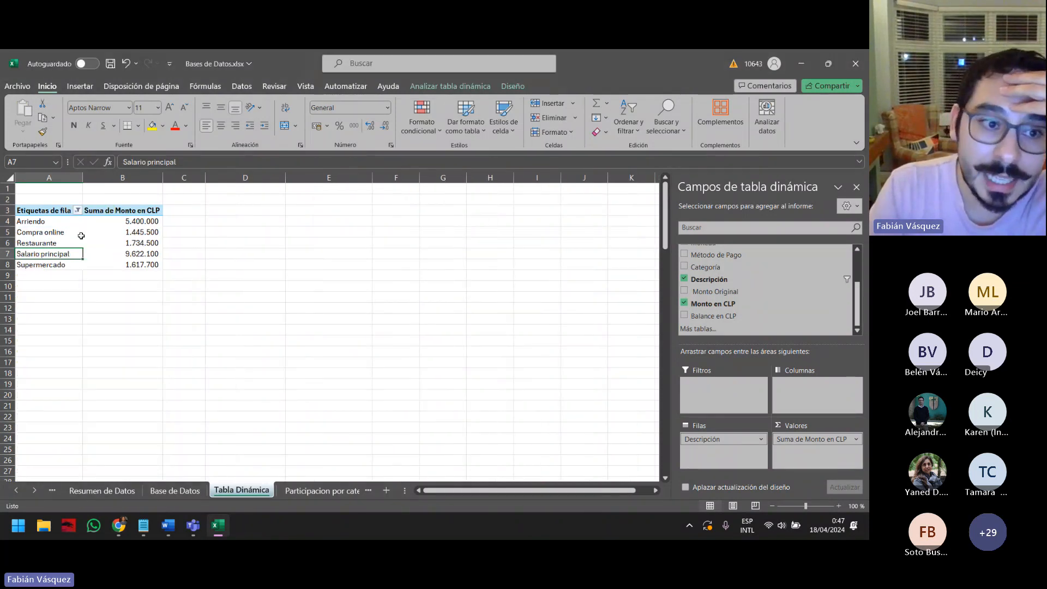
Sort the filtered descriptions by Suma de Monto en CLP from largest to smallest
click(138, 236)
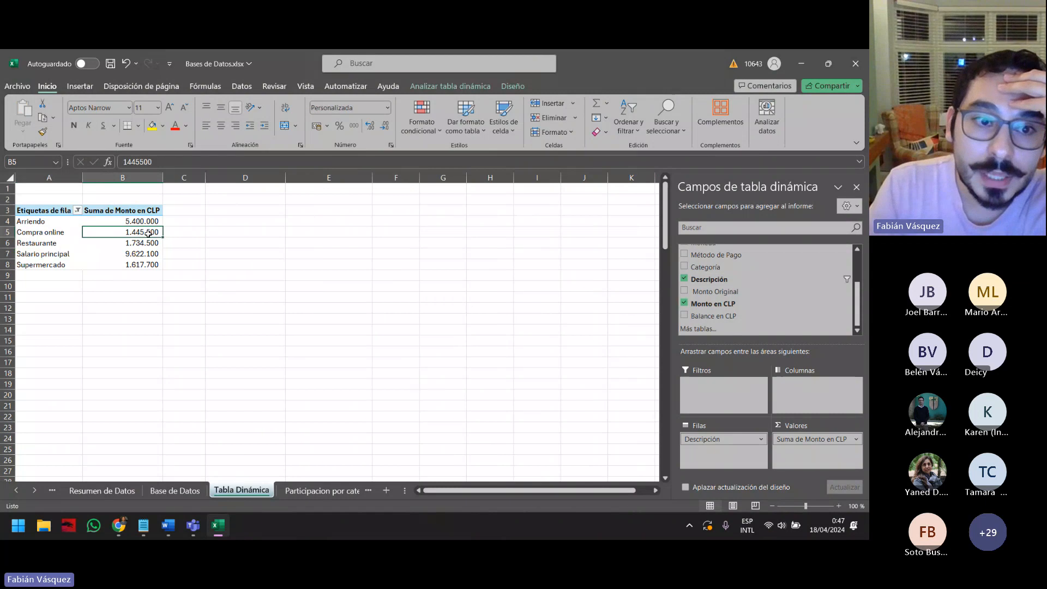
right_click(148, 234)
mouse_move(284, 329)
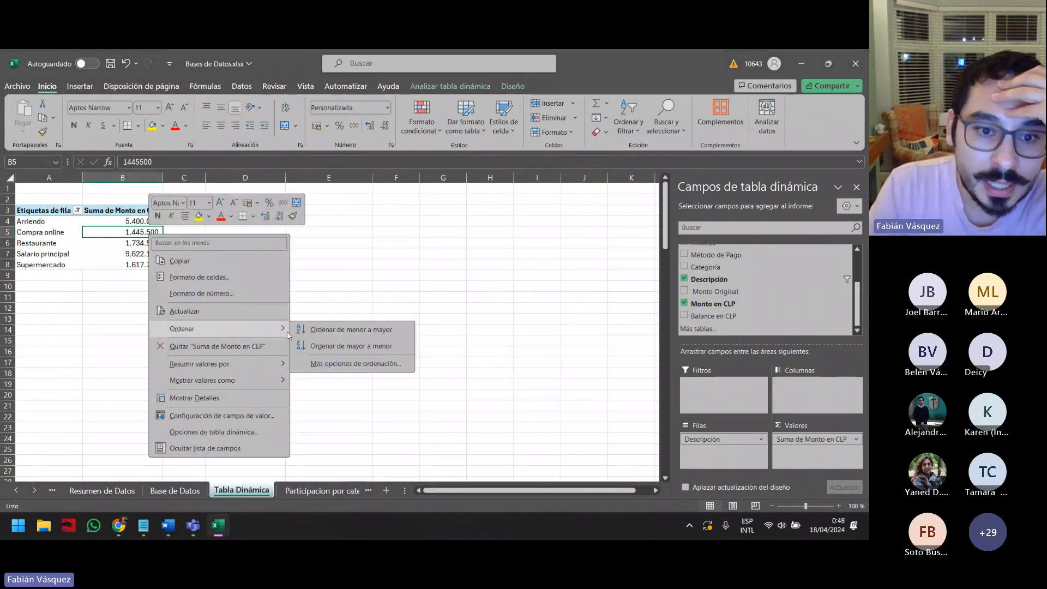
click(340, 347)
Sort the filtered descriptions by Suma de Monto en CLP from smallest to largest
right_click(133, 233)
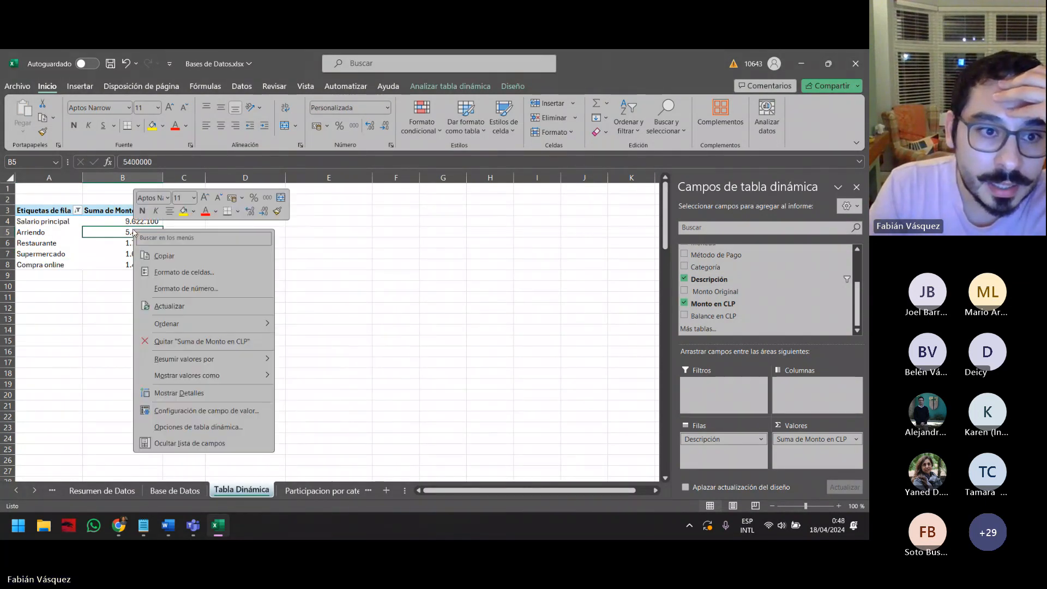
mouse_move(245, 326)
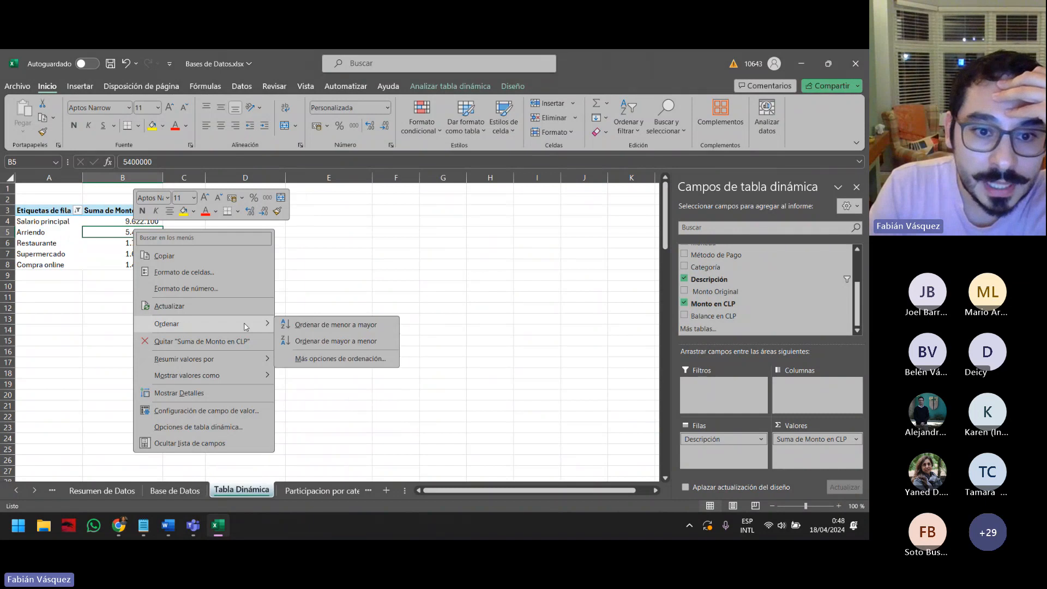
click(335, 326)
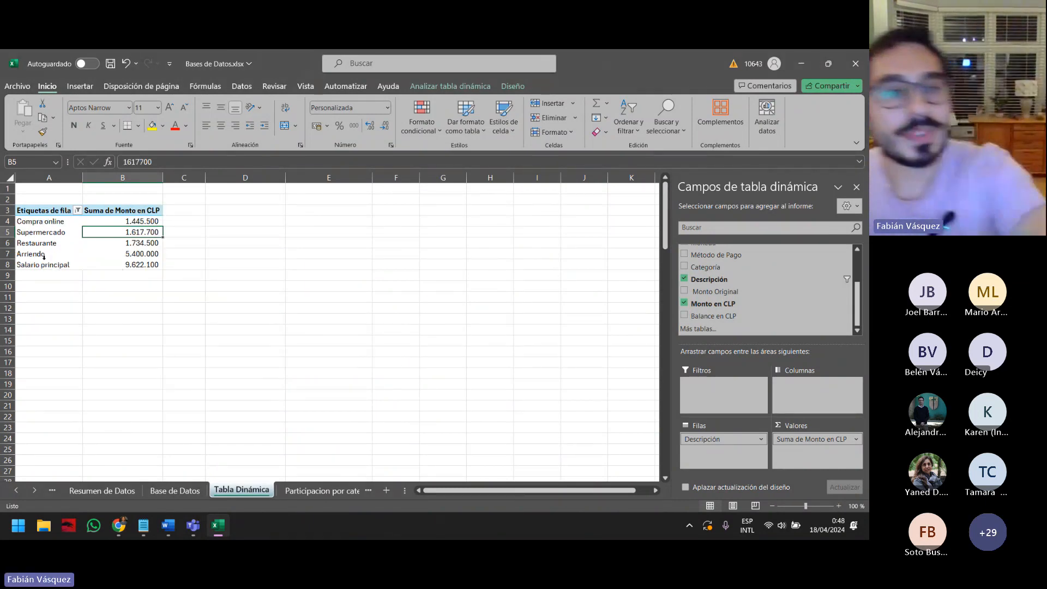
Copy range A2:B11 containing the top 5 descriptions pivot table on the Tabla Dinámica sheet
drag(43, 265, 159, 298)
click(42, 239)
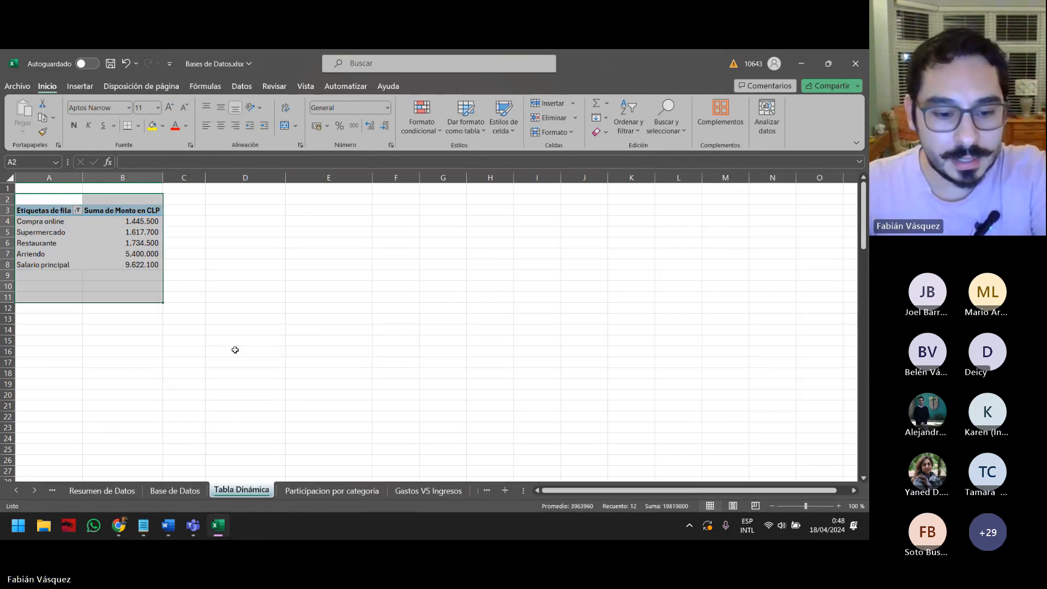
key(ctrl+c)
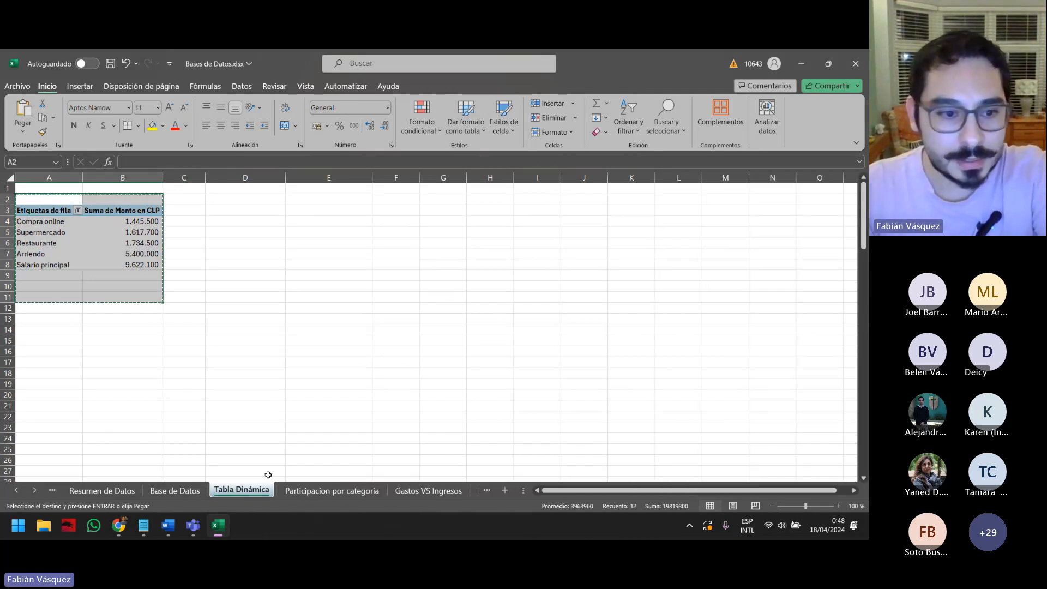
Add a new sheet after Tabla Dinámica and name it Top 5 Montos Agrupados
click(34, 490)
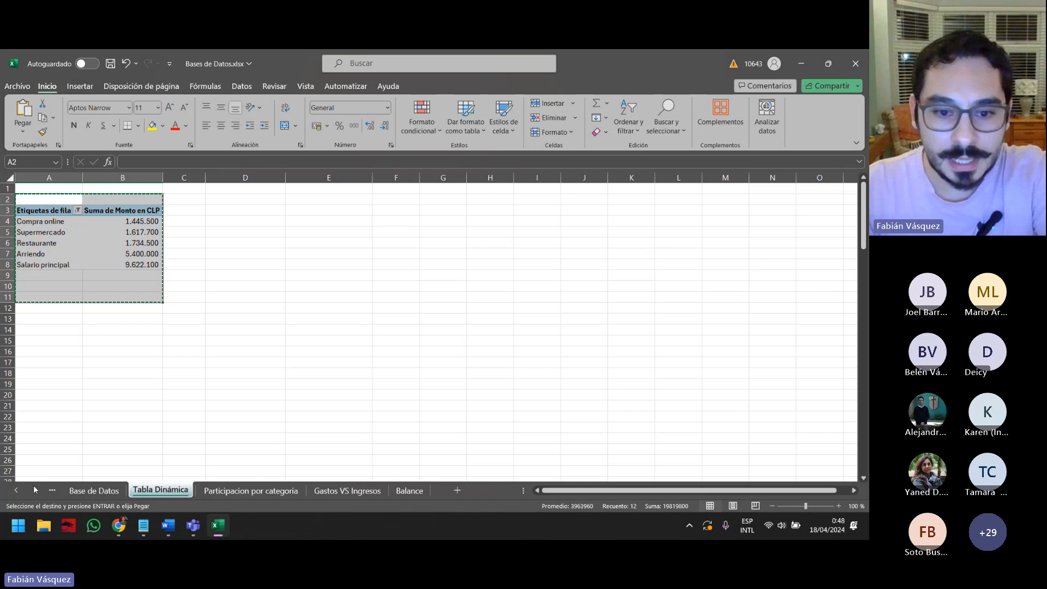
click(458, 491)
double_click(219, 493)
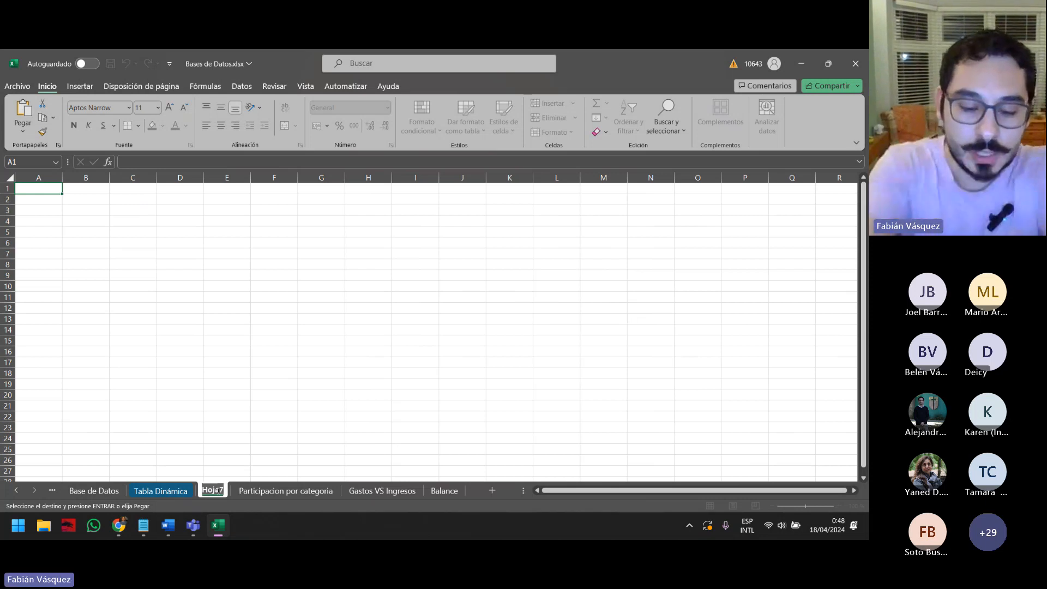
text(To)
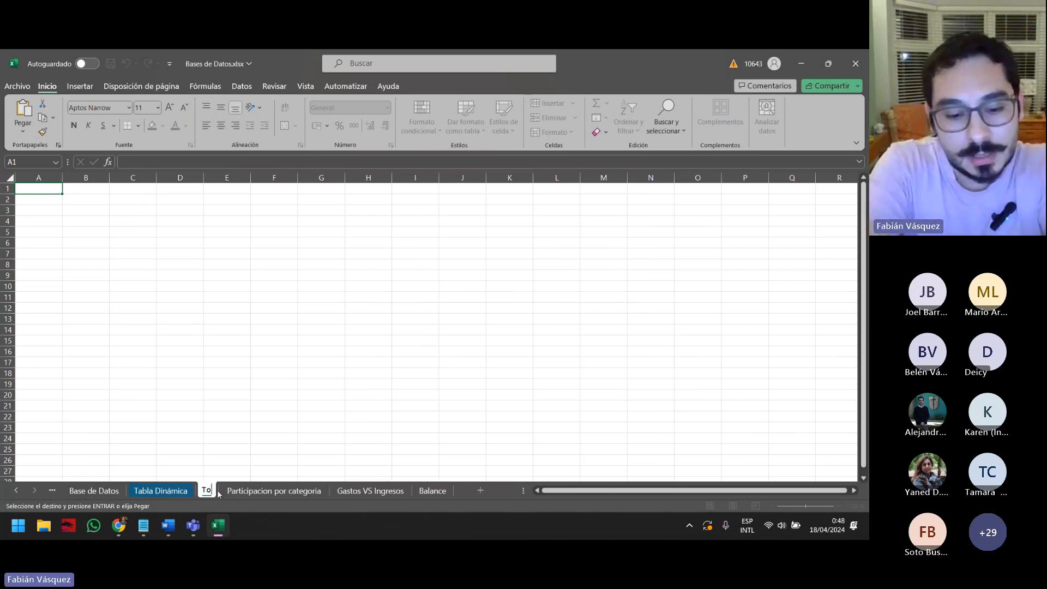
text(p 5 Mont)
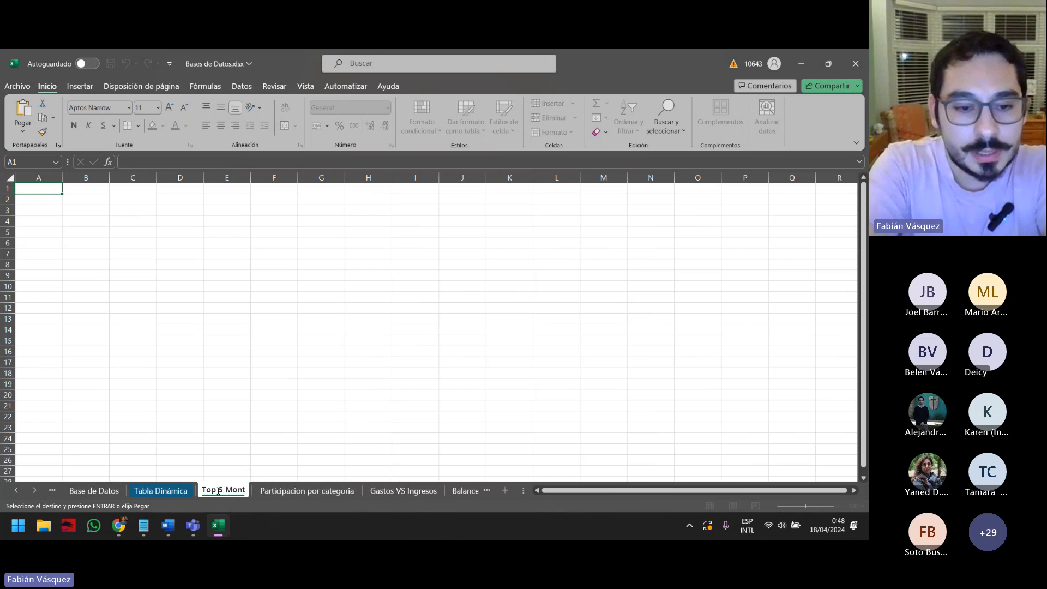
text(os Agrupados)
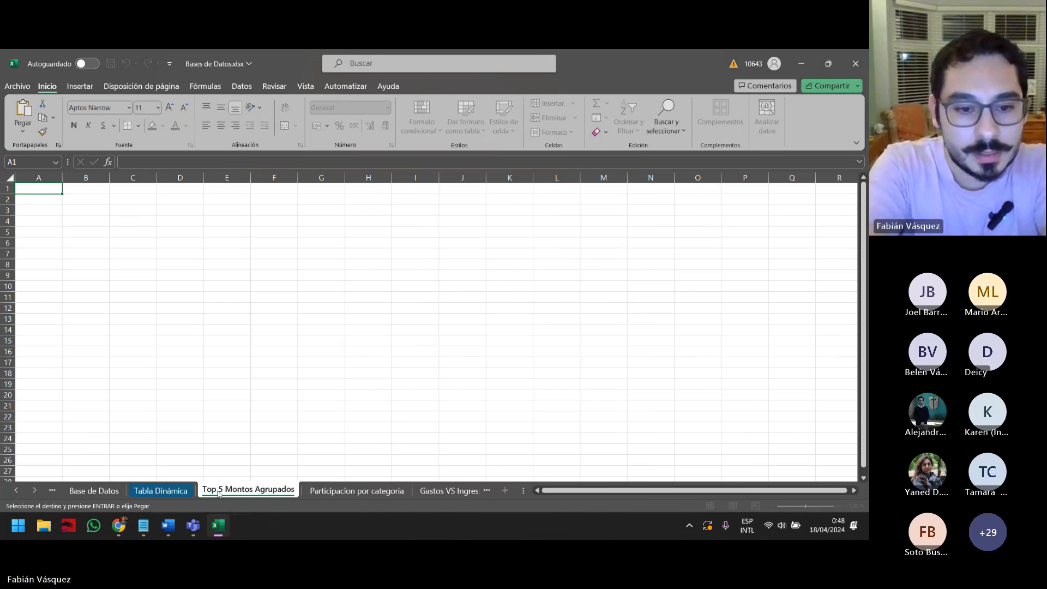
key(Return)
Paste the copied pivot table at cell A3 of the Top 5 Montos Agrupados sheet
click(38, 210)
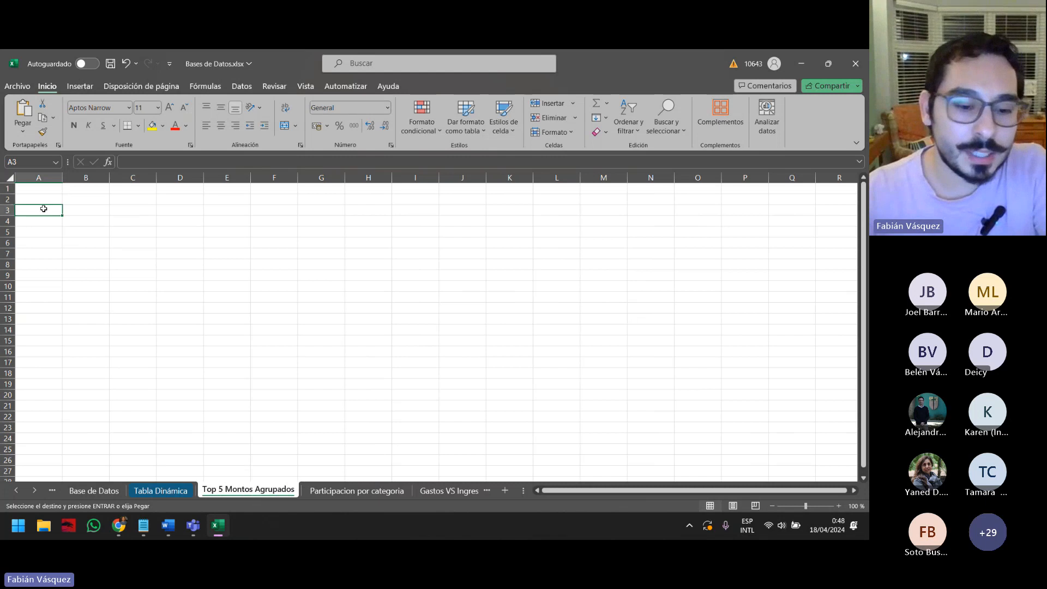
key(ctrl+v)
click(123, 277)
Insert a clustered bar pivot chart from the pasted top 5 pivot table and place it beside the table
click(55, 243)
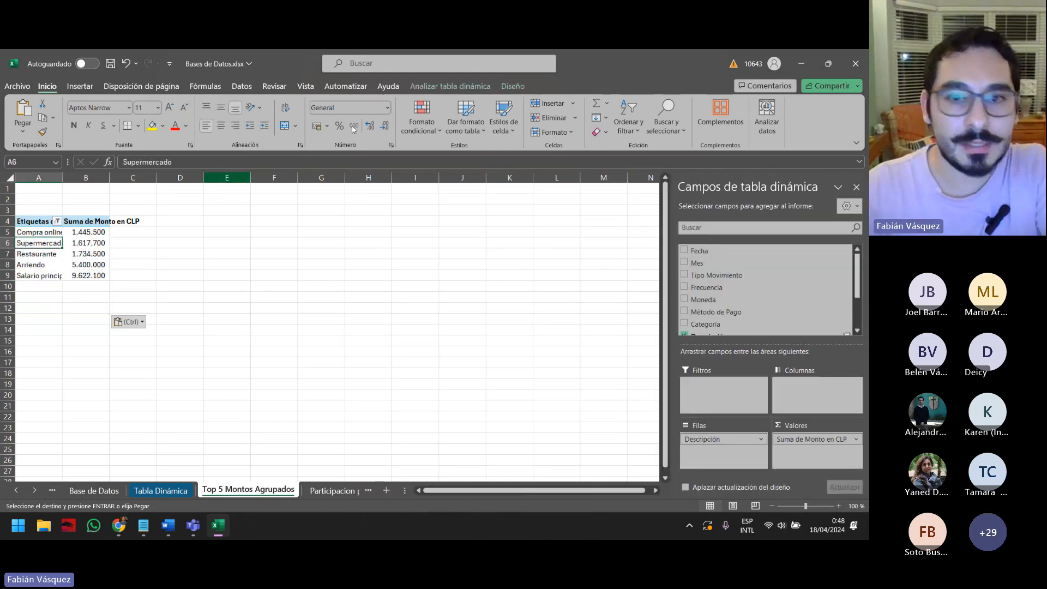
click(450, 86)
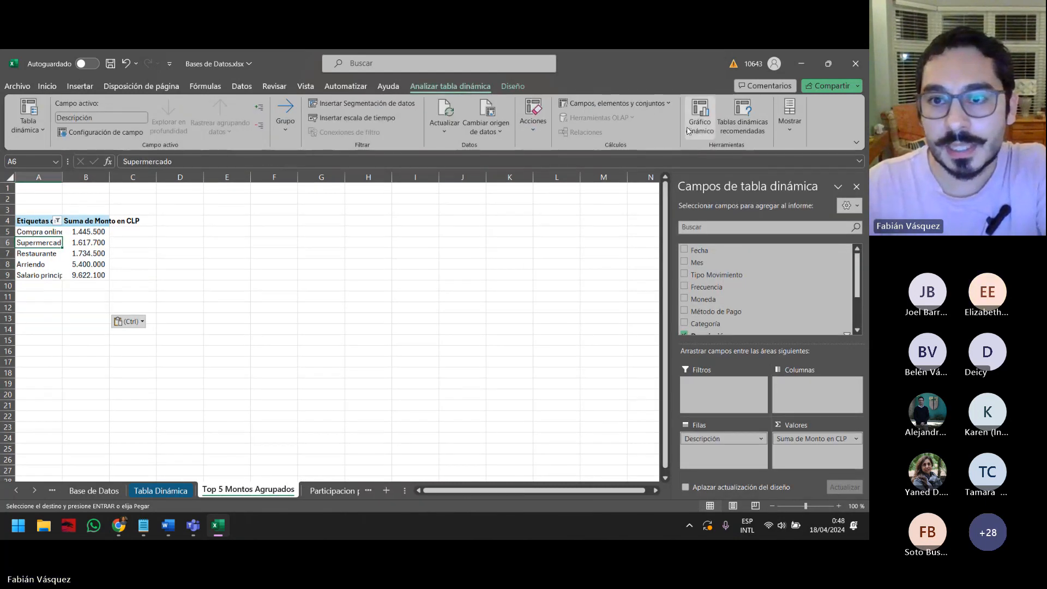
click(701, 114)
click(293, 221)
mouse_move(408, 249)
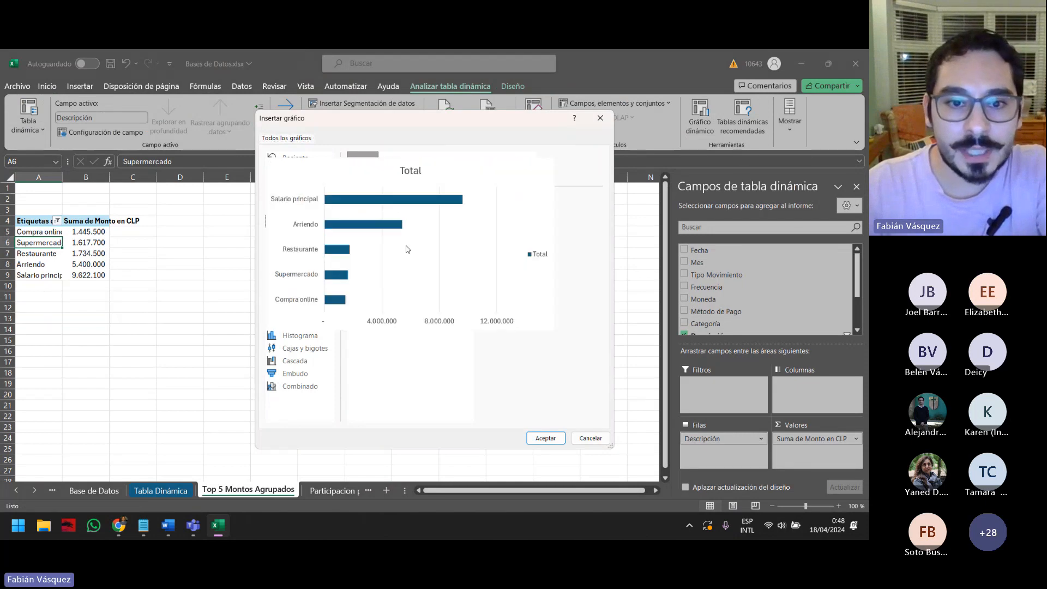
click(545, 438)
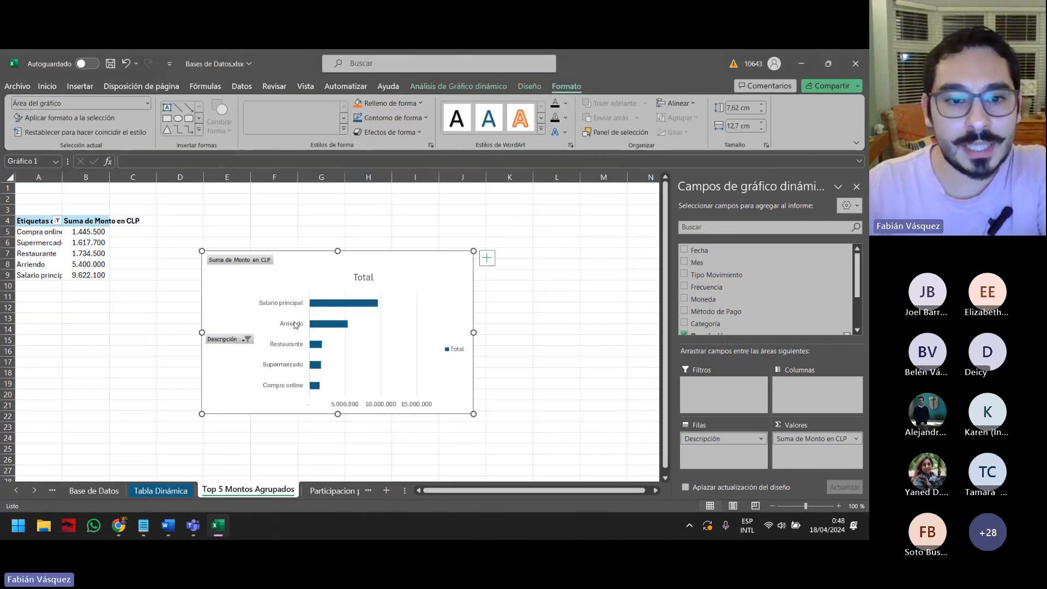
drag(391, 271, 379, 221)
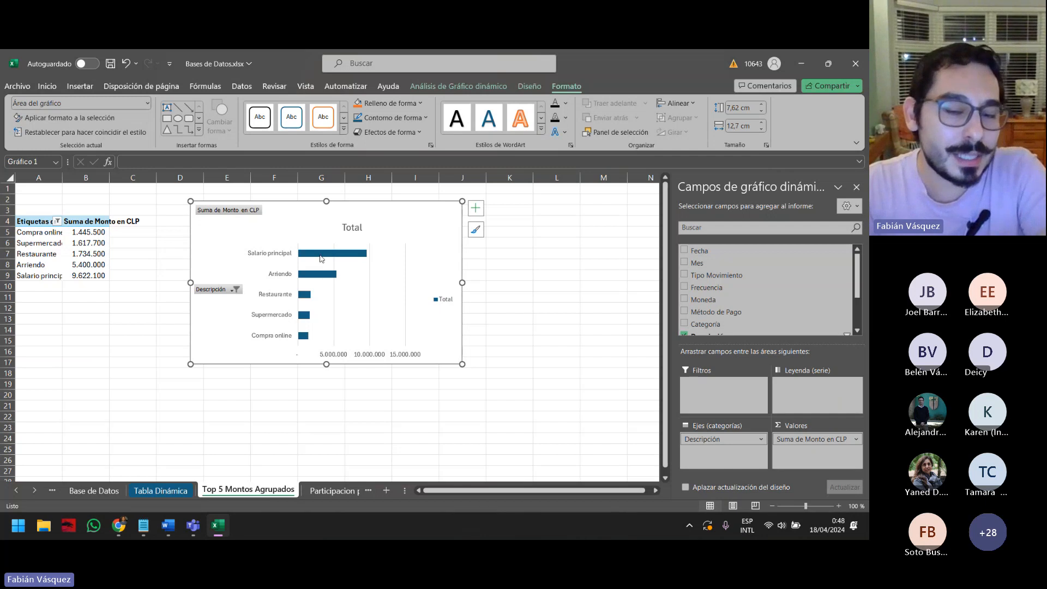
mouse_move(332, 260)
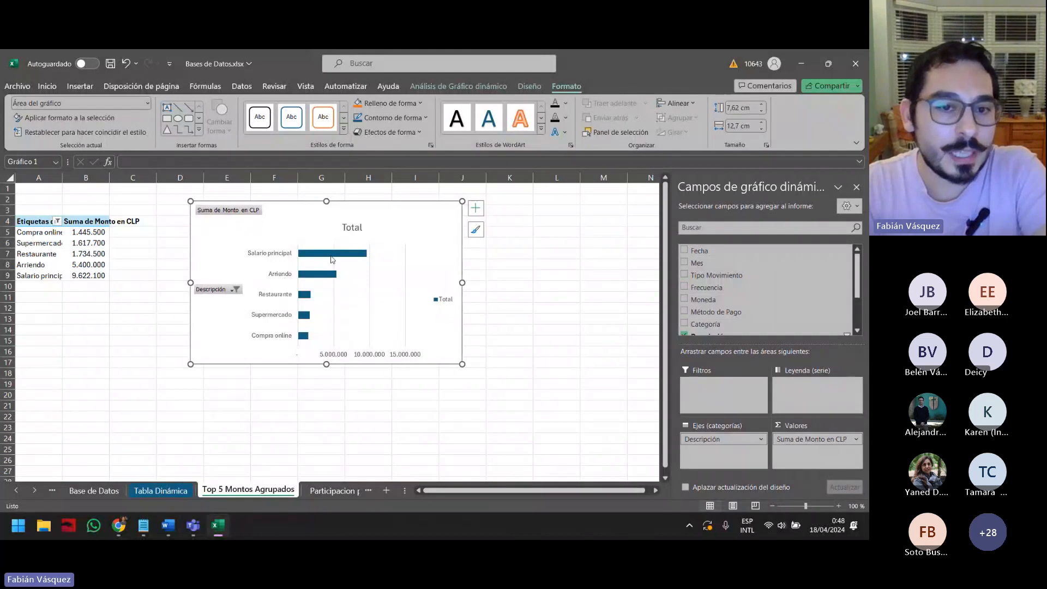
mouse_move(365, 257)
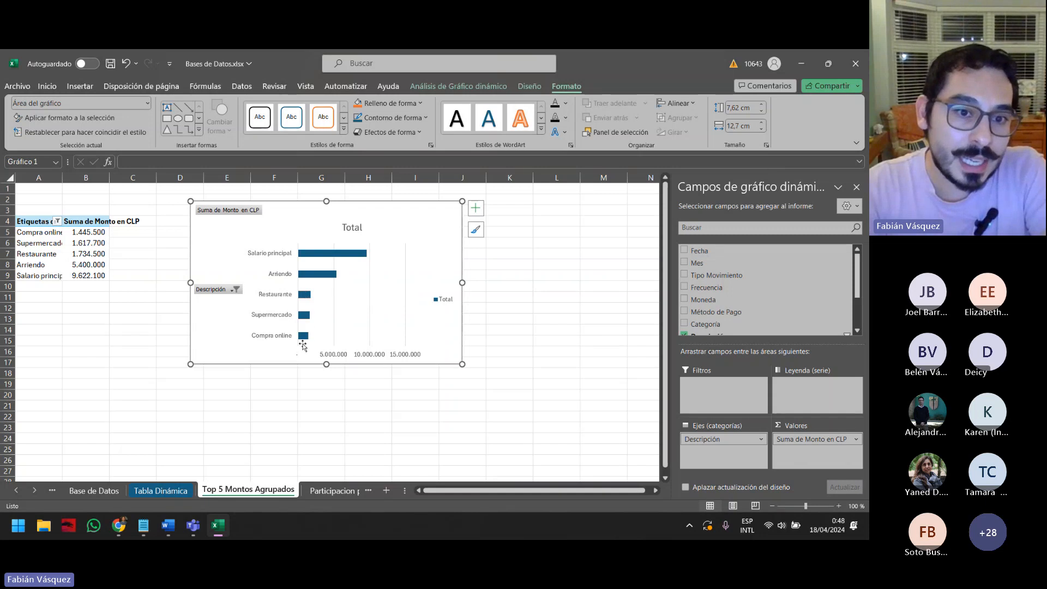
click(515, 350)
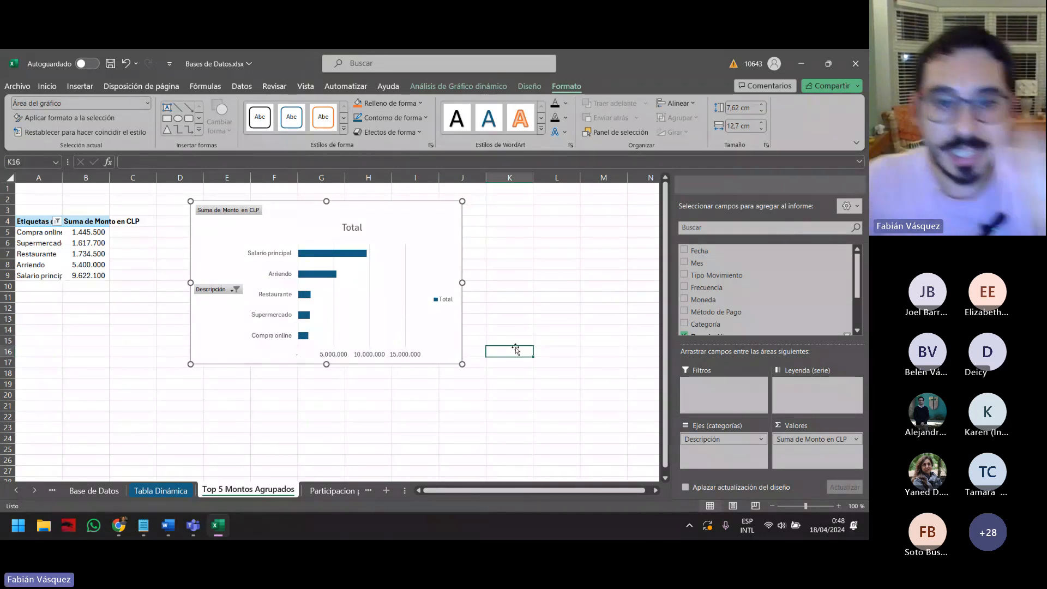
click(353, 228)
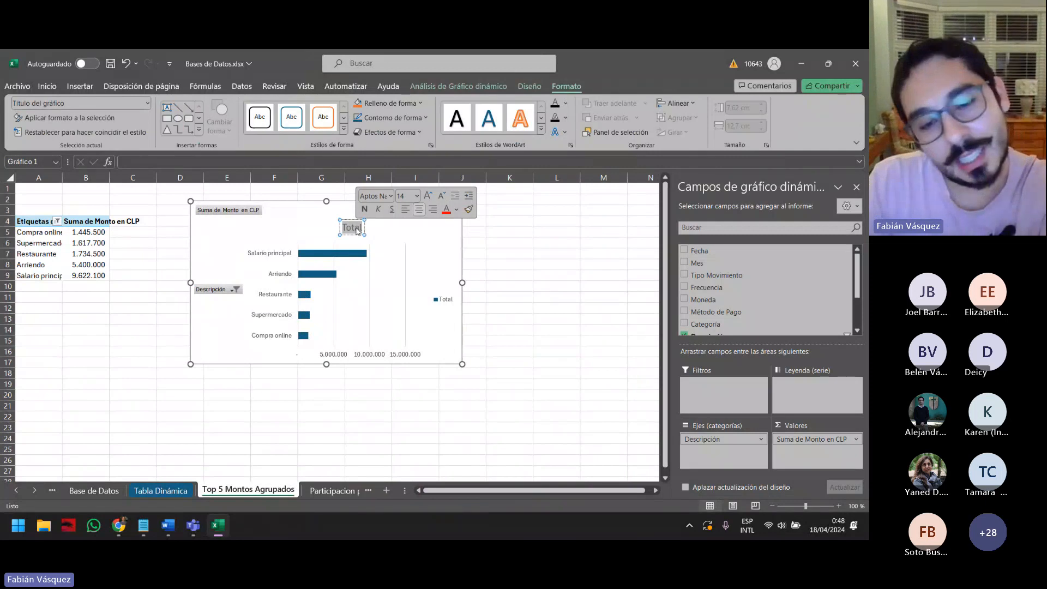
click(523, 274)
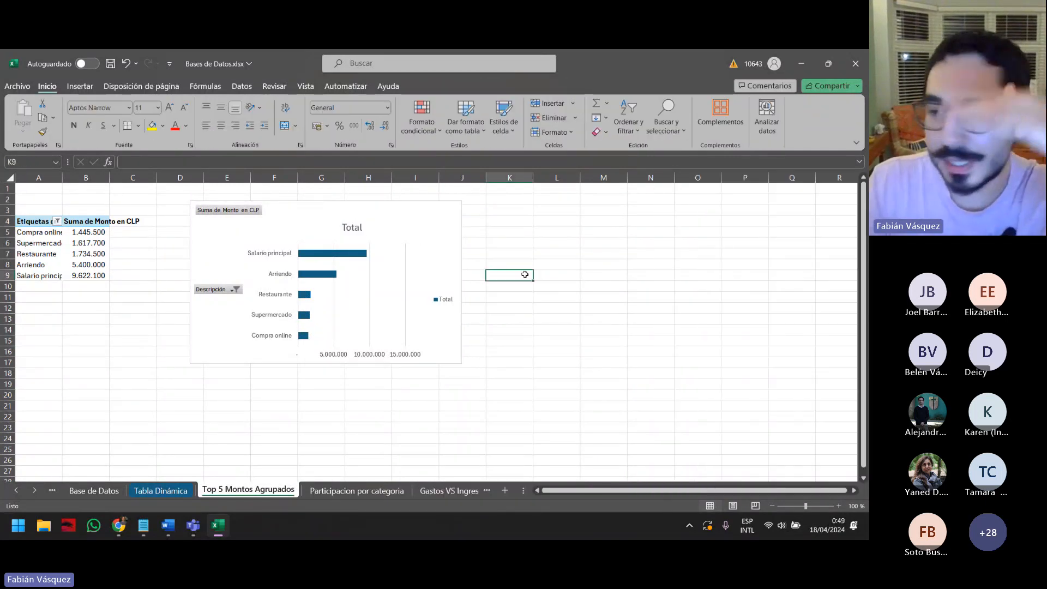
AutoFit the width of all columns on the Top 5 Montos Agrupados sheet
click(10, 177)
double_click(62, 173)
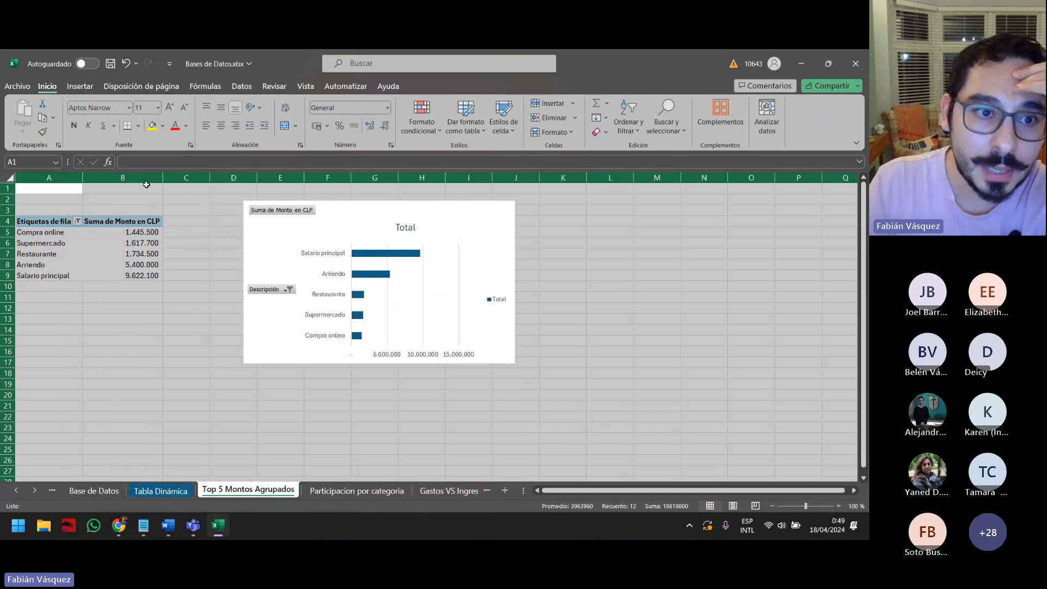
click(179, 253)
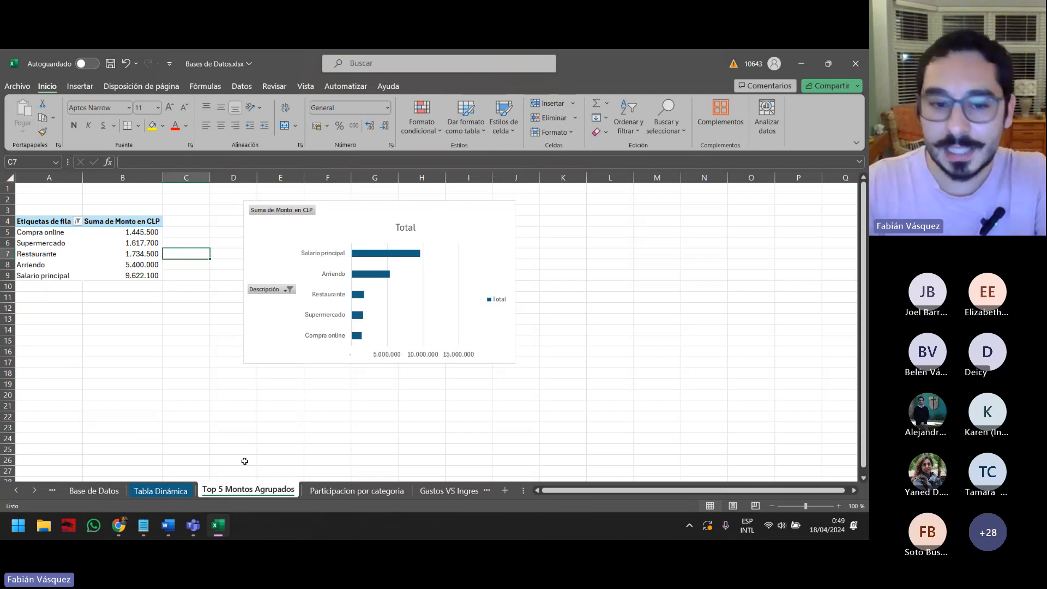
Add a new sheet, move it after Balance as the last sheet, and name it Dashboard
click(335, 492)
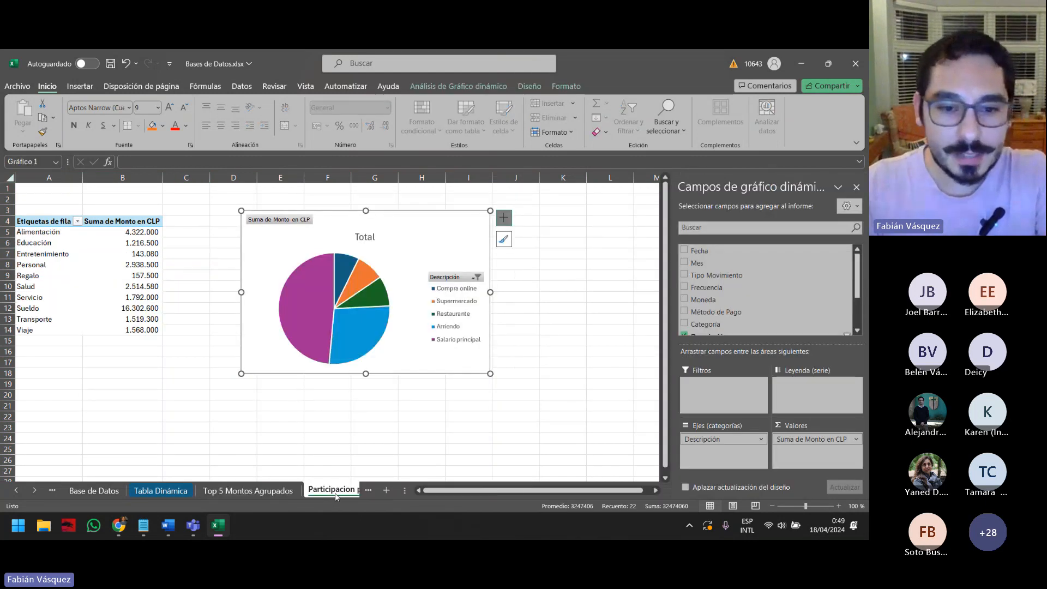
click(35, 488)
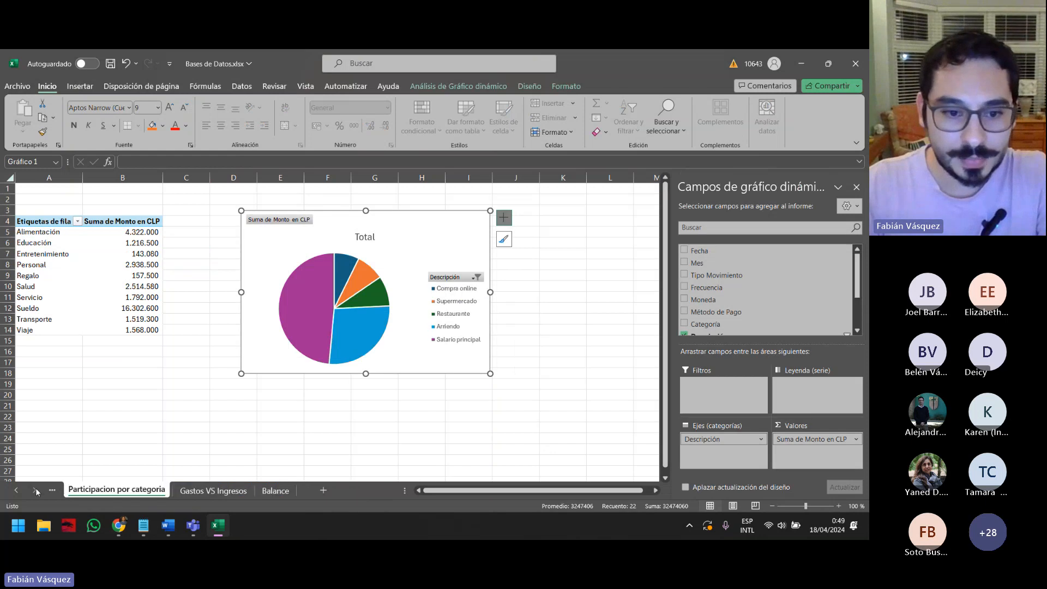
click(319, 491)
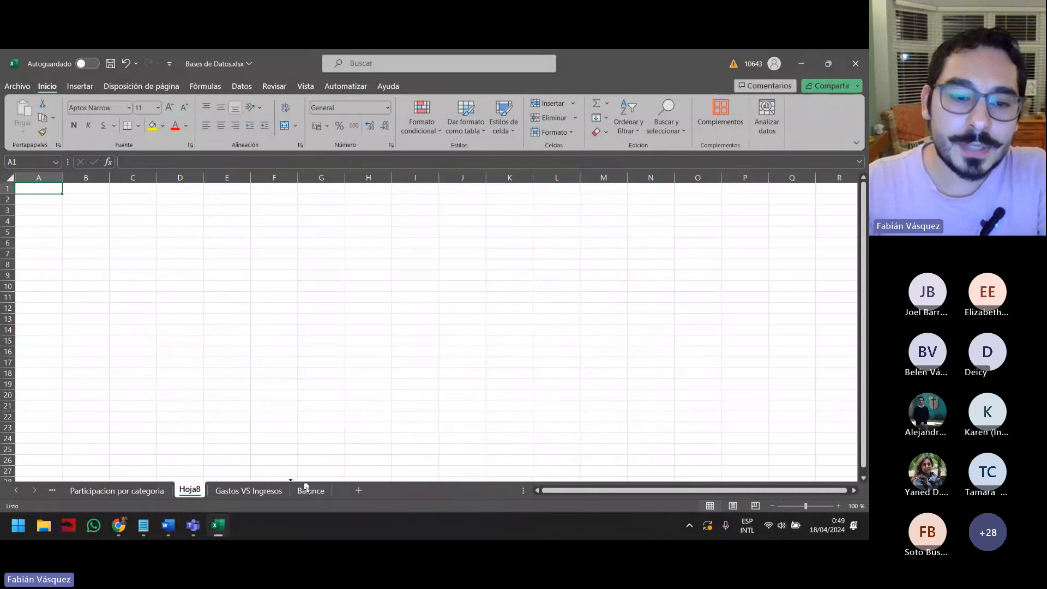
mouse_move(306, 487)
mouse_down()
mouse_move(339, 489)
mouse_move(314, 490)
mouse_up()
double_click(313, 491)
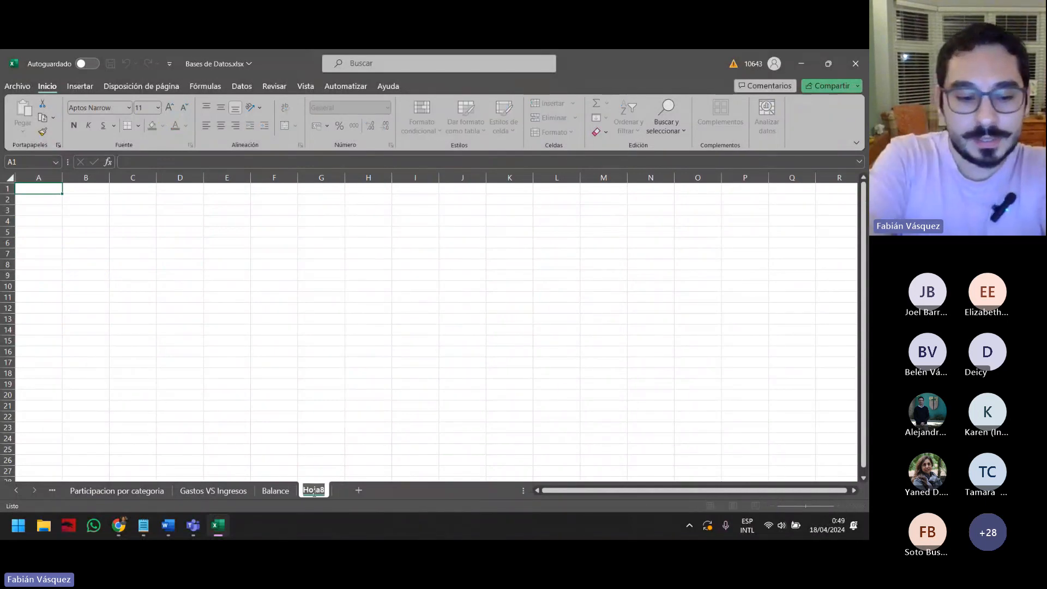
text(Dasch)
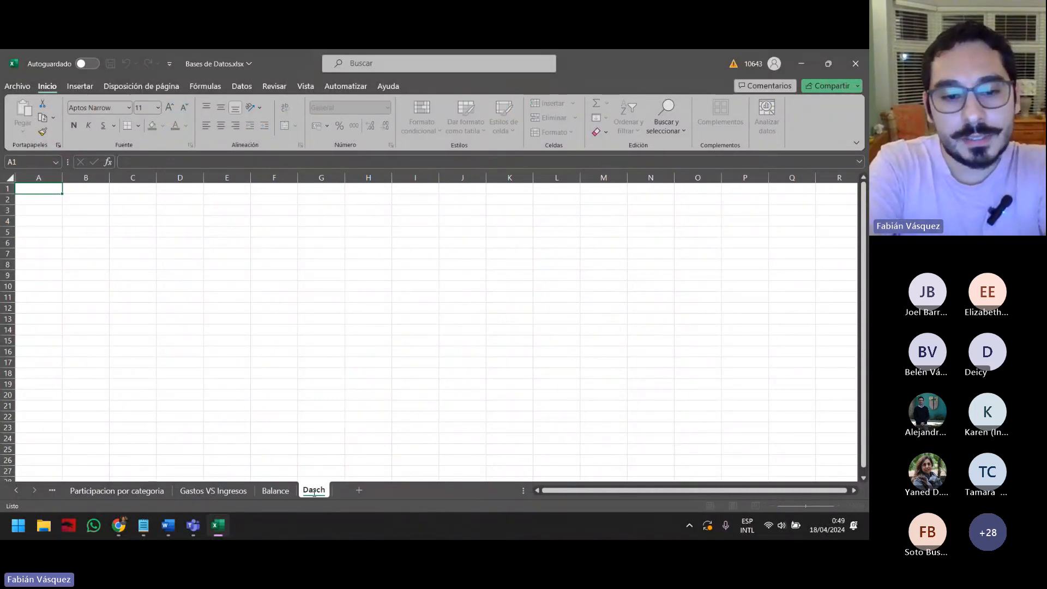
key(BackSpace)
key(BackSpace)
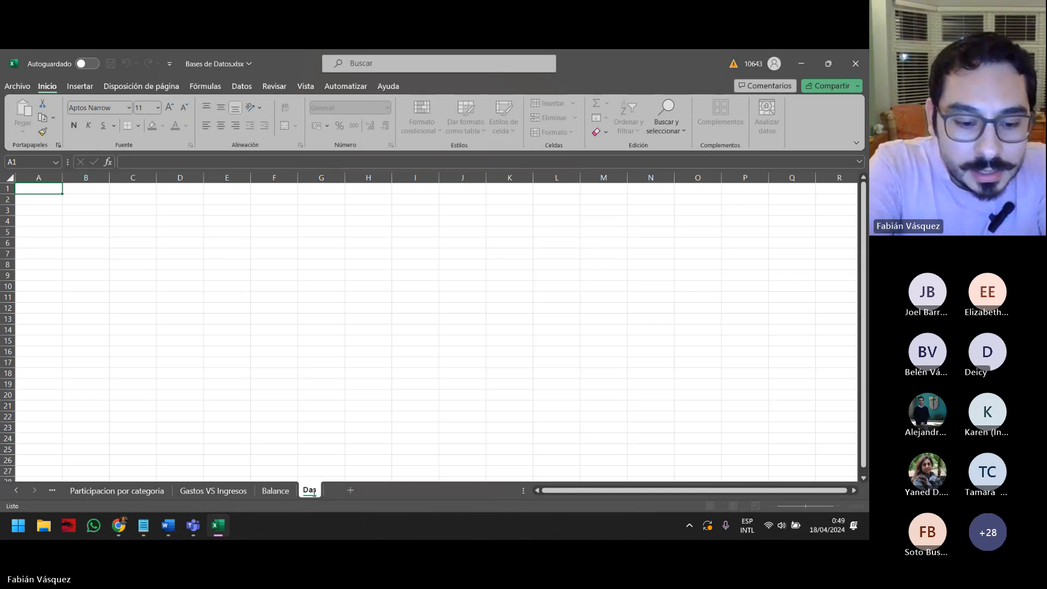
text(hboard)
key(Return)
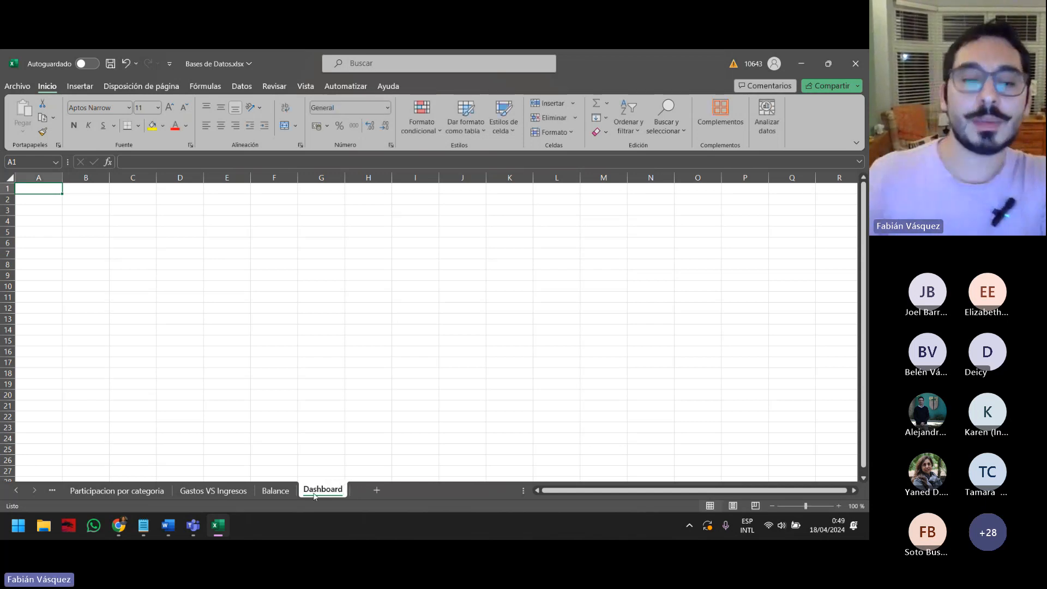
Copy the bar chart from the Top 5 Montos Agrupados sheet and paste it into the Dashboard sheet
click(16, 491)
click(16, 490)
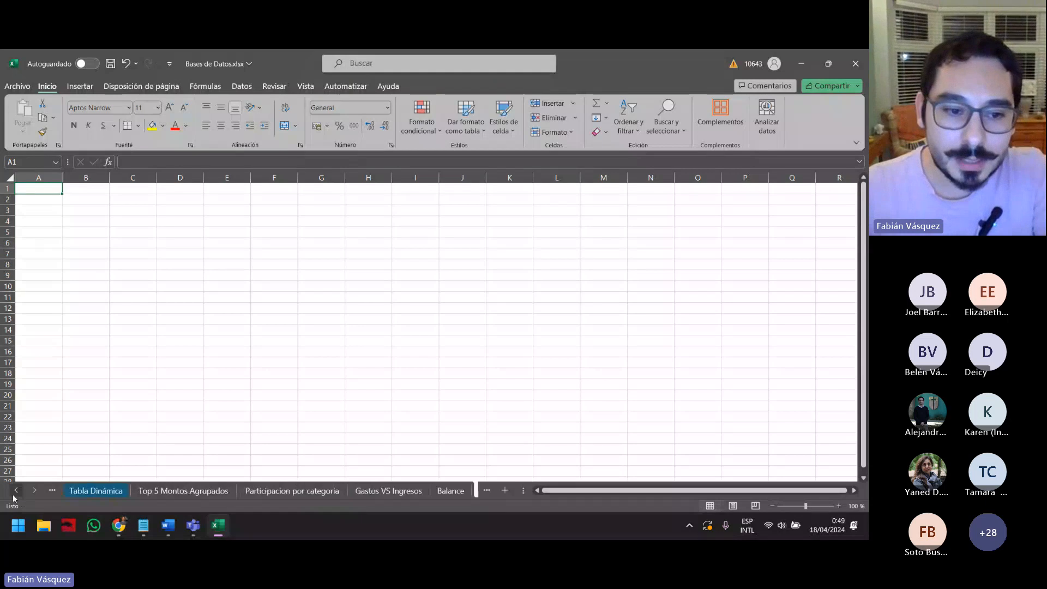
click(16, 491)
click(16, 490)
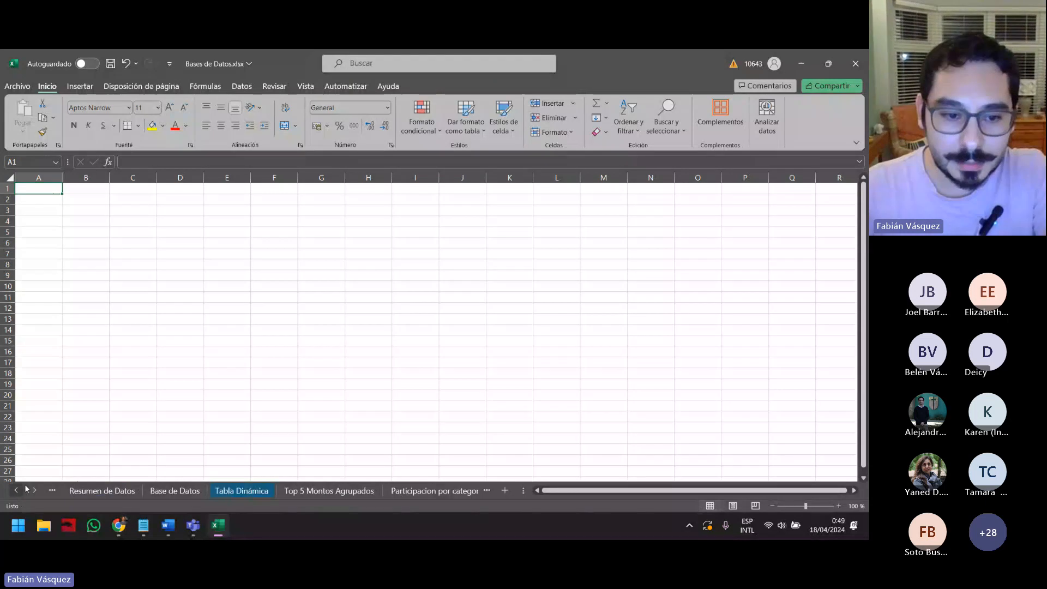
click(280, 490)
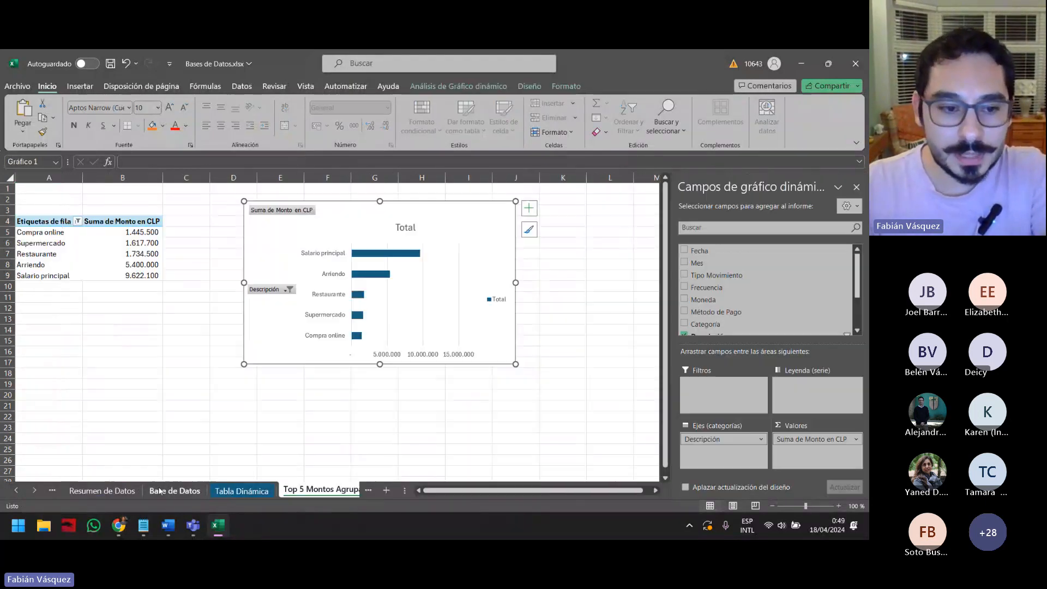
click(34, 490)
click(35, 490)
click(35, 491)
click(35, 491)
click(322, 490)
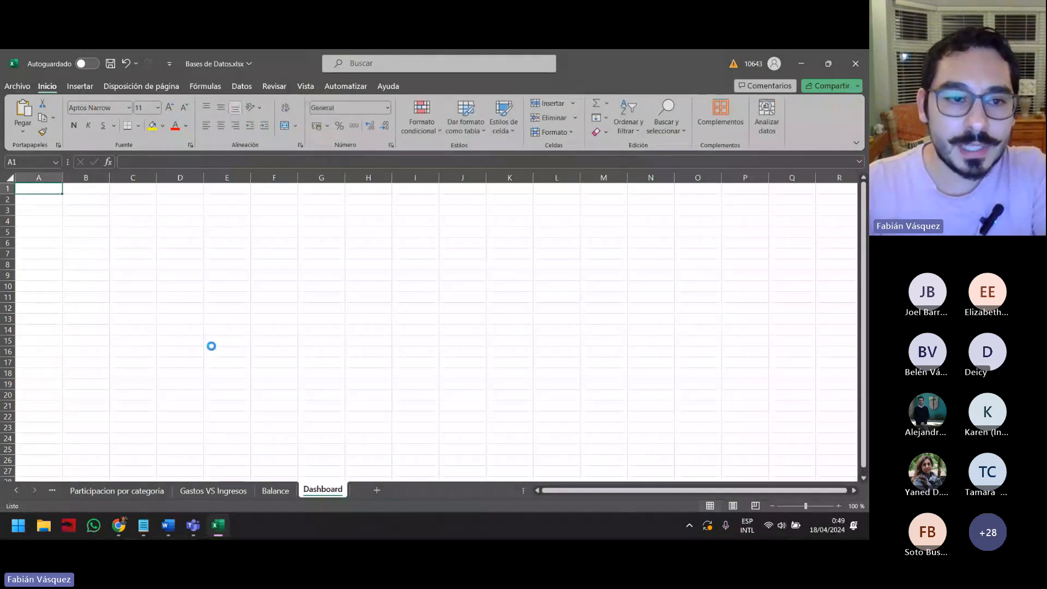
key(ctrl+v)
Copy the pie chart from the Participacion por categoria sheet and paste it into the Dashboard sheet
click(16, 490)
click(16, 490)
click(16, 491)
click(16, 491)
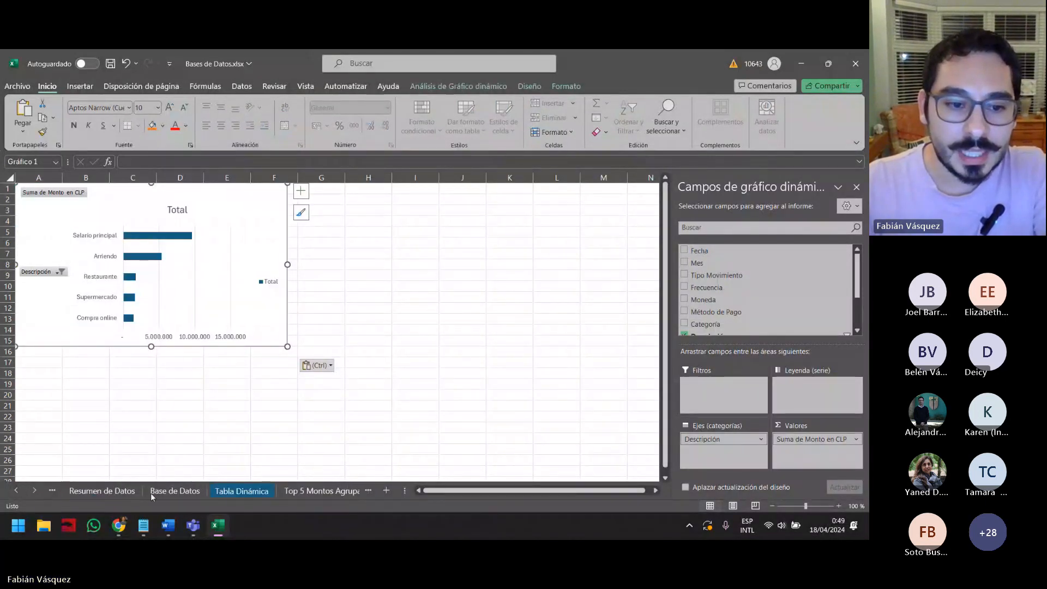
click(302, 492)
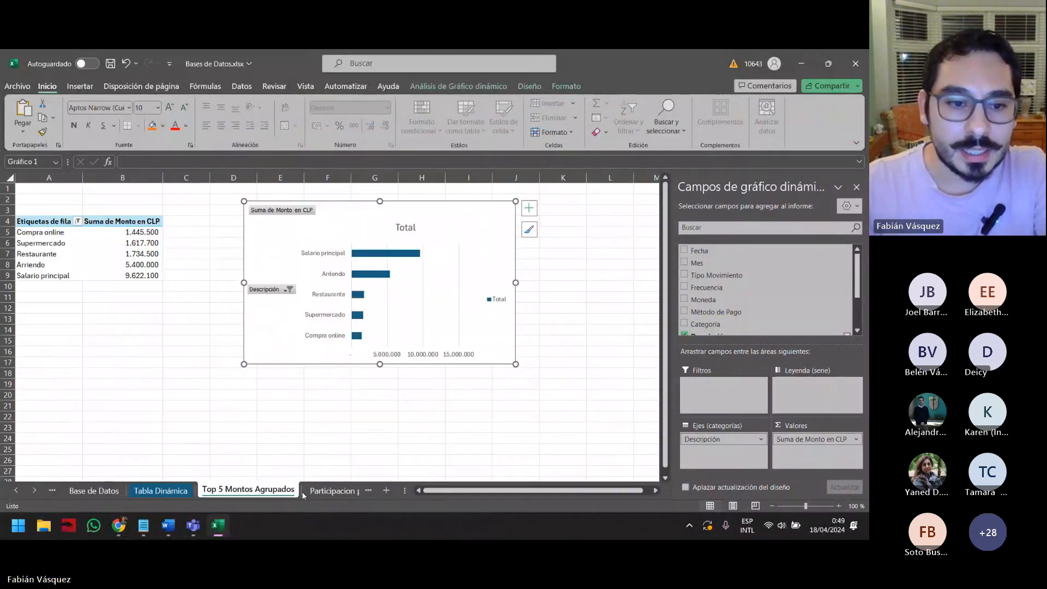
click(36, 490)
click(36, 490)
click(36, 491)
click(94, 493)
click(171, 494)
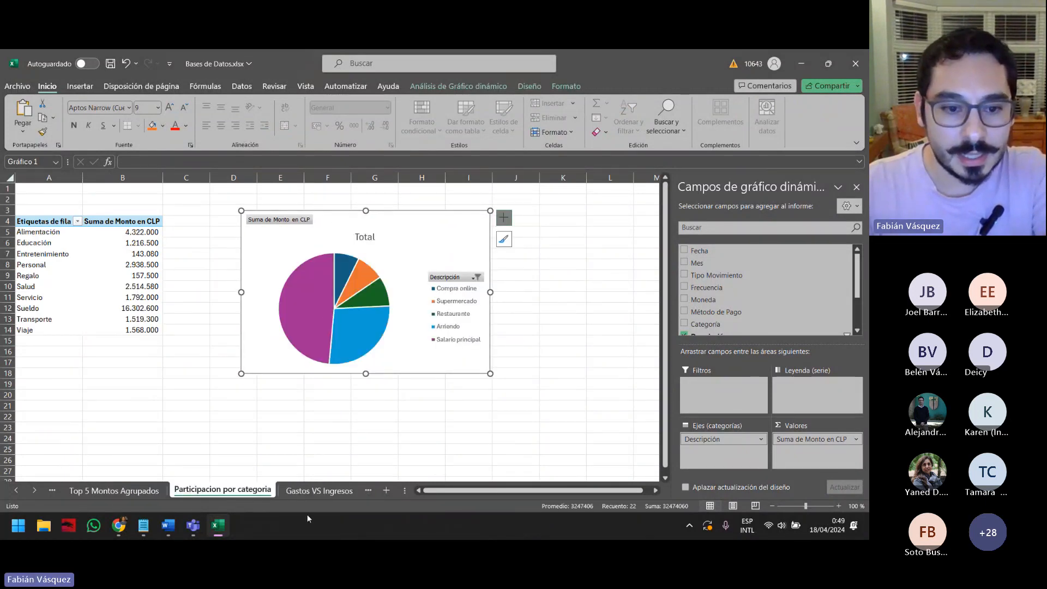
click(35, 491)
click(322, 491)
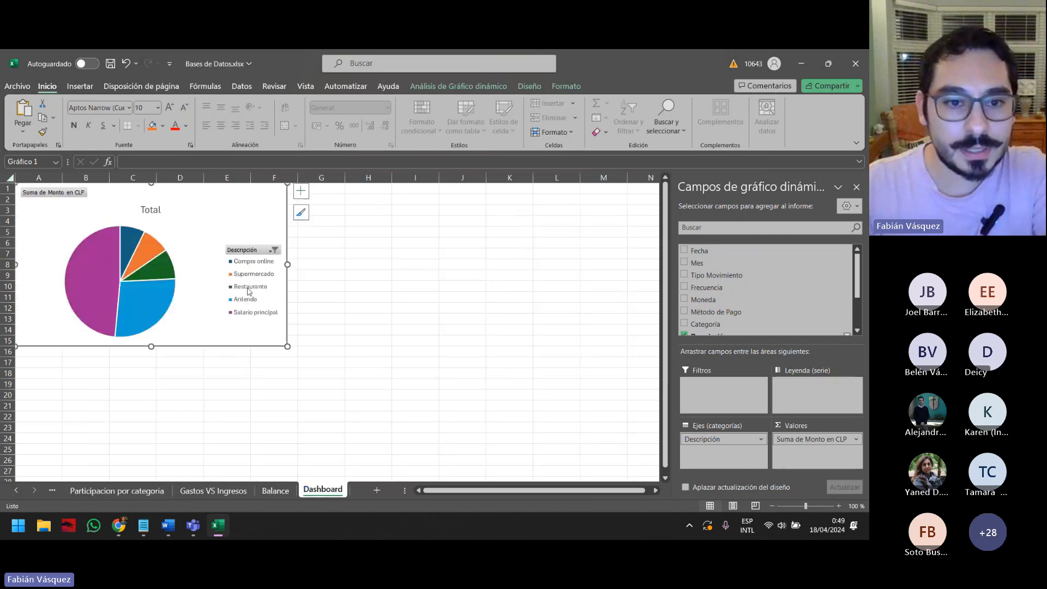
Paste the pie chart at cell I4 of the Dashboard sheet, and copy the Gastos vs Ingresos chart into the area below
click(401, 218)
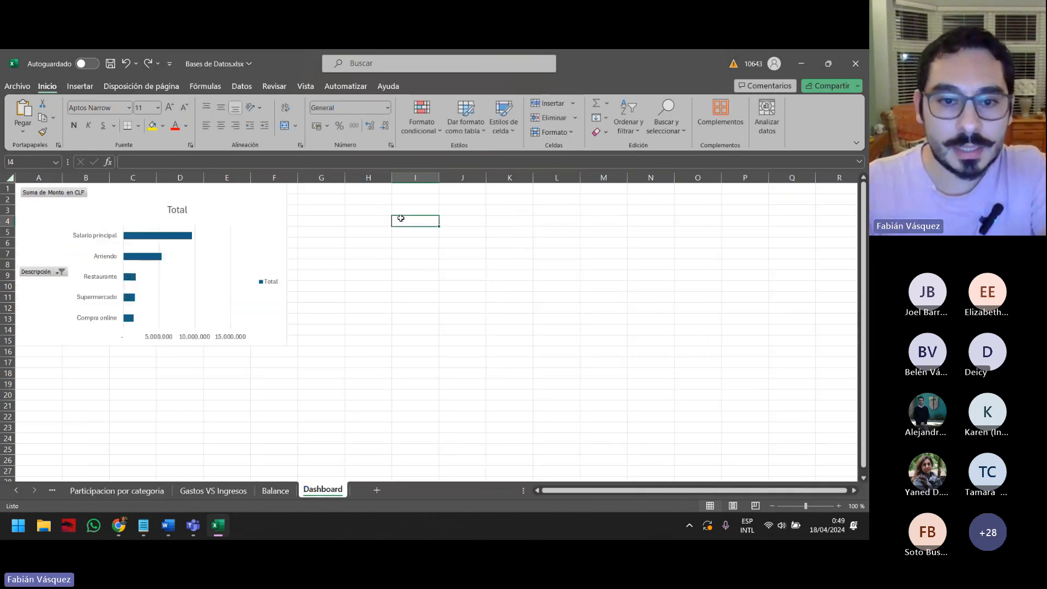
key(ctrl+v)
click(182, 491)
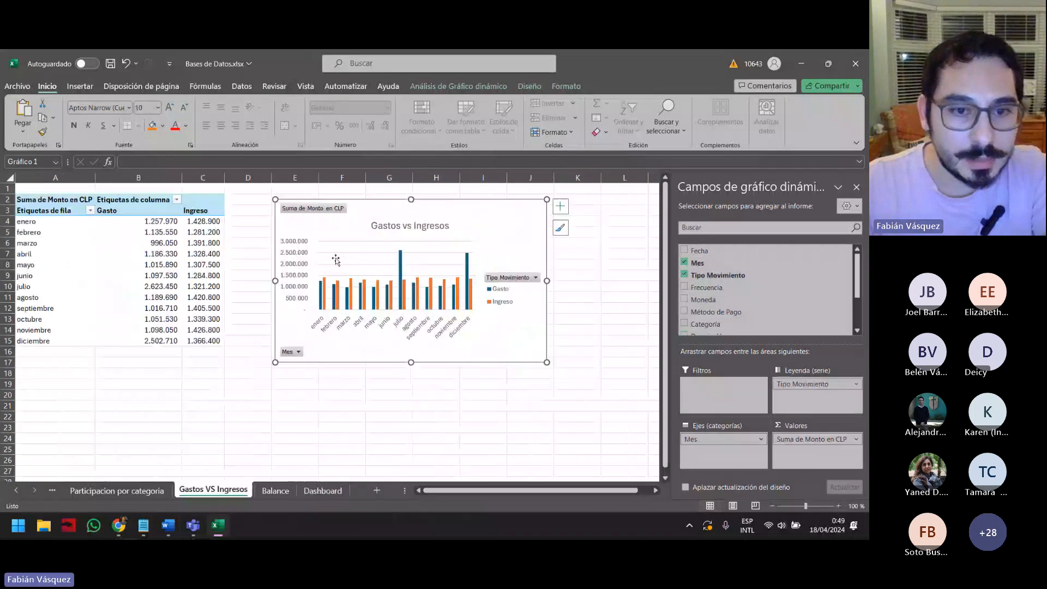
click(323, 490)
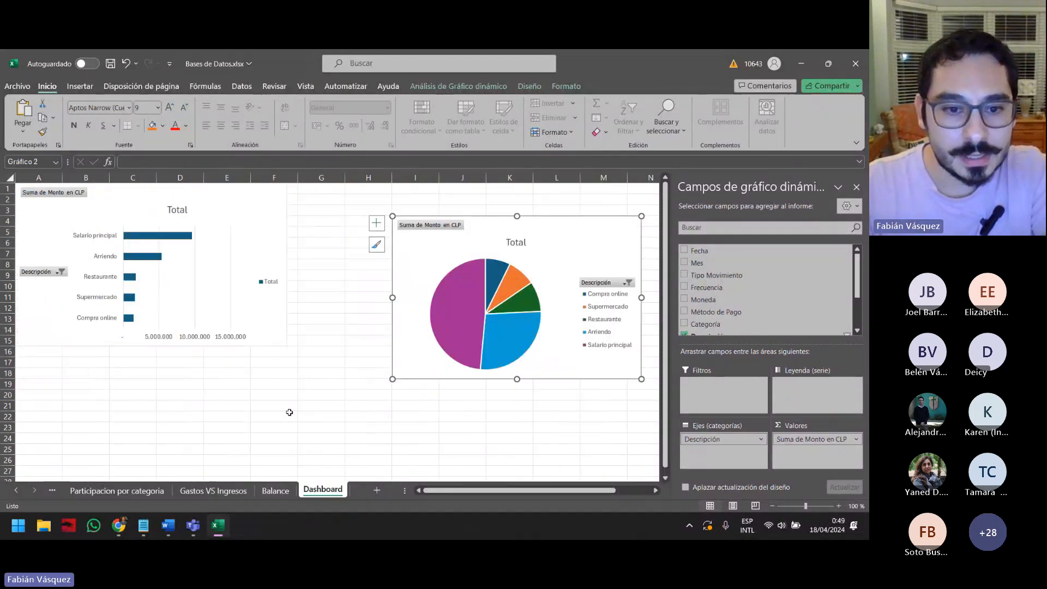
click(279, 404)
key(ctrl+v)
Copy the line chart from the Balance sheet and paste it into the Dashboard sheet below the bar chart
click(260, 491)
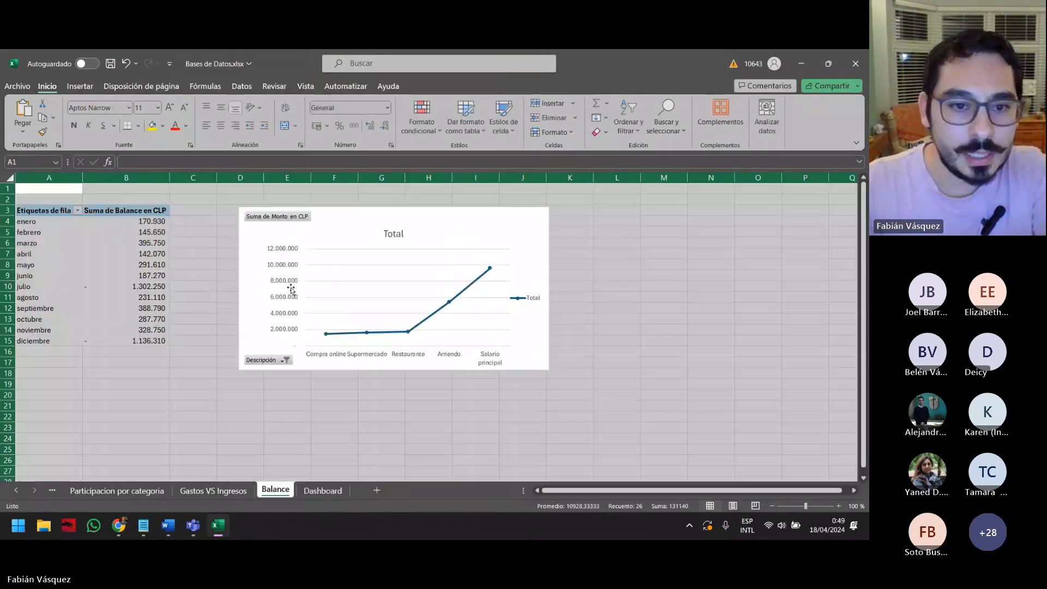
click(334, 225)
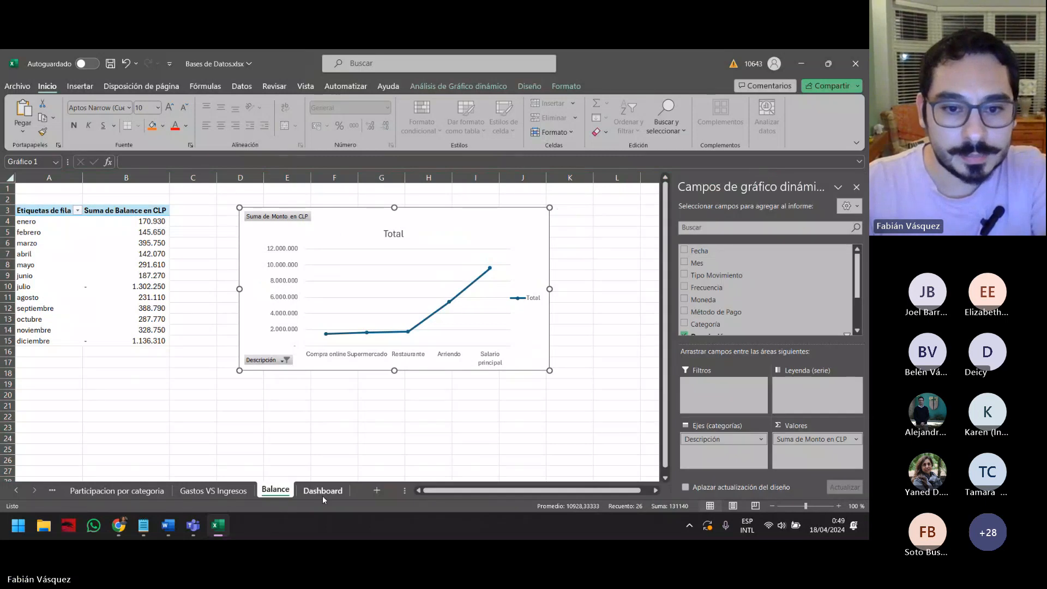
click(322, 491)
click(180, 398)
key(ctrl+v)
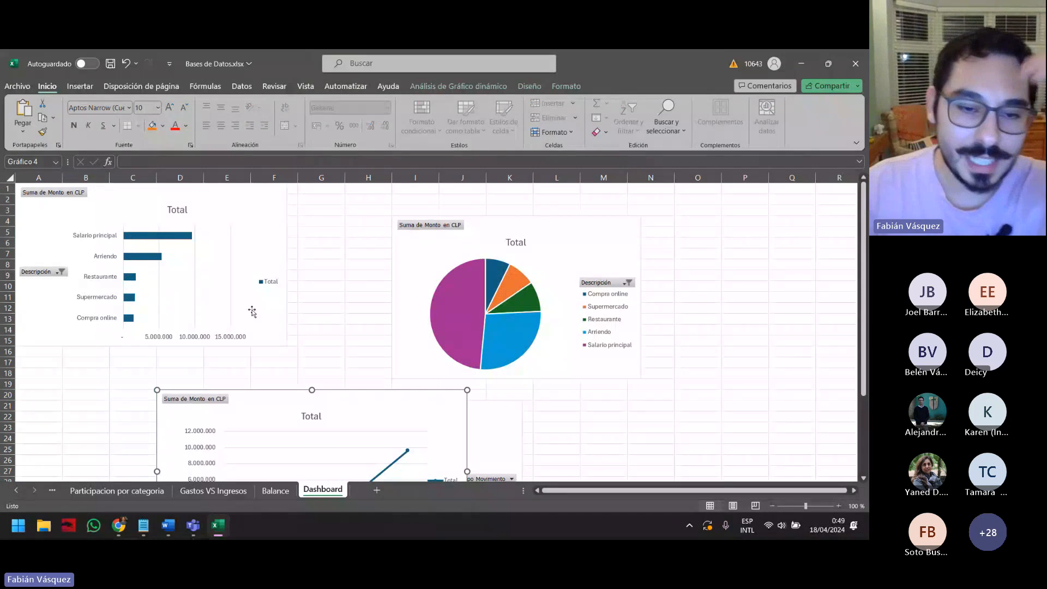
Arrange the Dashboard charts in a two-by-two grid: pie above bar, and Gastos vs Ingresos beside the pie, above the line chart
drag(386, 397, 779, 270)
drag(550, 234, 418, 221)
drag(152, 207, 562, 223)
drag(455, 222, 222, 214)
drag(610, 250, 180, 381)
click(442, 410)
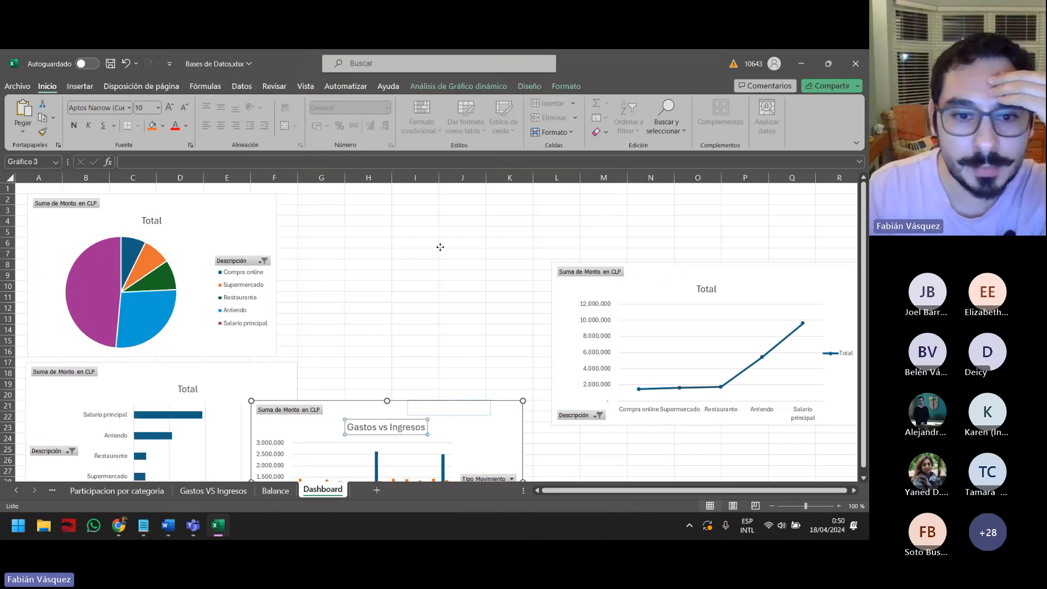
key(ctrl+z)
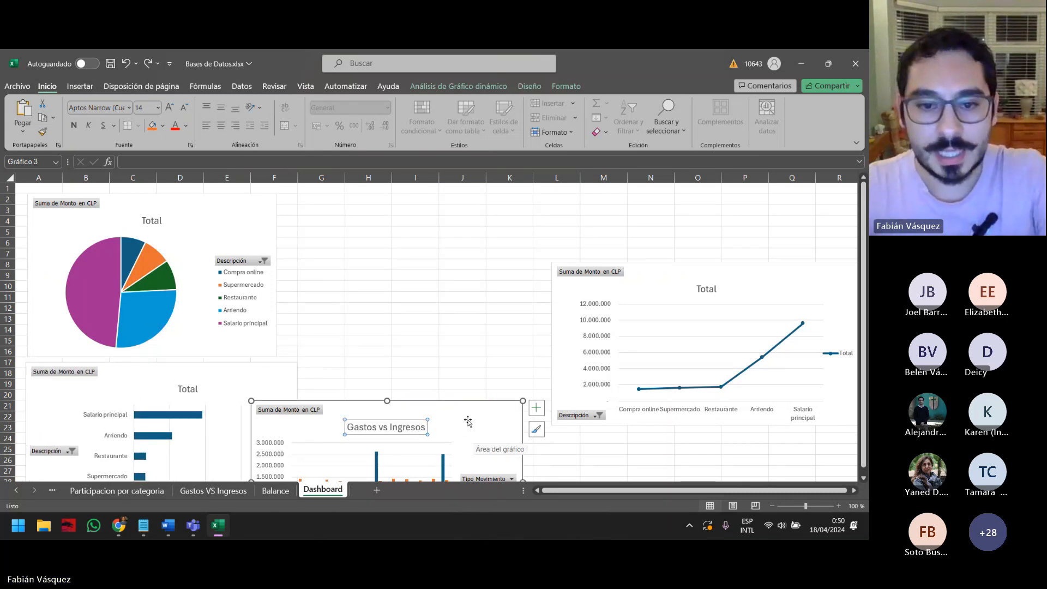
drag(468, 421, 535, 207)
drag(717, 274, 489, 377)
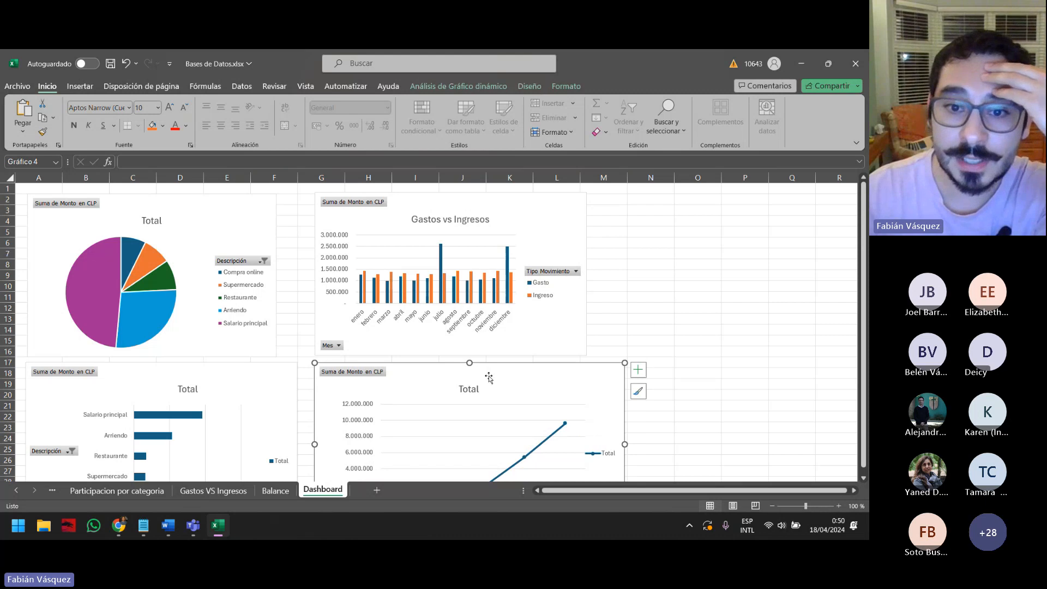
Widen the pie and Gastos vs Ingresos charts to match the charts below them, and align the line chart with the column chart
scroll(507, 369, down, 2)
scroll(504, 329, up, 1)
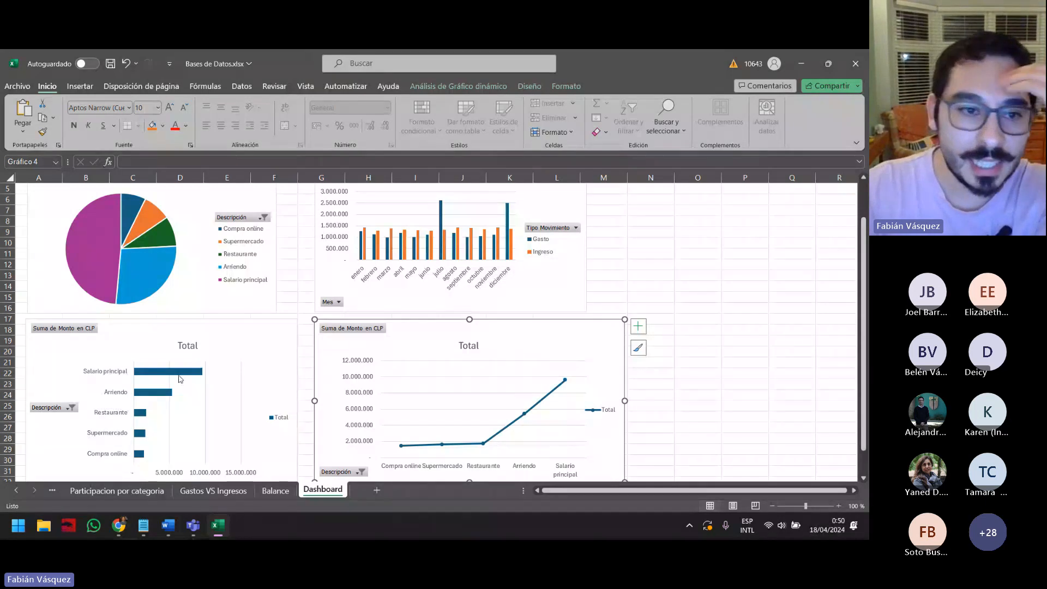
scroll(180, 379, up, 1)
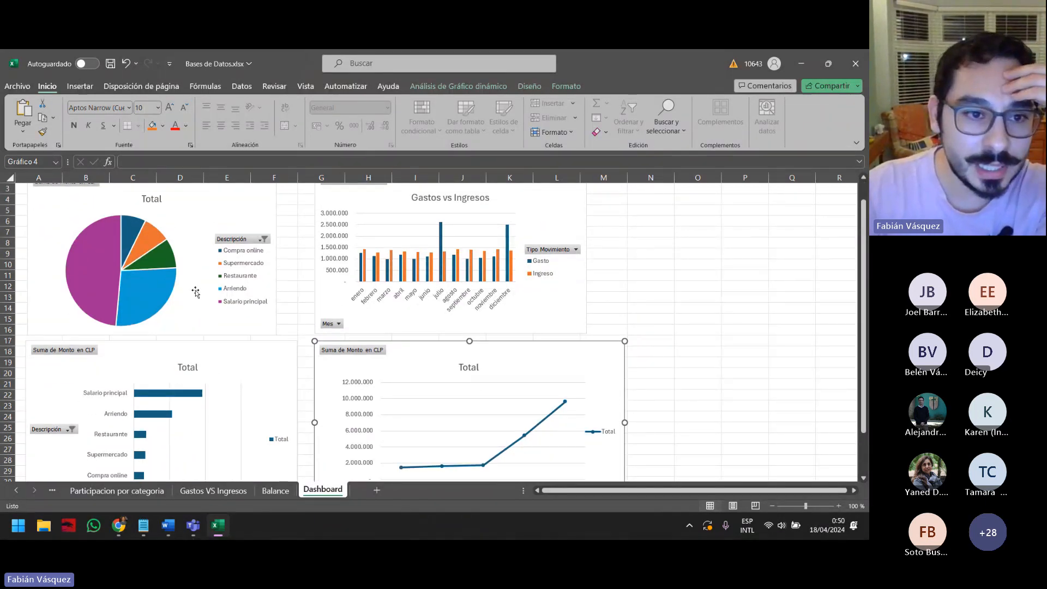
scroll(195, 306, up, 1)
scroll(191, 371, down, 2)
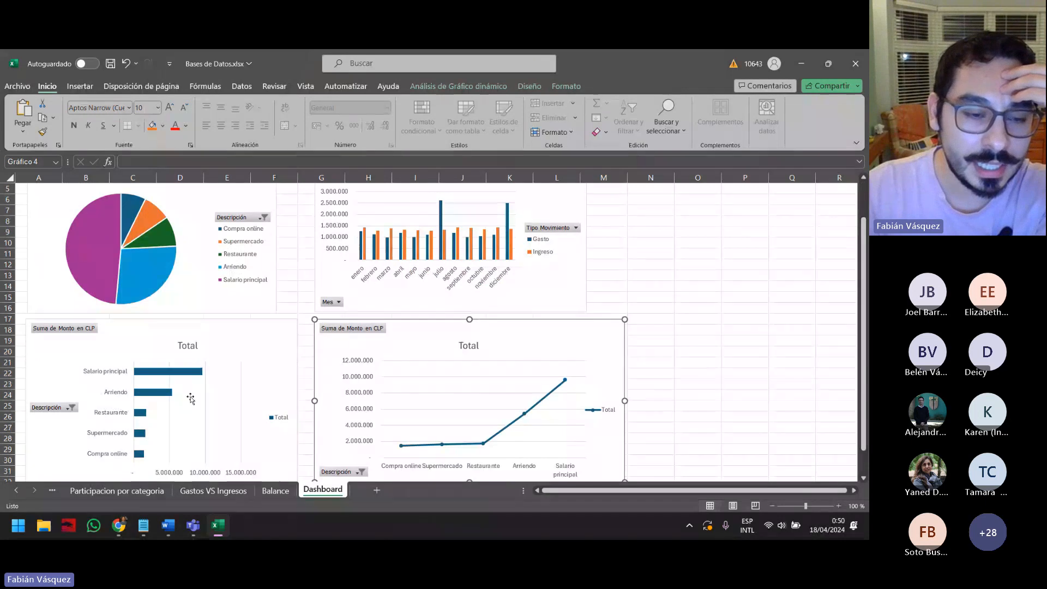
scroll(183, 390, up, 2)
click(272, 255)
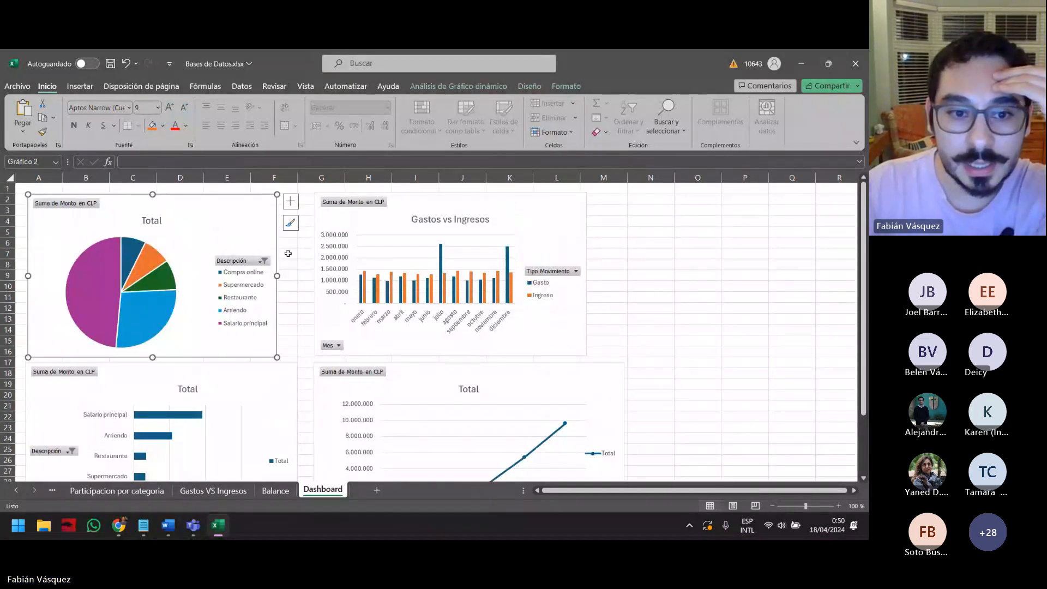
drag(277, 276, 295, 276)
click(588, 274)
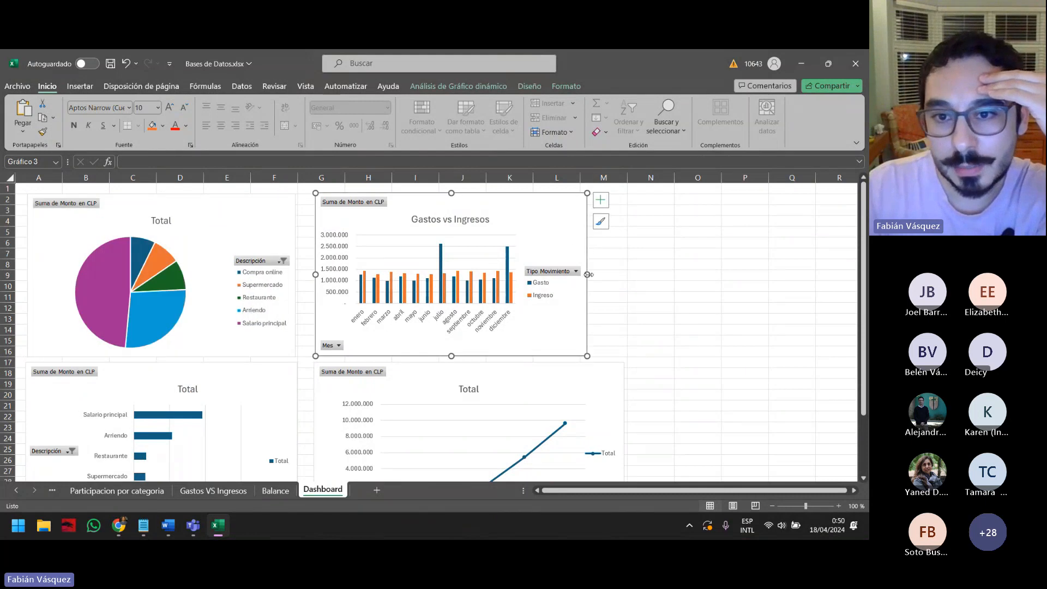
drag(588, 274, 628, 274)
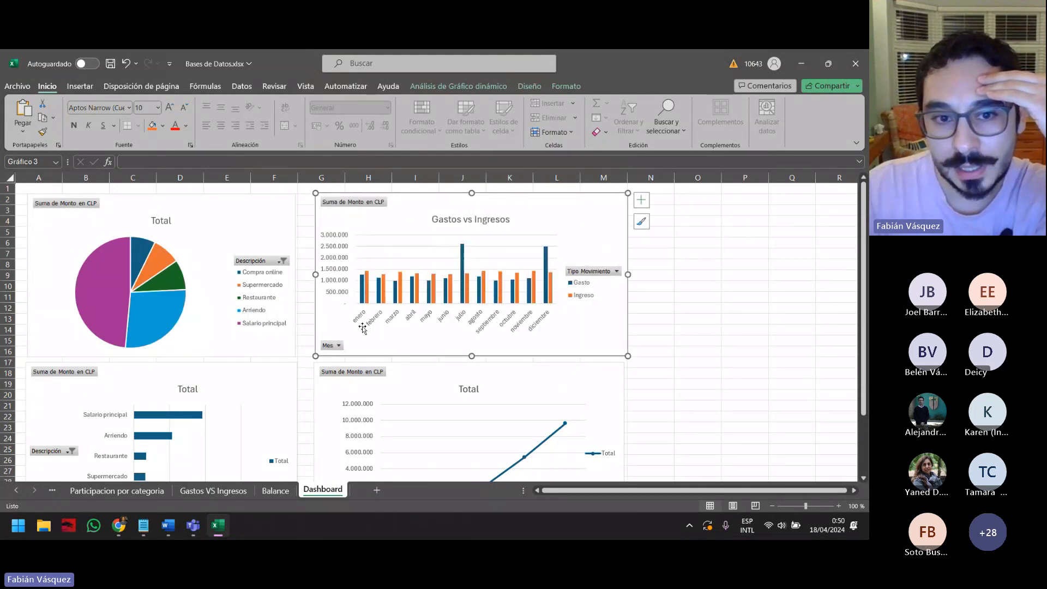
click(369, 382)
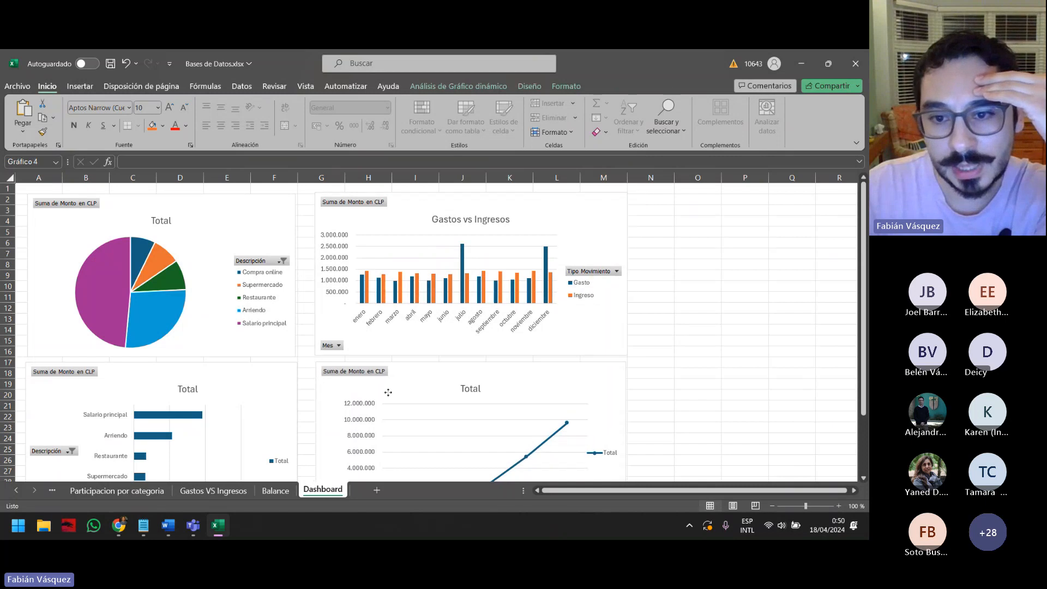
click(679, 374)
Try to switch rows and columns in the line chart on the Dashboard sheet
scroll(508, 340, down, 2)
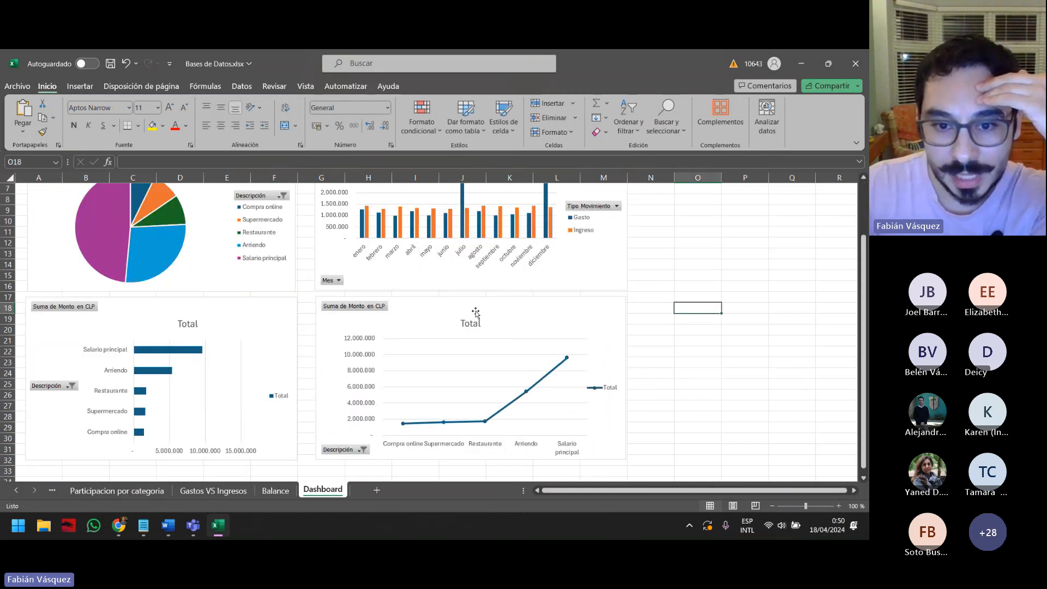
click(484, 341)
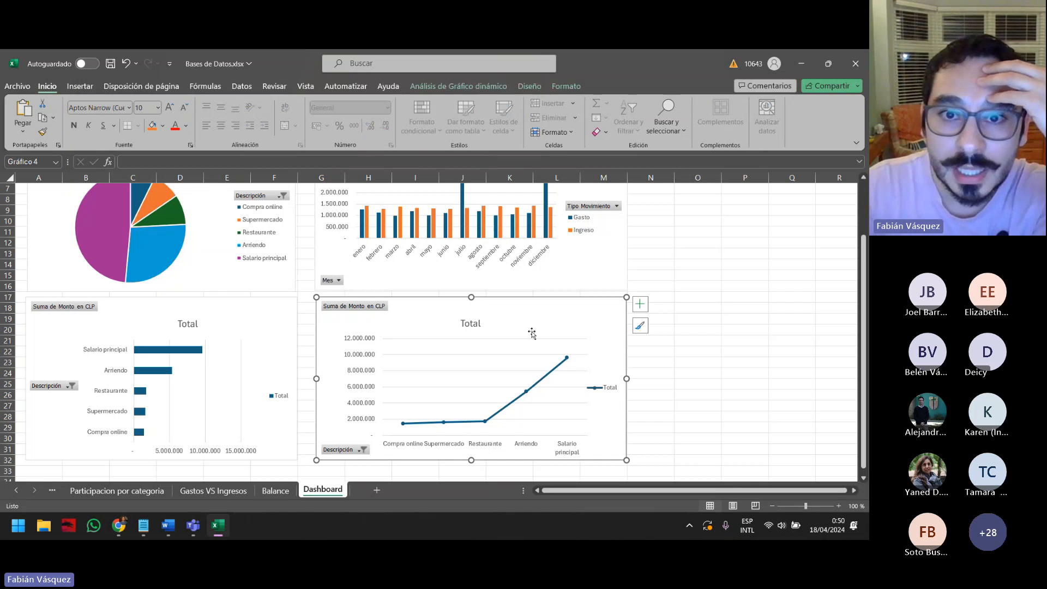
click(458, 86)
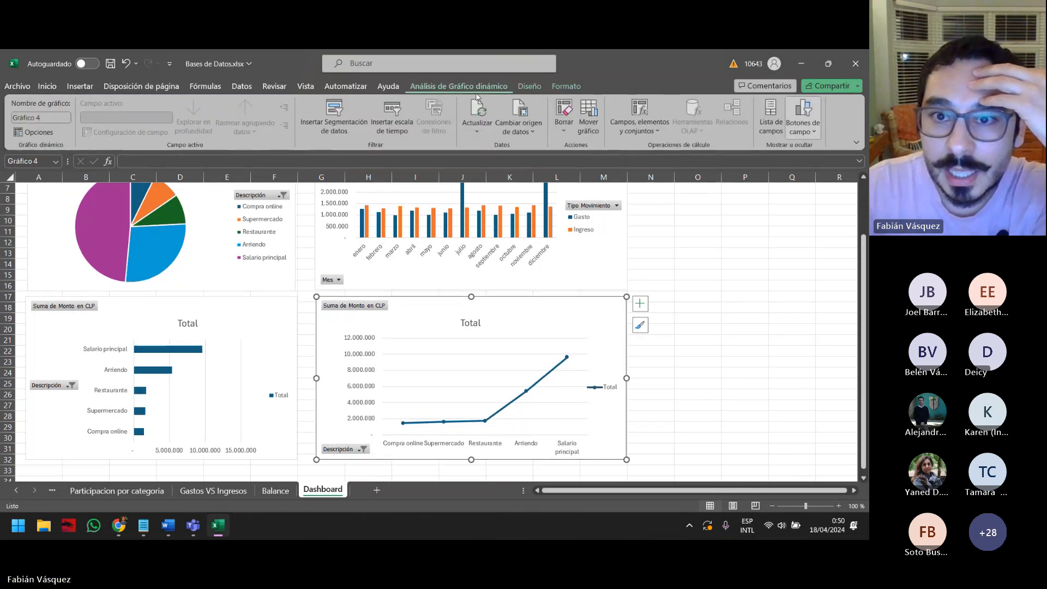
click(531, 86)
click(578, 115)
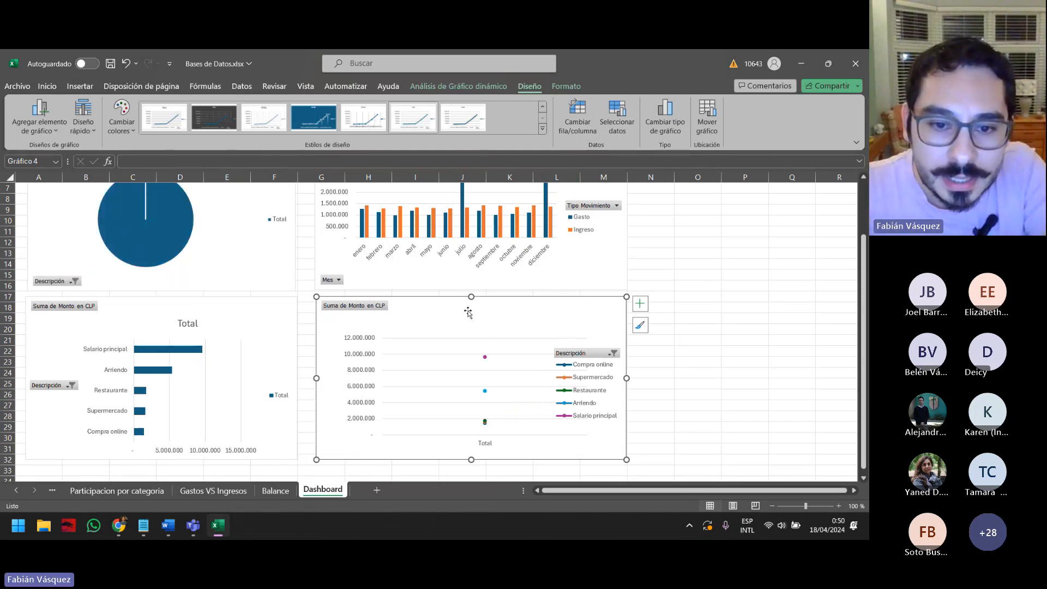
Check the charts on the source sheets and undo the row/column switch of the line chart
click(215, 494)
click(146, 494)
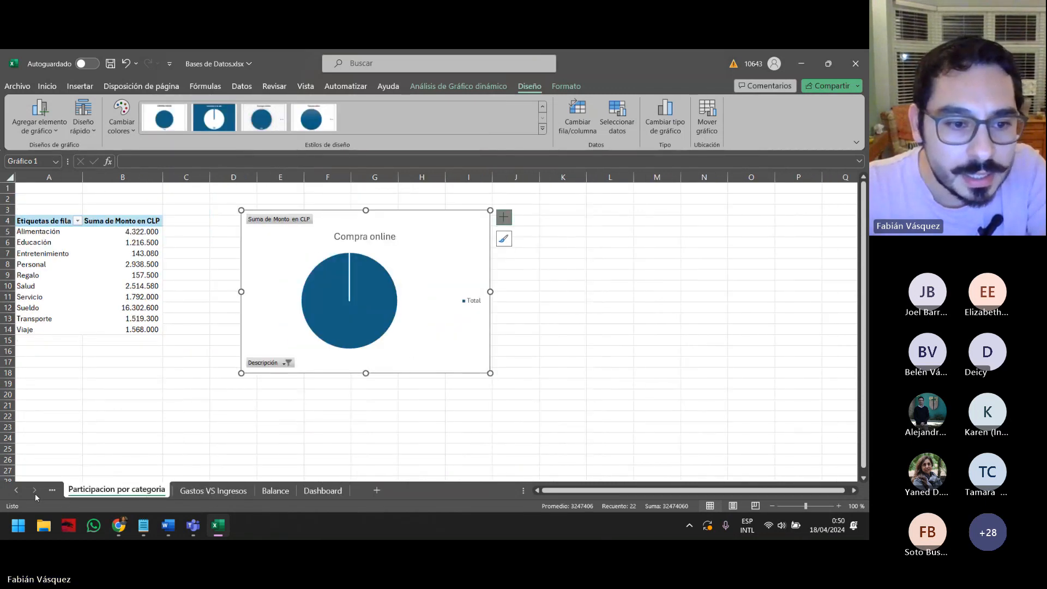
click(17, 494)
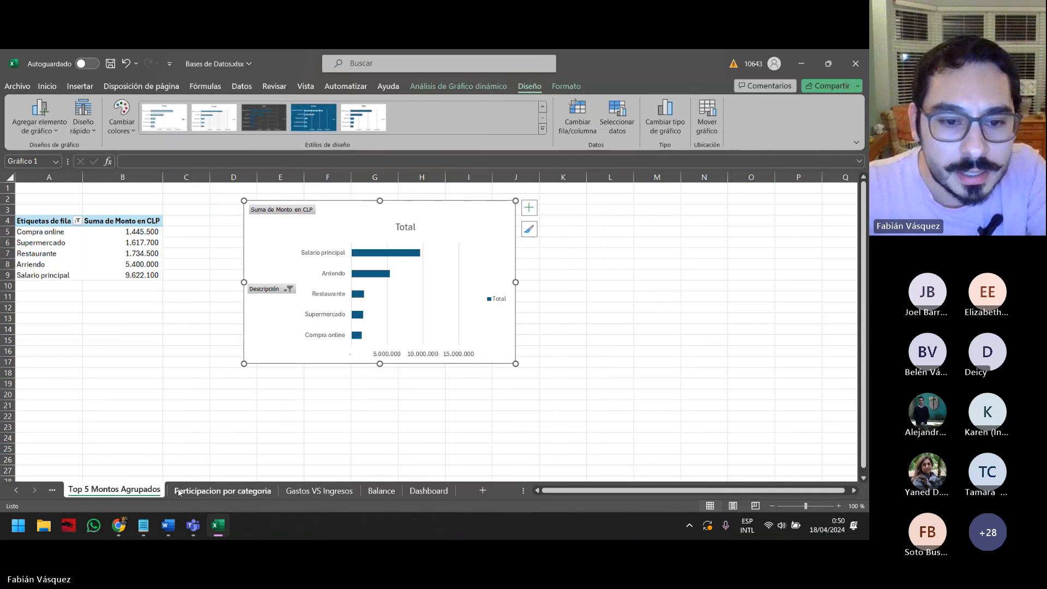
click(322, 494)
click(365, 494)
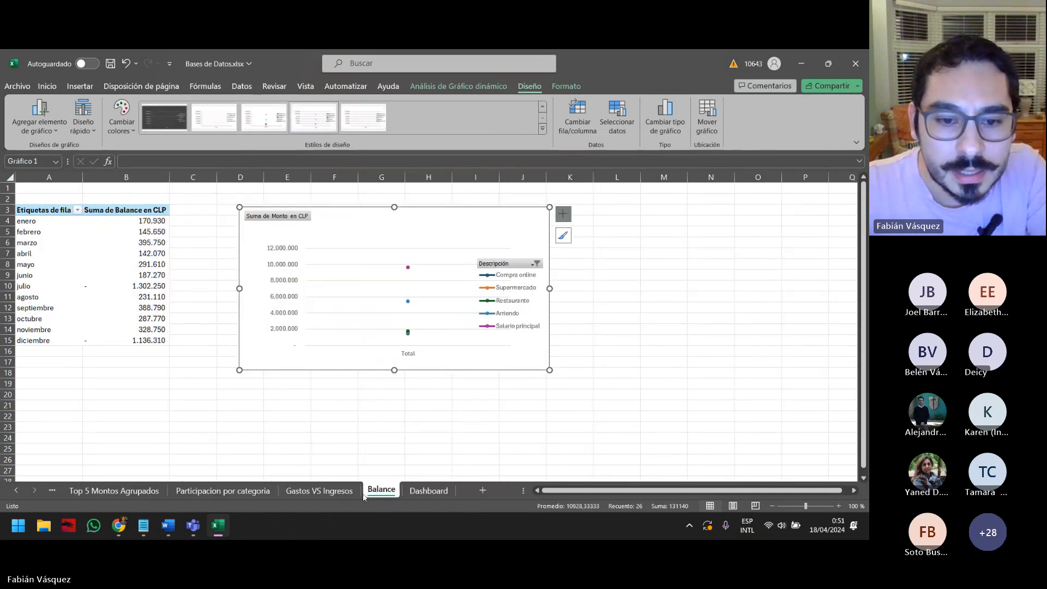
click(429, 491)
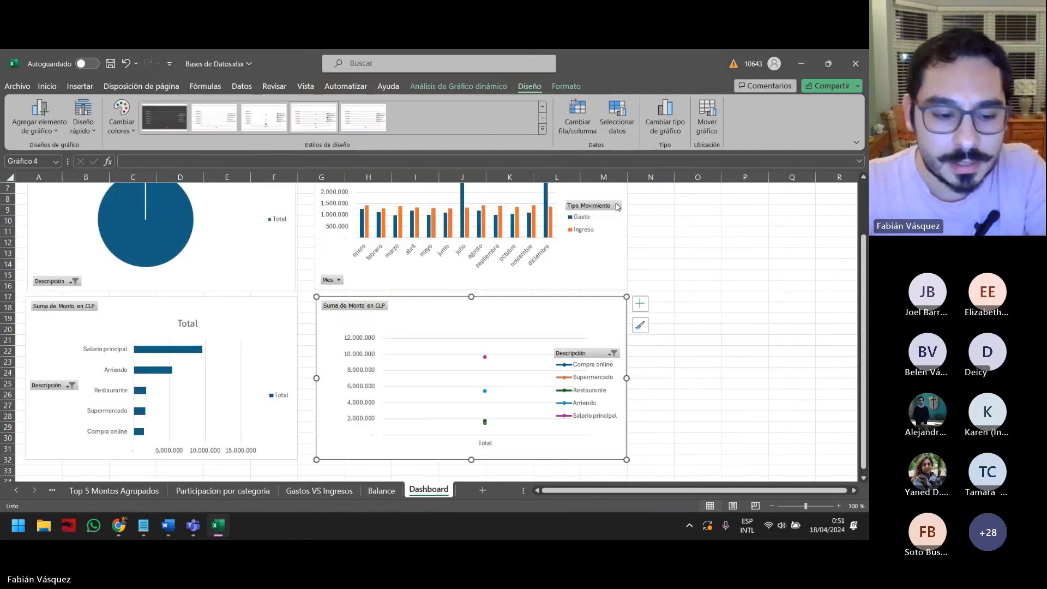
key(ctrl+z)
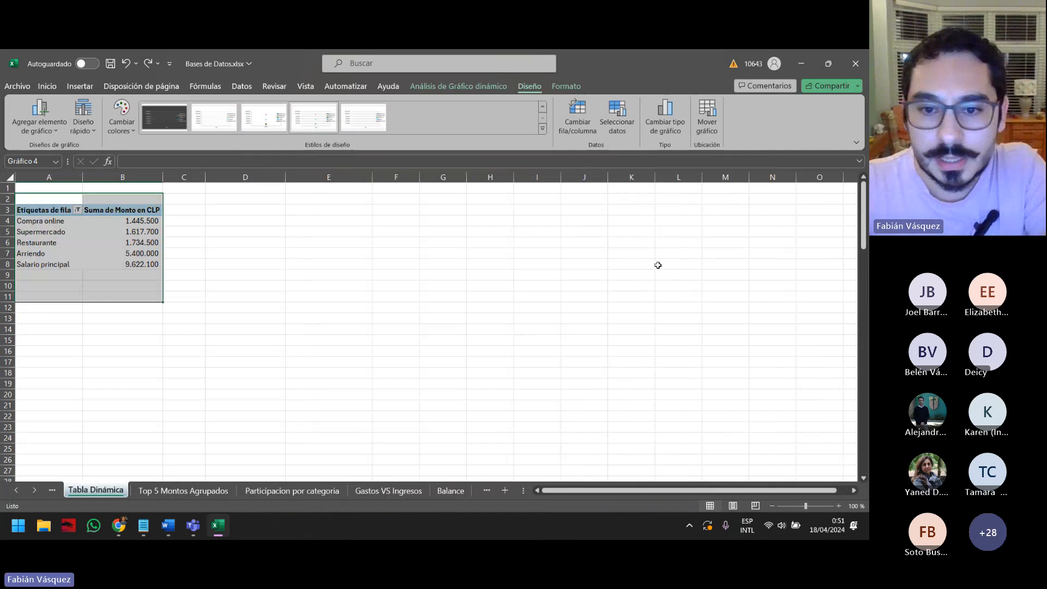
click(451, 491)
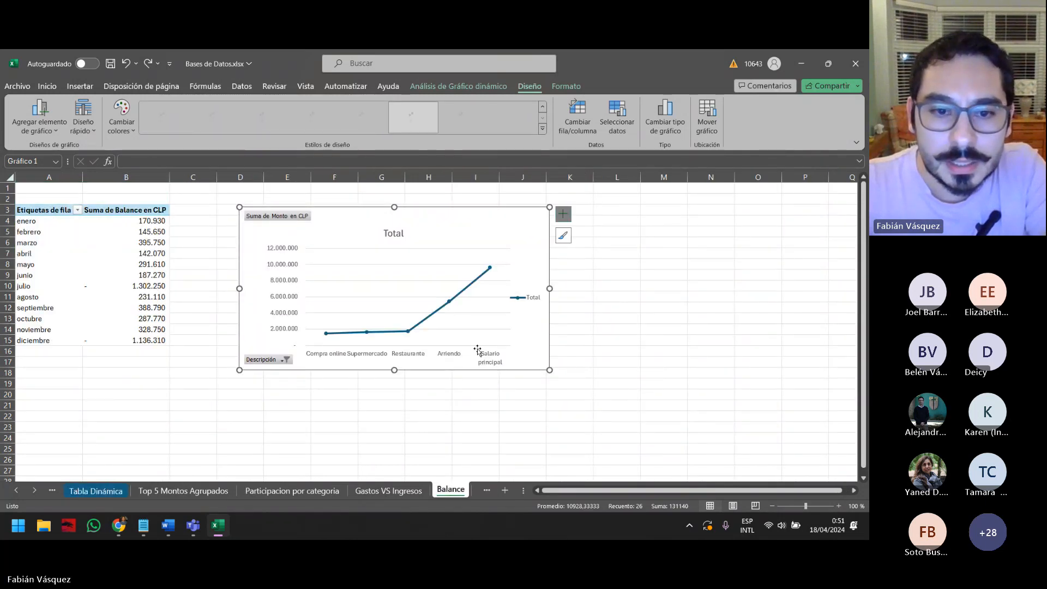
click(34, 490)
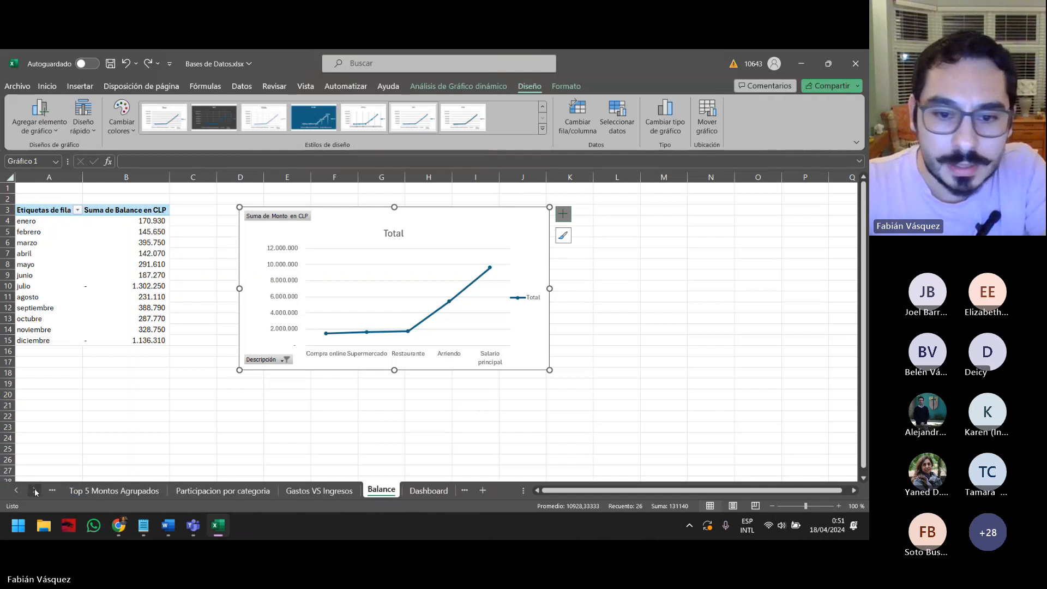
click(434, 491)
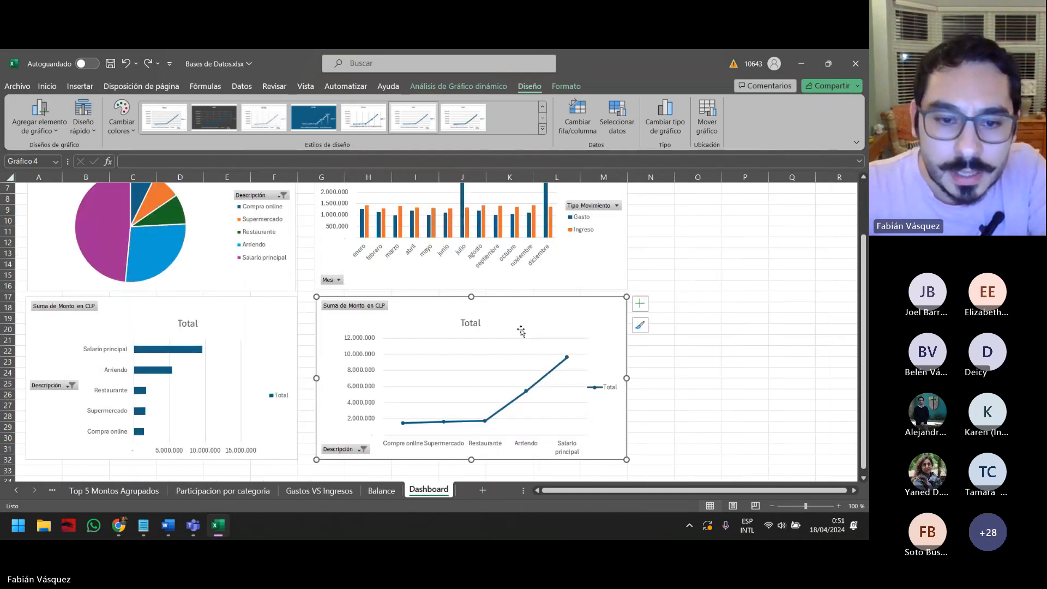
Show the field list of the pivot table on the Balance sheet and open the options of its Suma de Balance en CLP value
click(381, 490)
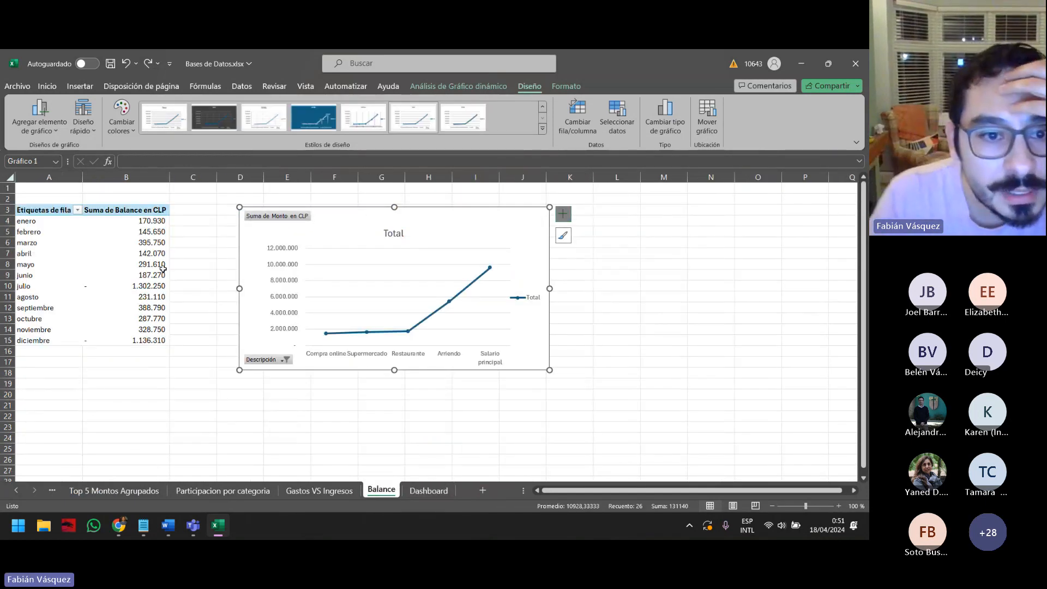
click(126, 285)
click(145, 231)
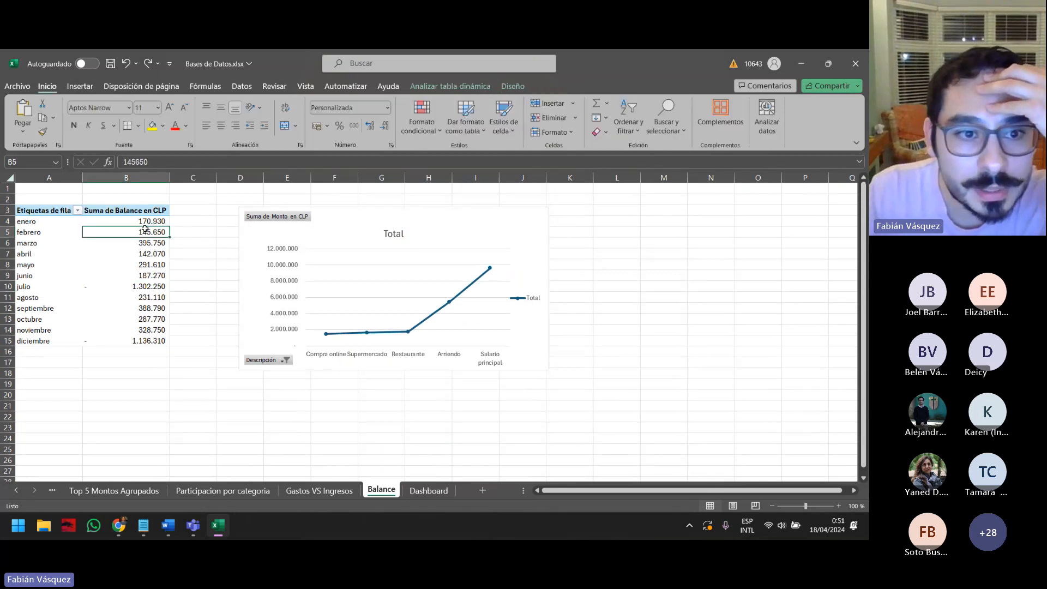
right_click(144, 229)
click(201, 442)
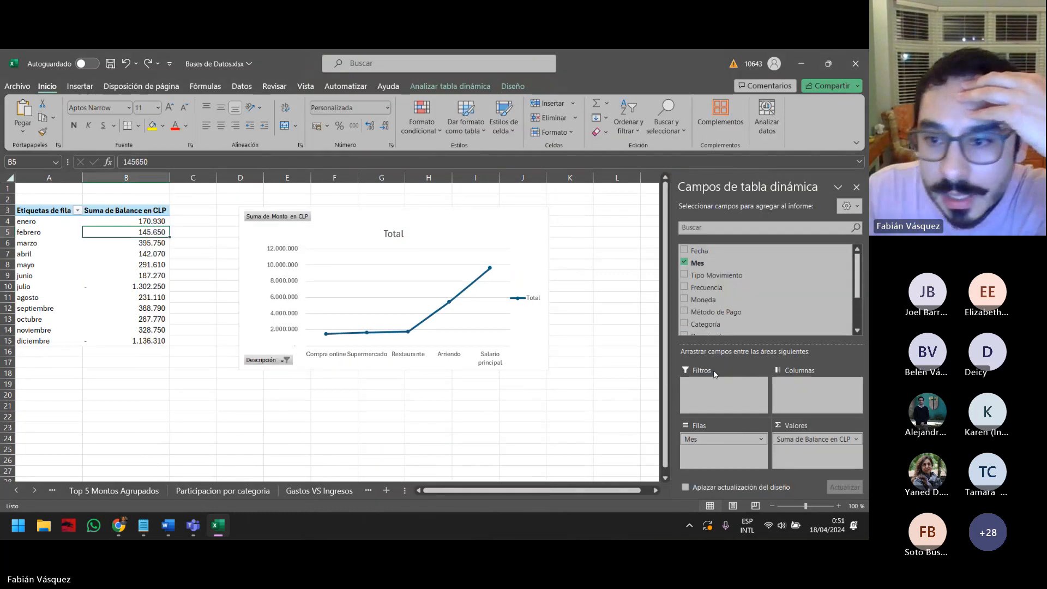
click(823, 443)
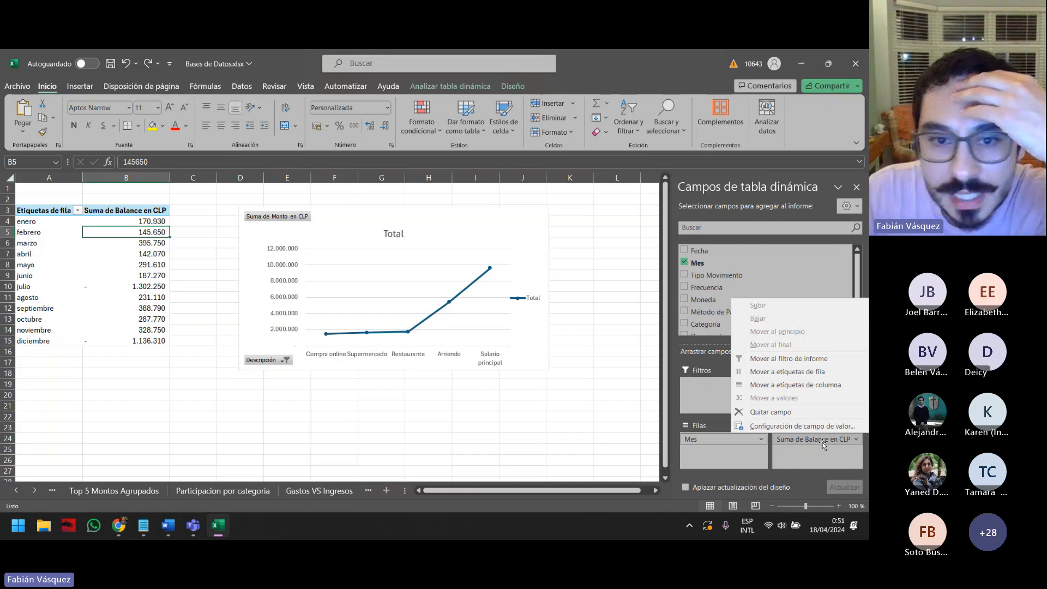
Replace Descripción with Mes as the category axis field of the line chart on the Balance sheet
click(453, 351)
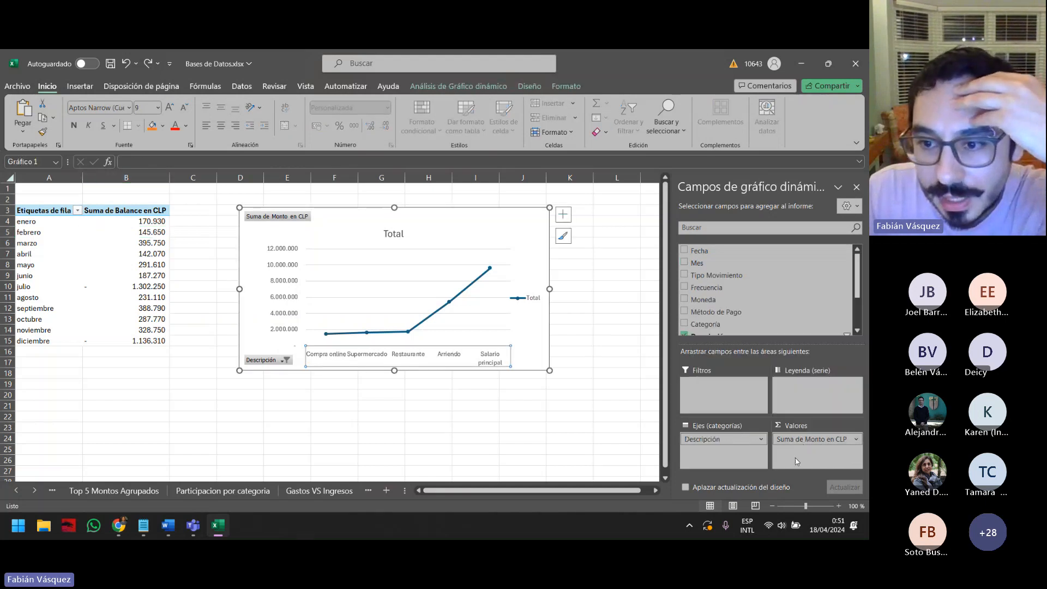
drag(731, 443, 718, 303)
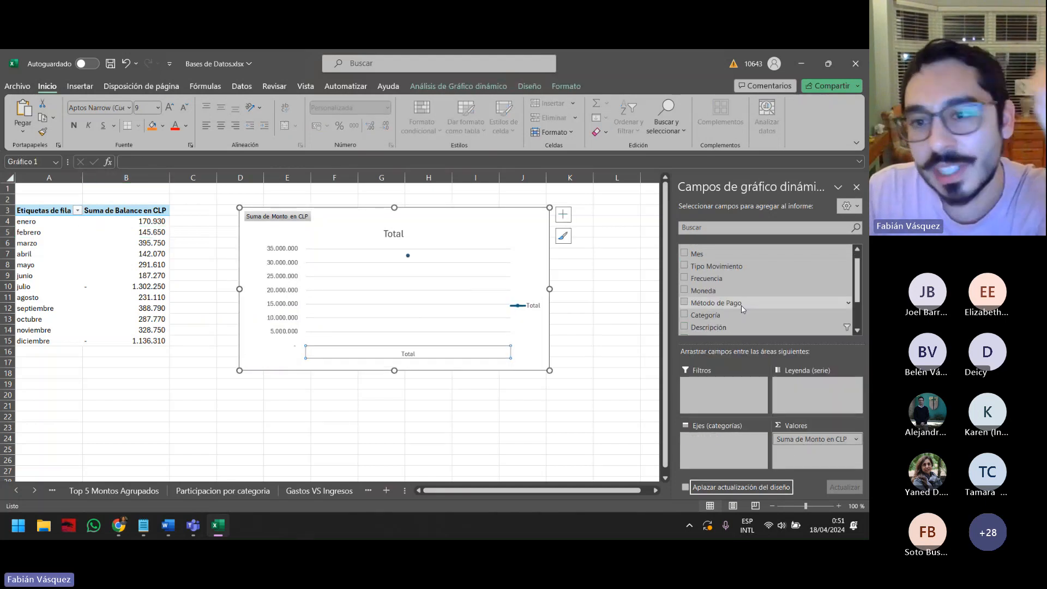
drag(700, 263, 746, 461)
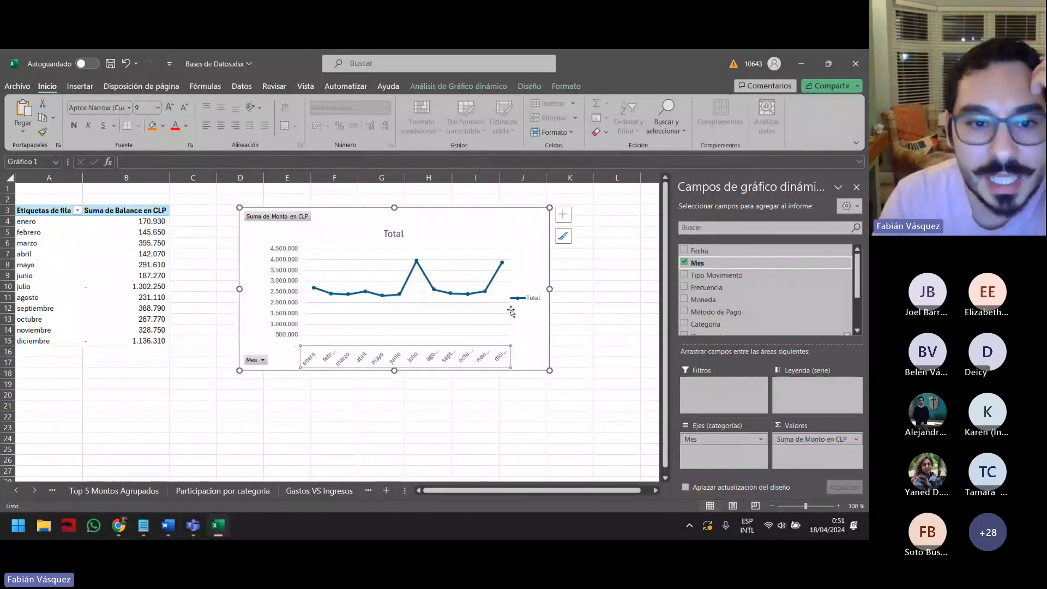
Replace Suma de Monto en CLP with Balance en CLP as the value field of the line chart on the Balance sheet
scroll(756, 373, down, 1)
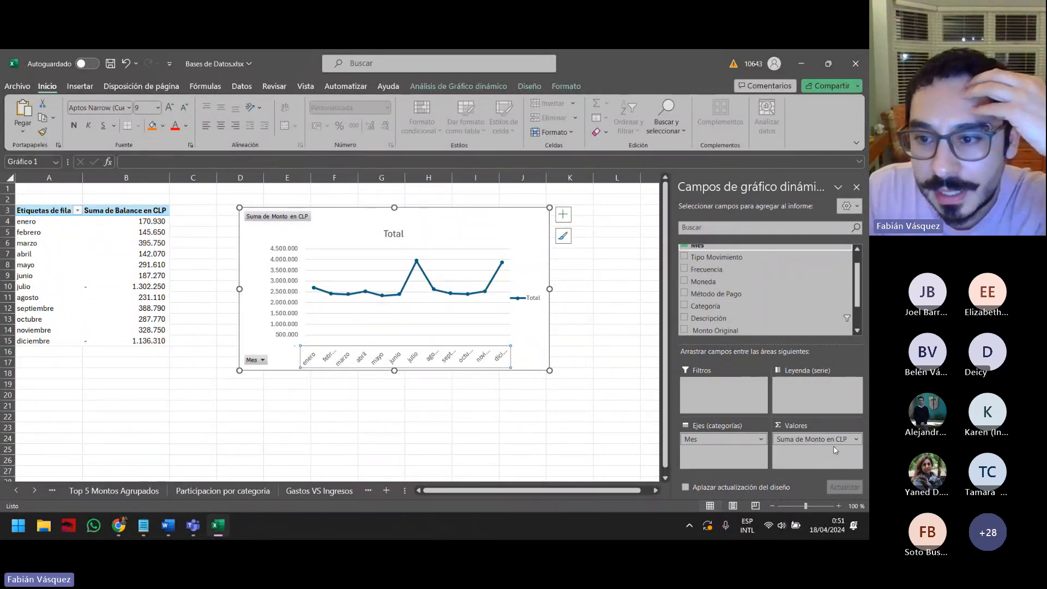
drag(843, 440, 780, 312)
scroll(747, 322, down, 2)
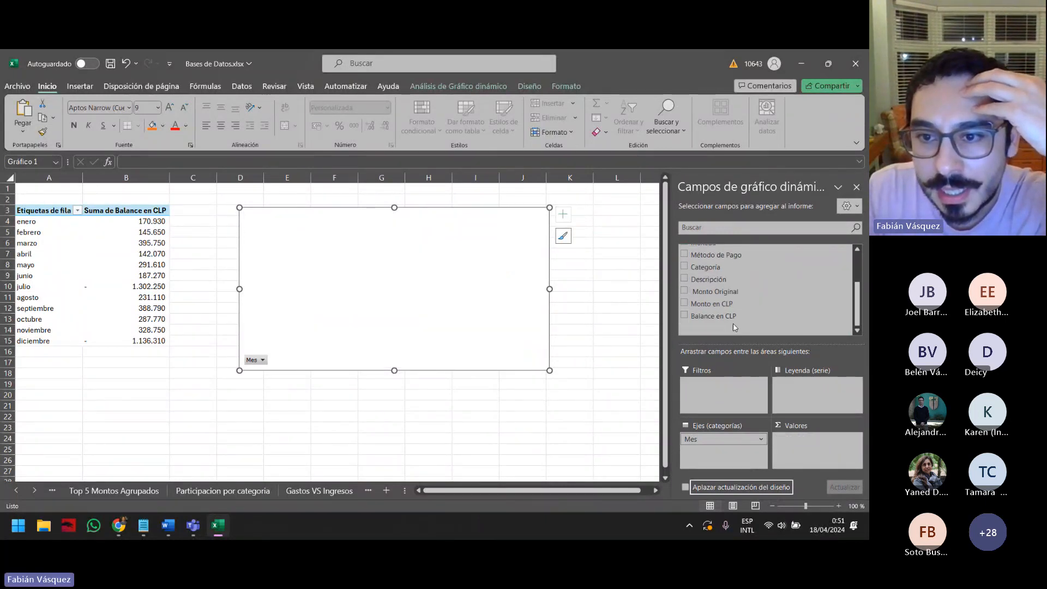
click(684, 315)
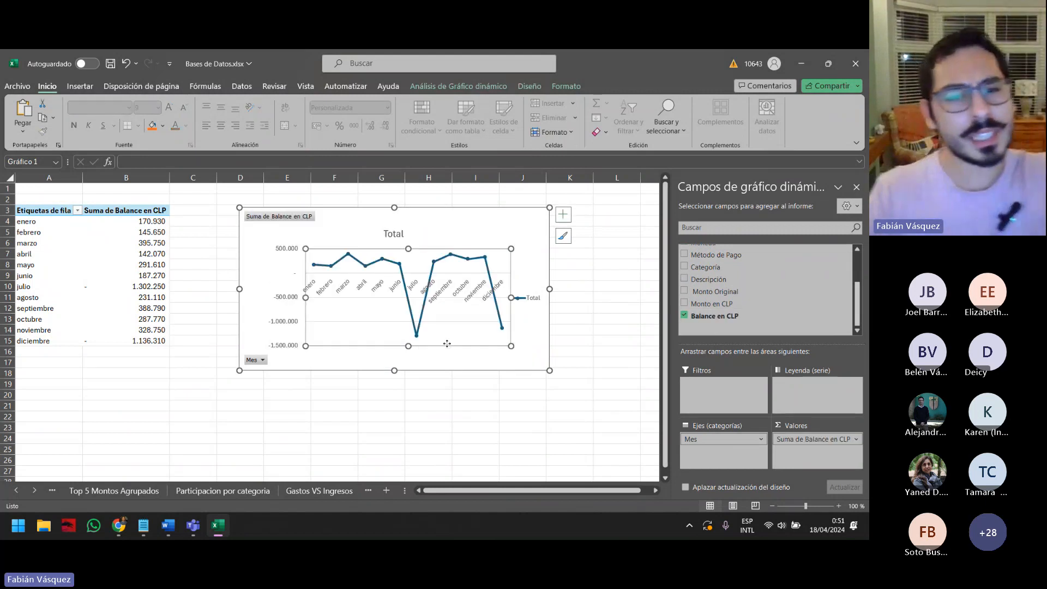
click(617, 308)
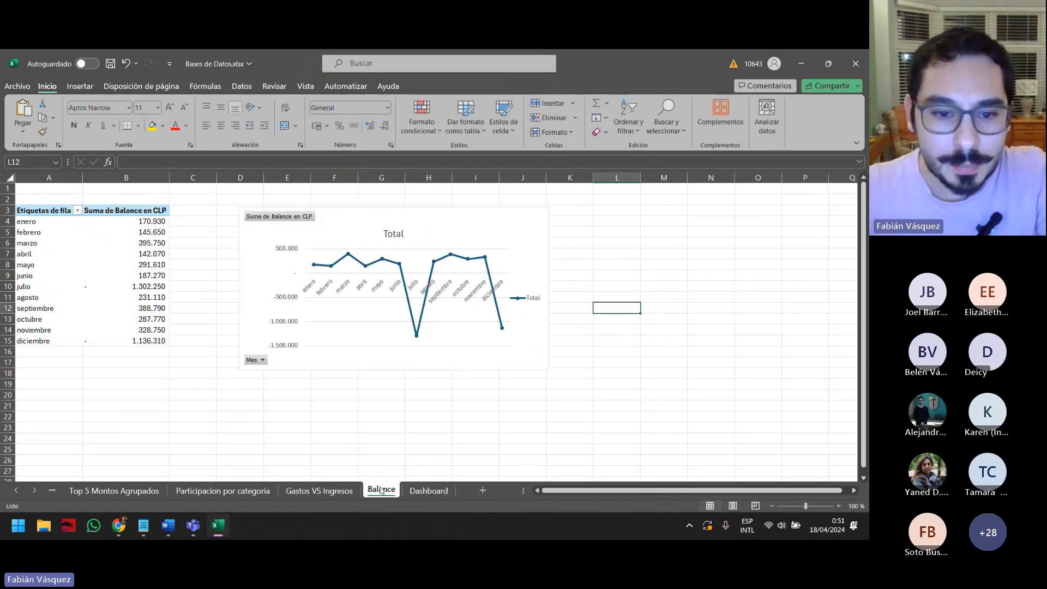
Delete the monthly pie chart from the Participacion por categoria sheet
click(319, 491)
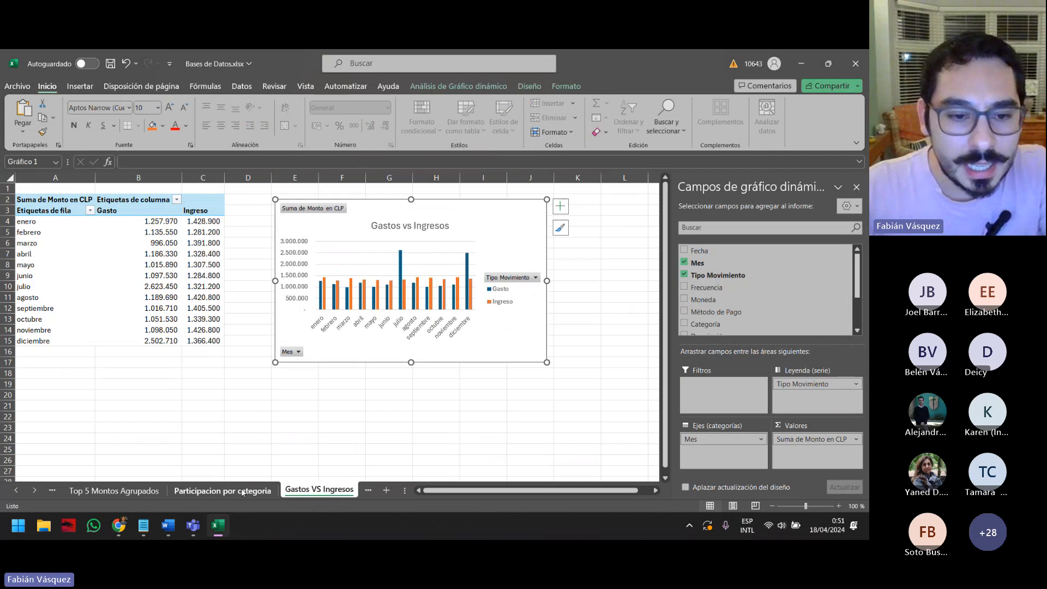
click(243, 491)
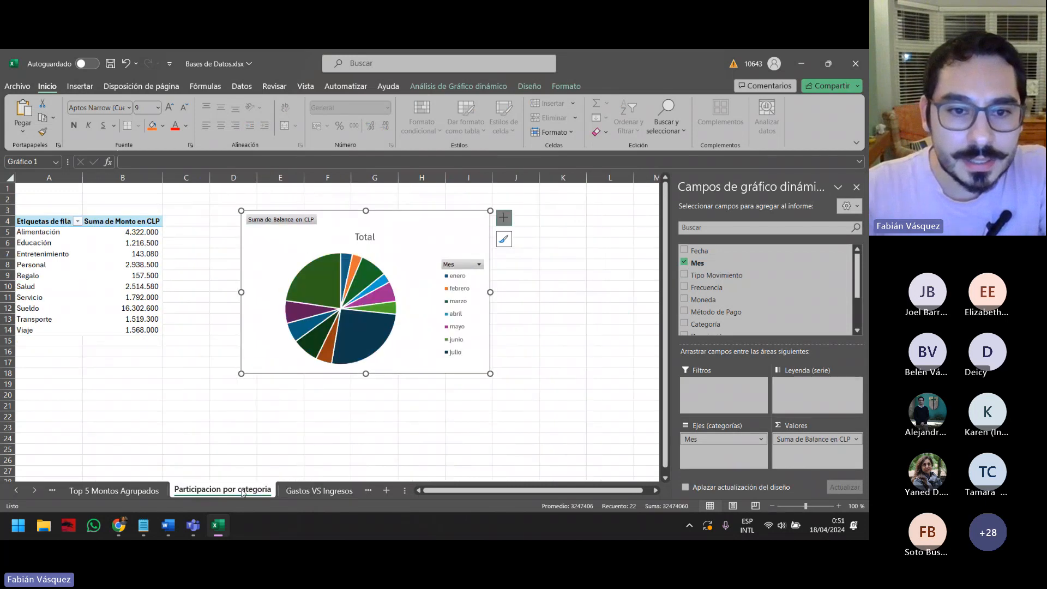
click(397, 336)
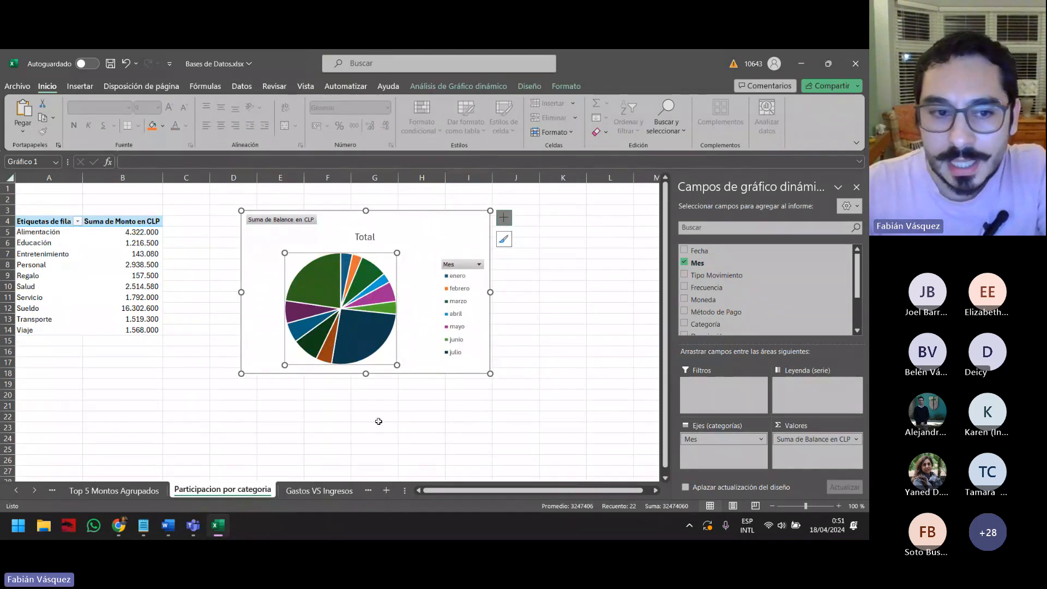
click(420, 219)
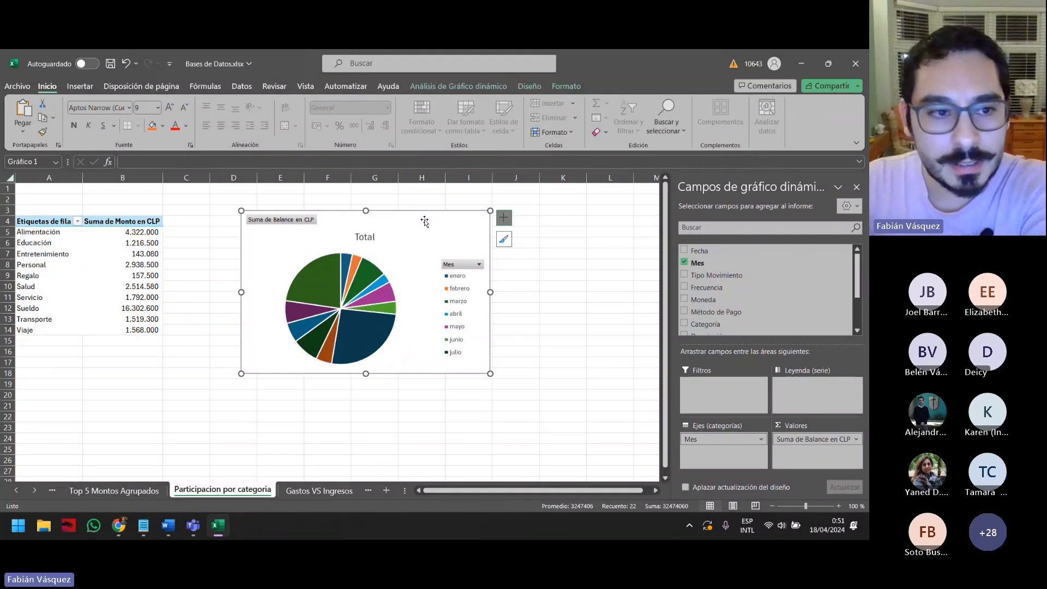
key(Delete)
click(207, 275)
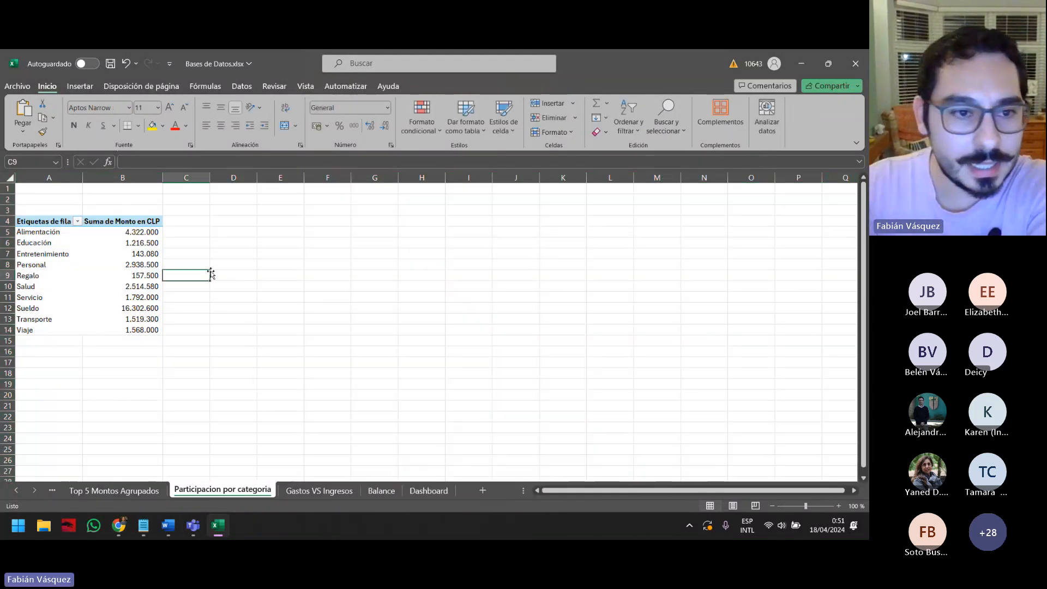
Delete the blank Hoja9 sheet from the workbook
click(292, 494)
click(381, 493)
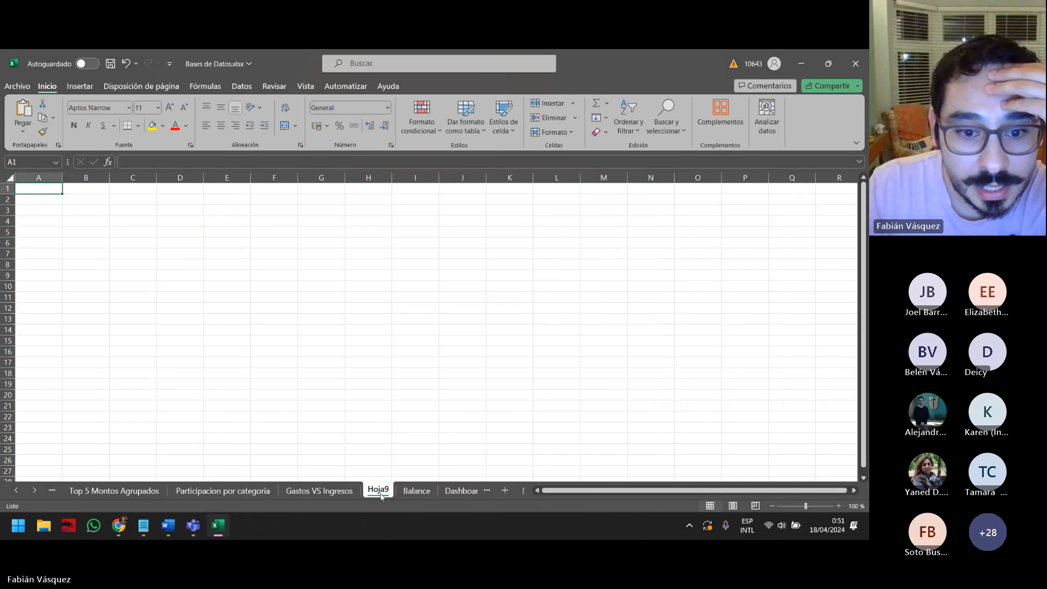
right_click(388, 492)
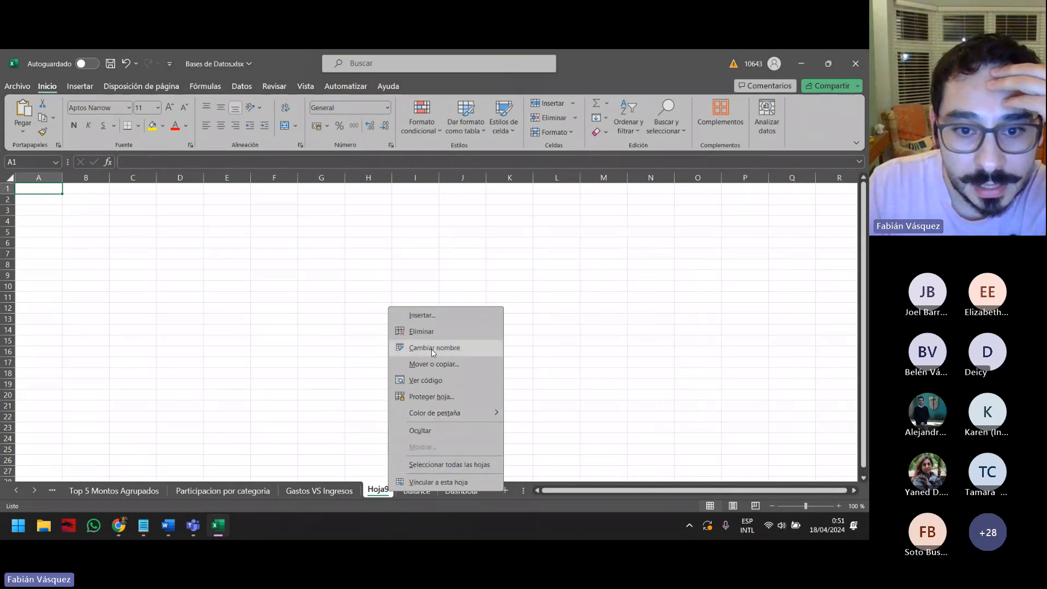
click(428, 331)
Review the pivot tables and charts on the sheets from Tabla Dinámica through Balance
click(321, 492)
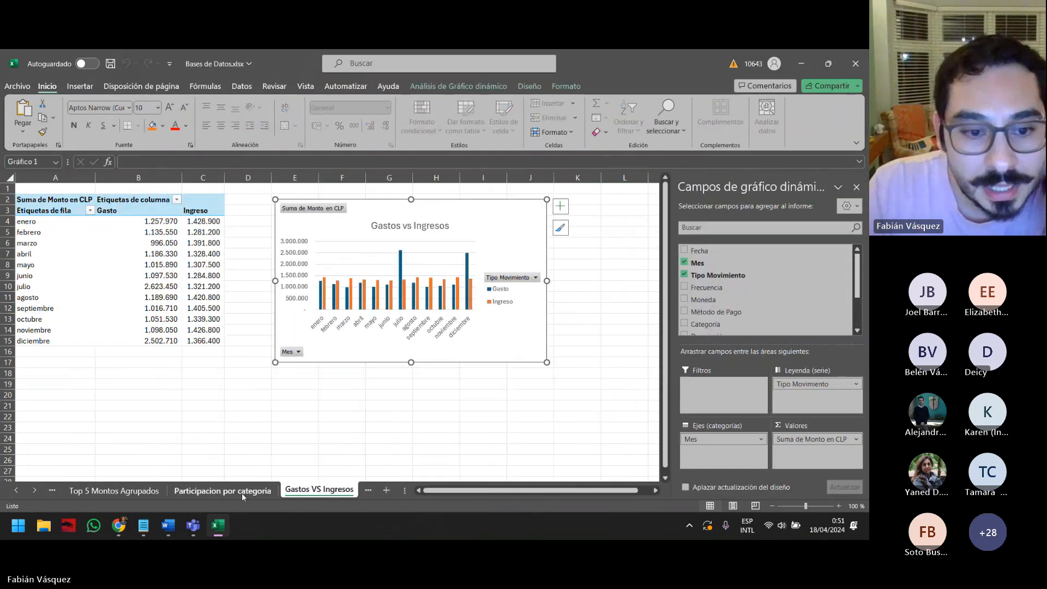
click(241, 493)
click(136, 492)
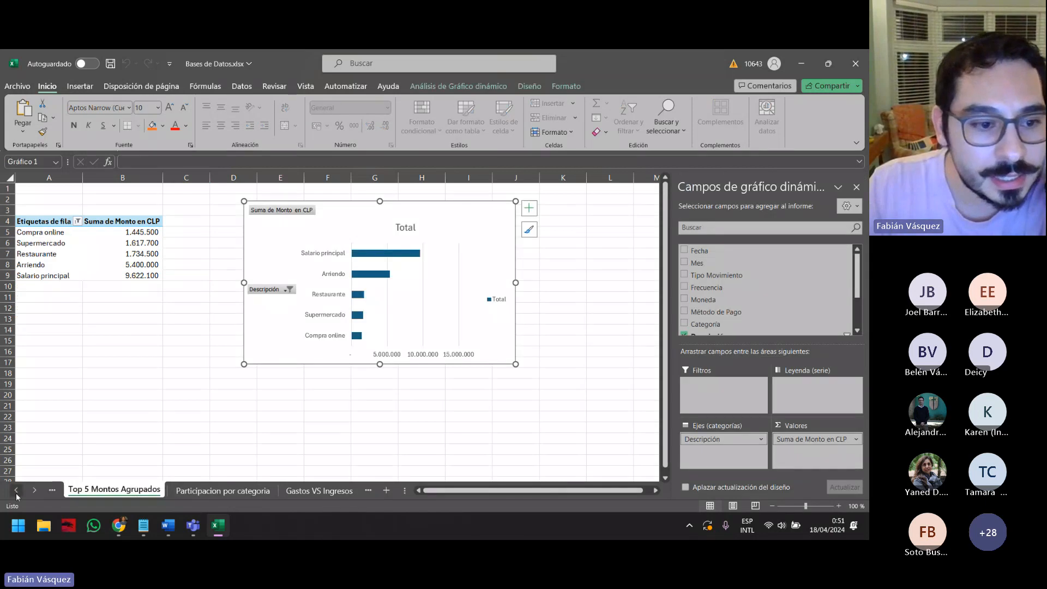
click(16, 494)
click(16, 493)
click(160, 492)
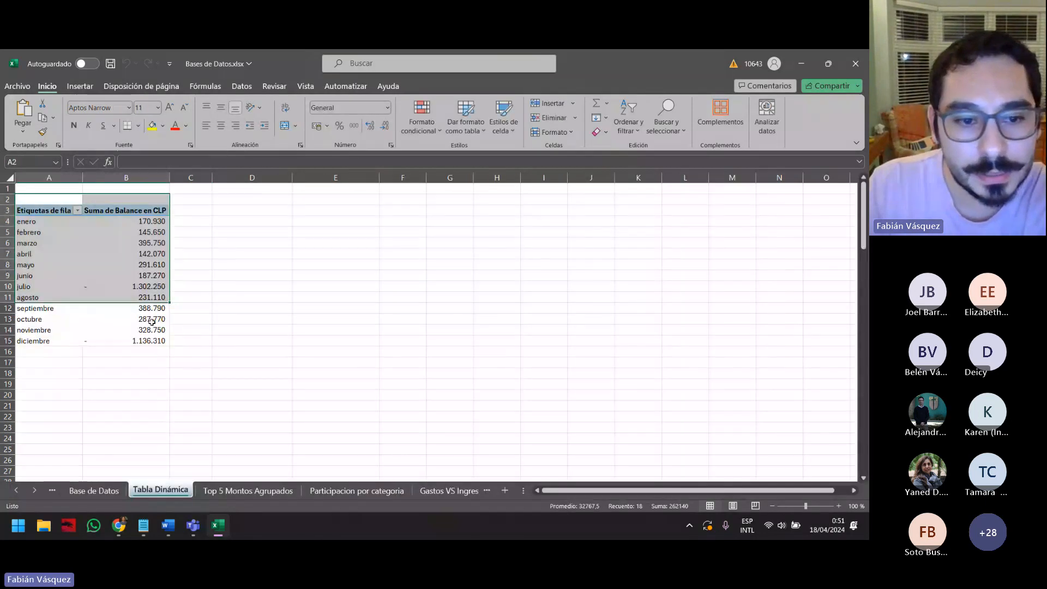
click(152, 321)
click(228, 494)
click(309, 495)
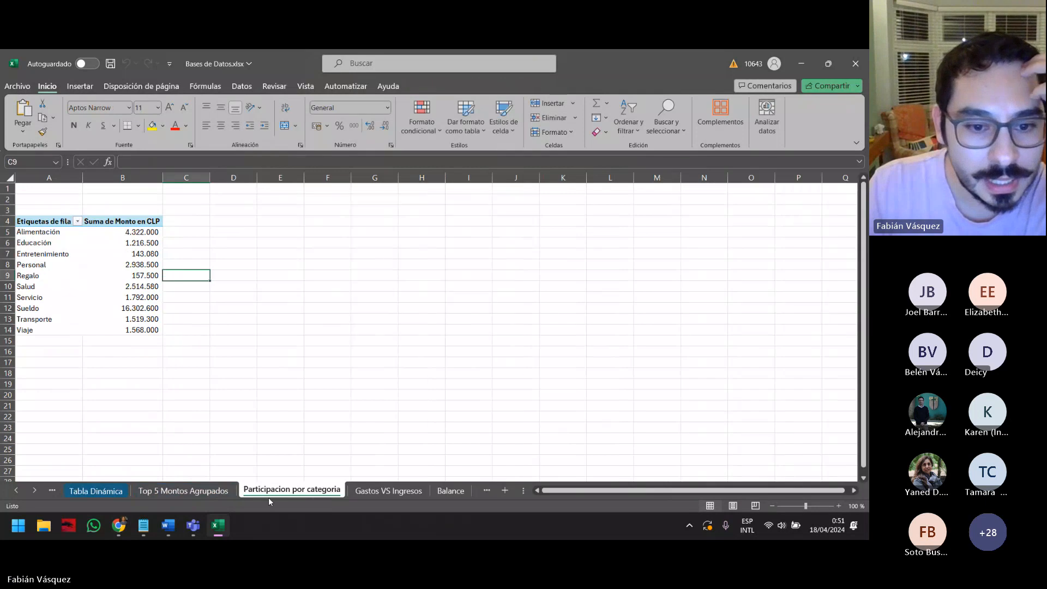
click(377, 490)
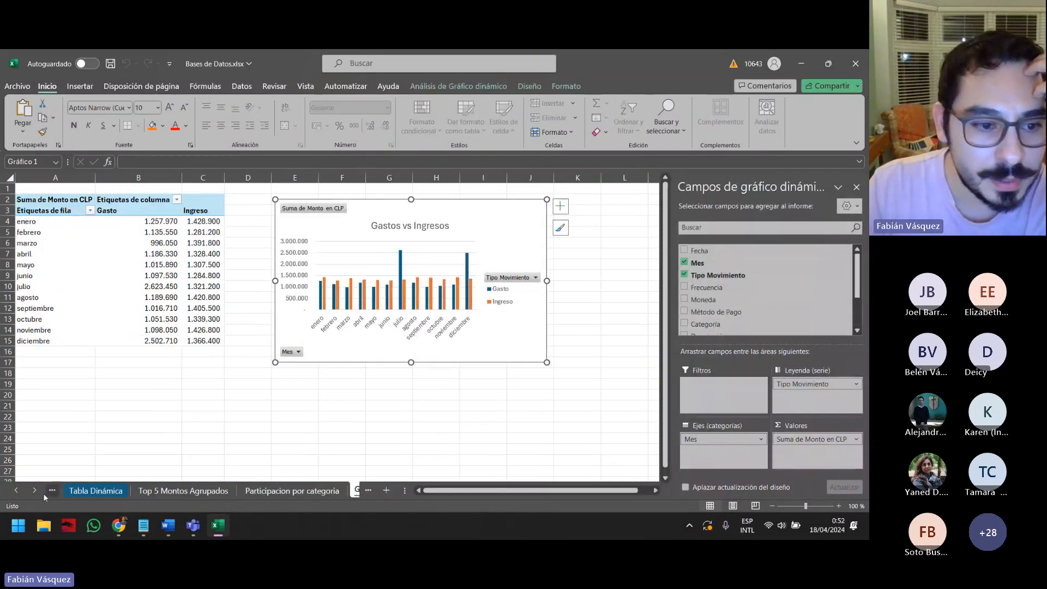
click(276, 491)
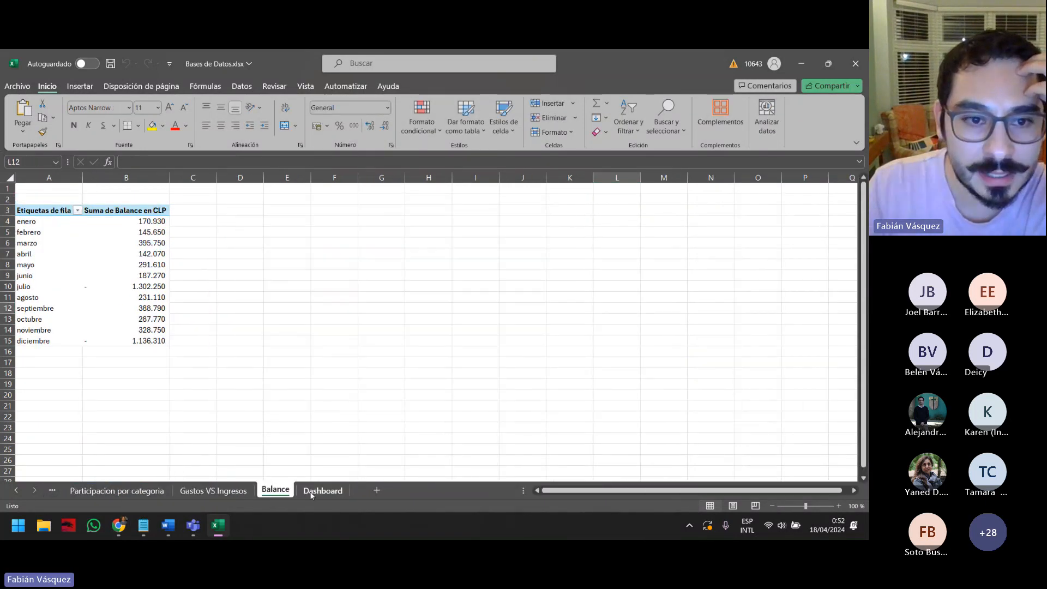
Delete the monthly pie chart from the Dashboard sheet
click(321, 491)
scroll(212, 329, up, 1)
click(250, 269)
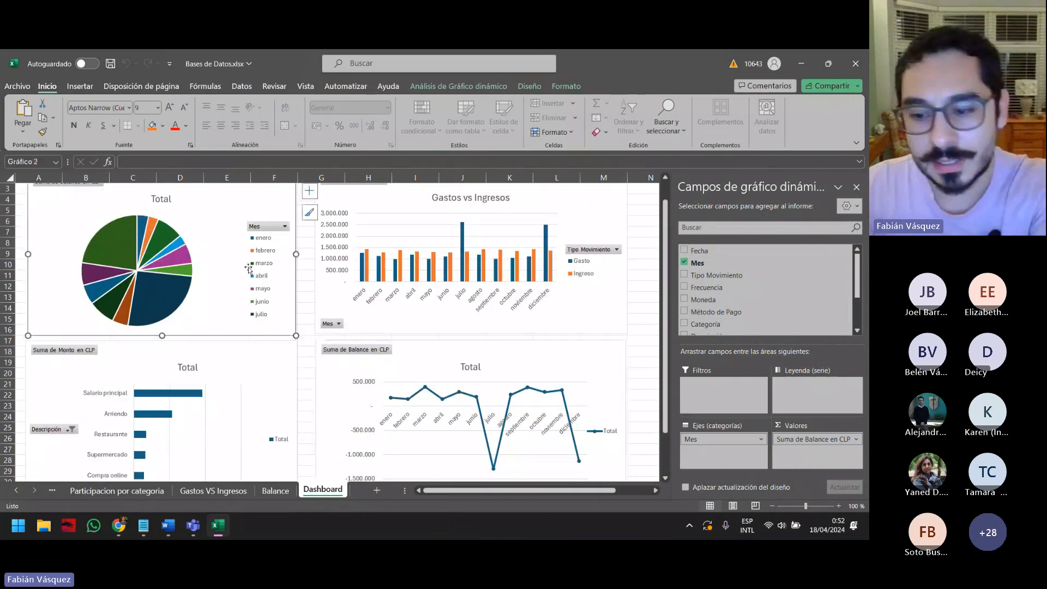
key(Delete)
Insert a pie pivot chart from the category pivot table on the Participacion por categoria sheet and place it beside the table
key(ctrl+Page_Up)
key(ctrl+Page_Up)
key(ctrl+Page_Up)
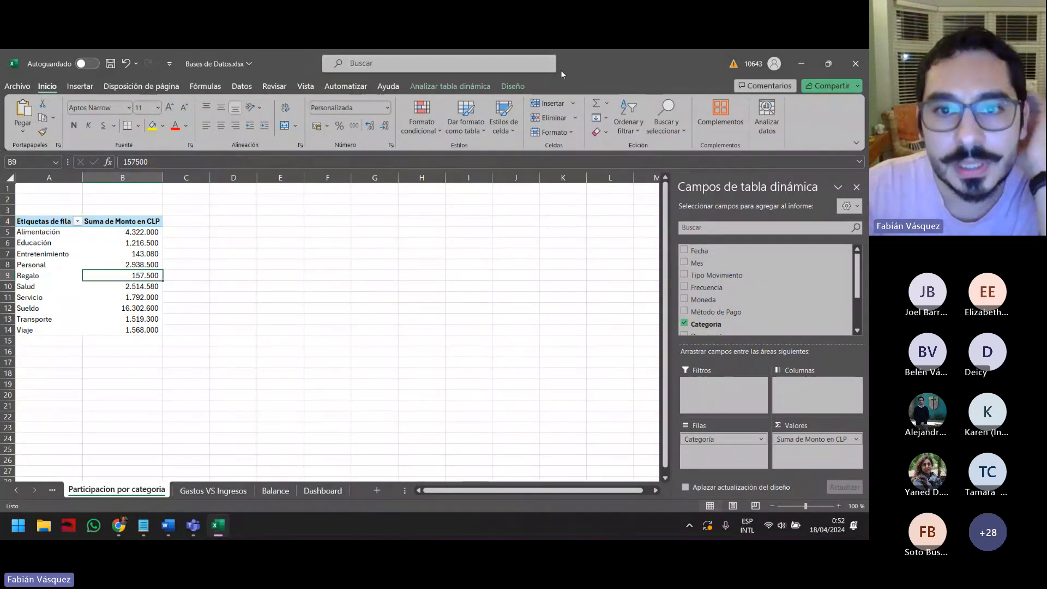
click(449, 86)
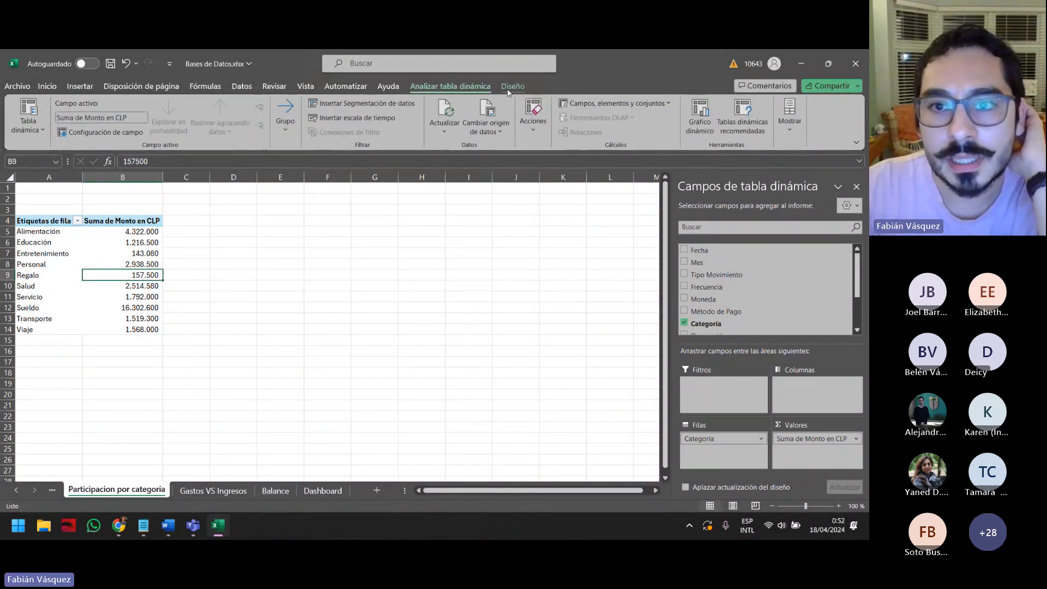
click(512, 86)
click(460, 86)
click(699, 121)
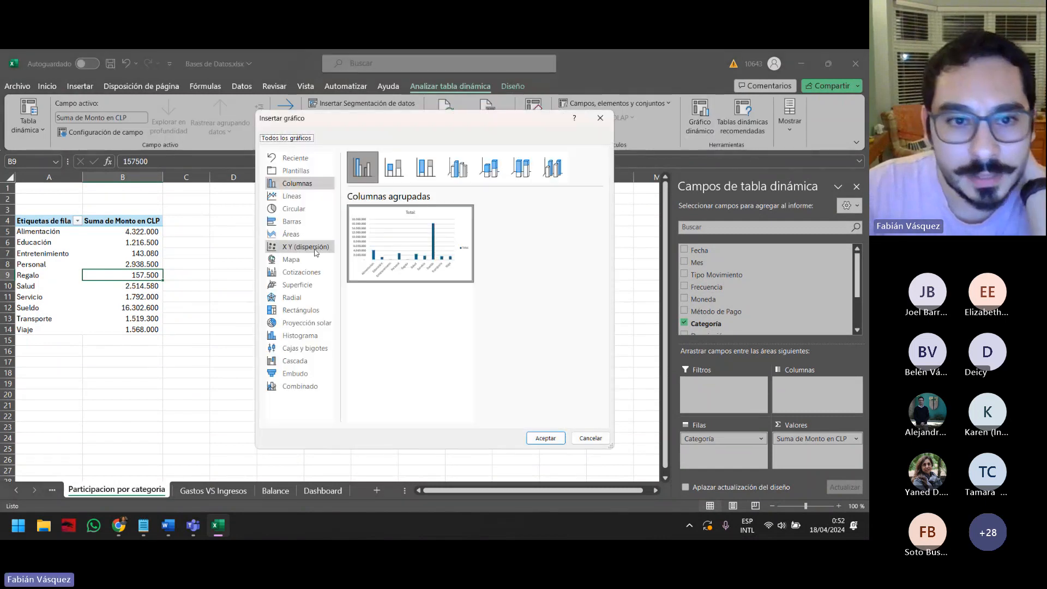
click(293, 209)
double_click(397, 237)
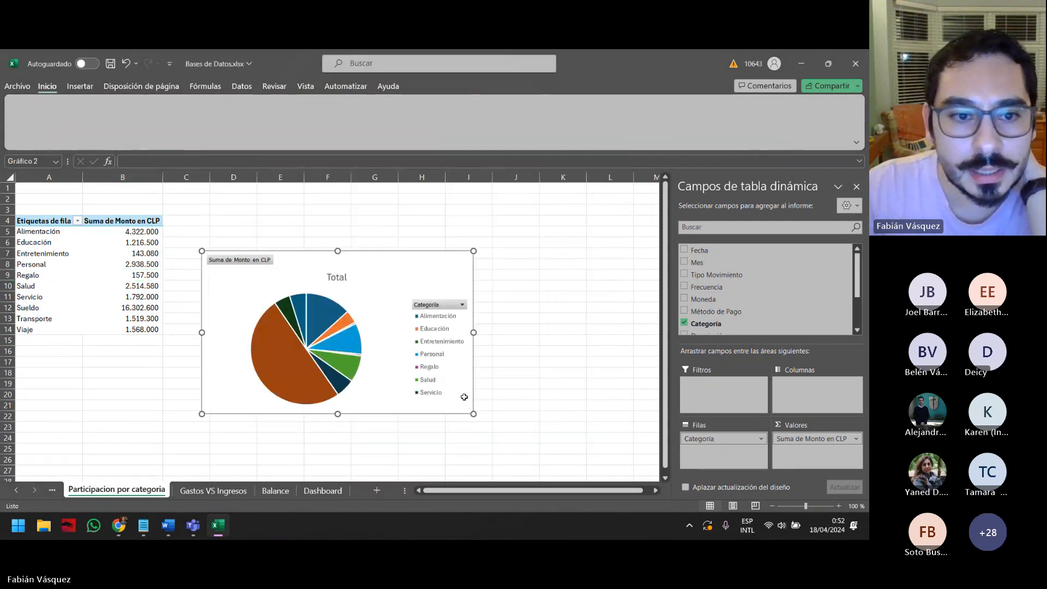
drag(387, 264, 418, 234)
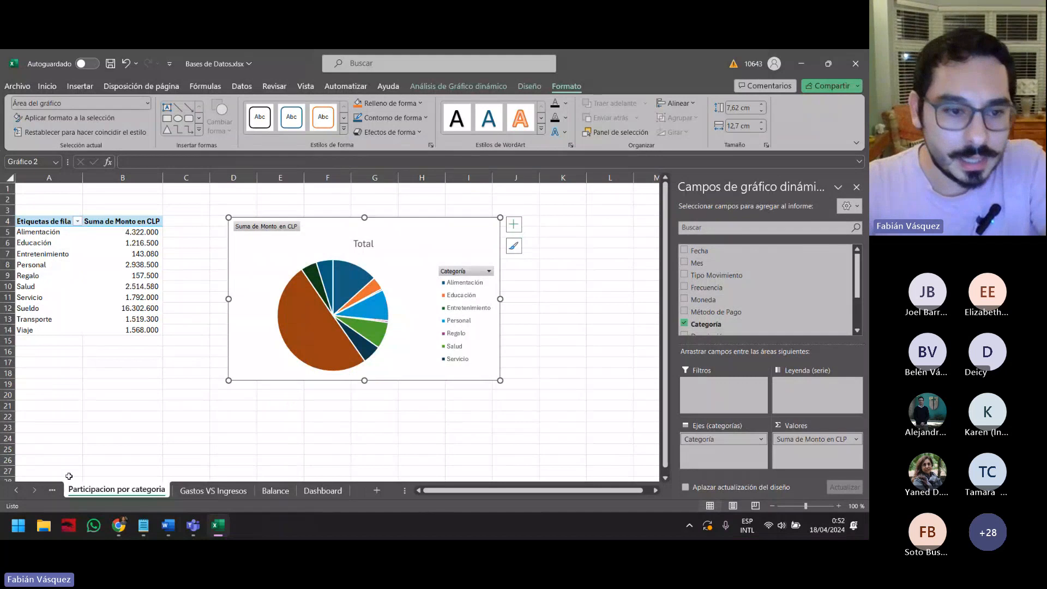
Copy the category pie chart to the Dashboard sheet and place it above the bar chart, beside Gastos vs Ingresos
click(309, 491)
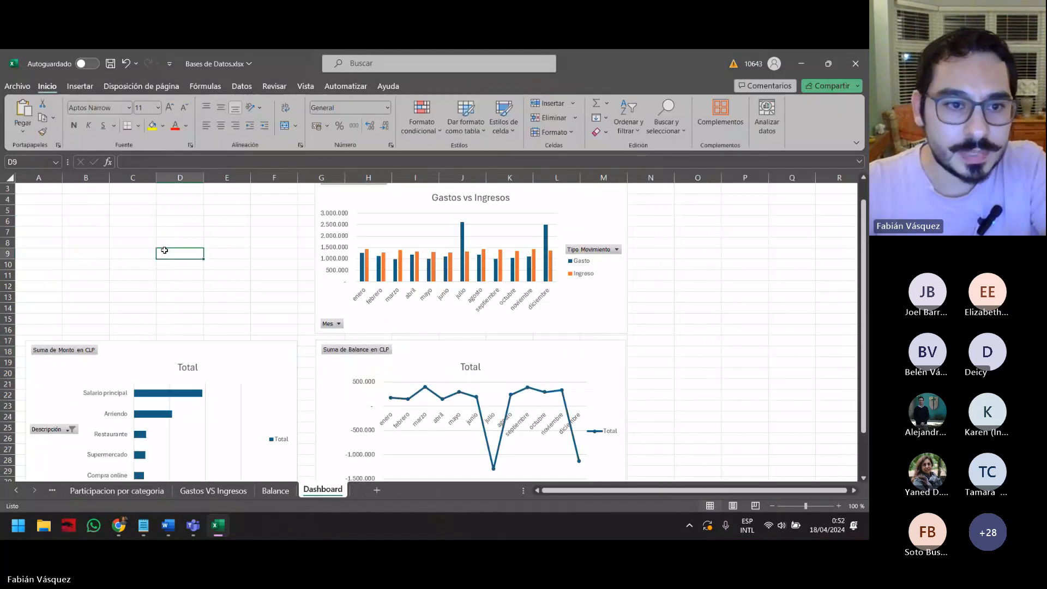
key(ctrl+v)
drag(273, 272, 140, 200)
scroll(152, 209, up, 1)
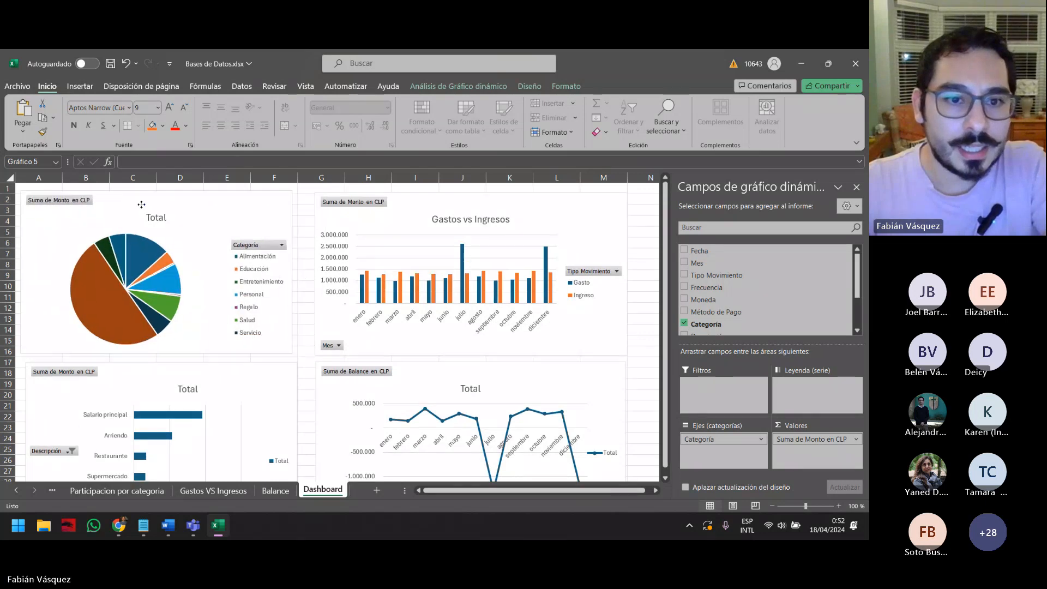
click(654, 306)
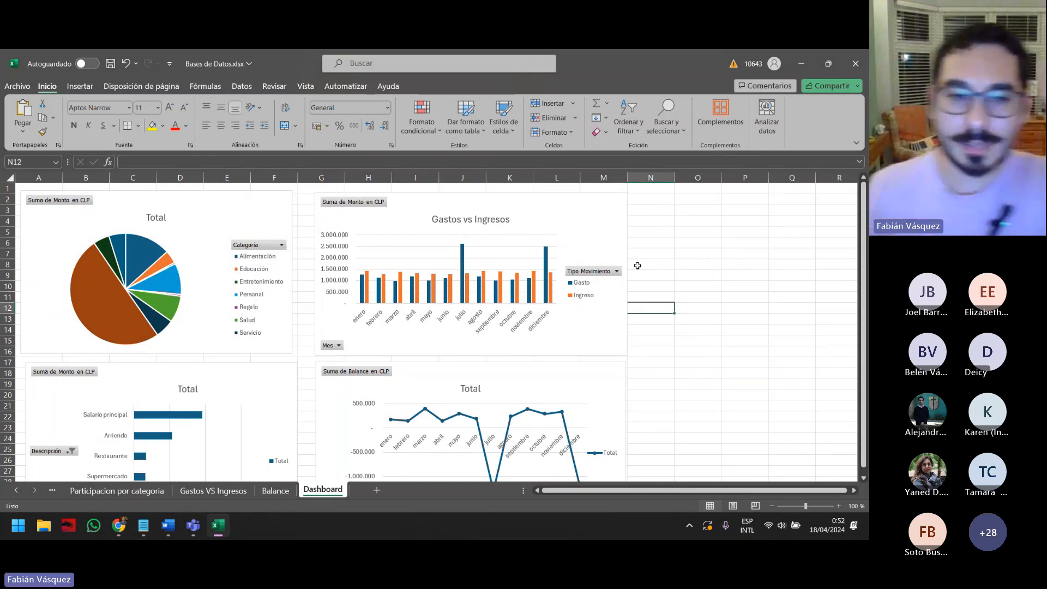
Close the field list and hide all field buttons on the category pie and Gastos vs Ingresos charts
click(69, 204)
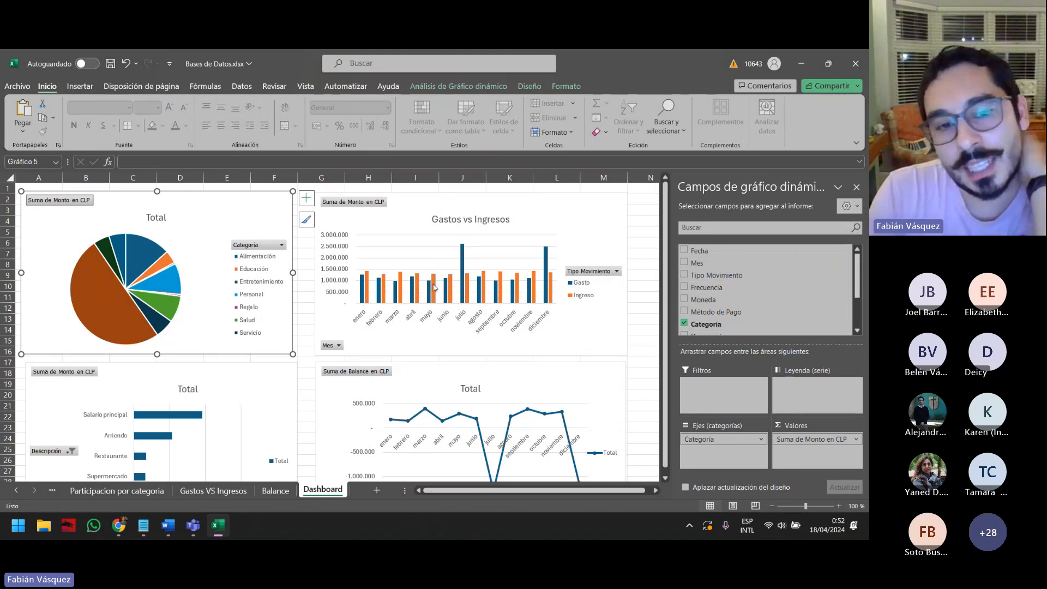
click(855, 187)
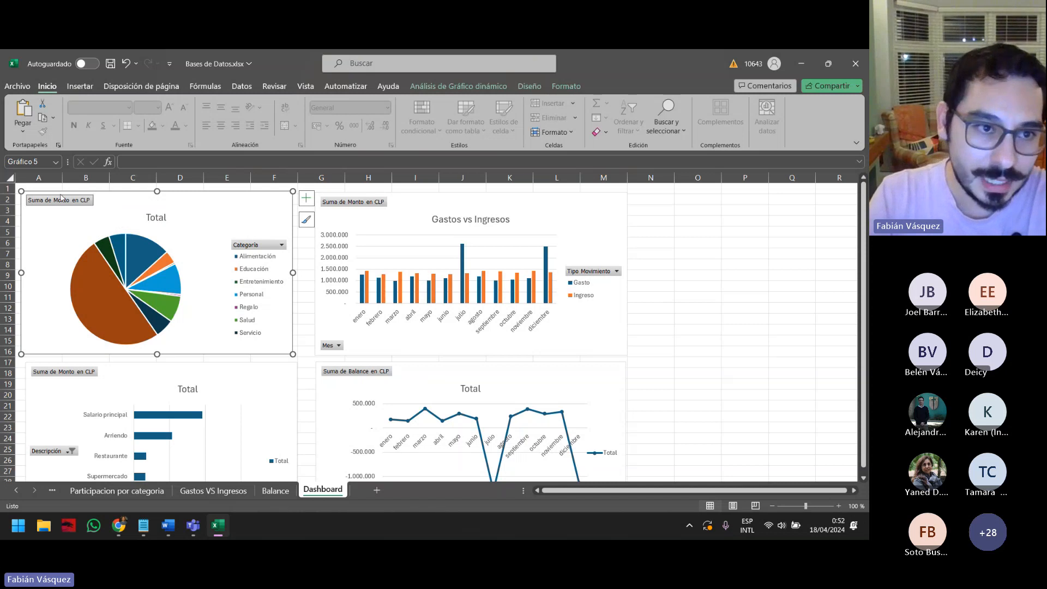
right_click(67, 202)
click(142, 322)
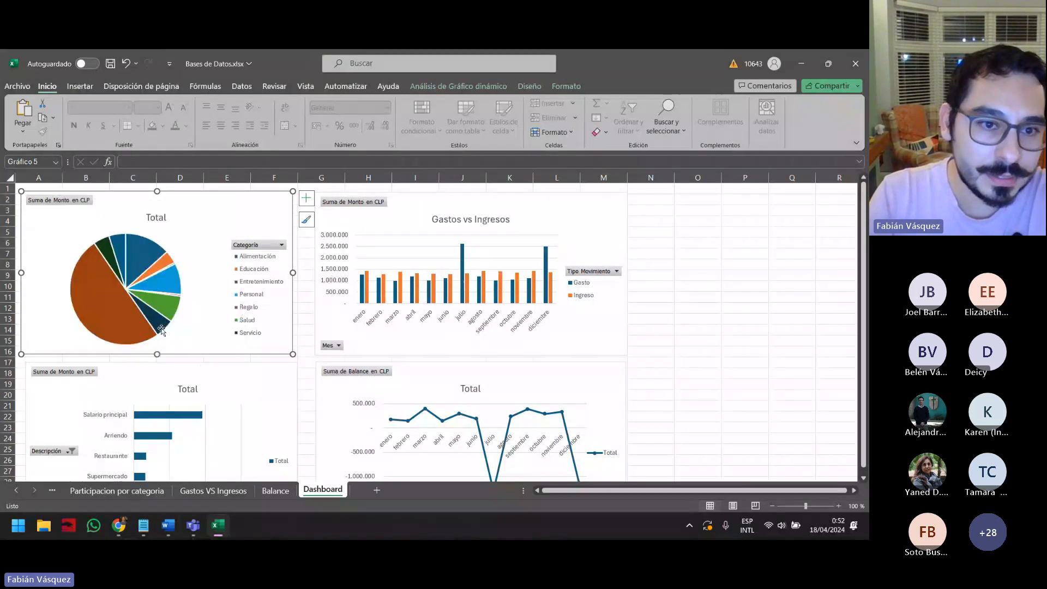
right_click(357, 202)
click(360, 316)
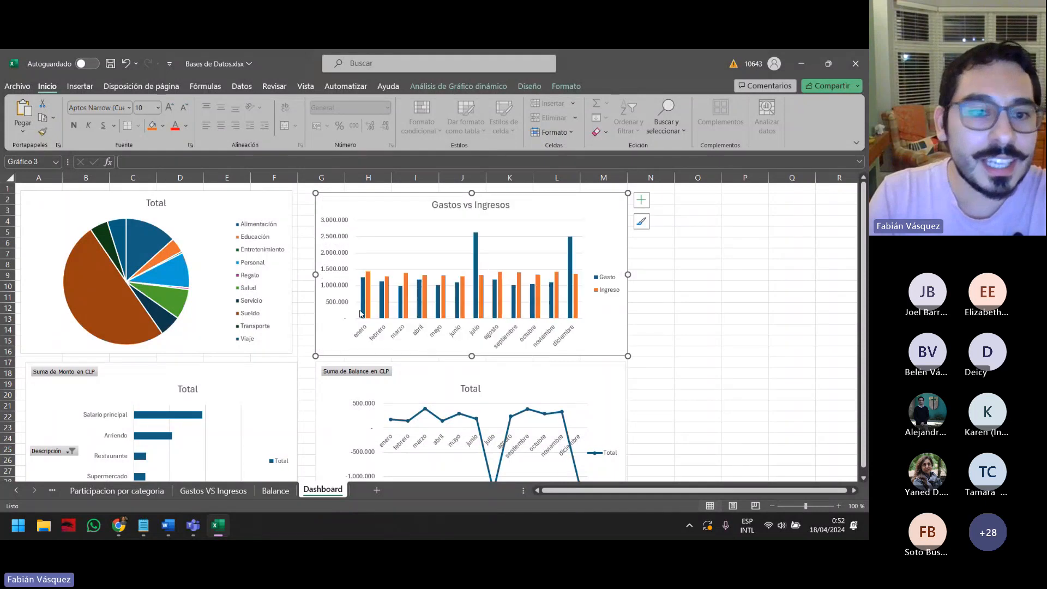
Hide all field buttons on the top 5 bar chart and the balance line chart
scroll(360, 313, down, 1)
right_click(76, 349)
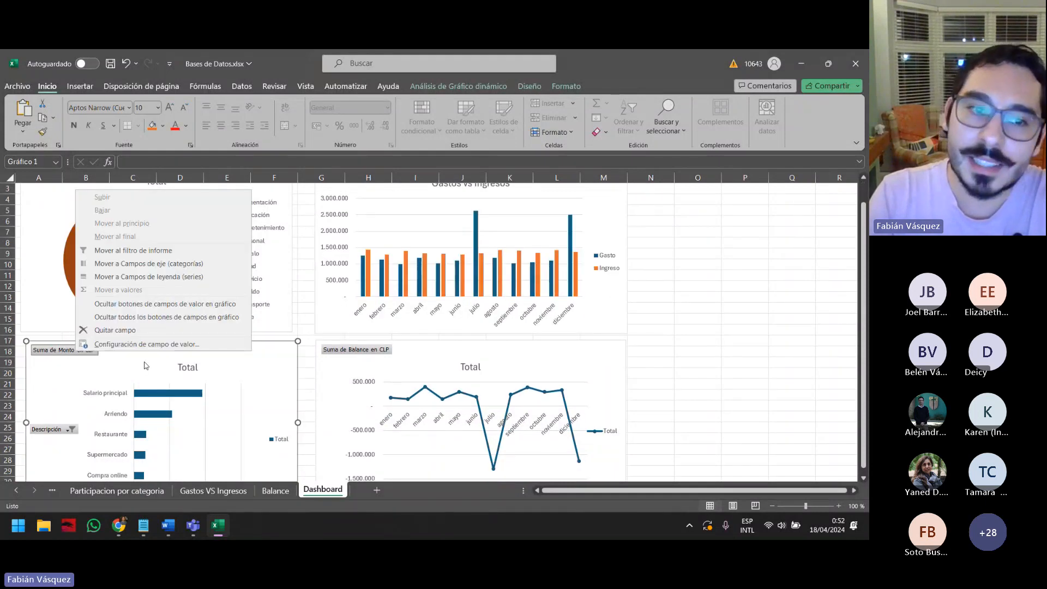
click(198, 317)
click(479, 449)
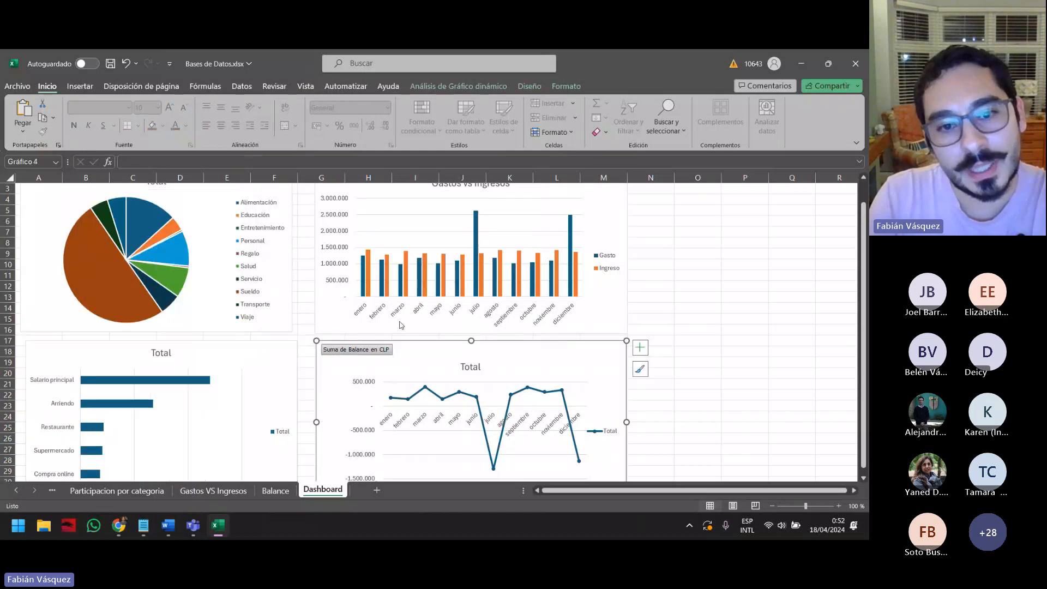
scroll(457, 398, up, 1)
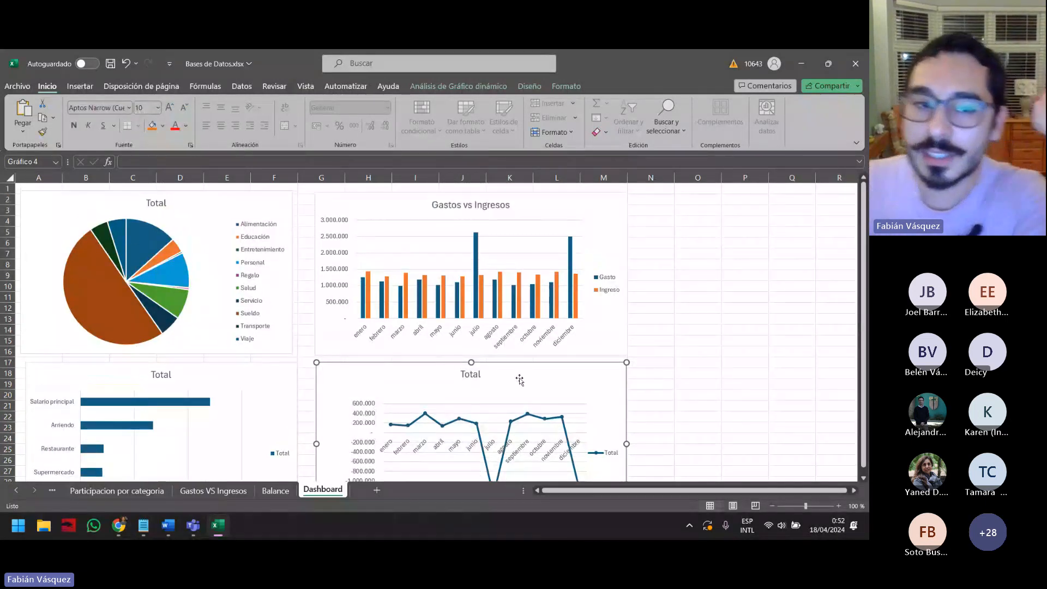
Insert slicers for Mes, Tipo Movimiento, Frecuencia, Método de Pago and Categoría from the category pie chart
click(216, 212)
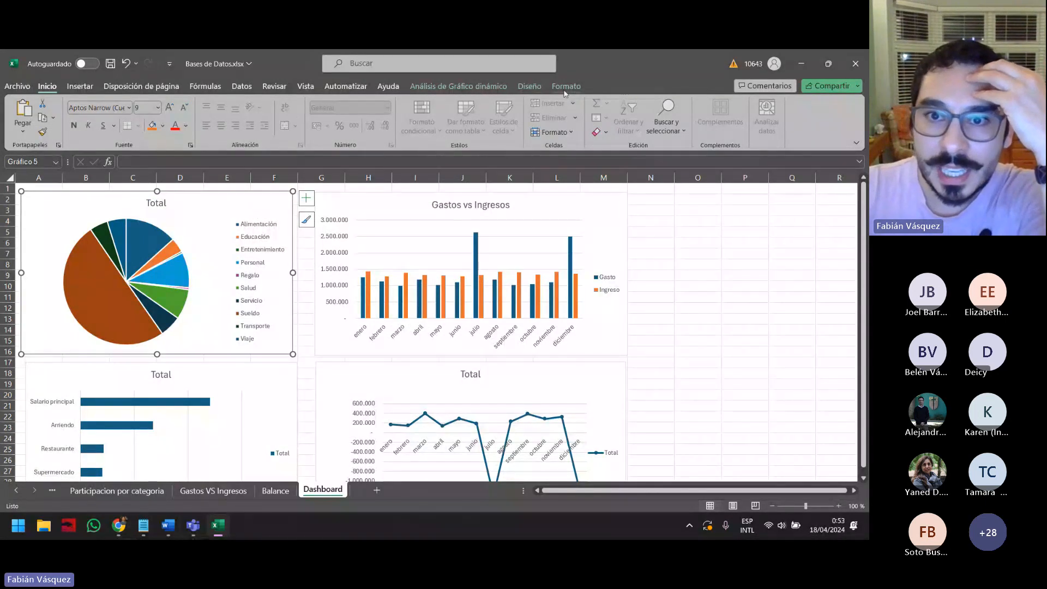
click(458, 86)
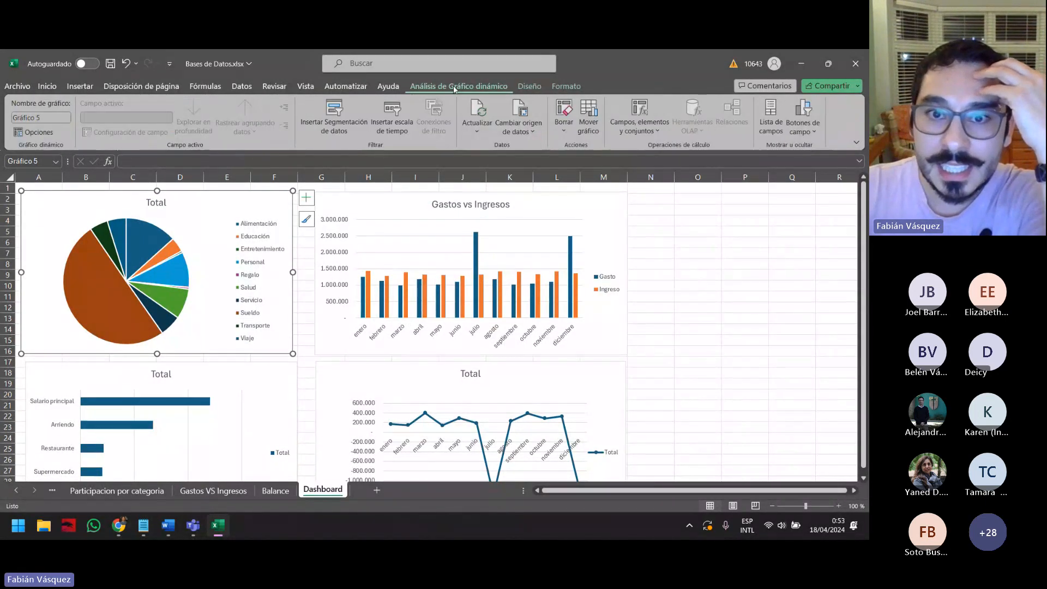
click(312, 130)
drag(386, 185, 710, 201)
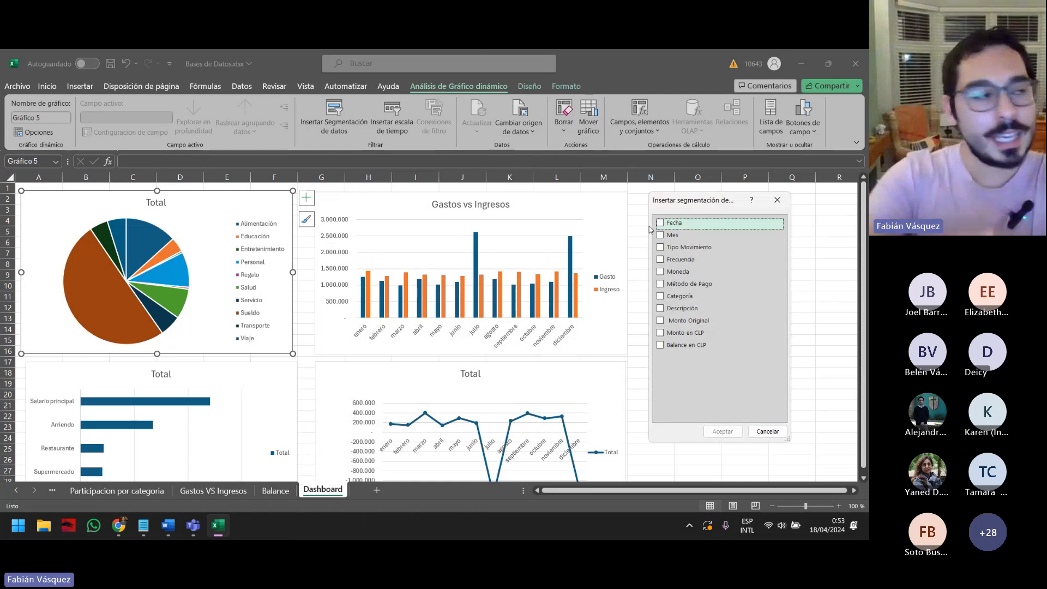
click(679, 235)
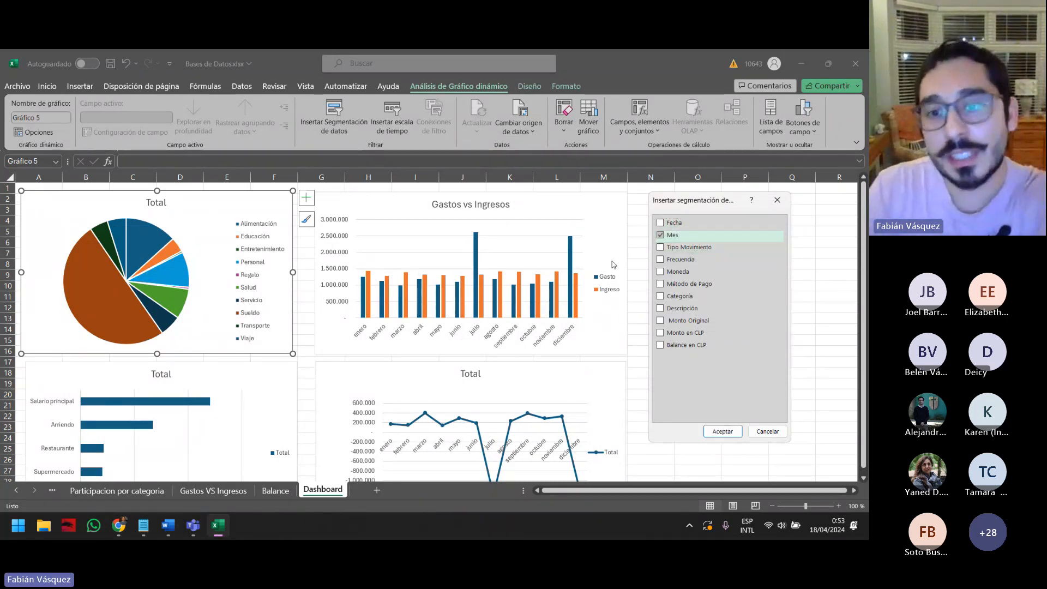
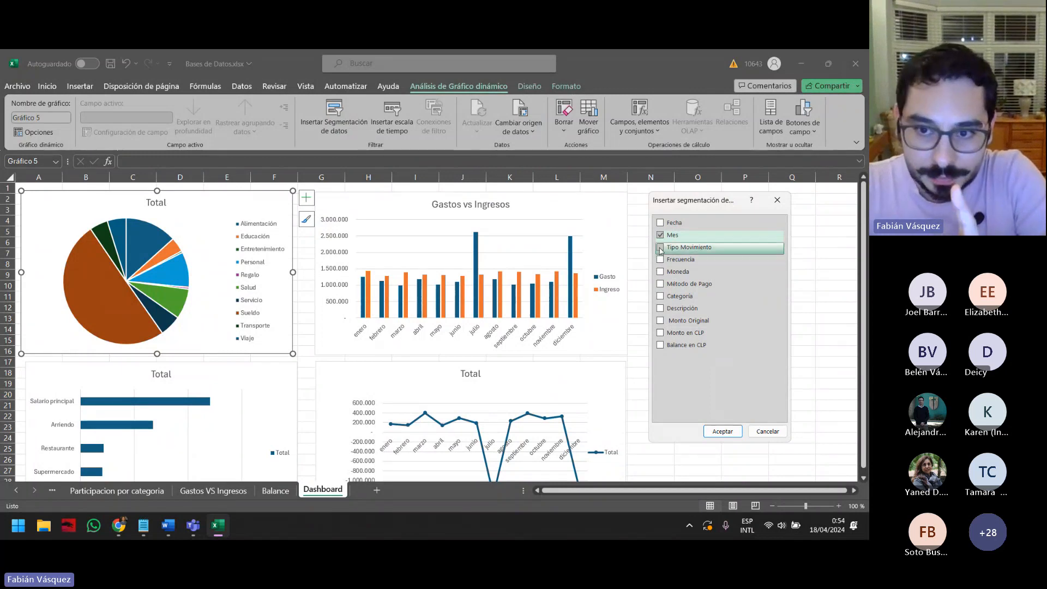
click(660, 249)
click(660, 259)
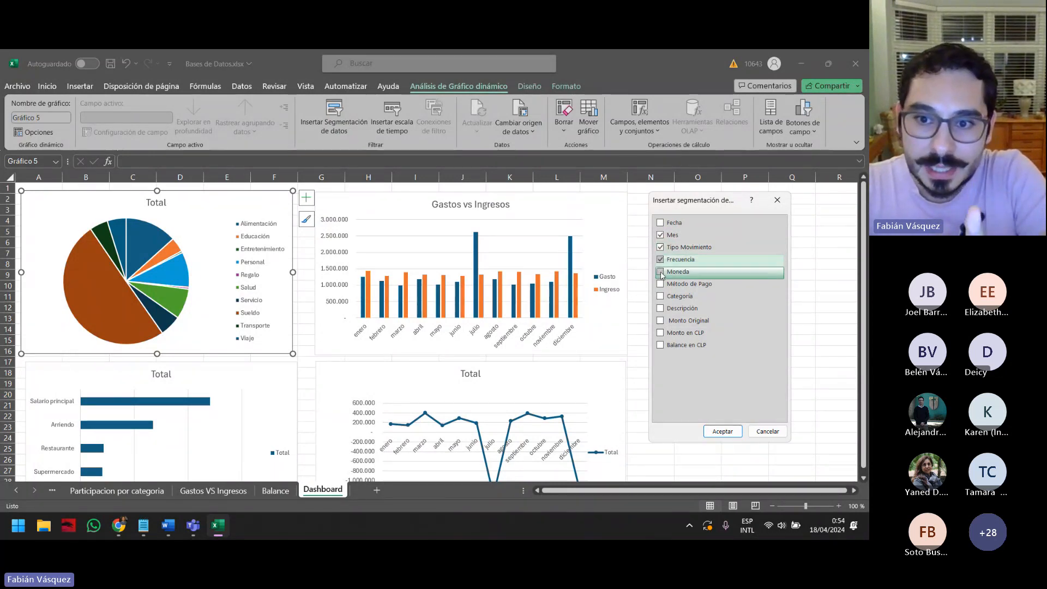
click(661, 284)
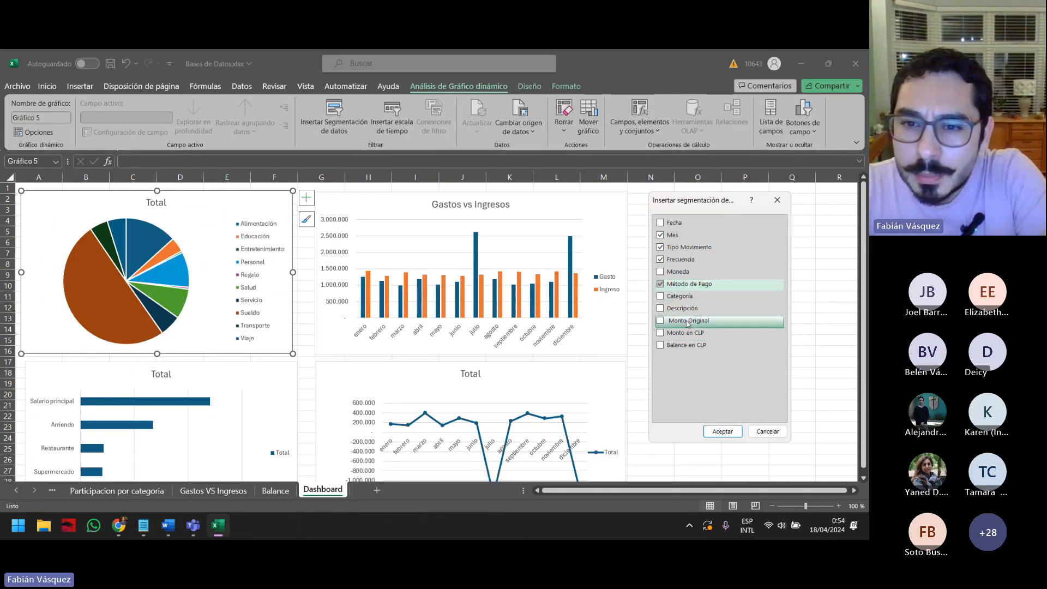
click(668, 299)
click(726, 431)
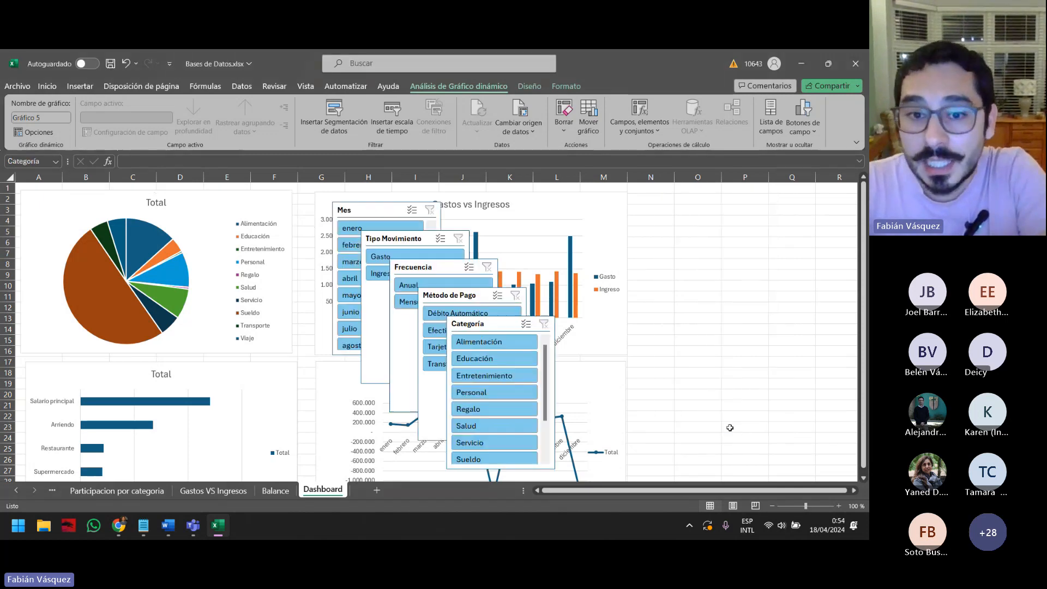
Place the Mes slicer in two columns beside Gastos vs Ingresos, and the Tipo Movimiento slicer next to it with an orange style
drag(370, 211, 668, 203)
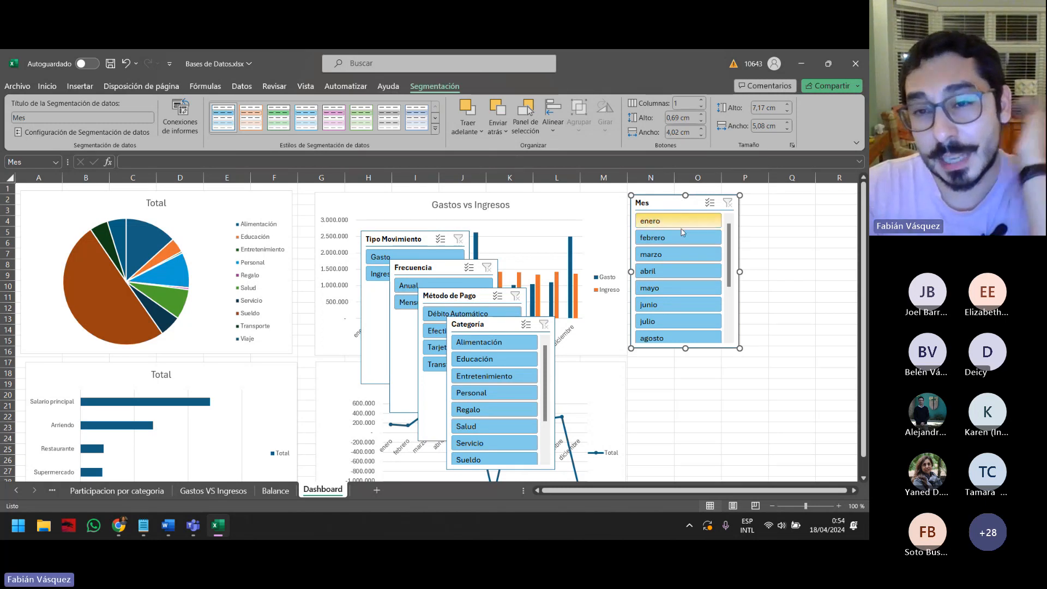
click(703, 101)
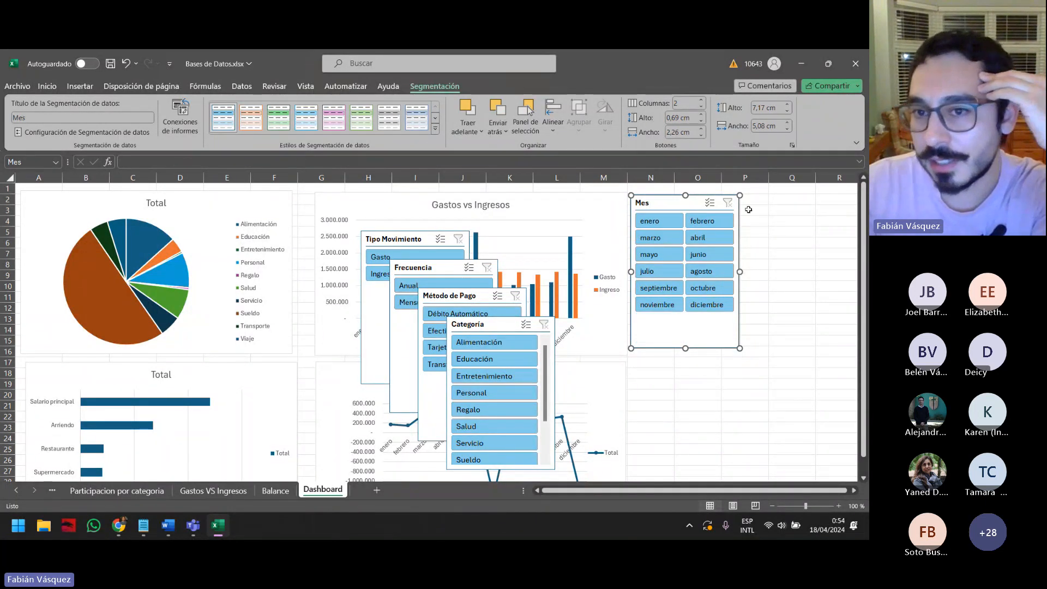
click(407, 235)
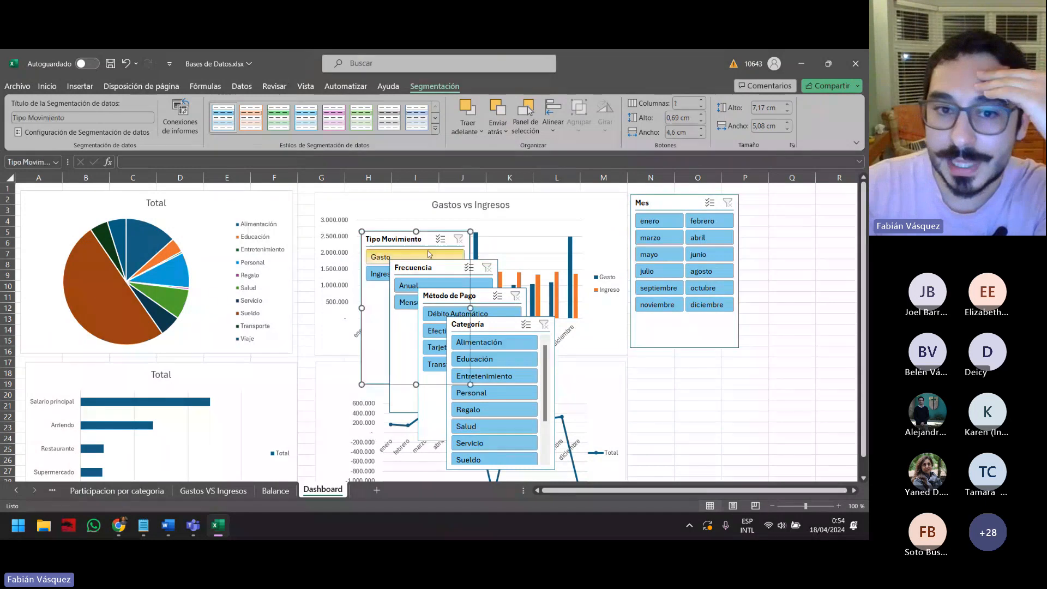
drag(407, 234, 786, 198)
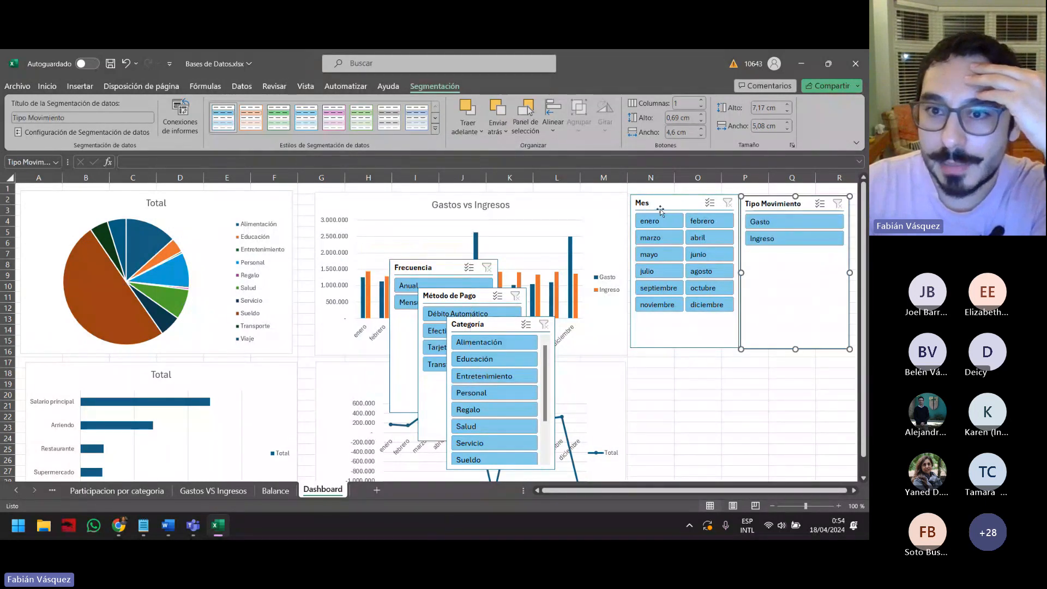
click(250, 119)
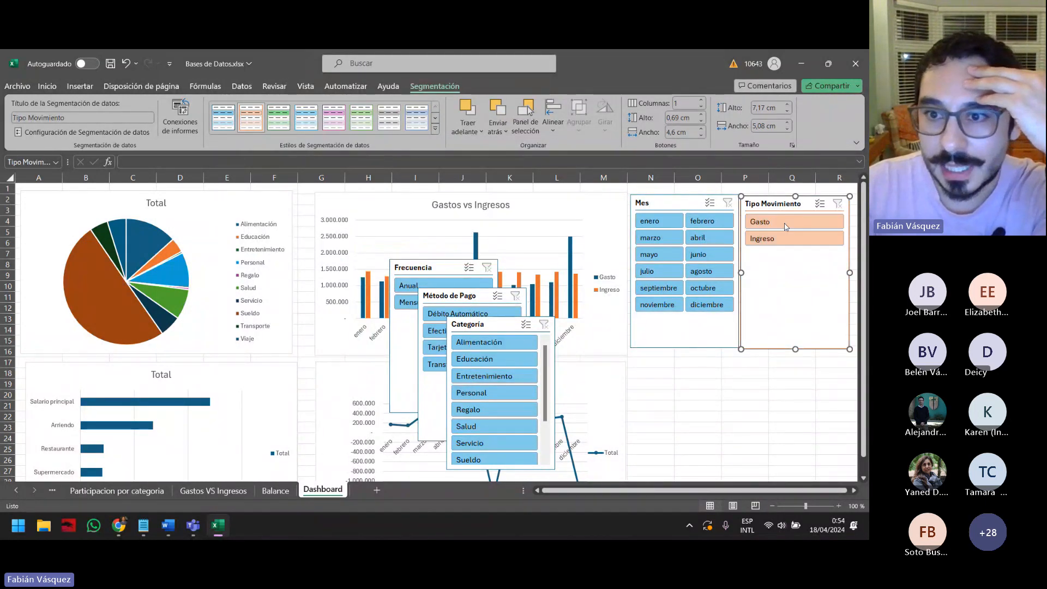
Shorten the Tipo Movimiento slicer to about 2.75 cm and fit a green Frecuencia slicer about 4.21 cm high below it
drag(431, 267, 660, 356)
click(795, 349)
drag(794, 349, 794, 255)
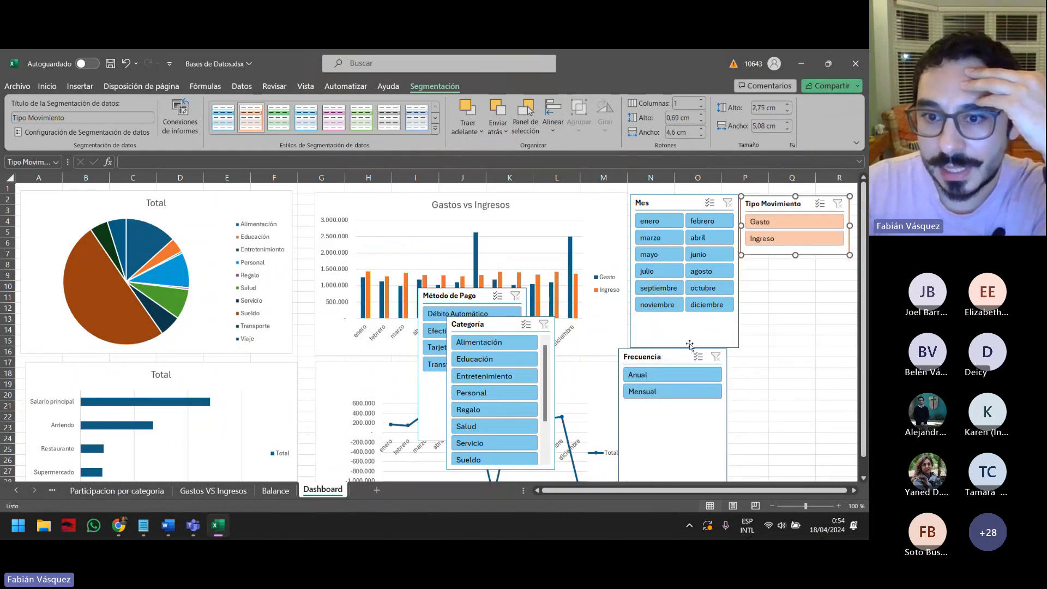
drag(668, 357, 793, 266)
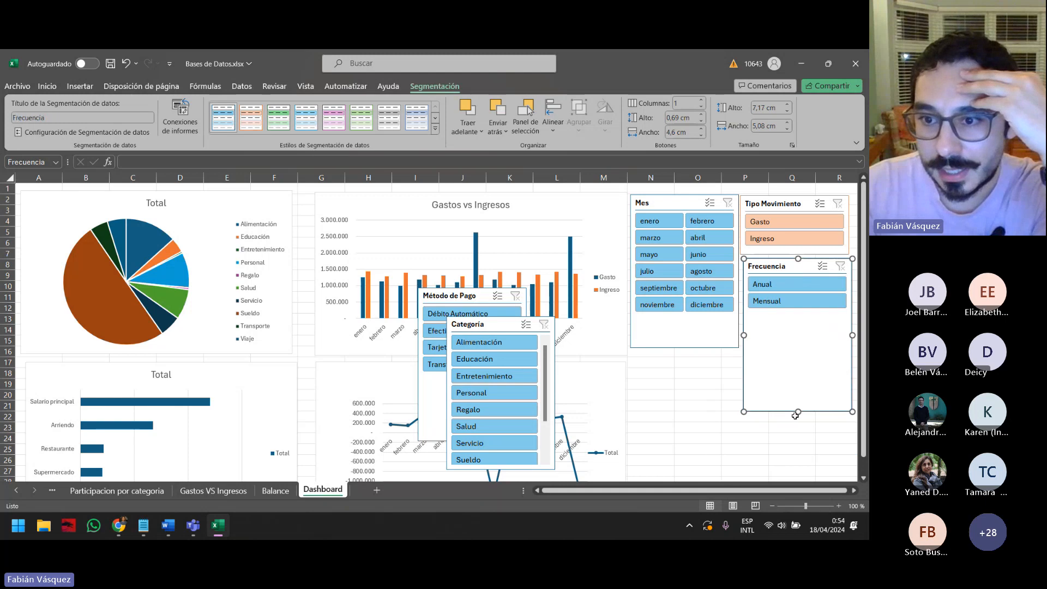
drag(799, 412, 799, 348)
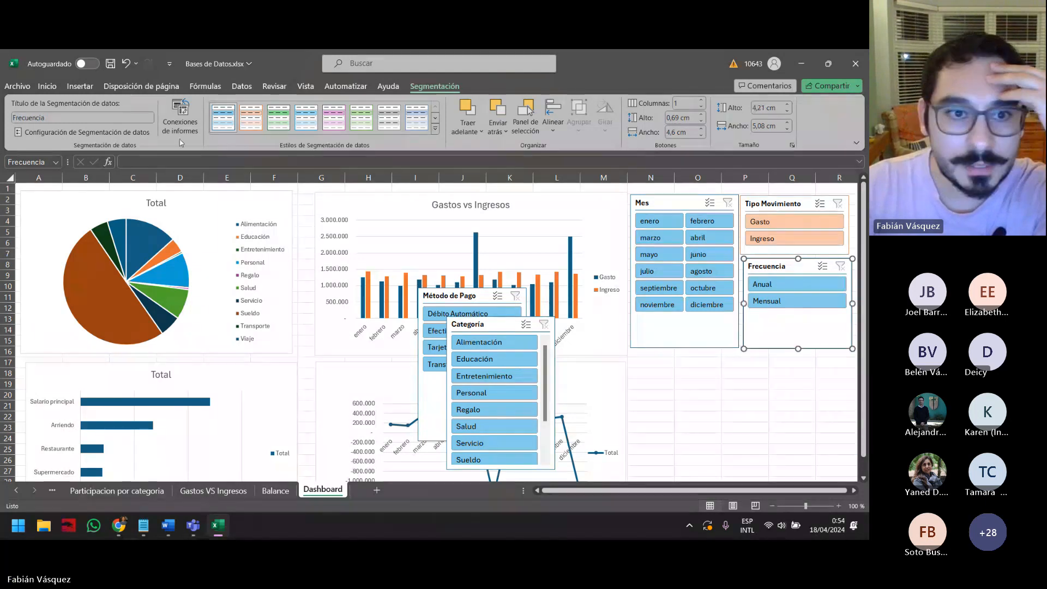
click(279, 117)
Place the Categoría slicer below Mes, set it to two columns and shorten it to about 5.42 cm high
drag(500, 327, 685, 365)
click(703, 101)
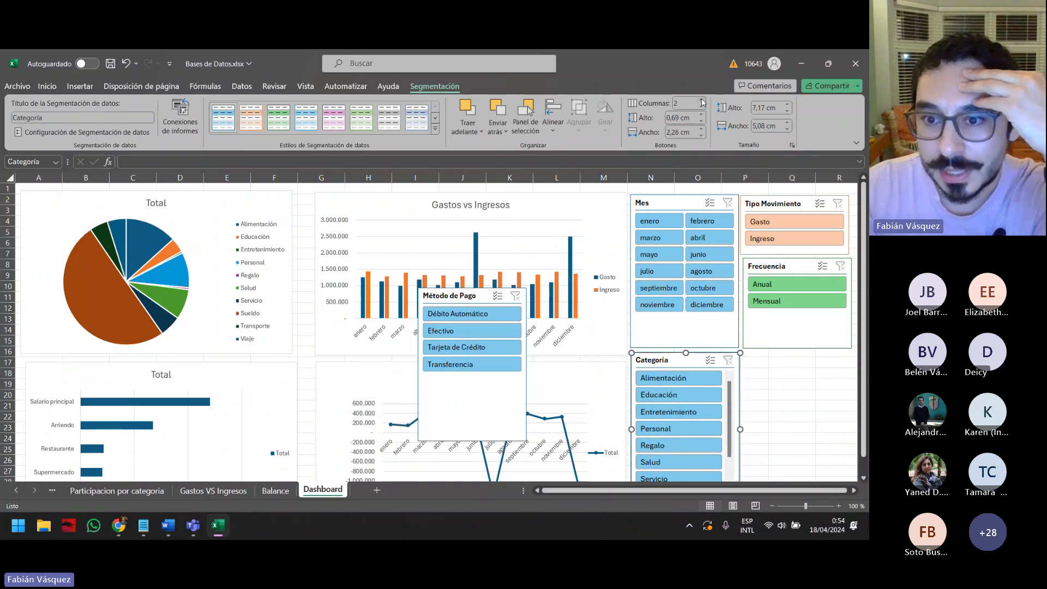
scroll(715, 452, down, 1)
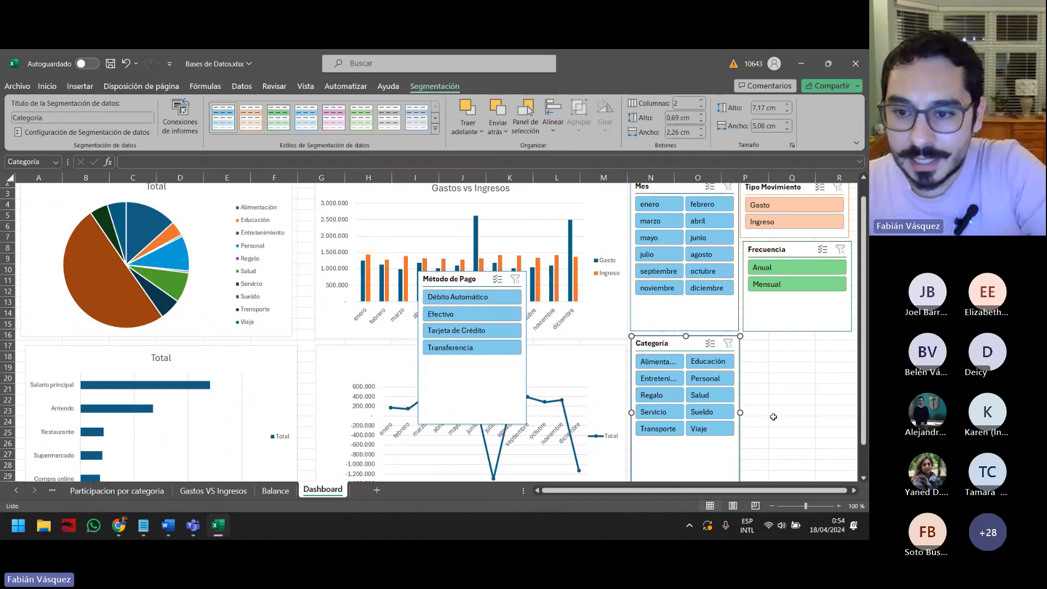
click(782, 418)
scroll(782, 417, down, 1)
click(576, 448)
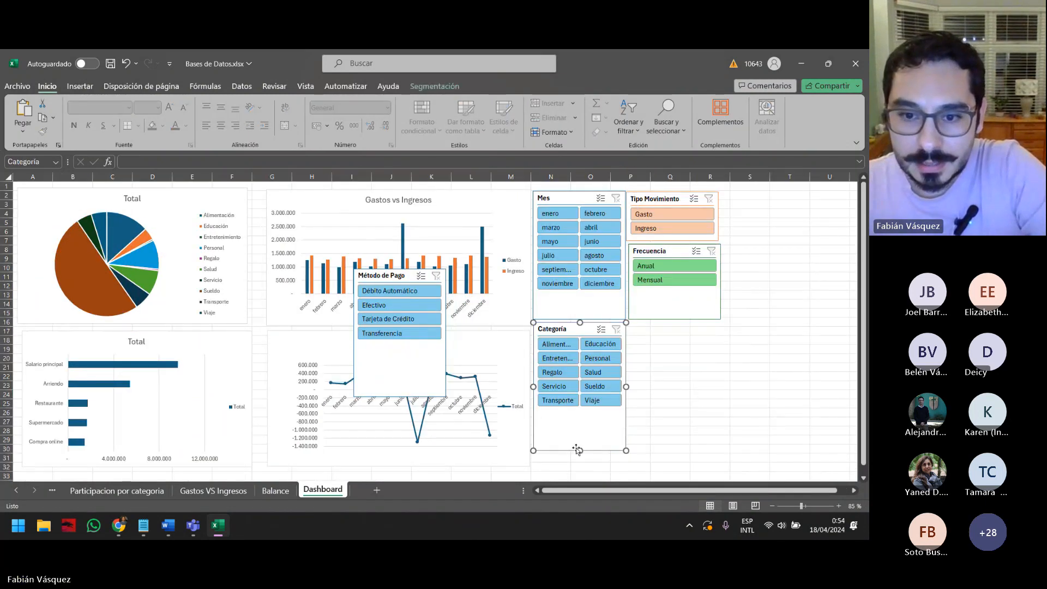
drag(577, 449, 579, 420)
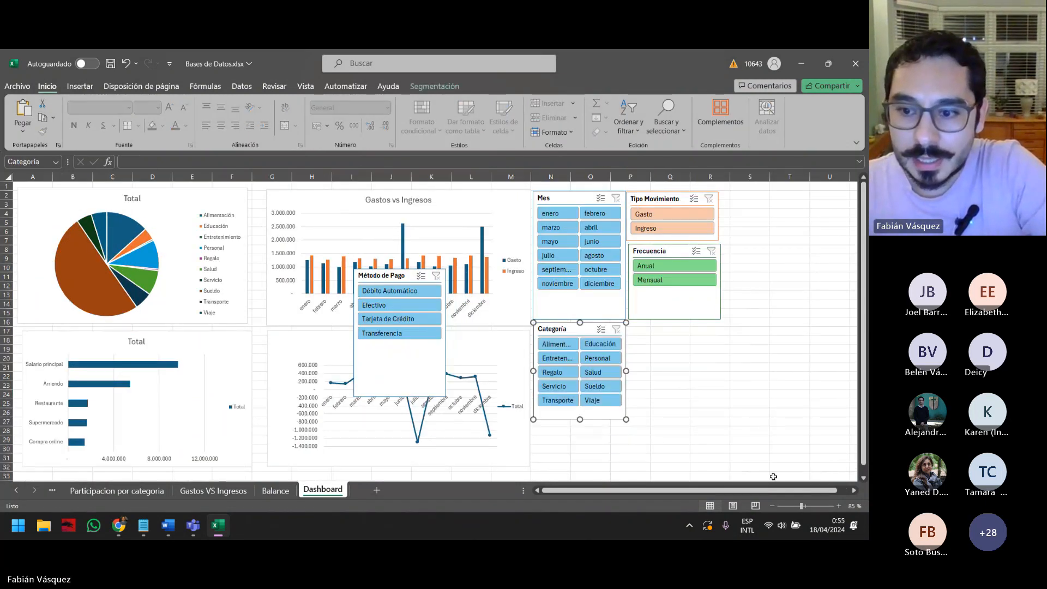
click(837, 506)
click(837, 506)
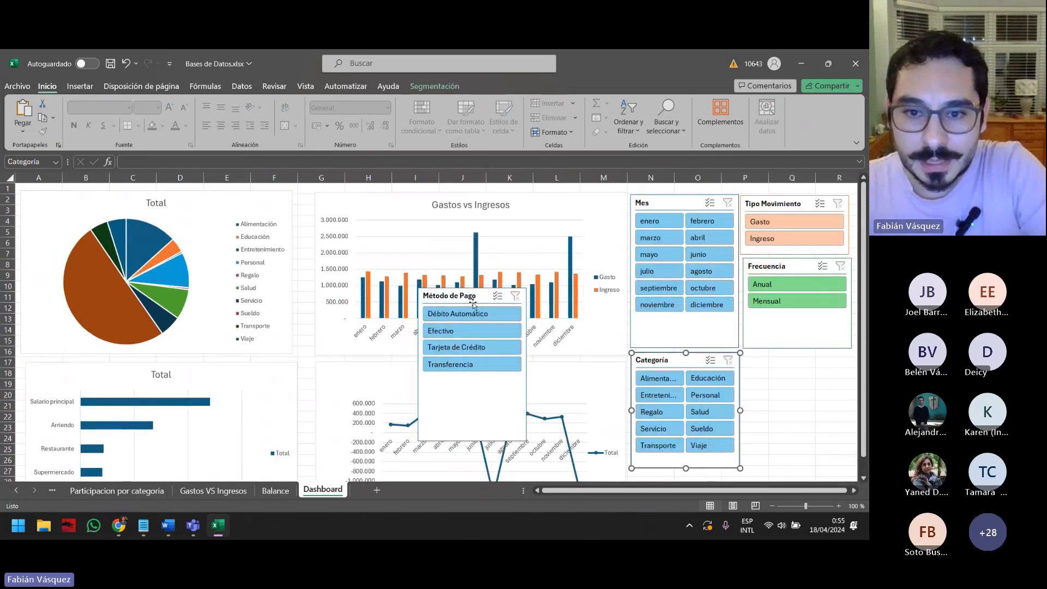
Place the Método de Pago slicer below Frecuencia, and apply a pink style to Categoría and a grey style to Método de Pago
drag(474, 304, 804, 371)
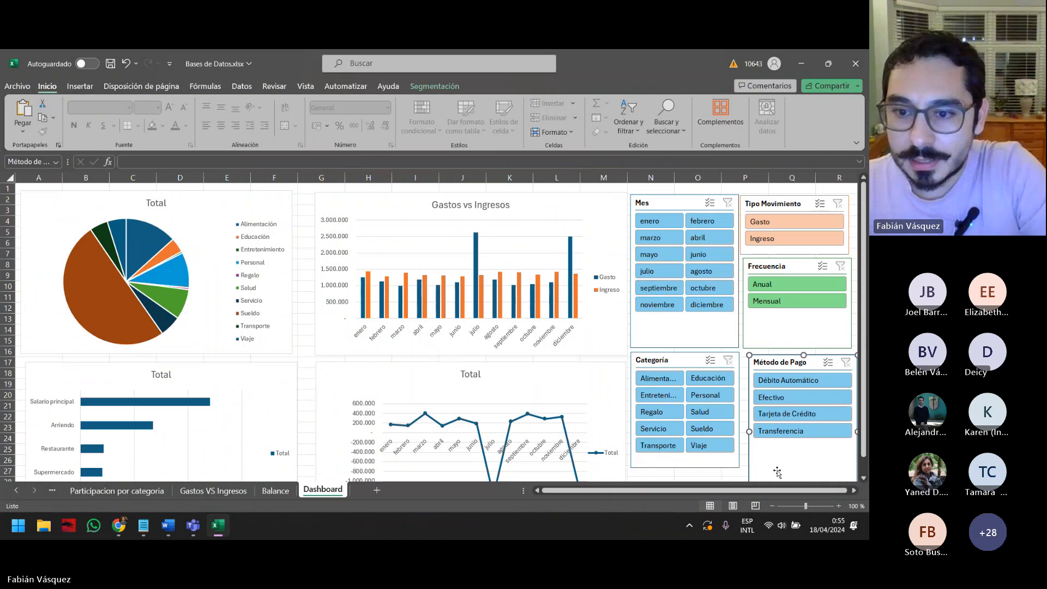
click(688, 362)
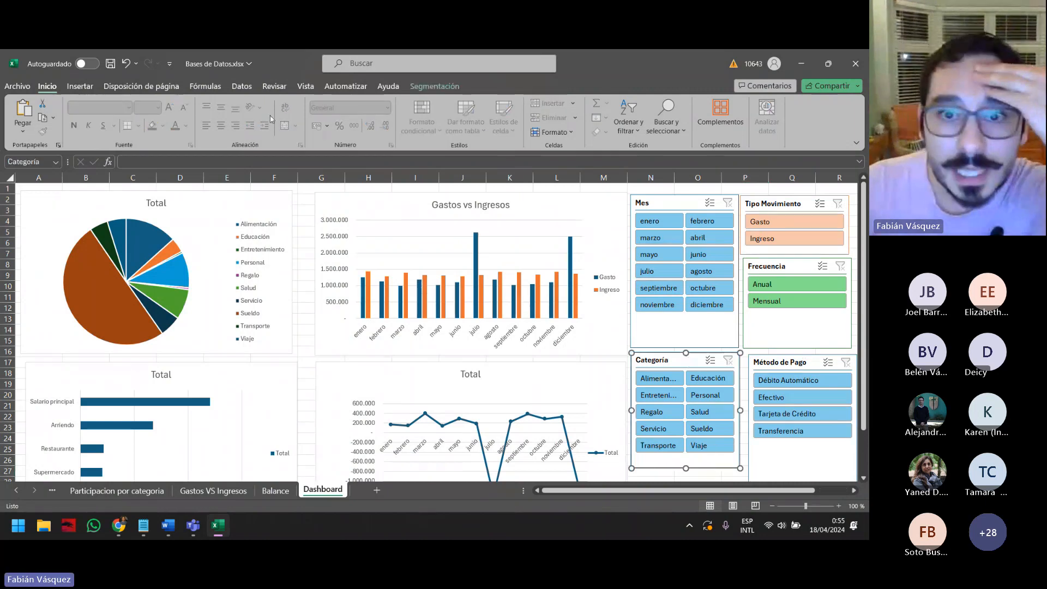
click(435, 86)
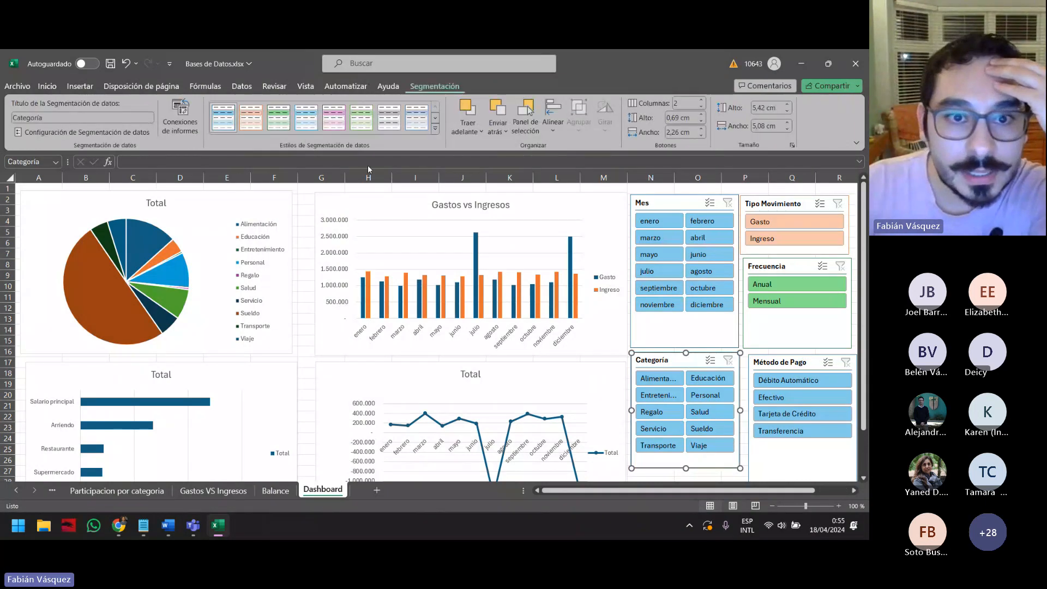
click(331, 129)
click(785, 362)
click(389, 117)
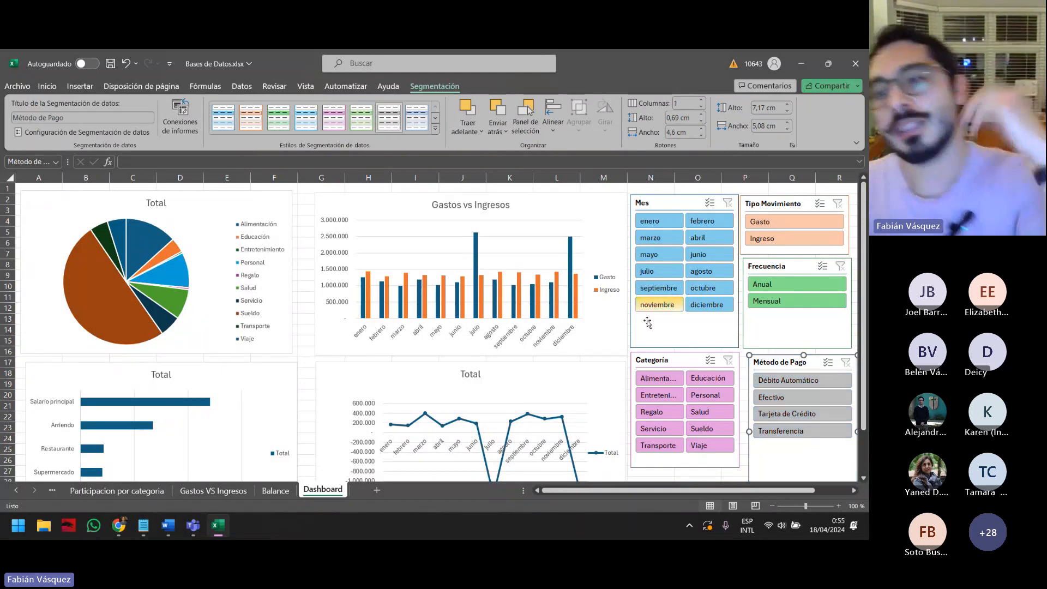
click(698, 469)
click(698, 473)
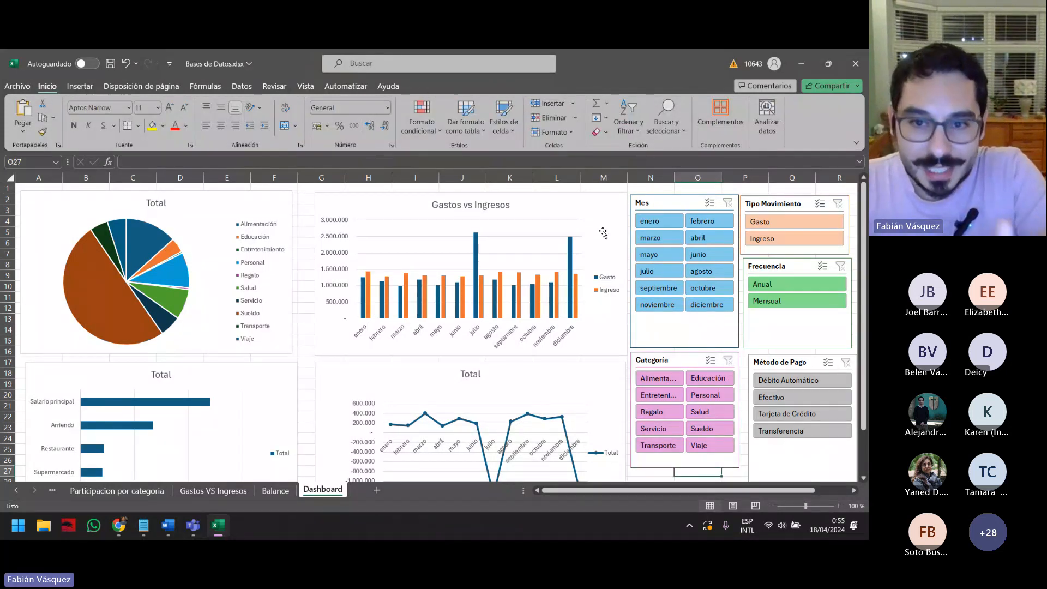
Test the slicers by filtering the category pie by enero, Gasto and Débito Automático, clearing the filters again
click(659, 225)
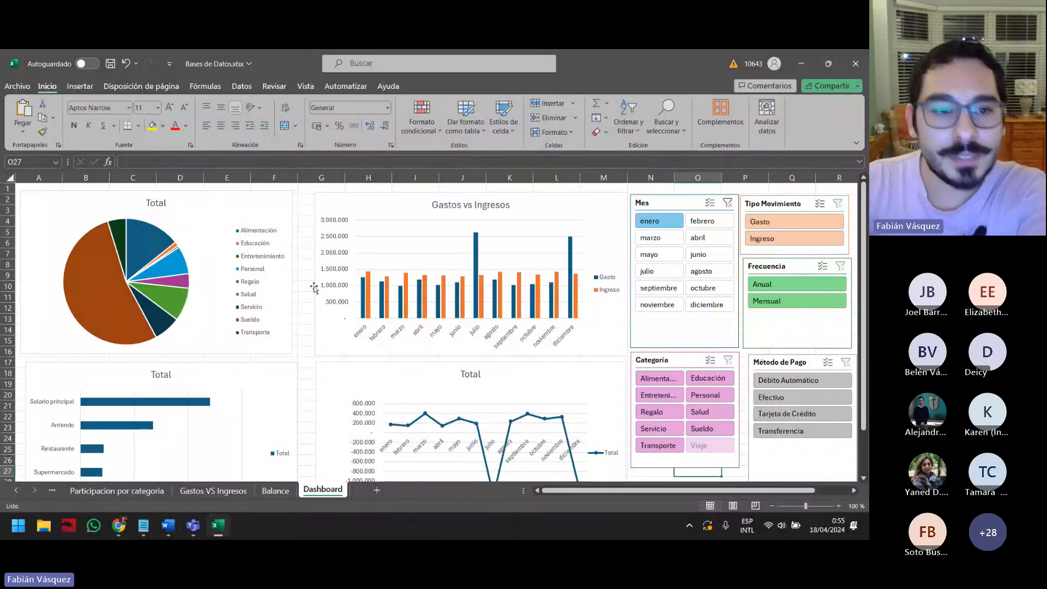
mouse_move(172, 264)
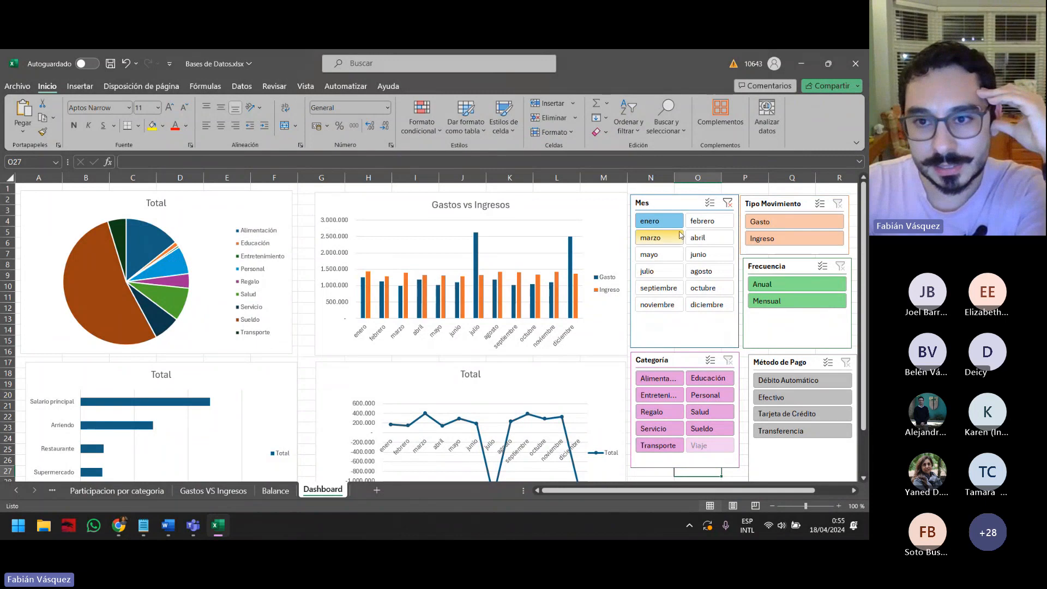
click(728, 203)
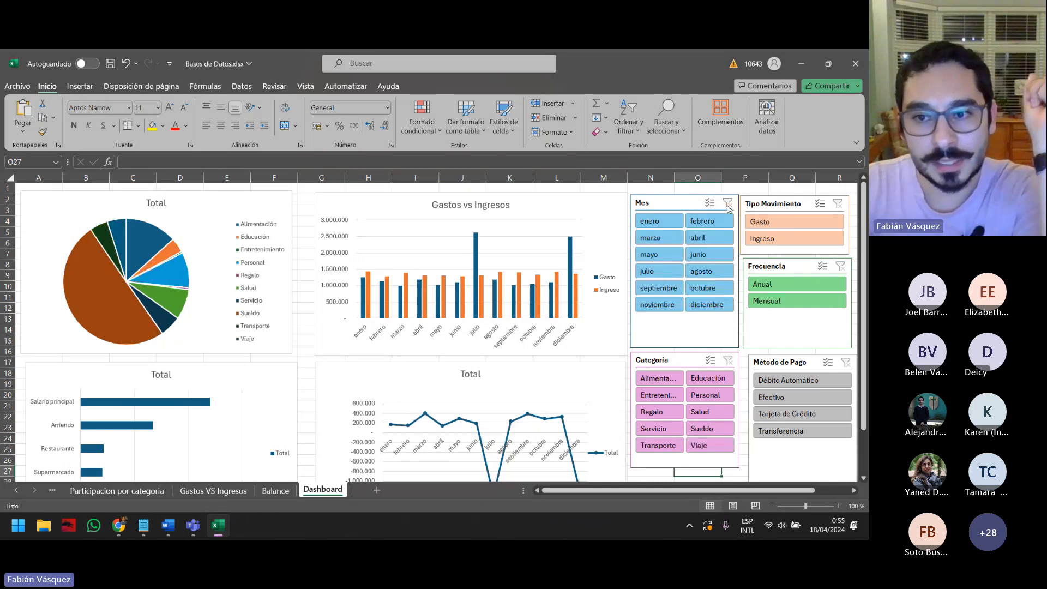
click(774, 224)
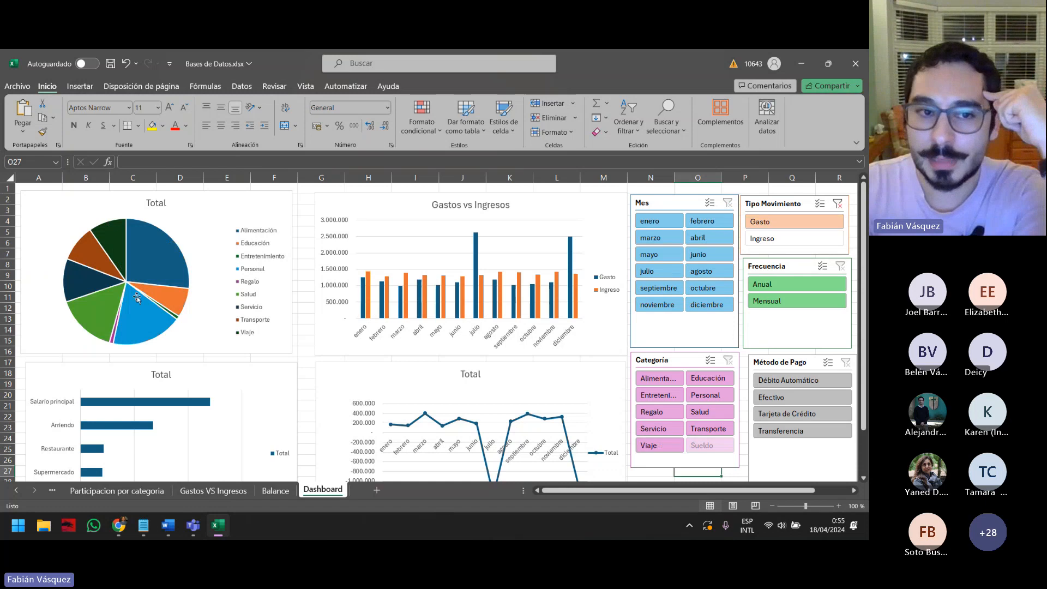
click(802, 380)
click(846, 362)
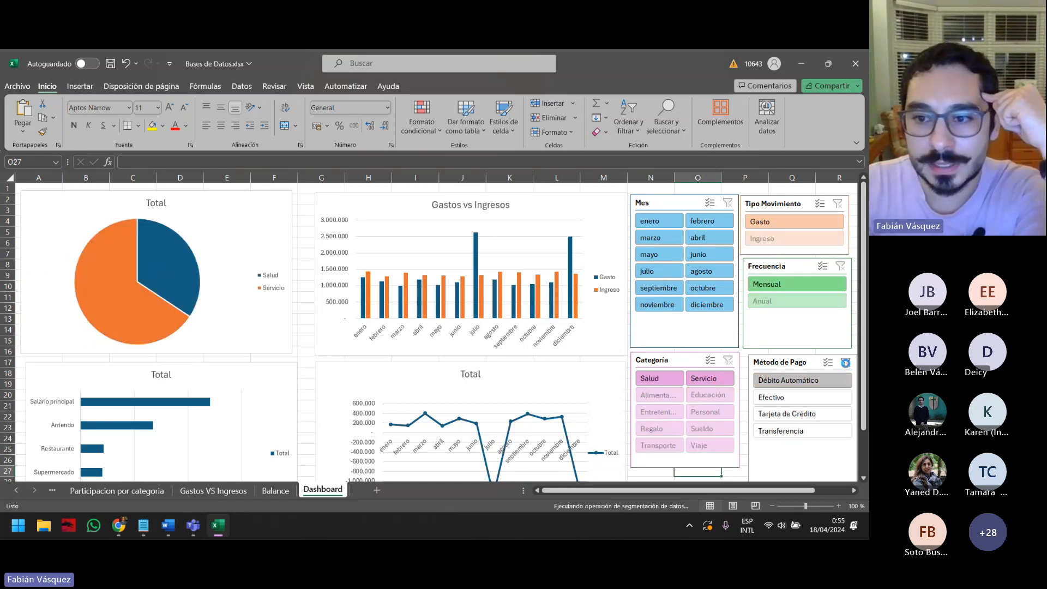
Filter the category pie to Educación with the Categoría slicer and clear that filter again
click(708, 378)
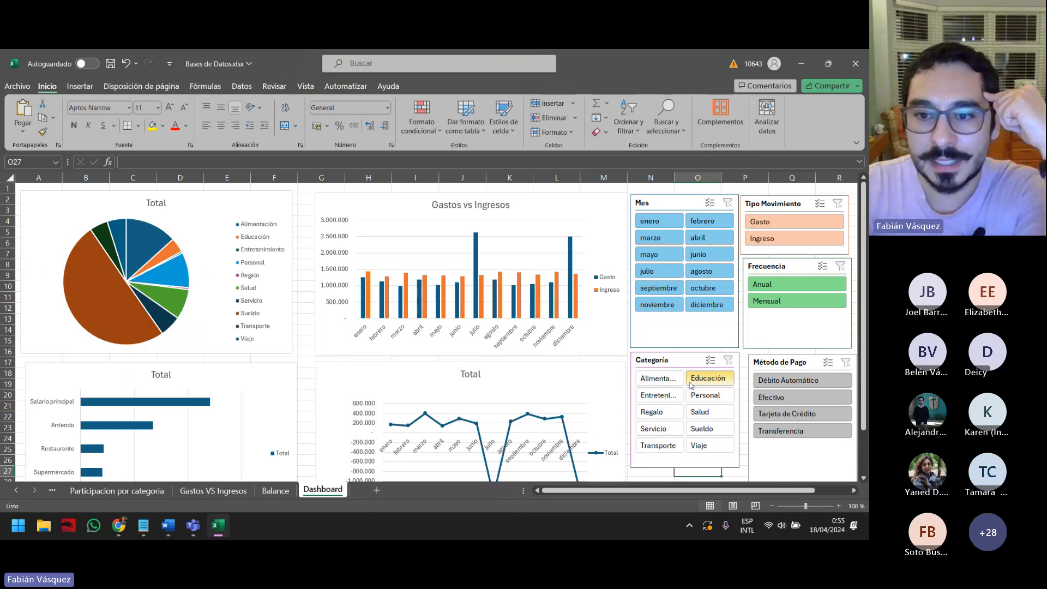
click(213, 232)
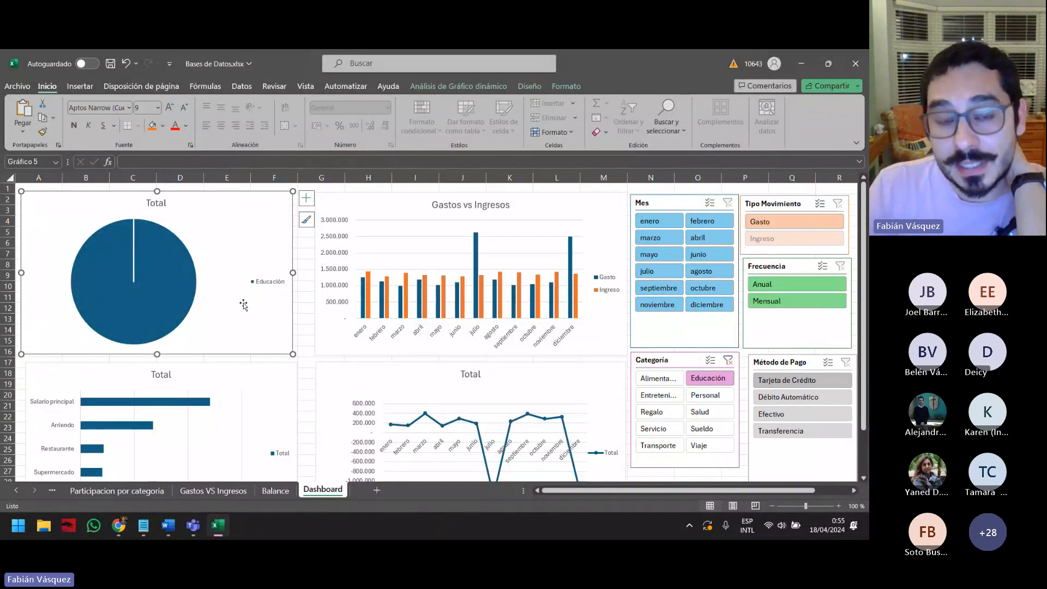
click(677, 203)
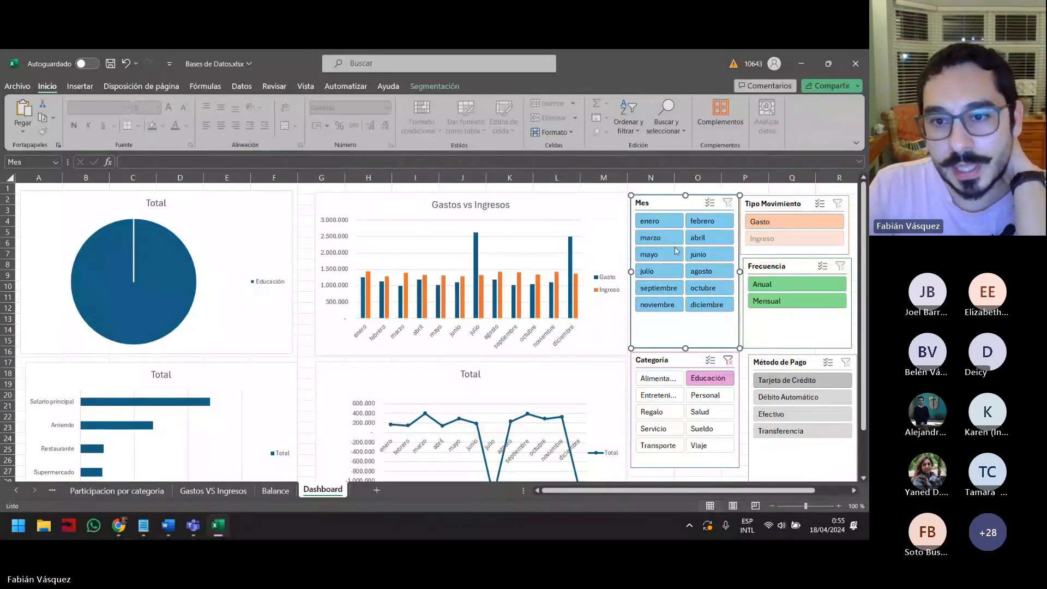
click(728, 360)
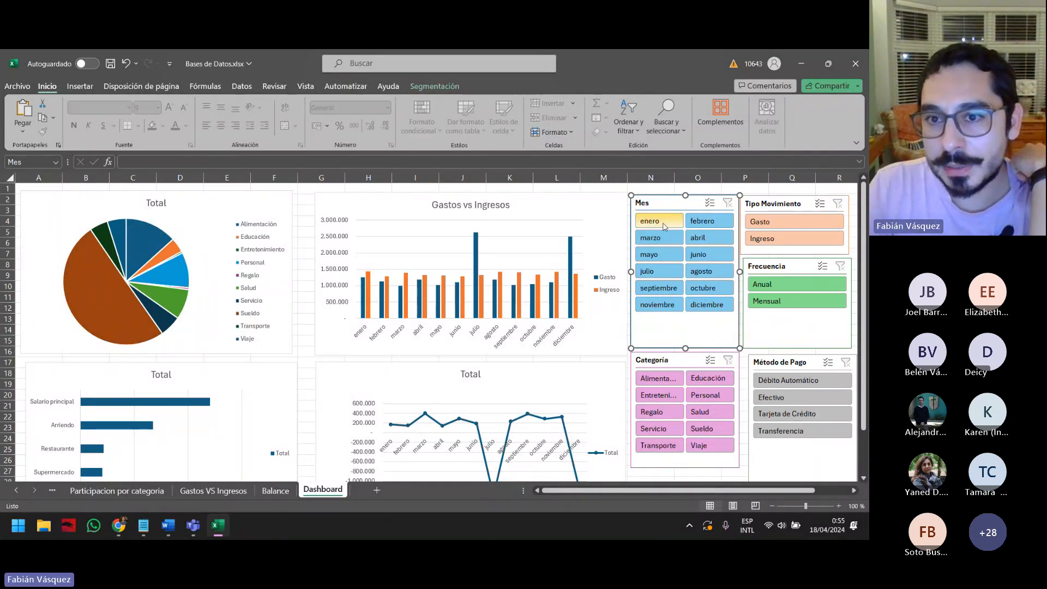
Connect the Mes slicer also to the pivot tables on the Balance, Gastos VS Ingresos and Top 5 Montos Agrupados sheets
click(433, 87)
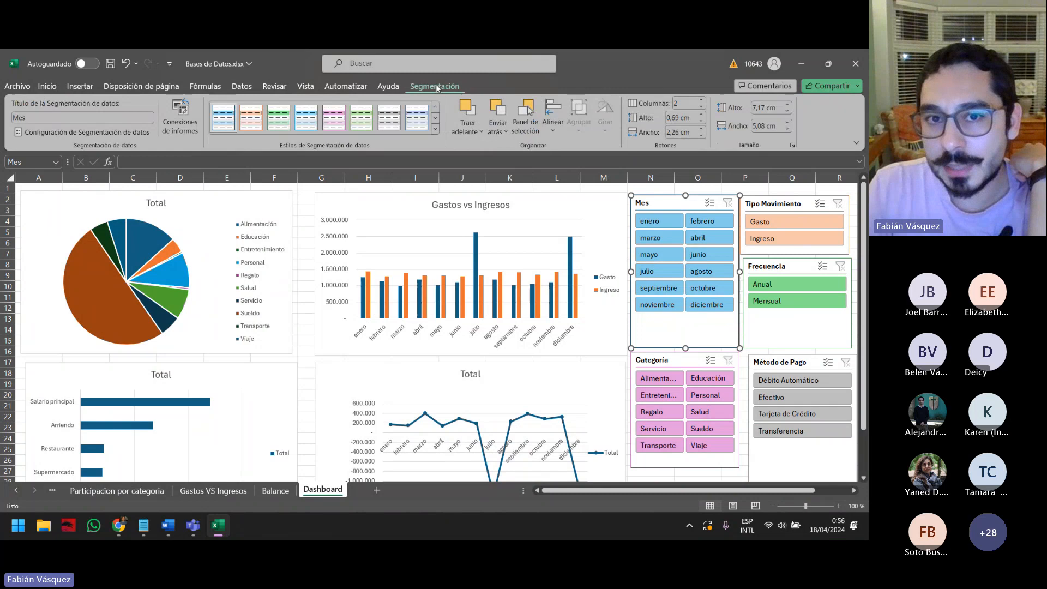
click(180, 115)
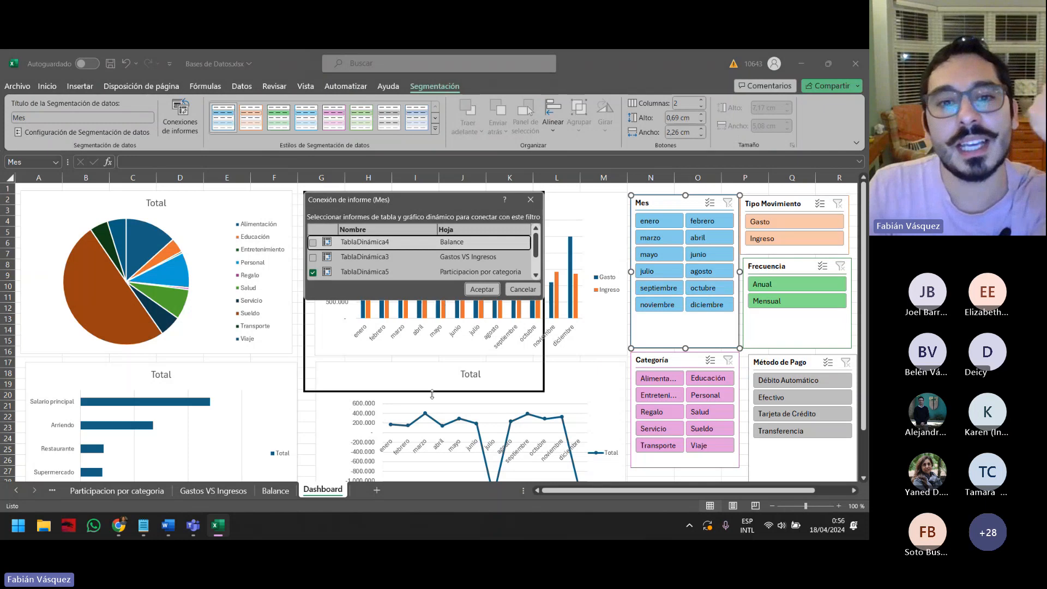
drag(443, 301, 436, 417)
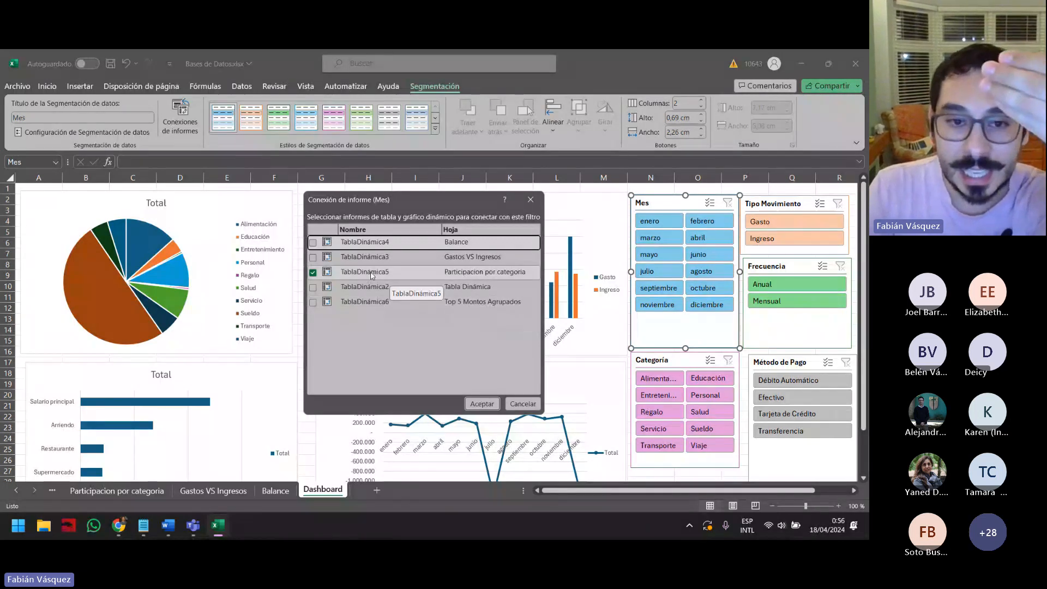
click(312, 242)
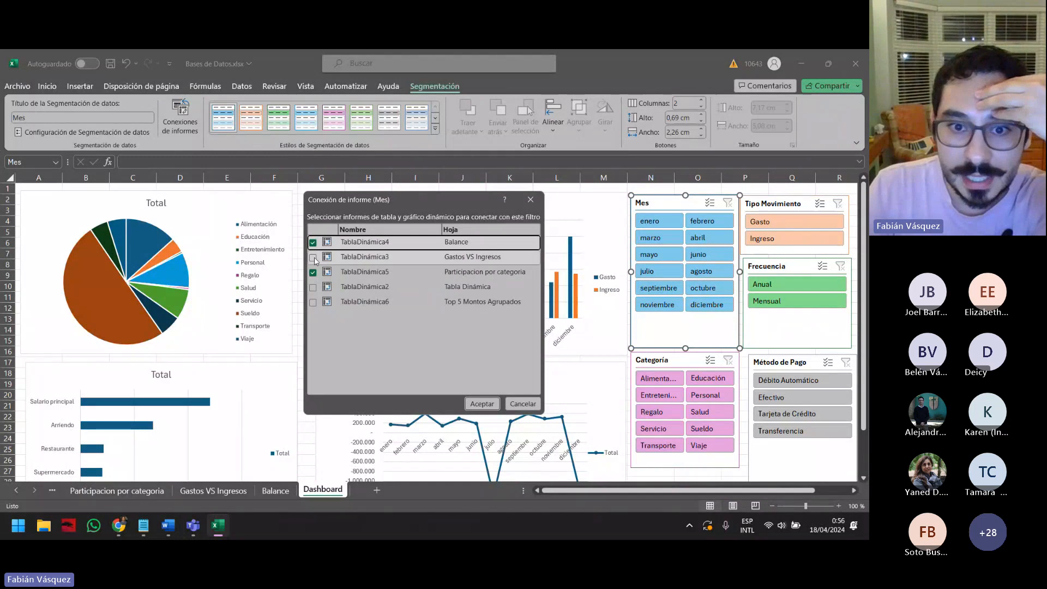
click(313, 257)
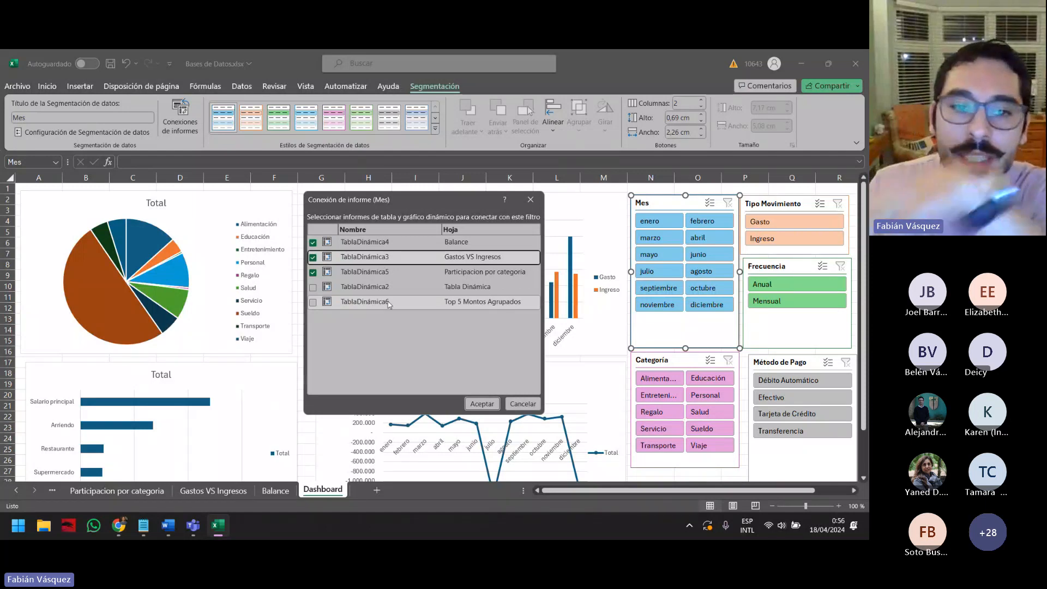
click(313, 302)
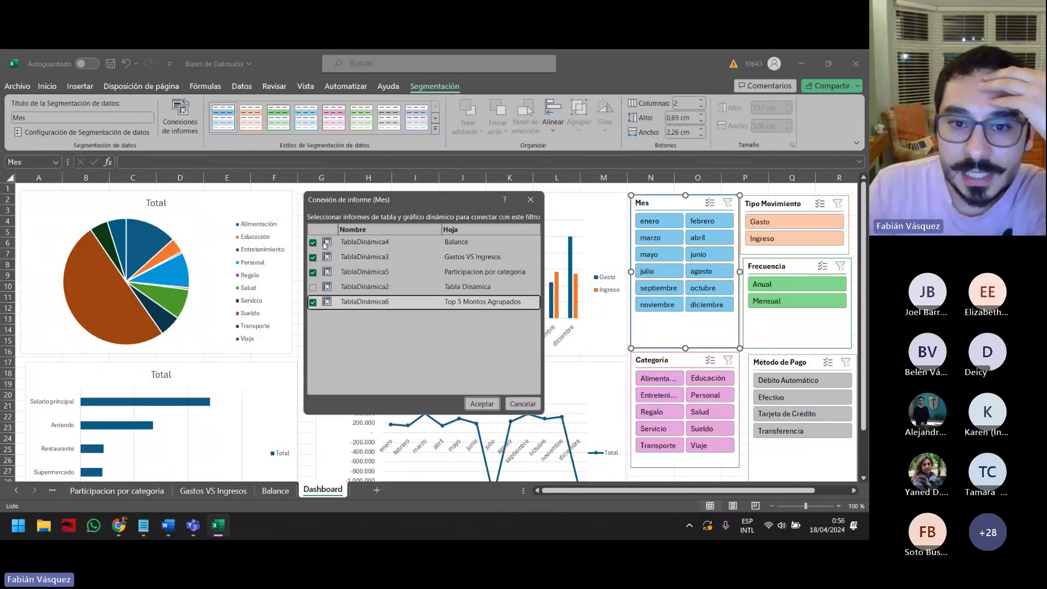
click(482, 404)
Connect the Tipo Movimiento slicer also to the Balance, Gastos VS Ingresos and Top 5 Montos Agrupados pivot tables
click(783, 205)
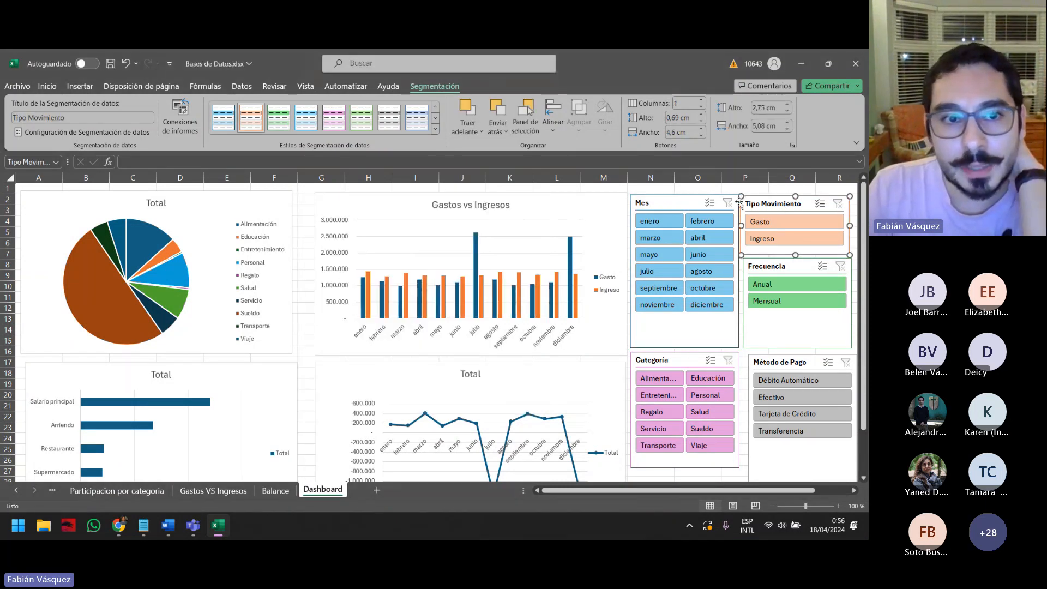
click(183, 125)
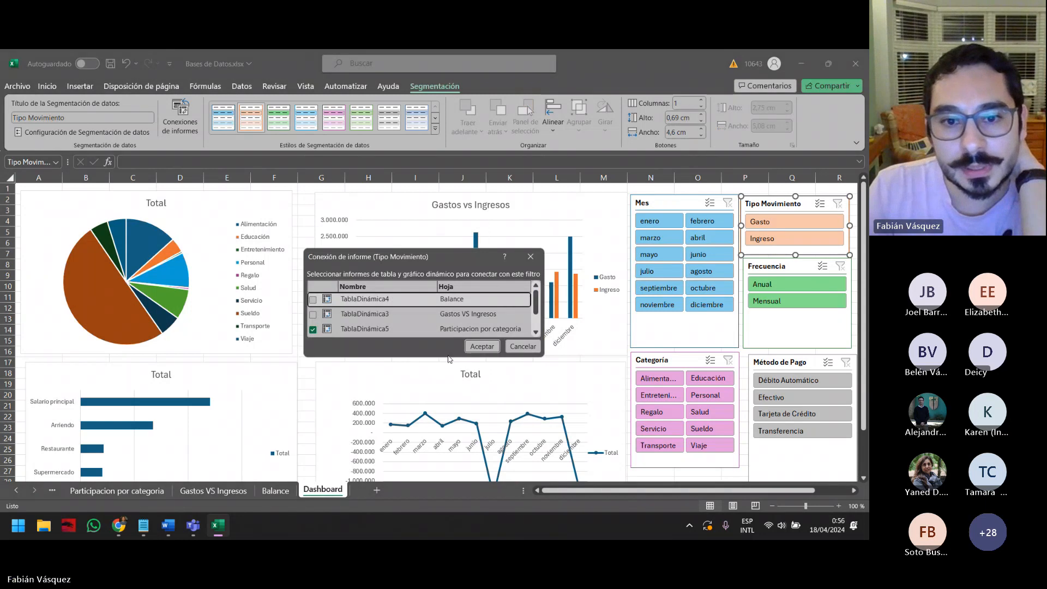
drag(447, 359, 447, 427)
click(313, 298)
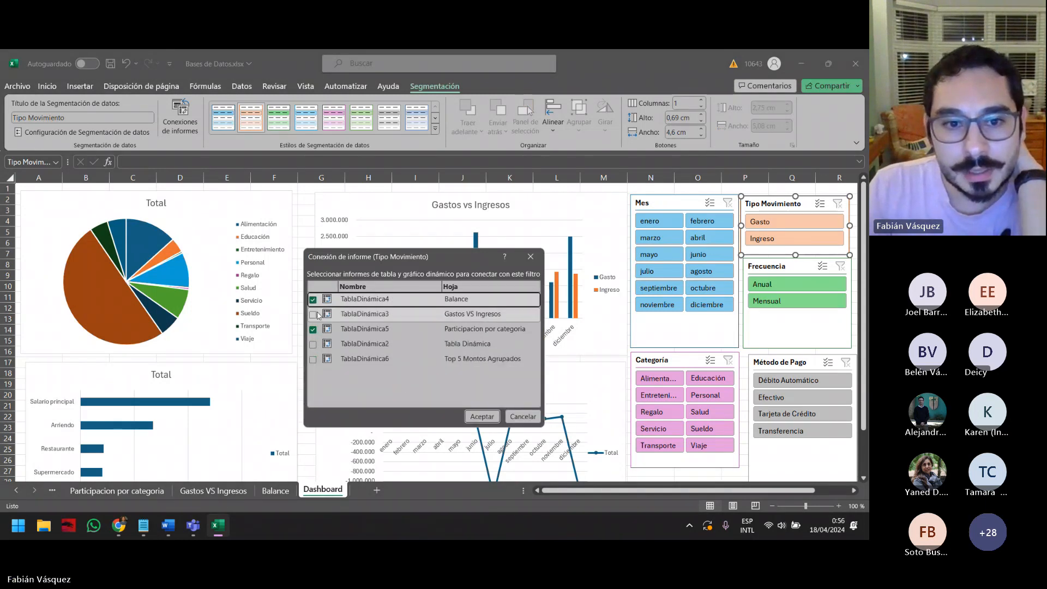
click(313, 314)
click(312, 361)
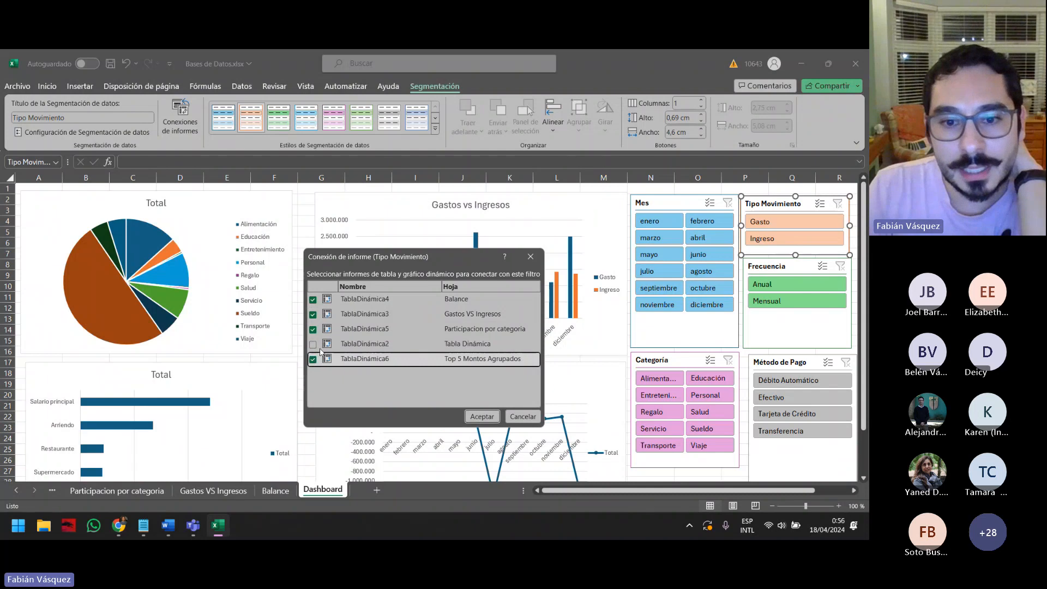
click(482, 416)
Extend the Frecuencia slicer's report connections to include the pivot table on the Balance sheet
click(779, 267)
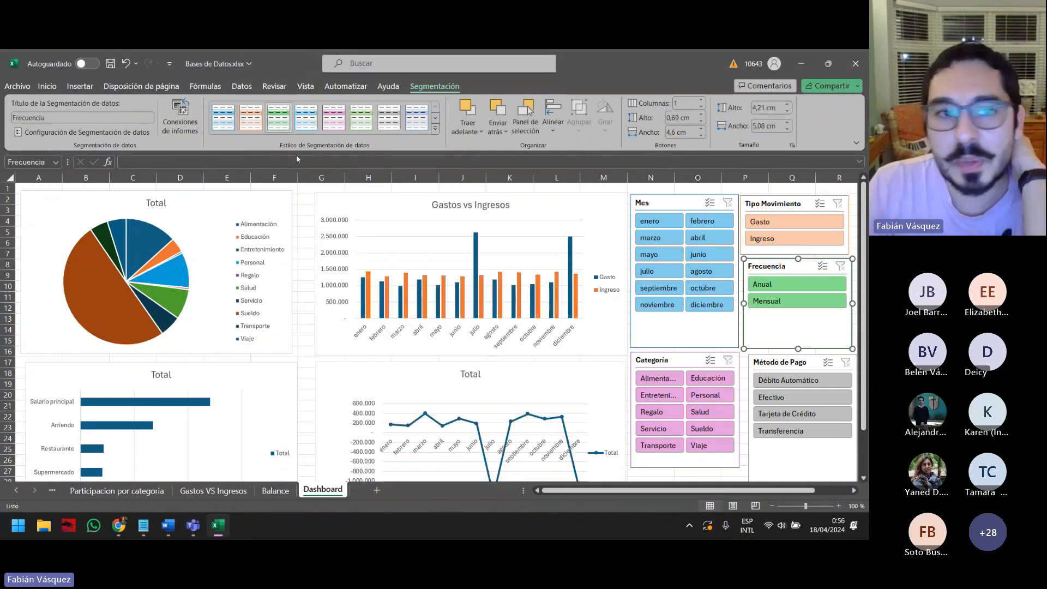
click(180, 117)
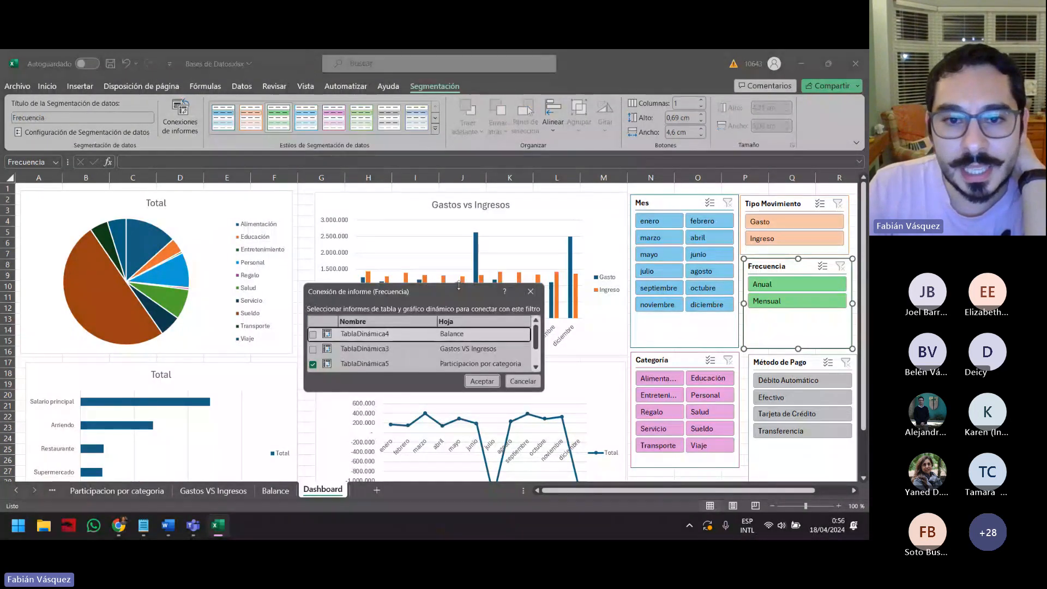
drag(458, 285, 459, 196)
click(313, 245)
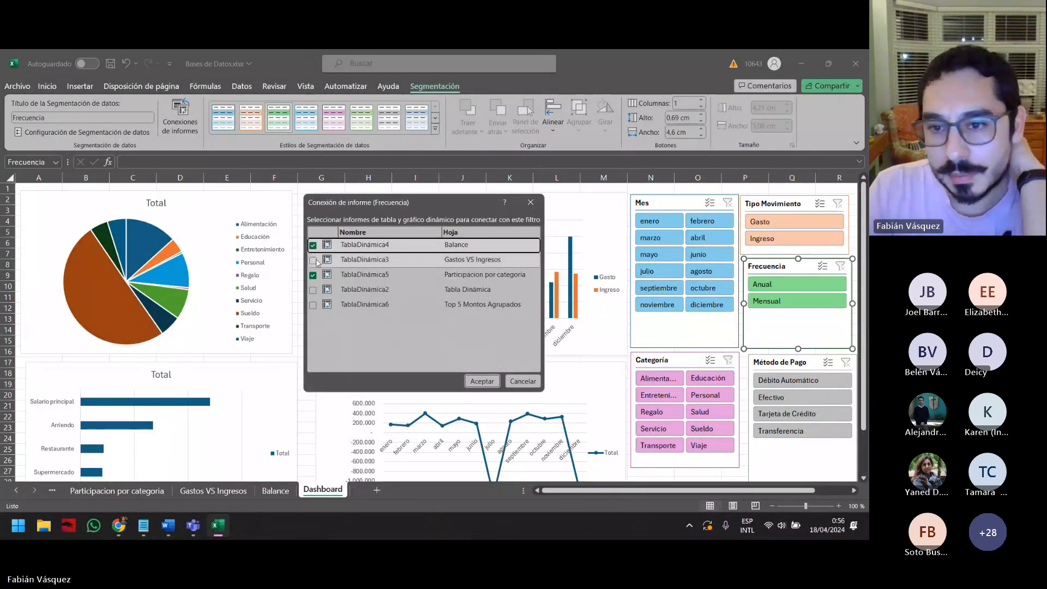
click(482, 381)
Connect the Categoría slicer also to the Balance, Gastos VS Ingresos and Top 5 Montos Agrupados pivot tables
click(652, 360)
click(180, 117)
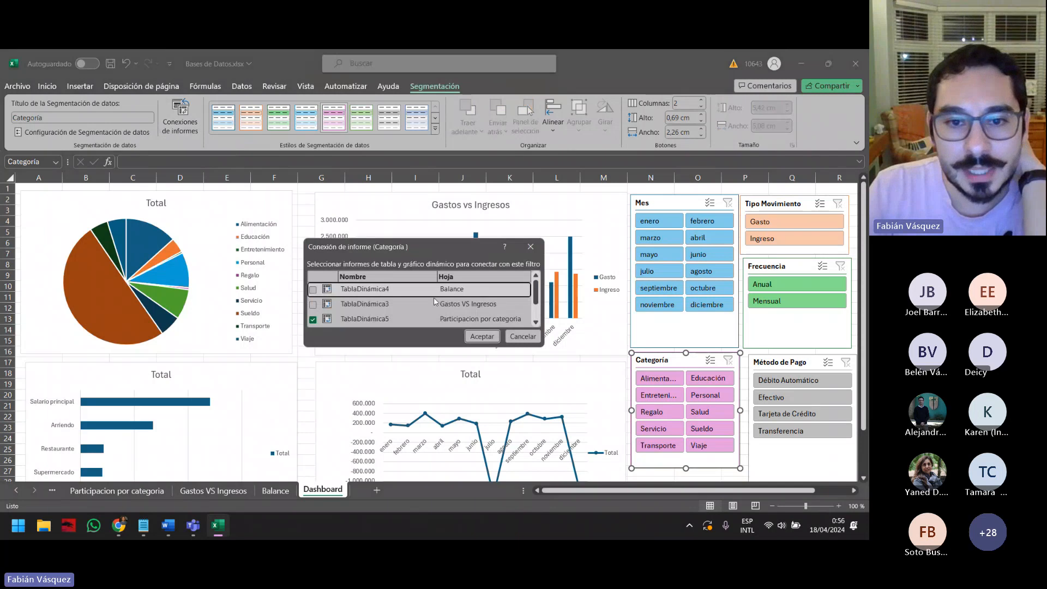
drag(433, 346, 433, 441)
click(312, 289)
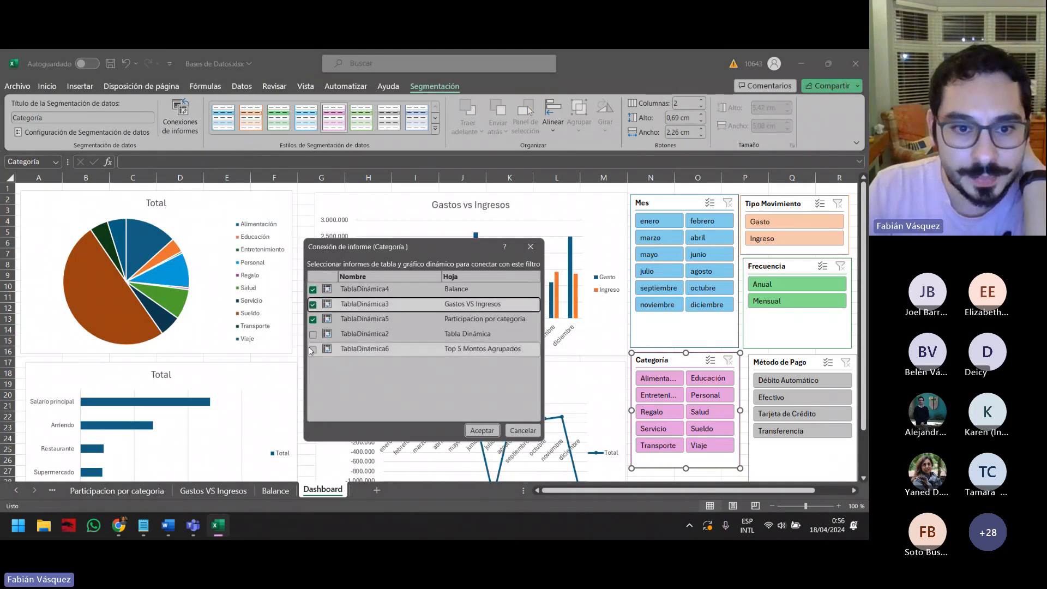
click(313, 304)
click(312, 349)
click(482, 430)
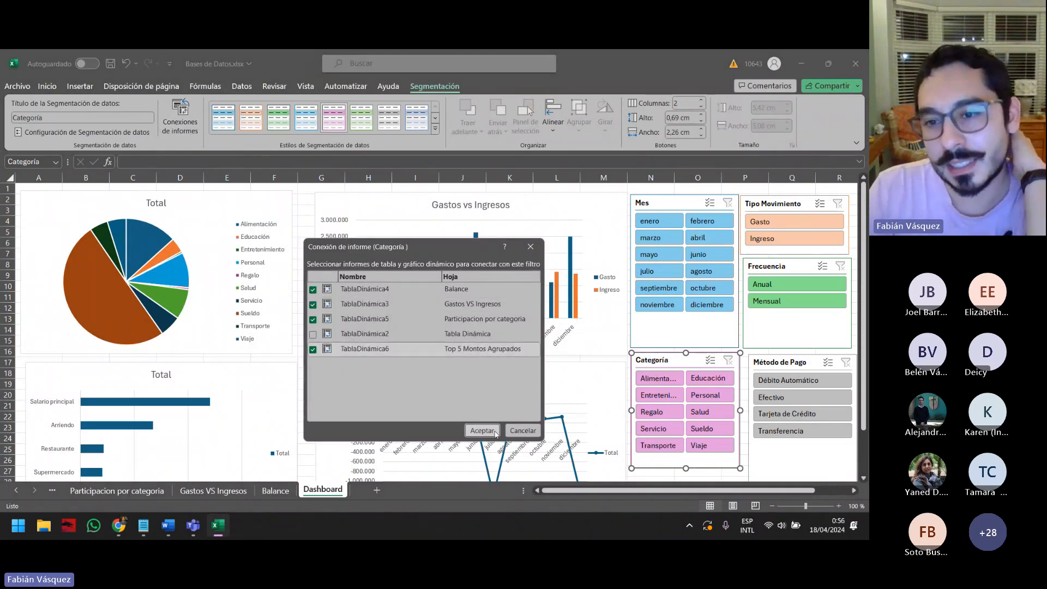
Connect the Método de Pago slicer also to the Balance, Gastos VS Ingresos and Top 5 Montos Agrupados pivot tables
click(780, 362)
click(180, 118)
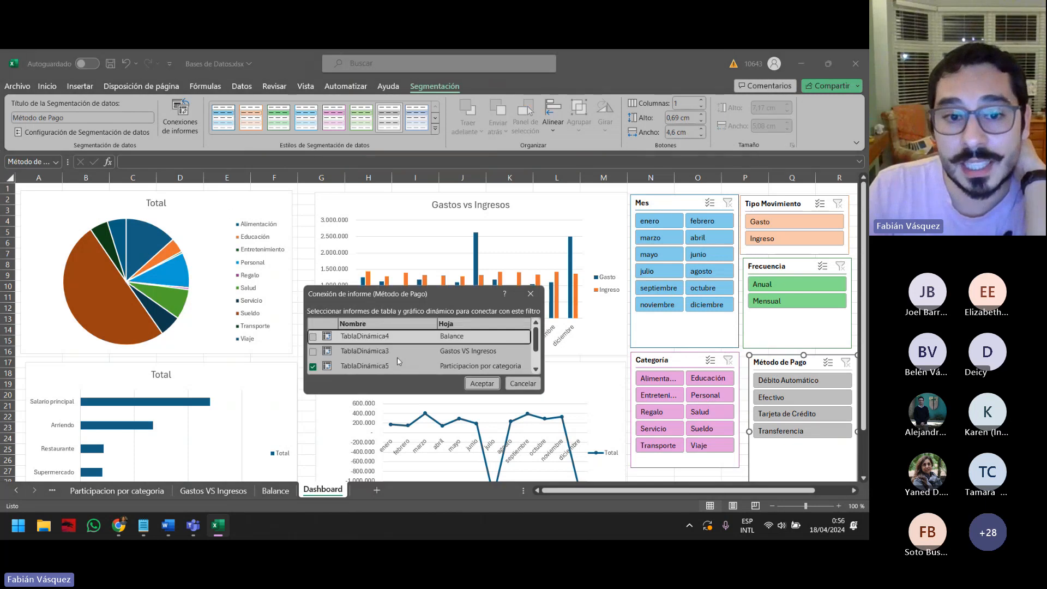
drag(413, 294, 428, 201)
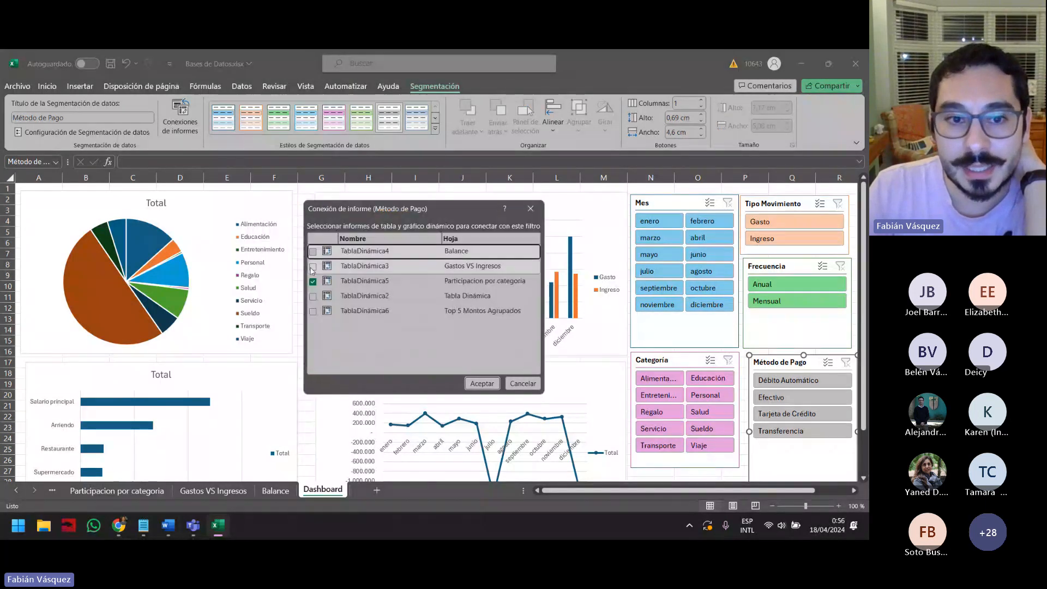
click(312, 267)
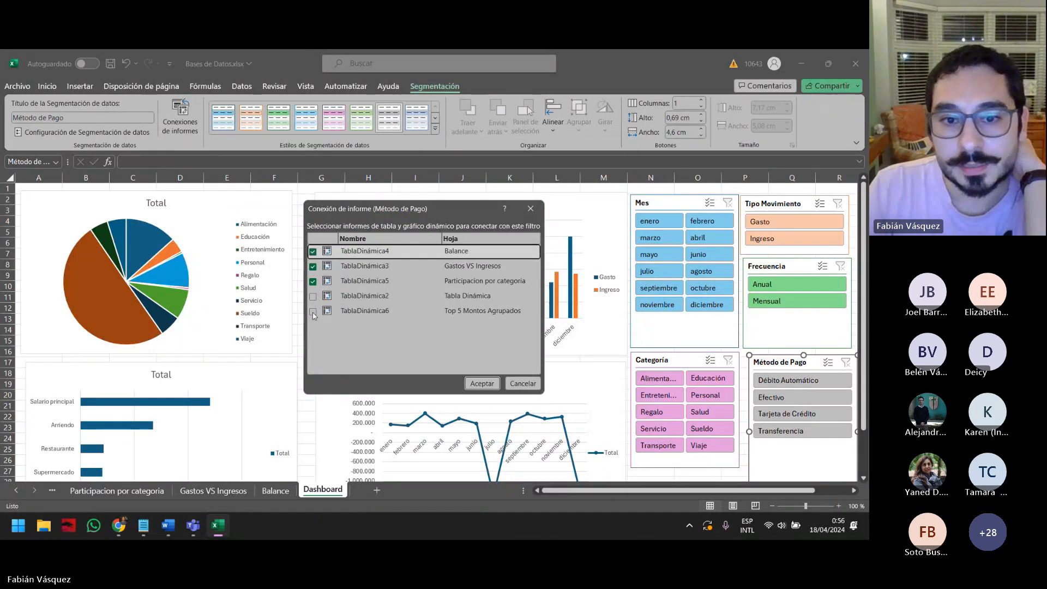
click(313, 311)
click(482, 383)
Configure the Mes slicer to hide items that contain no data
click(682, 205)
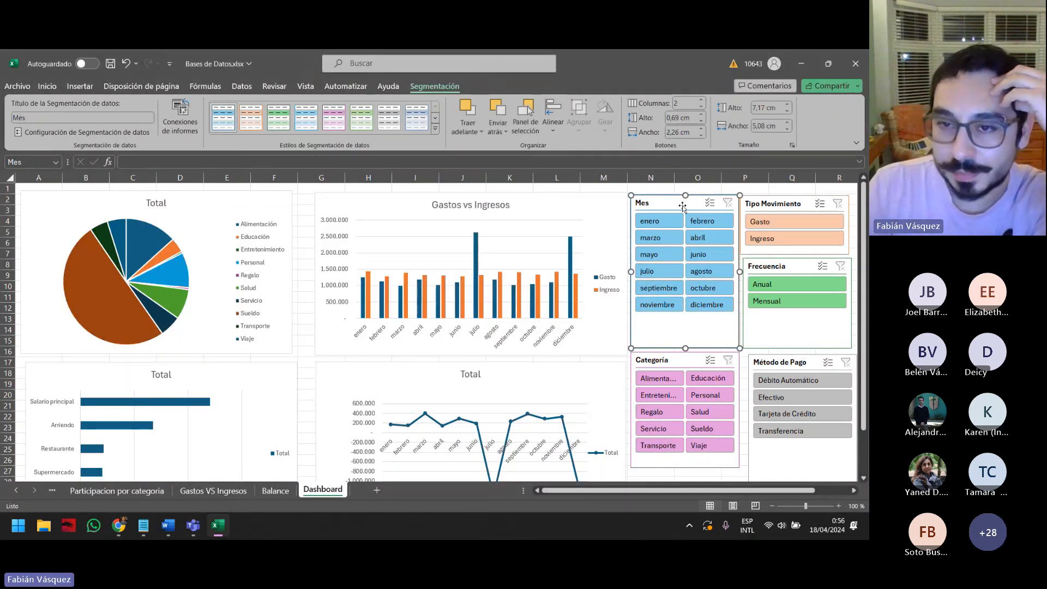
right_click(684, 204)
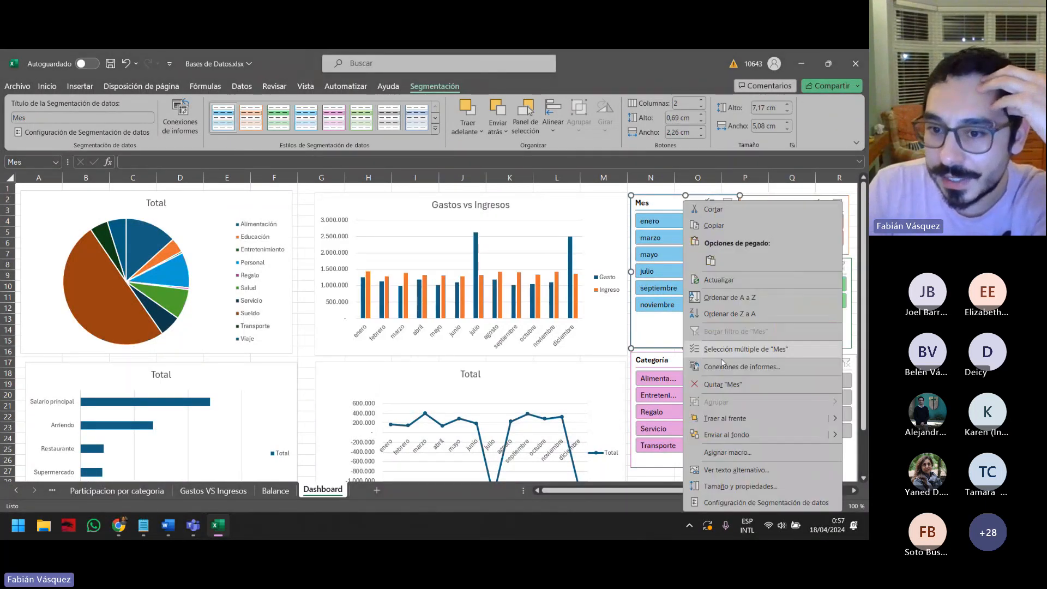
click(739, 503)
click(707, 446)
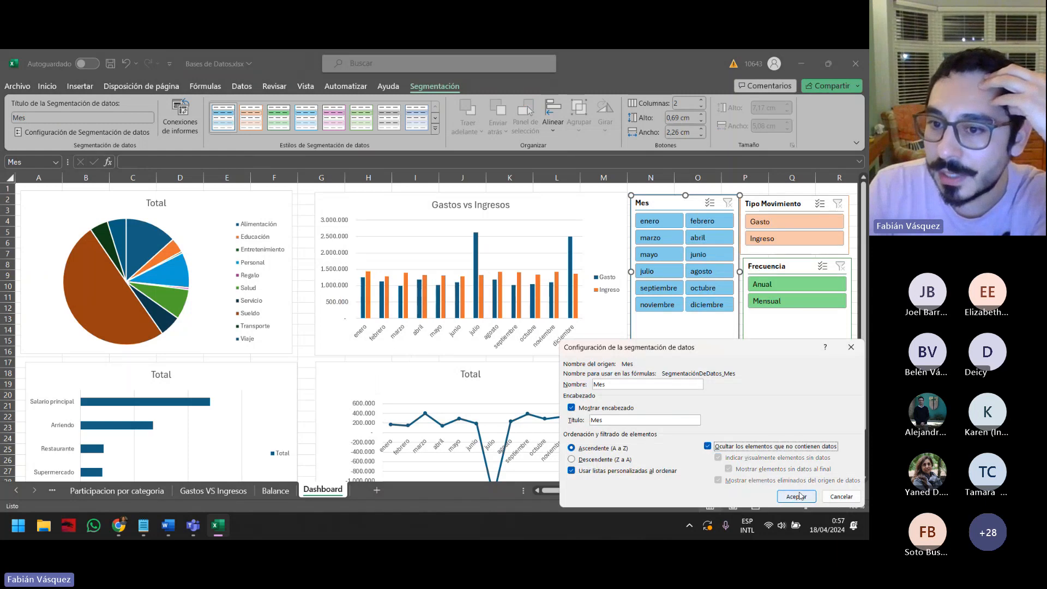
click(796, 496)
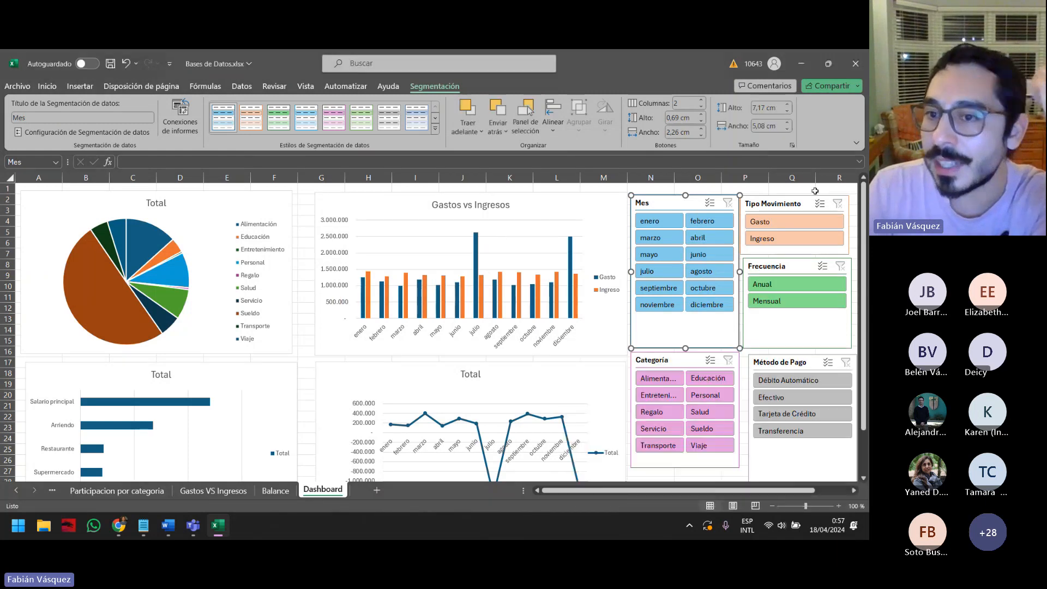
Test the connected slicers by filtering the dashboard to Alimentación and Ingreso, and clear the Tipo Movimiento filter
right_click(780, 206)
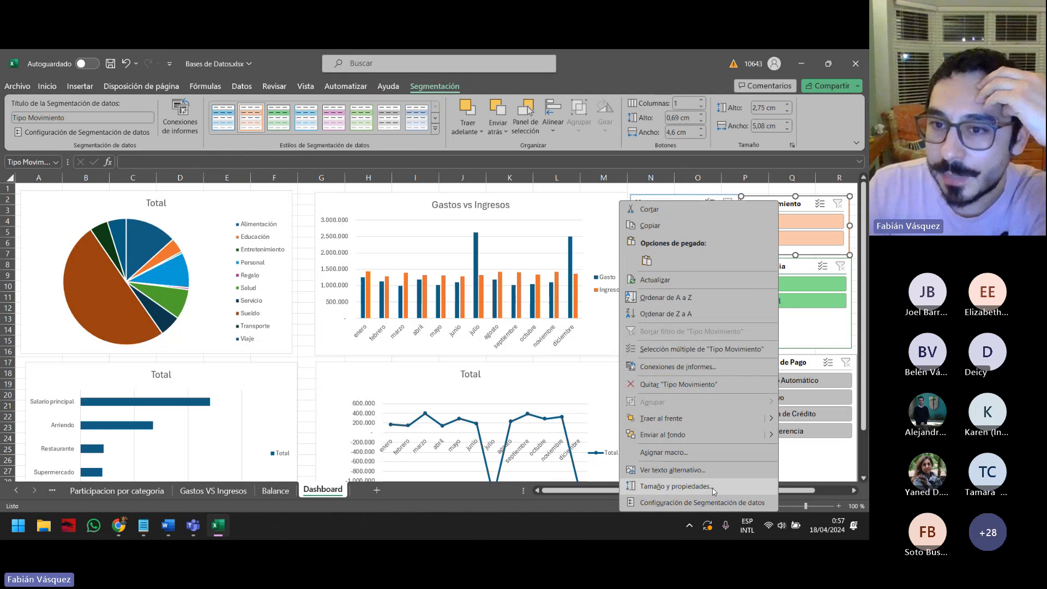
key(Escape)
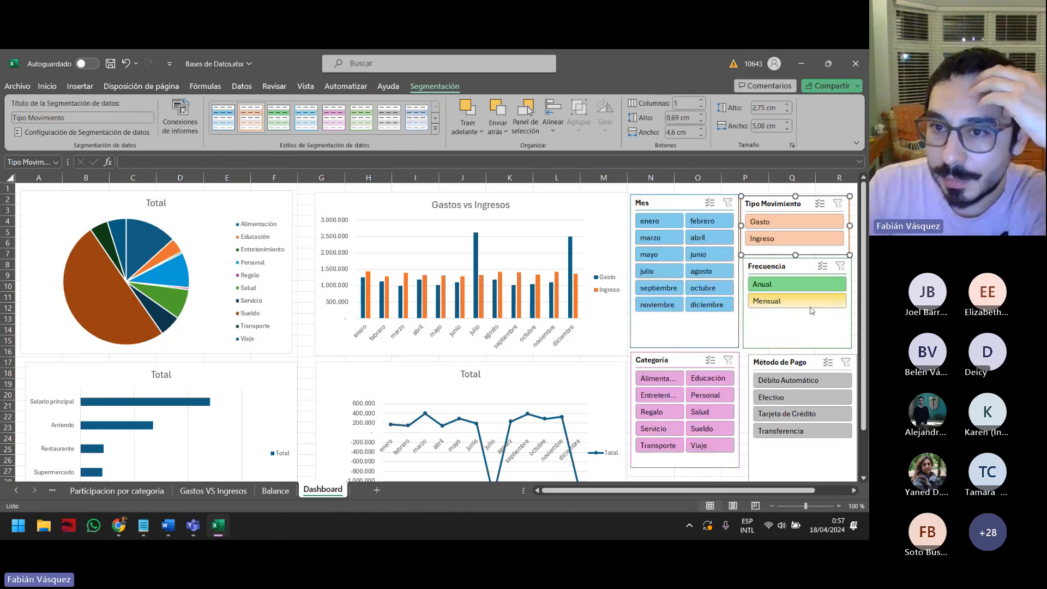
click(653, 382)
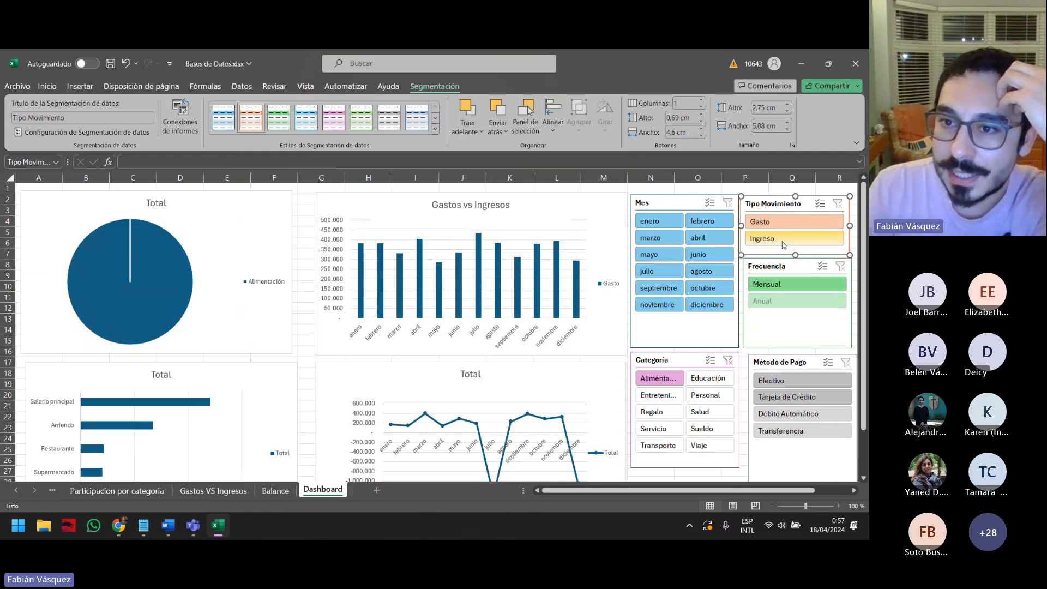
click(783, 240)
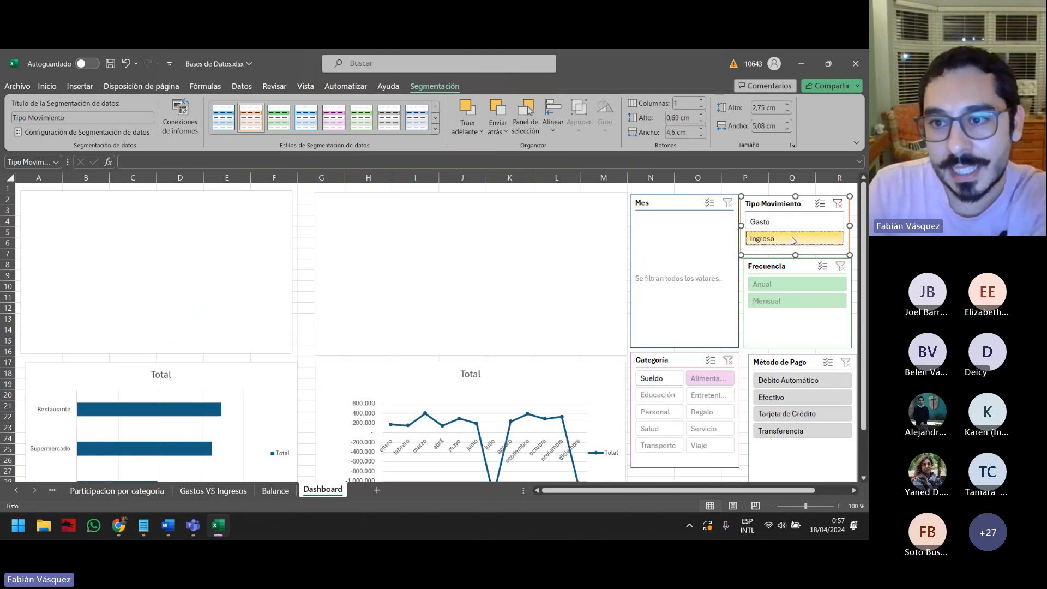
click(838, 204)
Configure the Tipo Movimiento slicer to hide items without data, and clear the Categoría filter
right_click(805, 212)
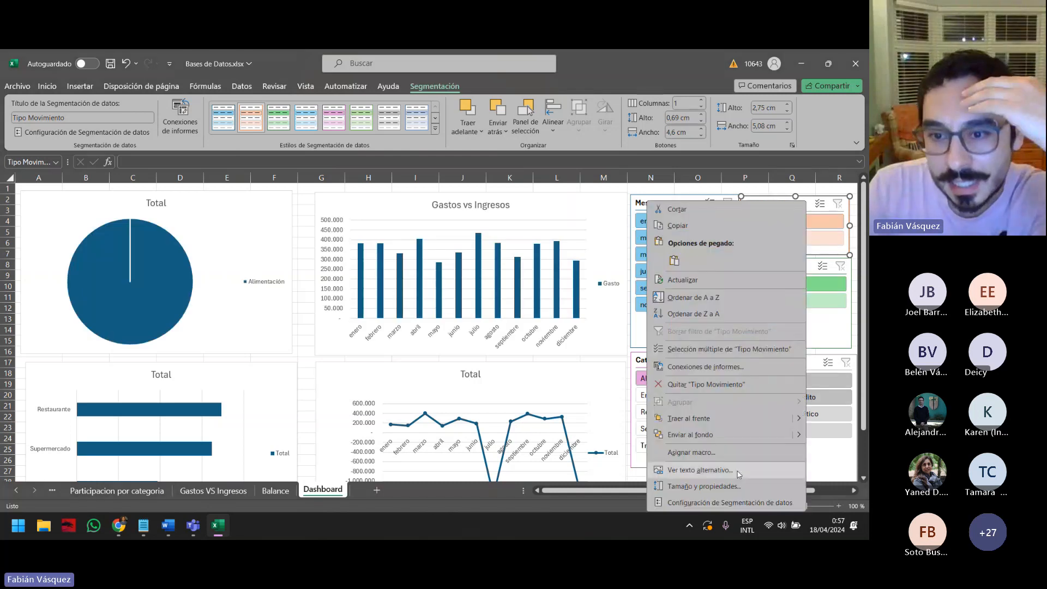
click(734, 505)
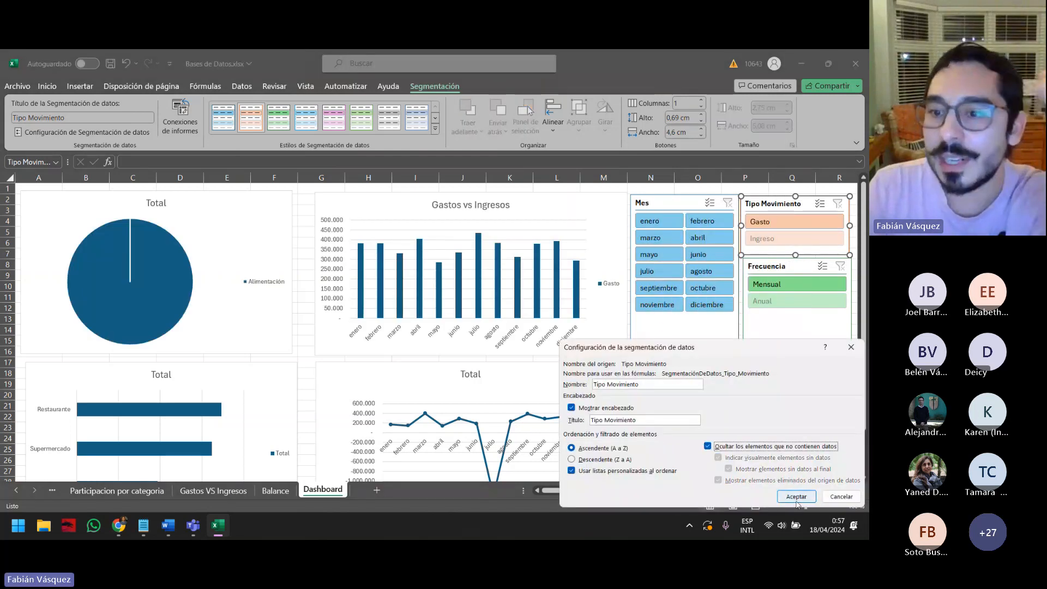
click(788, 498)
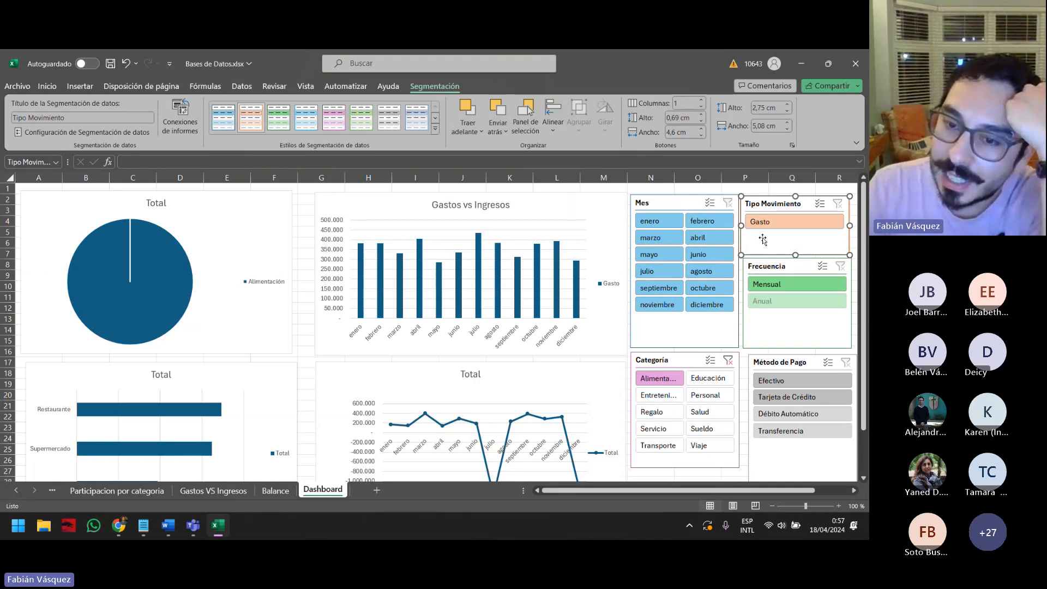
click(728, 360)
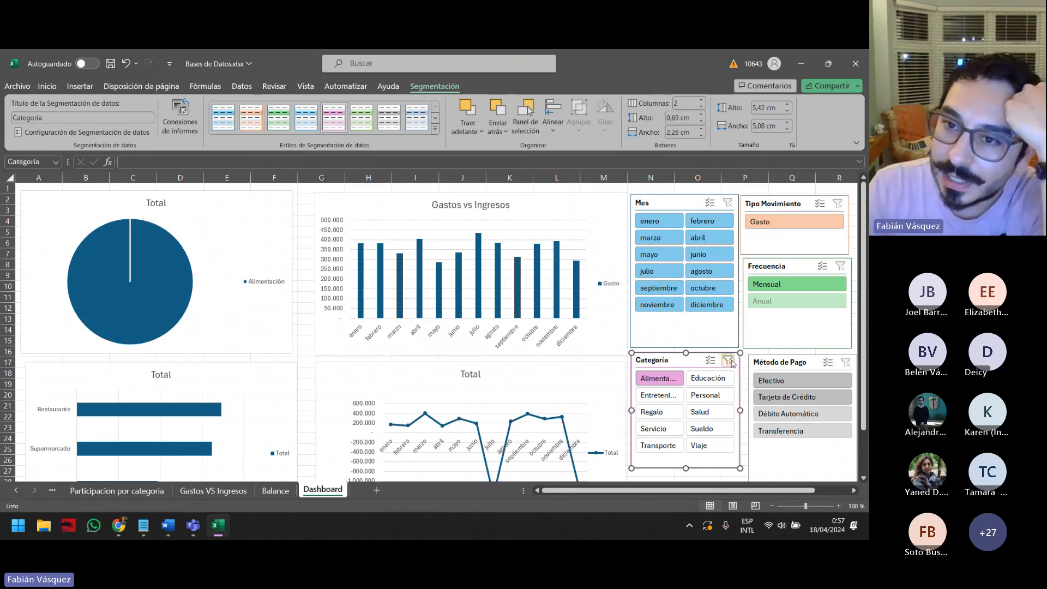
Set the Frecuencia slicer to hide items that contain no data
click(747, 288)
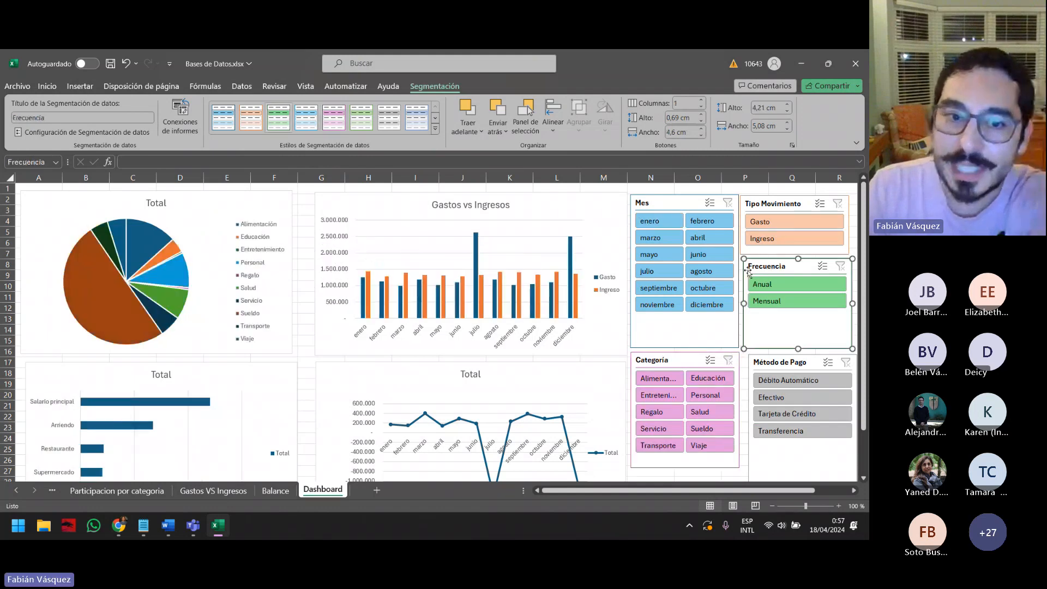
right_click(785, 280)
click(682, 503)
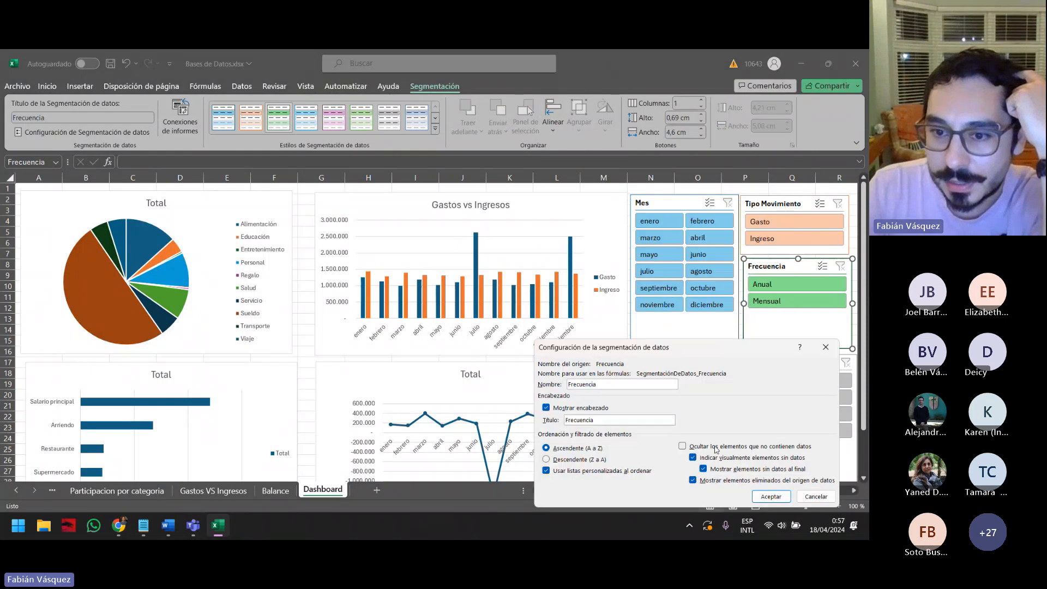
click(714, 446)
click(772, 495)
Set the Categoría slicer to hide items that contain no data
right_click(690, 428)
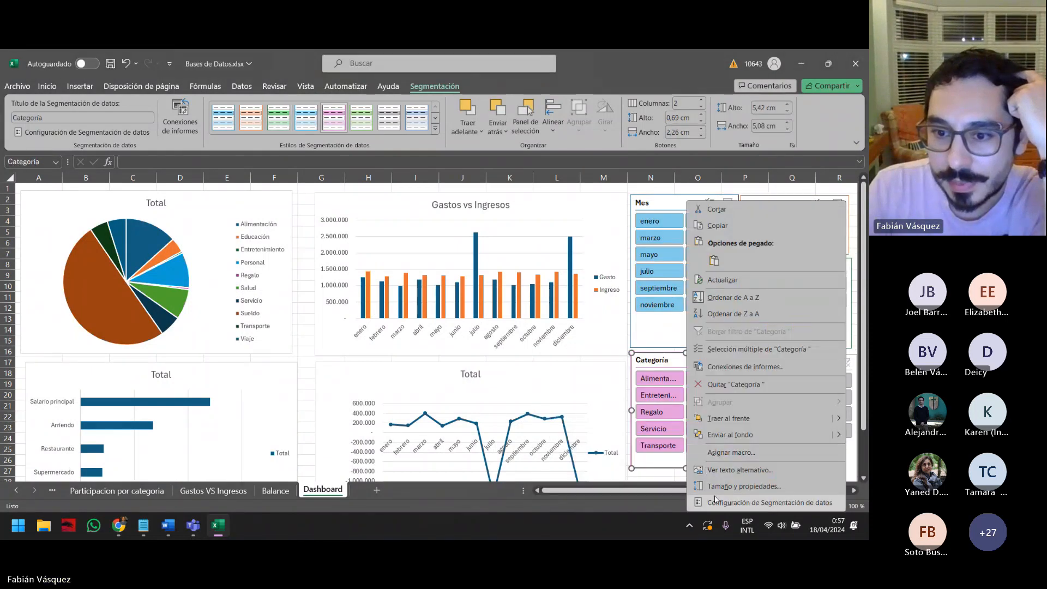
click(717, 502)
click(726, 447)
click(797, 496)
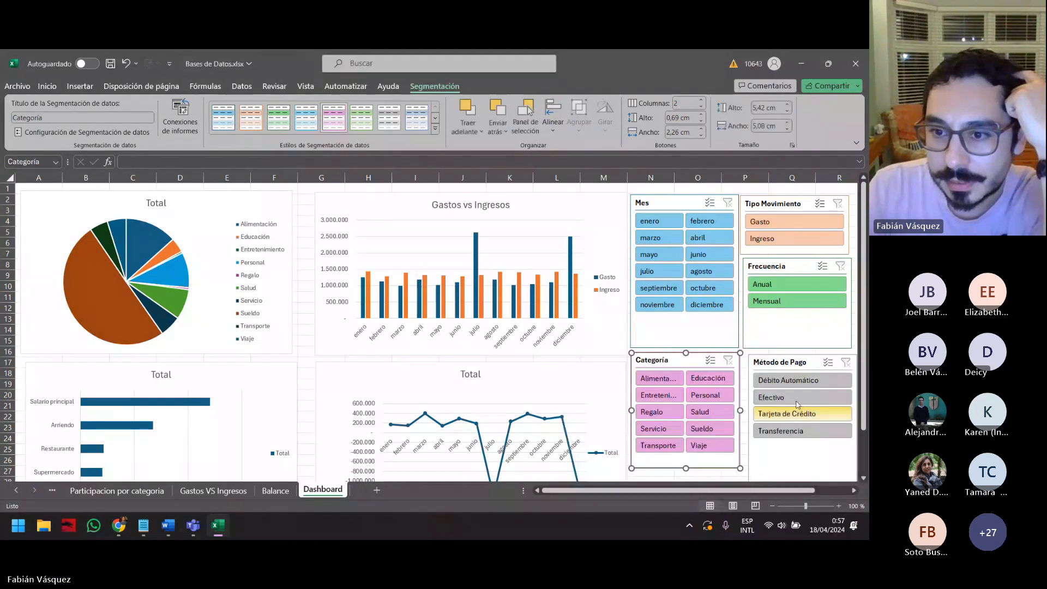
Set the Método de Pago slicer to hide items that contain no data
right_click(792, 364)
click(784, 404)
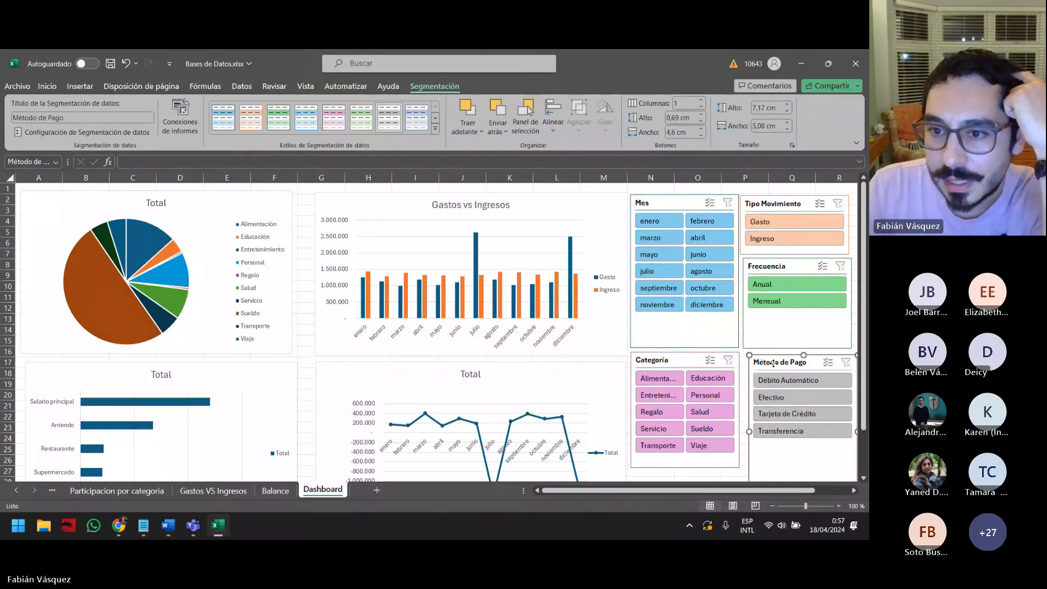
right_click(774, 364)
click(733, 356)
click(710, 390)
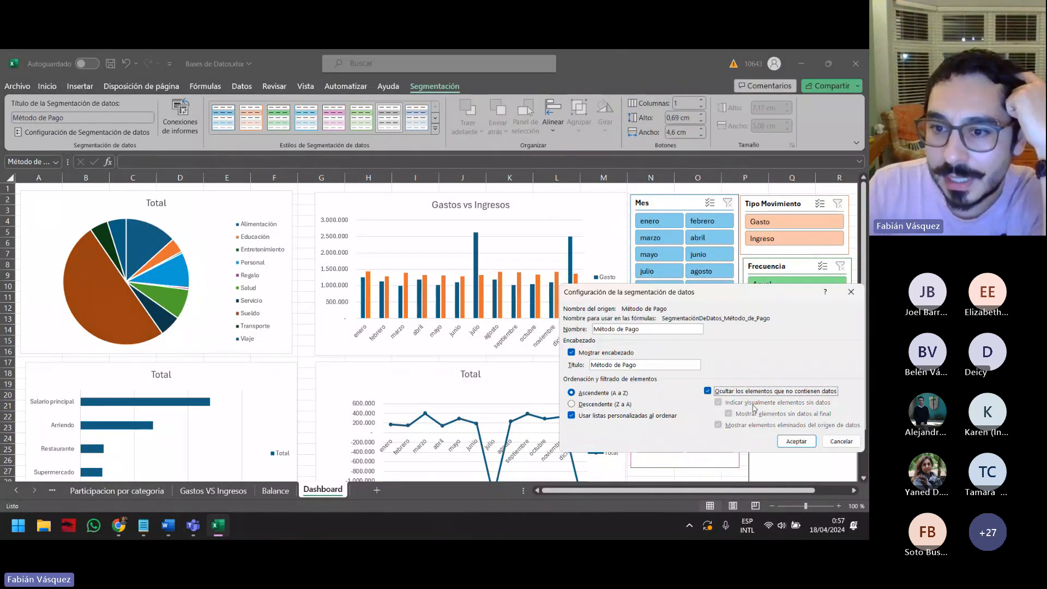
click(796, 440)
Turn off the gridlines on the Dashboard sheet
click(306, 231)
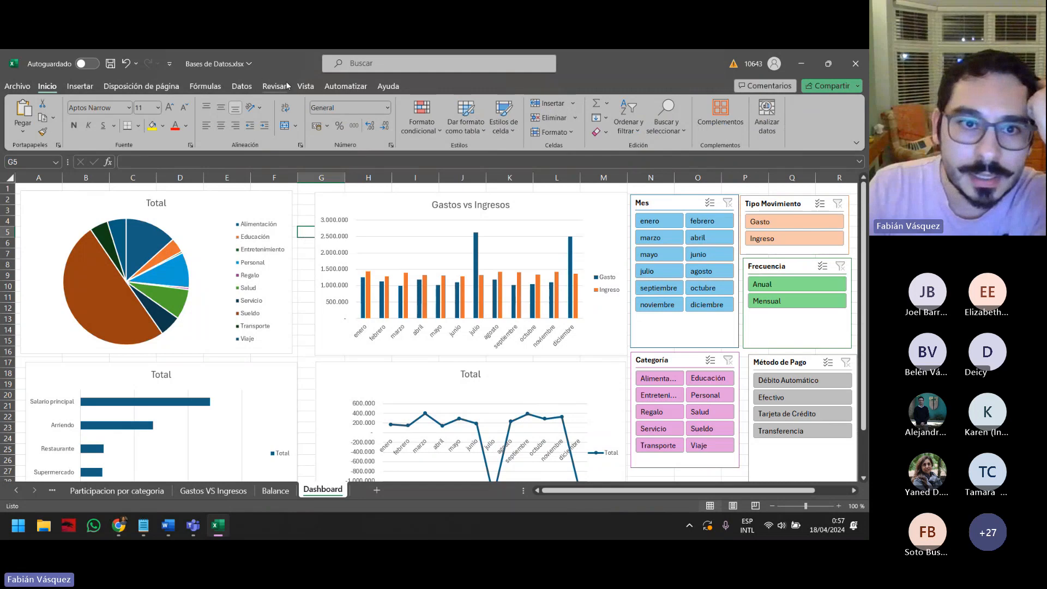
click(305, 86)
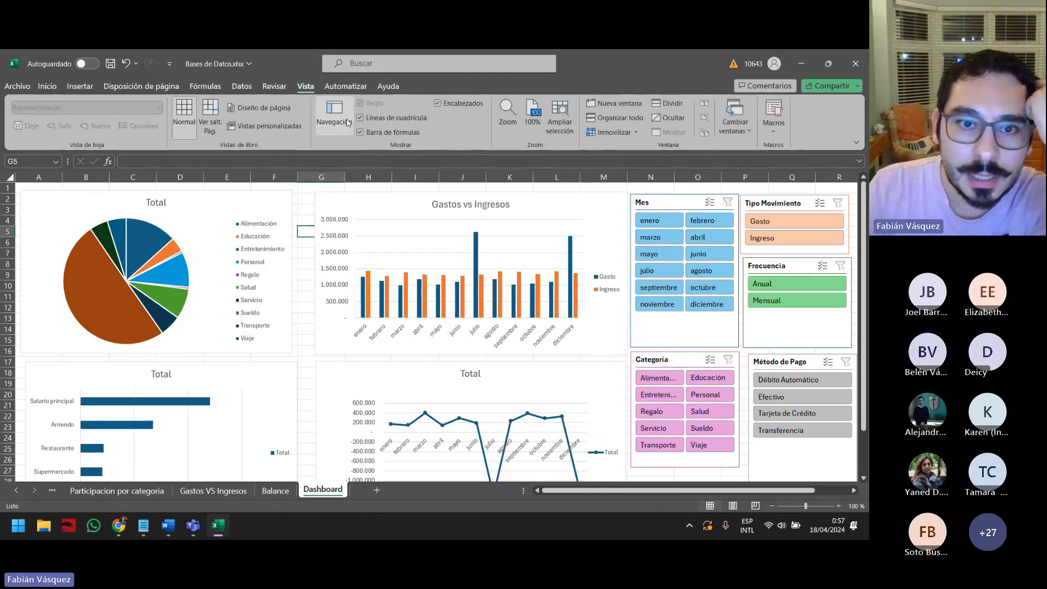
click(385, 117)
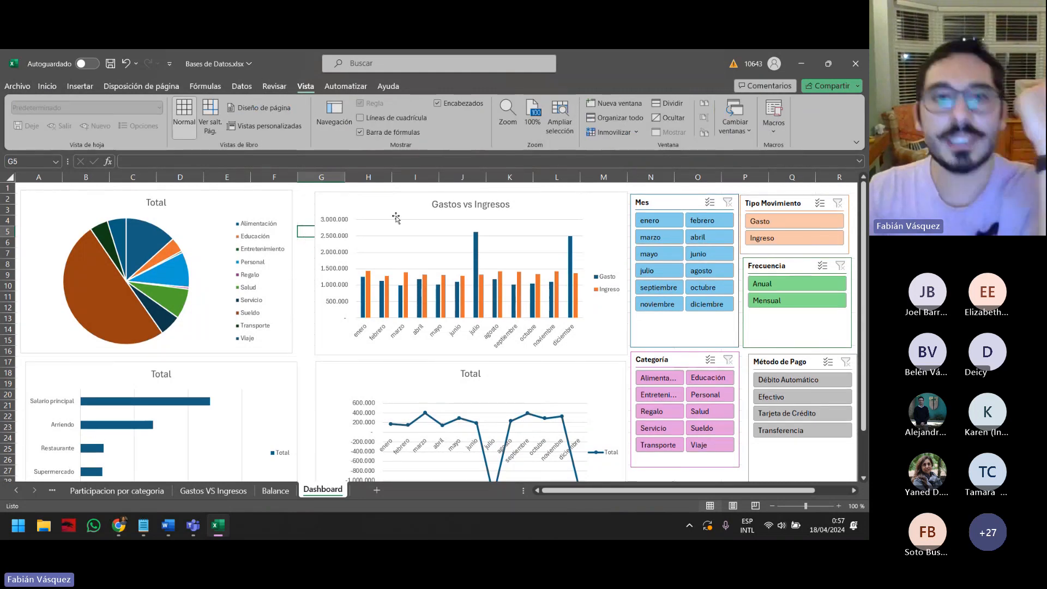
click(321, 307)
click(698, 472)
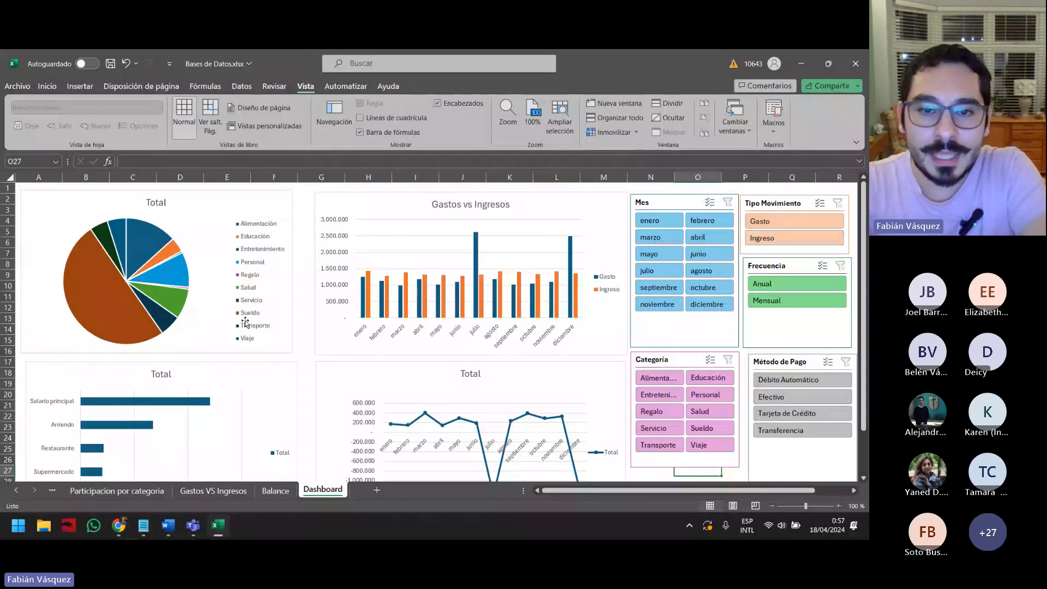
Filter the dashboard to Gasto in the Tipo Movimiento slicer and check the charts, including the Restaurante bar's value
click(794, 221)
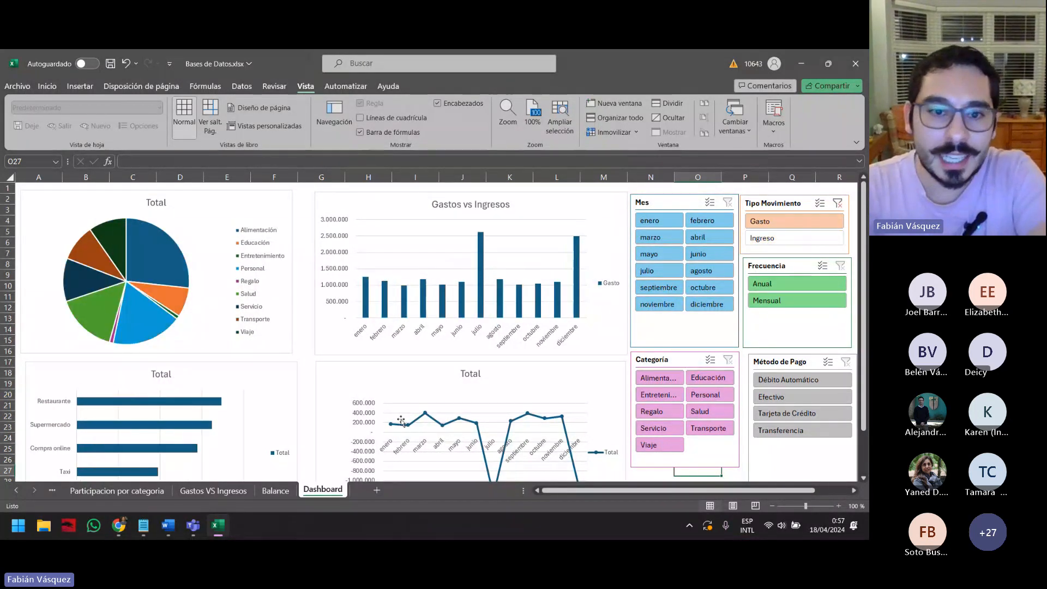
scroll(401, 419, down, 1)
scroll(428, 281, up, 1)
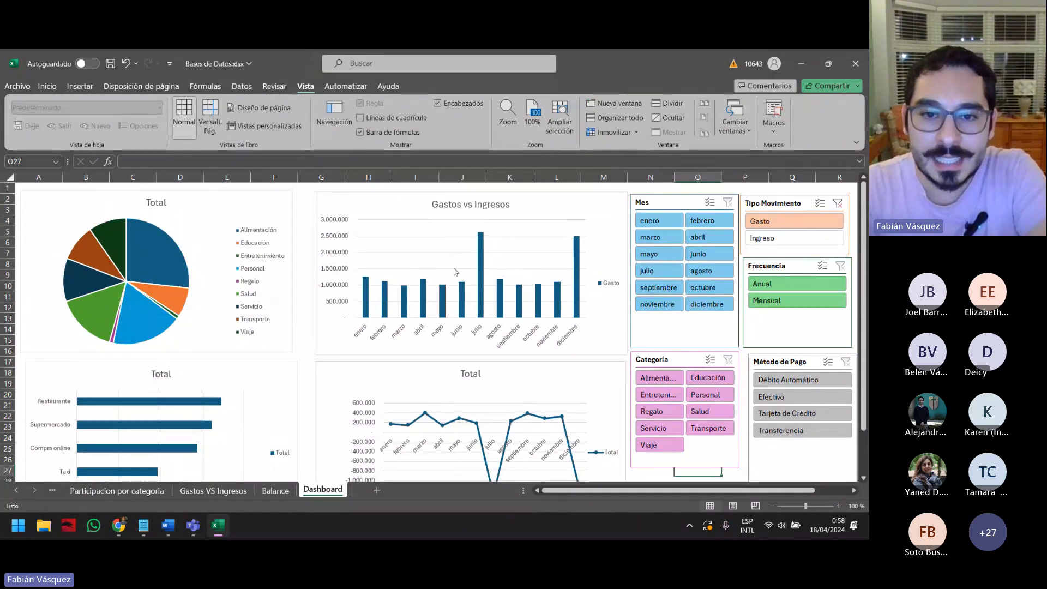
scroll(491, 328, down, 1)
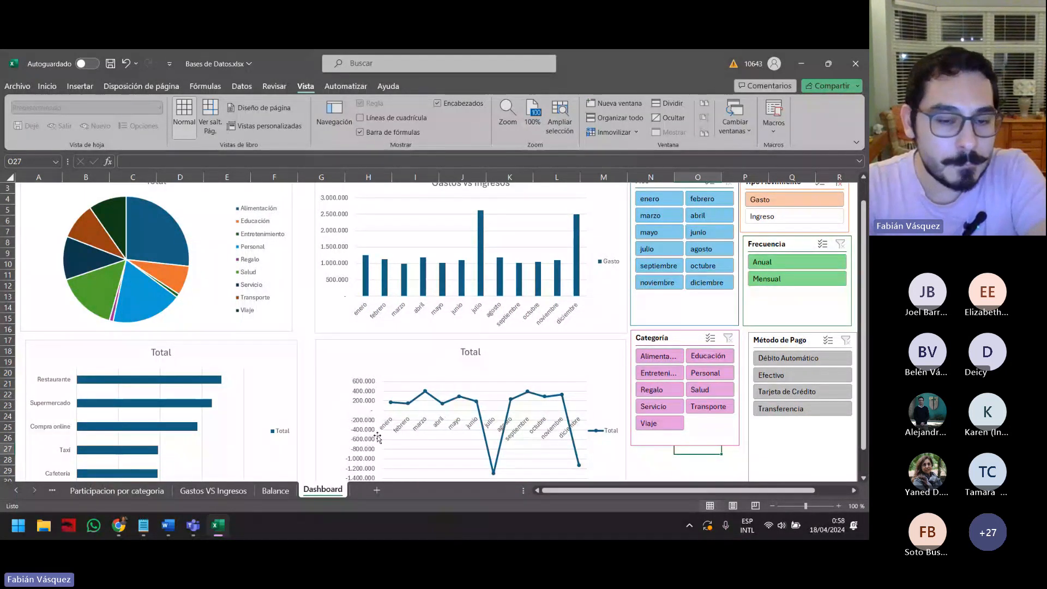
scroll(216, 437, down, 1)
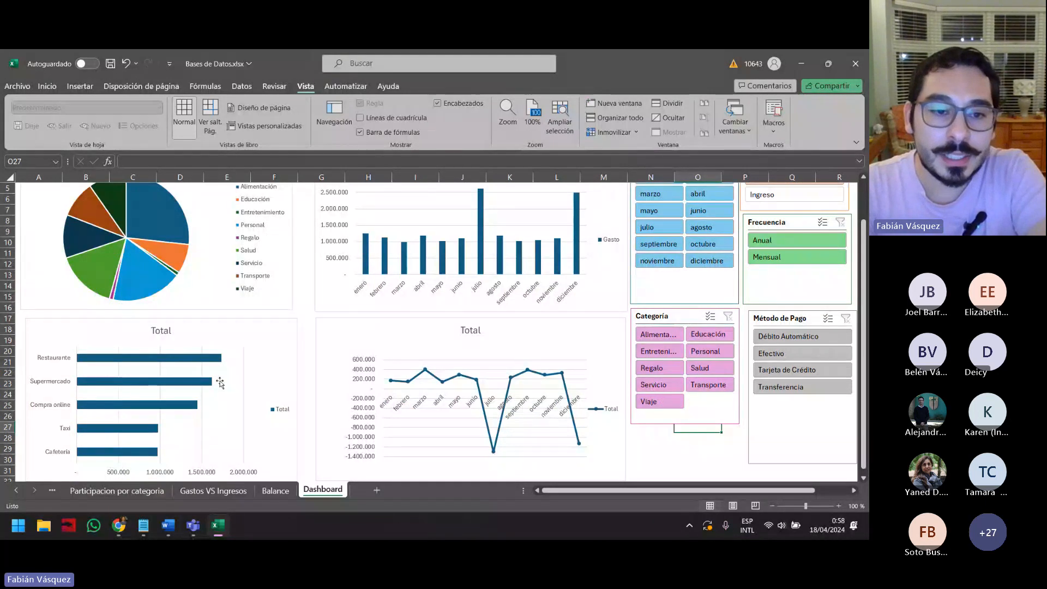
mouse_move(217, 364)
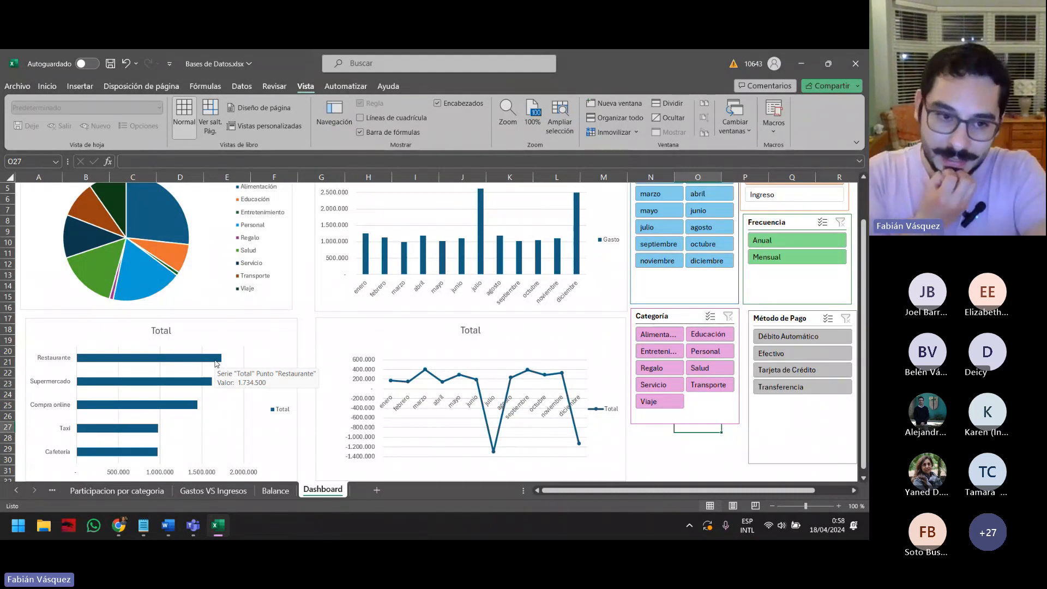
Add data callout labels with category name and value to the horizontal bar chart
click(216, 364)
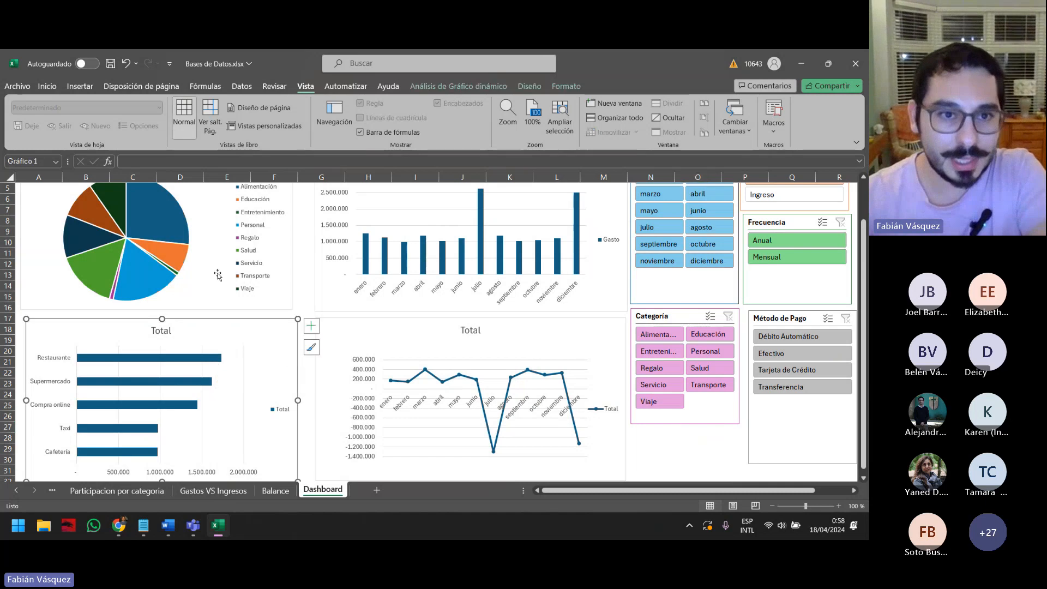
click(525, 86)
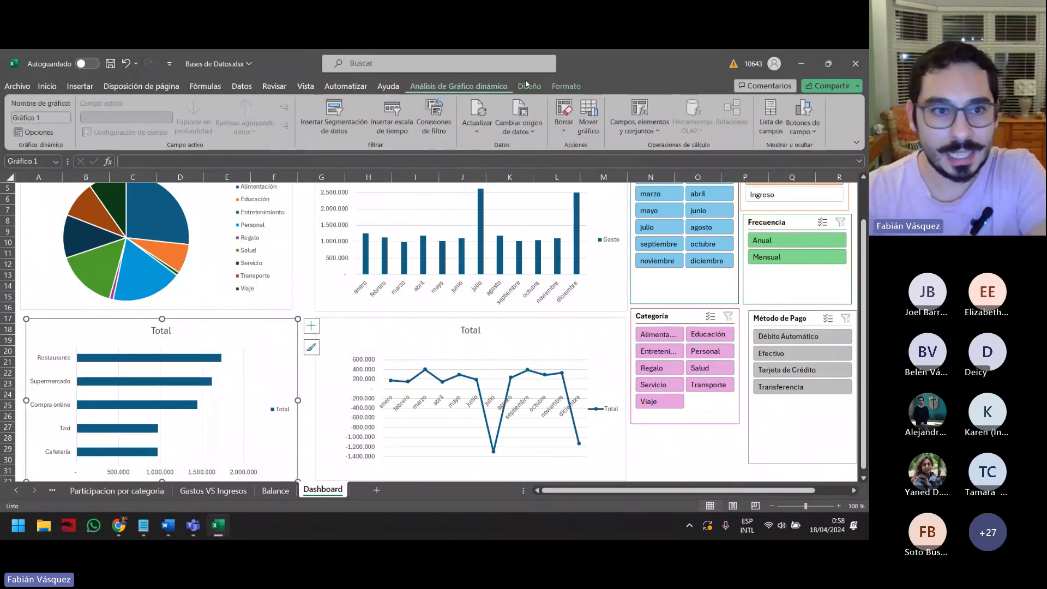
click(39, 117)
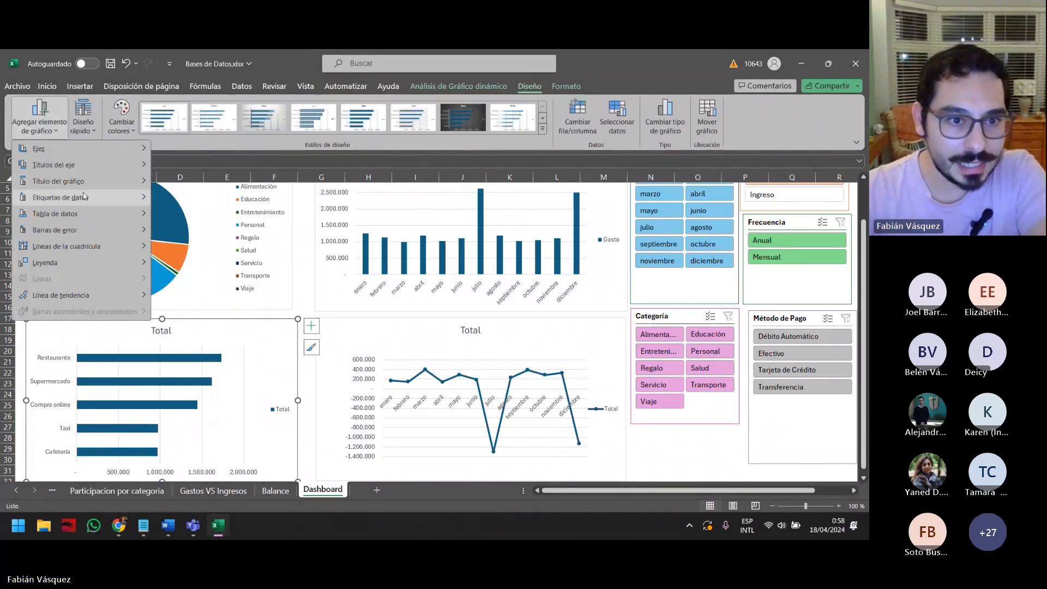
mouse_move(82, 197)
click(213, 339)
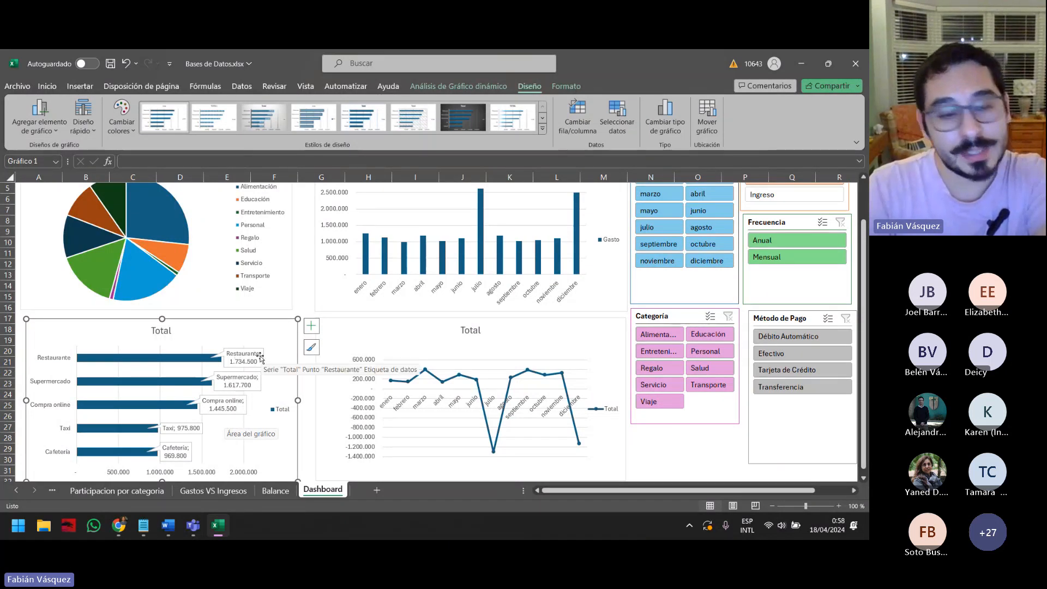
click(179, 360)
click(217, 357)
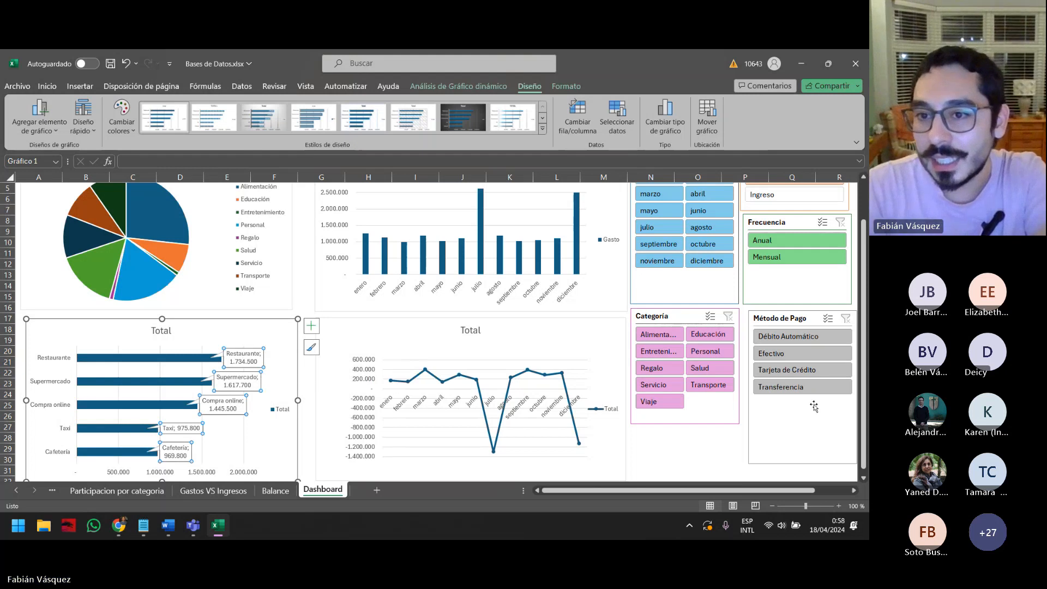
Test the slicers by filtering the dashboard to Ingreso and Transferencia, and clear both filters
scroll(748, 320, up, 1)
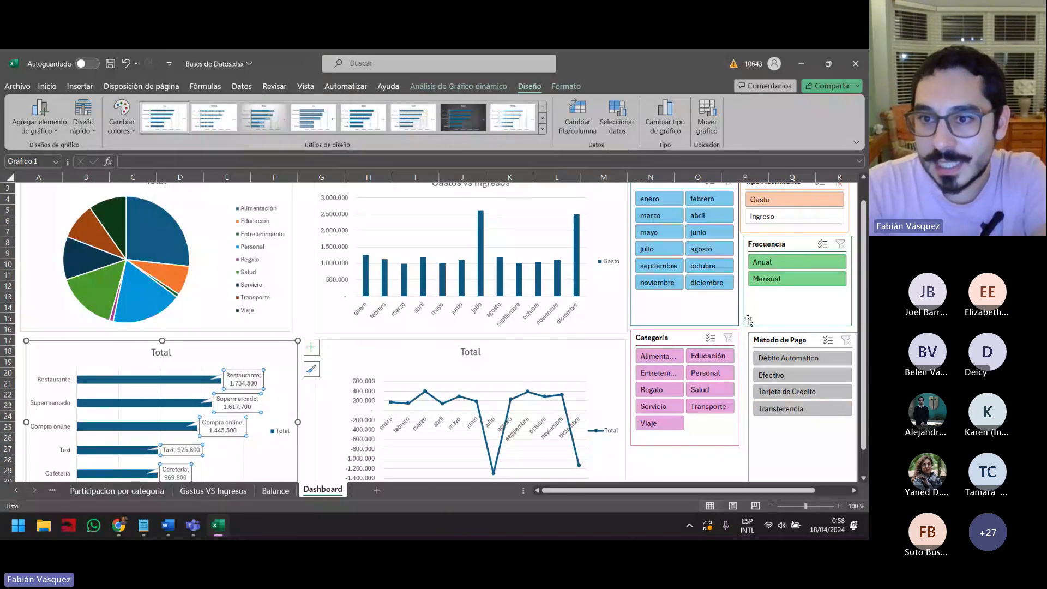
click(794, 217)
scroll(280, 427, down, 2)
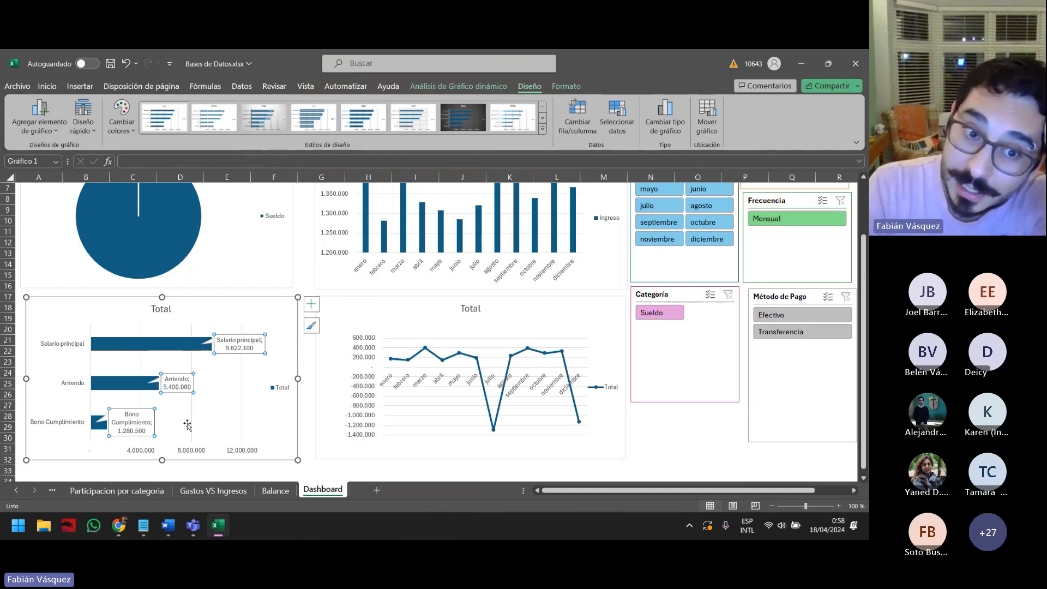
scroll(797, 398, up, 2)
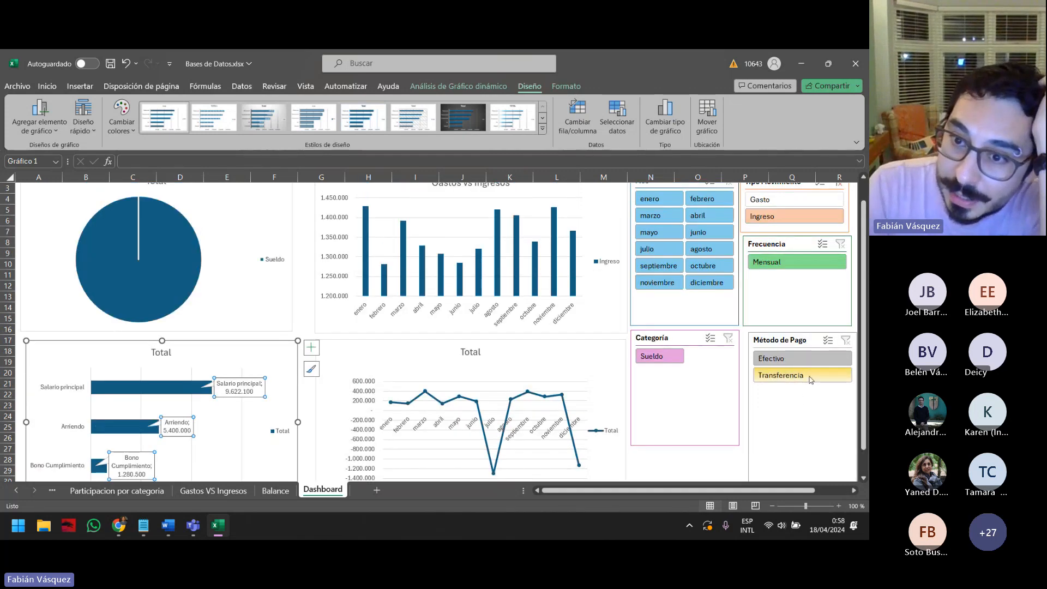
scroll(750, 374, down, 2)
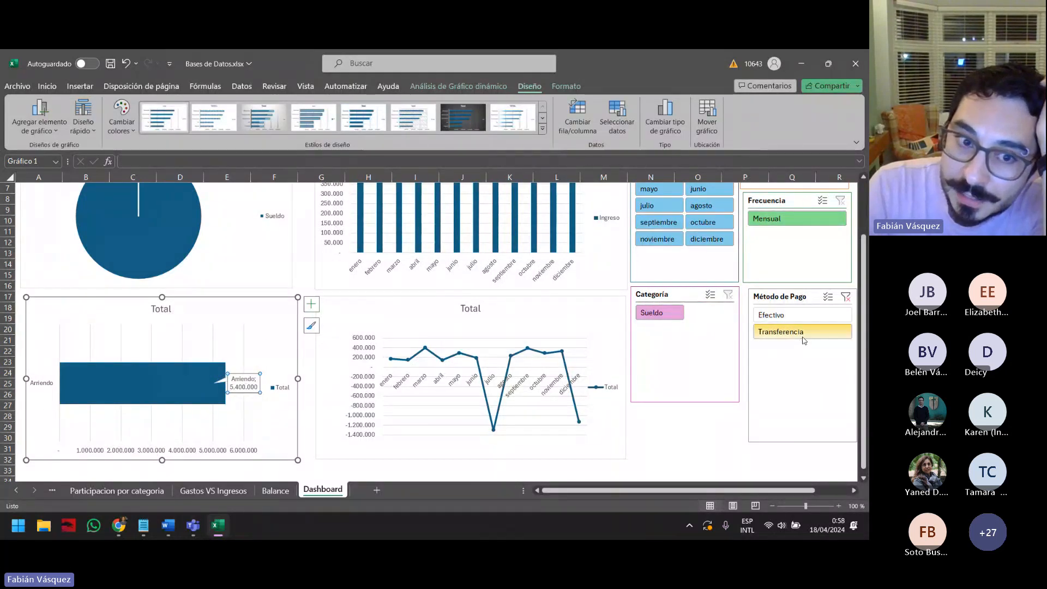
click(802, 333)
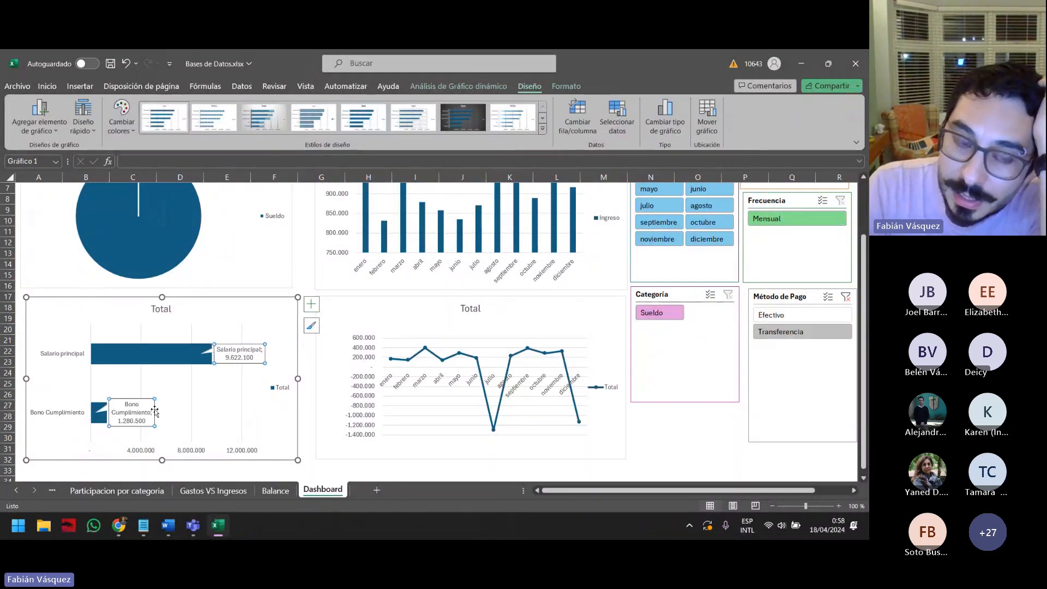
scroll(155, 412, up, 2)
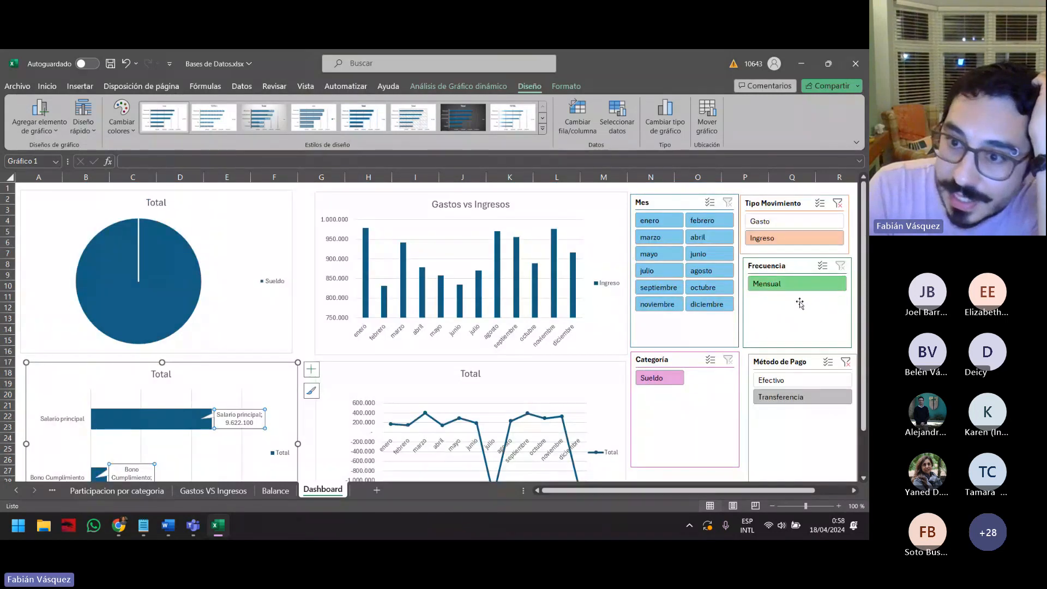
click(845, 362)
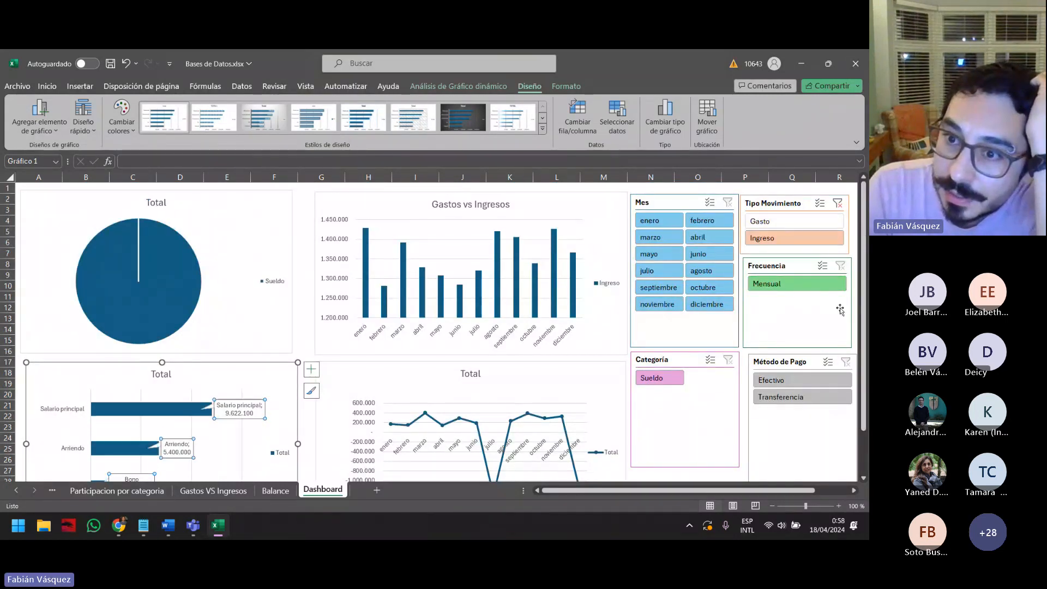
click(837, 202)
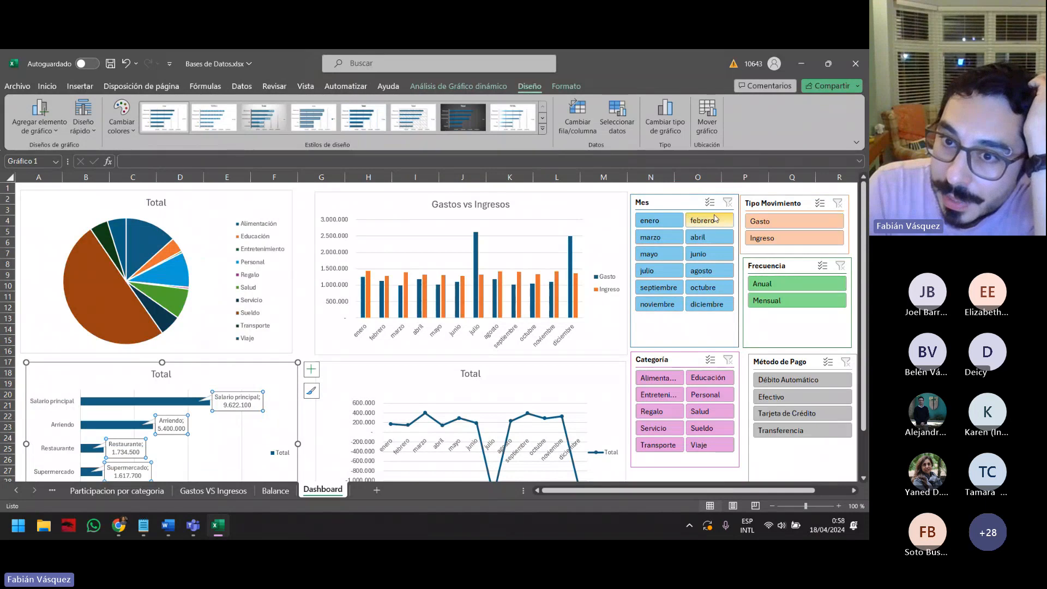
Filter the Mes slicer to enero through junio using multiple selection
click(660, 221)
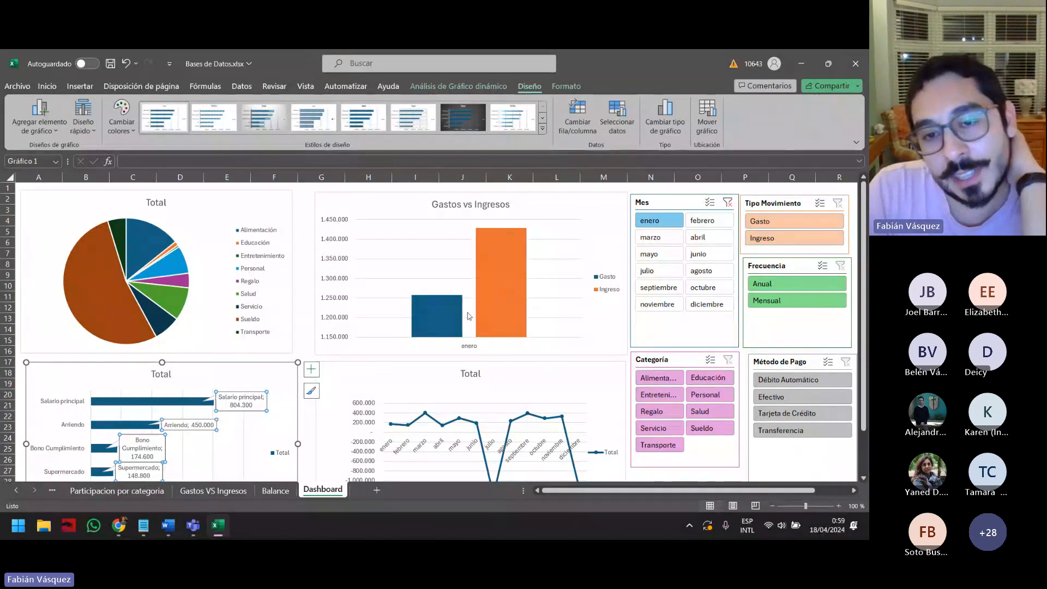
mouse_move(464, 320)
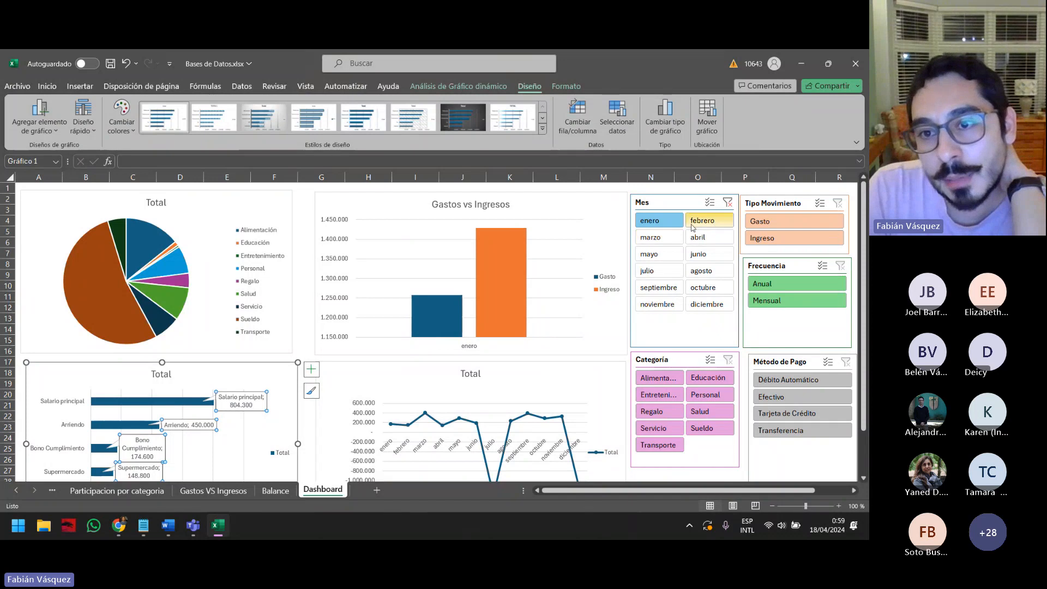
click(710, 203)
click(710, 221)
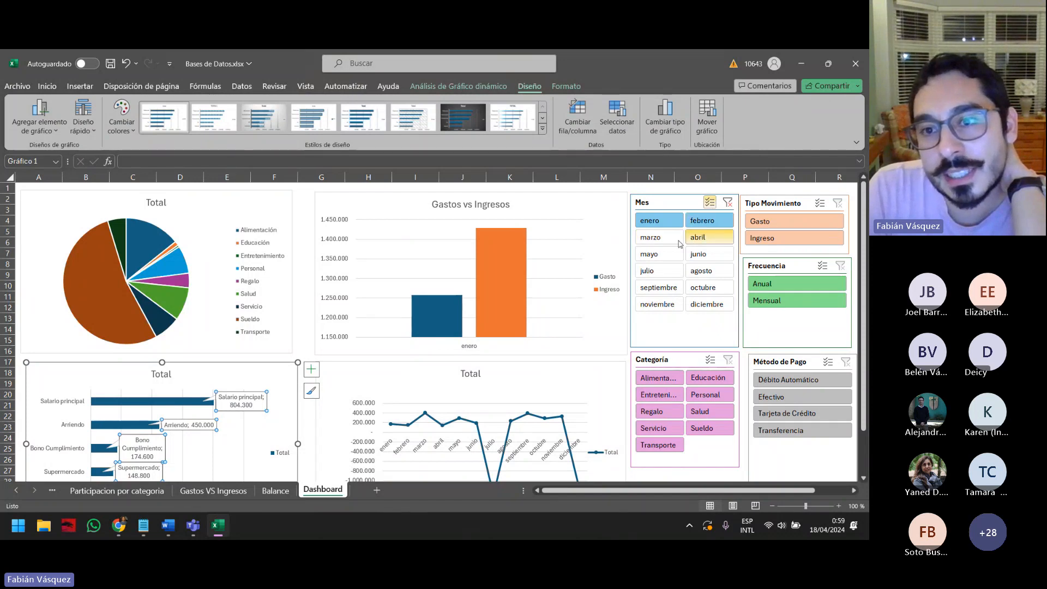
click(709, 237)
click(659, 238)
click(670, 257)
click(709, 254)
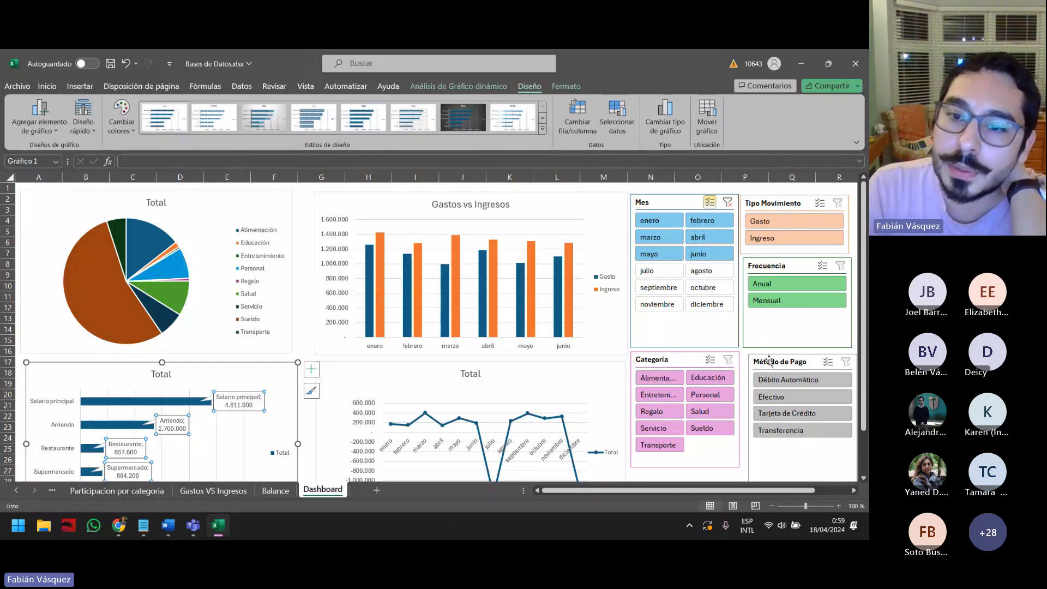
Exclude Regalo and Salud from the Categoría slicer using multiple selection
click(710, 361)
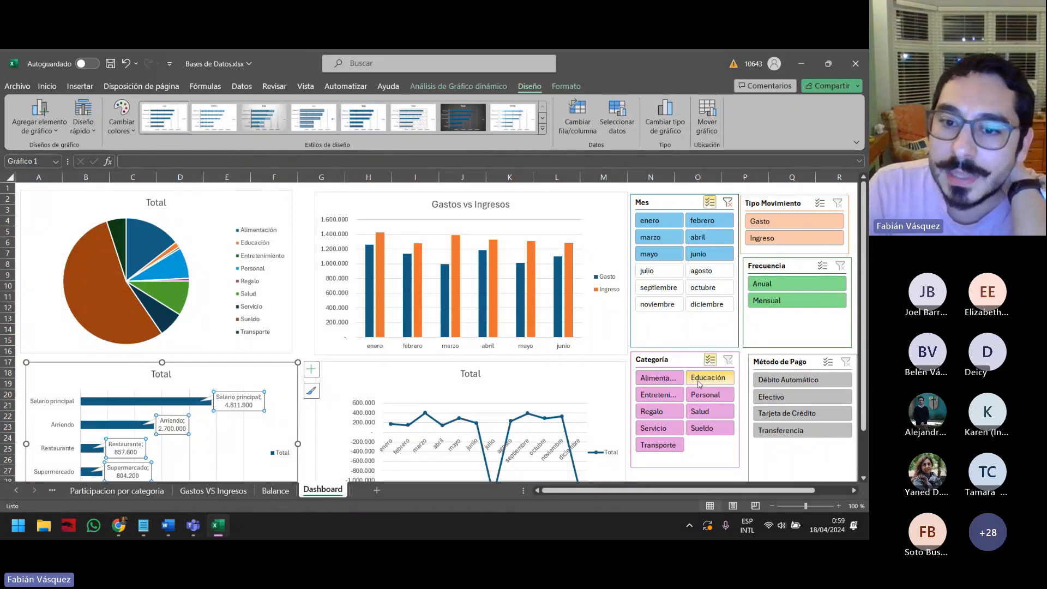
click(666, 416)
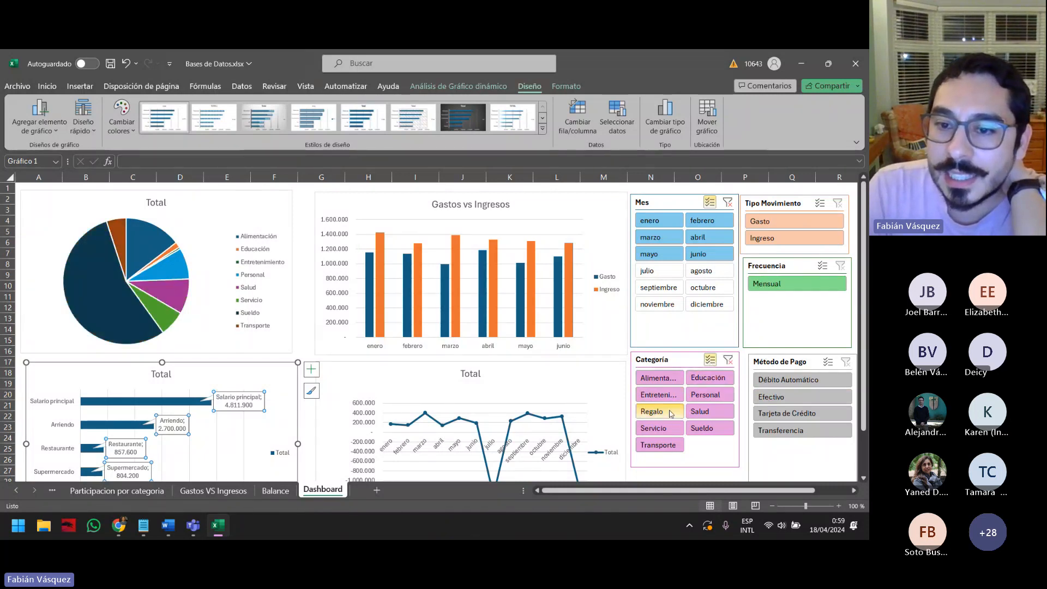
click(706, 411)
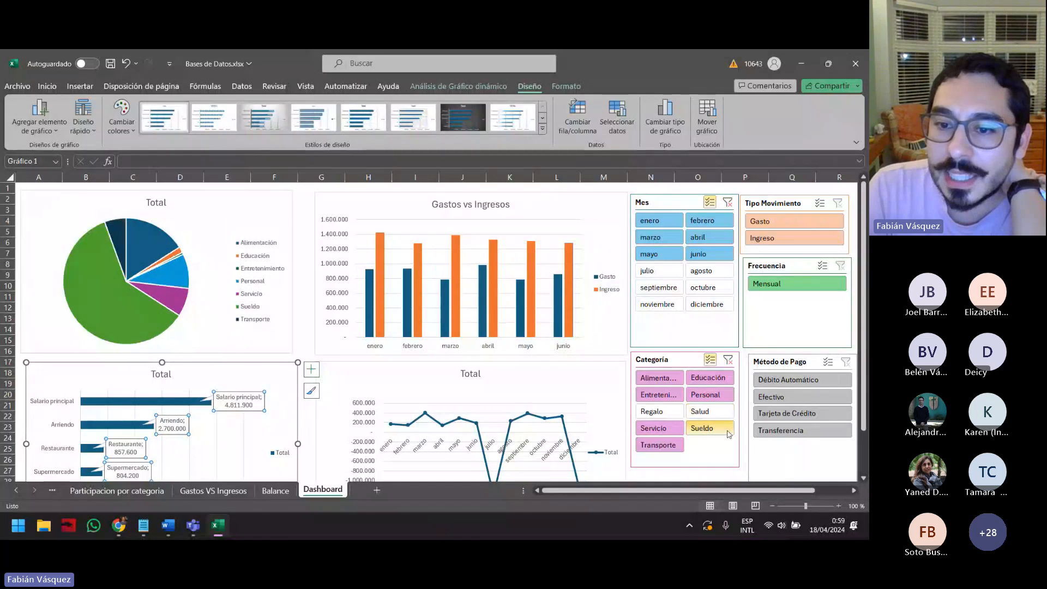
Filter the Categoría slicer to only Regalo and Salud, and the Frecuencia slicer to Anual
click(710, 360)
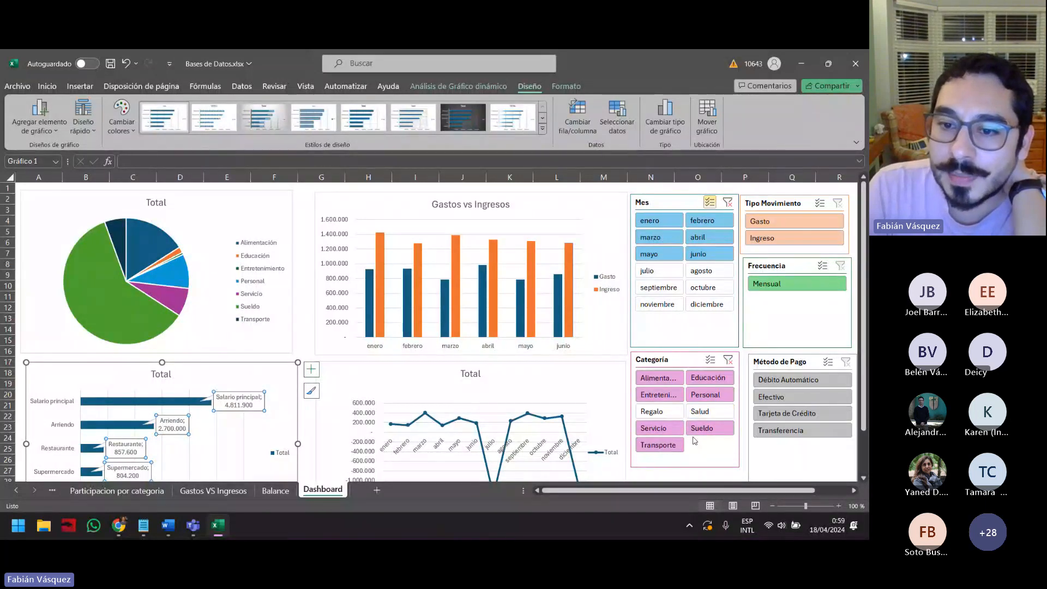
click(665, 414)
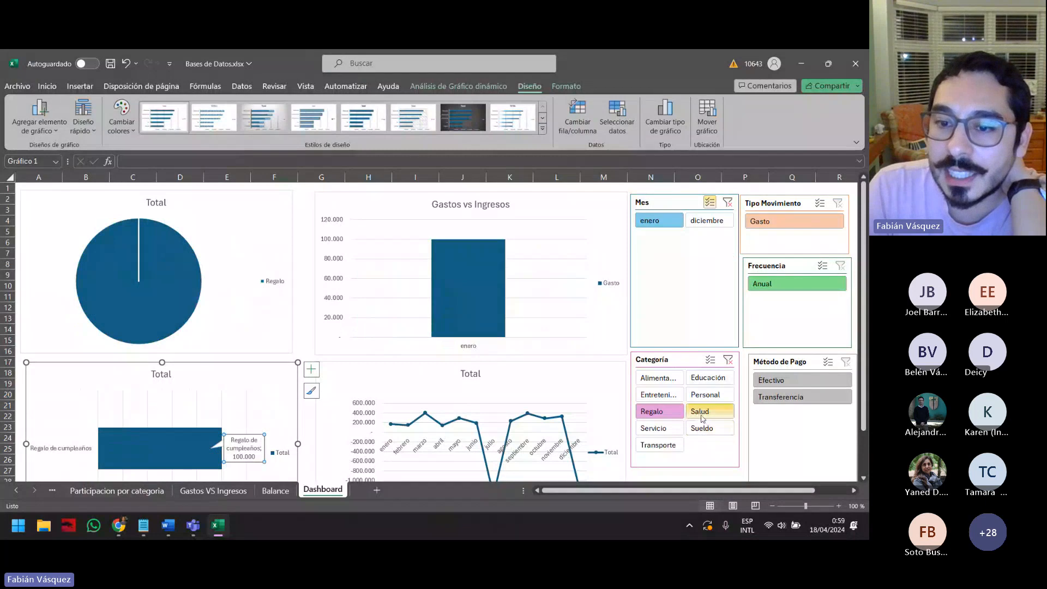
click(711, 360)
click(704, 411)
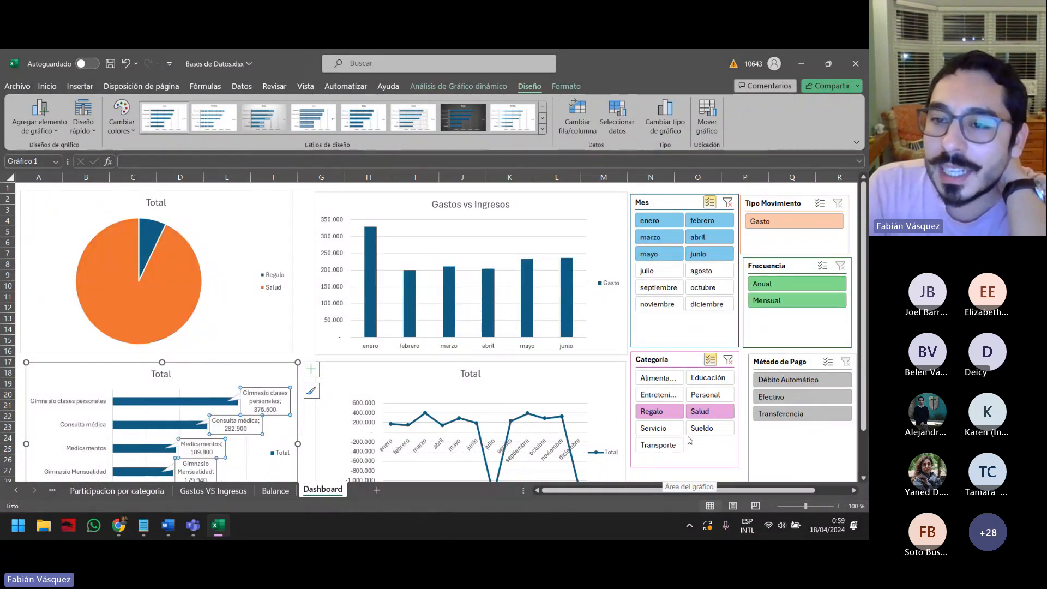
click(789, 285)
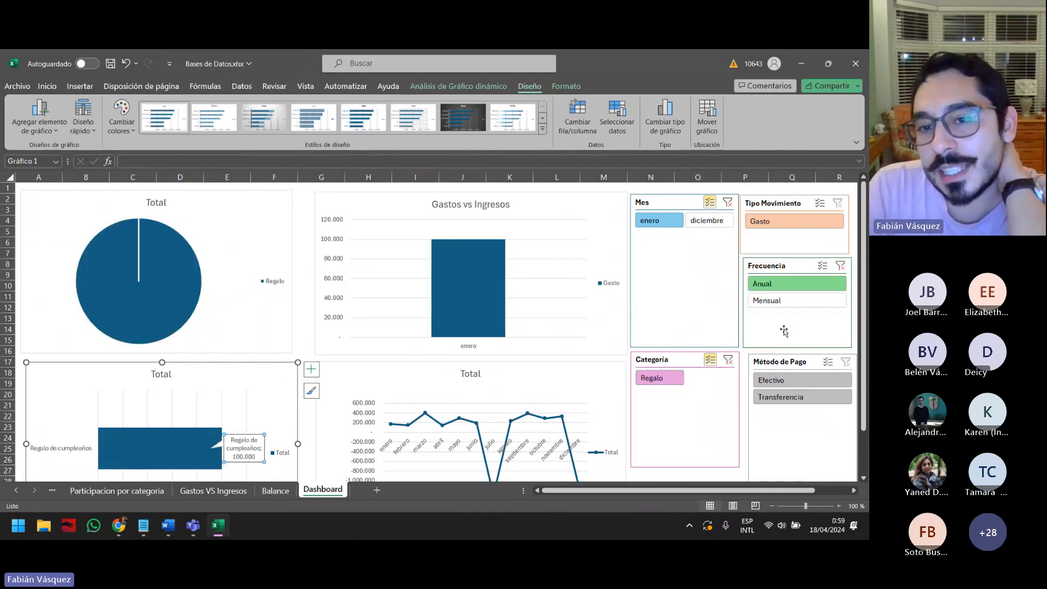
Filter the Frecuencia slicer to Mensual, deselect the chart and save the workbook
click(792, 301)
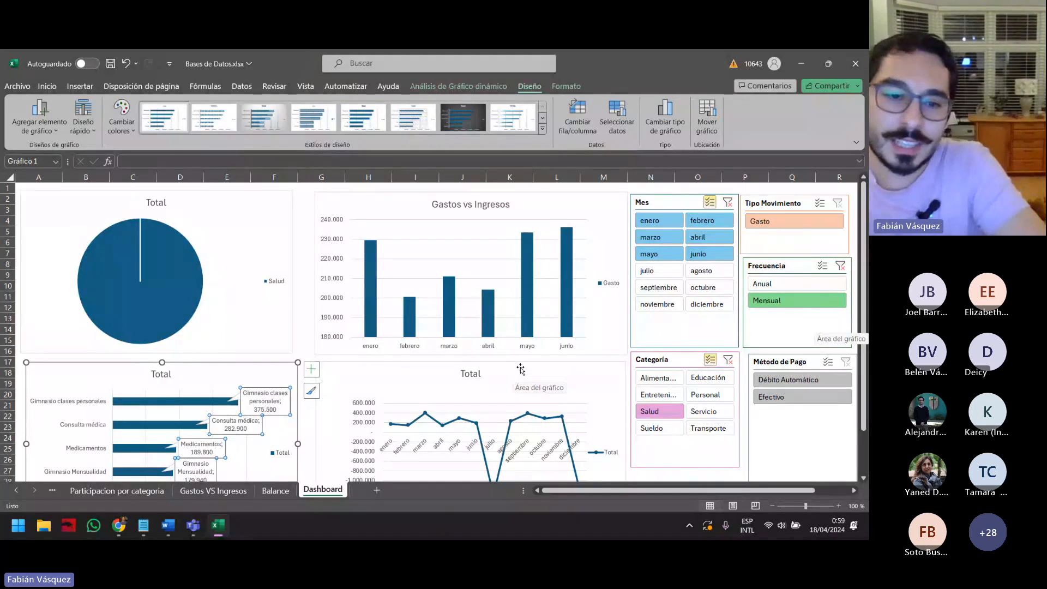
ctrl+scroll(517, 369, down, 1)
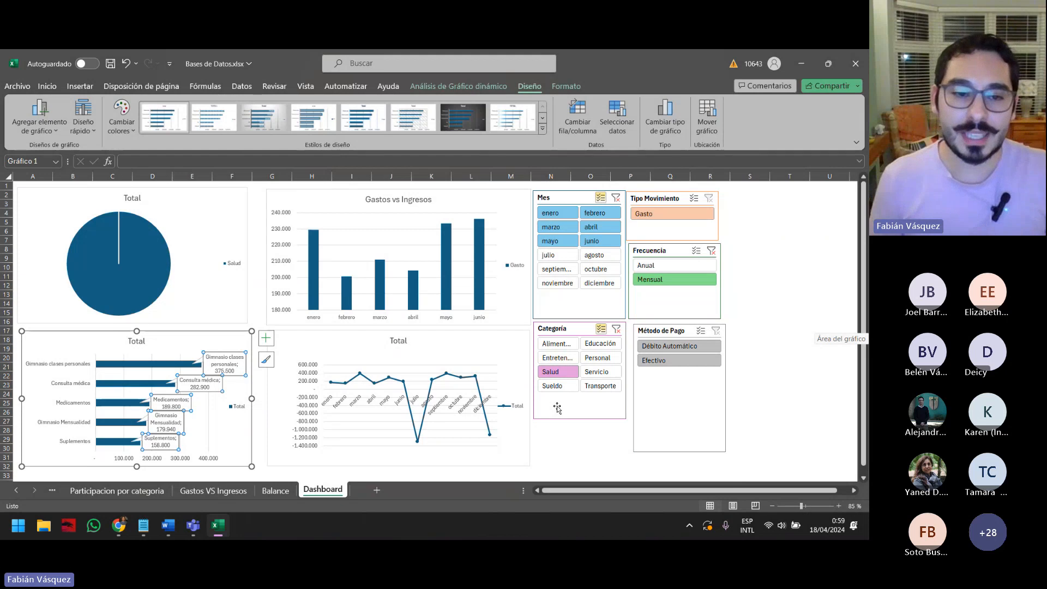
click(581, 442)
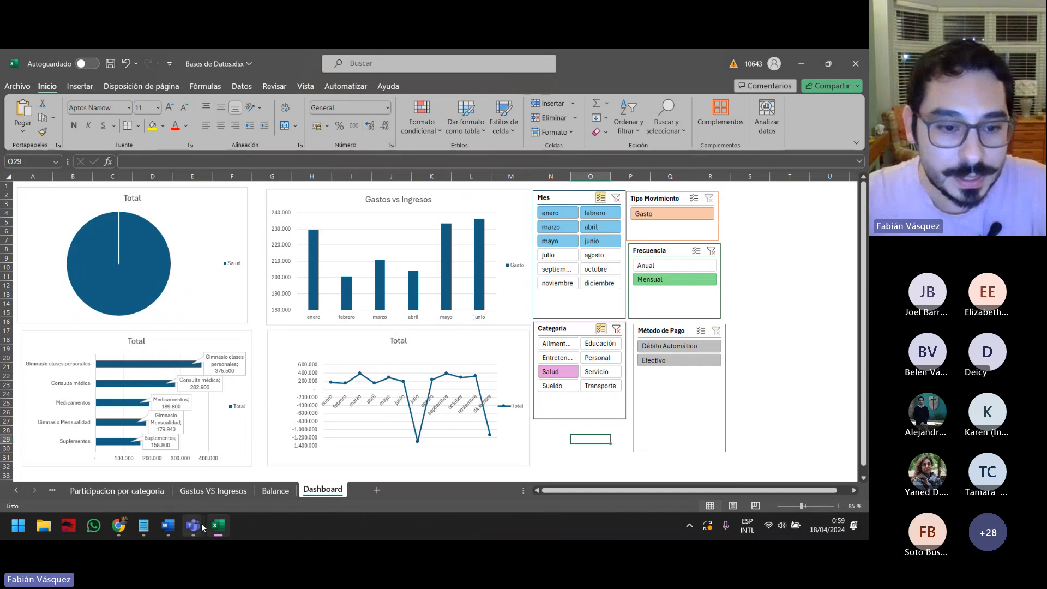
mouse_move(201, 527)
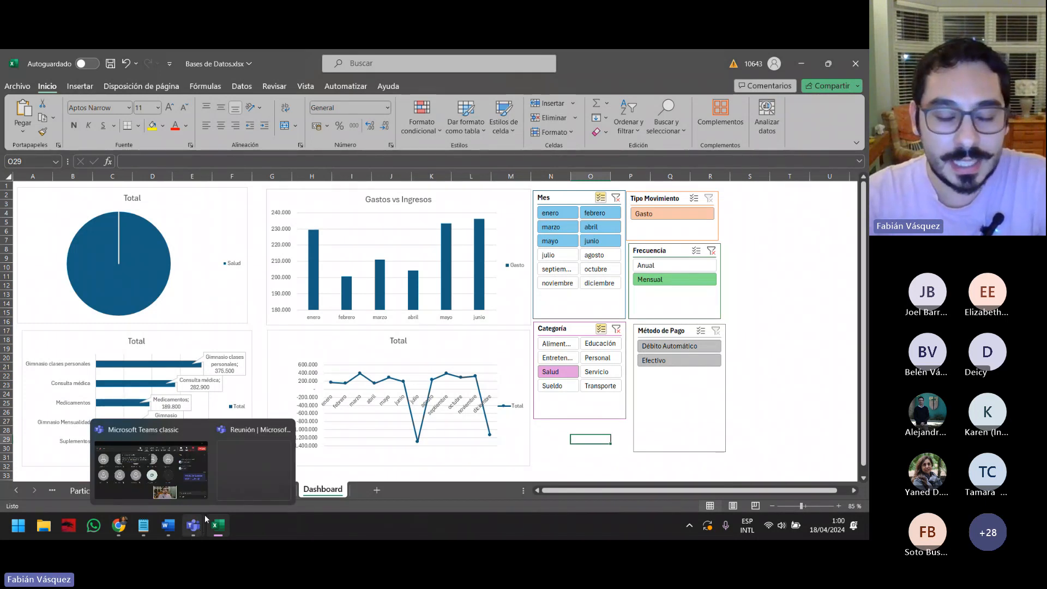
click(551, 459)
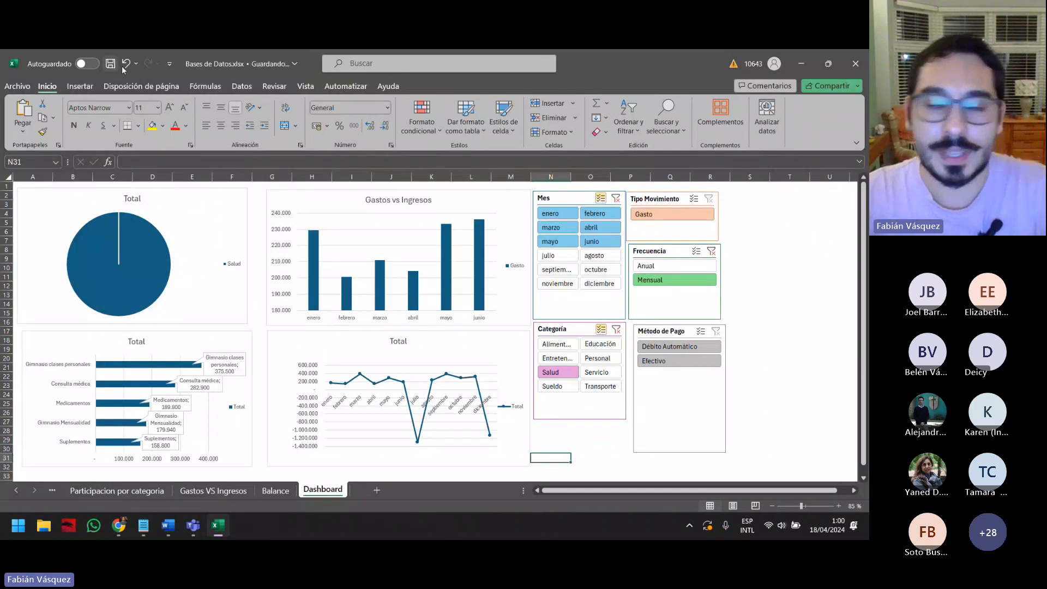
Minimize the workbook, switch to the Microsoft Teams meeting and stop sharing the screen
click(801, 64)
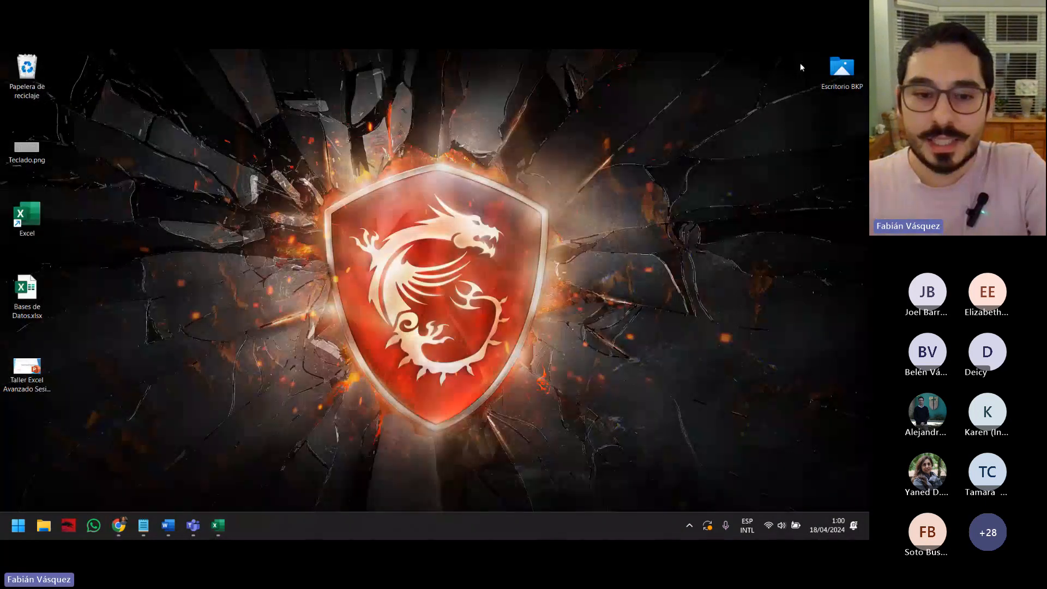
click(194, 533)
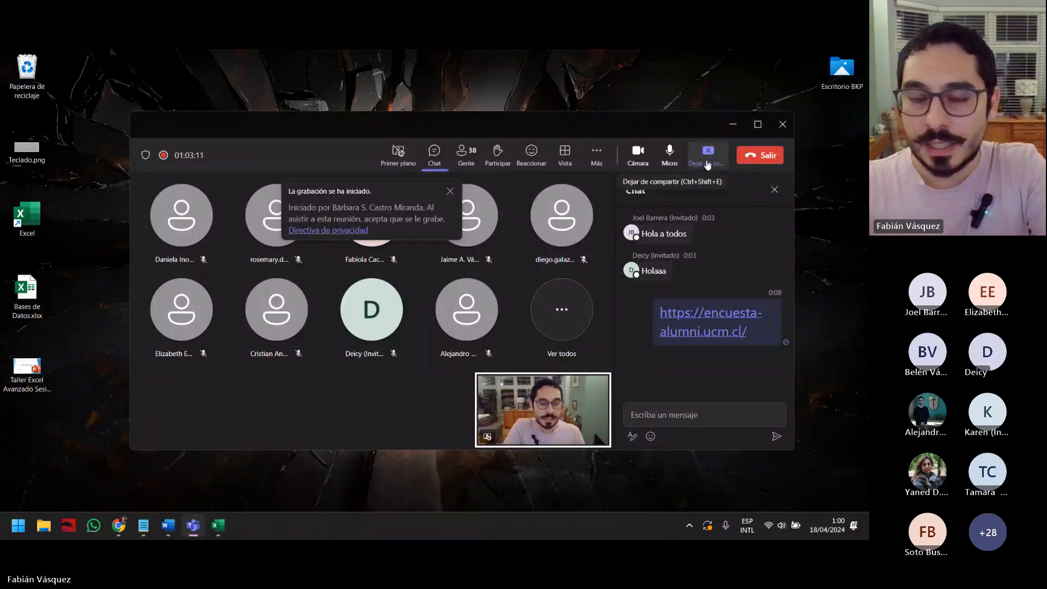
click(707, 163)
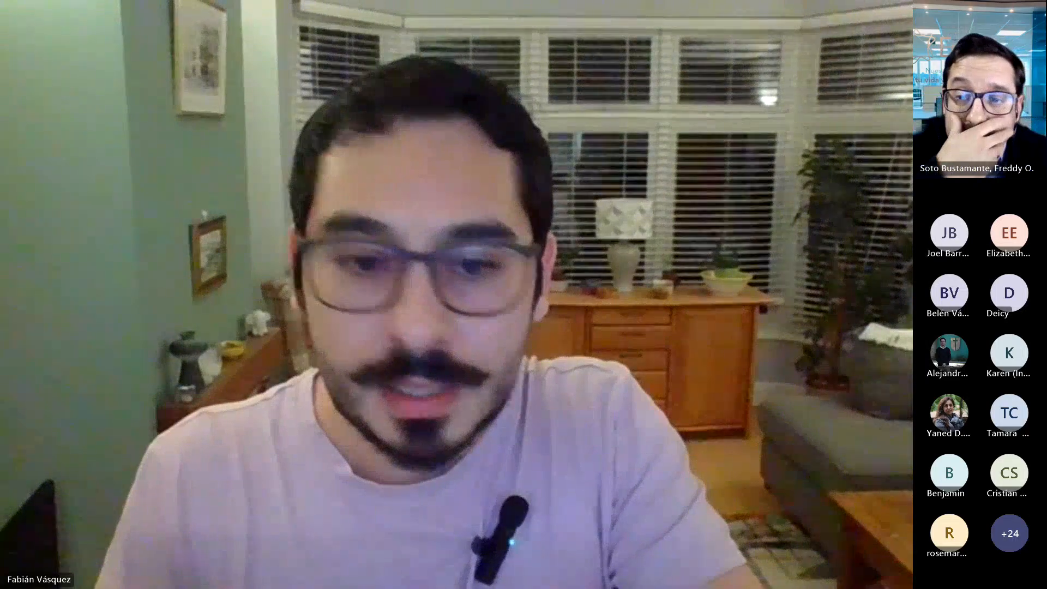
Return to the Excel dashboard and clear the Frecuencia, Categoría and Mes slicer filters
key(alt+Tab)
key(alt+Tab)
key(alt+Tab)
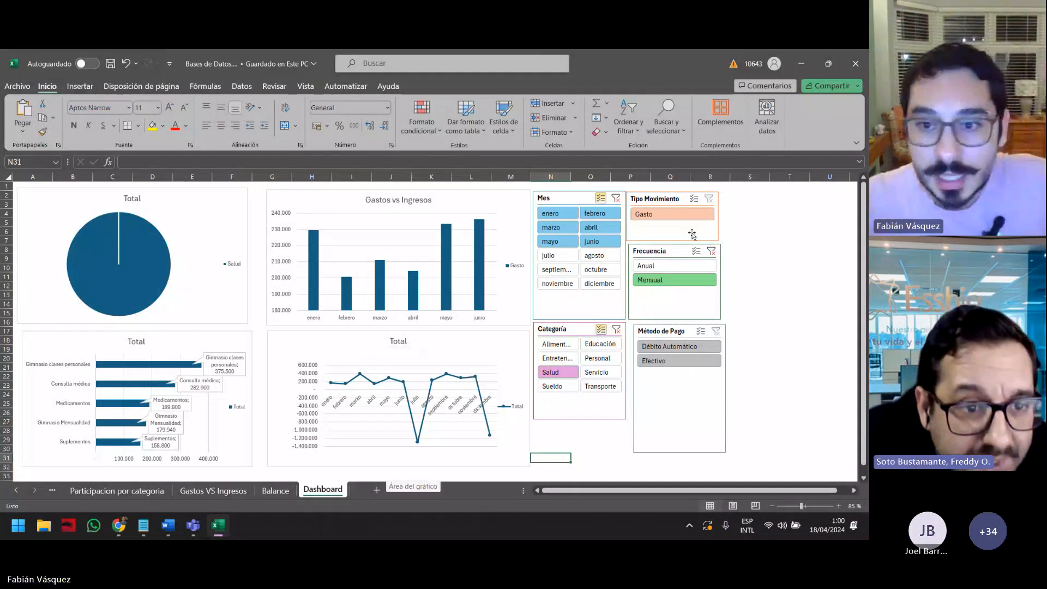
click(712, 250)
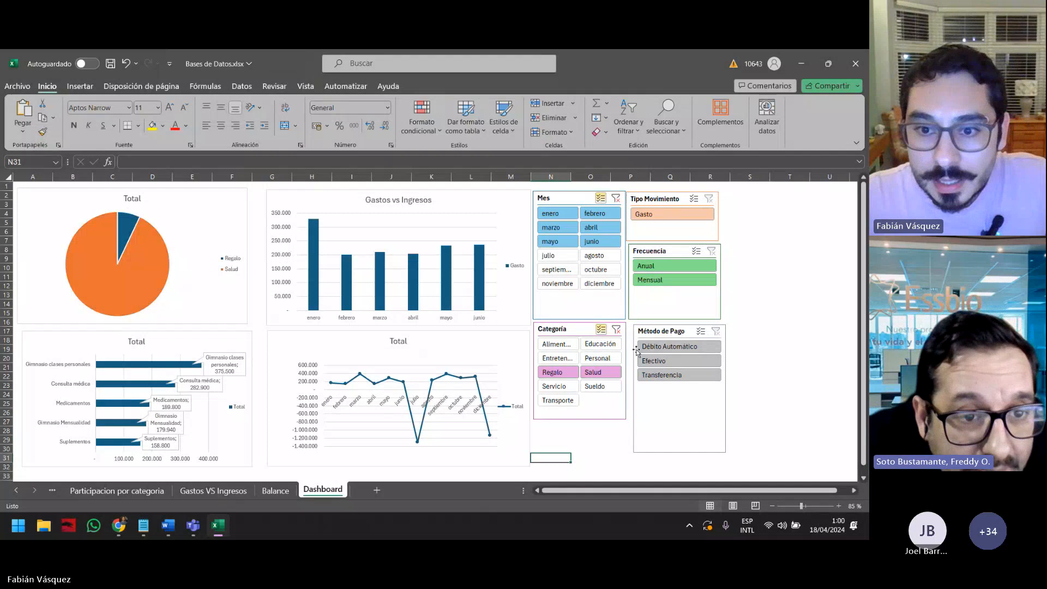
click(617, 330)
Try the Centro data label option on the dashboard's bar chart, and restore its labels to Llamada de datos
click(455, 352)
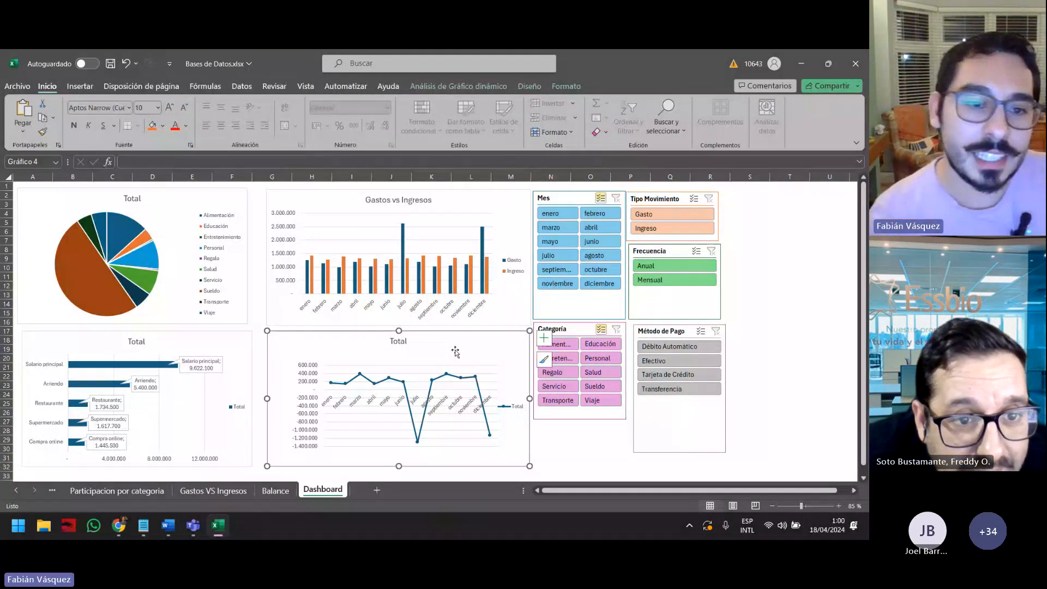
click(233, 360)
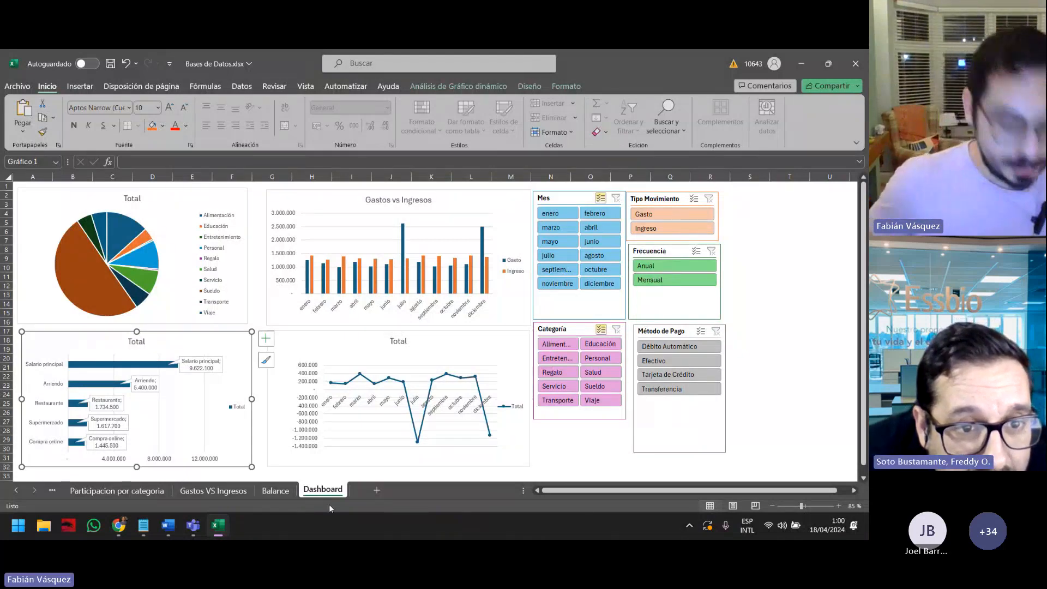
key(XF86AudioRaiseVolume)
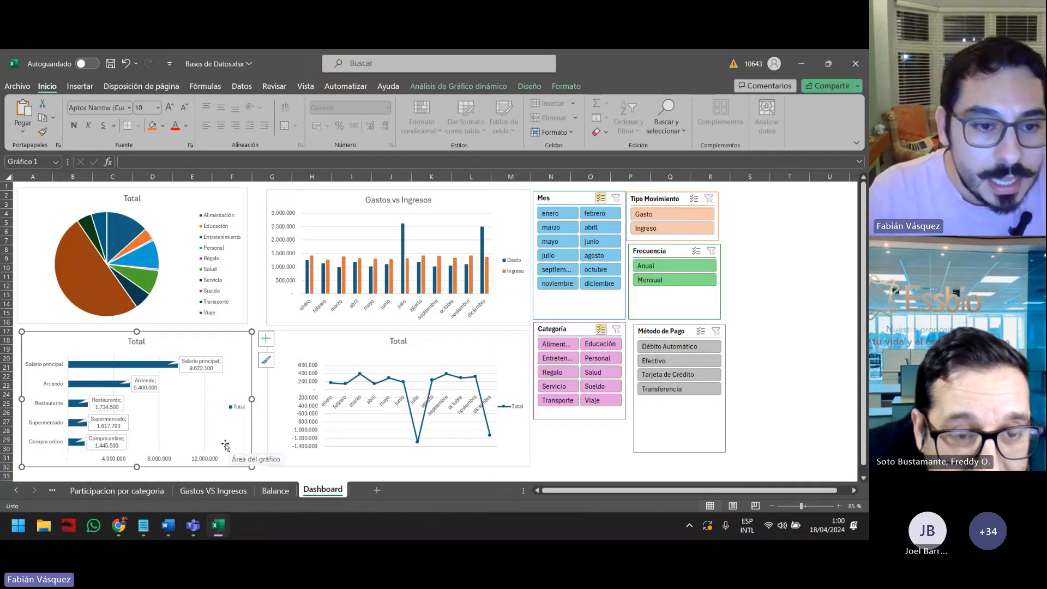
click(212, 365)
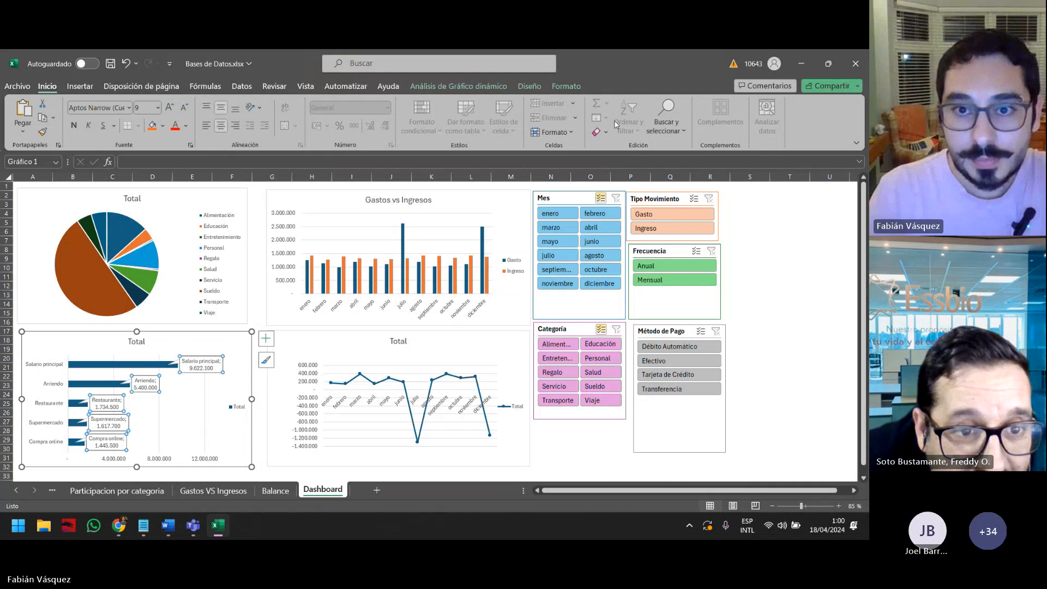
click(239, 354)
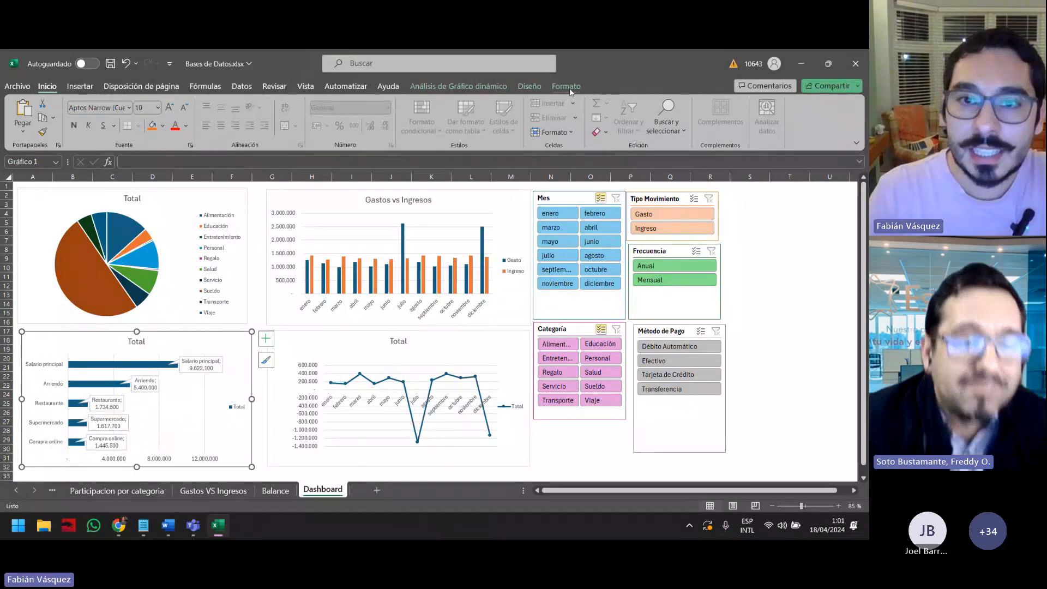
click(469, 85)
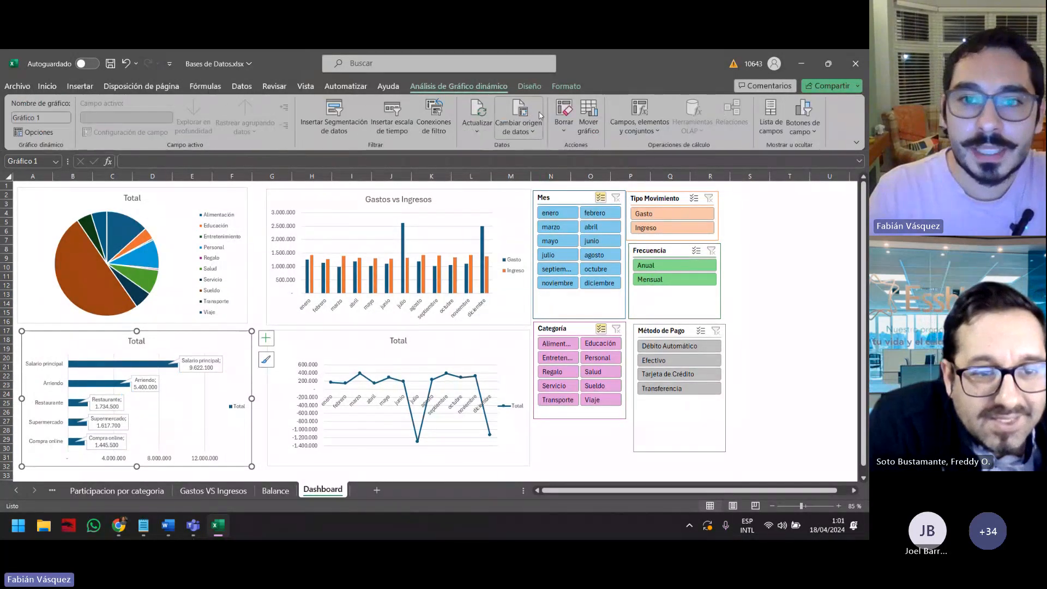
click(537, 90)
click(39, 118)
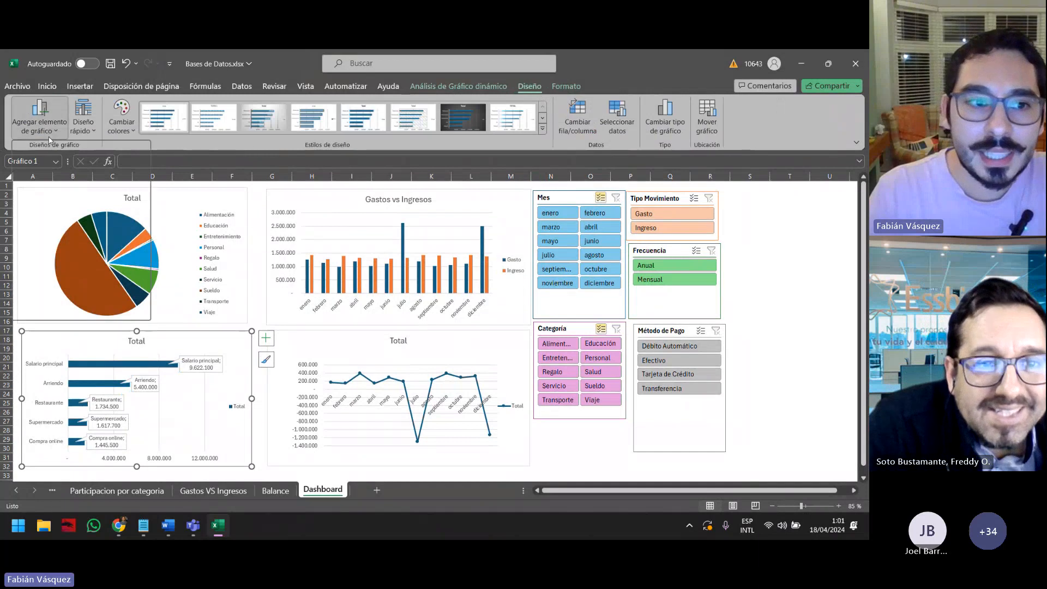
mouse_move(79, 201)
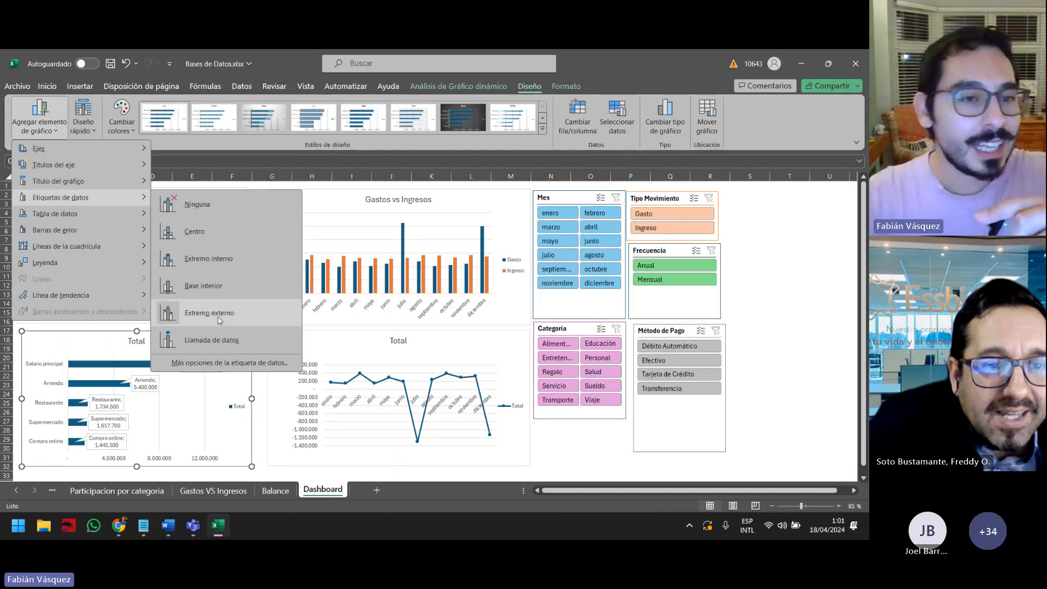
click(212, 237)
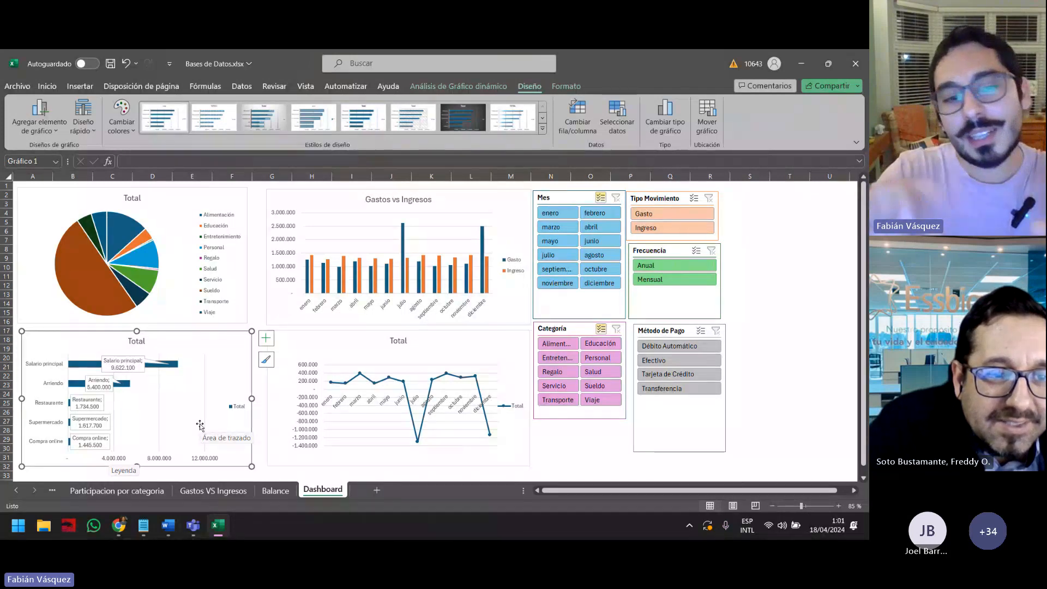
click(40, 121)
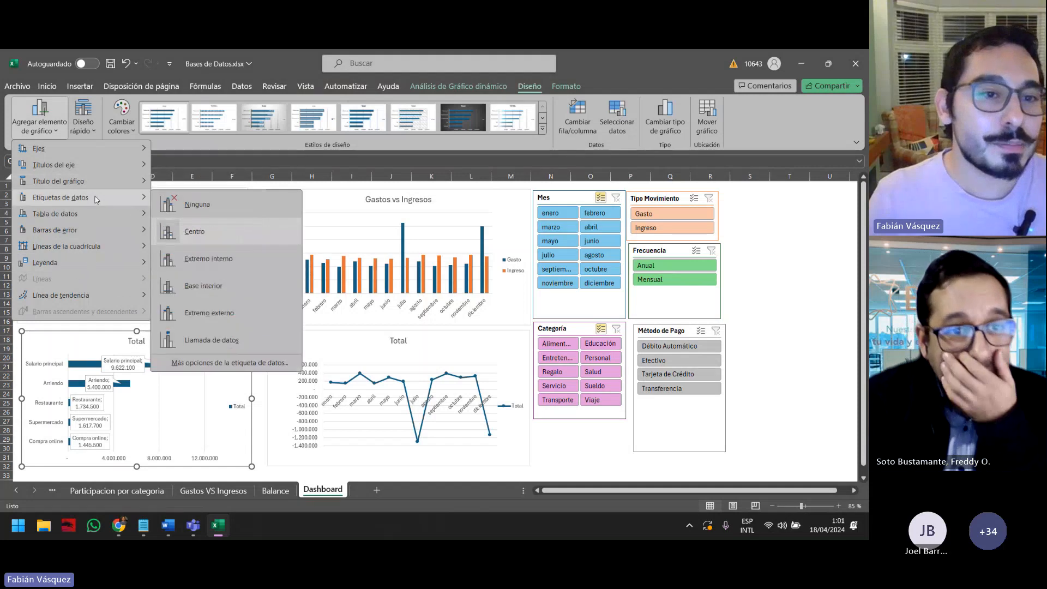
click(236, 342)
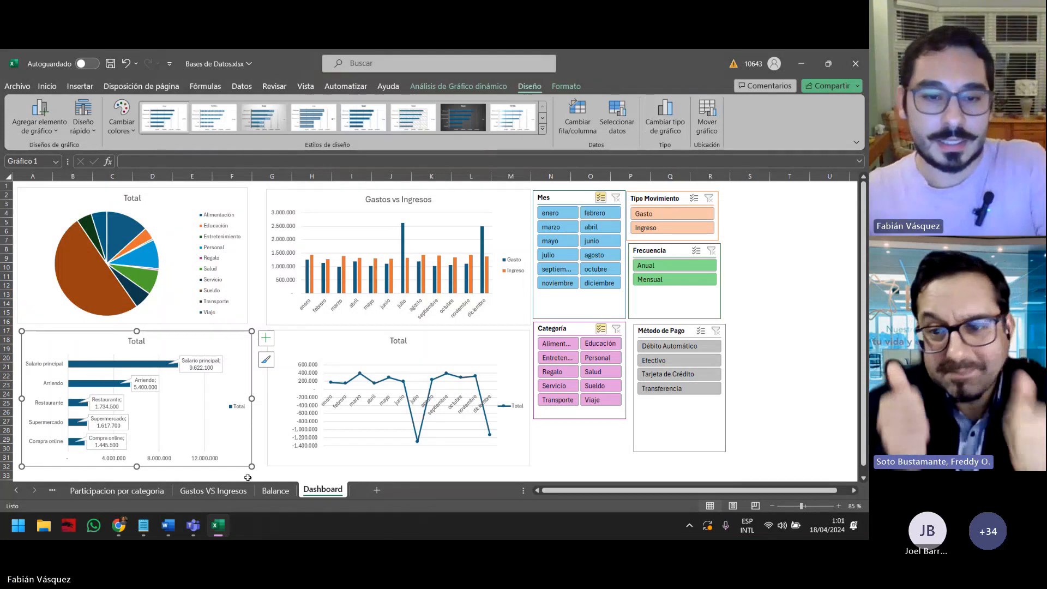
Switch to the Microsoft Teams meeting and end the screen sharing
key(alt+Tab)
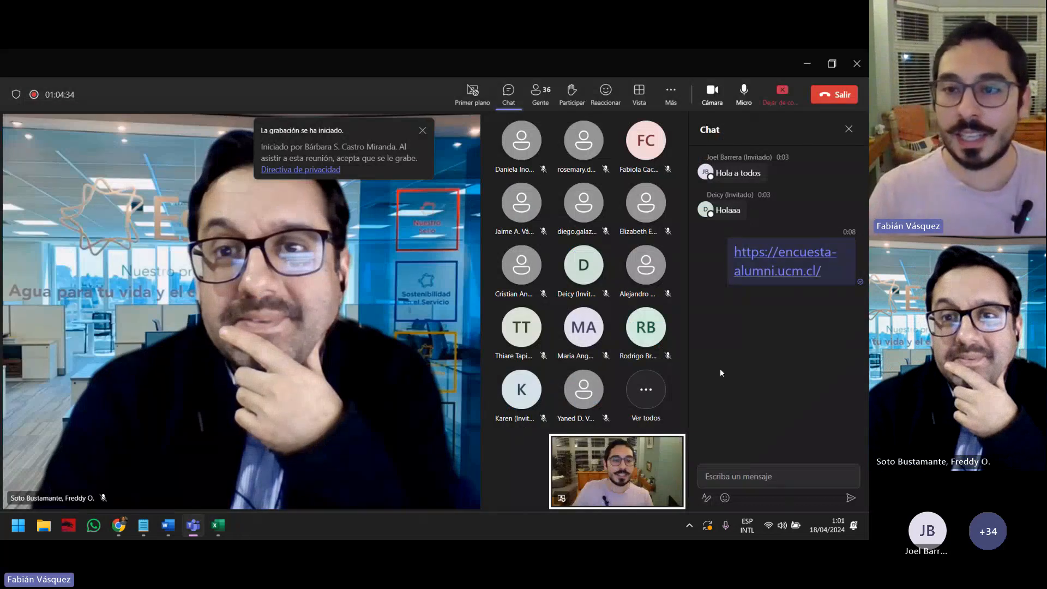
click(781, 97)
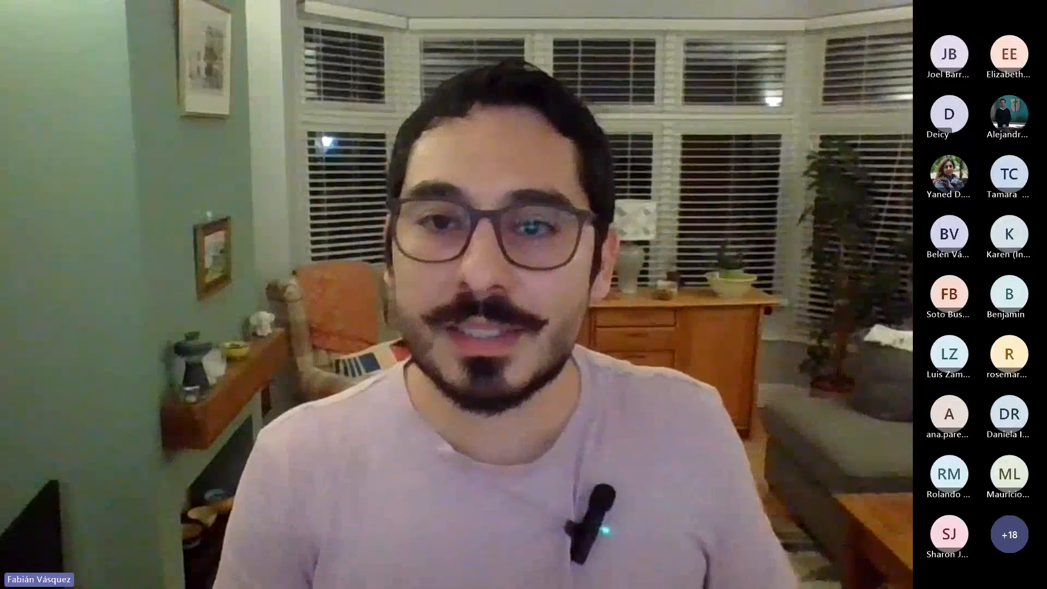